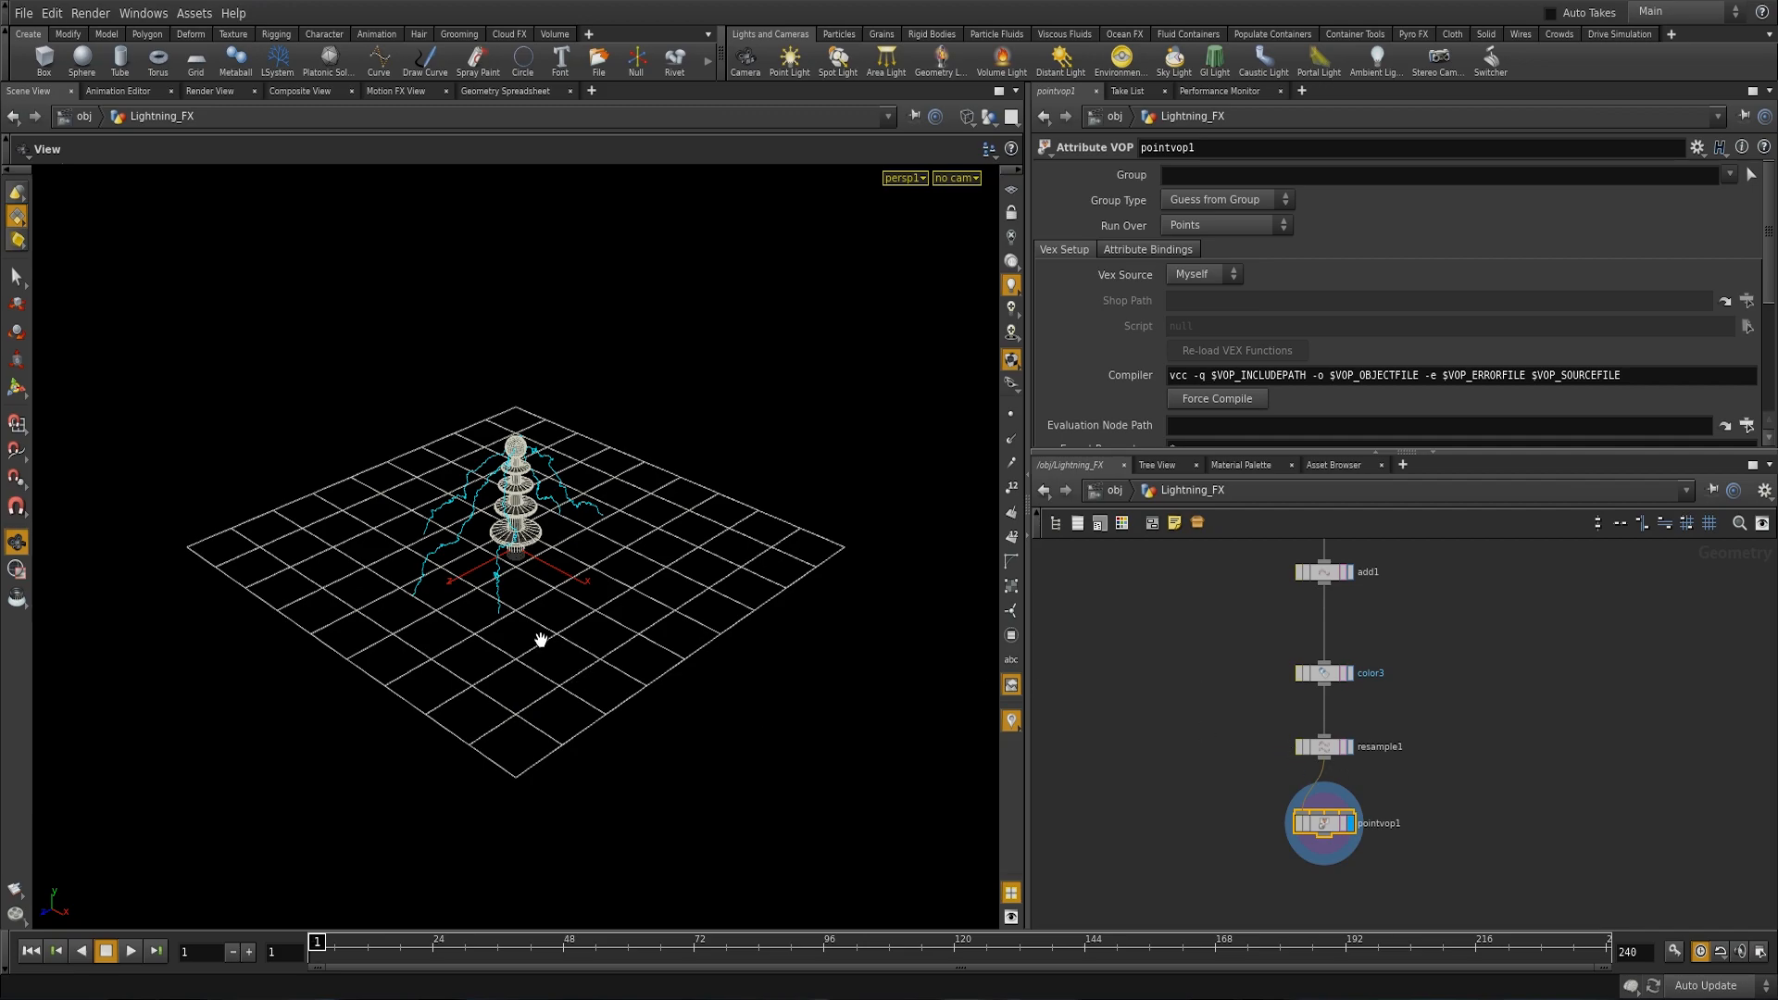
# Step: Play the lightning animation and inspect the bolts around the coil from several angles
pyautogui.moveTo(451, 684); pyautogui.dragTo(492, 705)
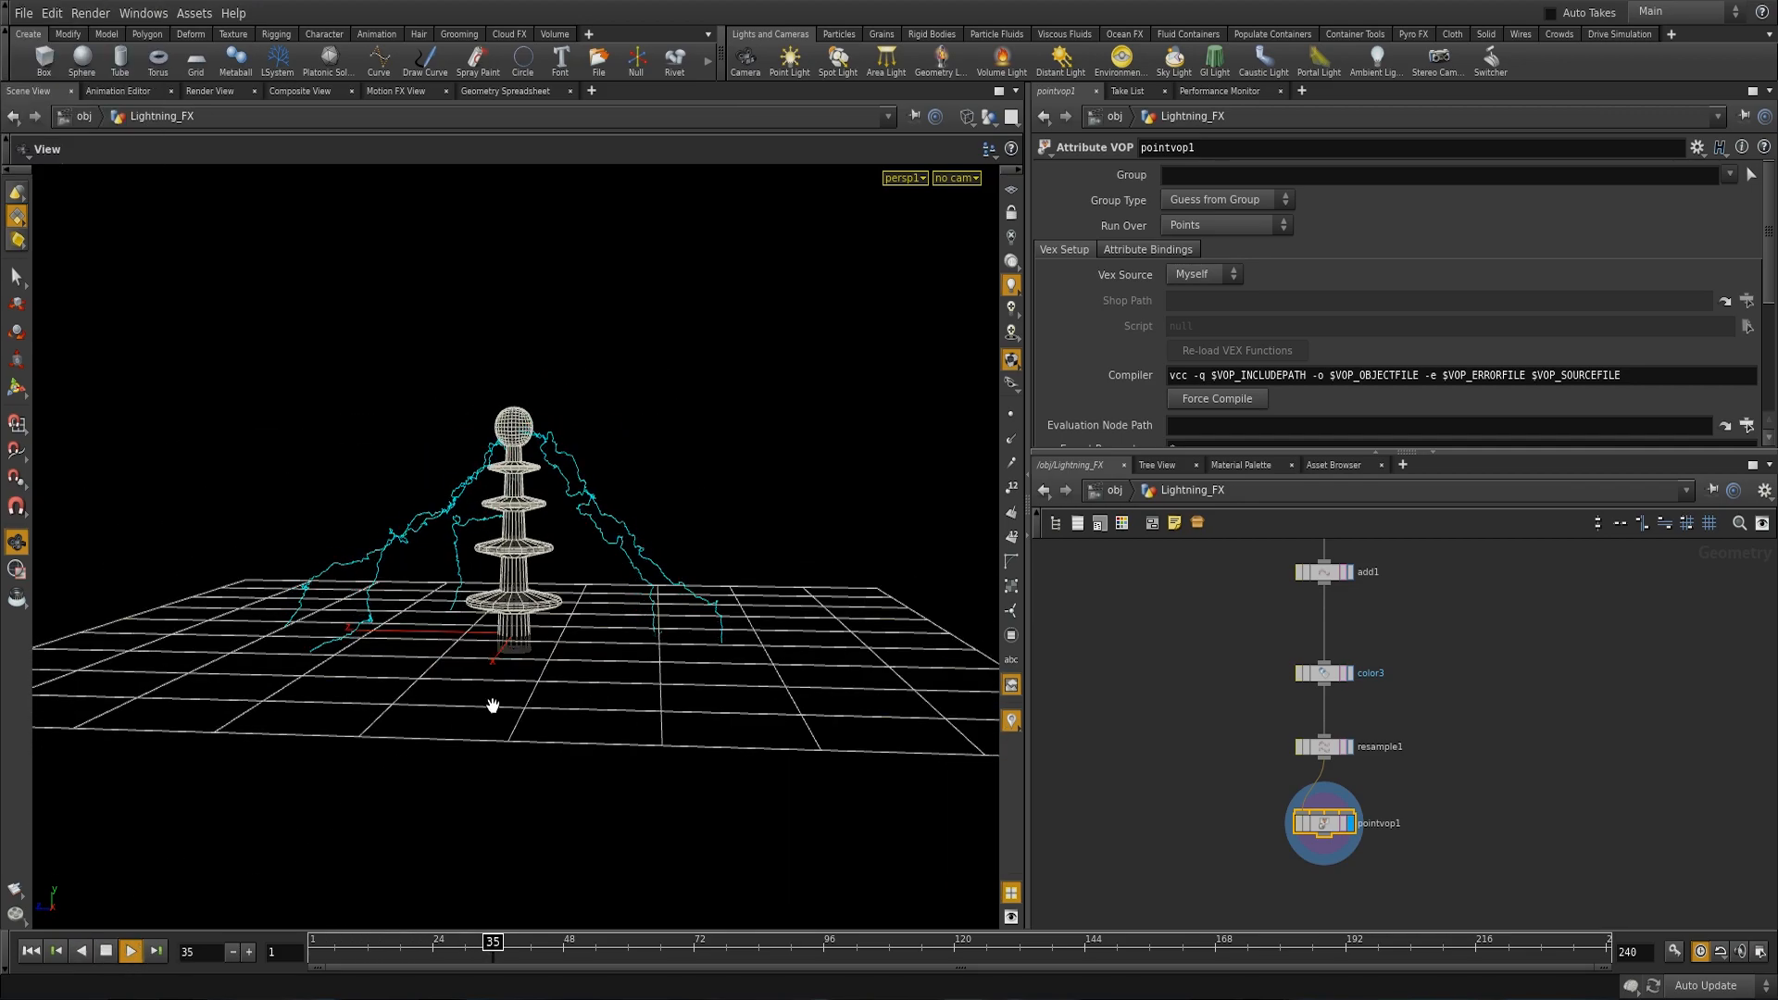
pyautogui.moveTo(470, 627); pyautogui.dragTo(518, 480)
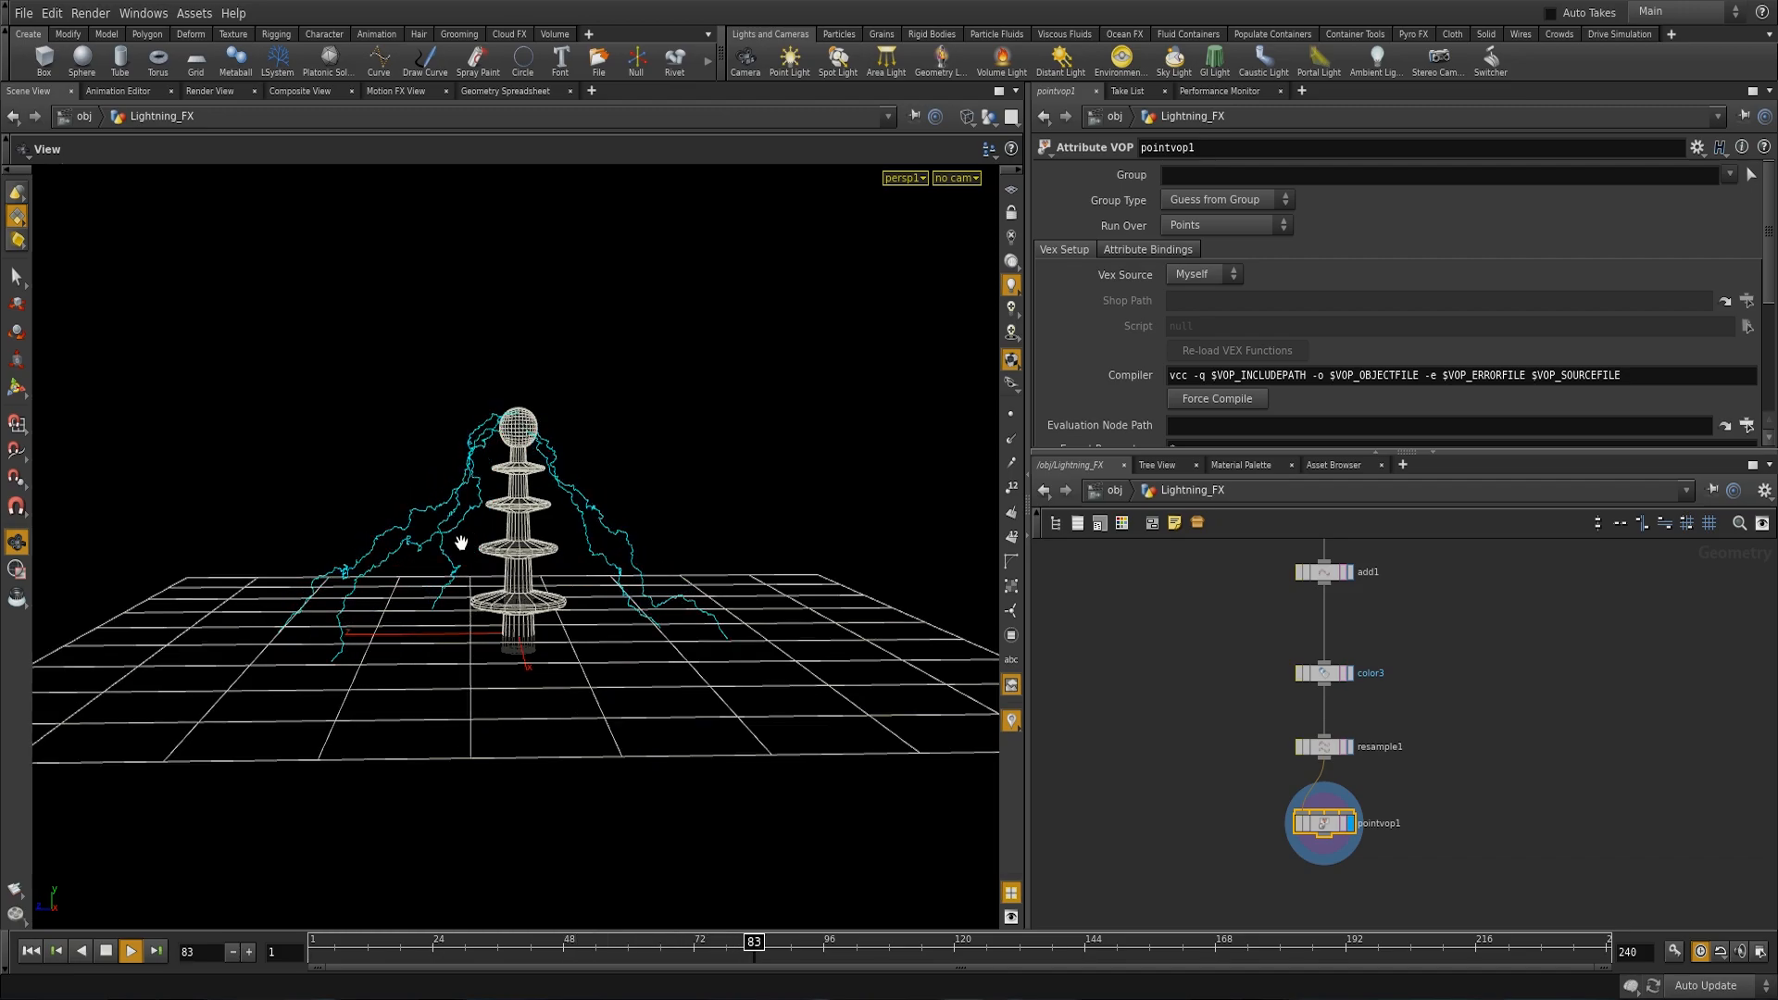
pyautogui.moveTo(377, 663); pyautogui.dragTo(597, 489)
pyautogui.moveTo(800, 701); pyautogui.dragTo(353, 806)
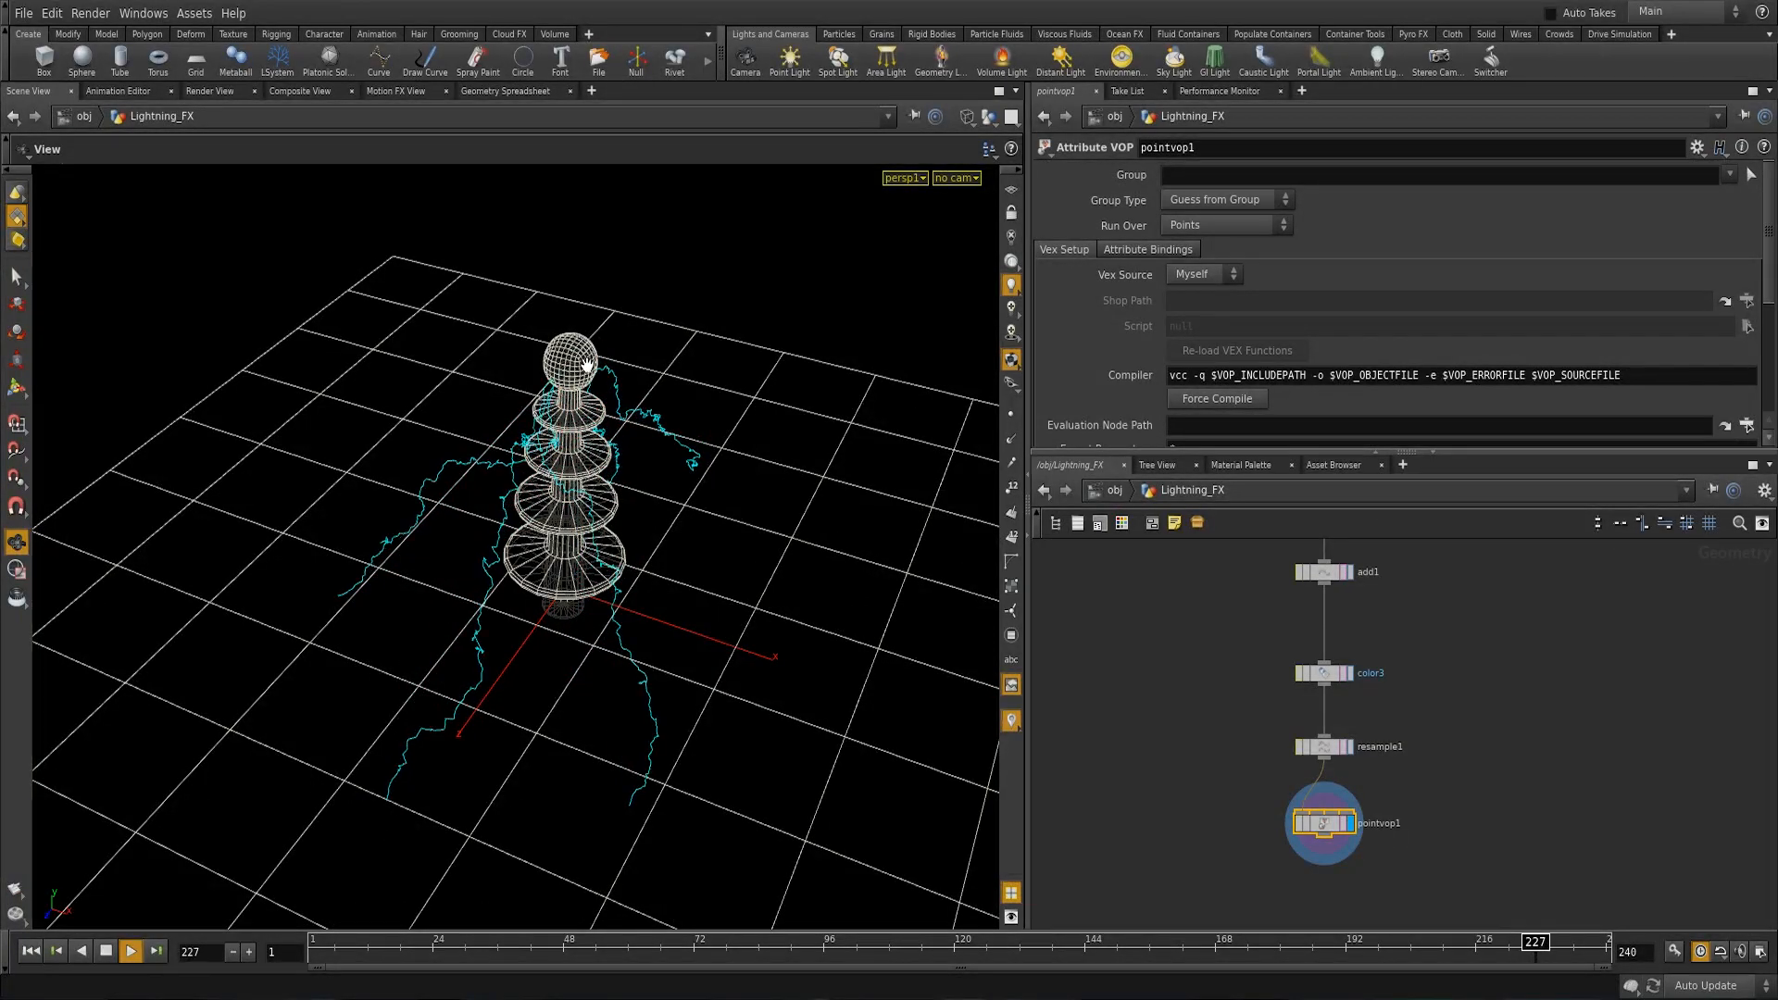
pyautogui.moveTo(438, 686); pyautogui.dragTo(478, 829)
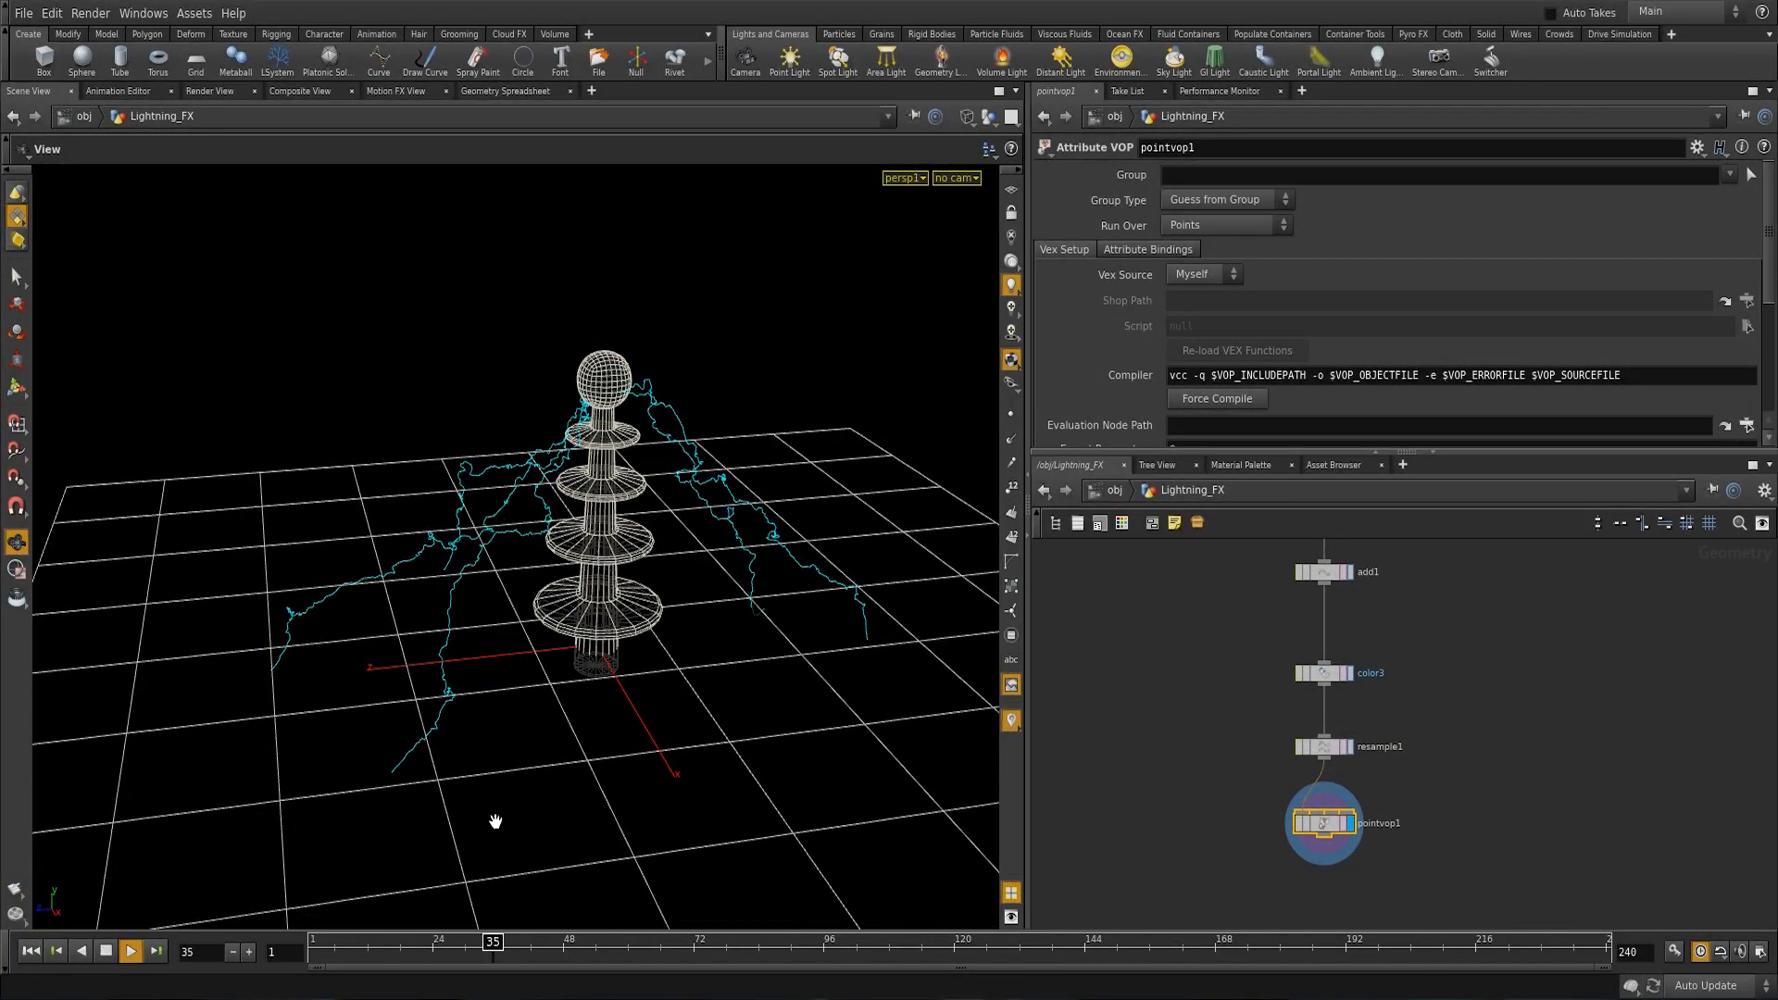
# Step: Open the settings of the scatter1 node below sphere1 and stop the animation playback
pyautogui.moveTo(1174, 748); pyautogui.dragTo(1226, 920, button='middle')
pyautogui.moveTo(1227, 563); pyautogui.dragTo(1246, 646, button='middle')
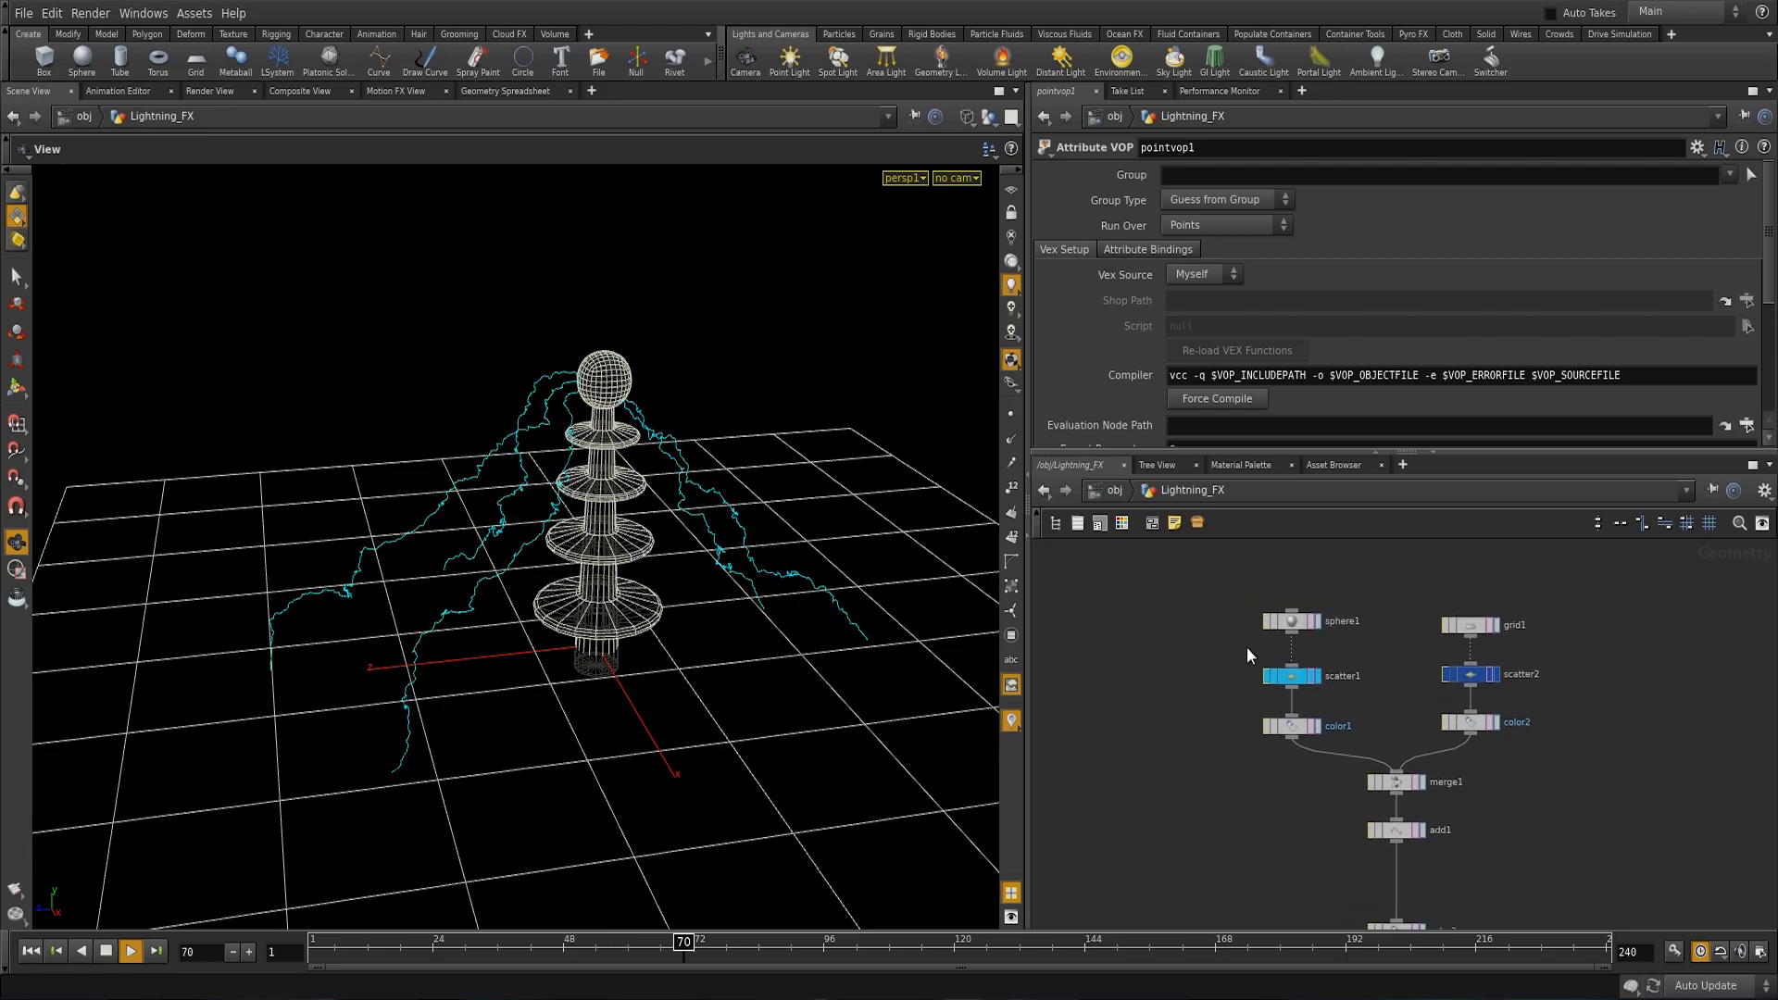
pyautogui.click(1290, 676)
pyautogui.moveTo(875, 665); pyautogui.dragTo(401, 607)
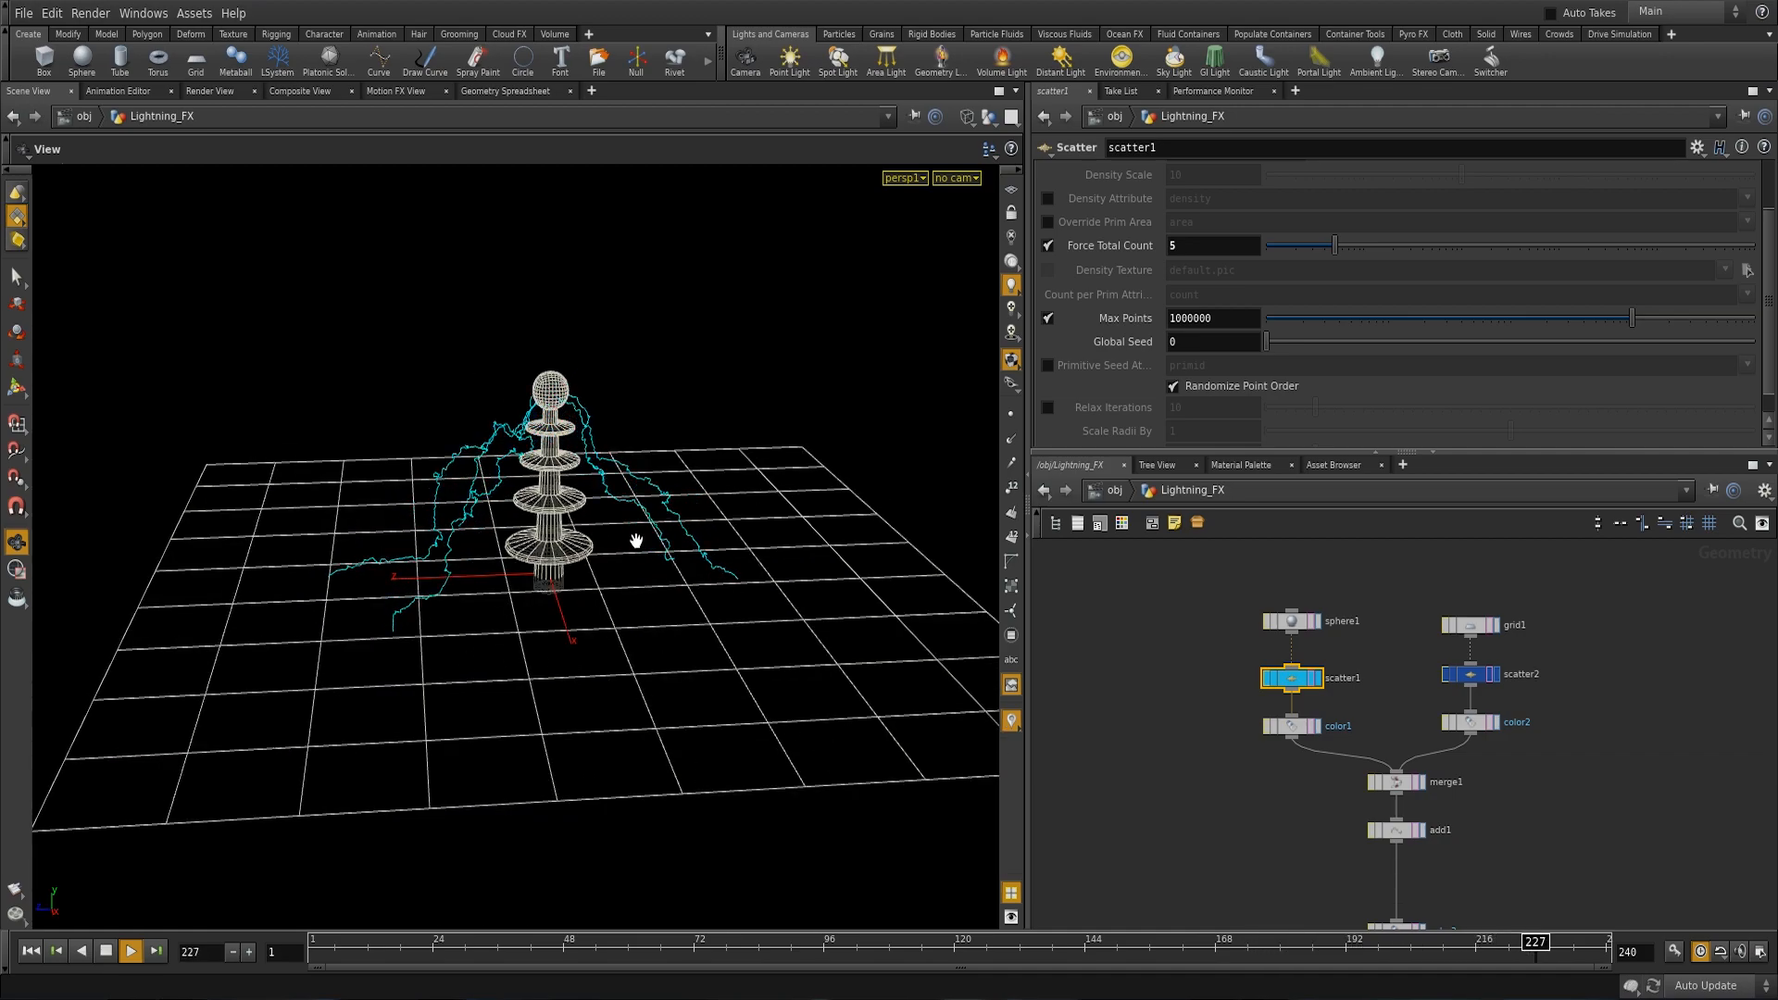
pyautogui.moveTo(733, 656); pyautogui.dragTo(346, 556)
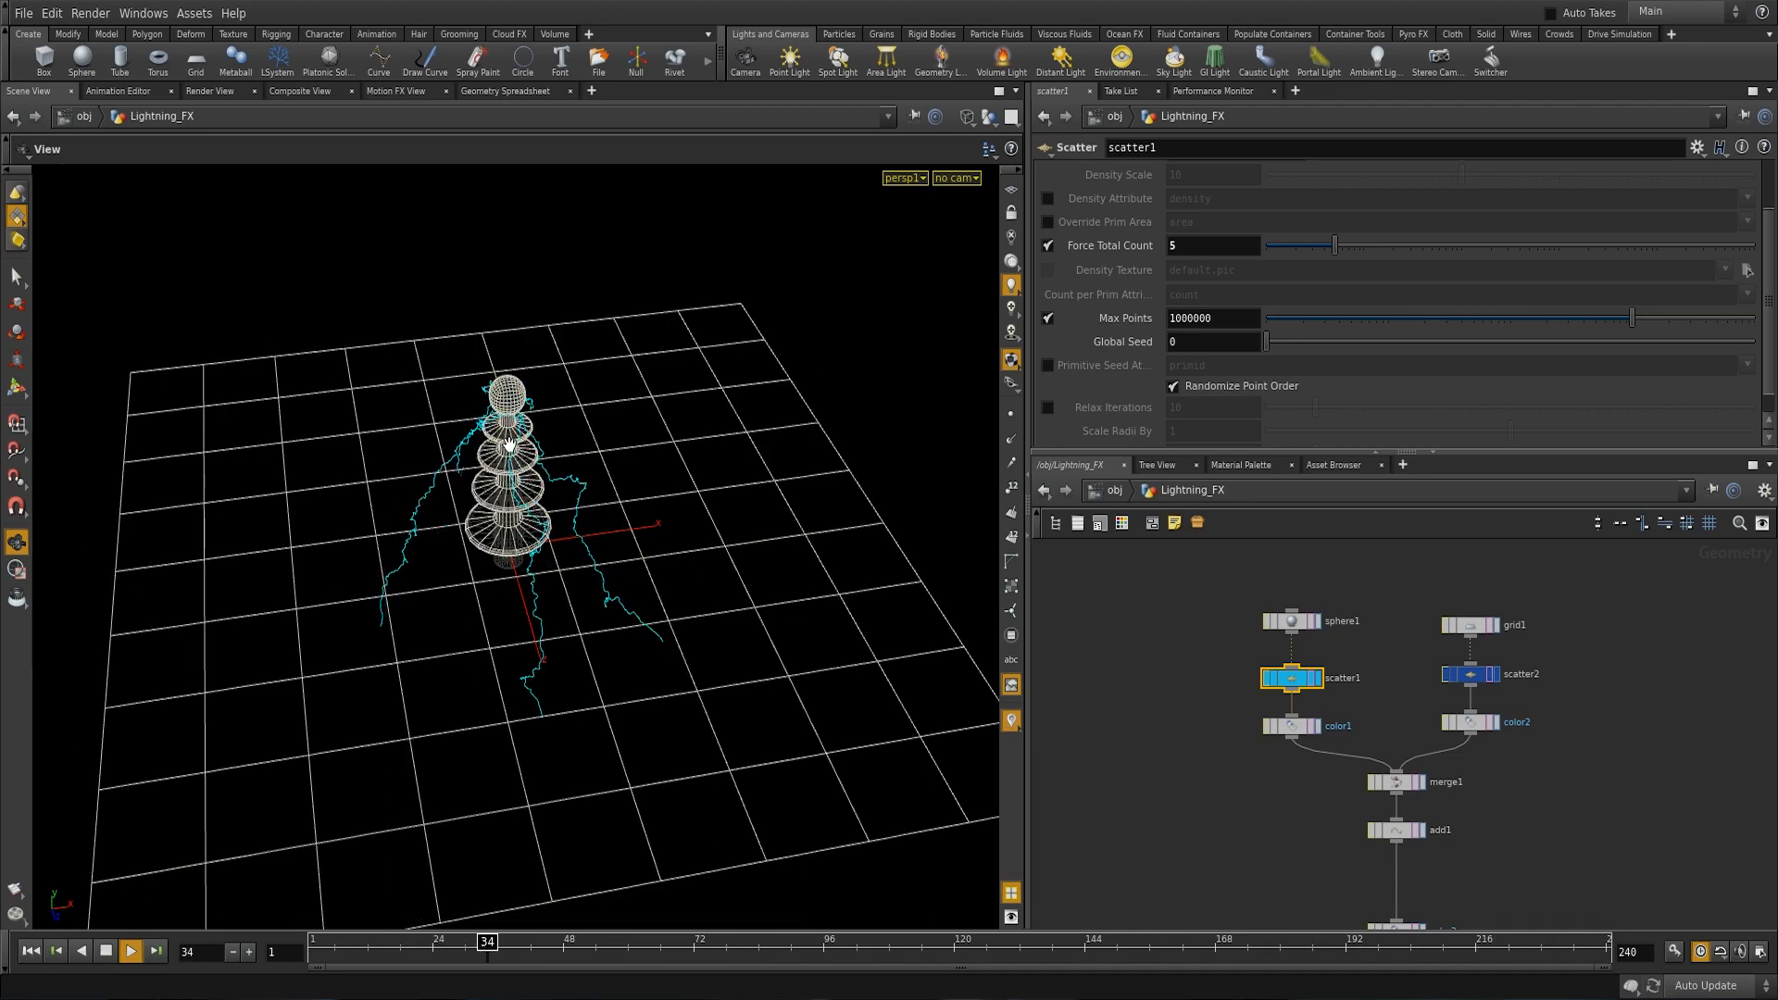
pyautogui.moveTo(746, 642); pyautogui.dragTo(587, 642)
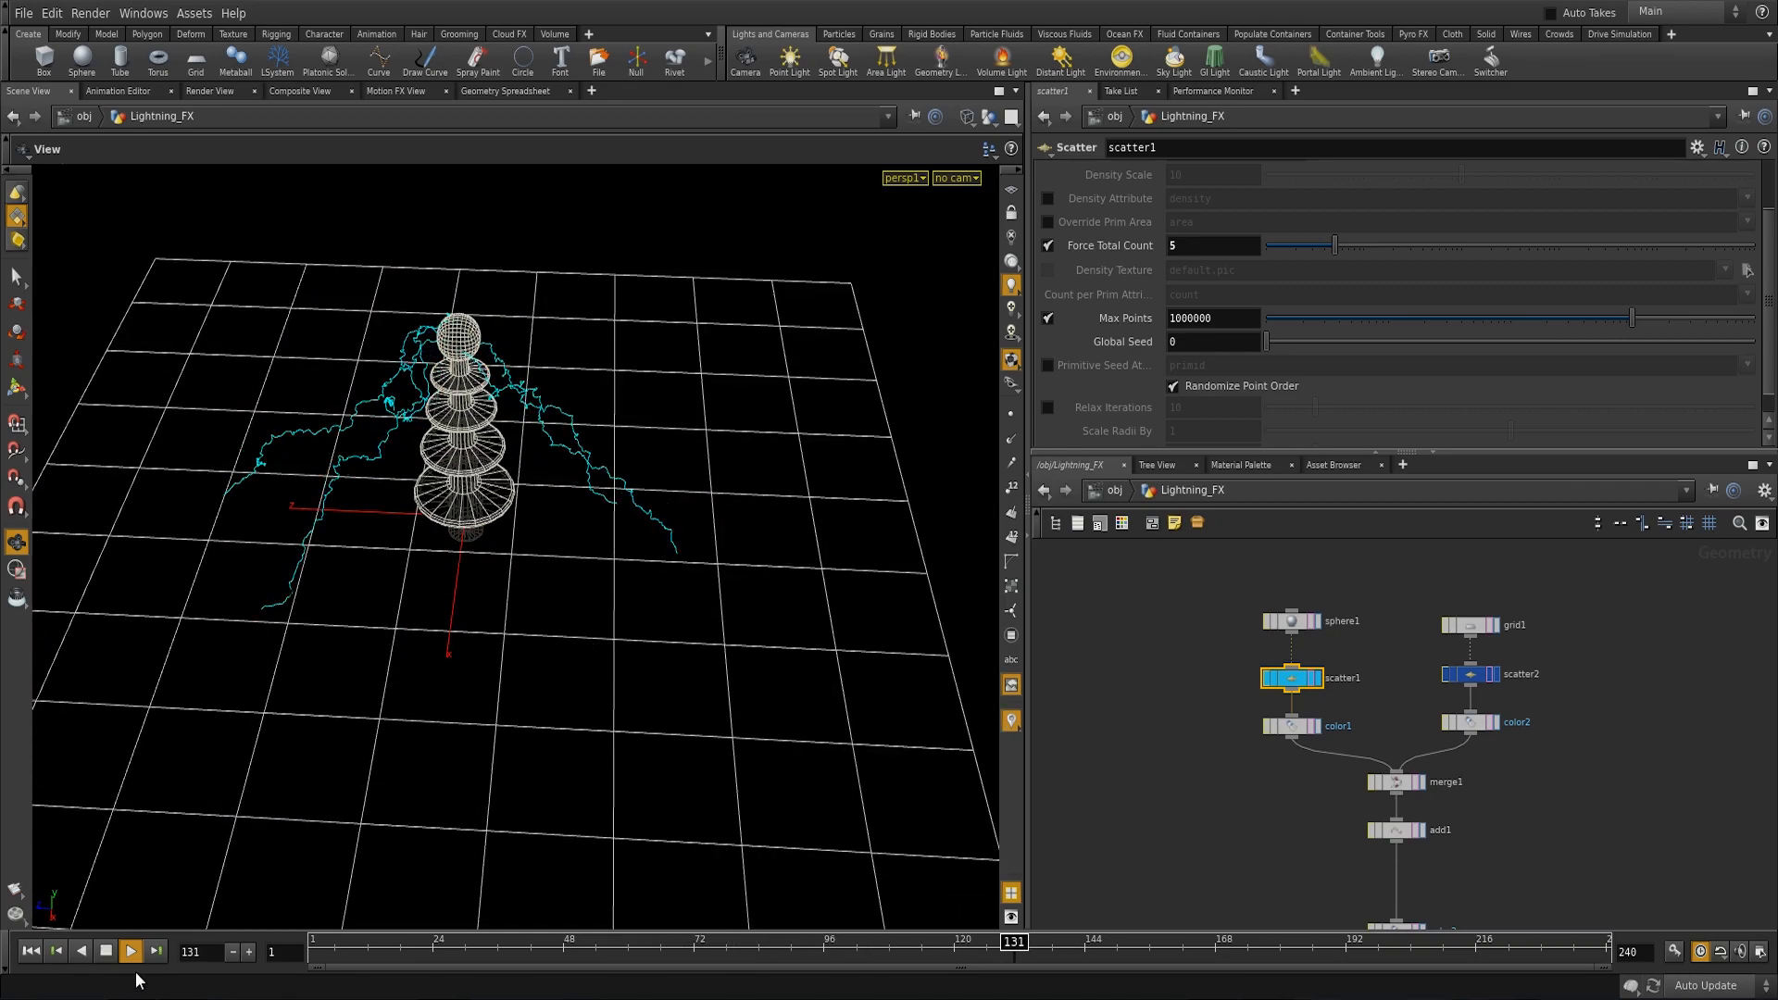
pyautogui.click(109, 948)
pyautogui.moveTo(778, 698); pyautogui.dragTo(675, 670)
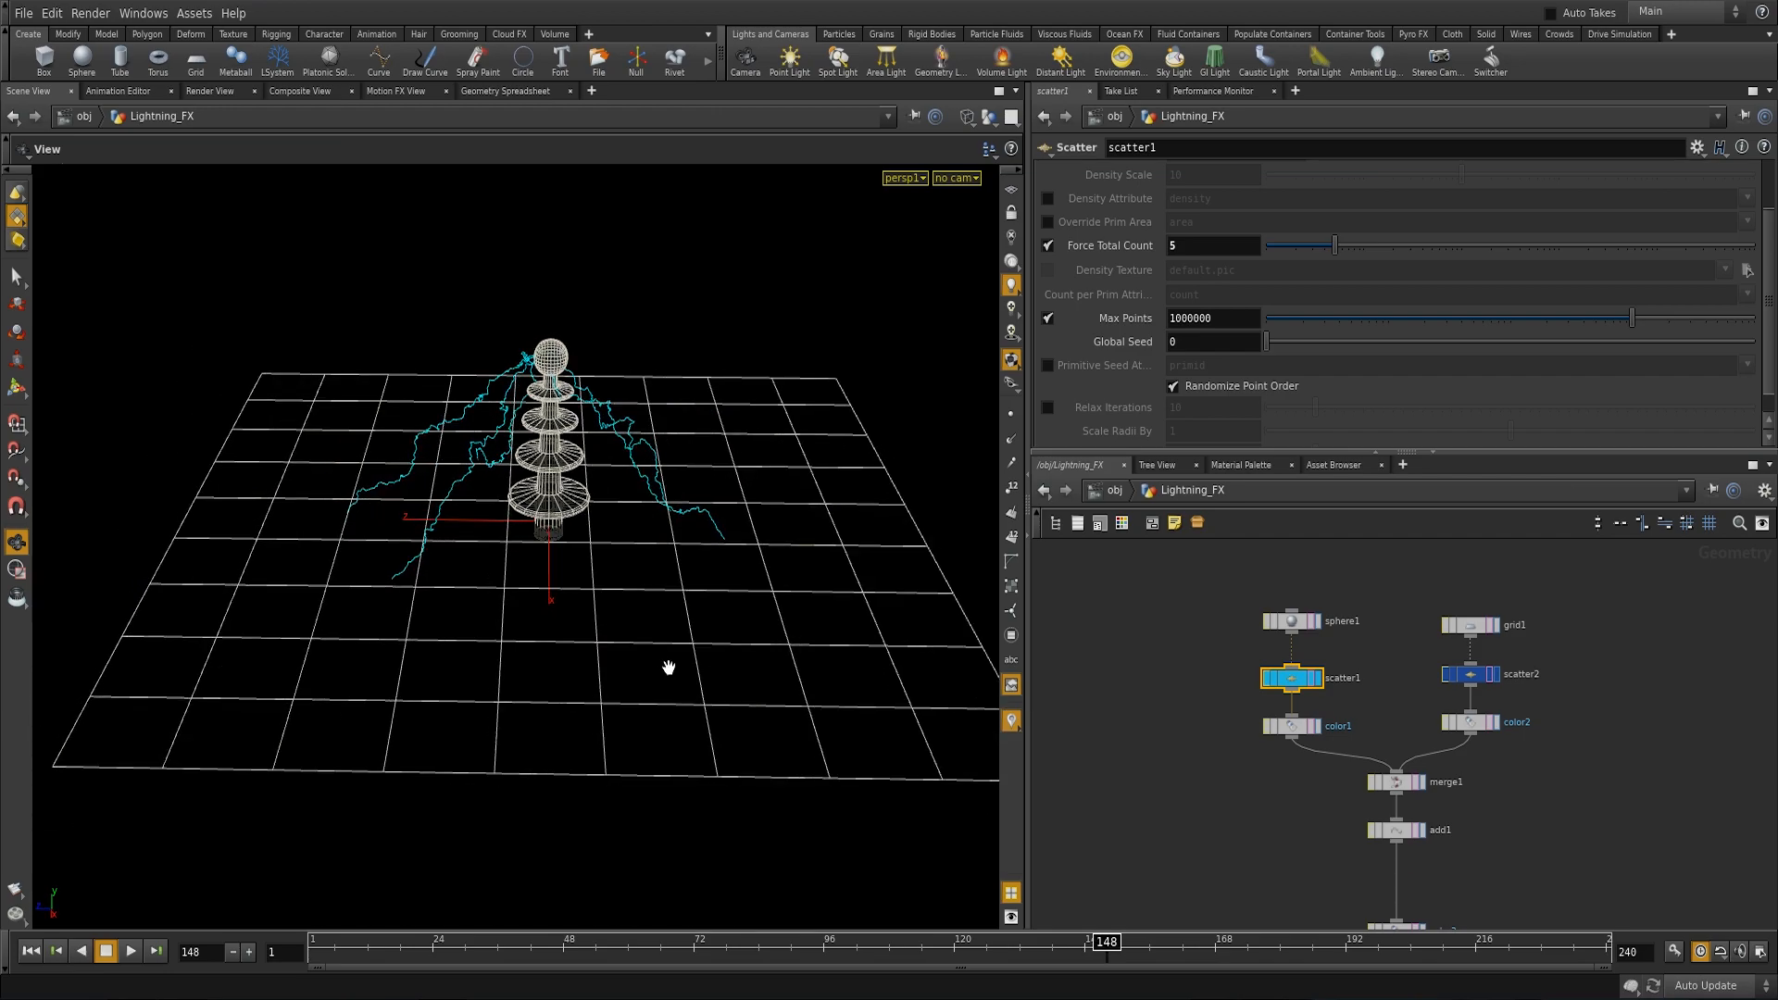
# Step: Toggle the viewport between shaded and wireframe display to compare how the coil and lightning look
pyautogui.press('w')
pyautogui.moveTo(668, 666); pyautogui.dragTo(566, 699)
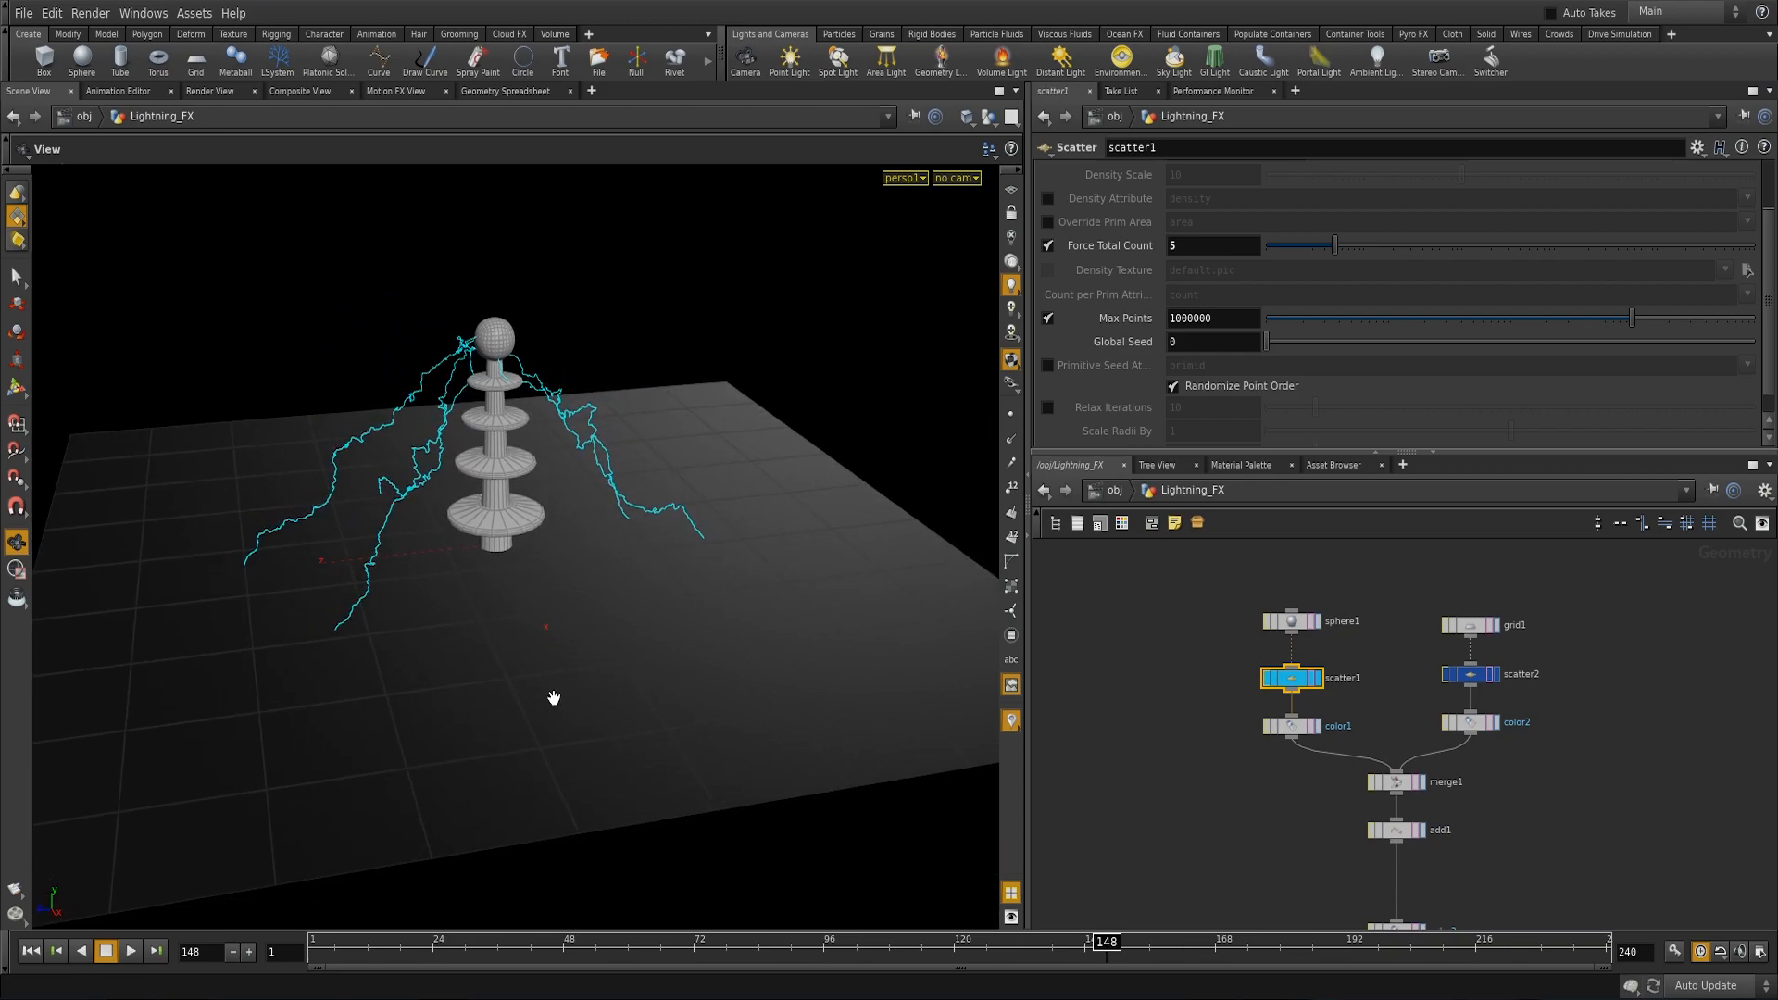
pyautogui.moveTo(546, 698)
pyautogui.mouseDown()
pyautogui.moveTo(635, 694)
pyautogui.moveTo(556, 679)
pyautogui.moveTo(518, 697)
pyautogui.moveTo(682, 713)
pyautogui.moveTo(595, 683)
pyautogui.moveTo(408, 682)
pyautogui.moveTo(643, 667)
pyautogui.mouseUp()
pyautogui.press('w')
pyautogui.press('w')
pyautogui.press('w')
pyautogui.press('w')
pyautogui.press('w')
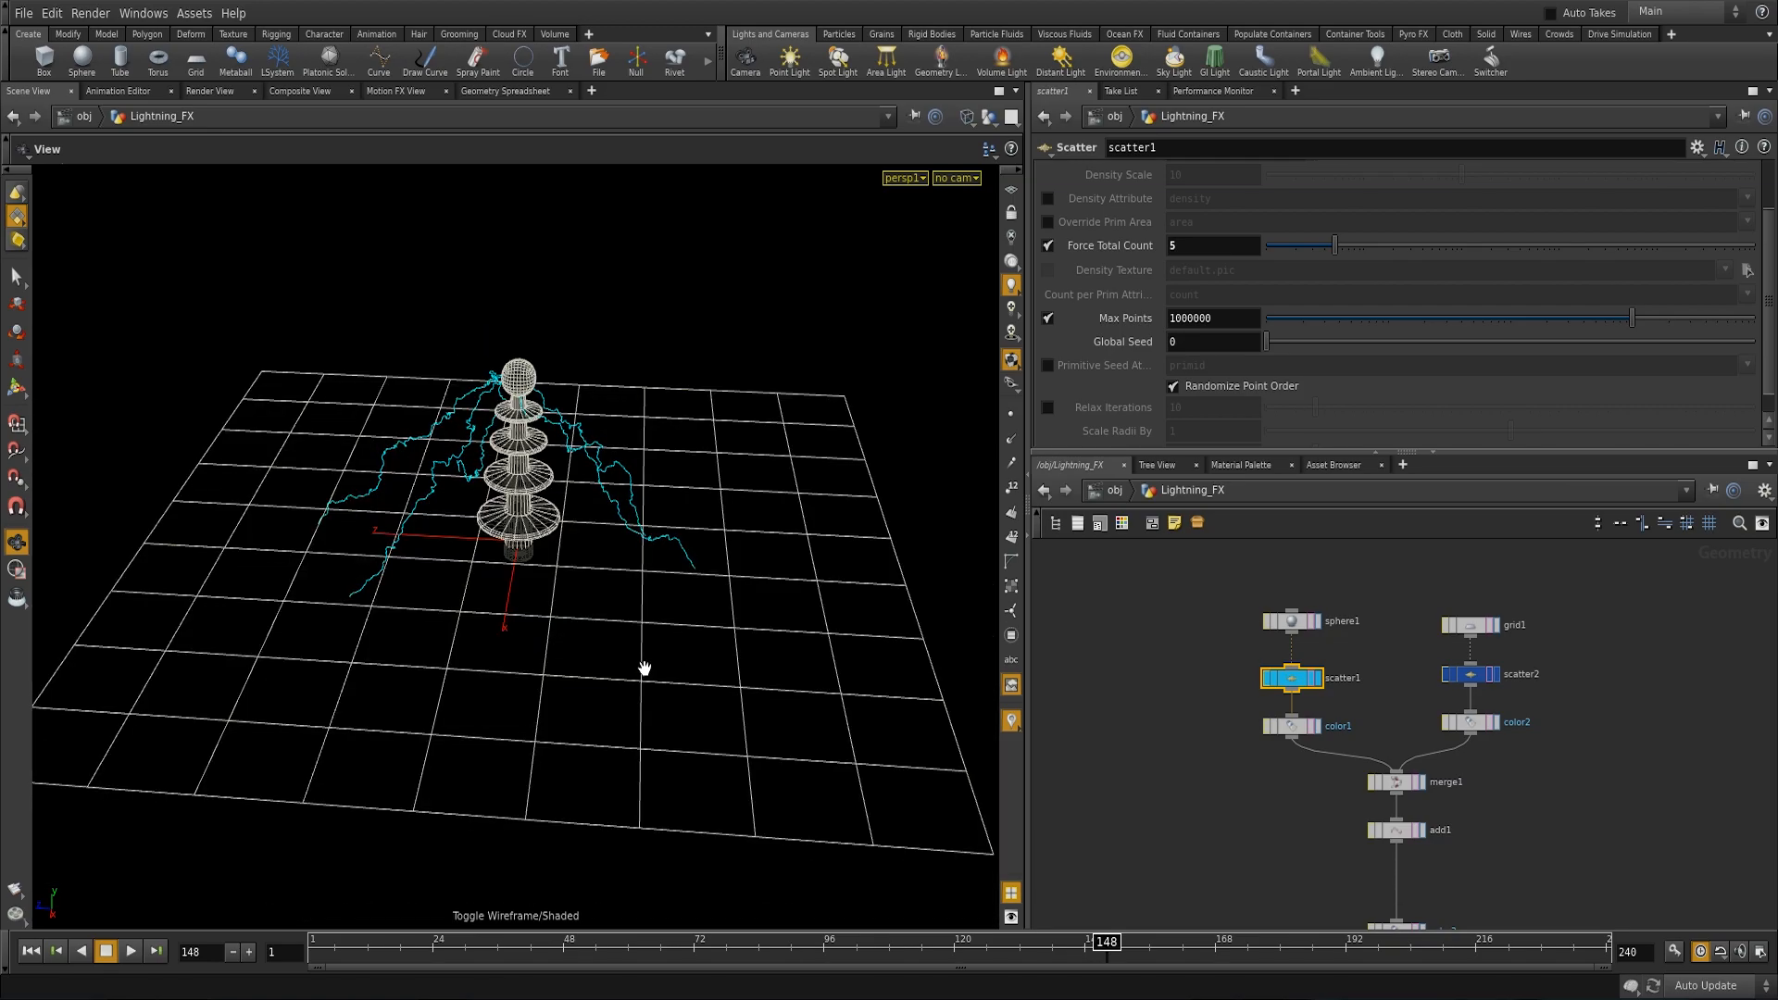
# Step: Switch the viewport to smooth shading without the wireframe overlay
pyautogui.press('w')
pyautogui.hotkey('shift', 'w')
pyautogui.hotkey('shift', 'w')
pyautogui.hotkey('shift', 'w')
pyautogui.hotkey('shift', 'w')
pyautogui.hotkey('shift', 'w')
pyautogui.hotkey('shift', 'w')
pyautogui.hotkey('shift', 'w')
pyautogui.hotkey('shift', 'w')
pyautogui.moveTo(634, 669); pyautogui.dragTo(529, 689)
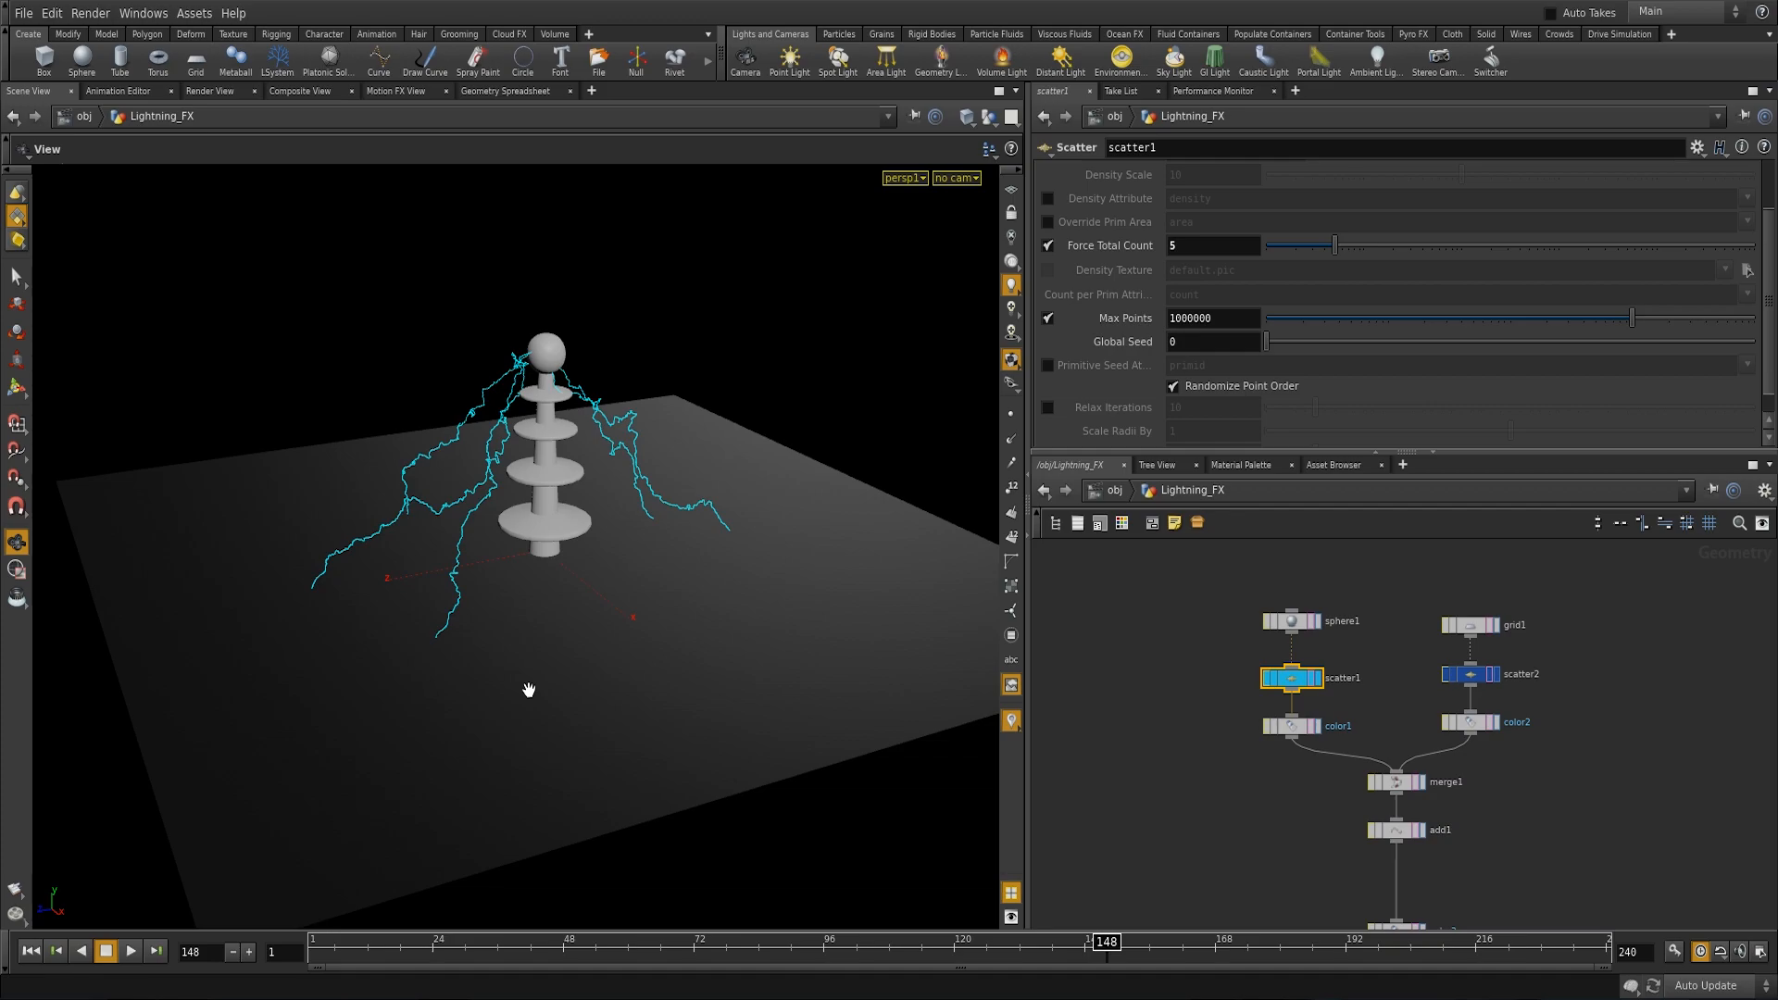
pyautogui.moveTo(507, 621); pyautogui.dragTo(587, 647)
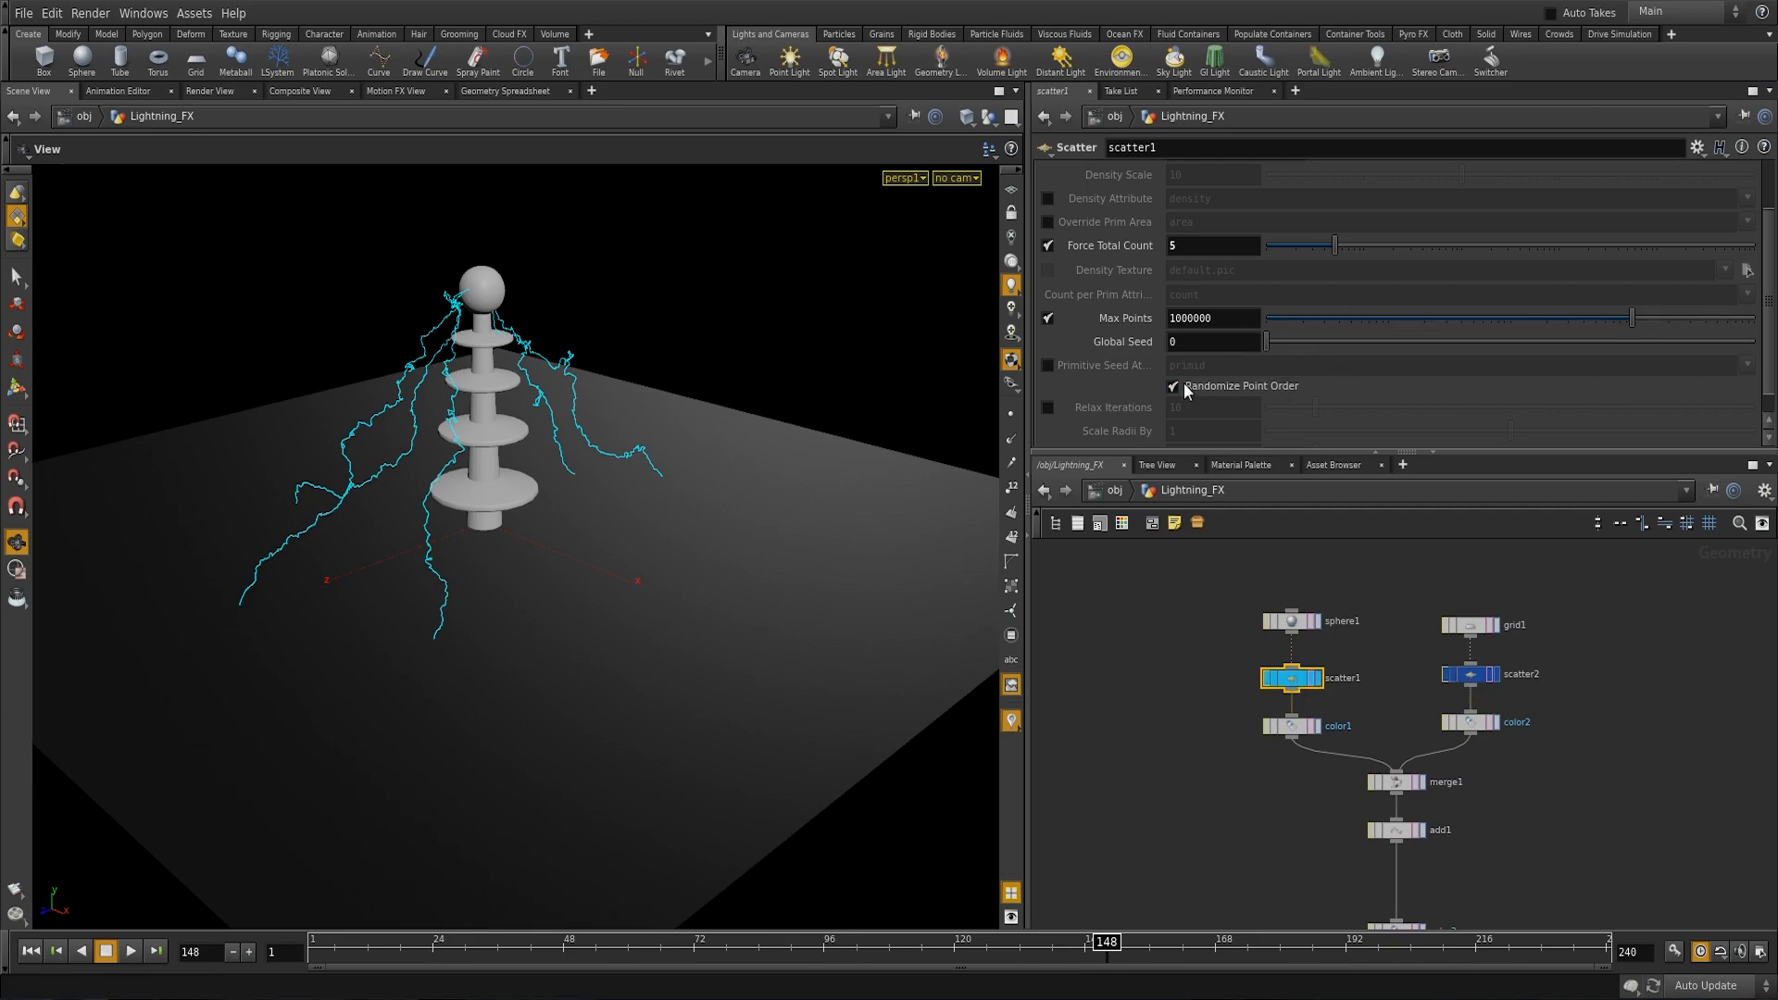
# Step: Try a slightly different Global Seed on scatter1, examine the bolts, and return the seed to 0
pyautogui.moveTo(748, 409); pyautogui.dragTo(815, 445)
pyautogui.moveTo(1337, 242)
pyautogui.mouseDown()
pyautogui.moveTo(1365, 241)
pyautogui.moveTo(1337, 250)
pyautogui.mouseUp()
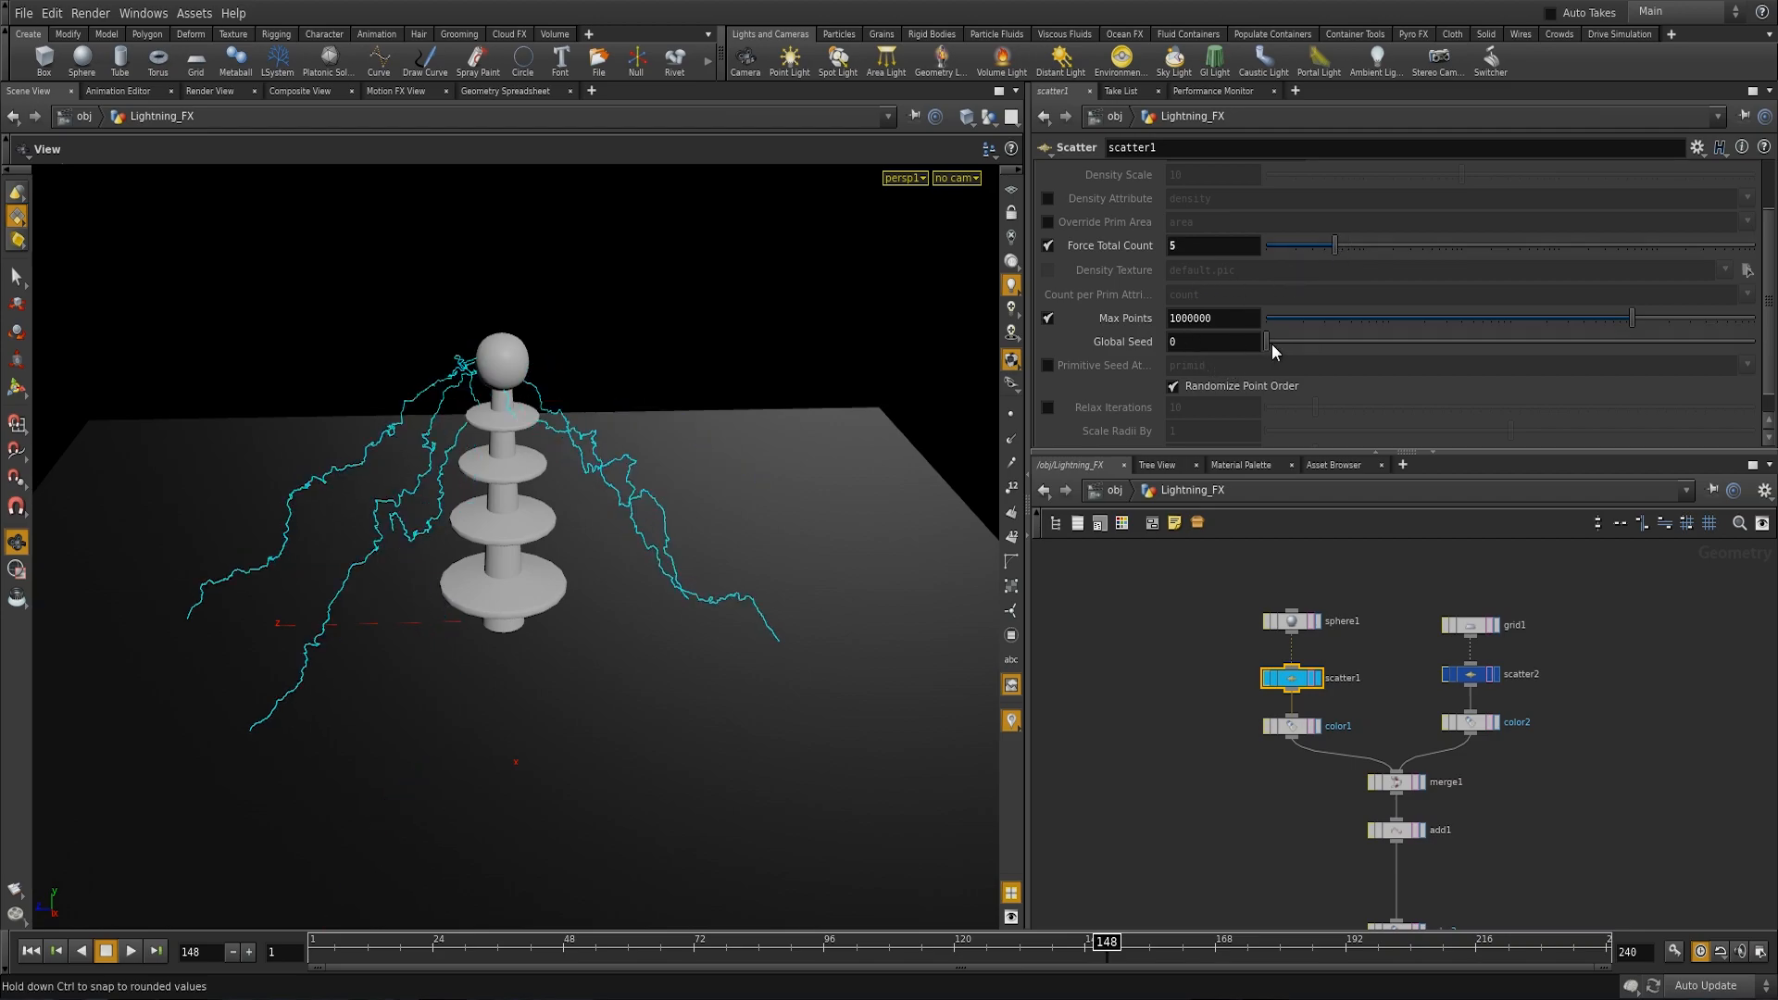
pyautogui.moveTo(1267, 342); pyautogui.dragTo(1285, 342)
pyautogui.moveTo(506, 362); pyautogui.dragTo(587, 583, button='middle')
pyautogui.moveTo(587, 583); pyautogui.dragTo(732, 584, button='right')
pyautogui.moveTo(731, 584); pyautogui.dragTo(731, 472)
pyautogui.moveTo(1282, 339); pyautogui.dragTo(1180, 480)
# Step: Reset the Global Seed of scatter2, the scatter node under the grid, to 0
pyautogui.click(1476, 682)
pyautogui.moveTo(639, 639); pyautogui.dragTo(556, 495, button='right')
pyautogui.moveTo(555, 496); pyautogui.dragTo(603, 559)
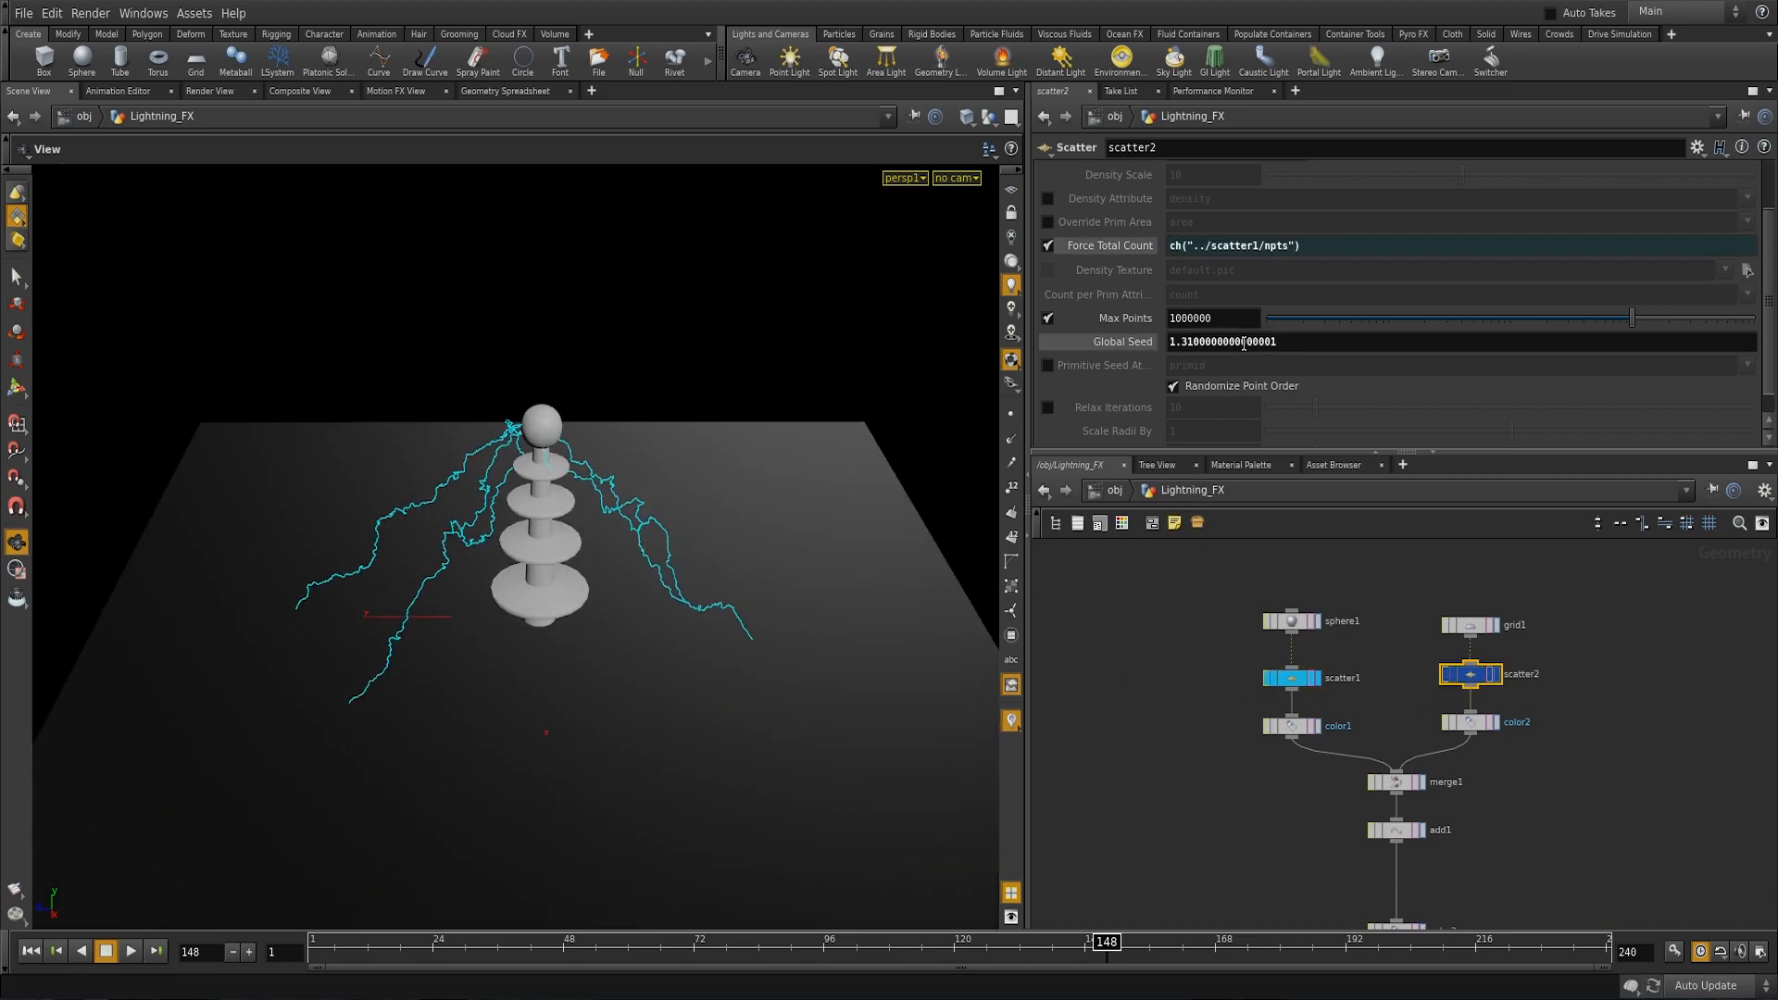
pyautogui.middleClick(1146, 346)
pyautogui.moveTo(1326, 345); pyautogui.dragTo(1259, 513)
# Step: Copy scatter1's Global Seed parameter and paste it as a relative reference into scatter2's Global Seed
pyautogui.click(1301, 680)
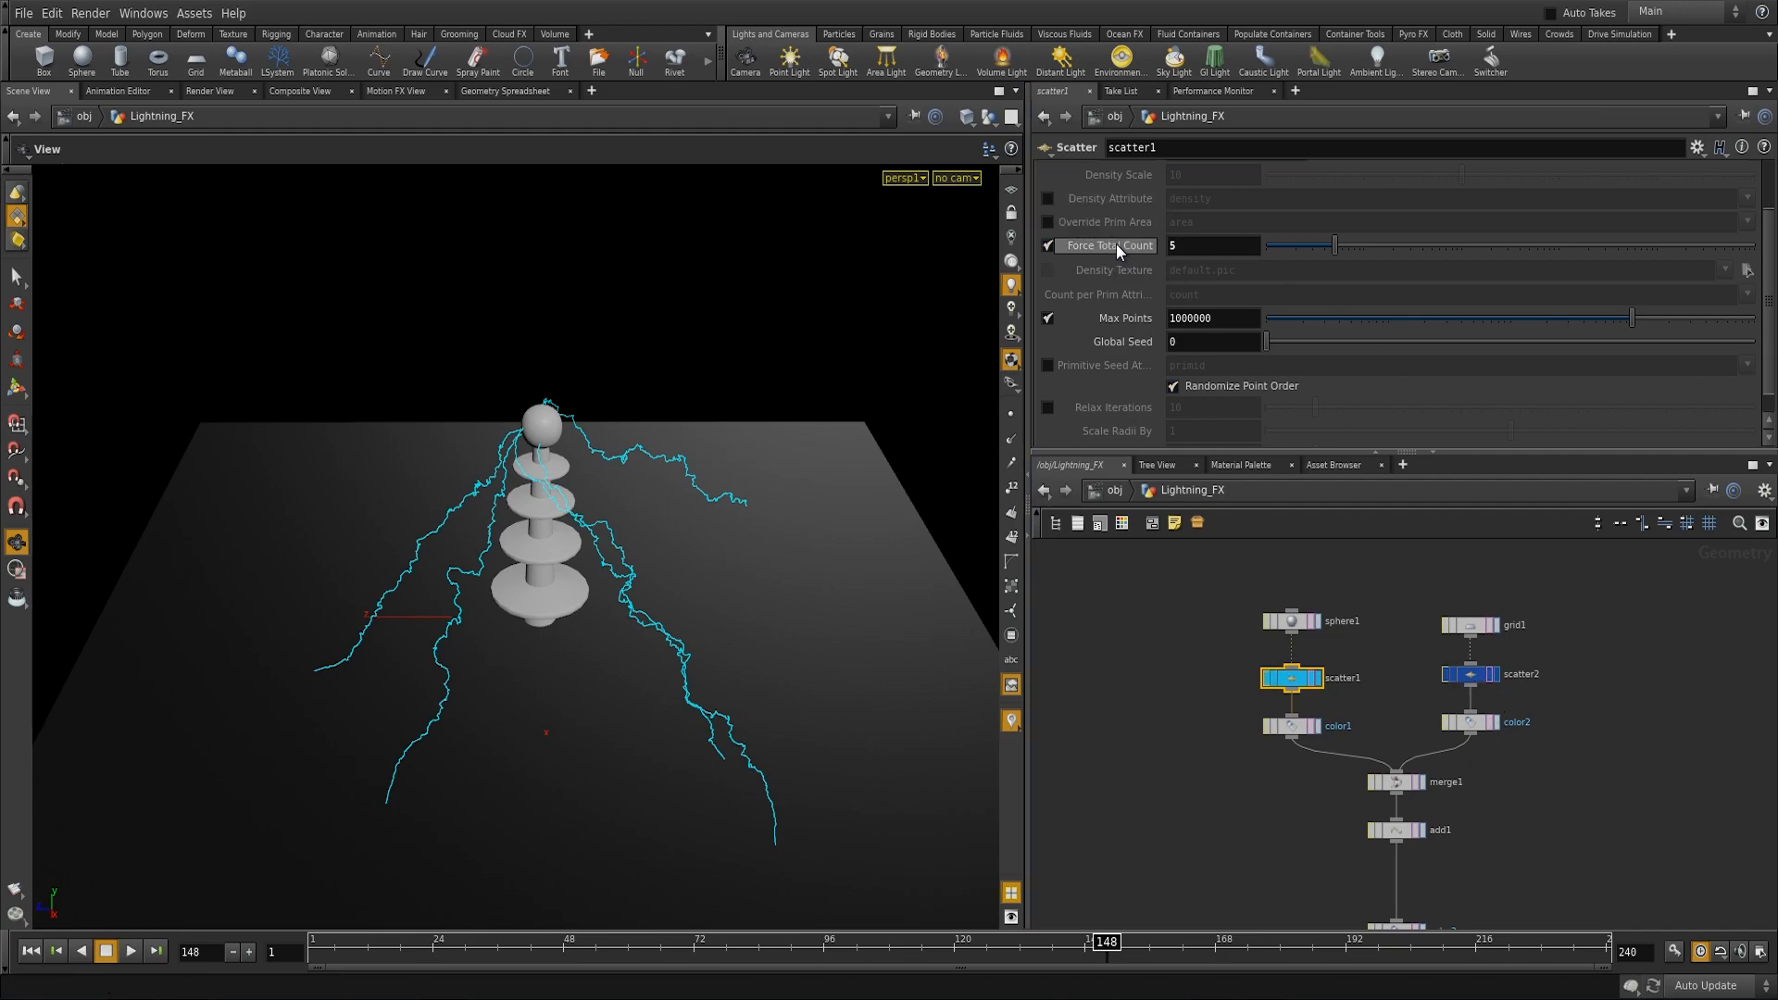
pyautogui.click(1483, 676)
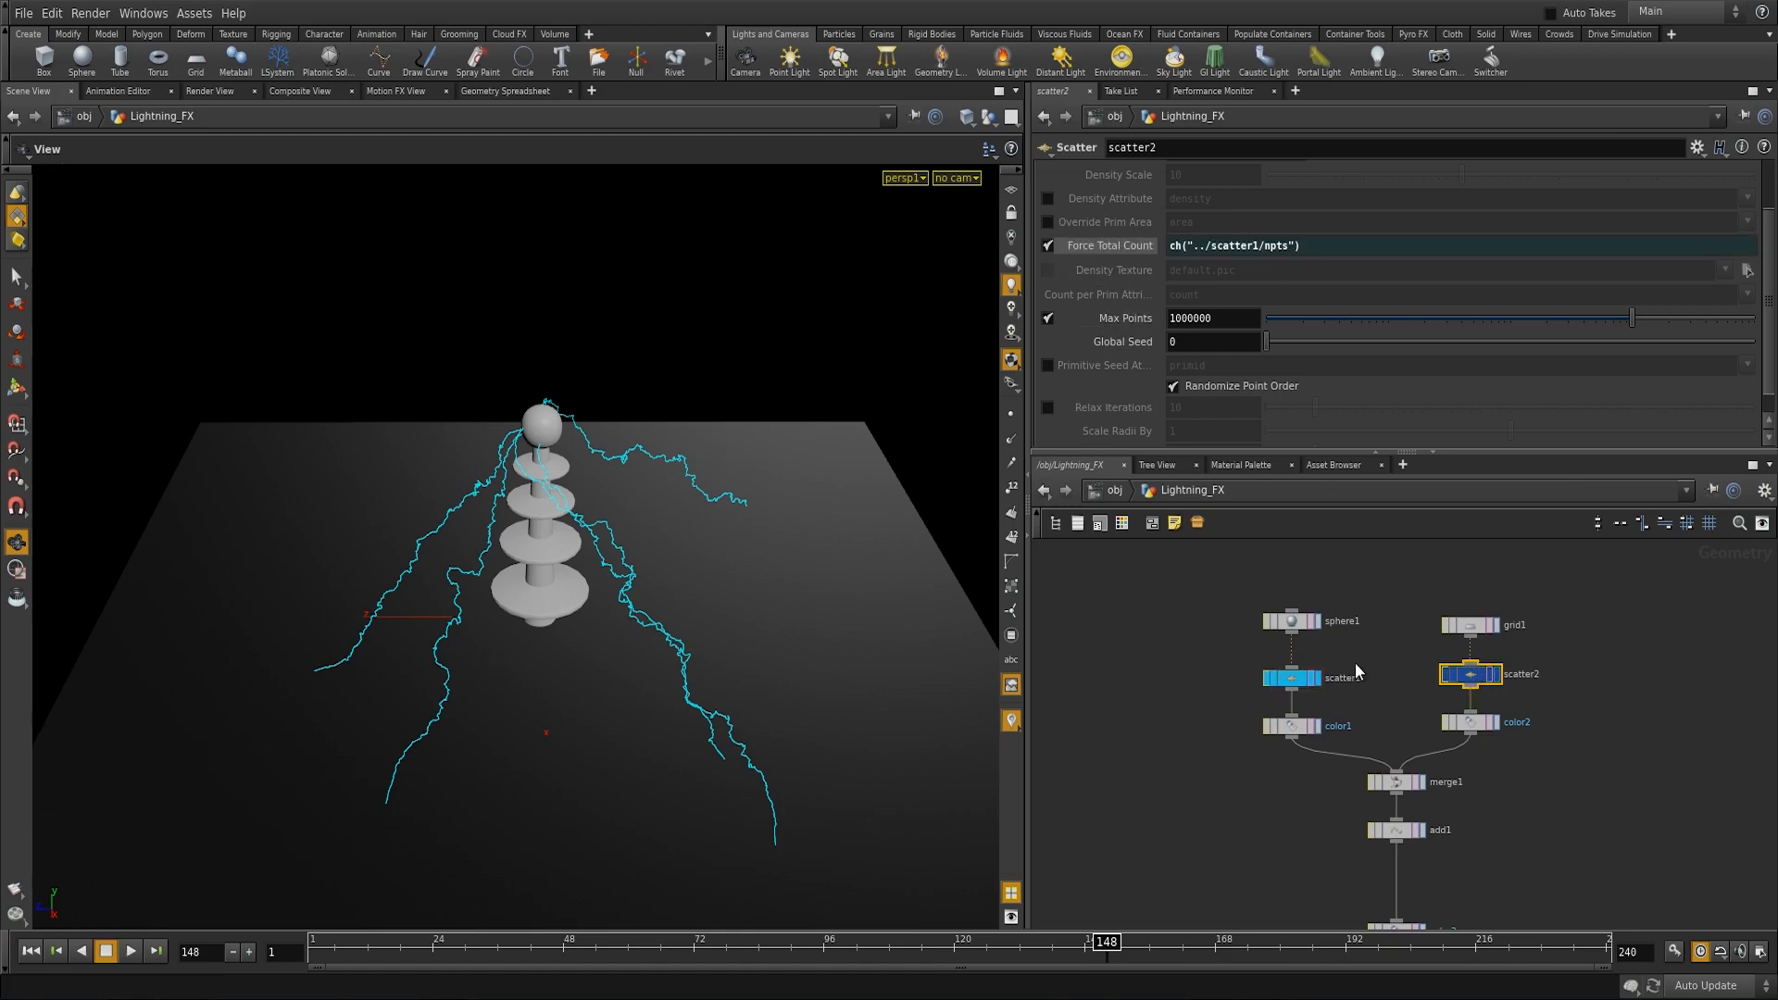
pyautogui.click(1291, 683)
pyautogui.rightClick(1134, 342)
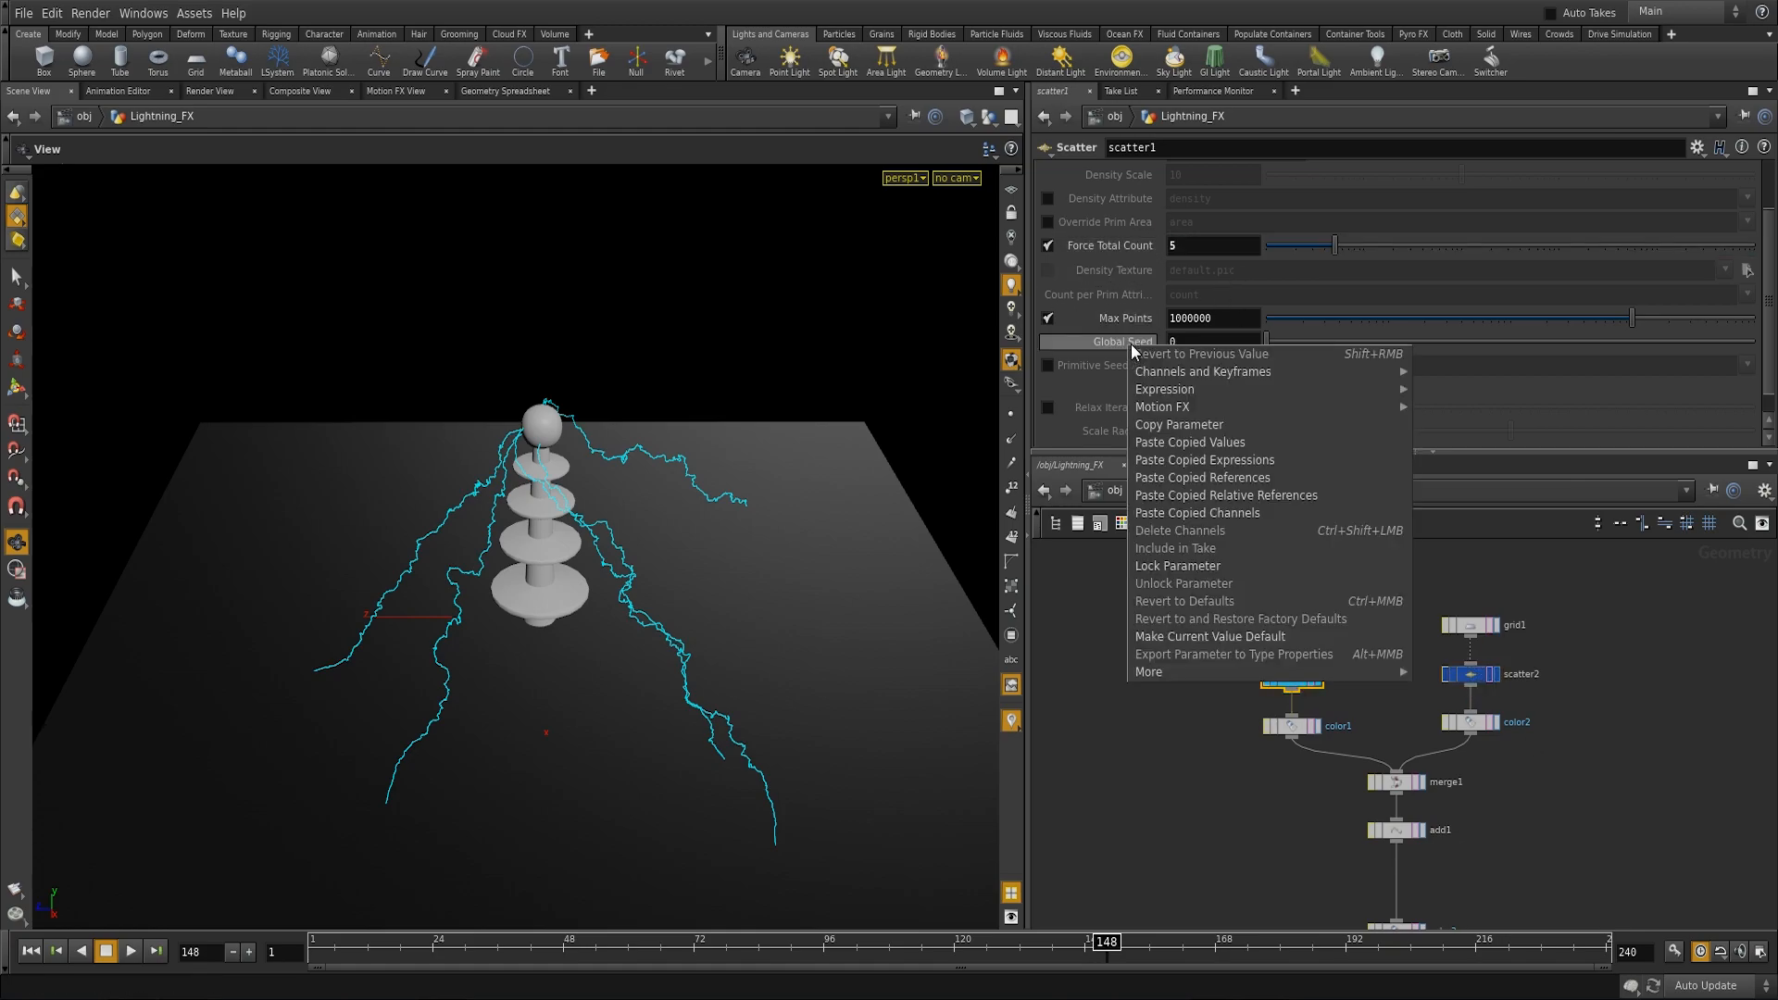
pyautogui.click(1195, 426)
pyautogui.click(1482, 676)
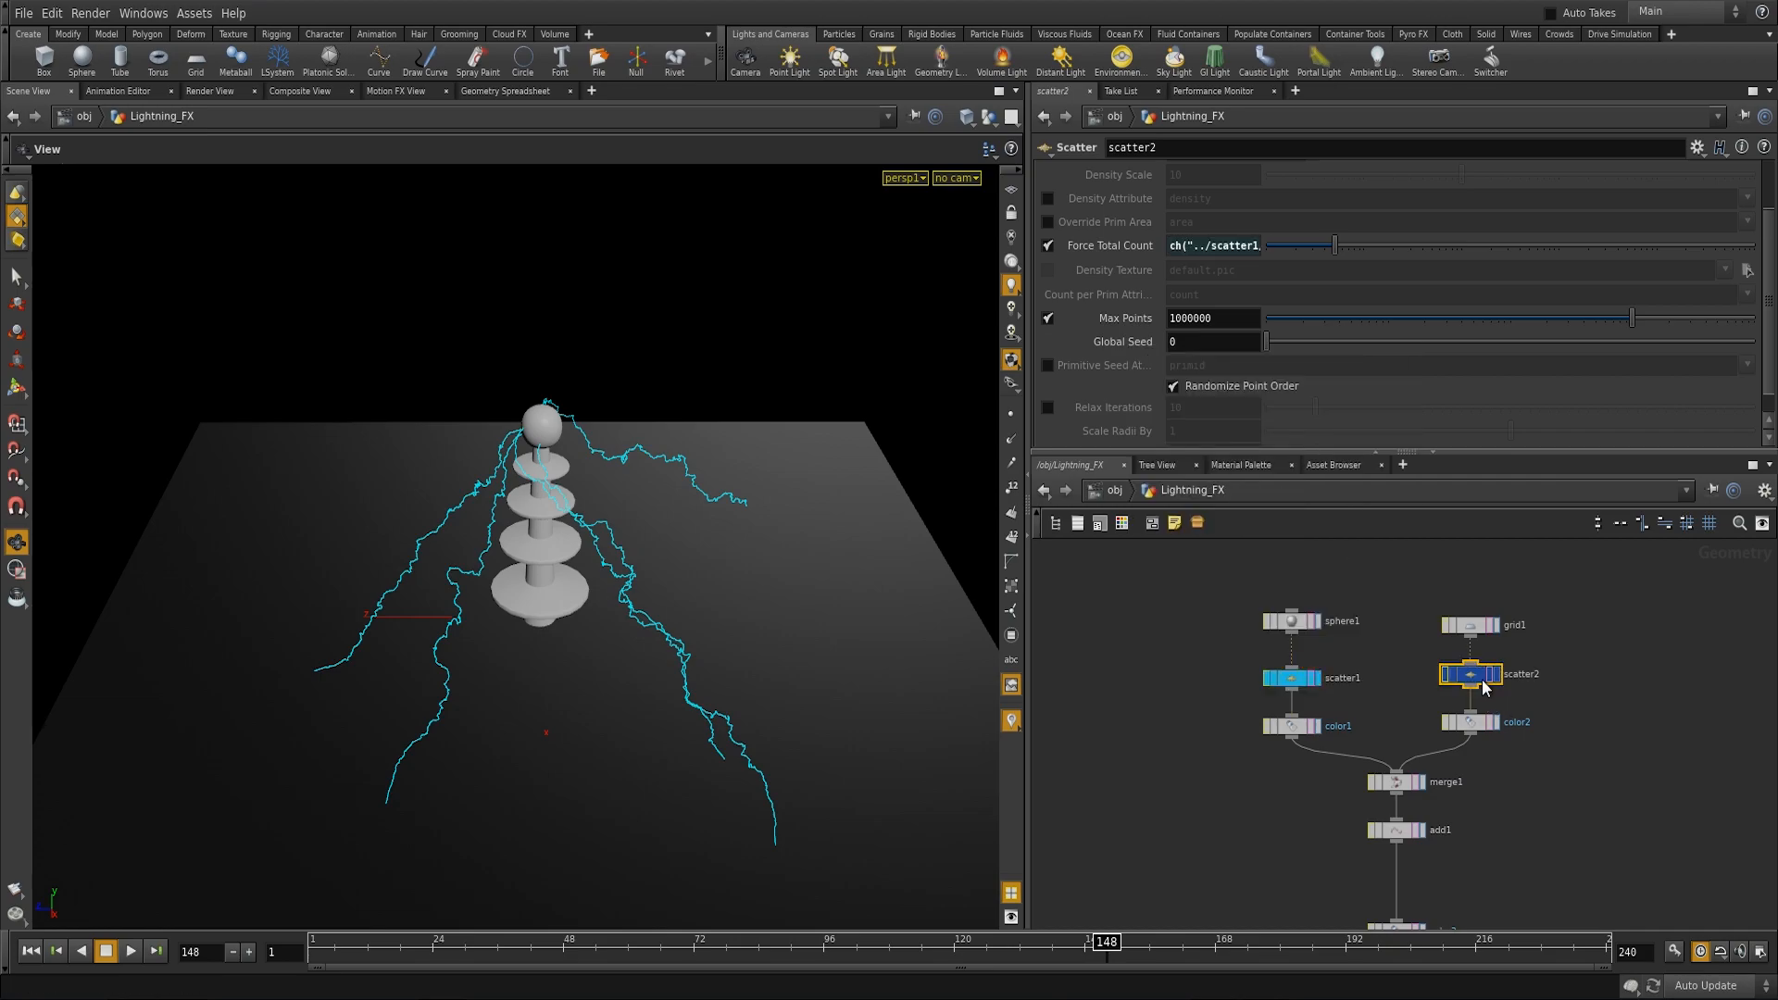
pyautogui.rightClick(1115, 341)
pyautogui.click(1296, 492)
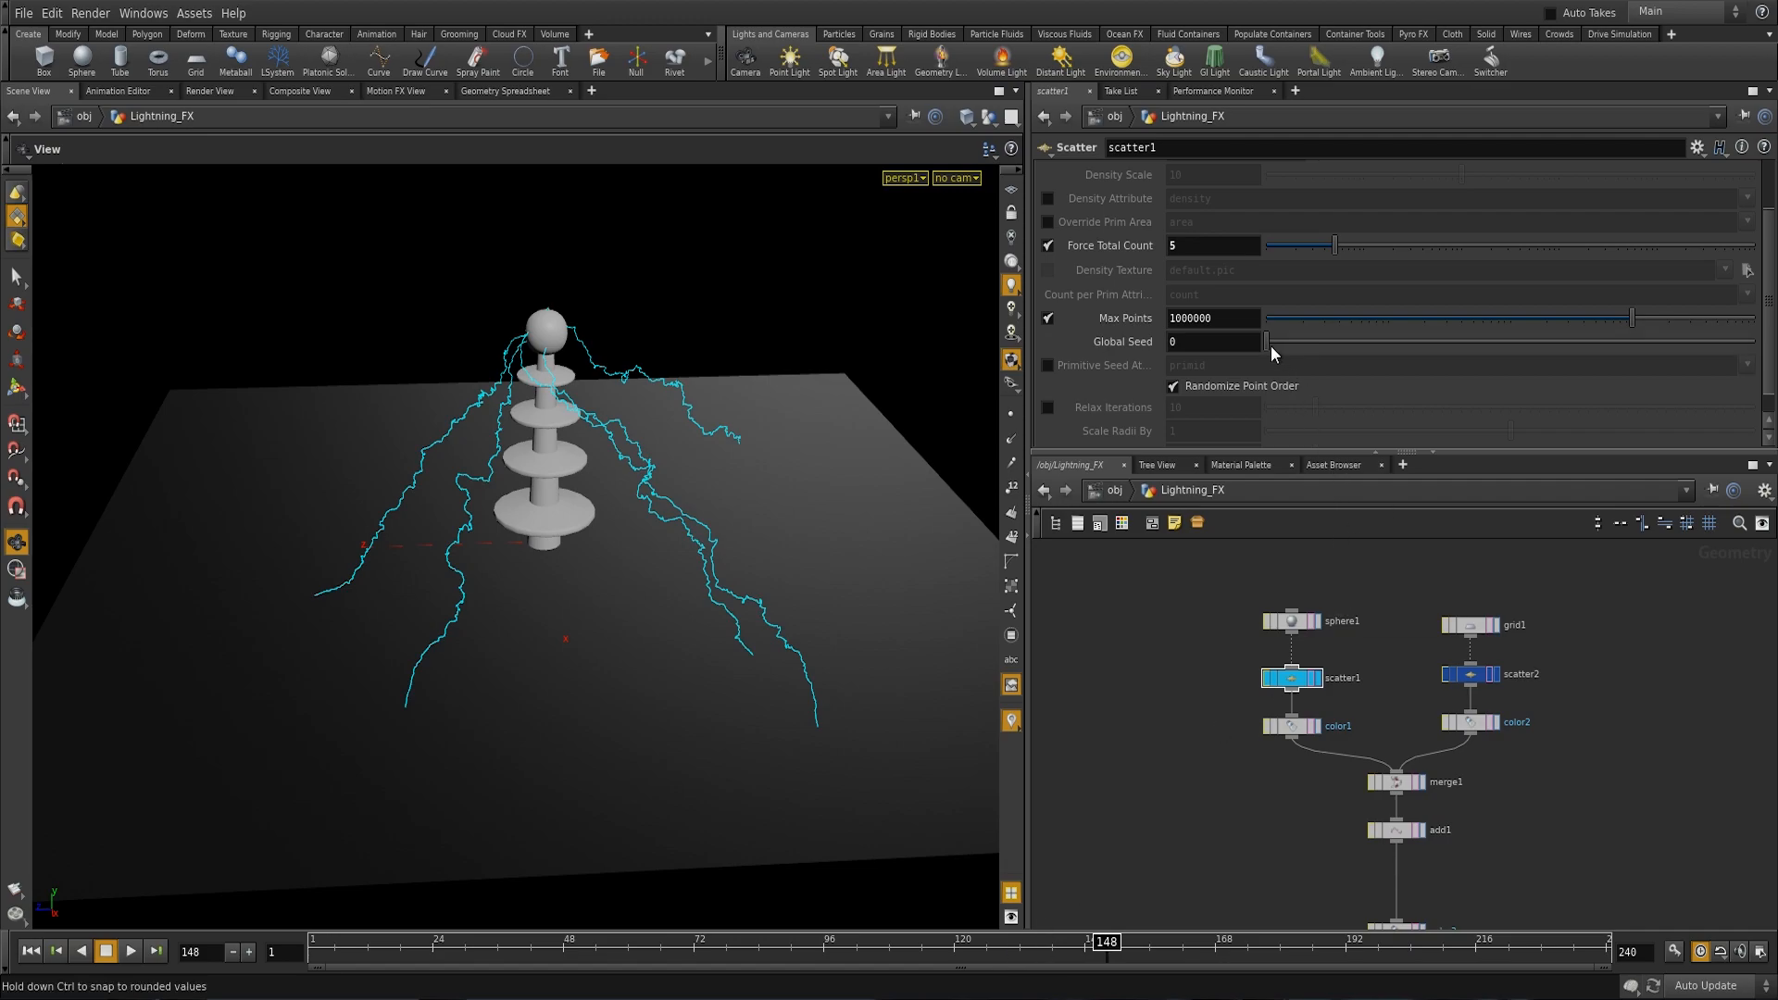
# Step: Vary scatter1's Global Seed and leave it at 2.31 to test how the bolts shift
pyautogui.moveTo(1270, 346); pyautogui.dragTo(1358, 347)
pyautogui.moveTo(651, 404); pyautogui.dragTo(754, 330)
pyautogui.moveTo(1342, 347); pyautogui.dragTo(1380, 353)
pyautogui.moveTo(691, 532); pyautogui.dragTo(461, 611)
# Step: Play the animation briefly with the current seed, stop it, and examine the bolts around the coil
pyautogui.click(131, 951)
pyautogui.moveTo(425, 762); pyautogui.dragTo(497, 752, button='middle')
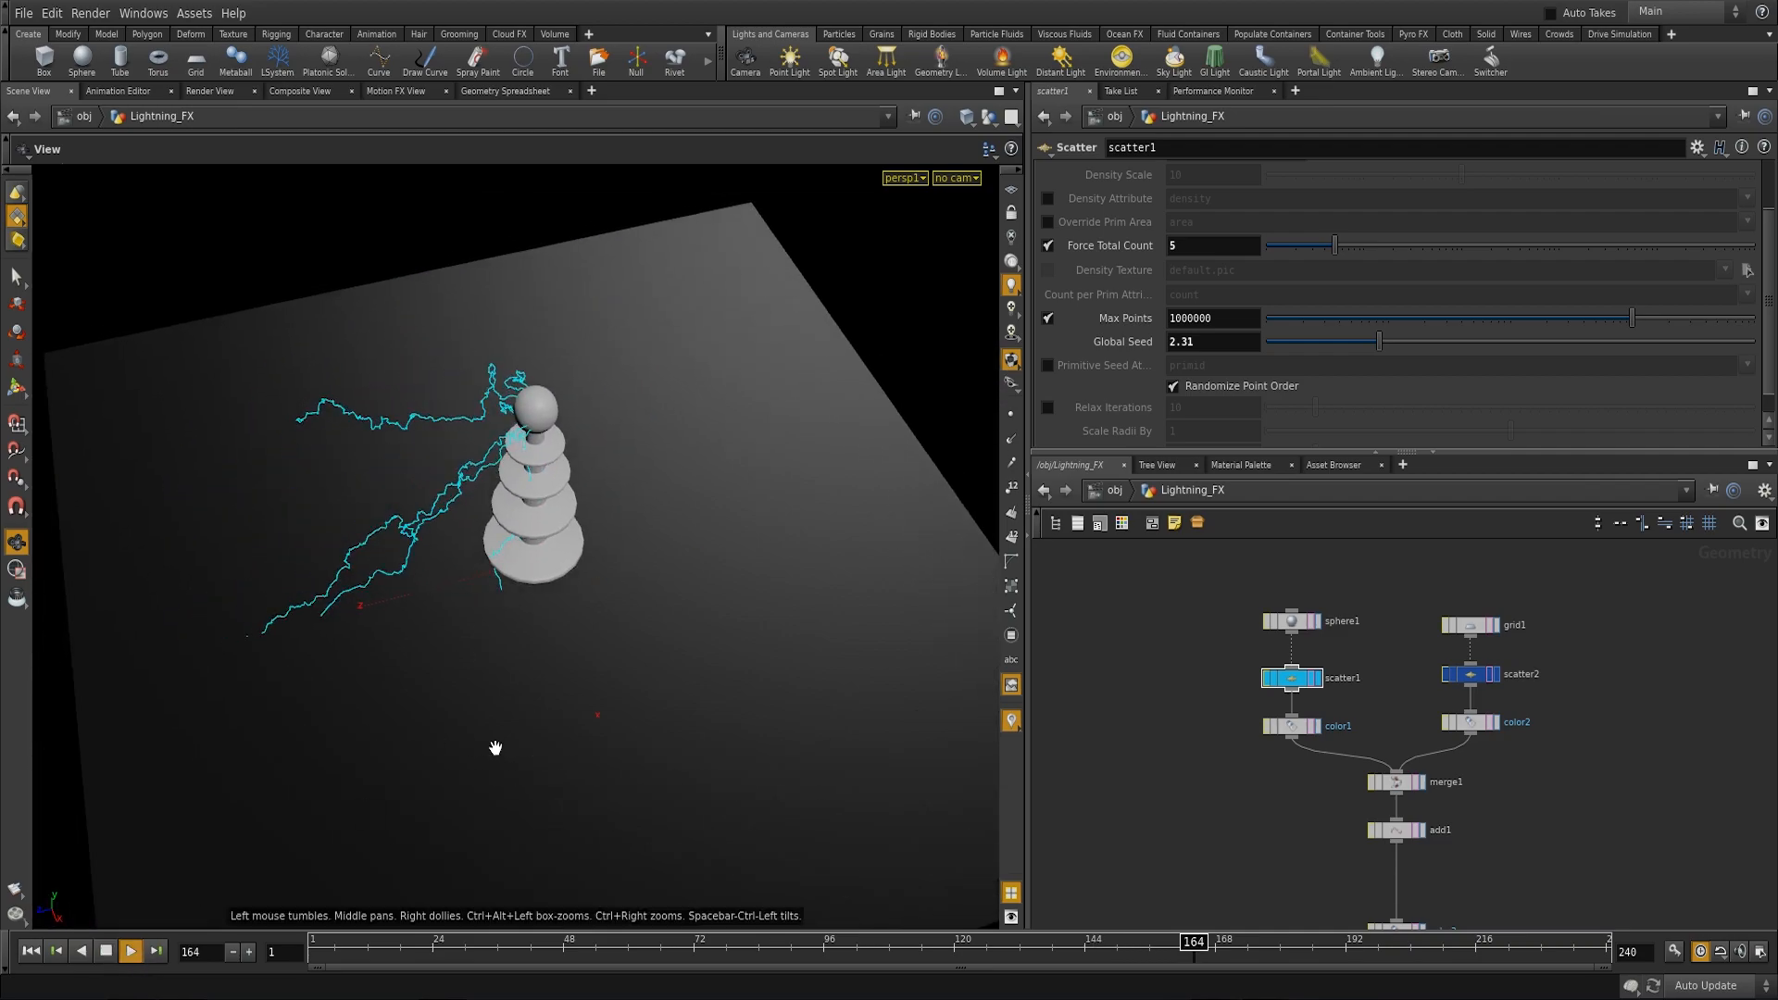
pyautogui.moveTo(496, 746); pyautogui.dragTo(497, 696)
pyautogui.click(109, 954)
pyautogui.moveTo(535, 773); pyautogui.dragTo(700, 748)
pyautogui.moveTo(547, 678); pyautogui.dragTo(740, 778, button='right')
pyautogui.moveTo(739, 778); pyautogui.dragTo(660, 738)
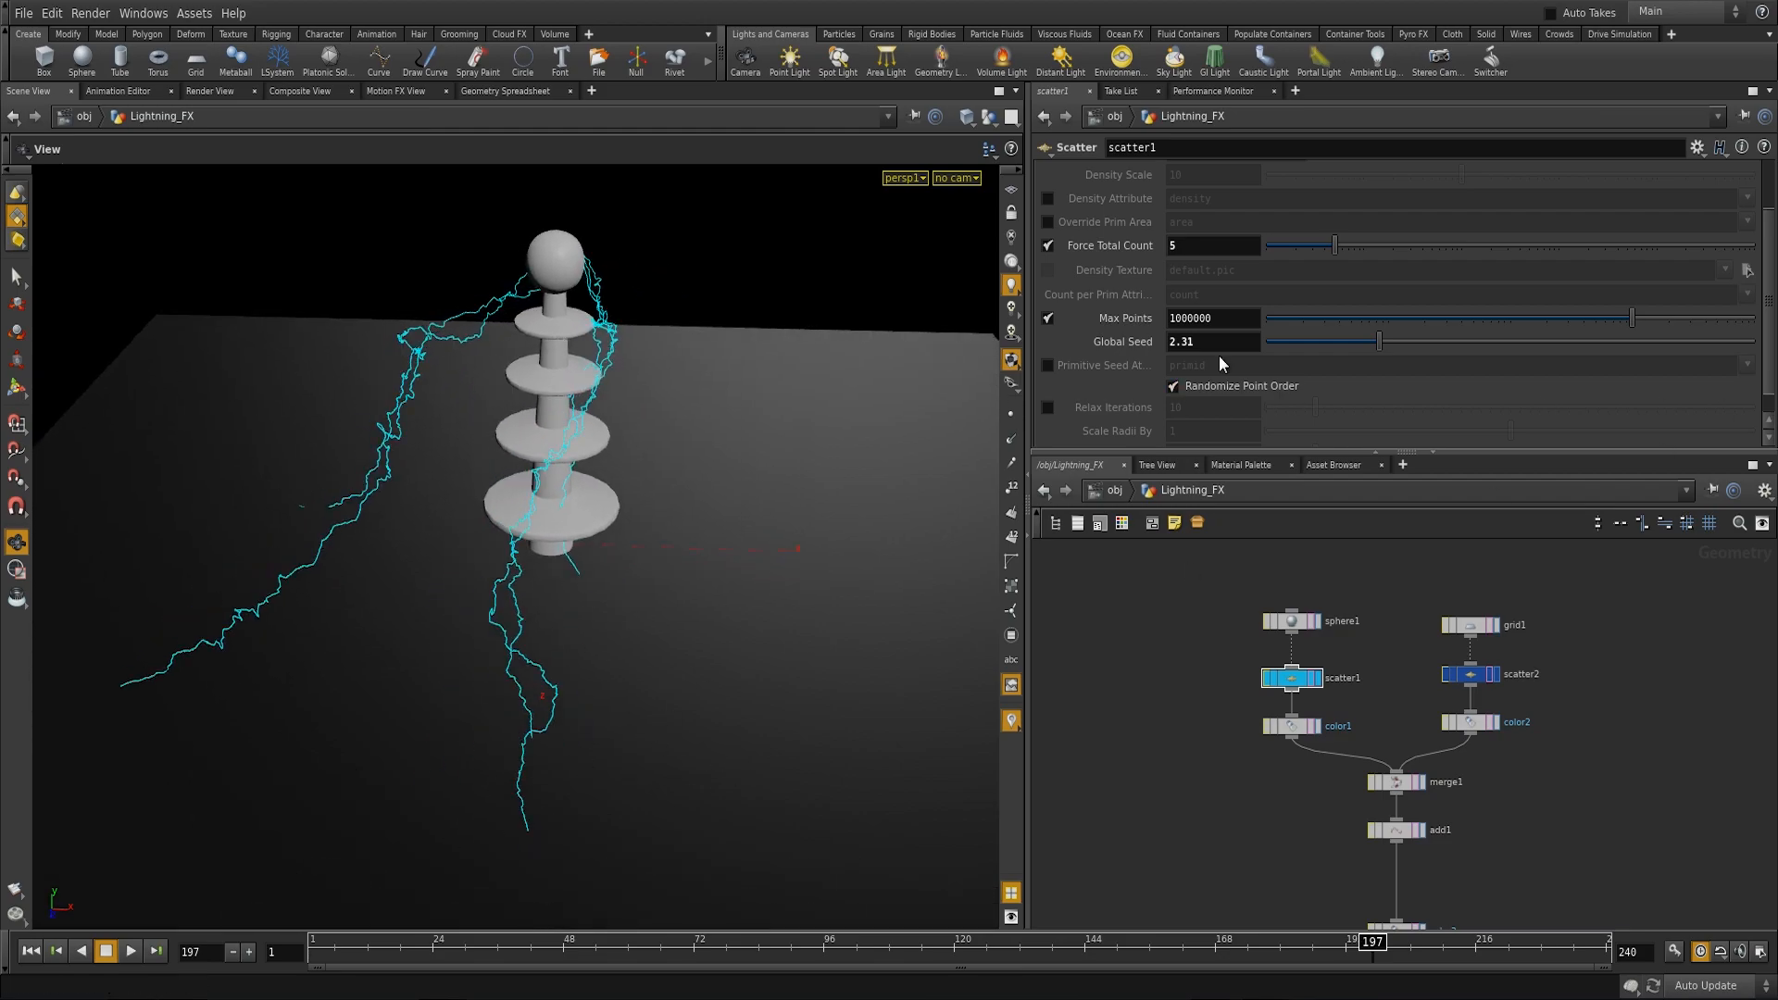
# Step: Set scatter1's Global Seed to the frame expression $F
pyautogui.moveTo(1341, 345); pyautogui.dragTo(1201, 346)
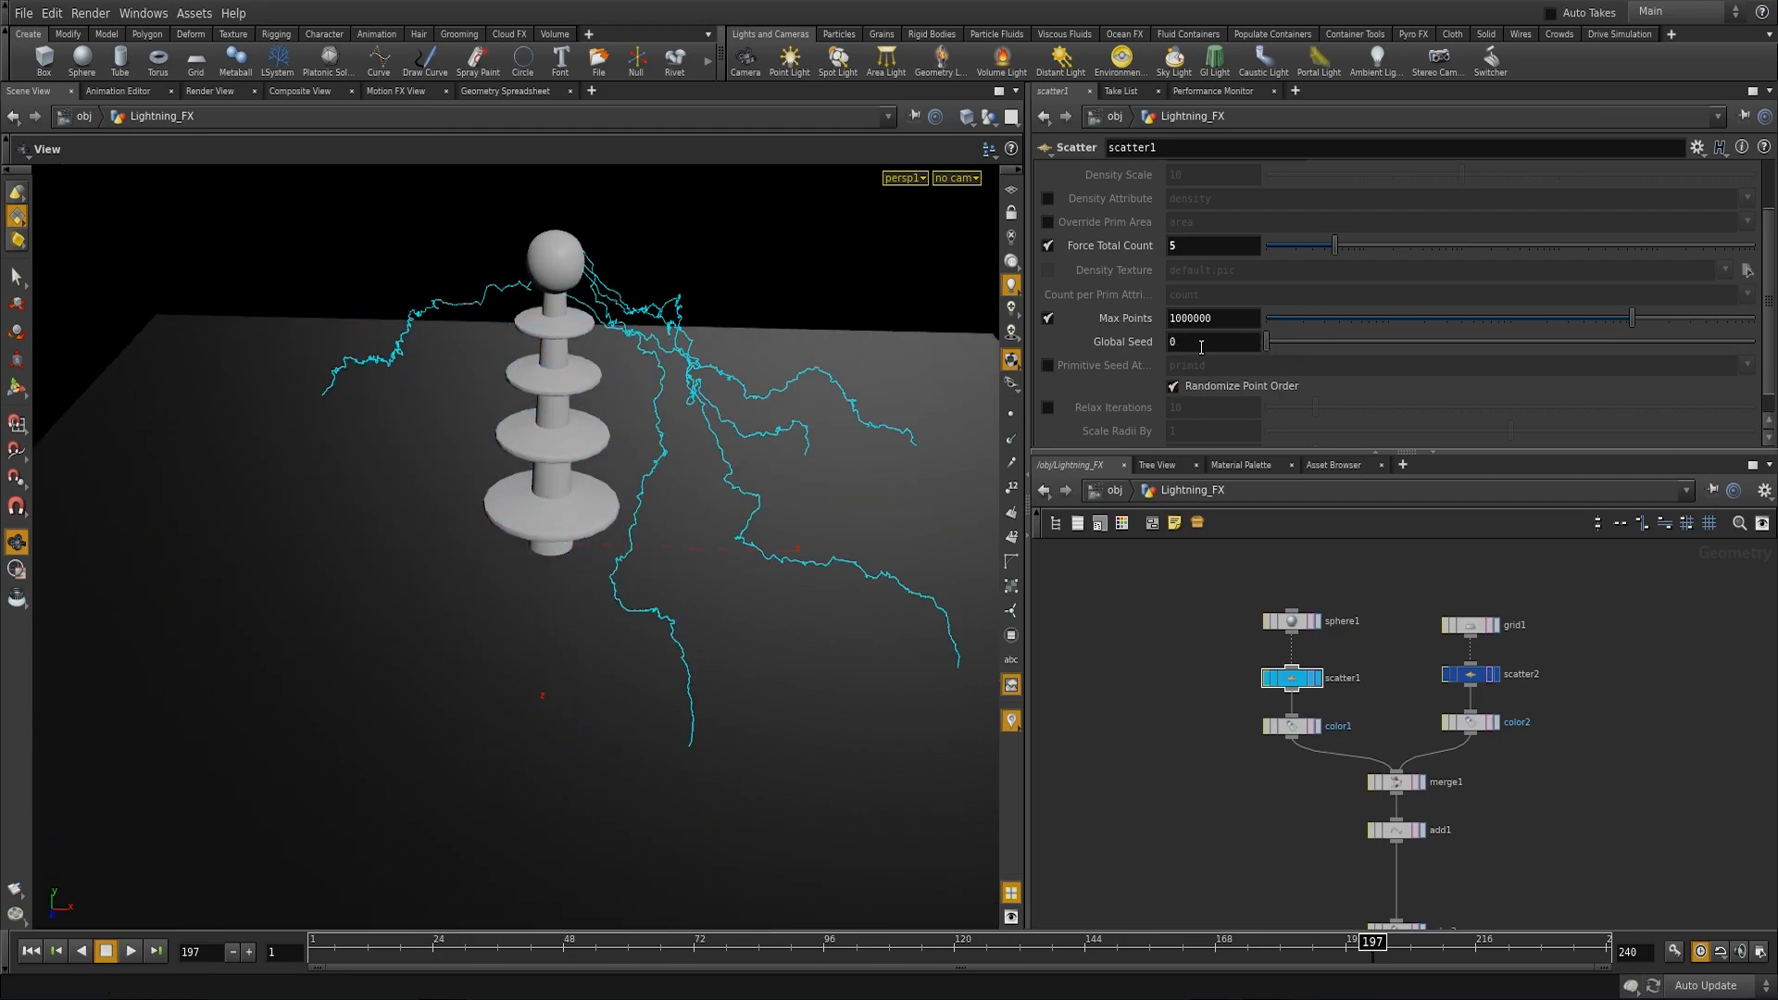
pyautogui.moveTo(1248, 383)
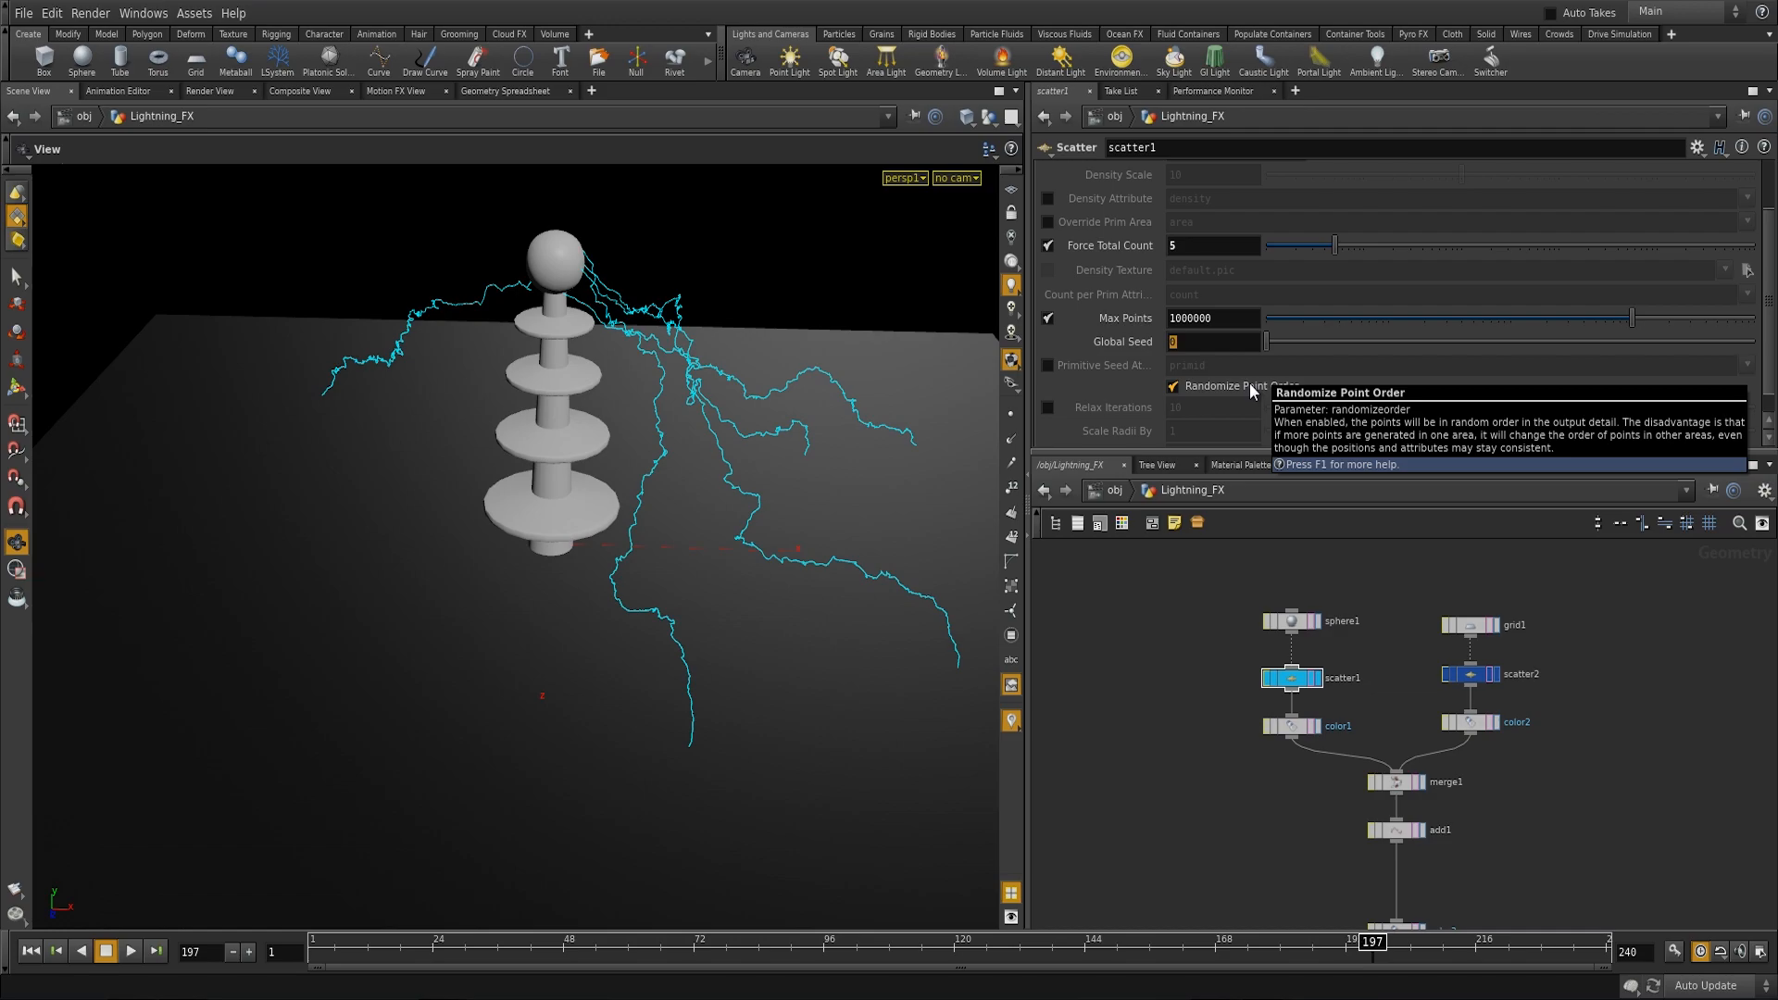
pyautogui.write('$F')
pyautogui.press('Return')
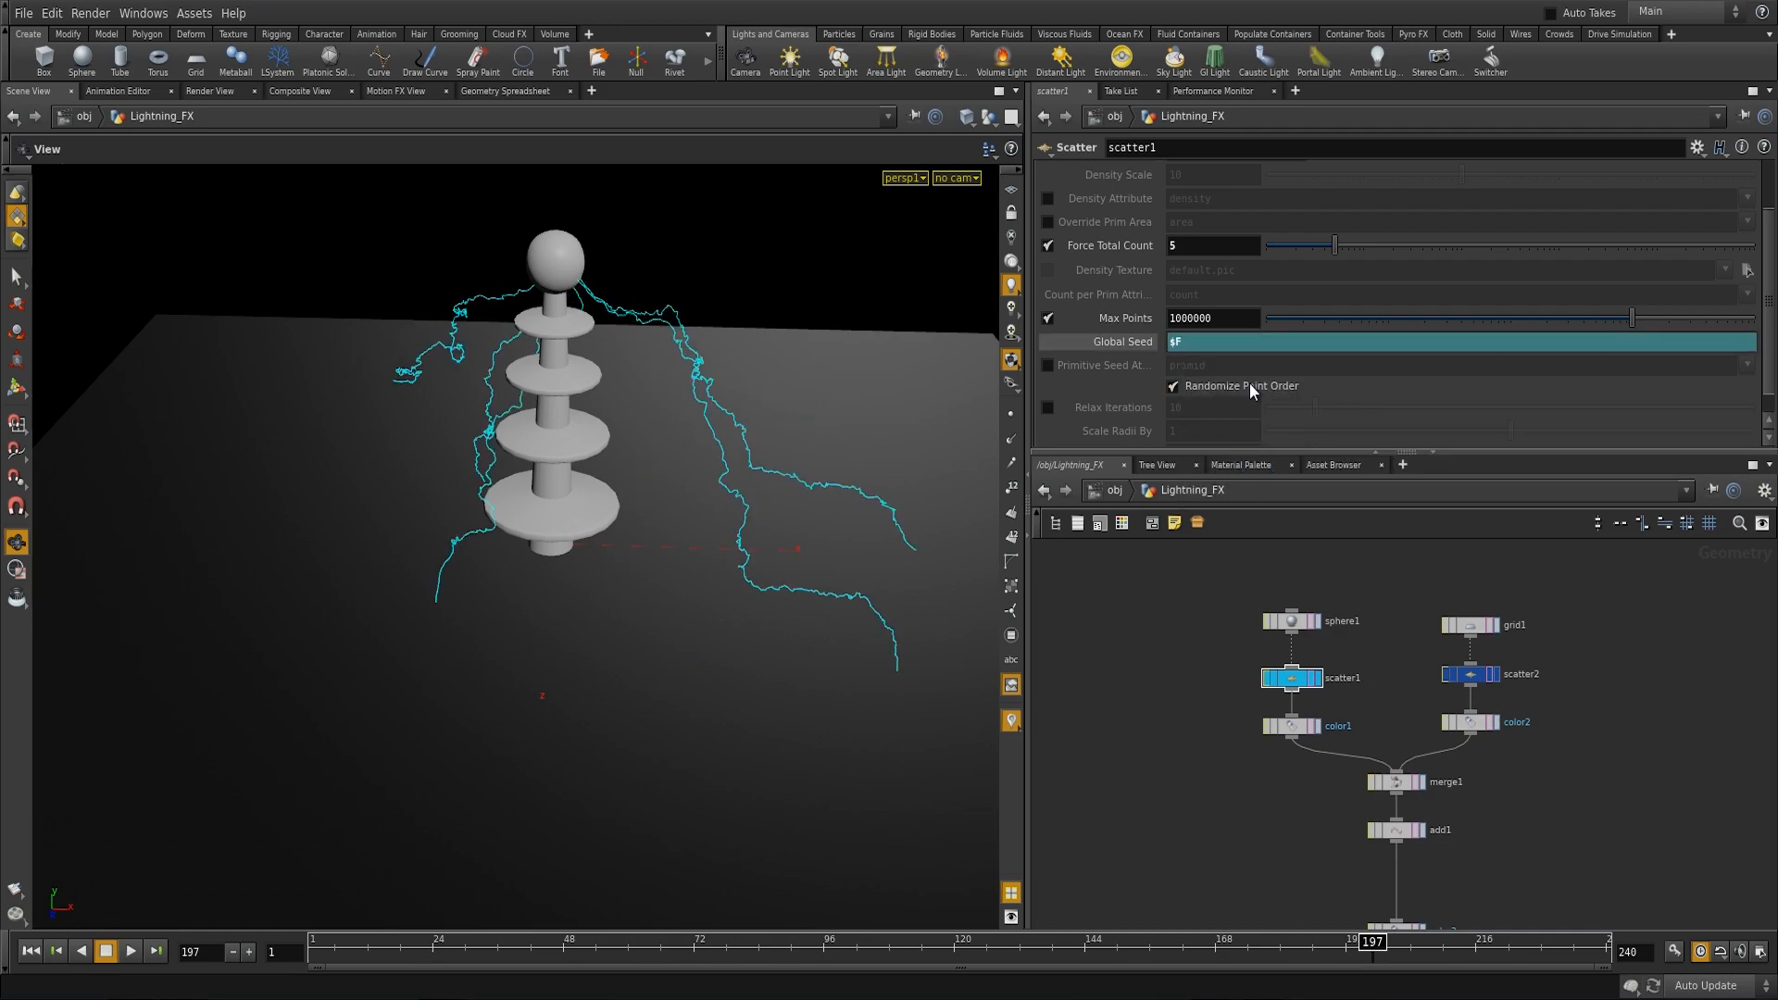
# Step: Play the animation from the first frame and inspect how the bolts change with the frame-driven seed
pyautogui.moveTo(705, 553); pyautogui.dragTo(552, 595)
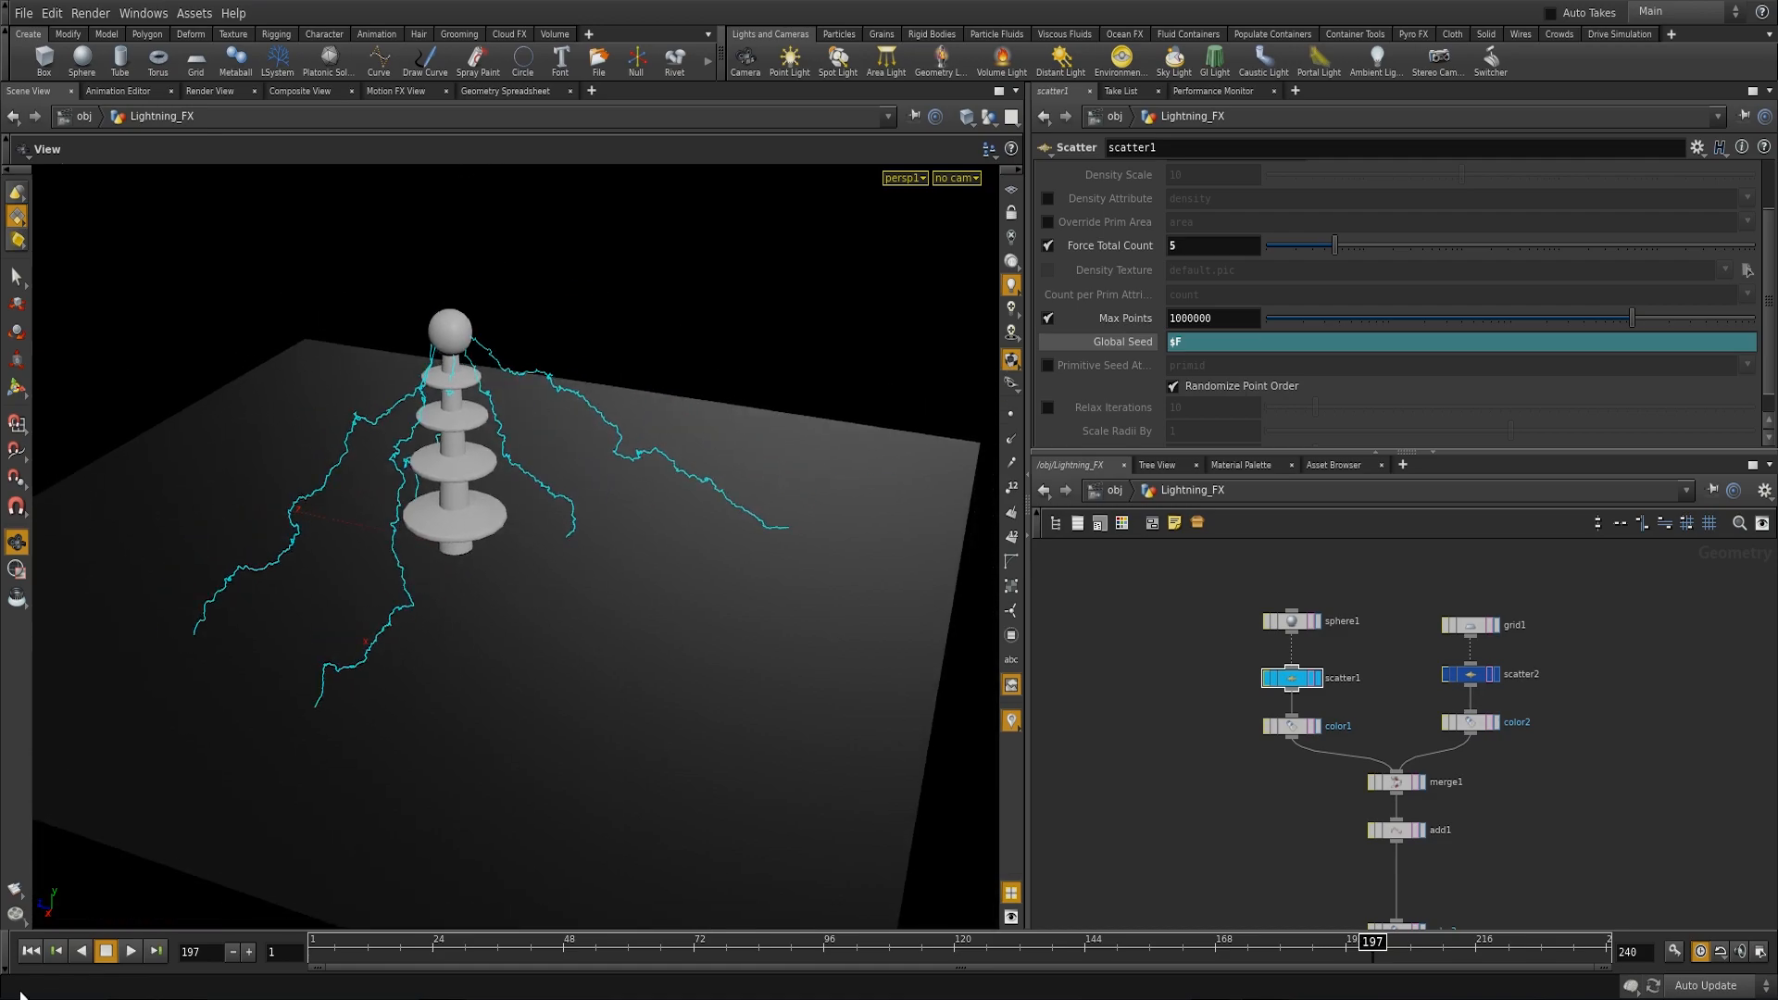
pyautogui.click(32, 954)
pyautogui.click(131, 953)
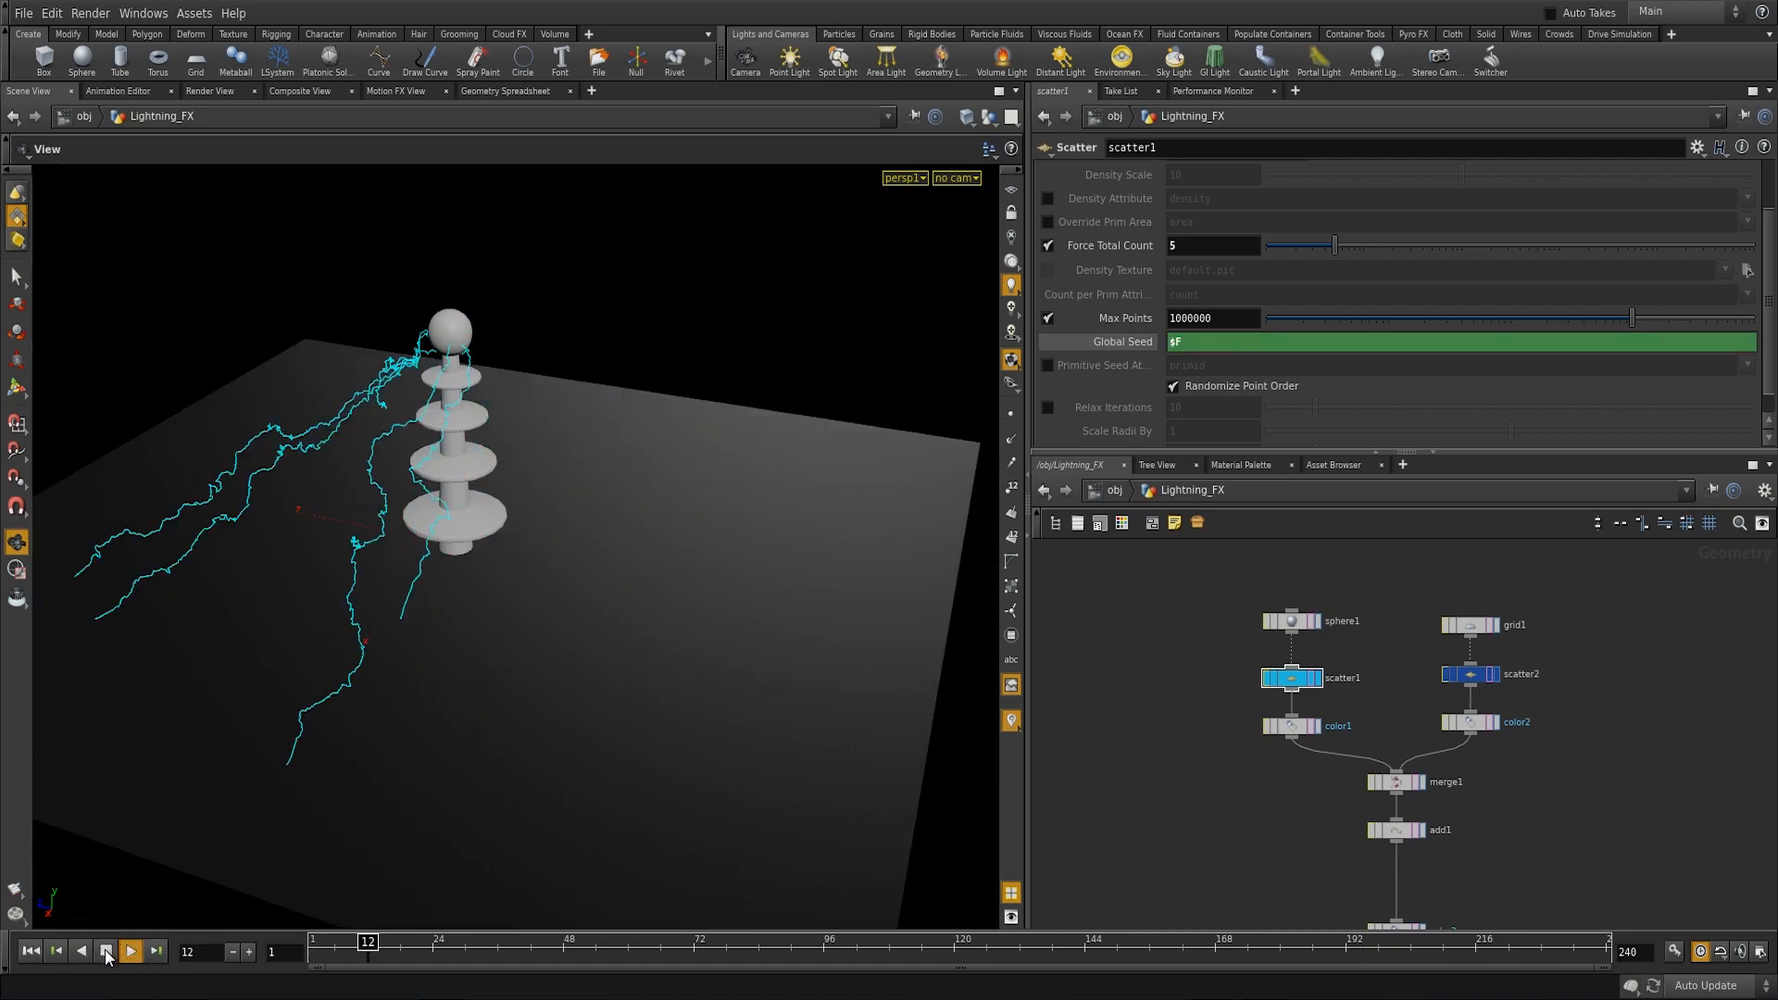
pyautogui.moveTo(259, 825); pyautogui.dragTo(575, 738)
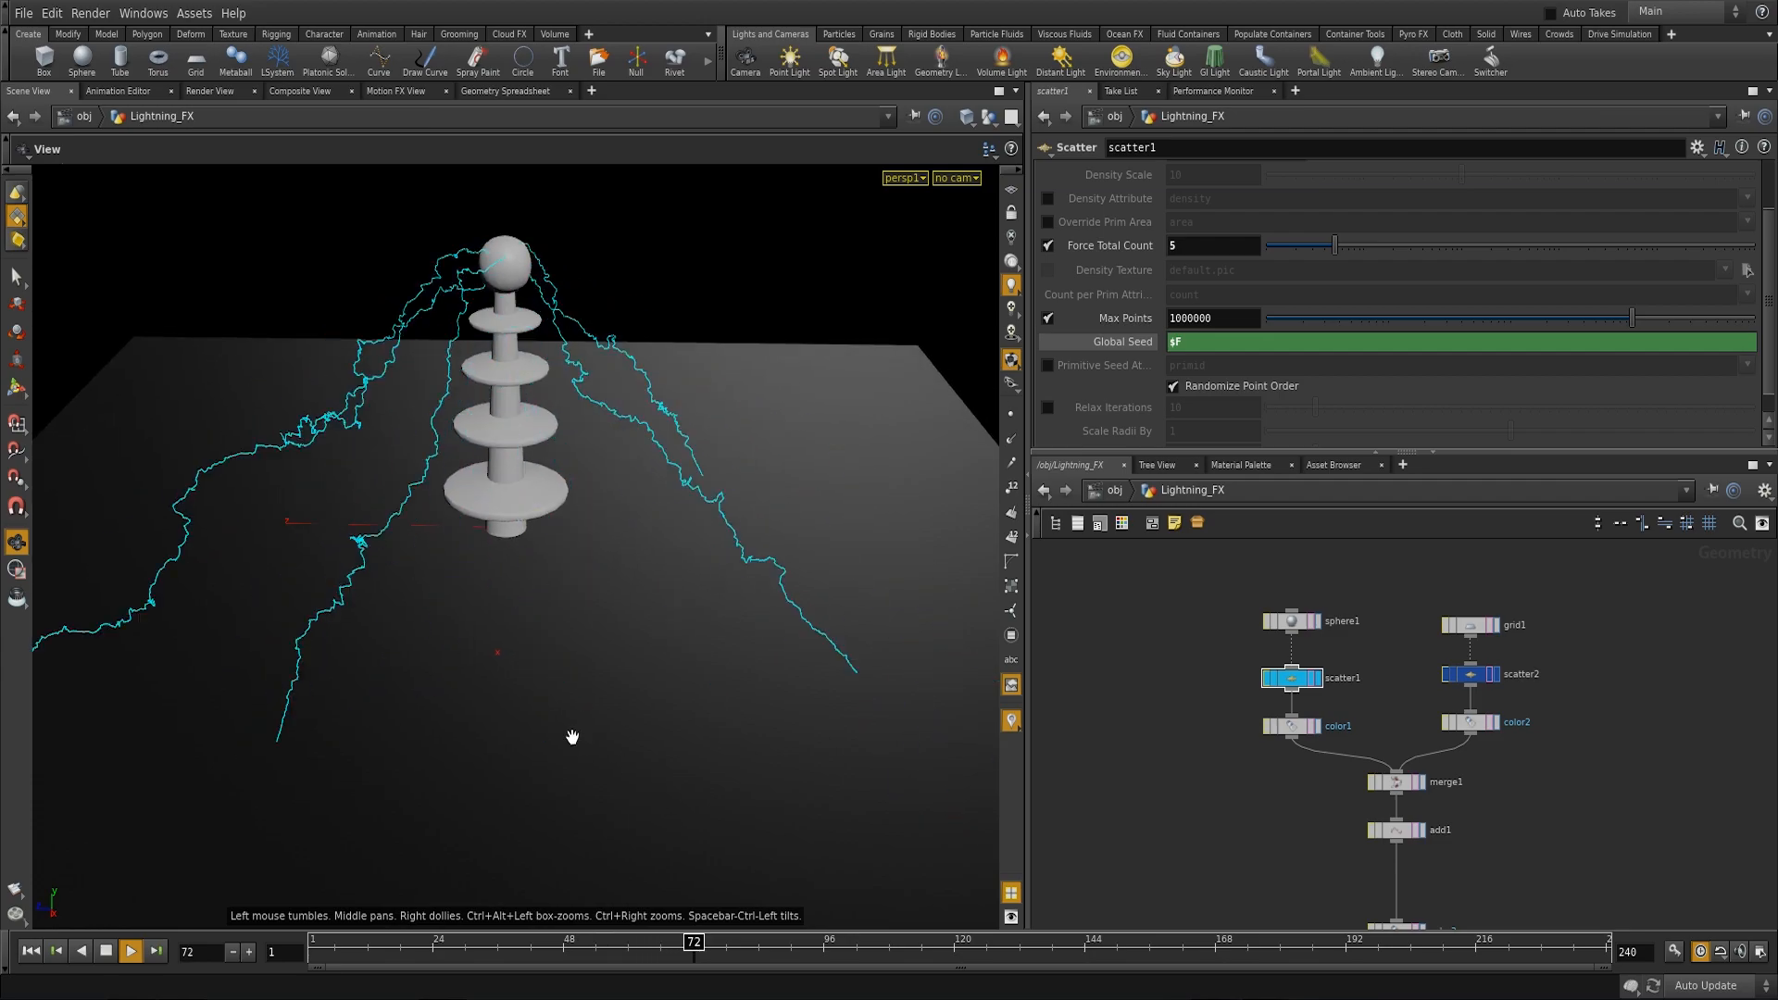
# Step: Show the evaluated value of Global Seed, stop playback, and scrub back through the timeline to compare seed and frame
pyautogui.click(1135, 342)
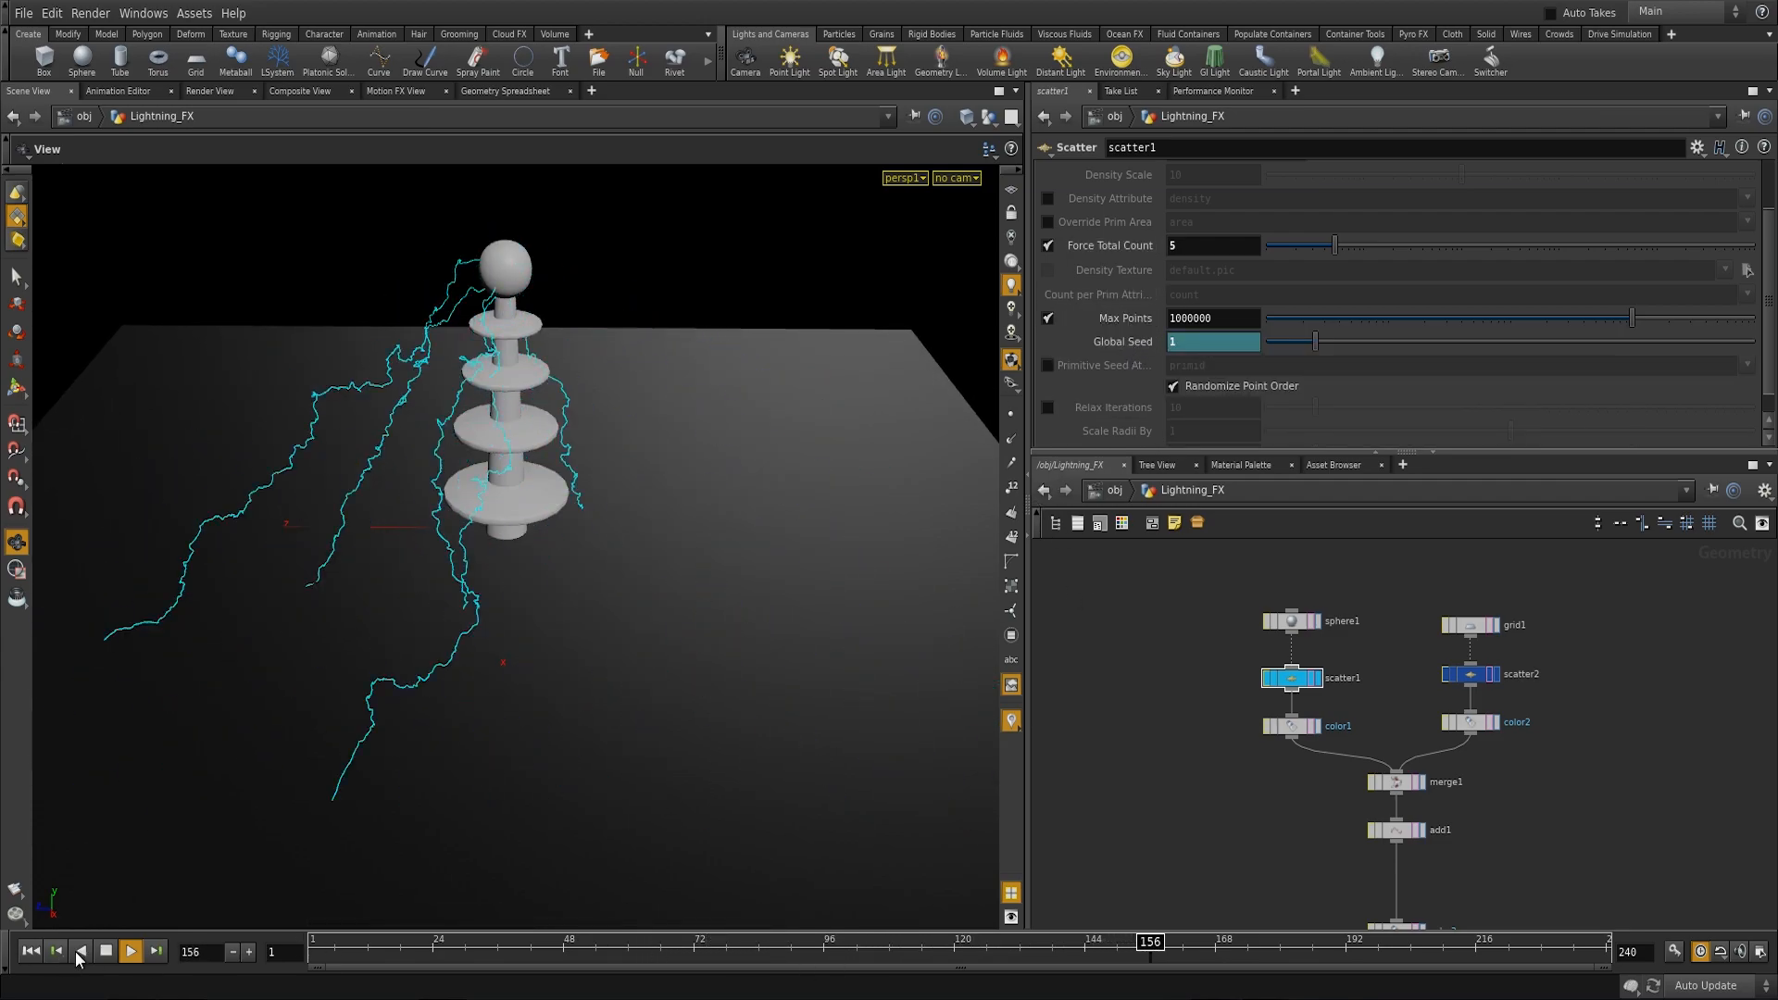
pyautogui.click(103, 953)
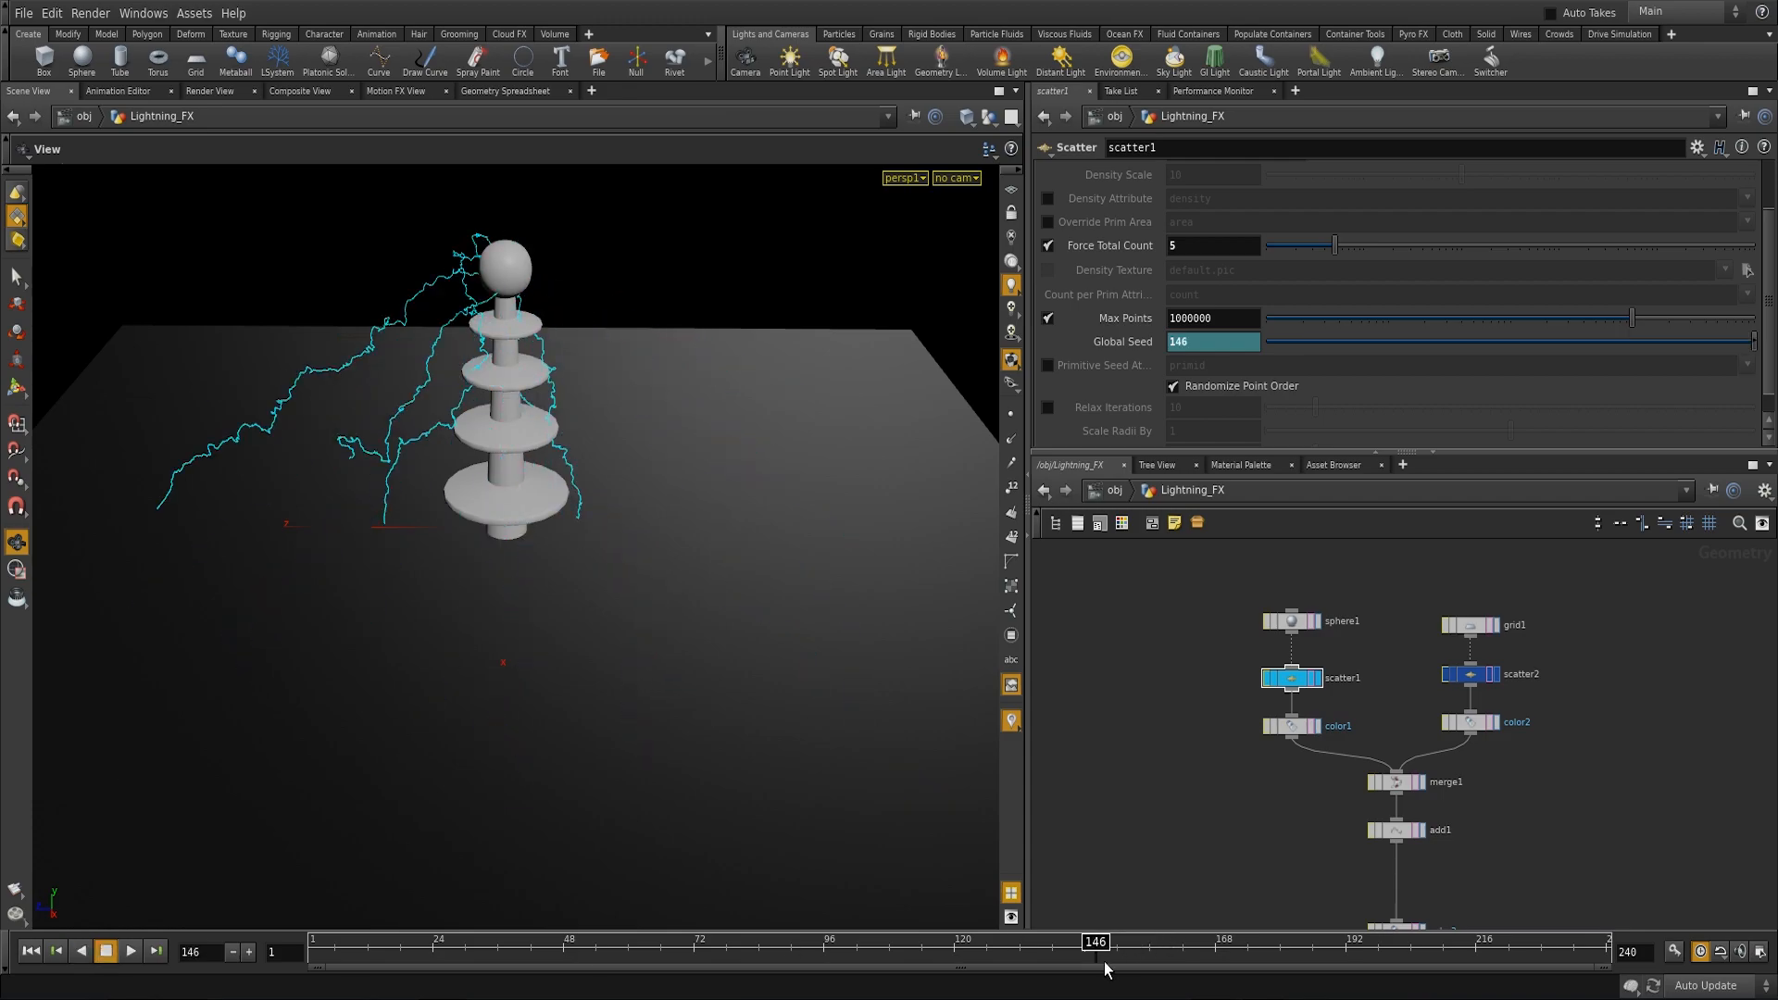
pyautogui.moveTo(1093, 944); pyautogui.dragTo(1041, 943)
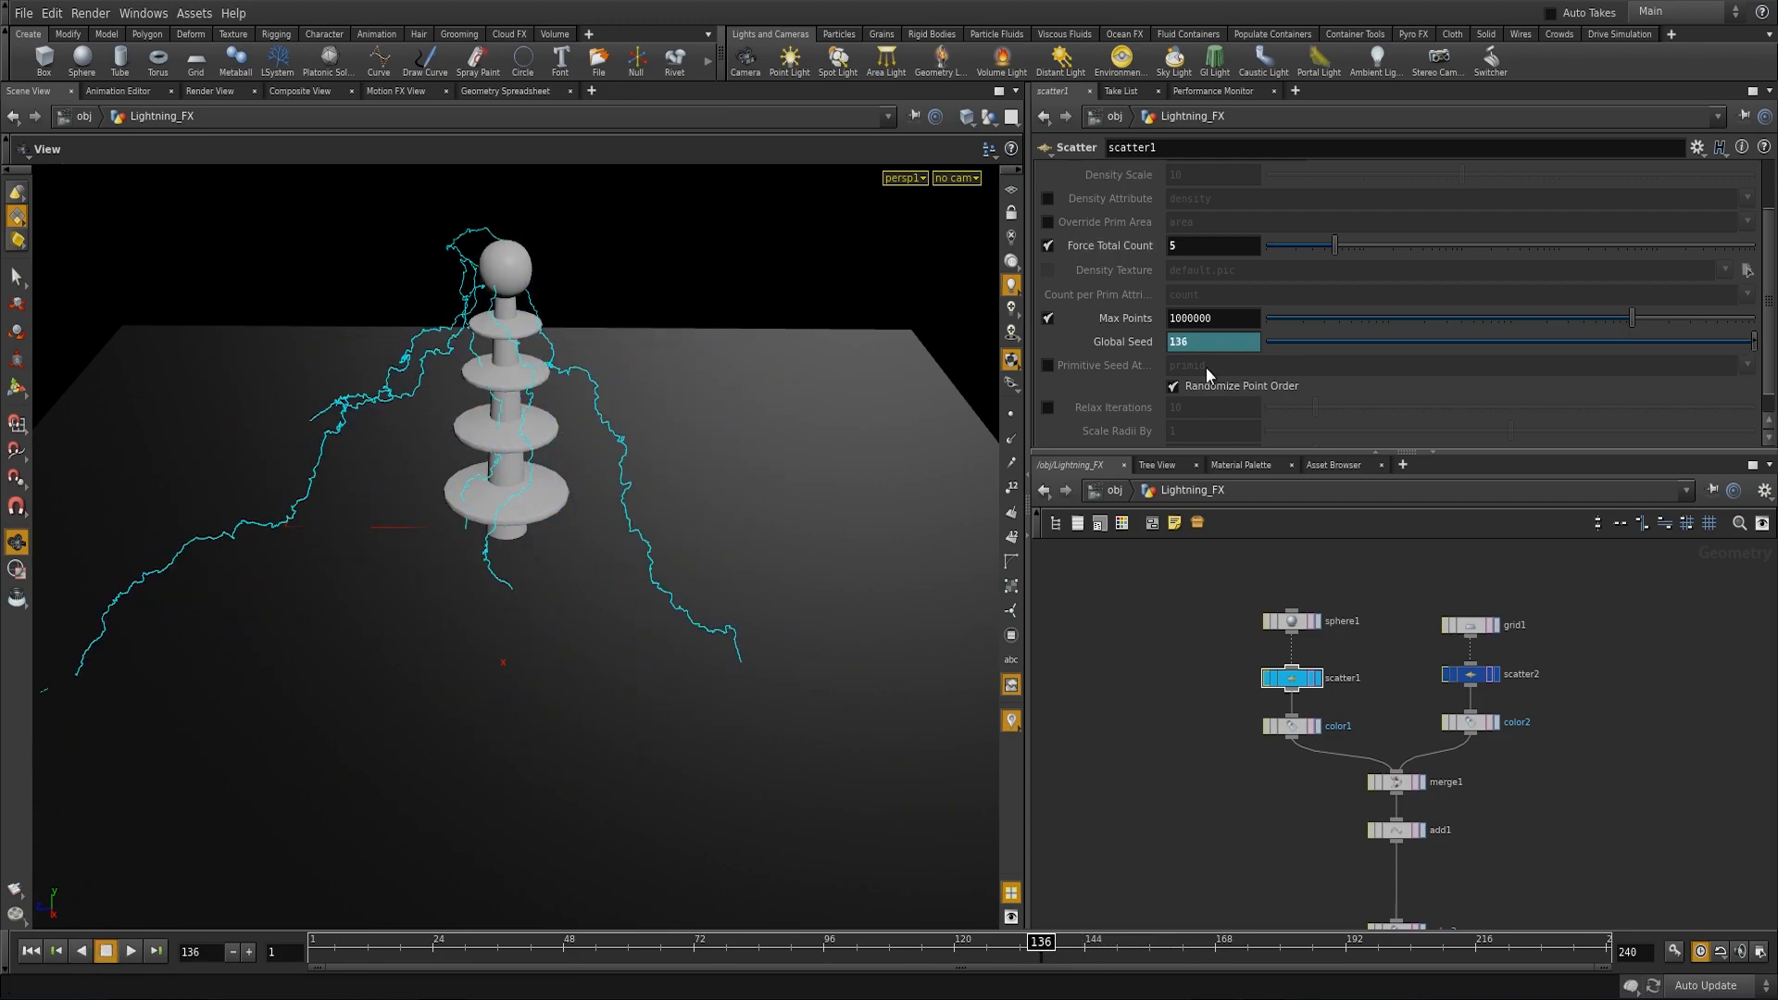
pyautogui.moveTo(1041, 943); pyautogui.dragTo(574, 969)
# Step: Replay the animation to check the bolts' speed, stop it, and return to frame 1
pyautogui.click(130, 951)
pyautogui.moveTo(417, 704); pyautogui.dragTo(694, 682)
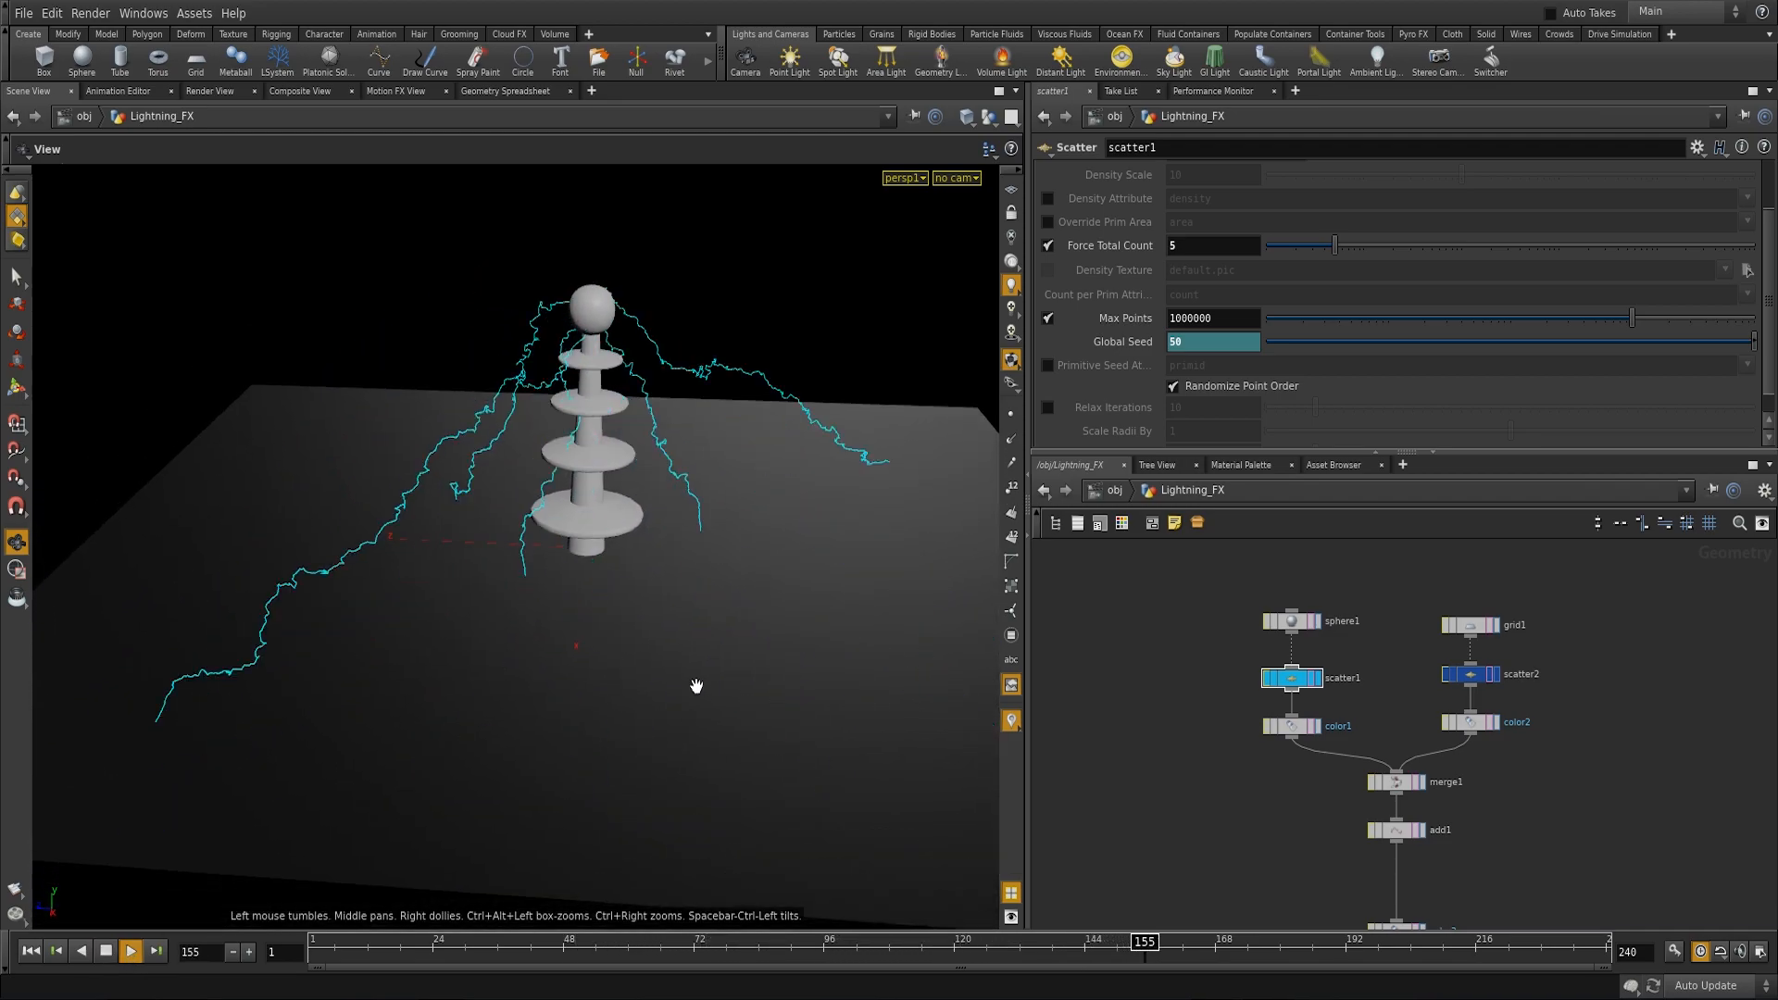
pyautogui.click(106, 952)
pyautogui.click(31, 951)
# Step: Change scatter1's Global Seed entry to 1 * 0.1
pyautogui.moveTo(551, 685); pyautogui.dragTo(612, 666)
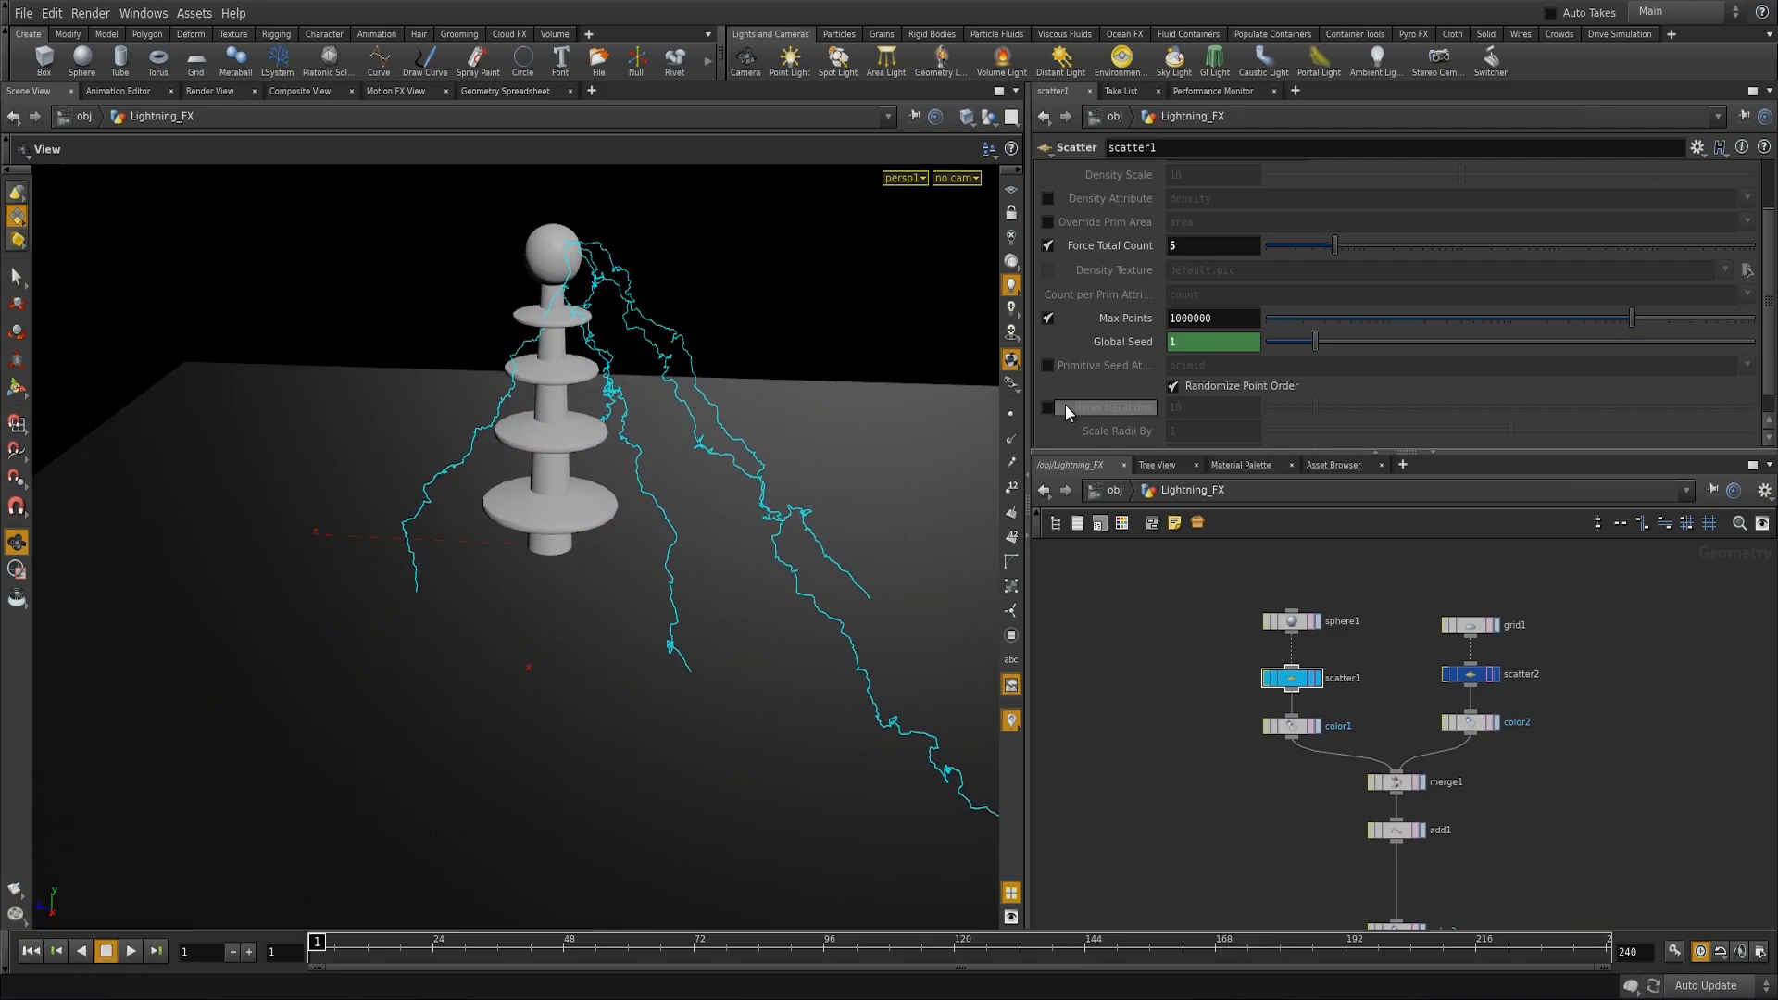
pyautogui.click(1181, 341)
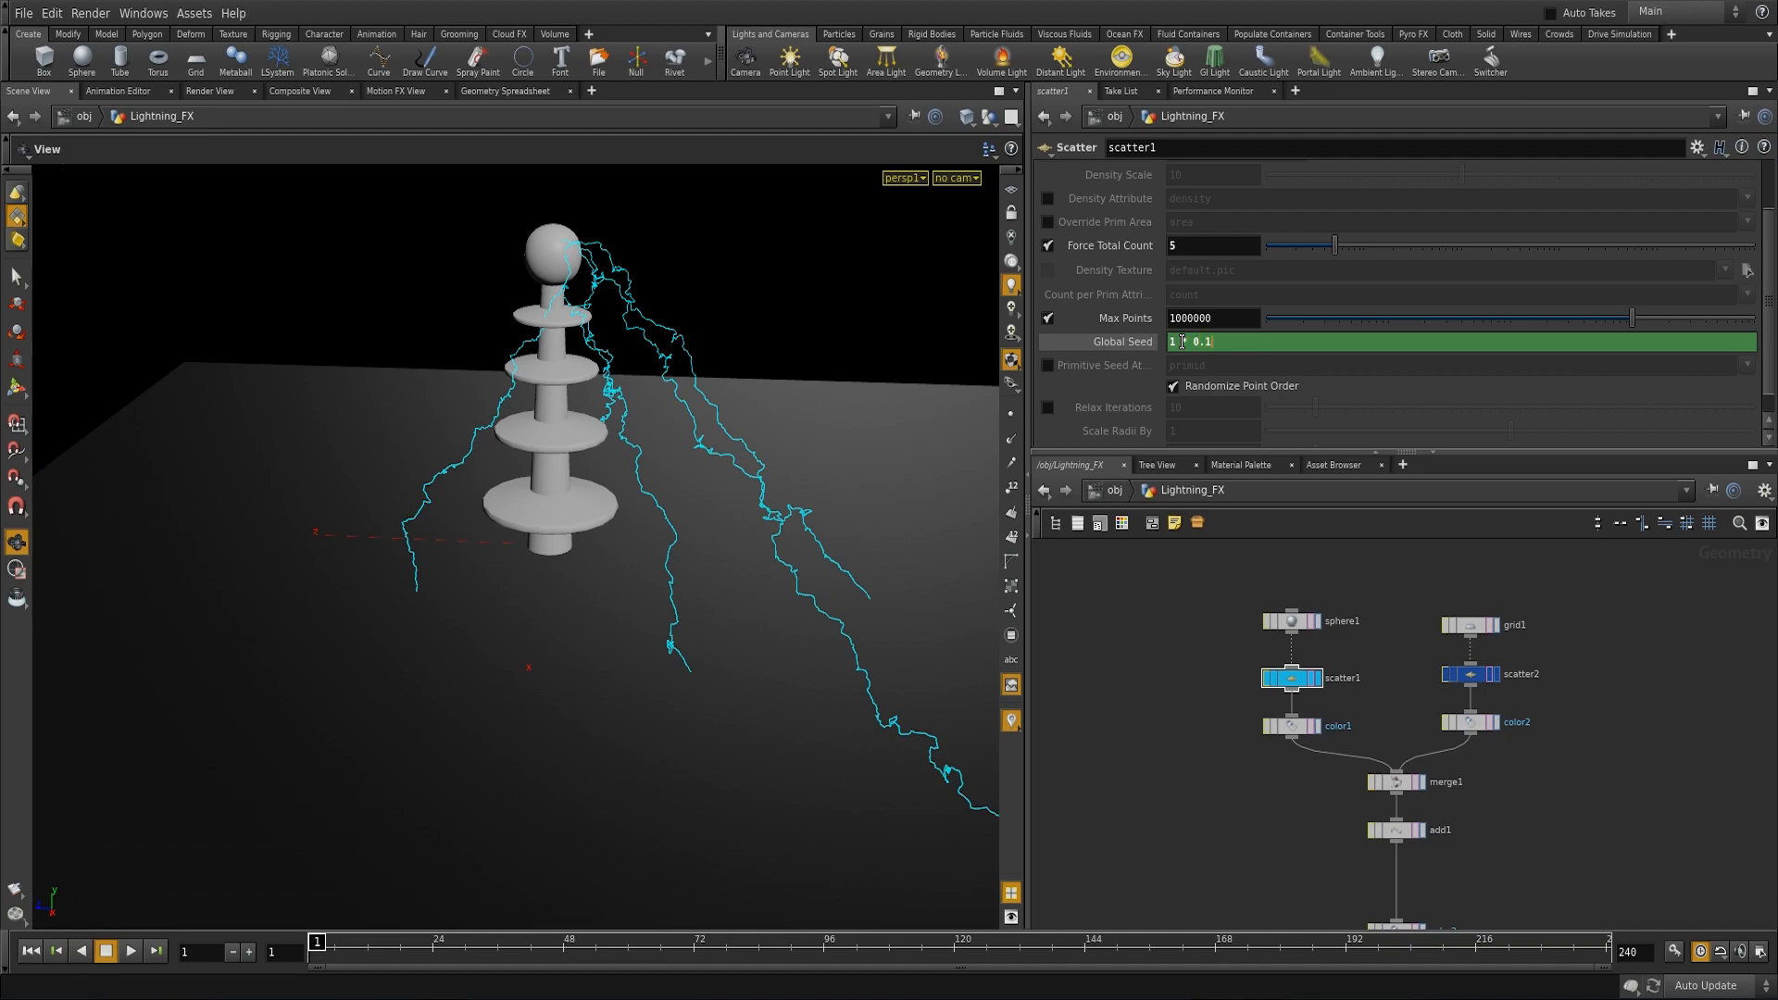
pyautogui.press('Return')
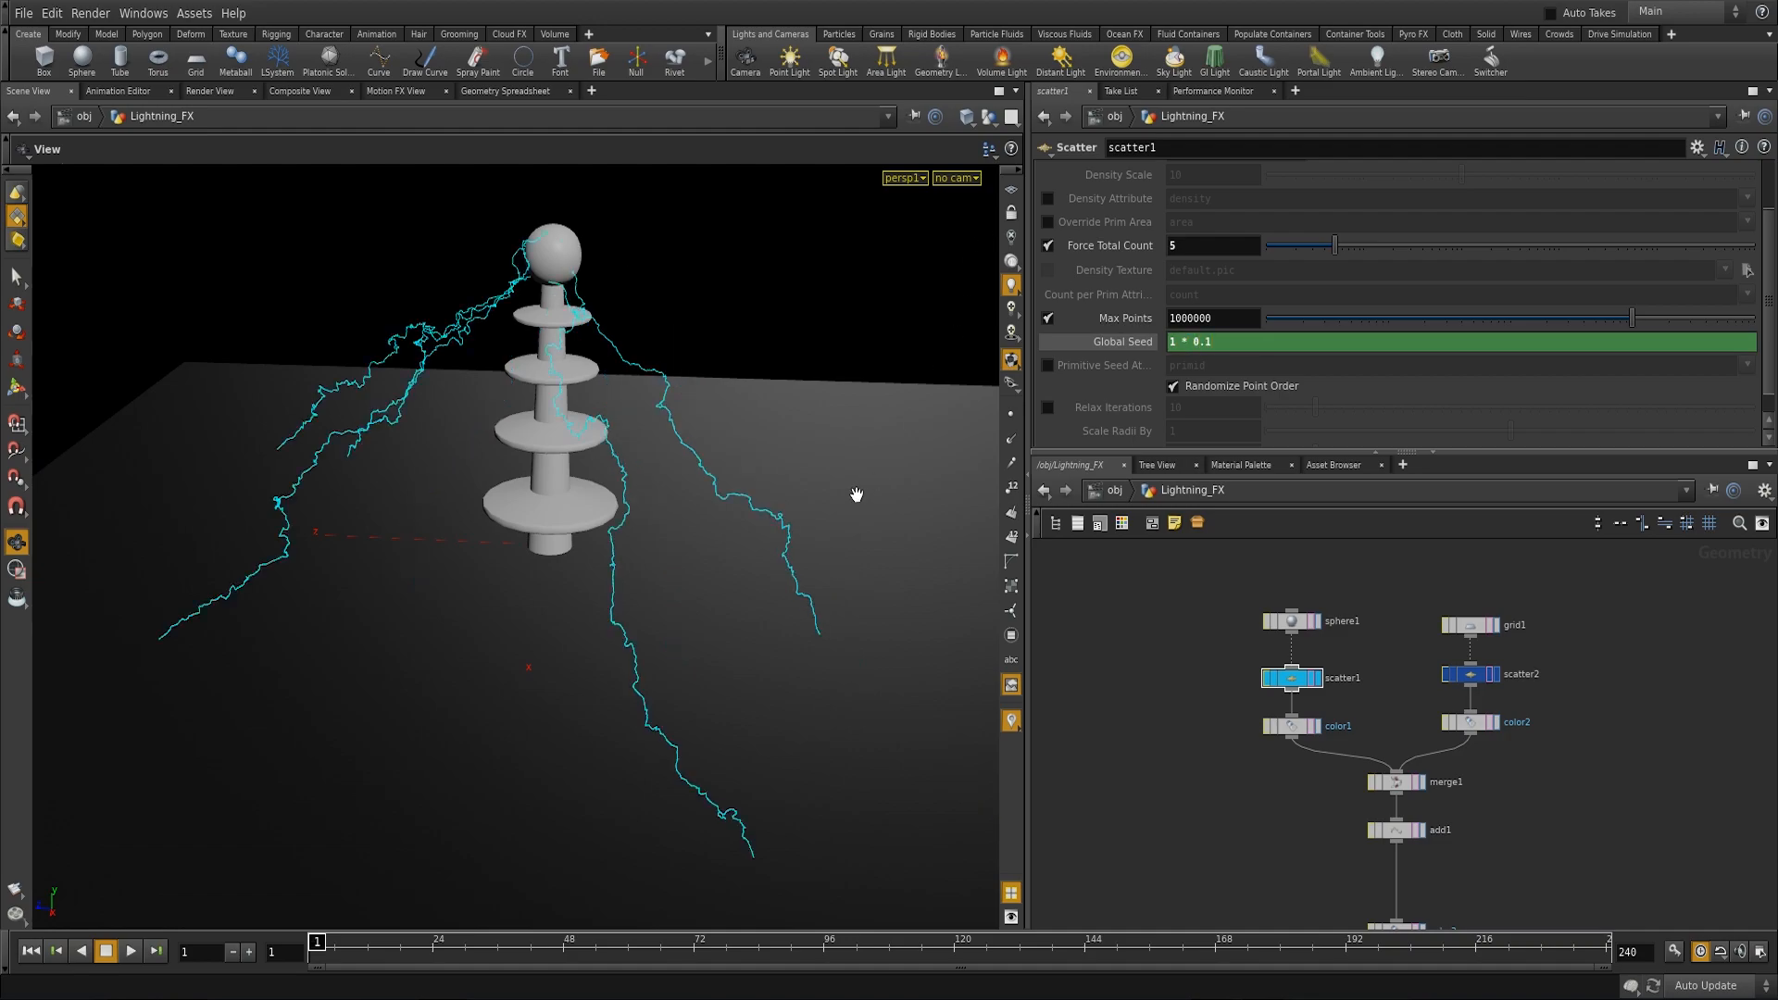
# Step: Show the evaluated value of scatter1's Global Seed and scrub forward to frame 8 to see whether it changes
pyautogui.scroll(-4, 858, 495)
pyautogui.moveTo(570, 489); pyautogui.dragTo(605, 492)
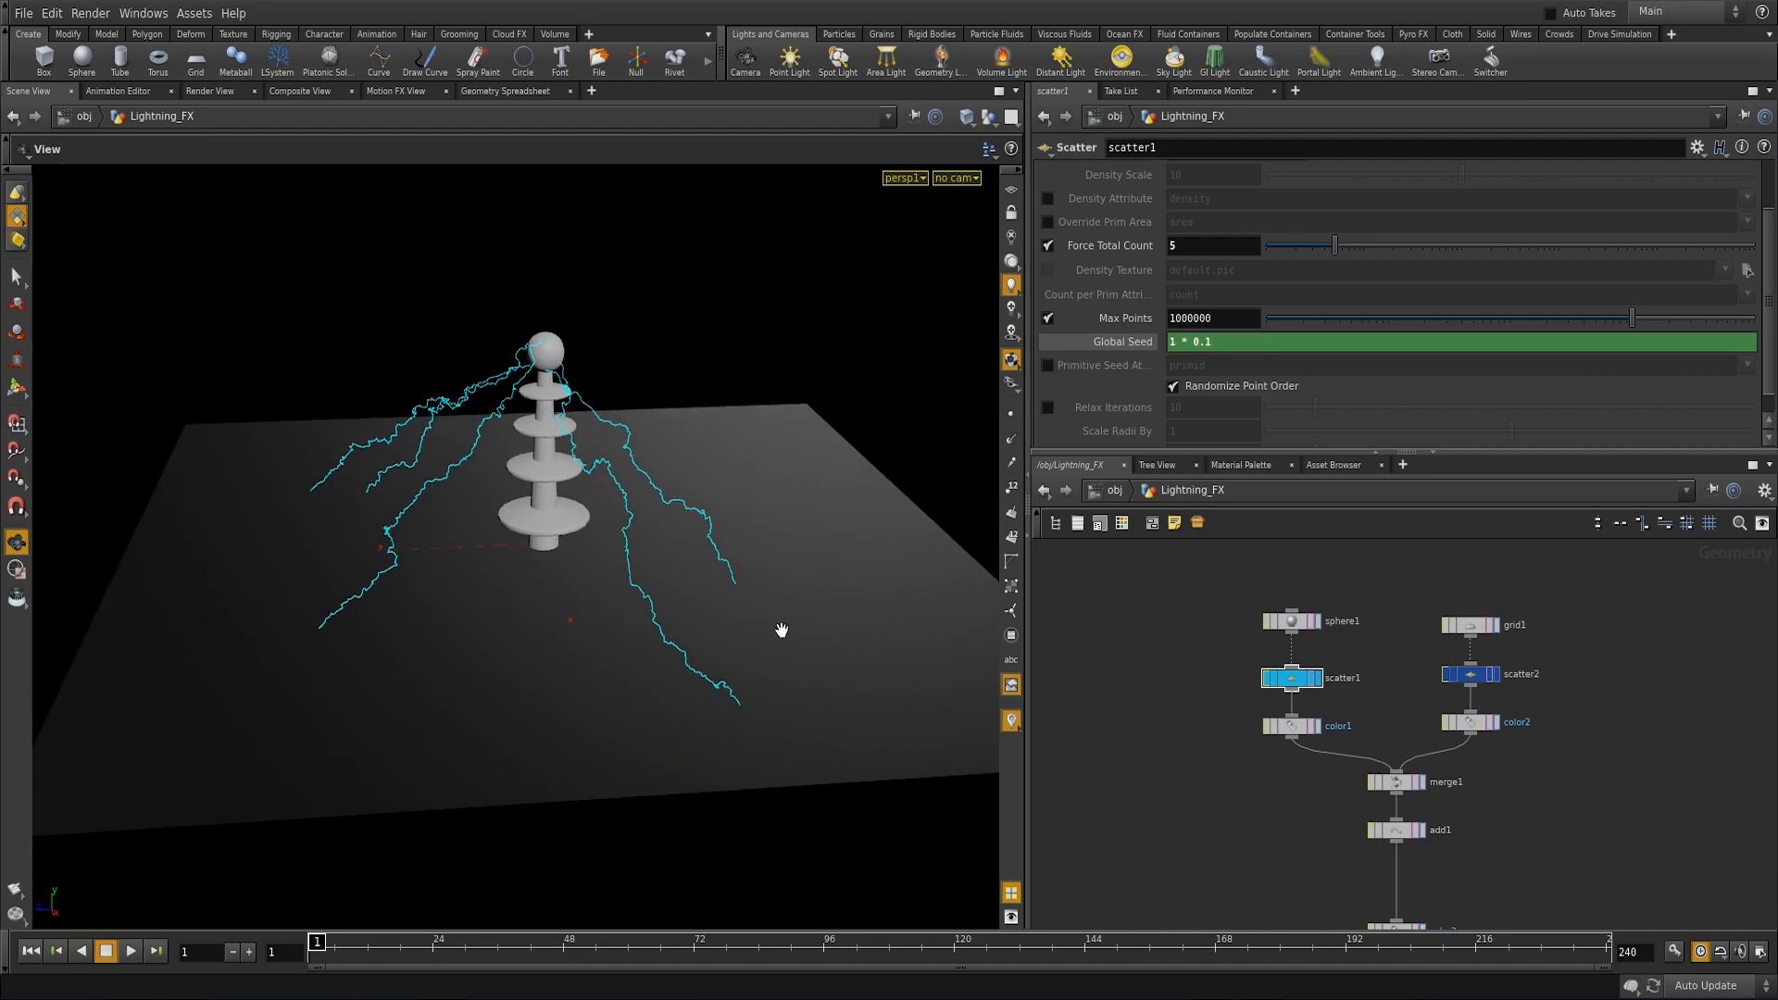
pyautogui.click(1126, 342)
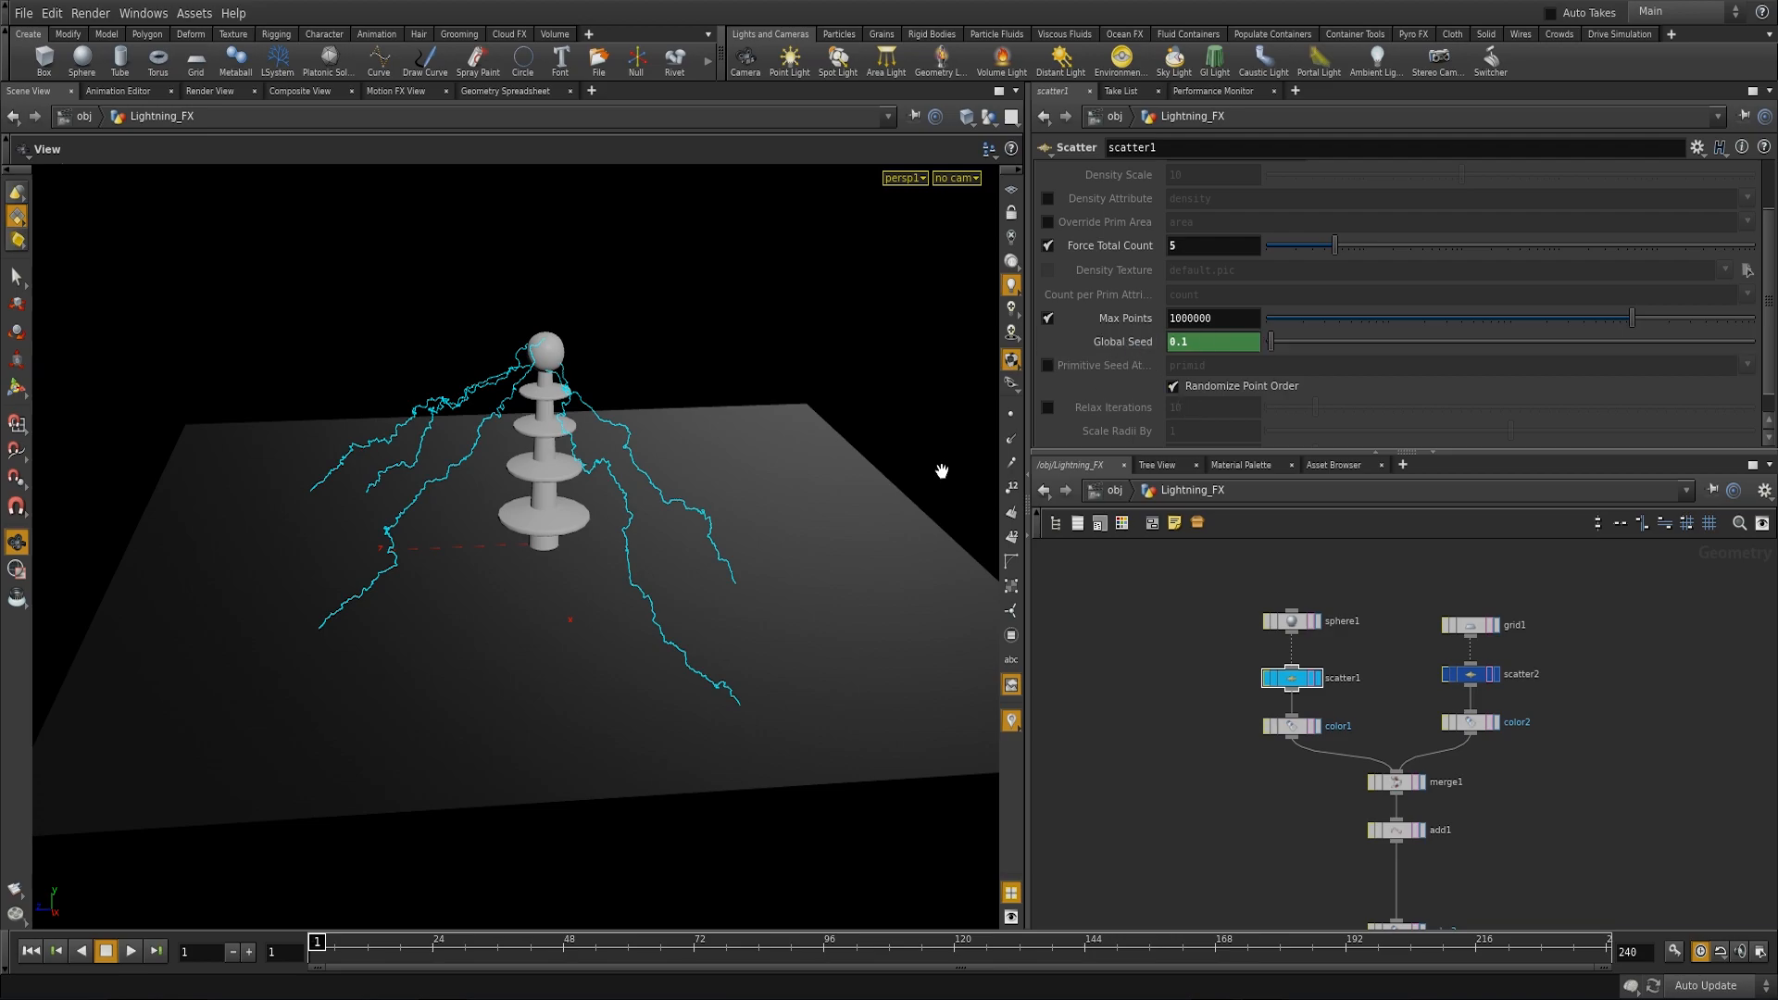
pyautogui.moveTo(317, 963); pyautogui.dragTo(350, 946)
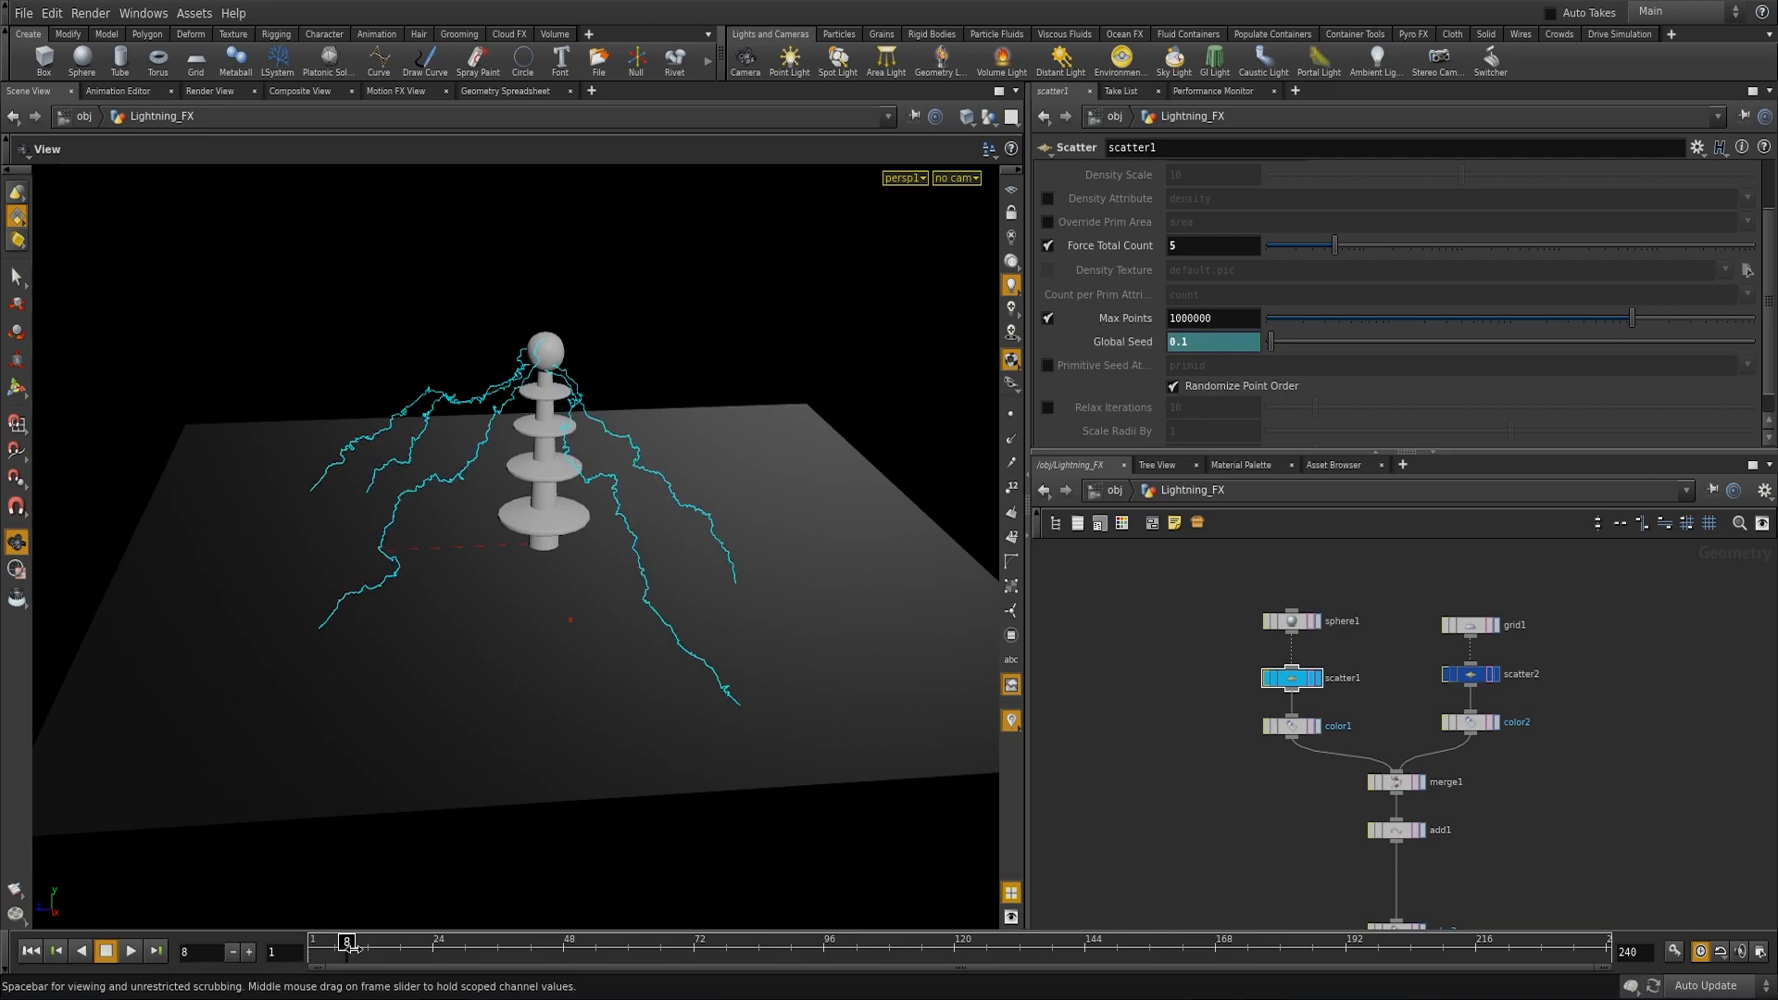
# Step: Replace the constant 1 in scatter1's Global Seed so the expression reads $F * 0.1
pyautogui.click(1126, 341)
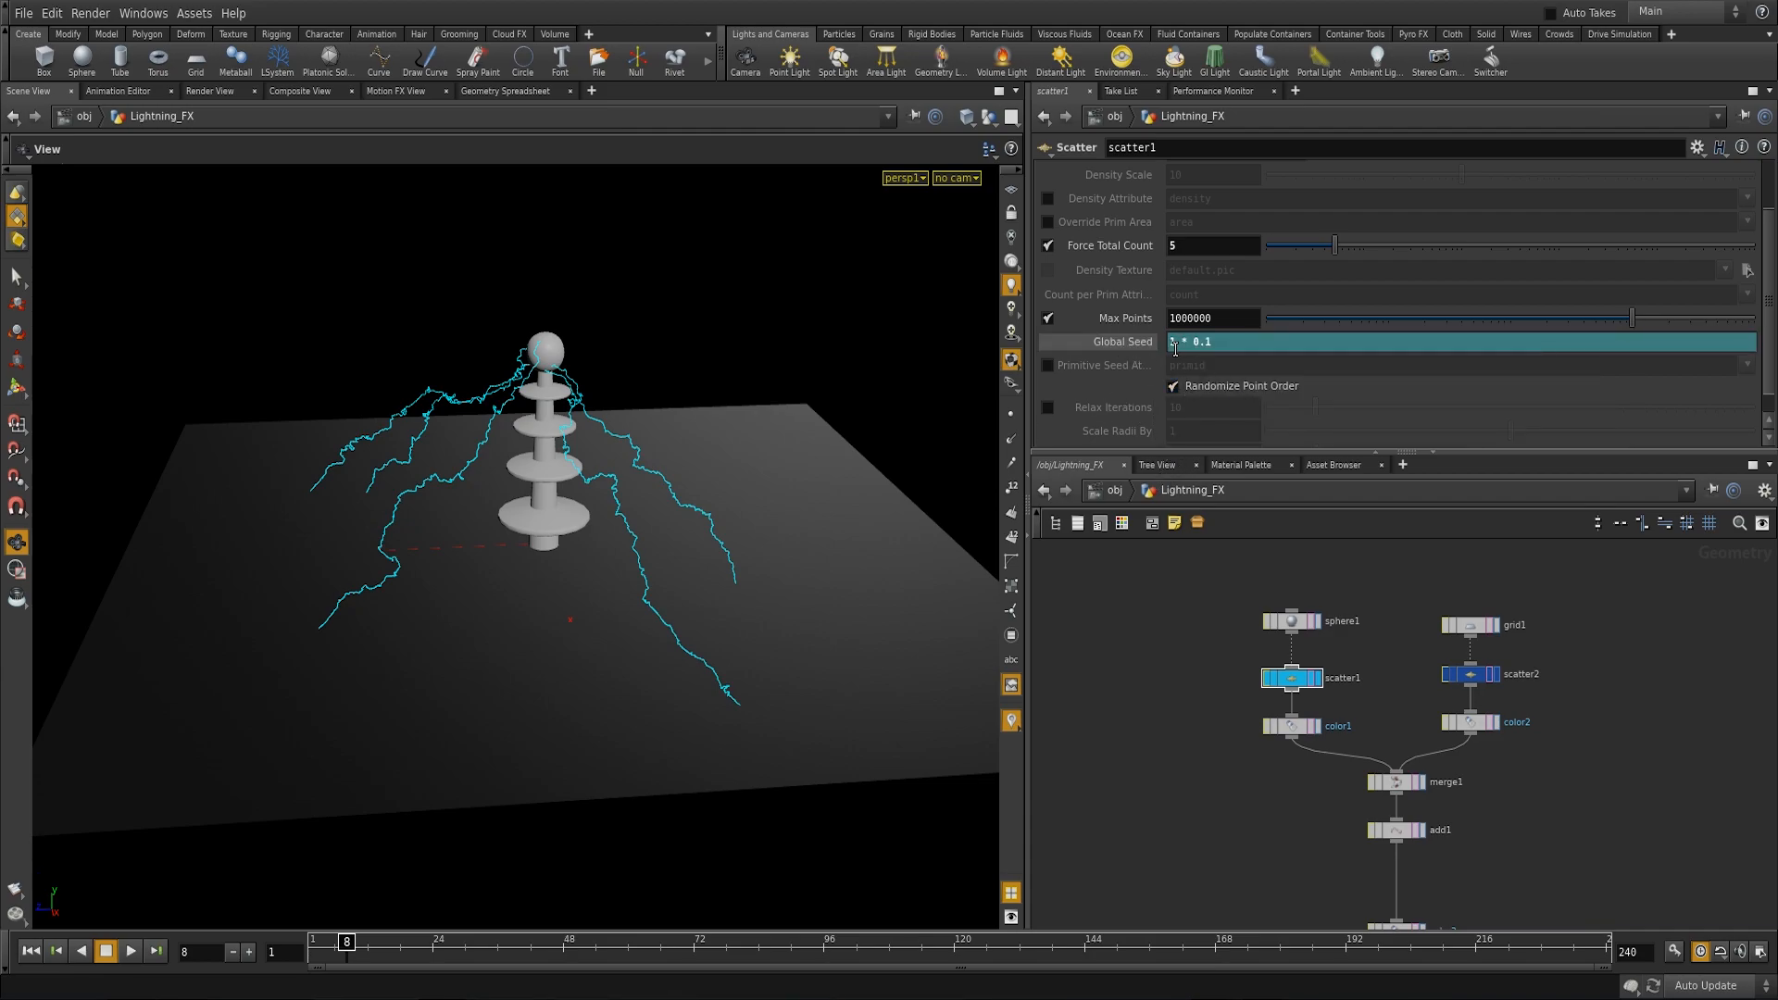
pyautogui.write('$F')
pyautogui.press('Return')
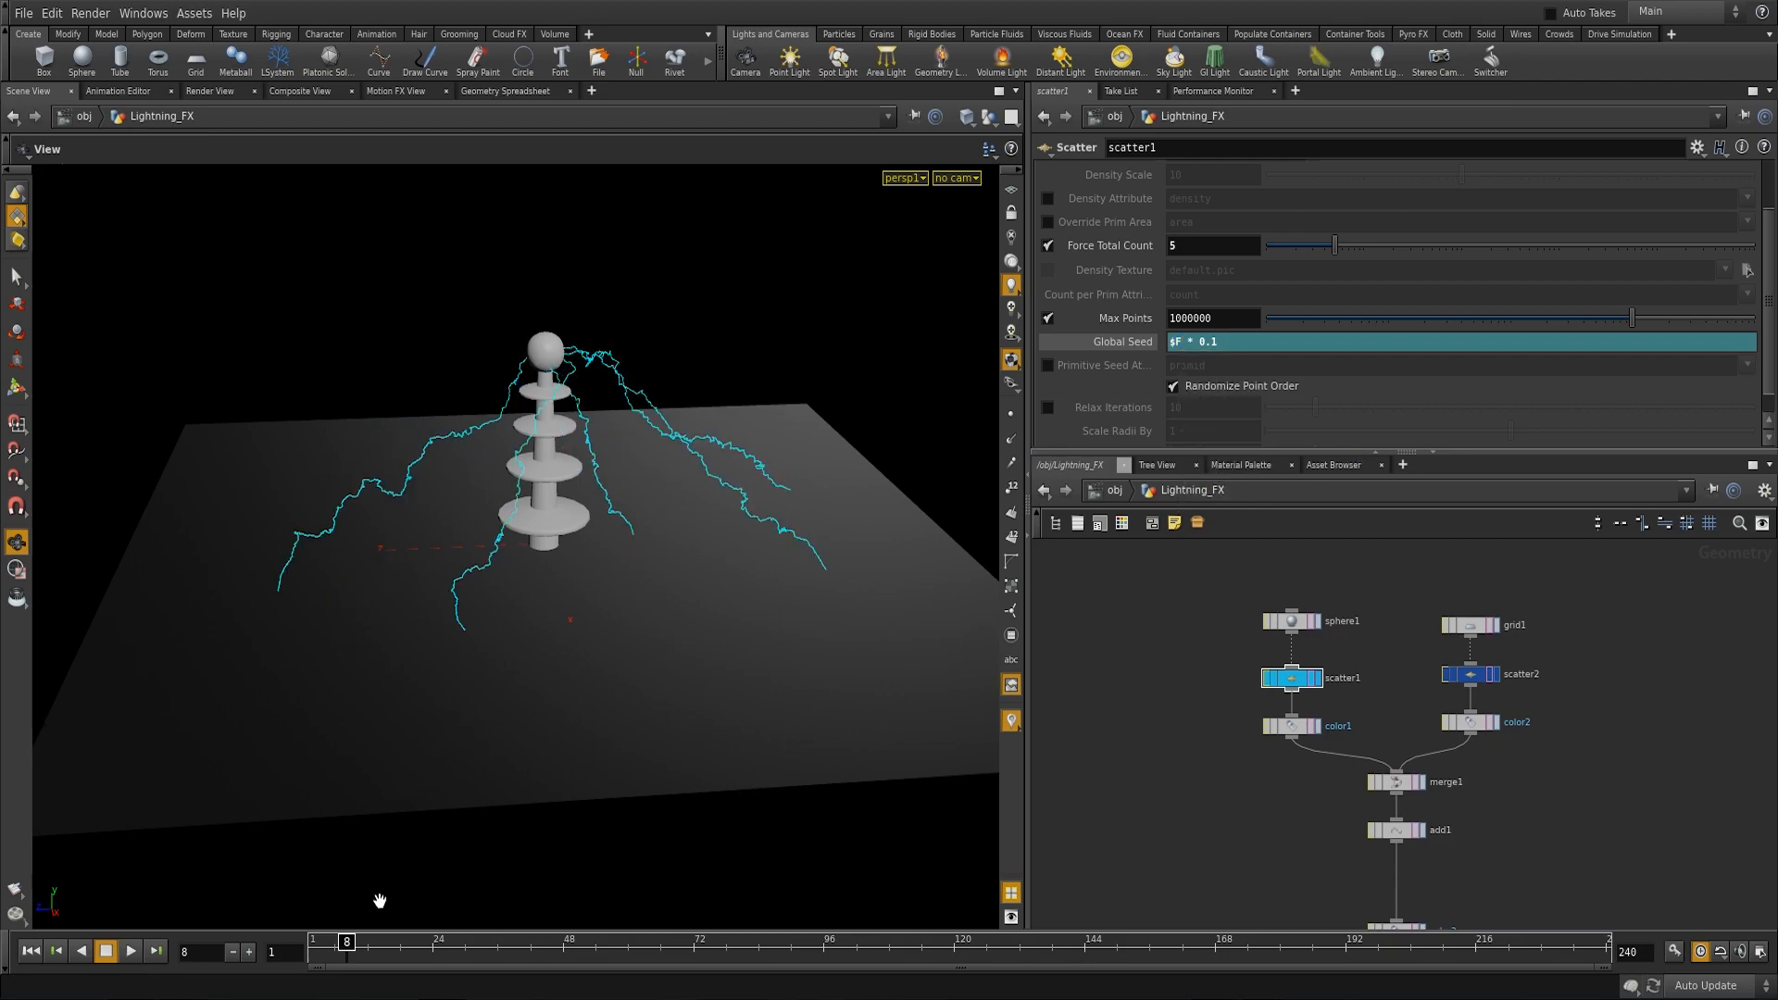
# Step: Show the evaluated Global Seed and scrub to frame 14 to compare the seed and bolts frame by frame
pyautogui.moveTo(450, 711); pyautogui.dragTo(504, 703, button='right')
pyautogui.moveTo(347, 948)
pyautogui.mouseDown()
pyautogui.moveTo(292, 952)
pyautogui.moveTo(346, 950)
pyautogui.mouseUp()
pyautogui.click(1137, 341)
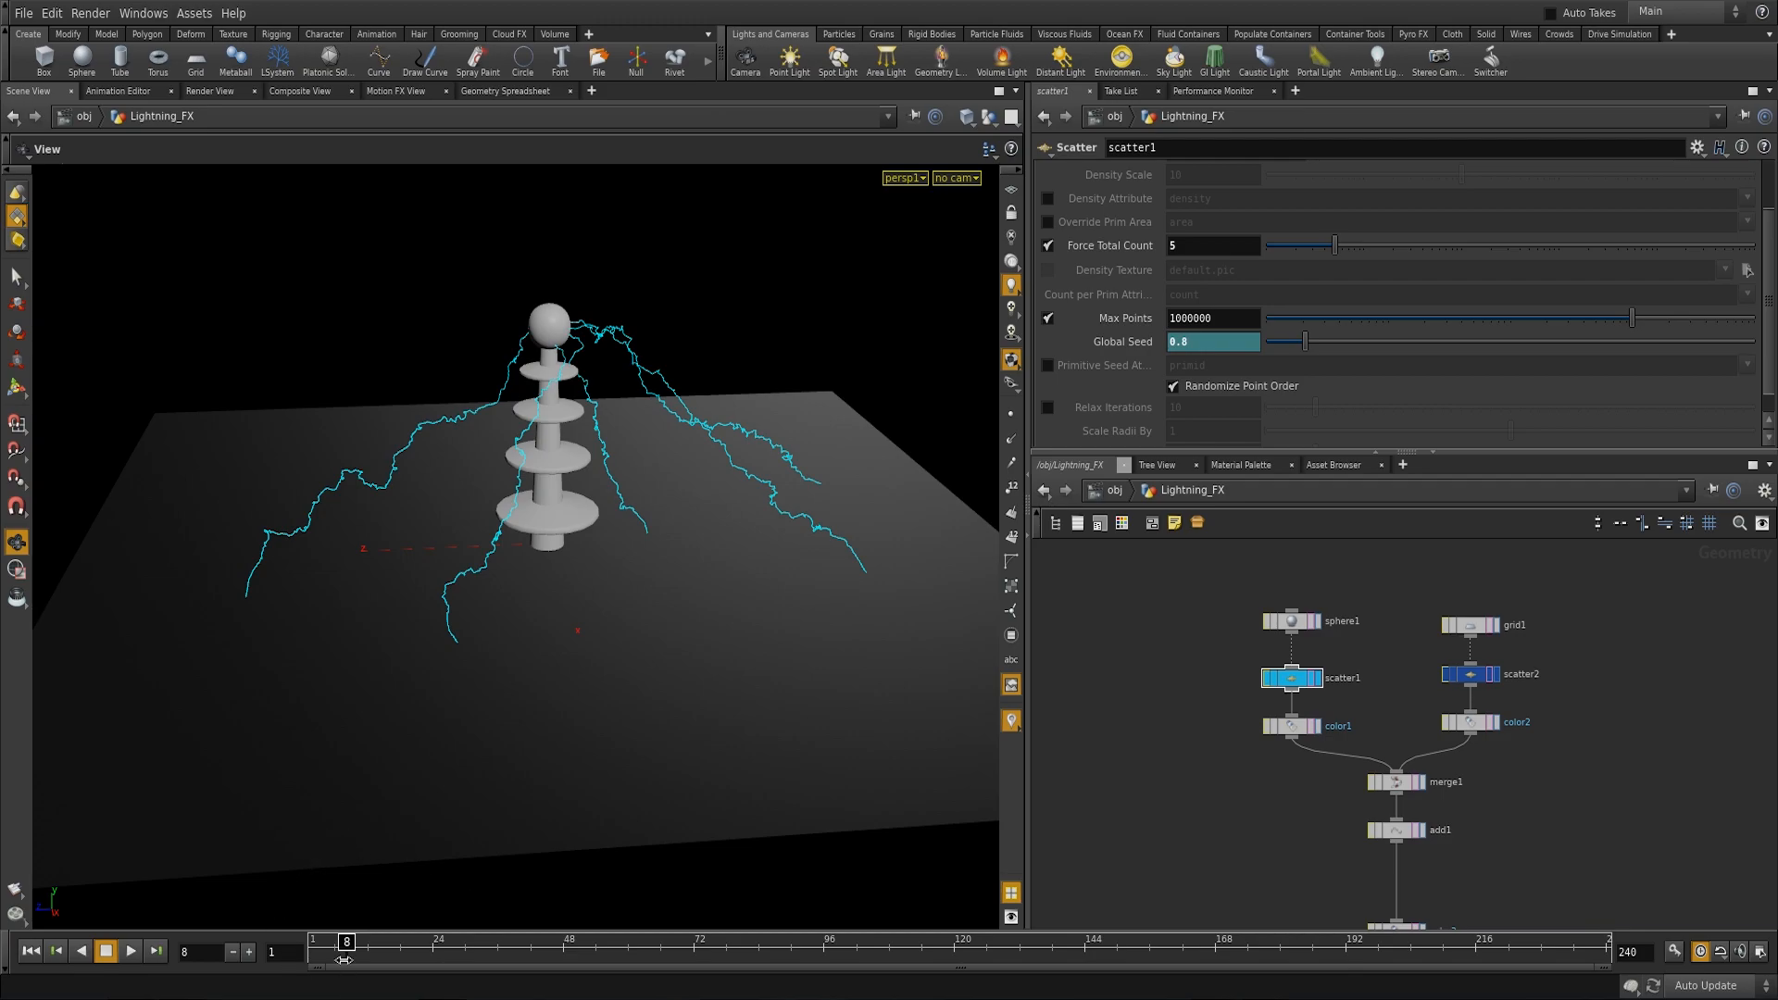
pyautogui.moveTo(349, 954)
pyautogui.mouseDown()
pyautogui.moveTo(607, 961)
pyautogui.moveTo(348, 972)
pyautogui.mouseUp()
pyautogui.moveTo(552, 742); pyautogui.dragTo(508, 732)
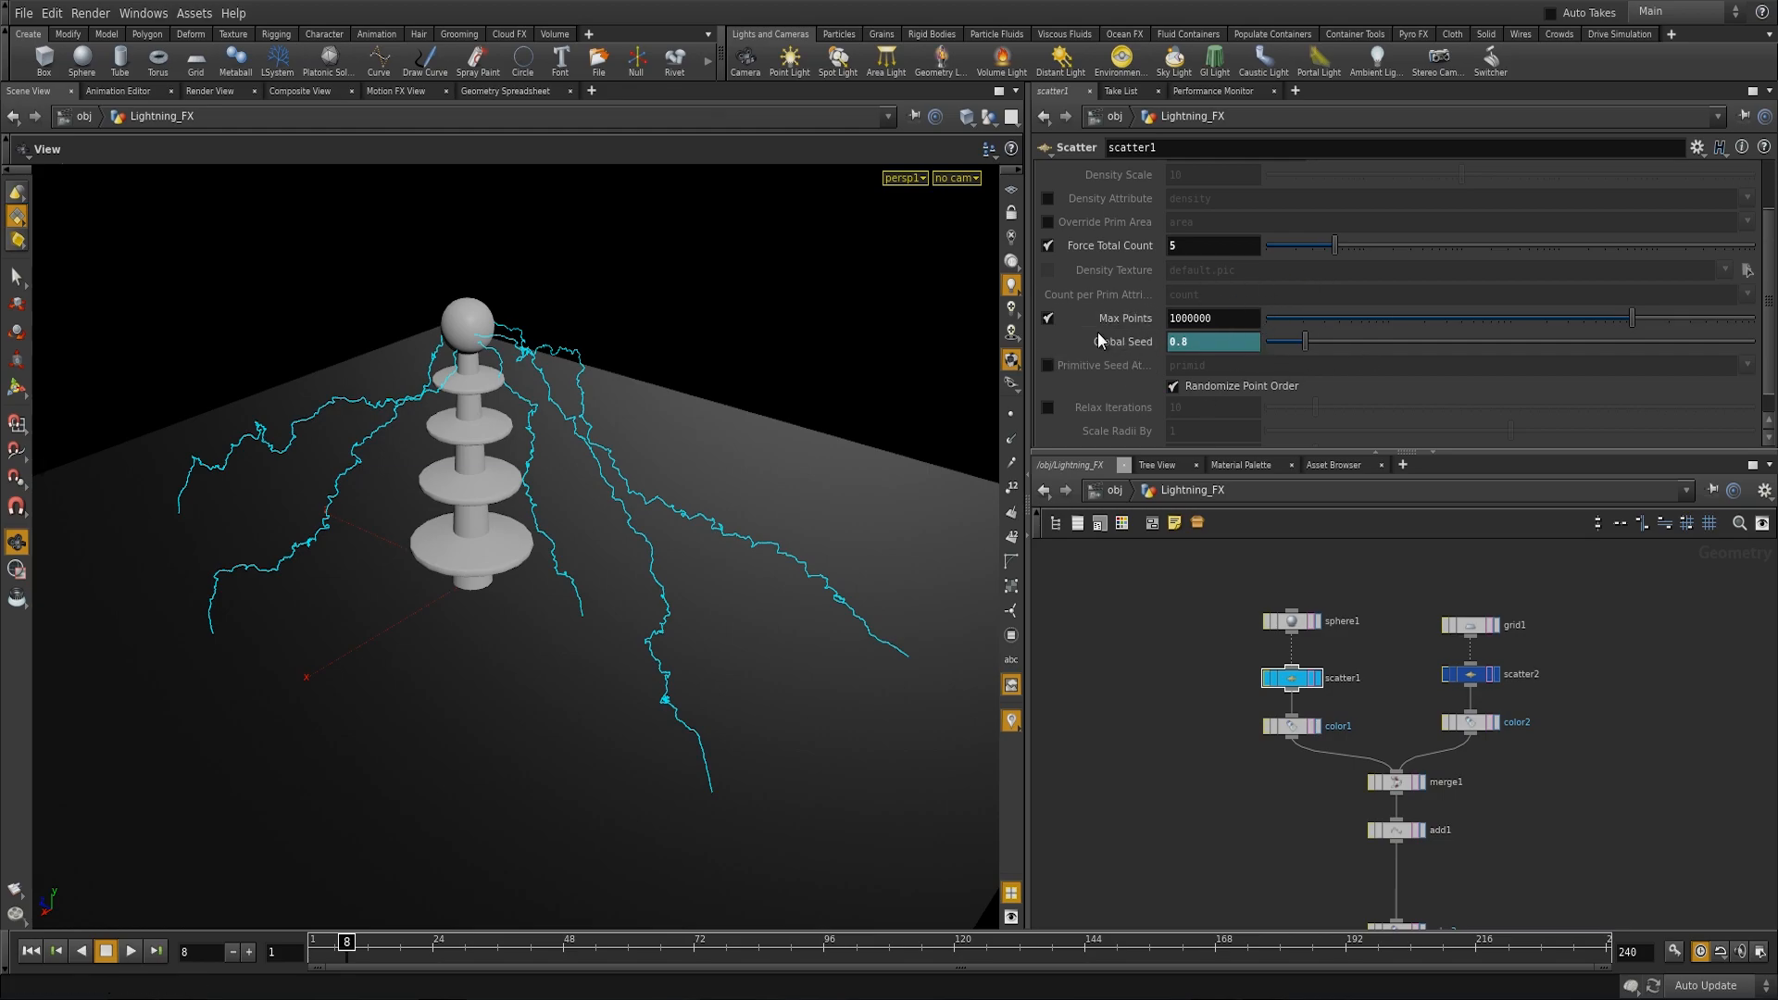
pyautogui.moveTo(573, 620); pyautogui.dragTo(421, 875)
pyautogui.moveTo(345, 944); pyautogui.dragTo(379, 959)
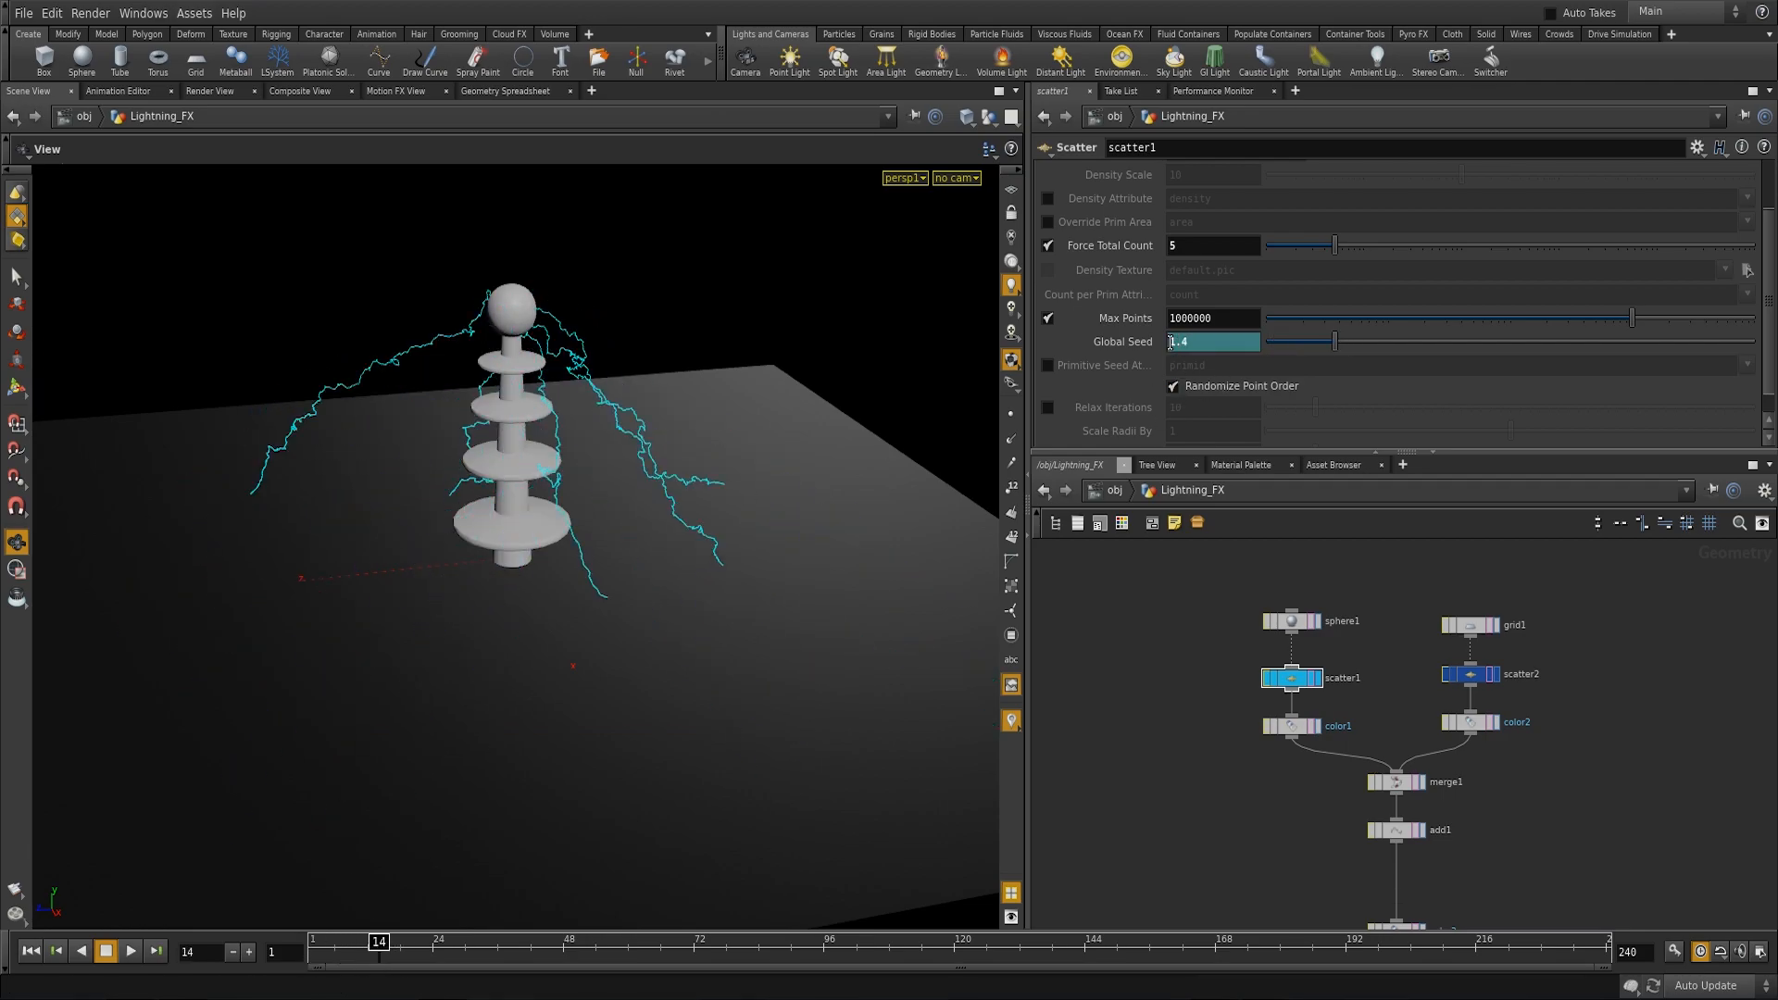
# Step: Wrap scatter1's Global Seed expression in the integer function so it reads int($F * 0.1)
pyautogui.click(1142, 344)
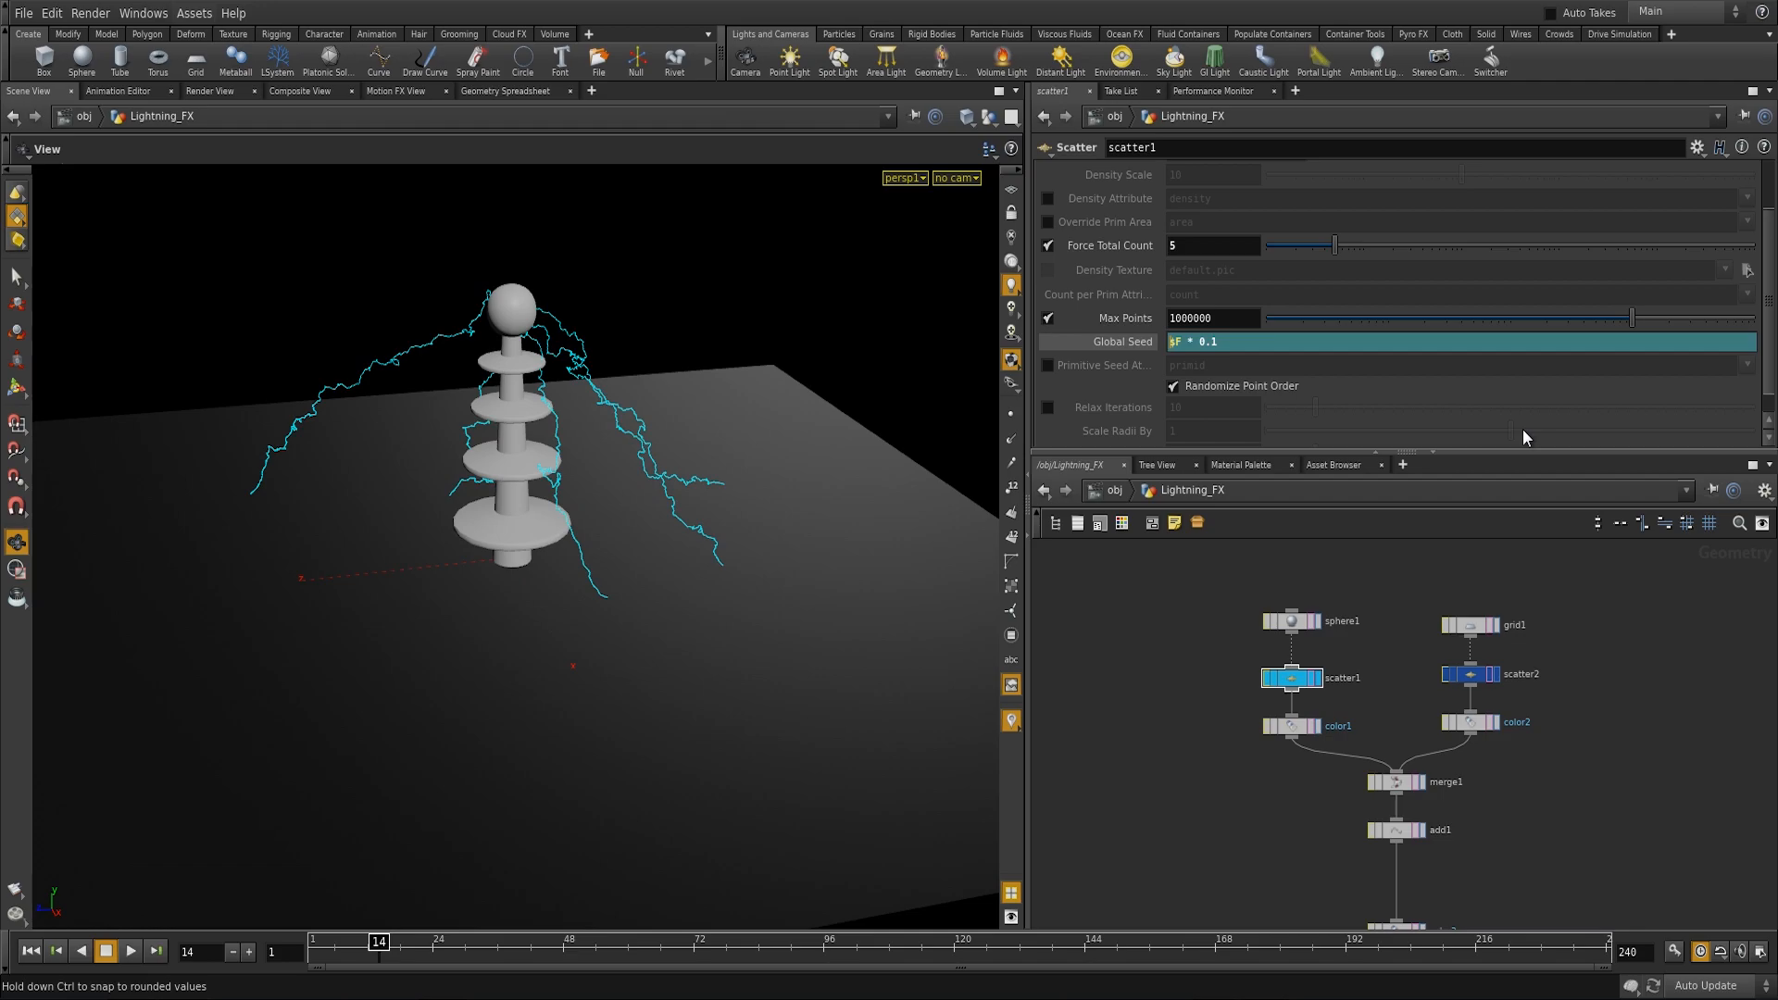
pyautogui.write('(')
pyautogui.write('int')
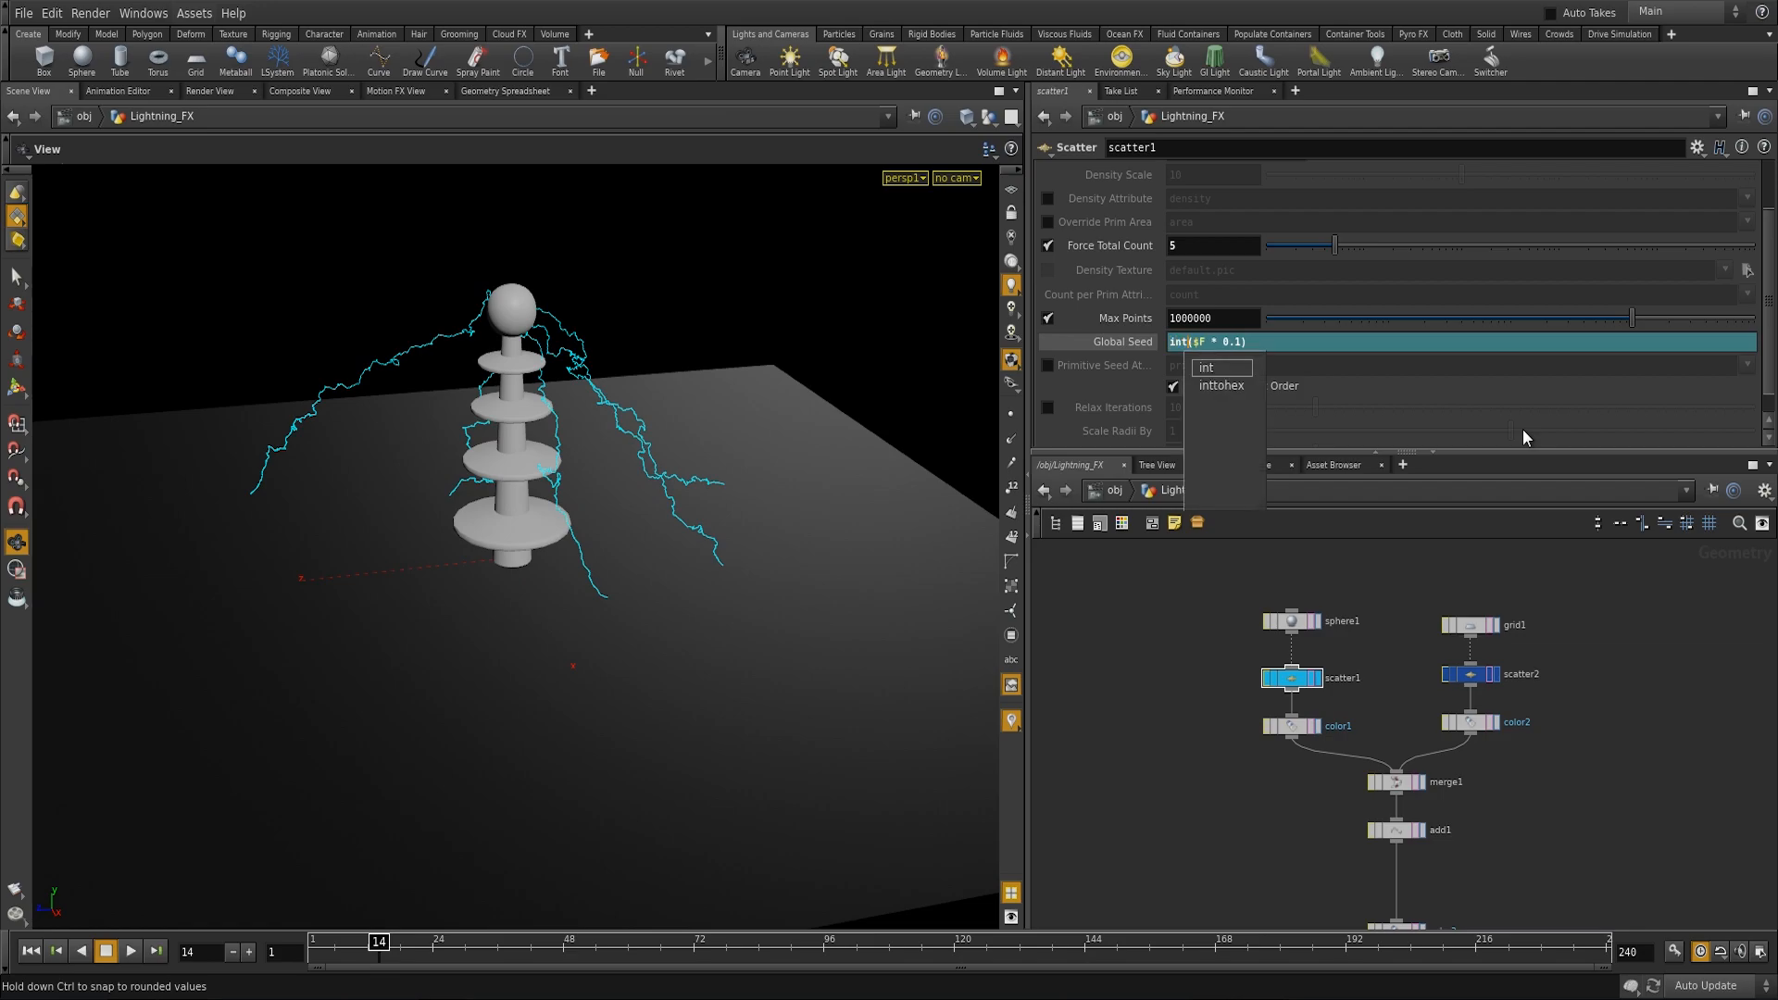
pyautogui.press('Return')
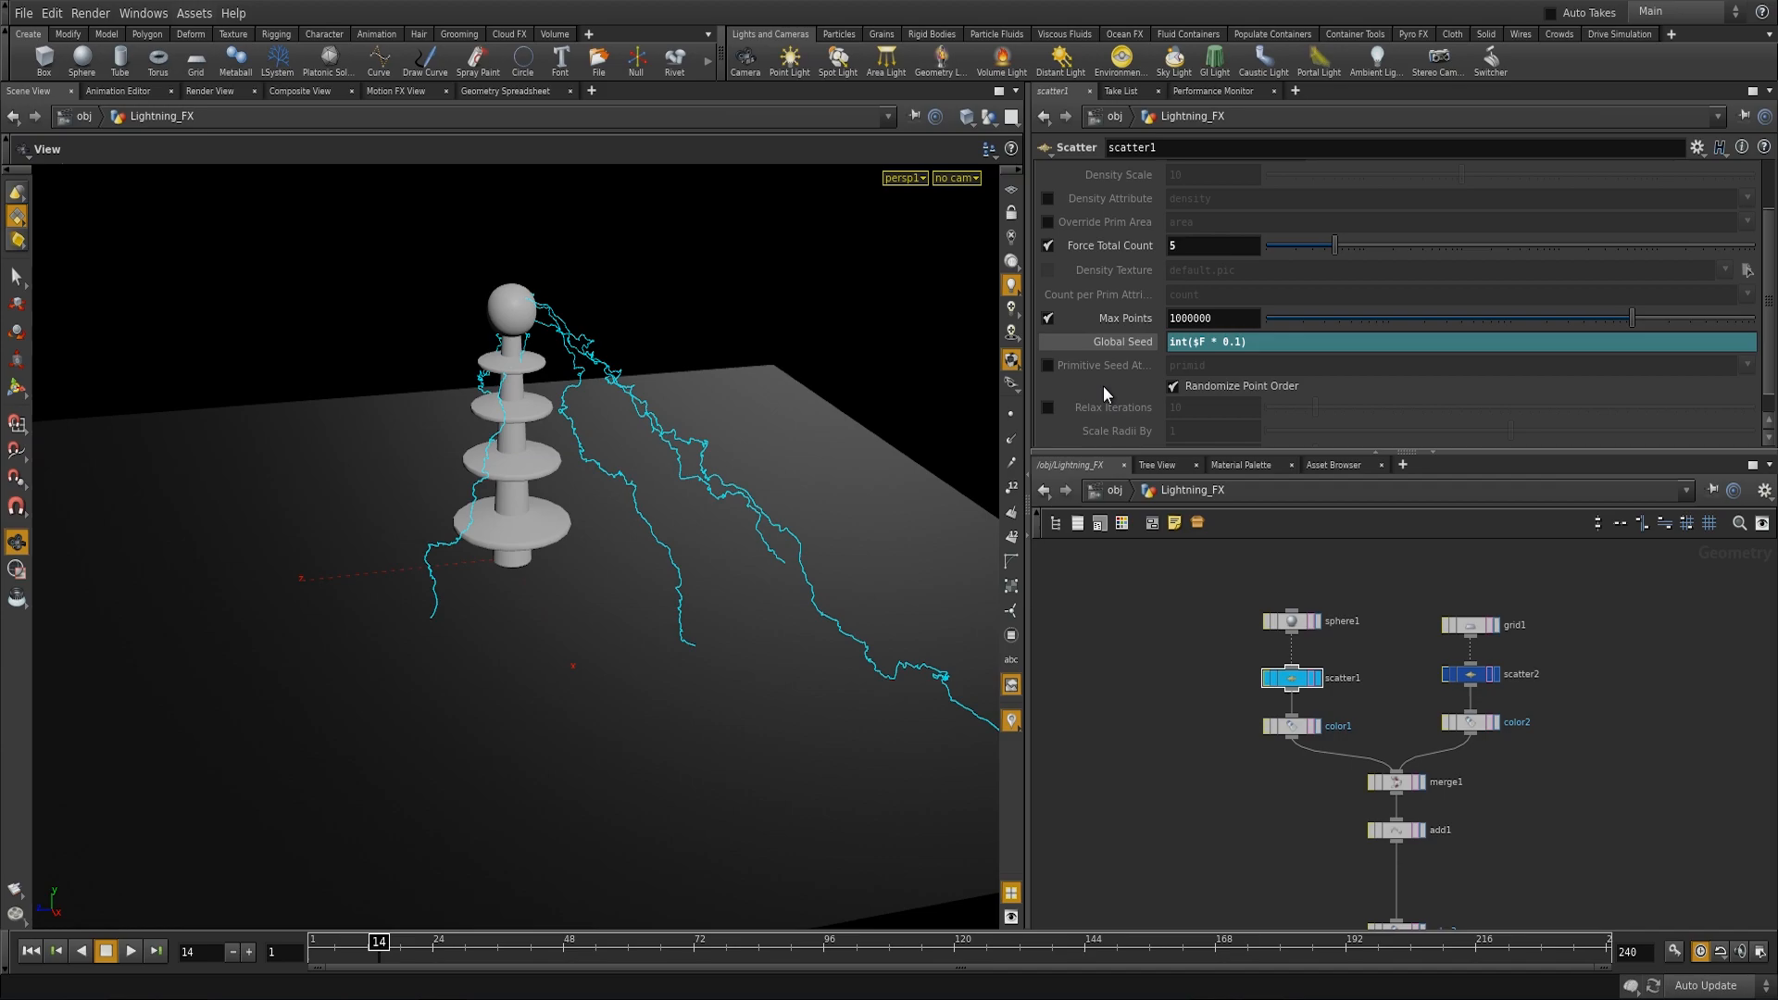
# Step: Check the integer seed across a few frames, and change scatter1's Global Seed to int($F * 0.05)
pyautogui.moveTo(337, 961); pyautogui.dragTo(373, 946)
pyautogui.click(1122, 350)
pyautogui.click(1098, 341)
pyautogui.press('BackSpace')
pyautogui.write('05')
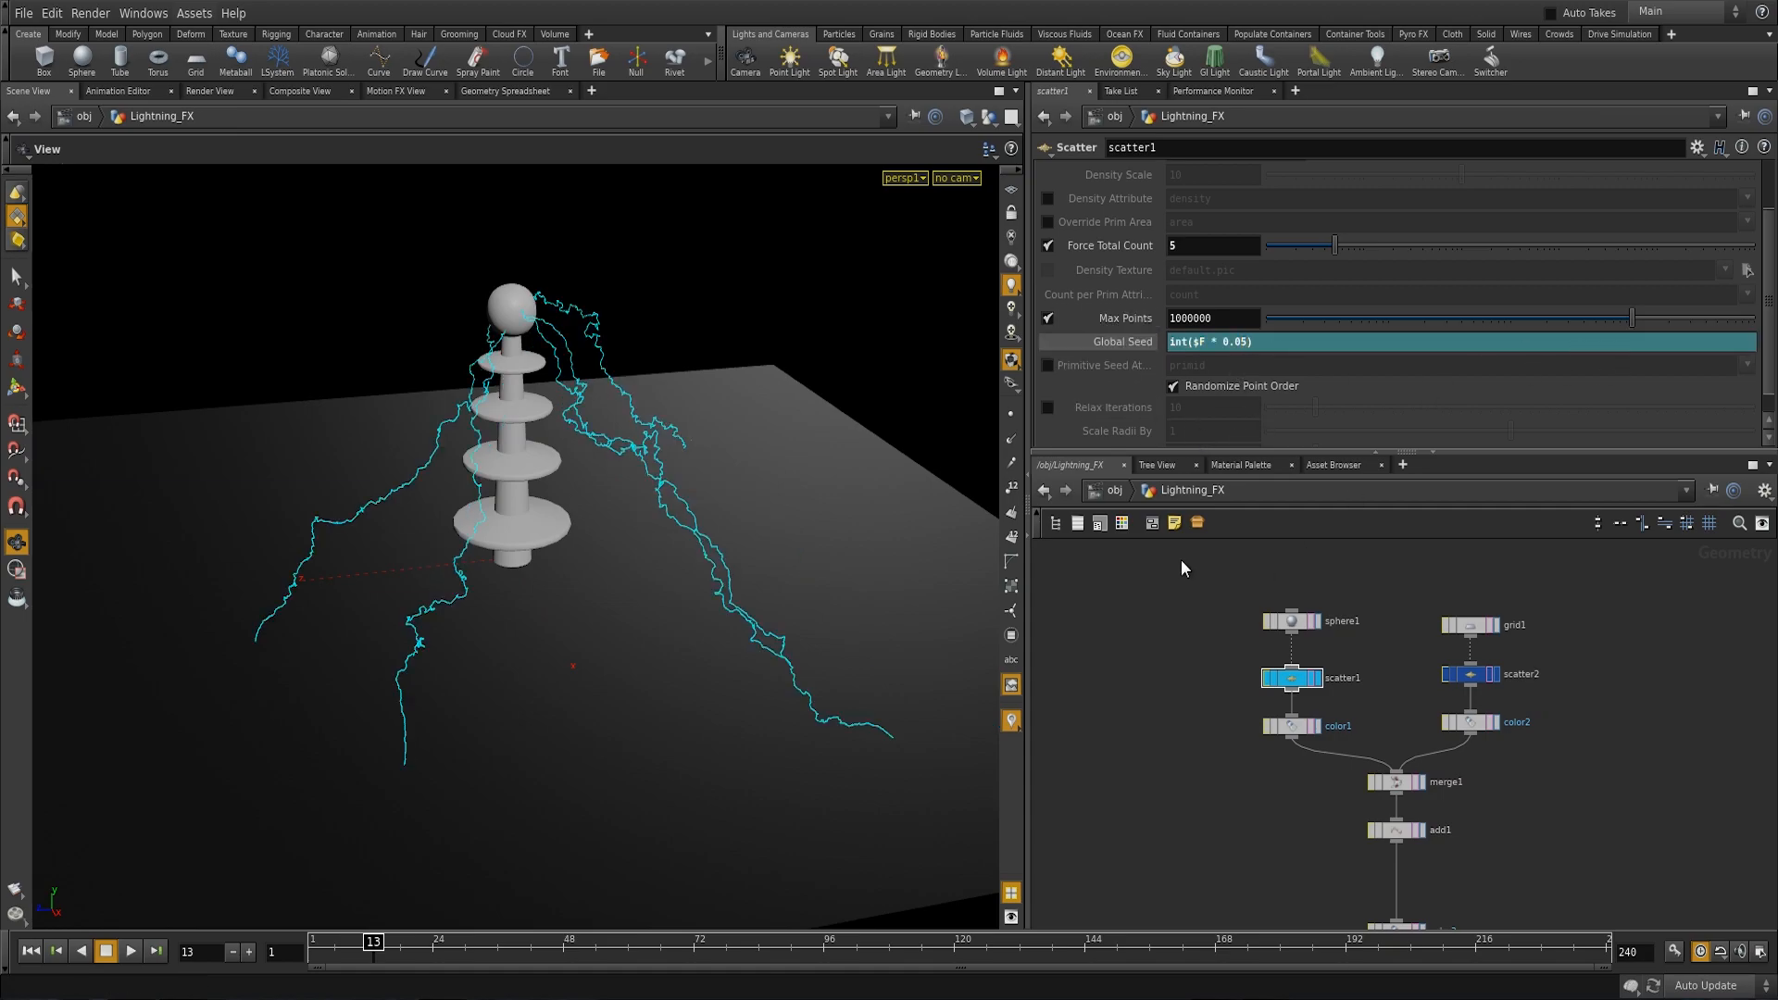
# Step: Play the animation to check the slower bolt changes around the coil, and stop playback
pyautogui.click(131, 951)
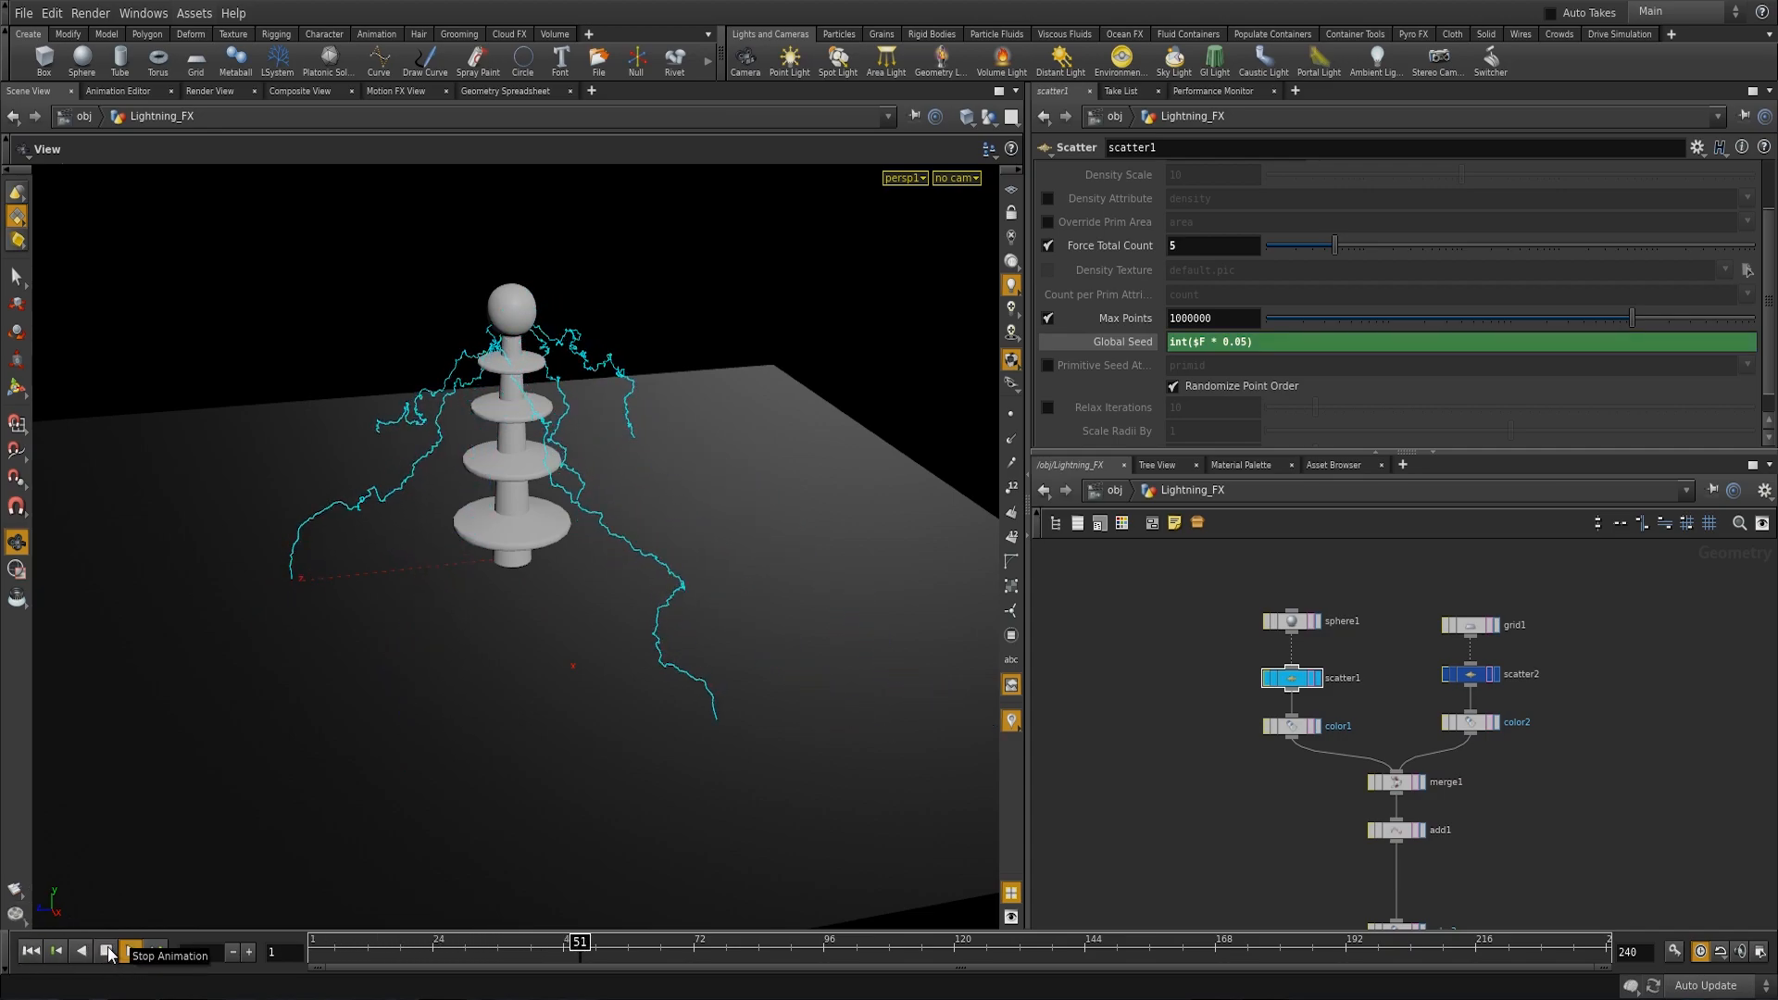
pyautogui.moveTo(199, 773); pyautogui.dragTo(547, 707)
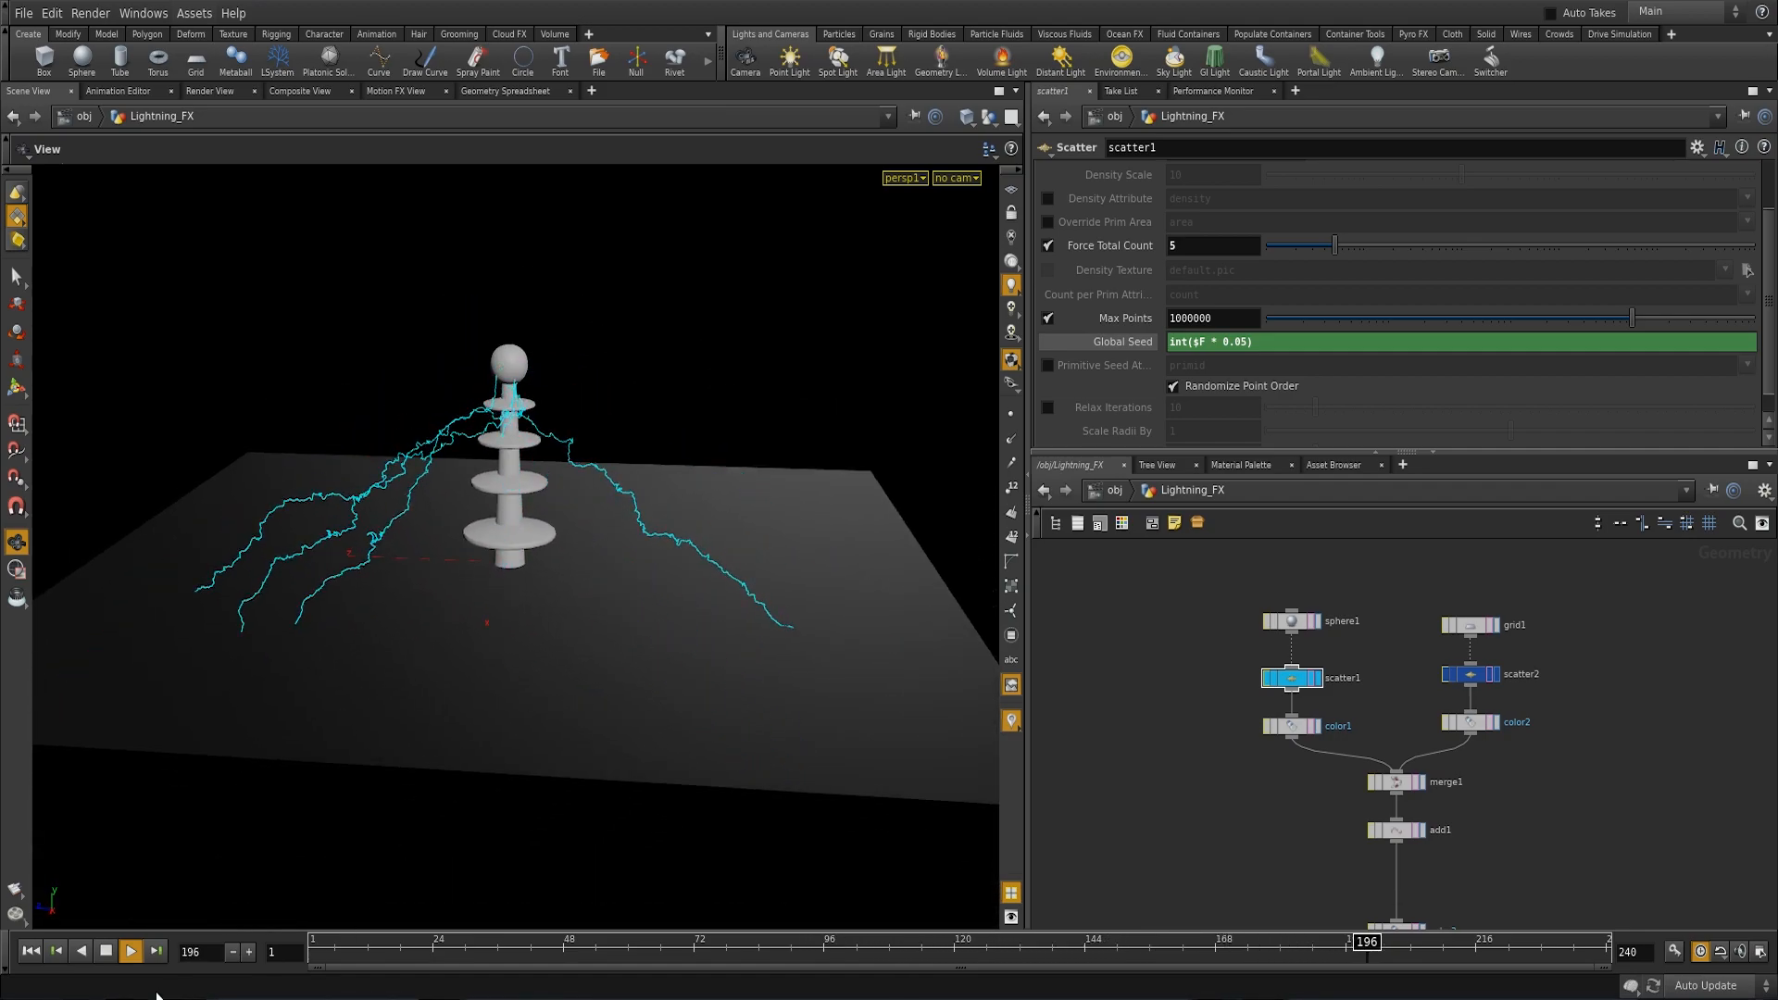
pyautogui.click(106, 954)
# Step: Insert a Merge node on the connection between add1 and color3
pyautogui.scroll(-2, 1262, 818)
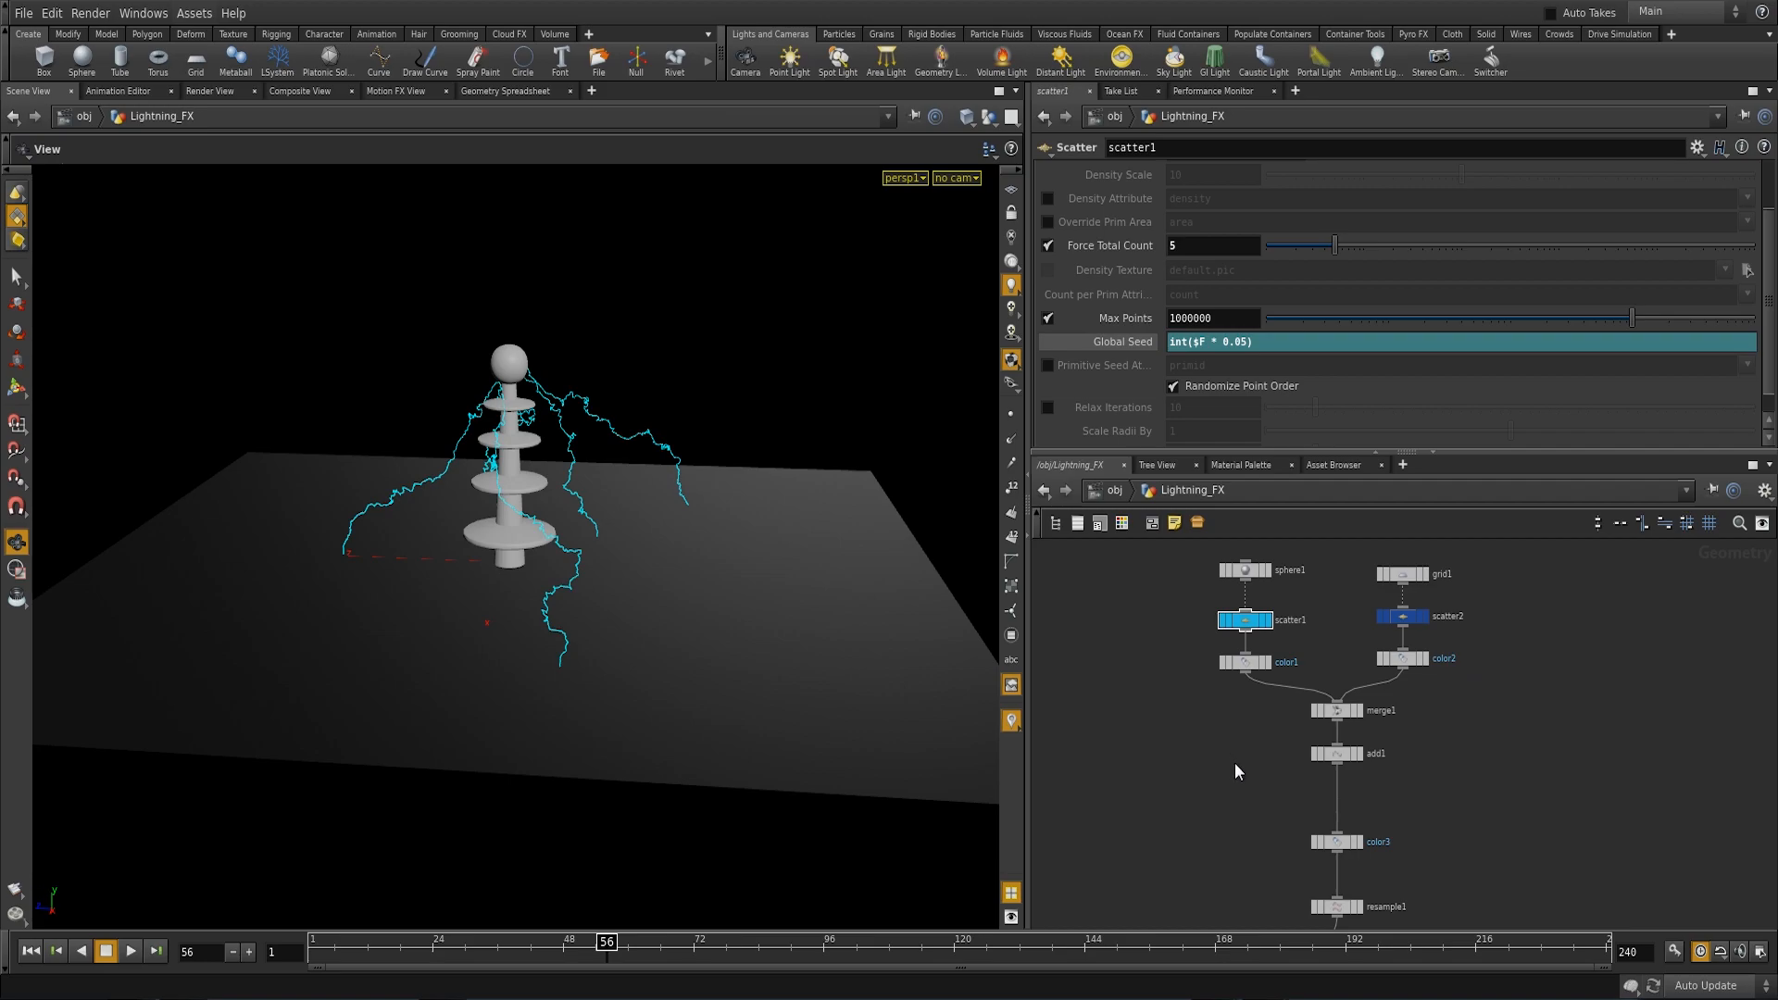
pyautogui.press('Tab')
pyautogui.write('mer')
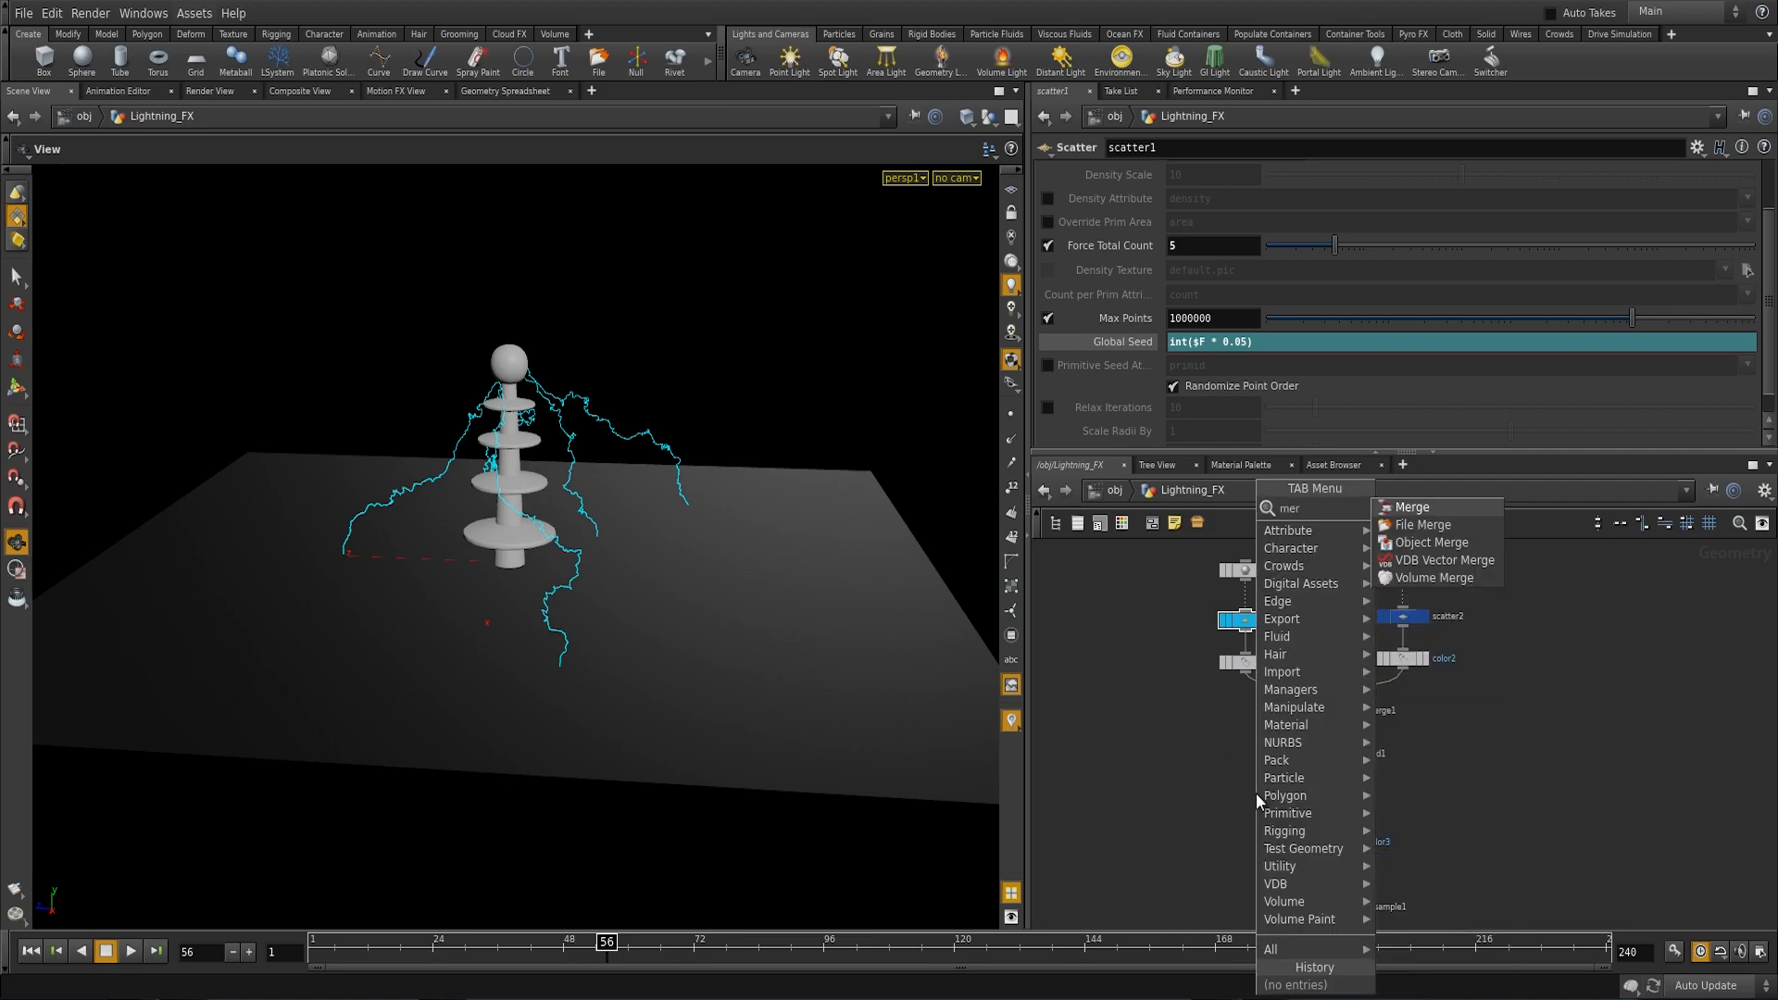
pyautogui.press('Return')
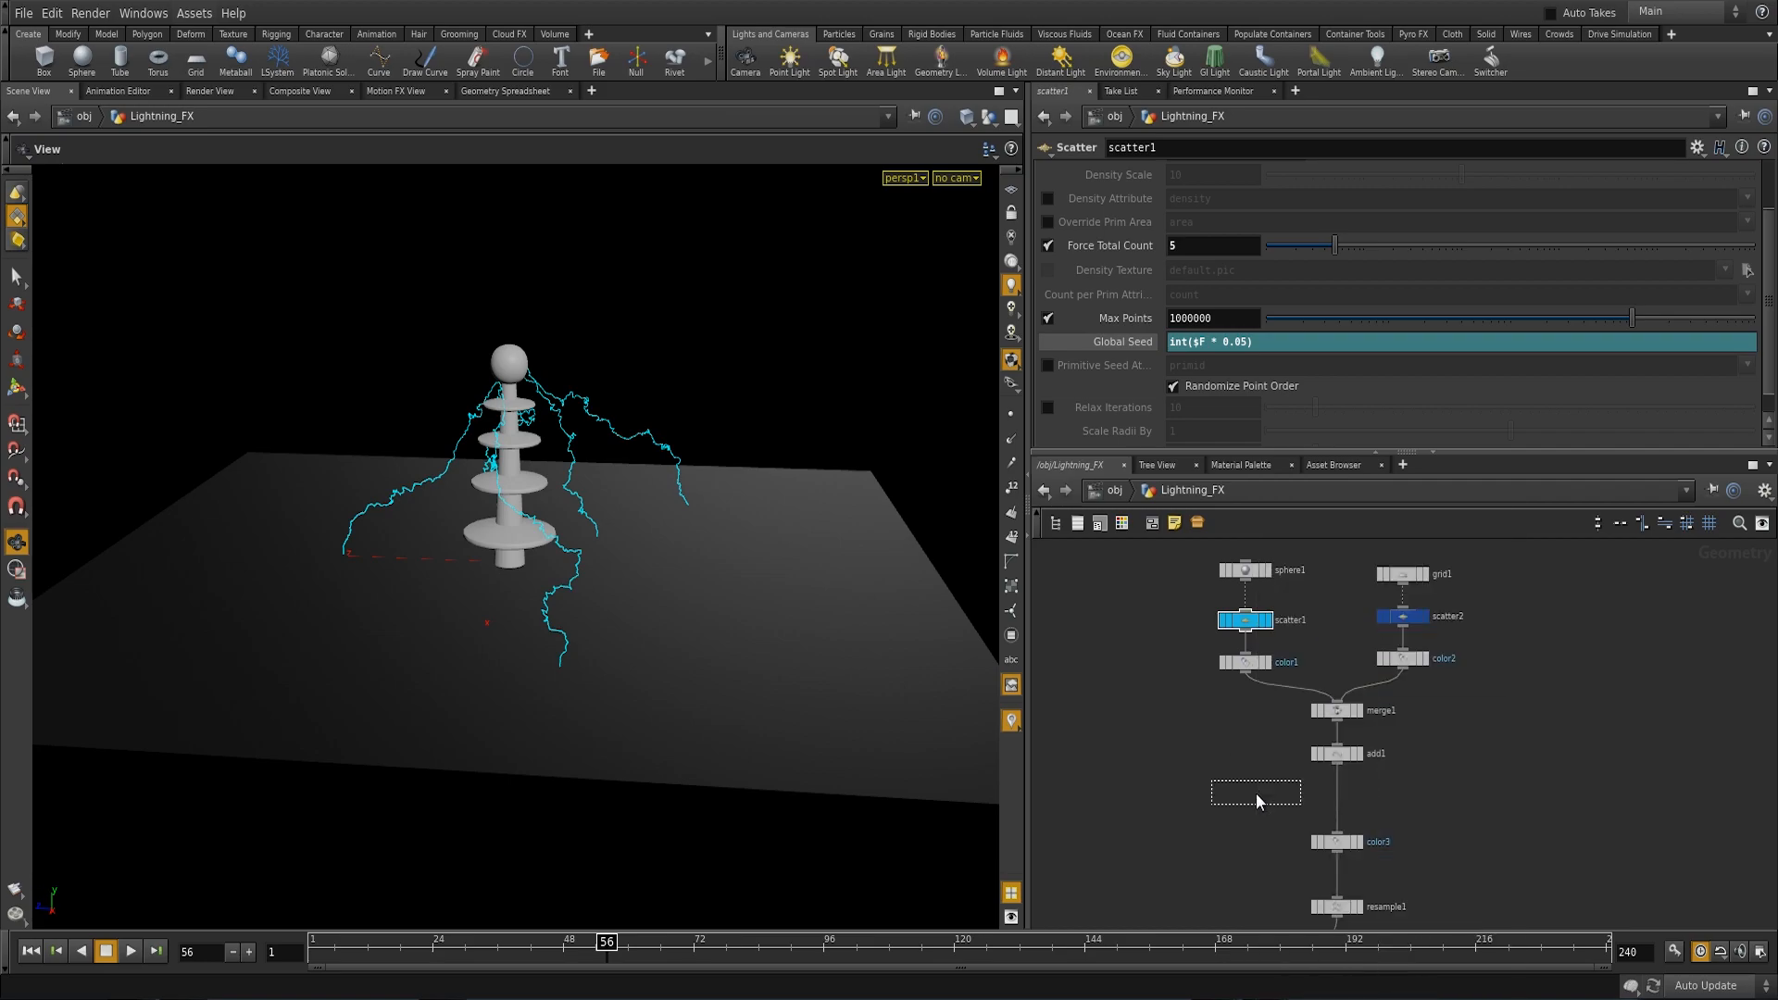
pyautogui.click(1344, 804)
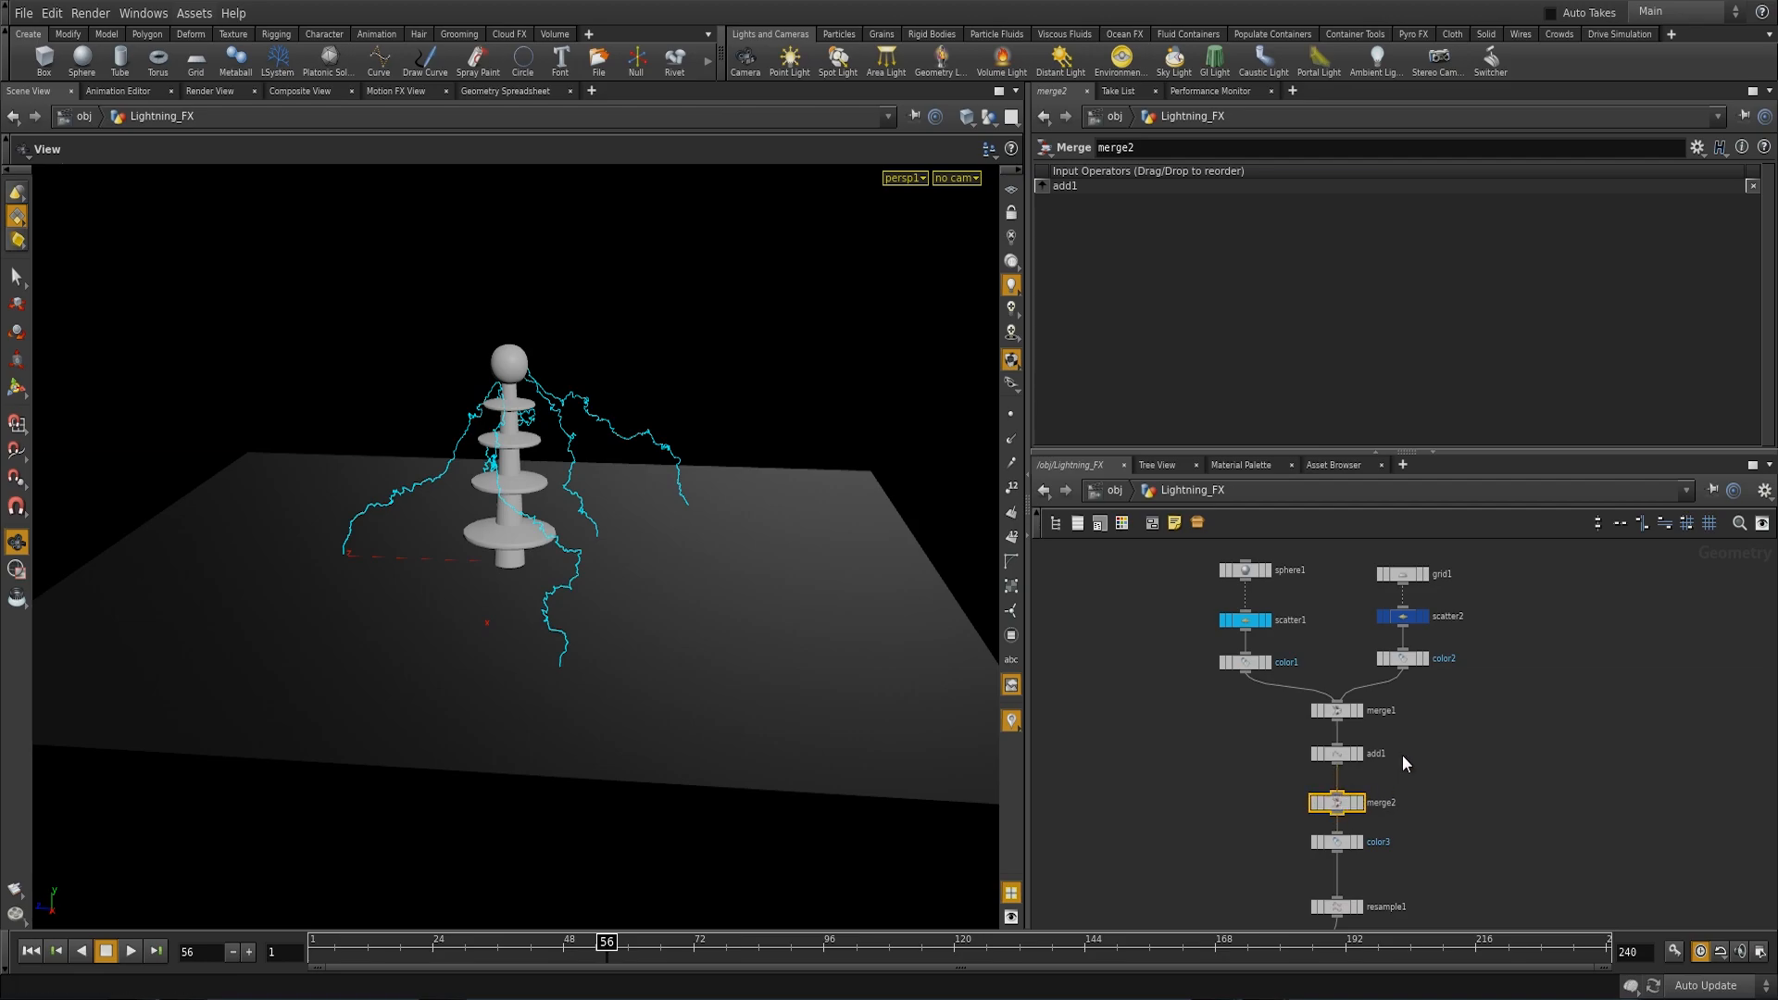
# Step: Move the bolt branch from sphere1 and grid1 down to add1 aside, and paste a copy of its eight nodes
pyautogui.moveTo(1532, 592); pyautogui.dragTo(1154, 832)
pyautogui.moveTo(1363, 820); pyautogui.dragTo(1190, 800)
pyautogui.hotkey('ctrl', 'c')
pyautogui.hotkey('ctrl', 'v')
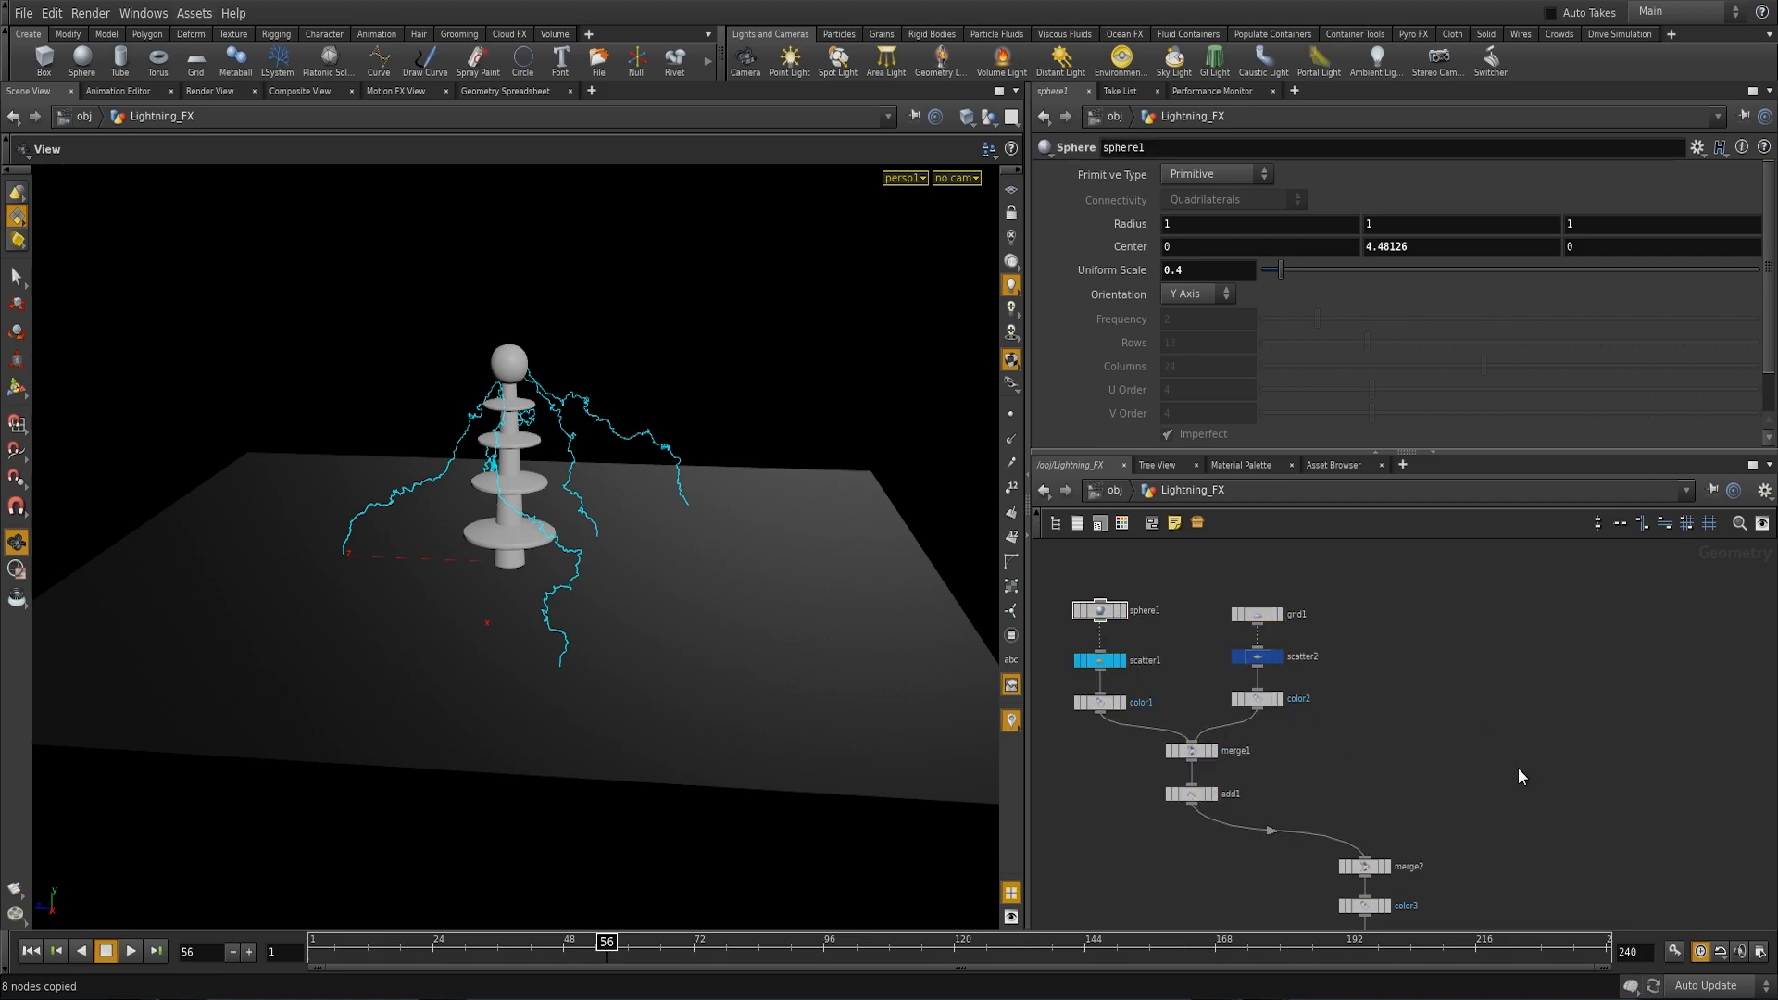
# Step: Place the copied branch beside the original and connect add2 to the input of merge2
pyautogui.click(1514, 852)
pyautogui.moveTo(1514, 849); pyautogui.dragTo(1513, 810)
pyautogui.click(1486, 867)
pyautogui.moveTo(1487, 868); pyautogui.dragTo(1497, 839, button='middle')
pyautogui.moveTo(1519, 794); pyautogui.dragTo(1376, 829)
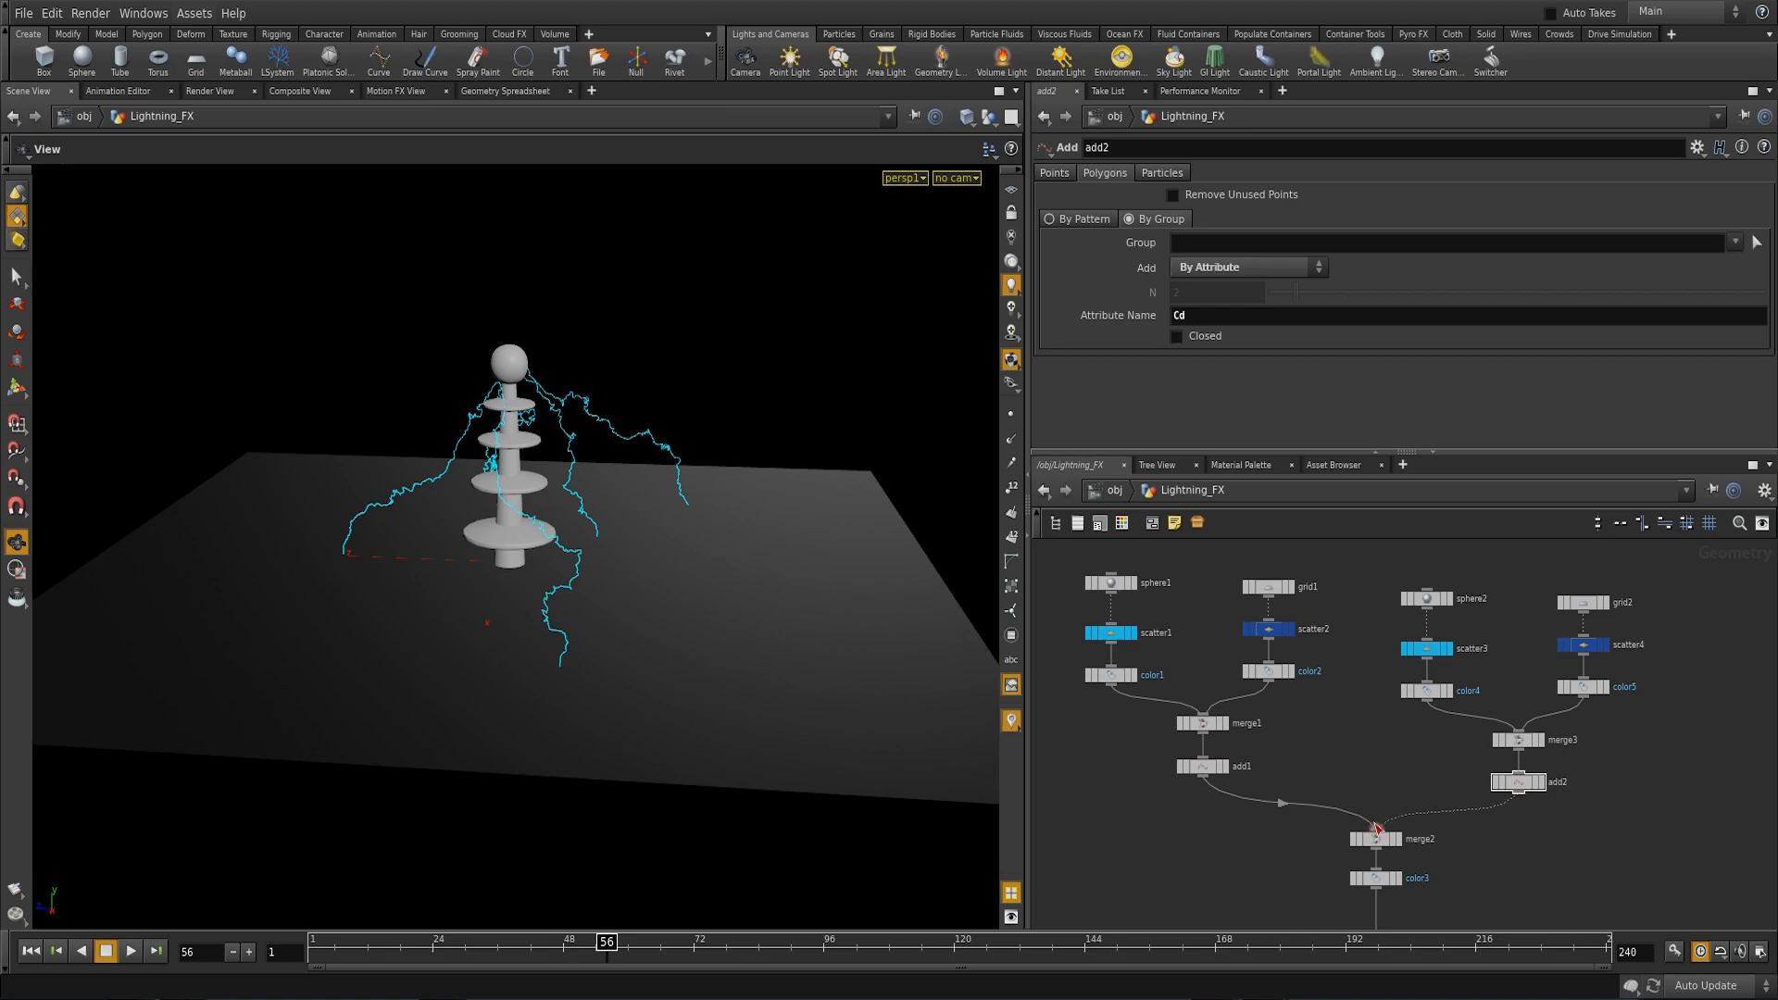
pyautogui.moveTo(1328, 749); pyautogui.dragTo(1308, 759, button='middle')
pyautogui.scroll(2, 1308, 759)
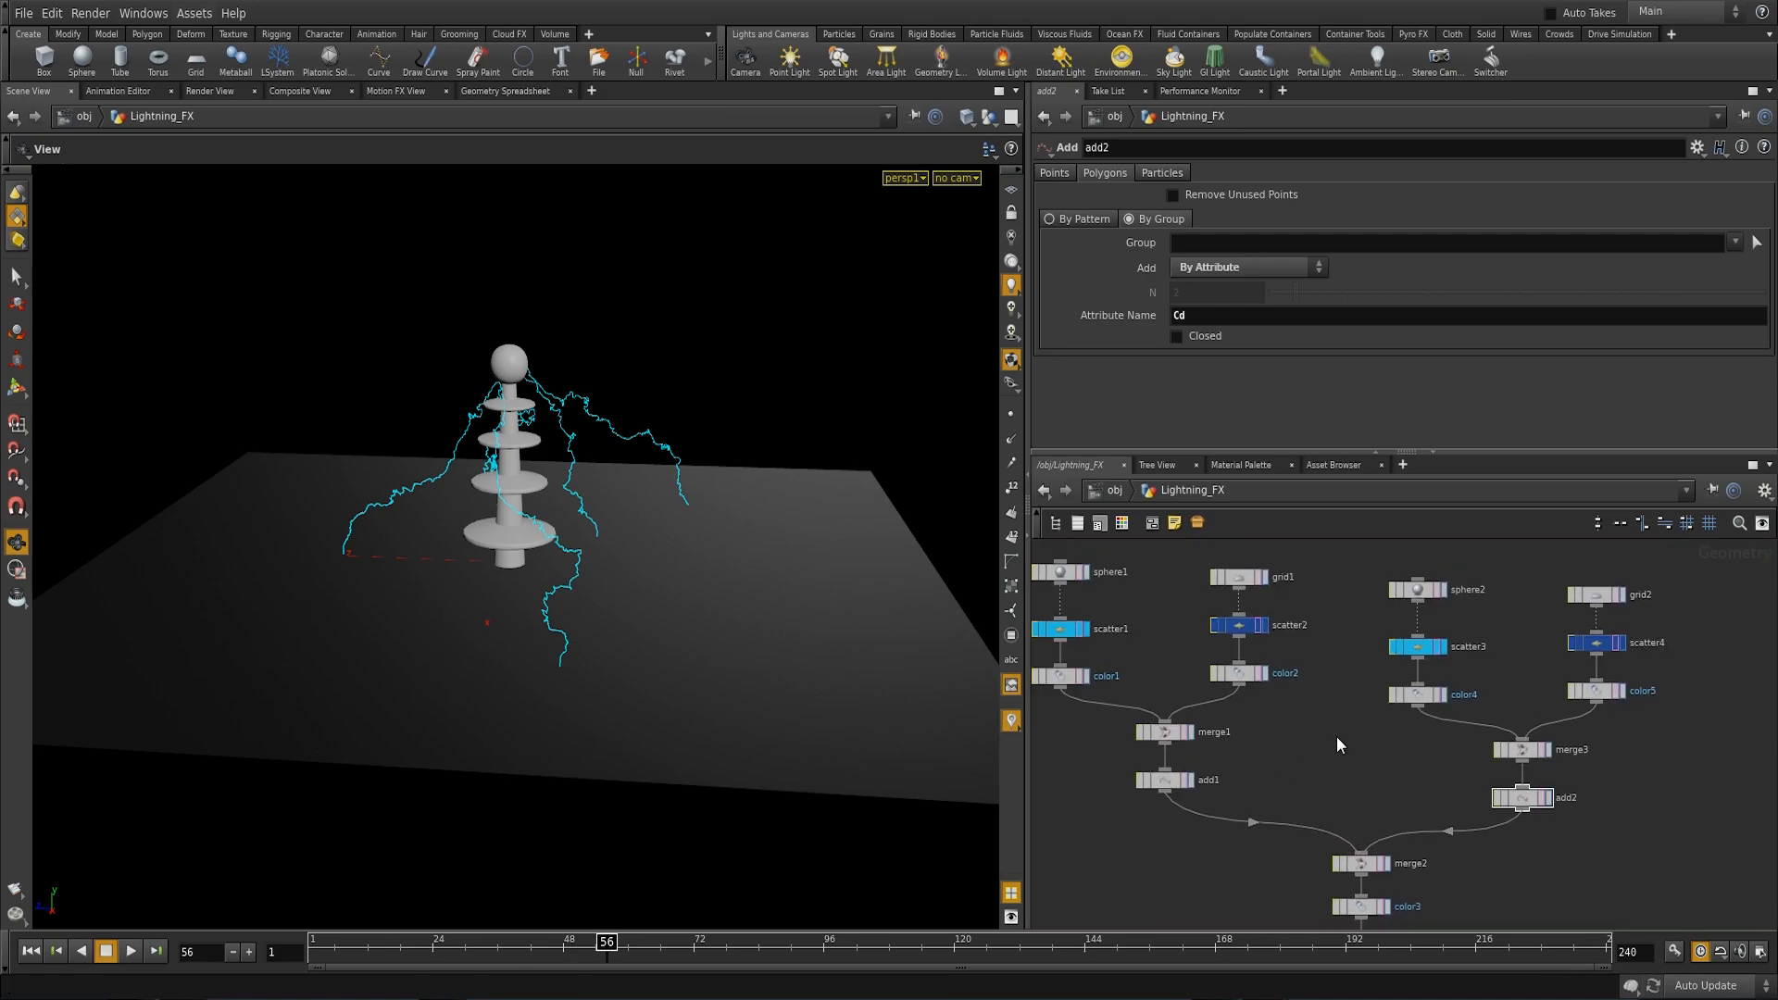
# Step: Scrub back to frame 32 and change scatter3's Global Seed to int($F * 0.0741)
pyautogui.moveTo(583, 938); pyautogui.dragTo(494, 941)
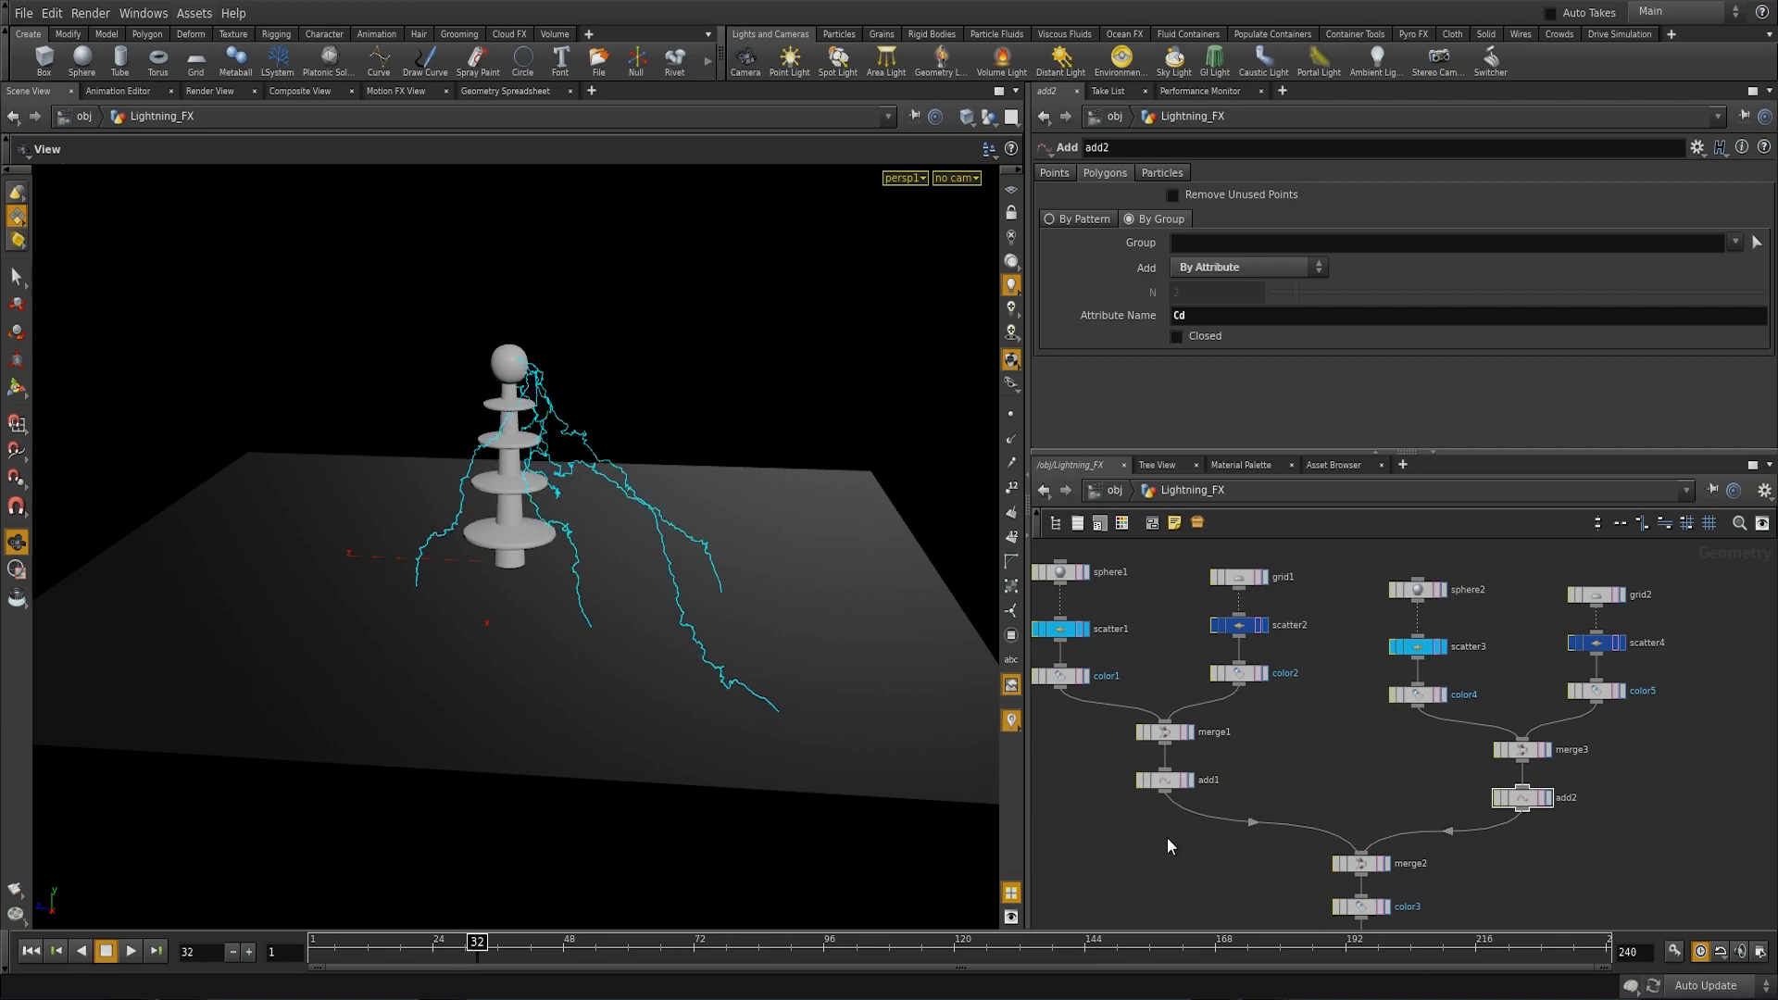
pyautogui.click(1421, 646)
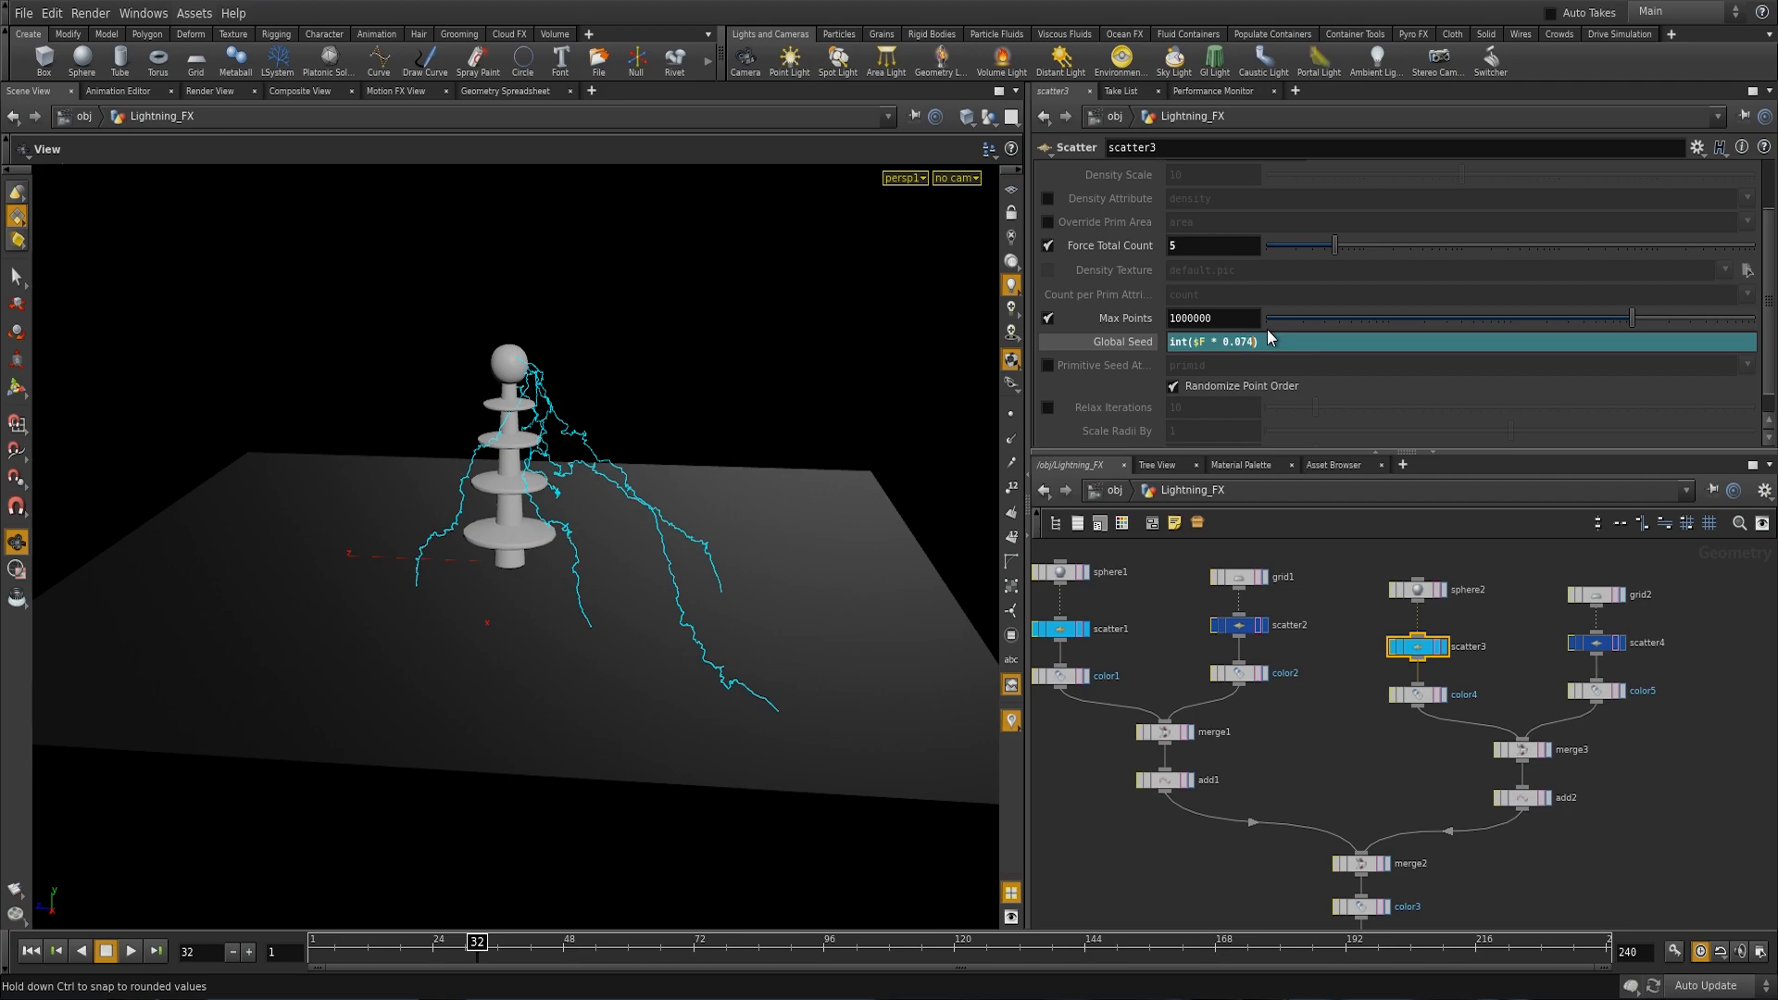
pyautogui.click(1354, 664)
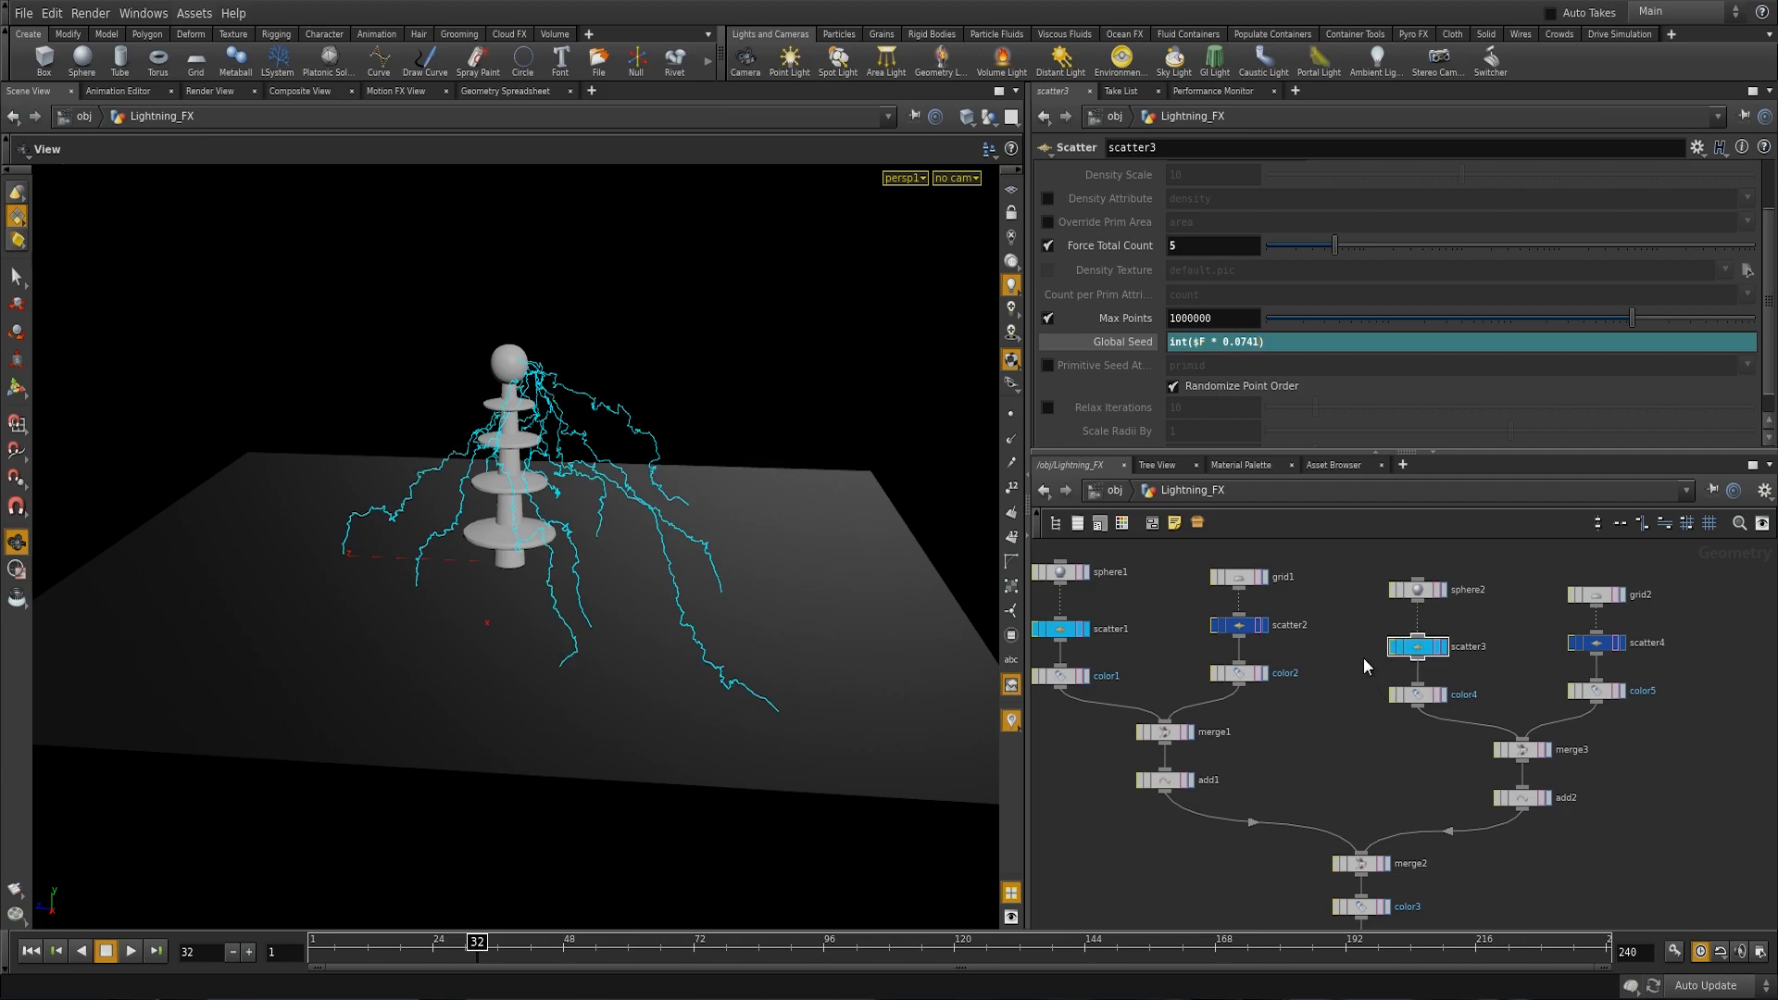
# Step: Compare the seed expressions of scatter1 and scatter3, and play the animation to inspect both sets of bolts
pyautogui.click(1061, 629)
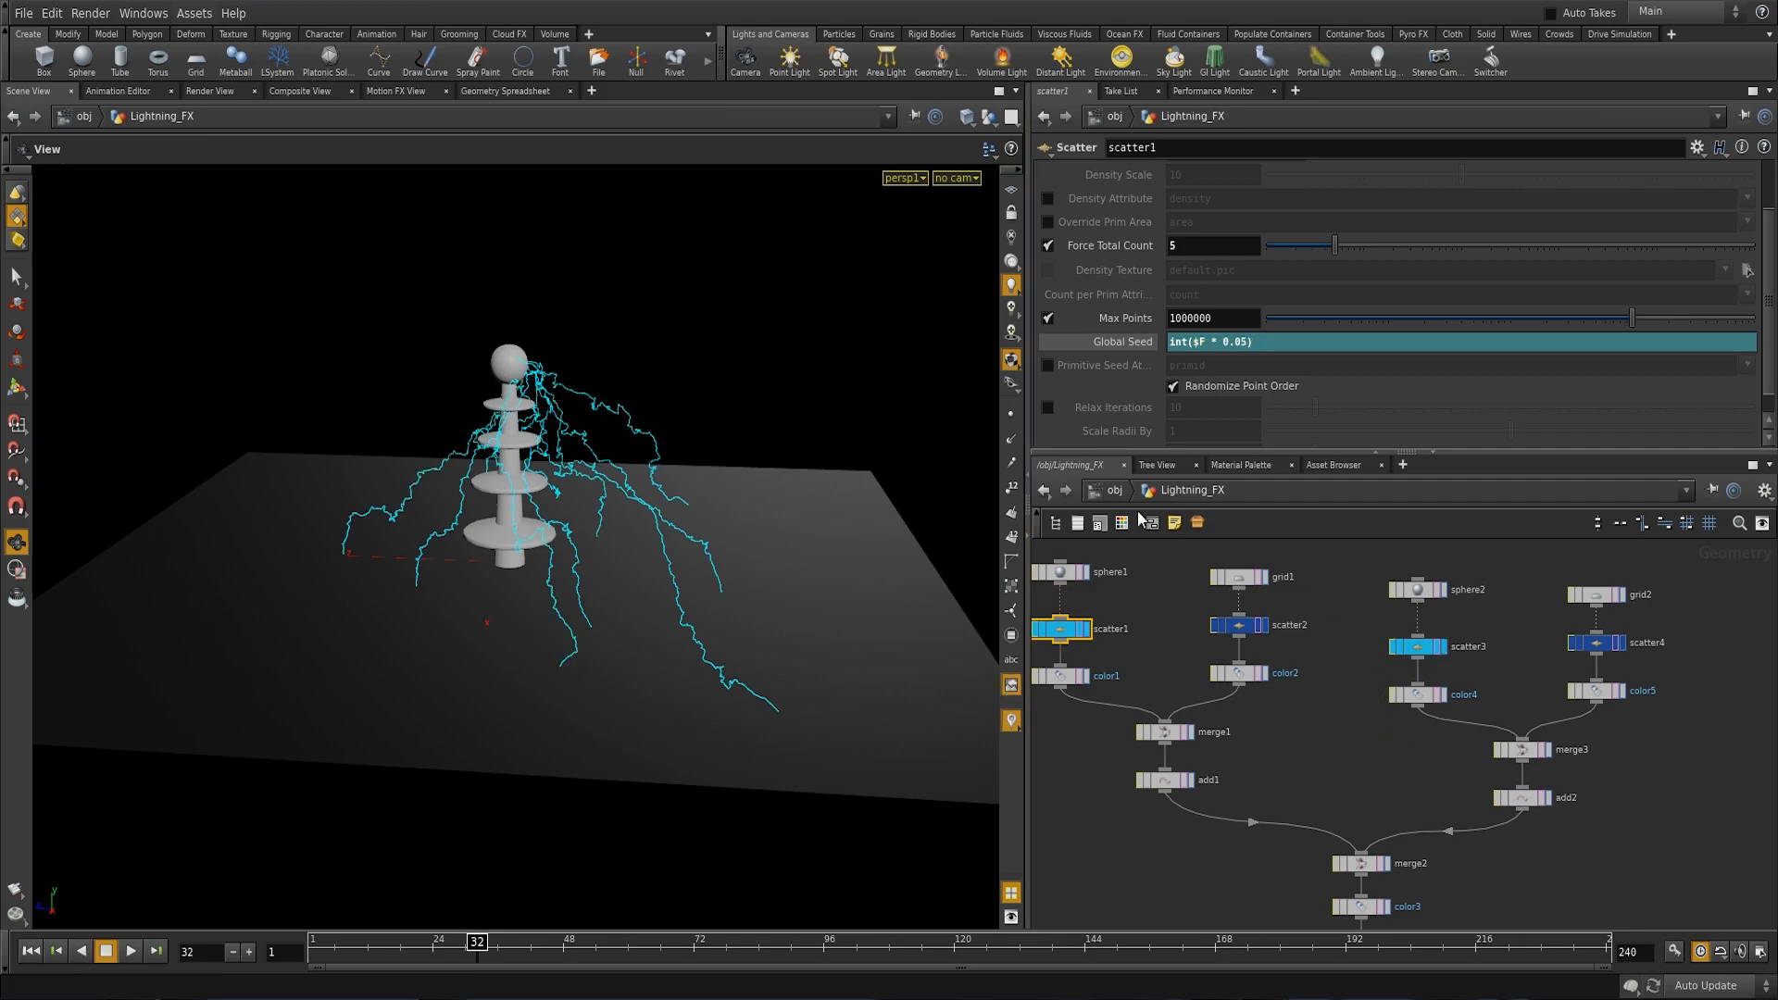
pyautogui.click(1418, 647)
pyautogui.moveTo(600, 672); pyautogui.dragTo(625, 711)
pyautogui.click(130, 952)
pyautogui.moveTo(456, 793); pyautogui.dragTo(487, 833)
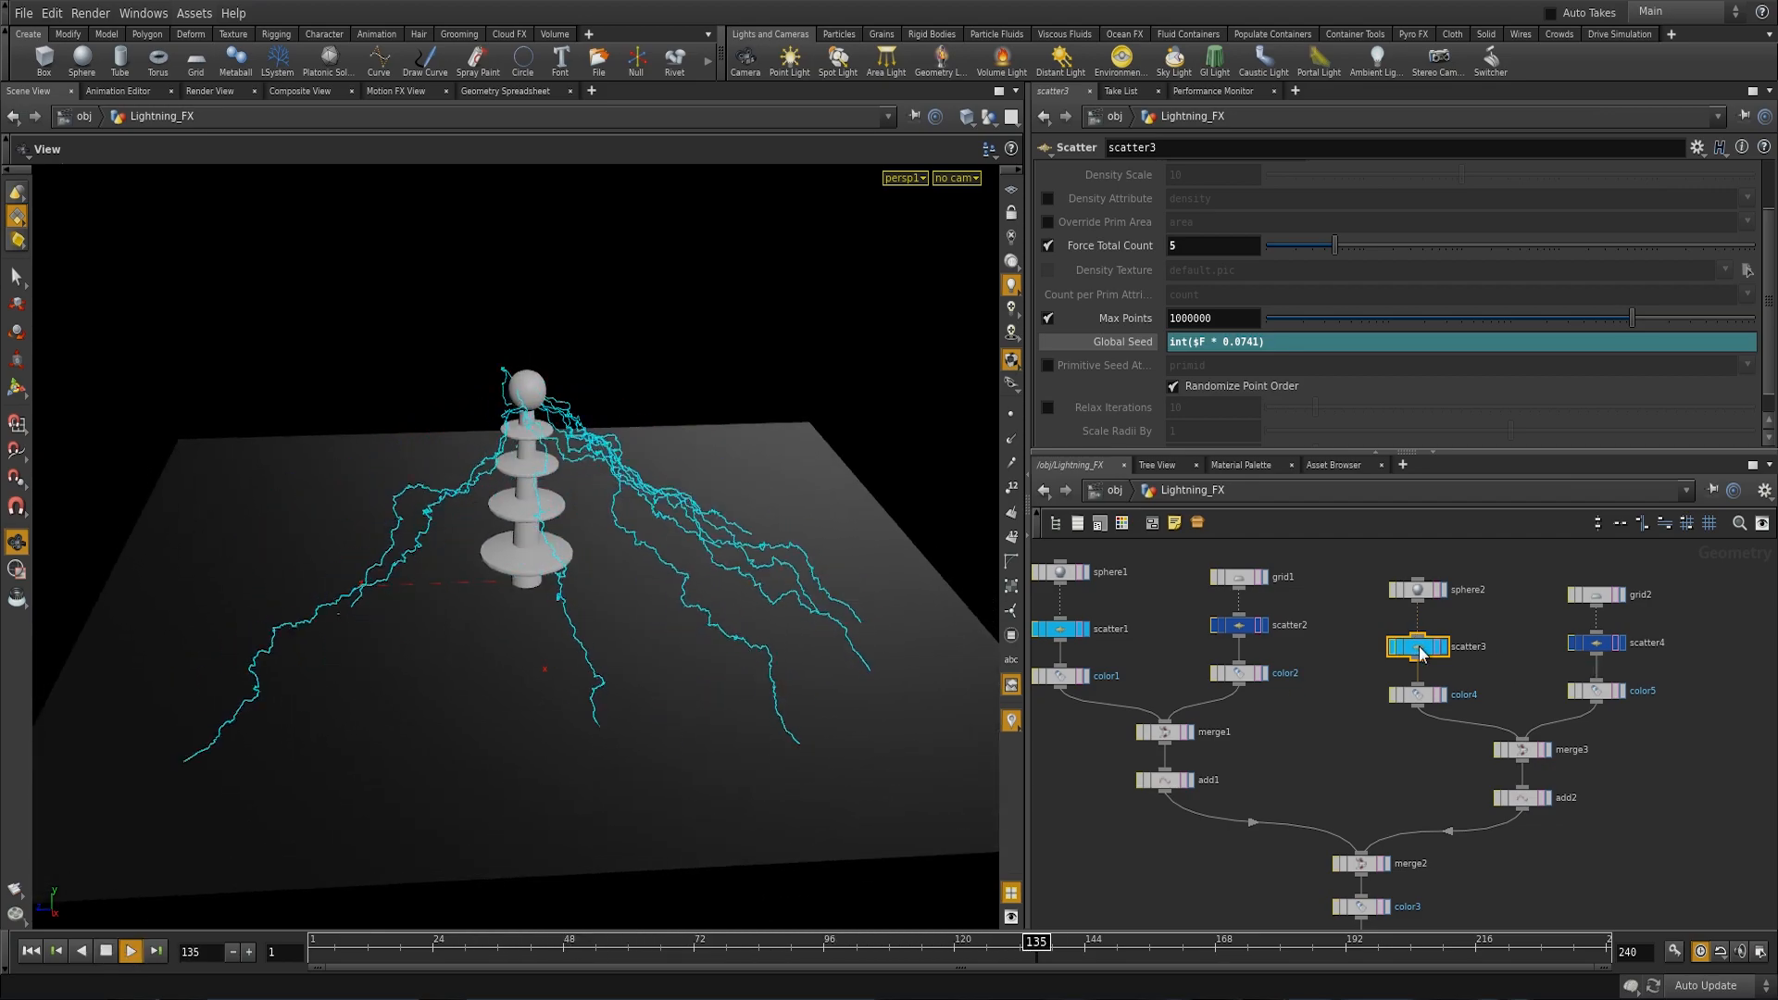
# Step: Reduce scatter3's Force Total Count to 3
pyautogui.moveTo(1301, 245); pyautogui.dragTo(1312, 245)
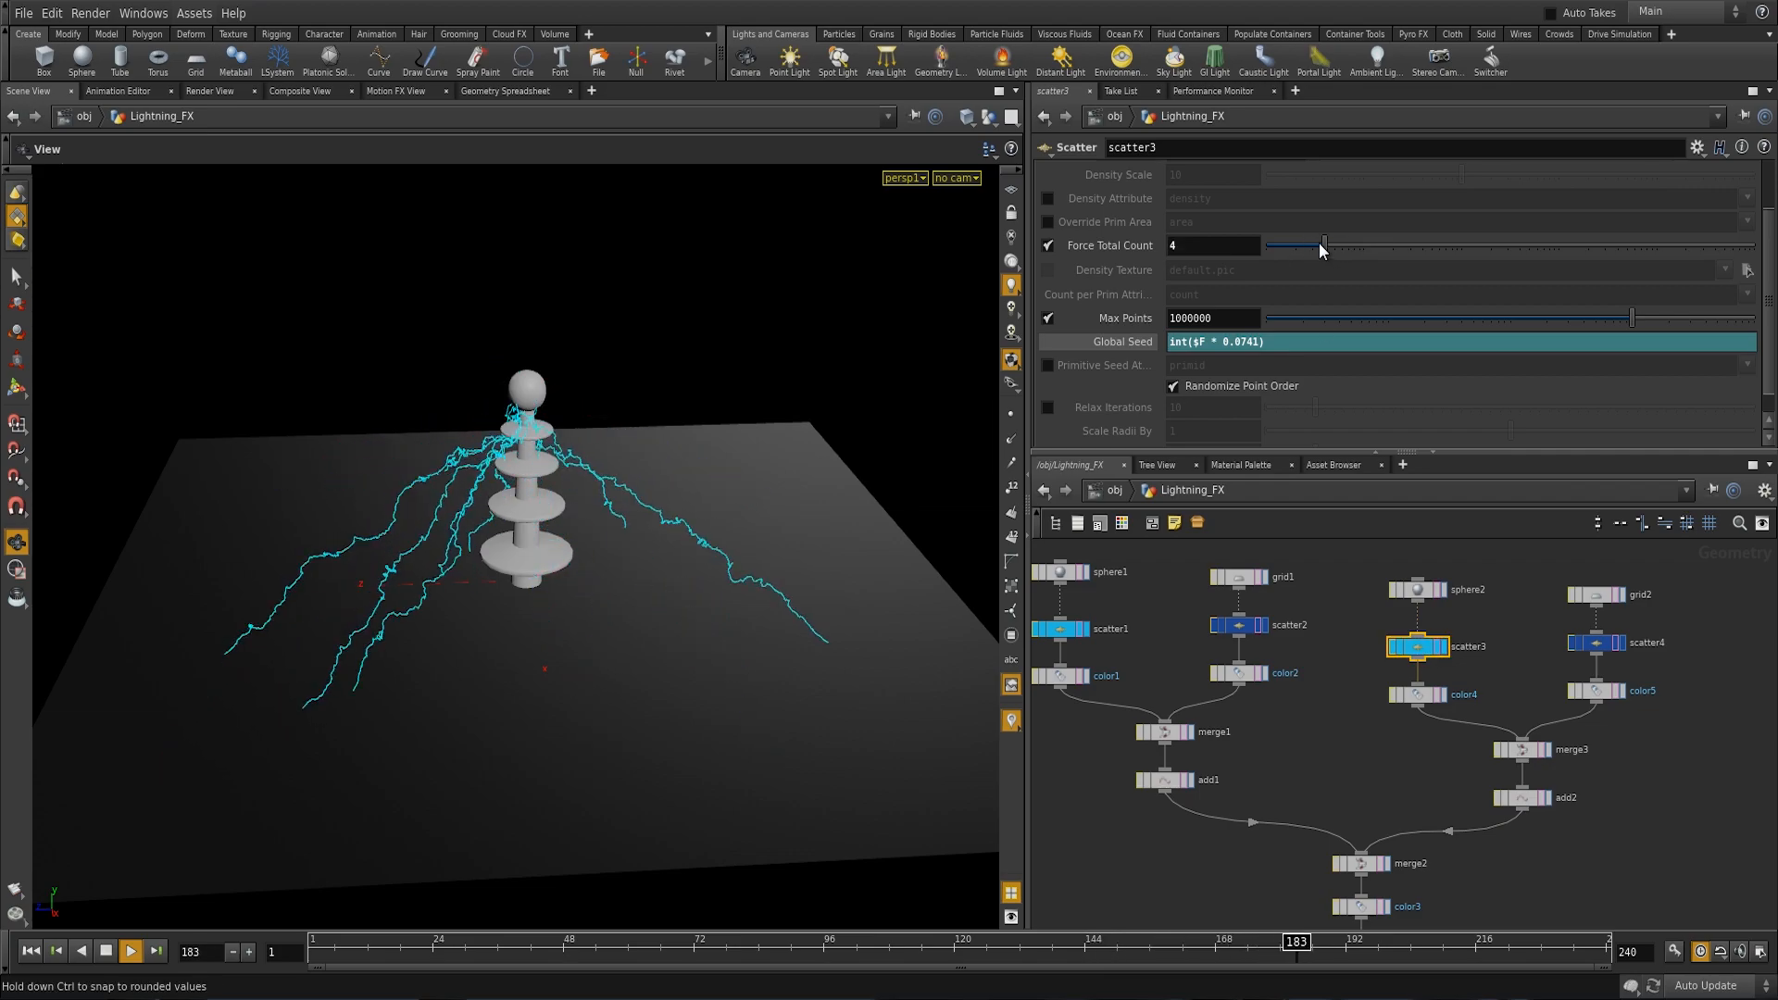
pyautogui.moveTo(575, 615)
pyautogui.mouseDown()
pyautogui.moveTo(626, 599)
pyautogui.moveTo(575, 643)
pyautogui.moveTo(544, 626)
pyautogui.mouseUp()
# Step: Check the bolts in the opening frames and add an offset to scatter3's Global Seed: int($F * 0.0741 + 42)
pyautogui.moveTo(486, 956); pyautogui.dragTo(326, 974)
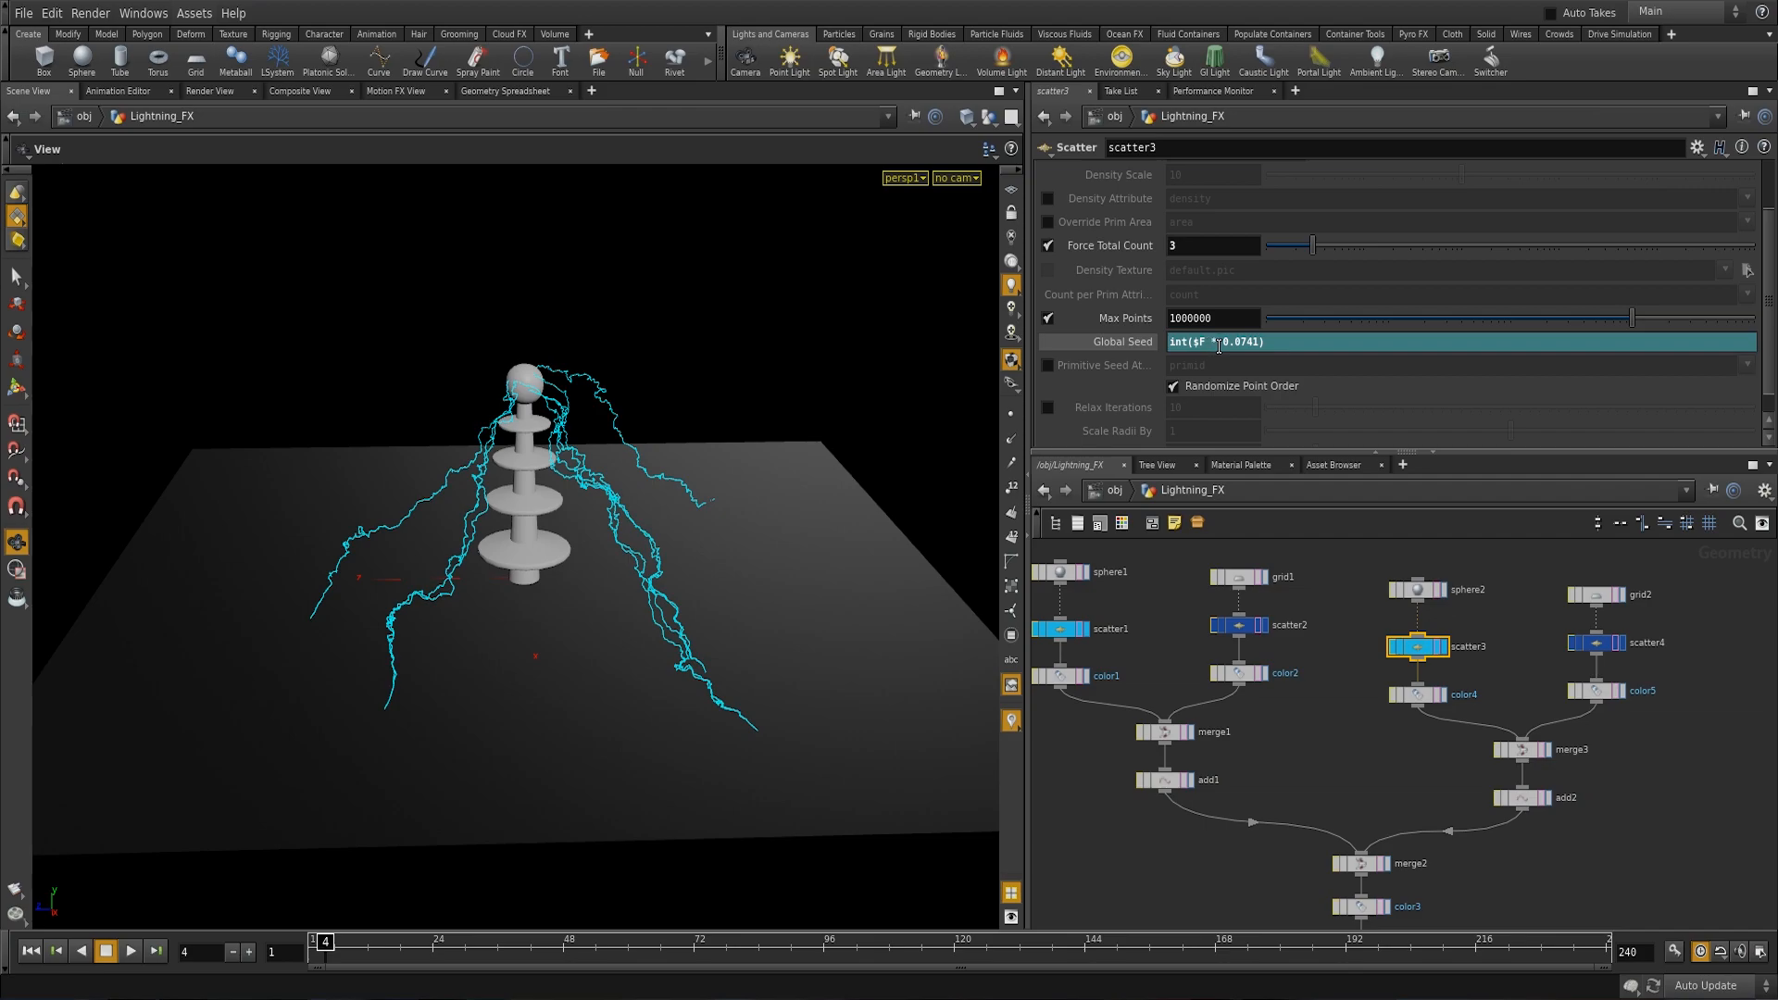
pyautogui.moveTo(316, 944)
pyautogui.mouseDown()
pyautogui.moveTo(366, 959)
pyautogui.moveTo(314, 956)
pyautogui.moveTo(335, 961)
pyautogui.mouseUp()
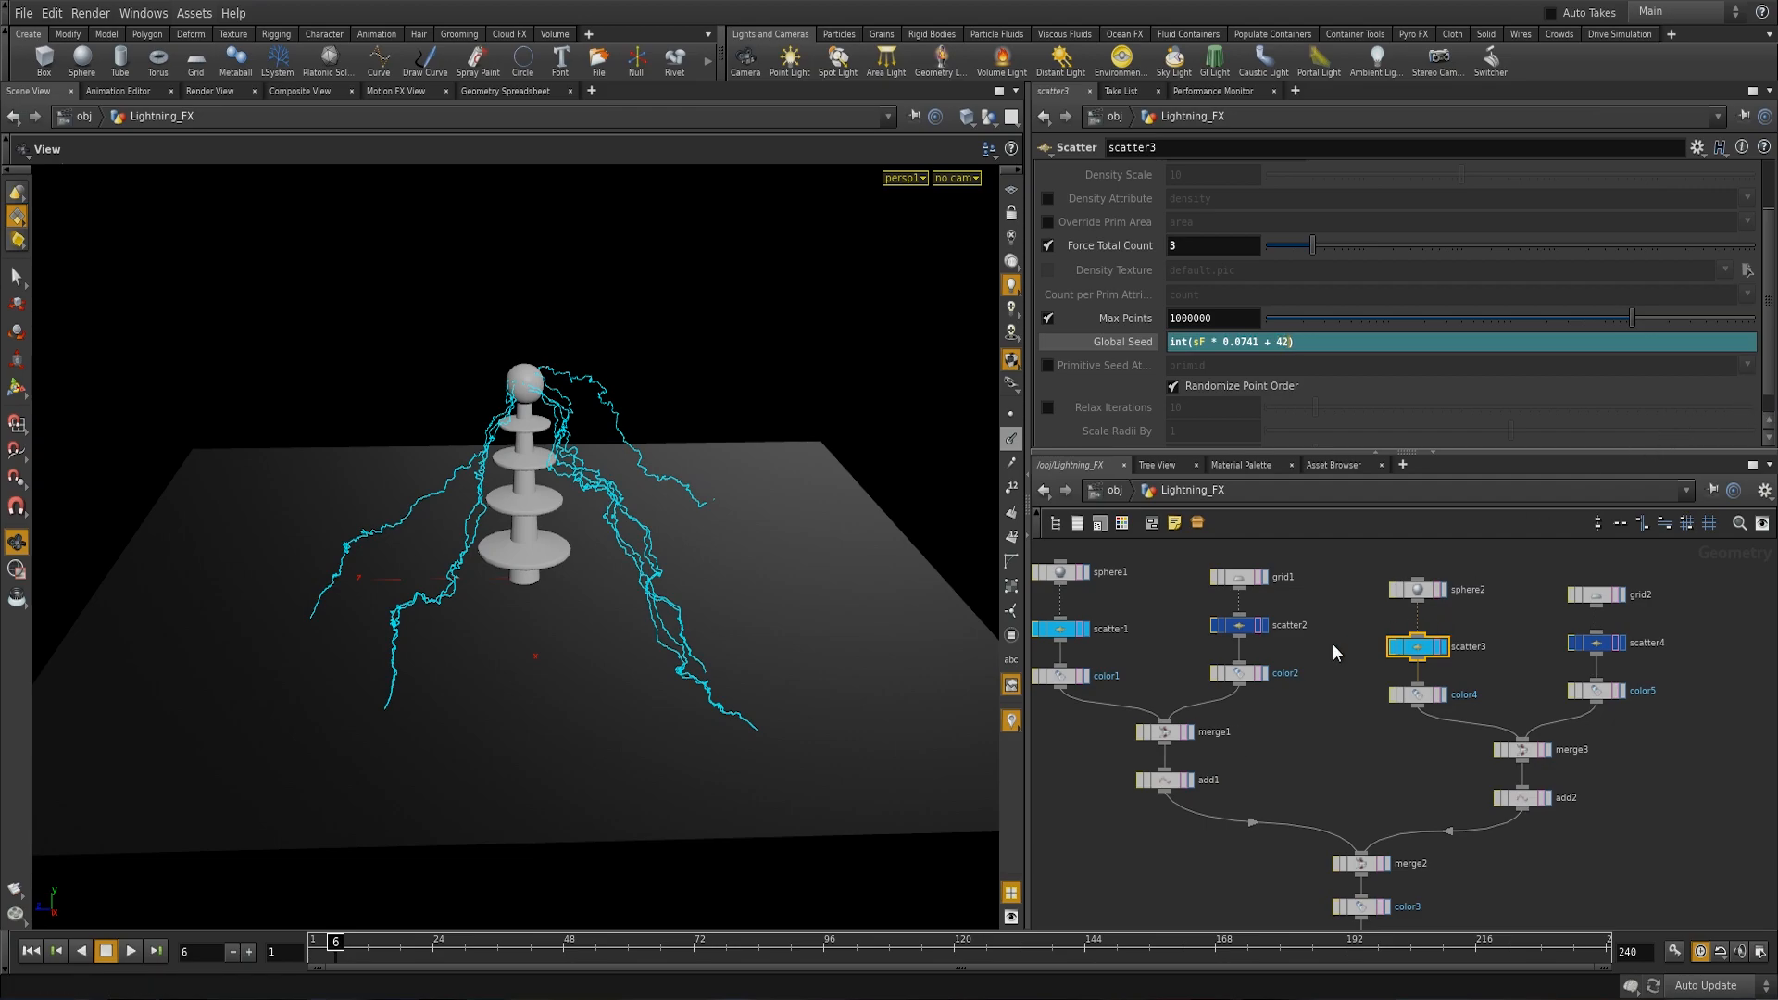
pyautogui.moveTo(703, 824); pyautogui.dragTo(349, 837)
# Step: Play and scrub the animation to check that the two sets of bolts differ with the offset seed
pyautogui.click(131, 951)
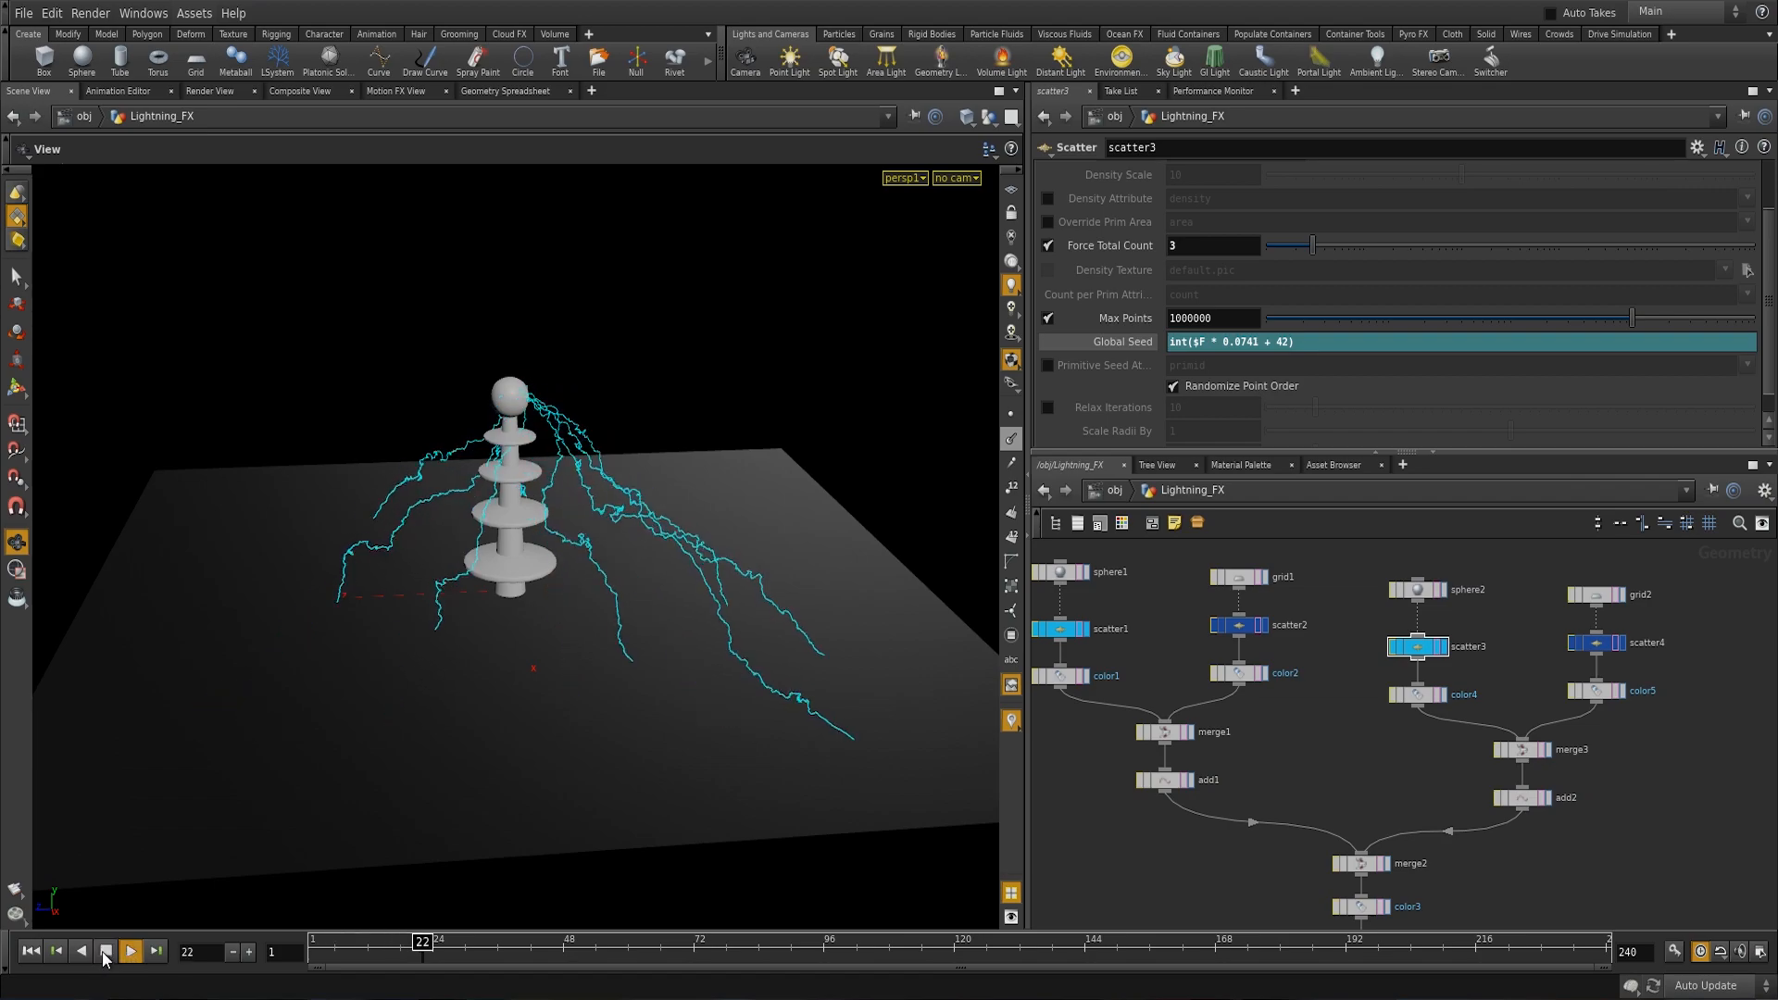
pyautogui.moveTo(298, 837); pyautogui.dragTo(397, 830)
pyautogui.click(357, 948)
pyautogui.moveTo(358, 954); pyautogui.dragTo(398, 990)
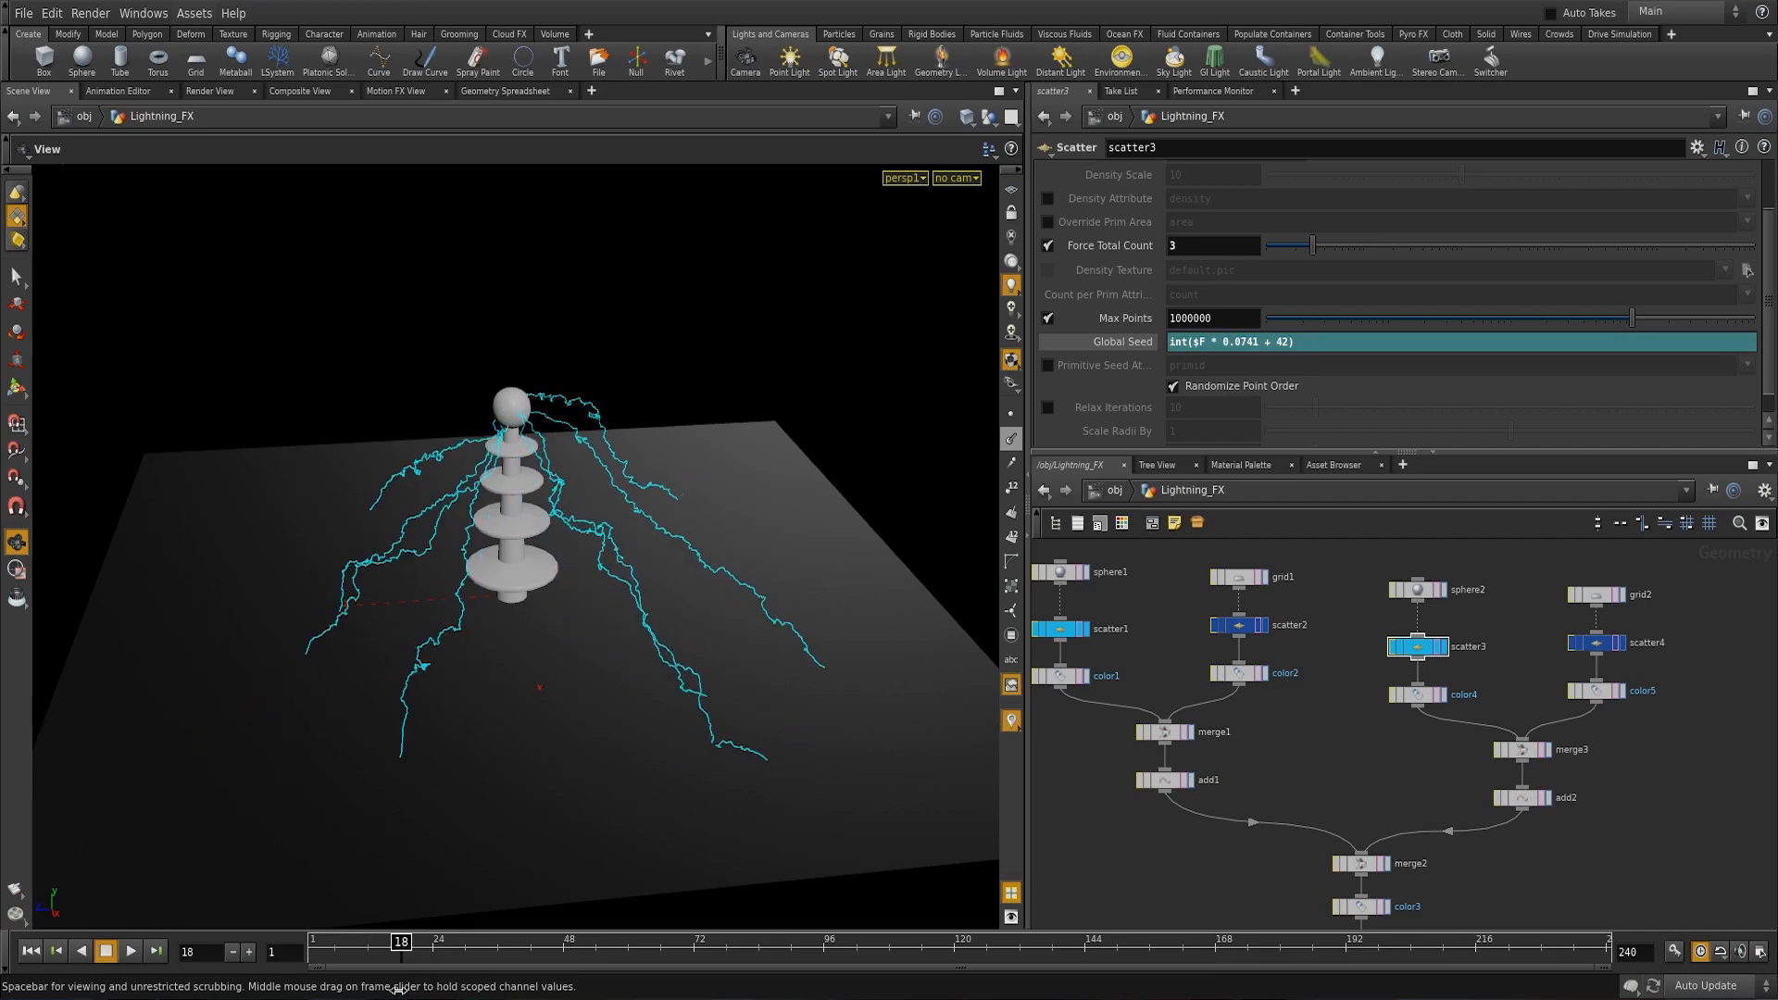
pyautogui.click(130, 951)
pyautogui.moveTo(527, 720)
pyautogui.mouseDown()
pyautogui.moveTo(528, 683)
pyautogui.moveTo(512, 698)
pyautogui.moveTo(528, 722)
pyautogui.moveTo(512, 707)
pyautogui.mouseUp()
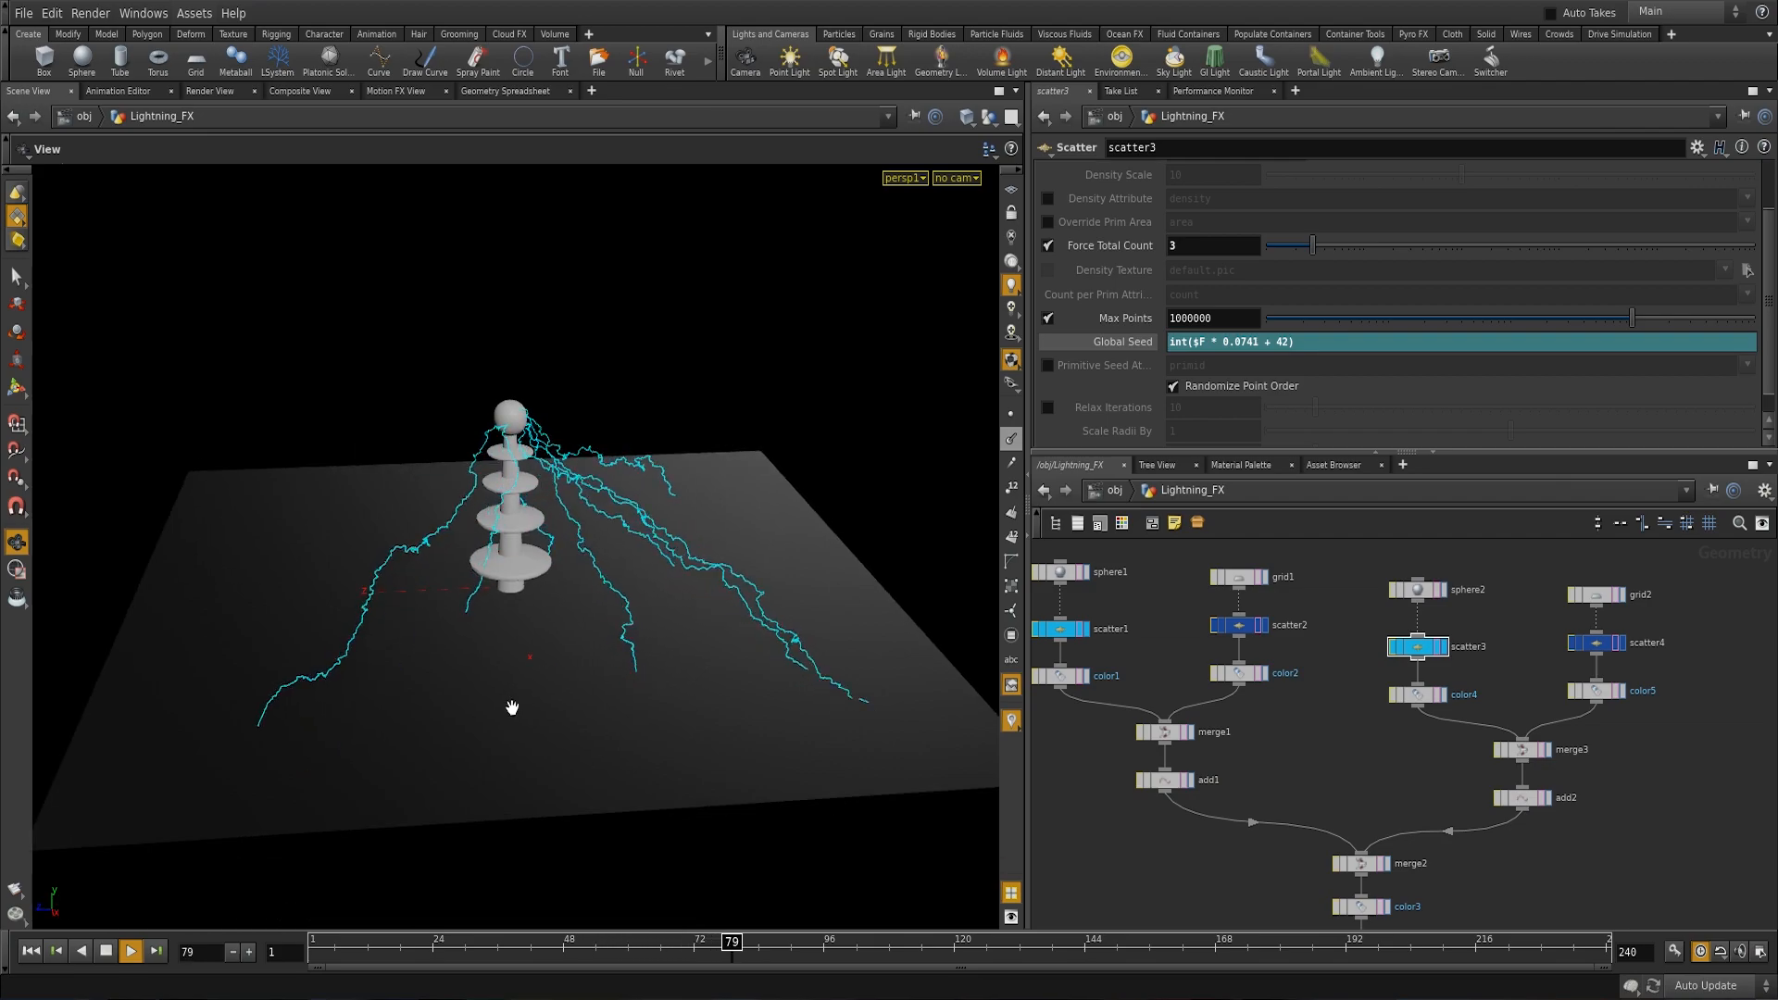
# Step: Select the duplicated branch from sphere2 and grid2 down to add2, and view the playing bolts from other angles
pyautogui.moveTo(1444, 753); pyautogui.dragTo(1381, 728, button='right')
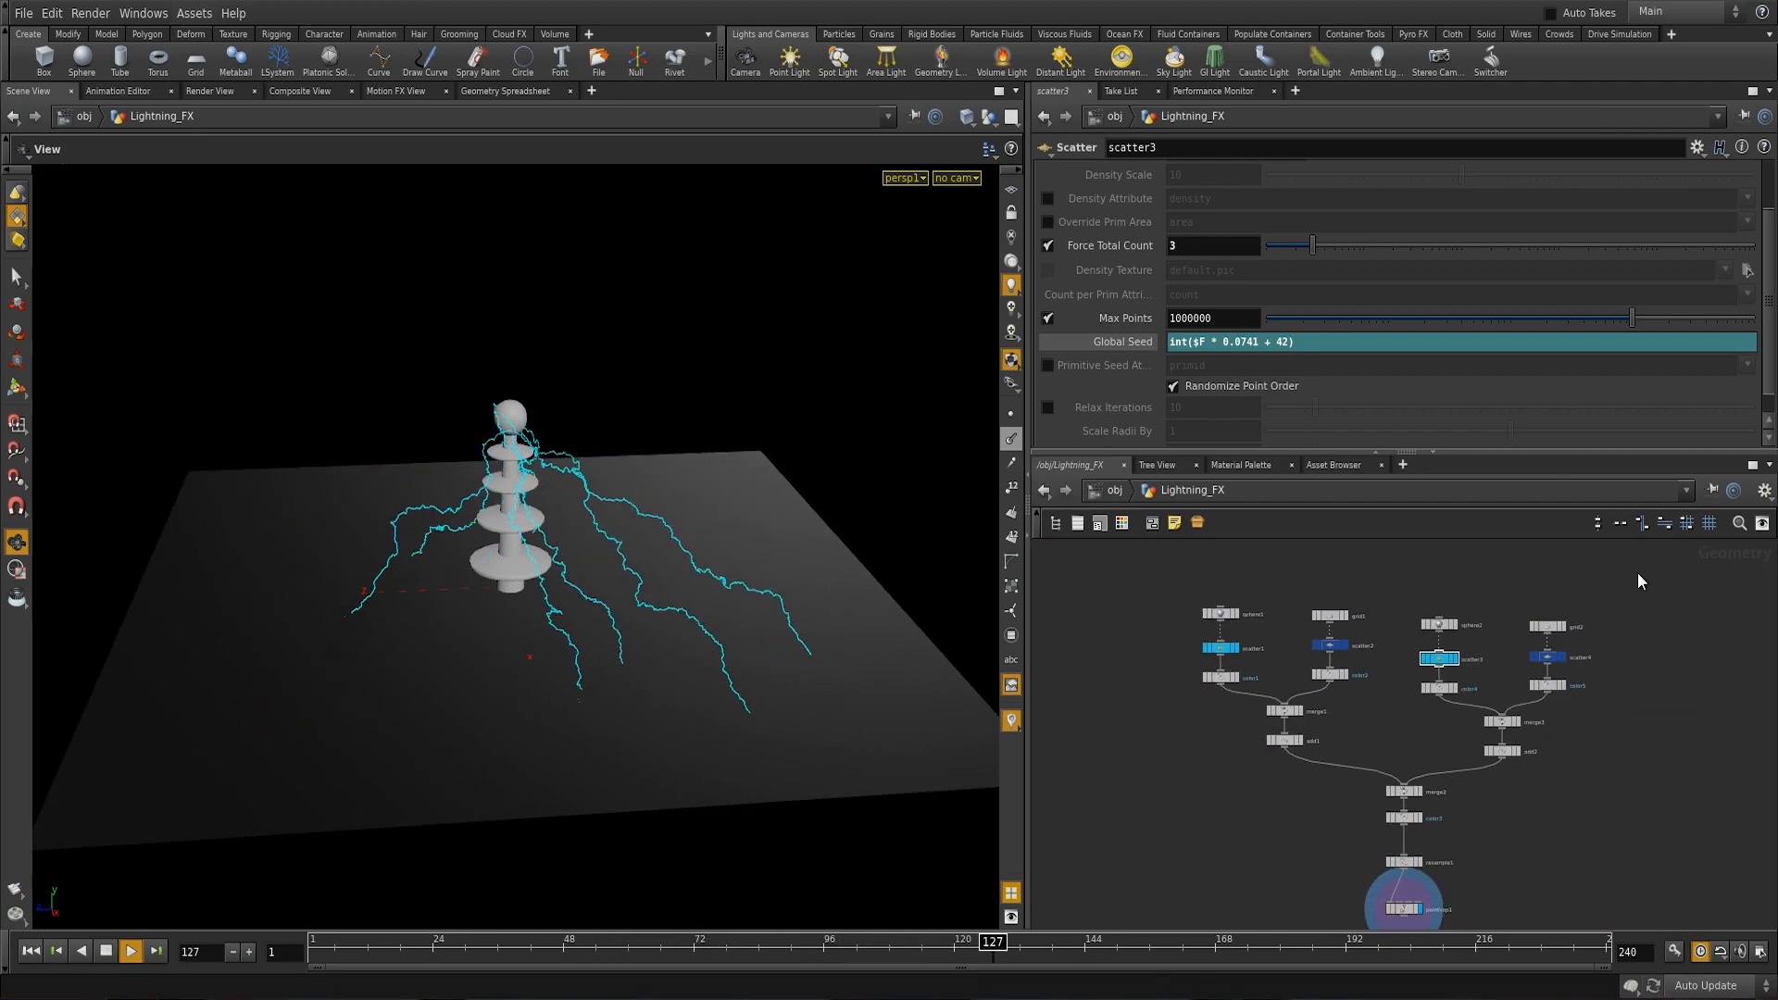
pyautogui.moveTo(1637, 573); pyautogui.dragTo(1409, 772)
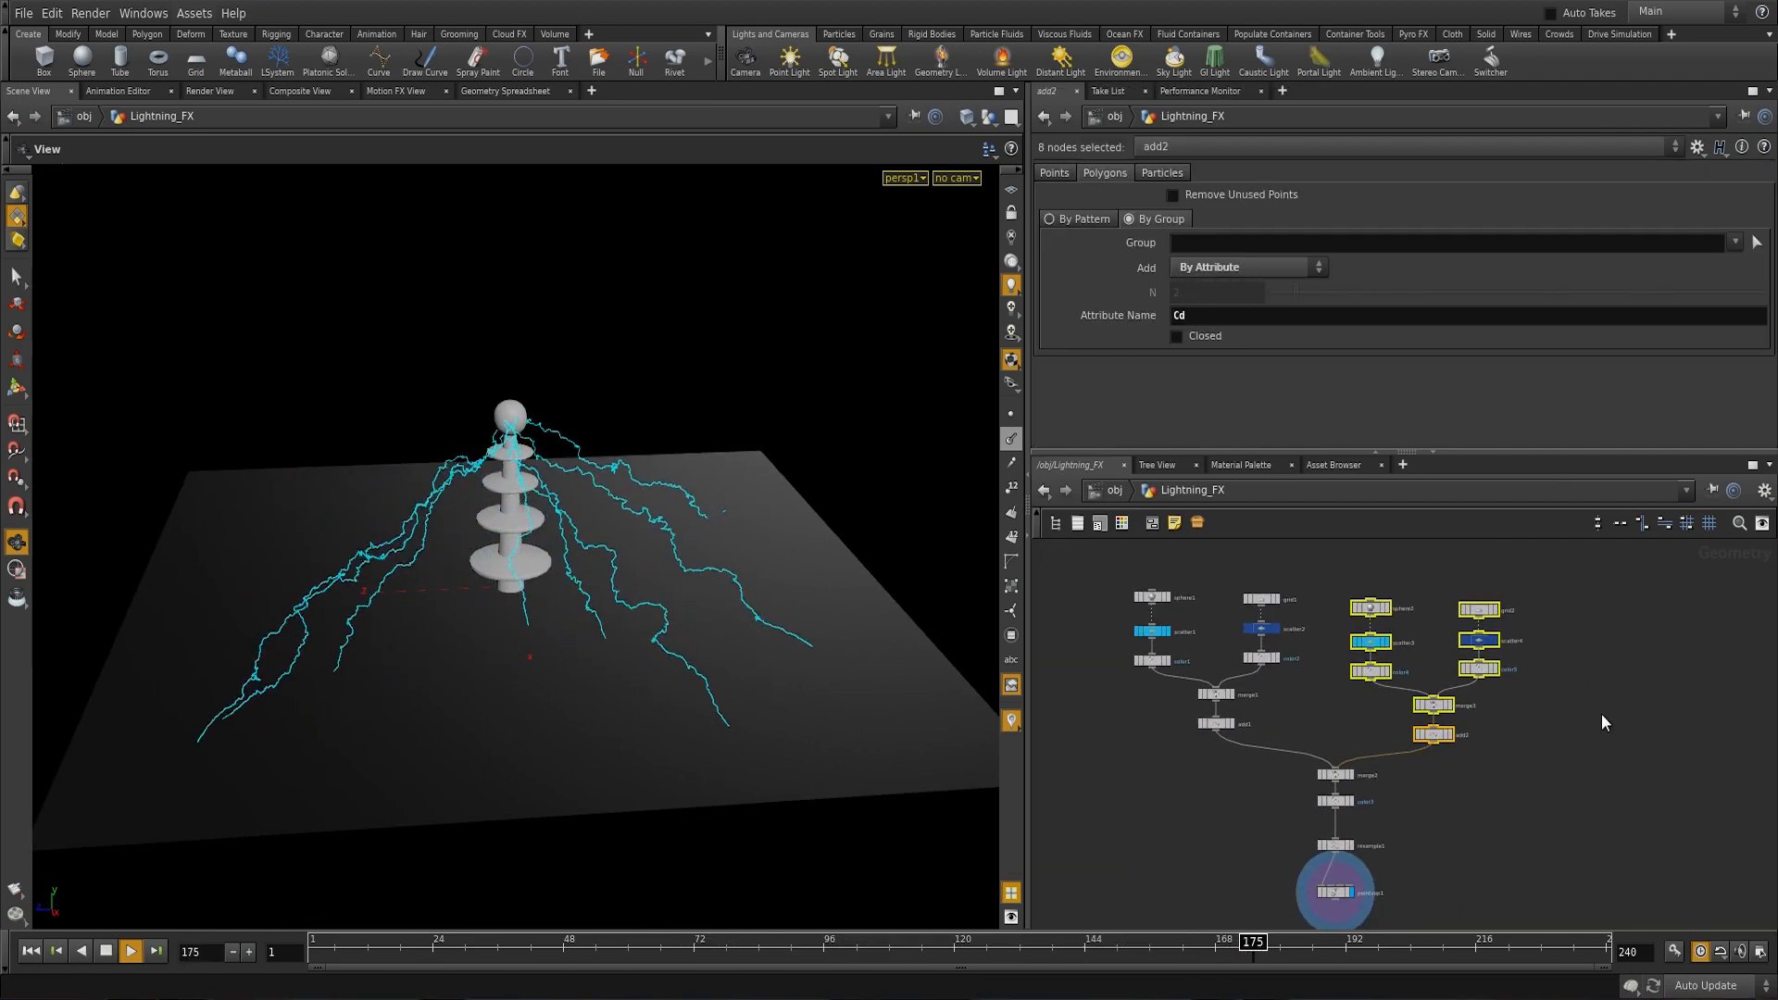
pyautogui.moveTo(1642, 763); pyautogui.dragTo(1594, 754, button='middle')
pyautogui.moveTo(444, 564); pyautogui.dragTo(552, 665)
pyautogui.moveTo(552, 665); pyautogui.dragTo(489, 648, button='middle')
pyautogui.moveTo(489, 649); pyautogui.dragTo(519, 651, button='right')
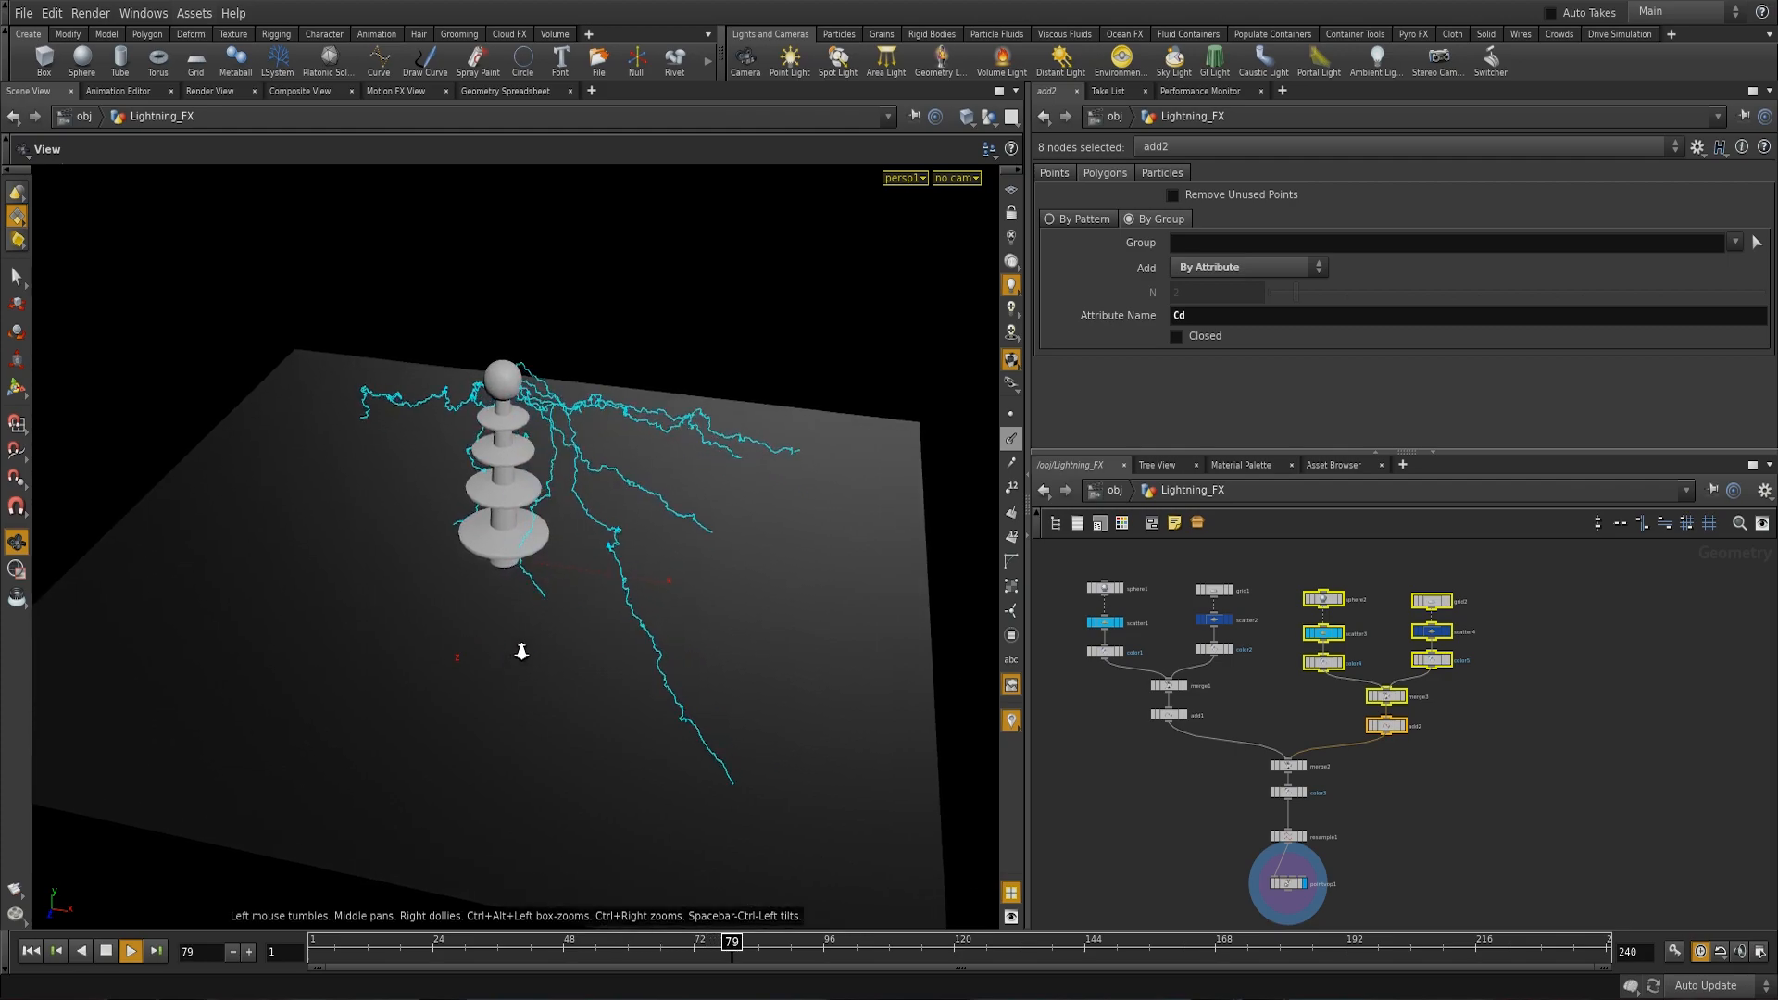
# Step: Stop playback, scrub to frame 30 and delete the selected duplicate bolt branch
pyautogui.click(107, 953)
pyautogui.moveTo(783, 954); pyautogui.dragTo(466, 963)
pyautogui.moveTo(421, 806); pyautogui.dragTo(532, 718)
pyautogui.moveTo(1372, 790); pyautogui.dragTo(1404, 847, button='middle')
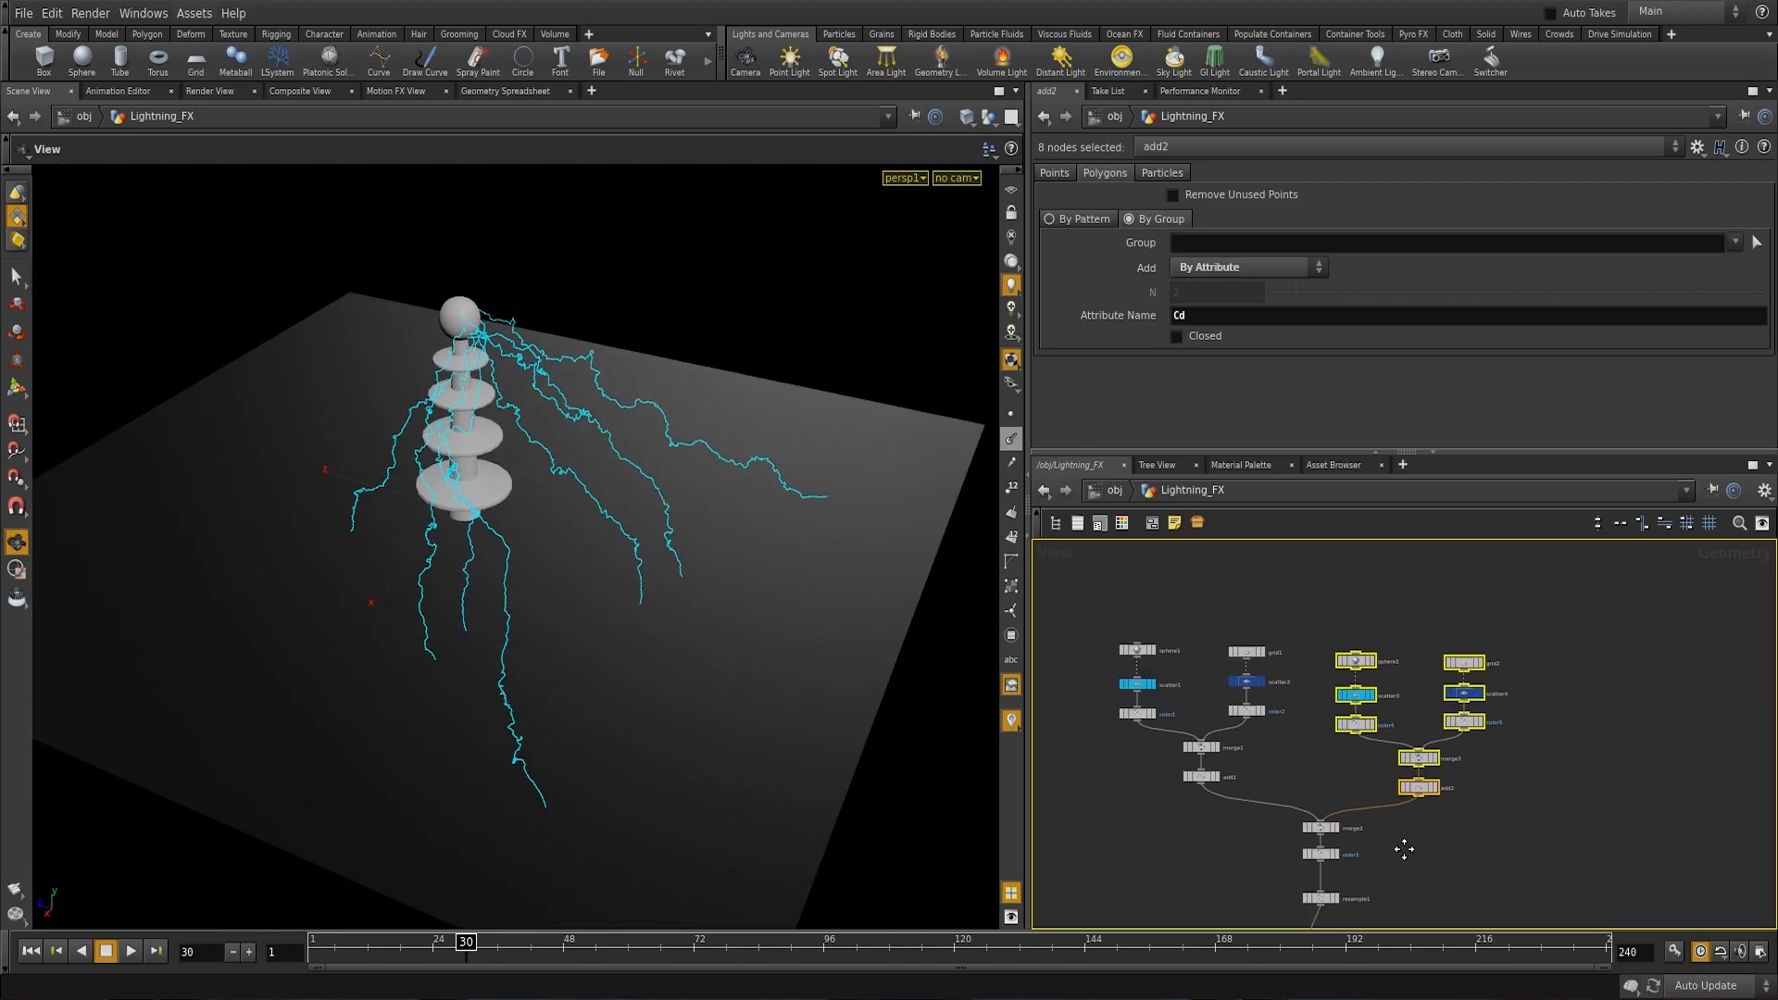
pyautogui.press('Delete')
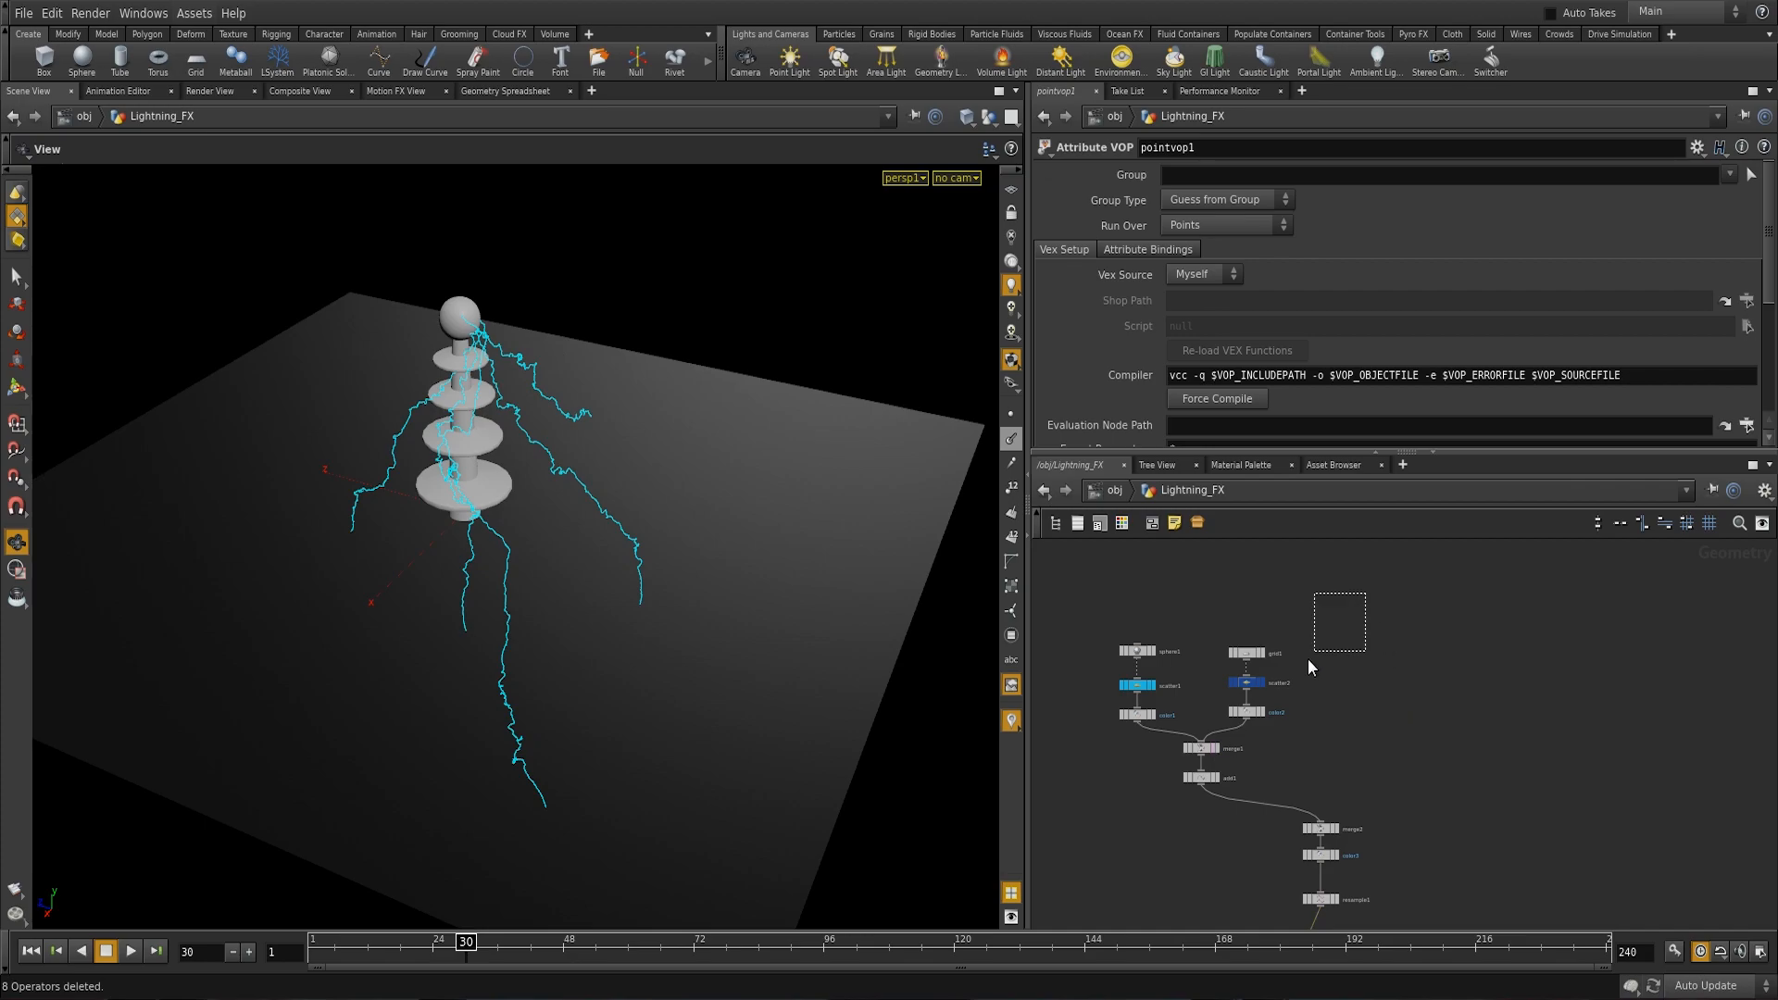
# Step: Lay out the remaining branch nodes in line and add a Copy node beside merge2
pyautogui.moveTo(1309, 662); pyautogui.dragTo(1097, 802)
pyautogui.press('l')
pyautogui.moveTo(1444, 813); pyautogui.dragTo(1356, 801, button='middle')
pyautogui.scroll(5, 1375, 748)
pyautogui.click(1383, 808)
pyautogui.press('Tab')
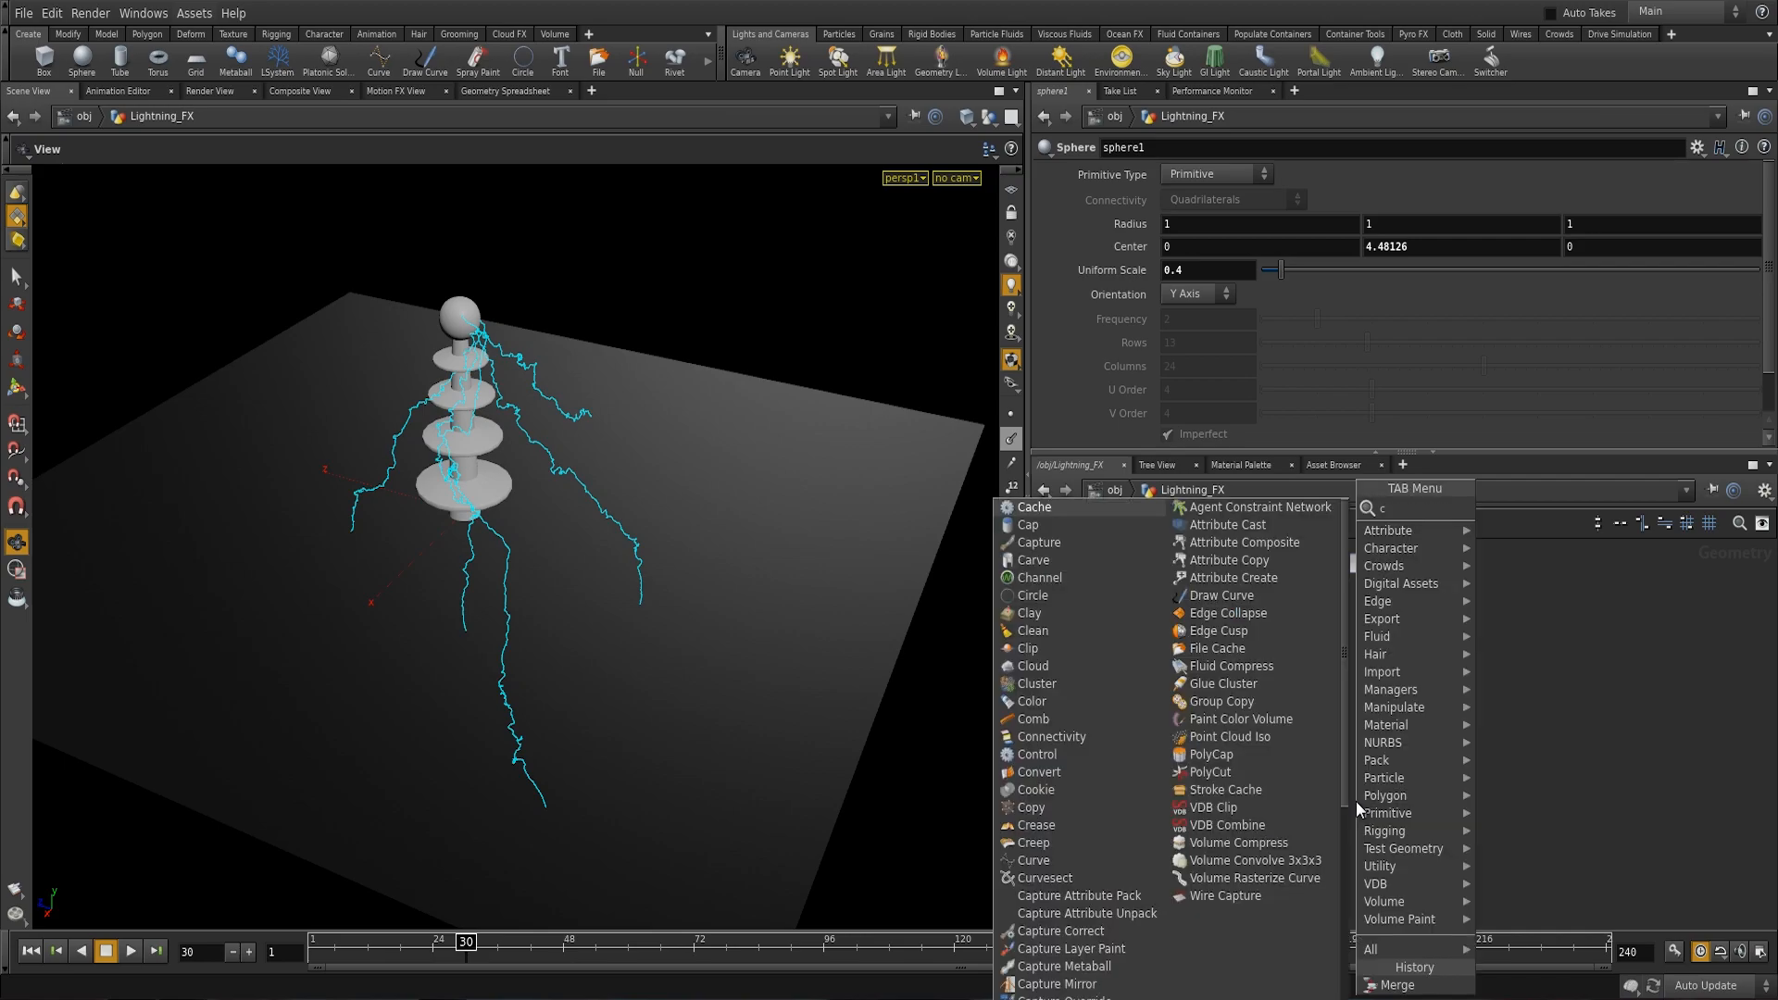
pyautogui.write('cop')
pyautogui.press('Return')
pyautogui.click(1356, 802)
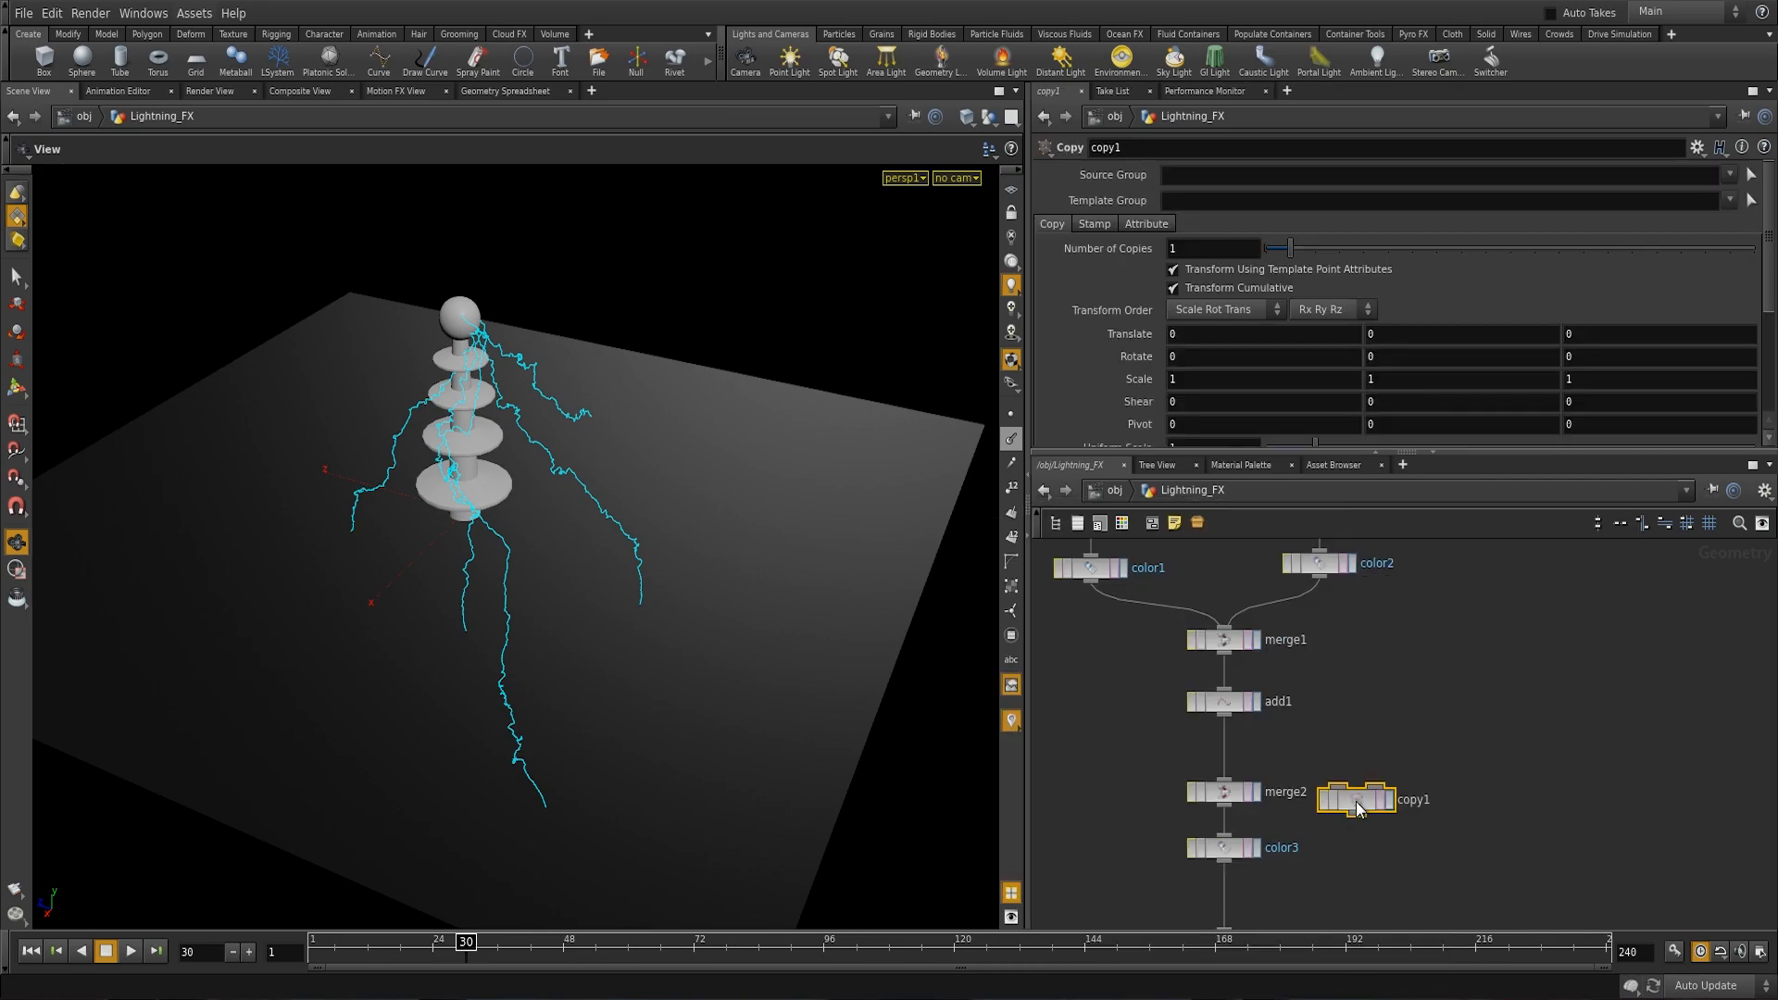
pyautogui.moveTo(1356, 802); pyautogui.dragTo(1400, 766)
pyautogui.moveTo(689, 635); pyautogui.dragTo(730, 619)
pyautogui.moveTo(1313, 878); pyautogui.dragTo(1327, 803, button='middle')
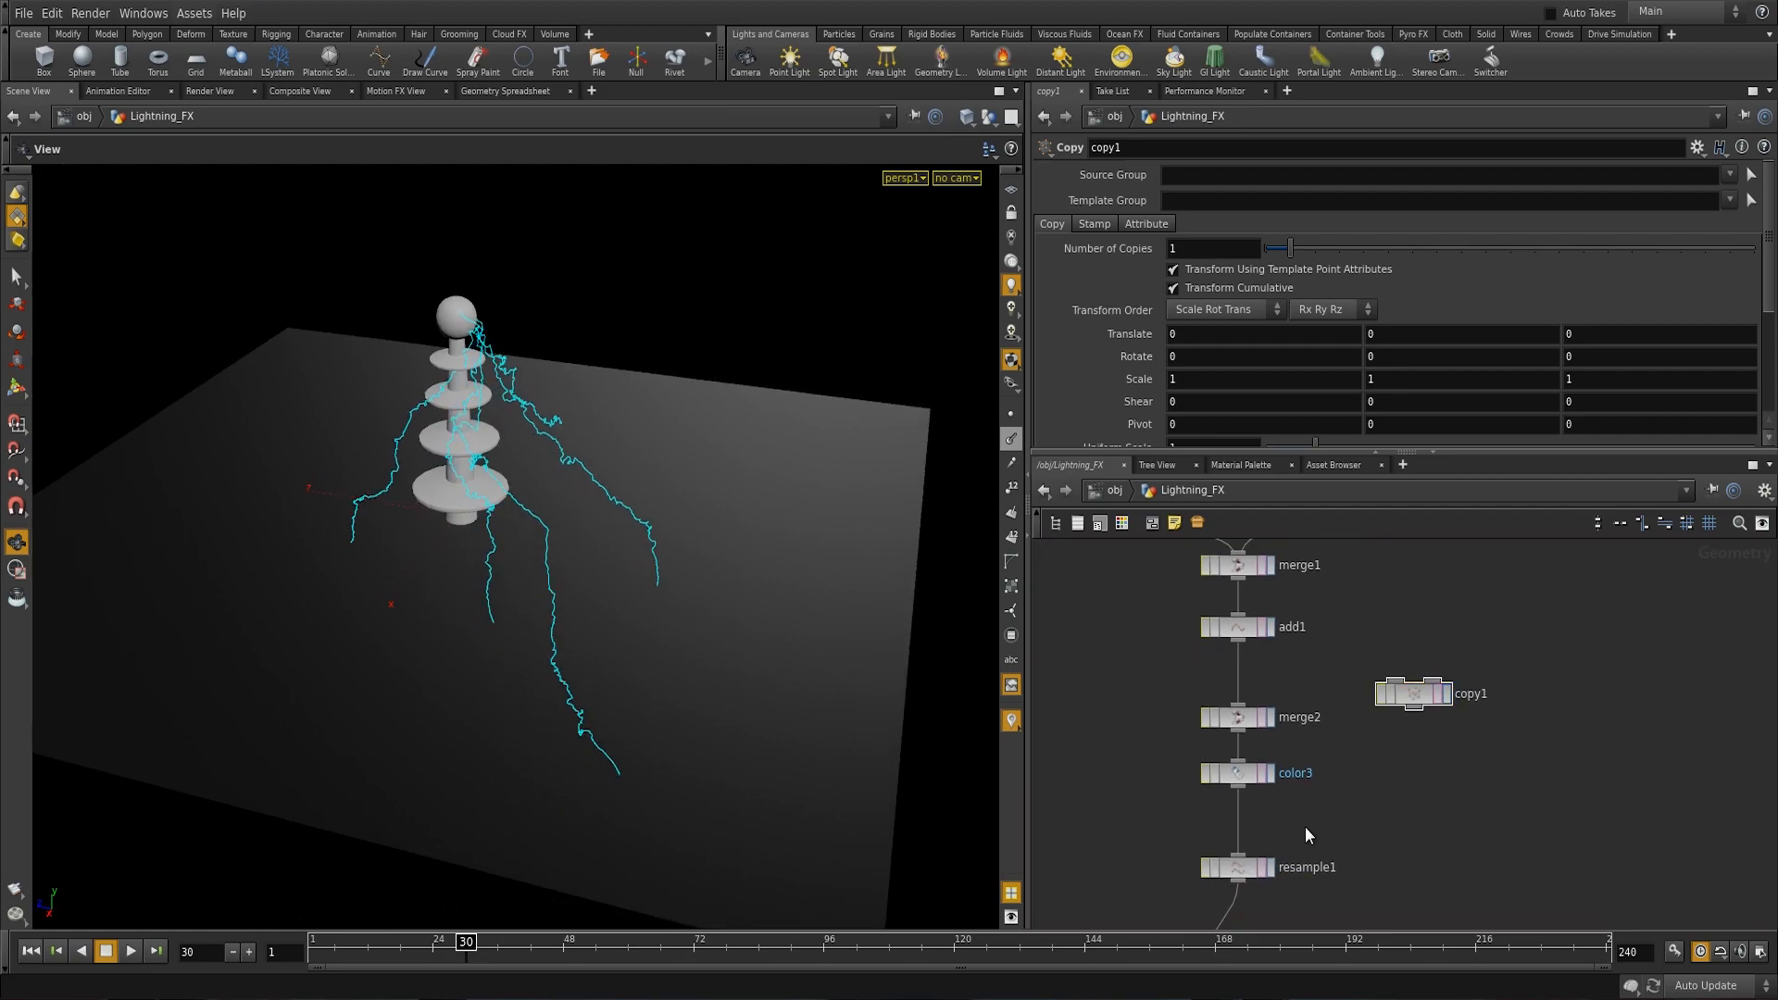
# Step: Delete merge2 and insert copy1 between add1 and color3 in its place
pyautogui.moveTo(1208, 697); pyautogui.dragTo(1239, 735)
pyautogui.click(1458, 836)
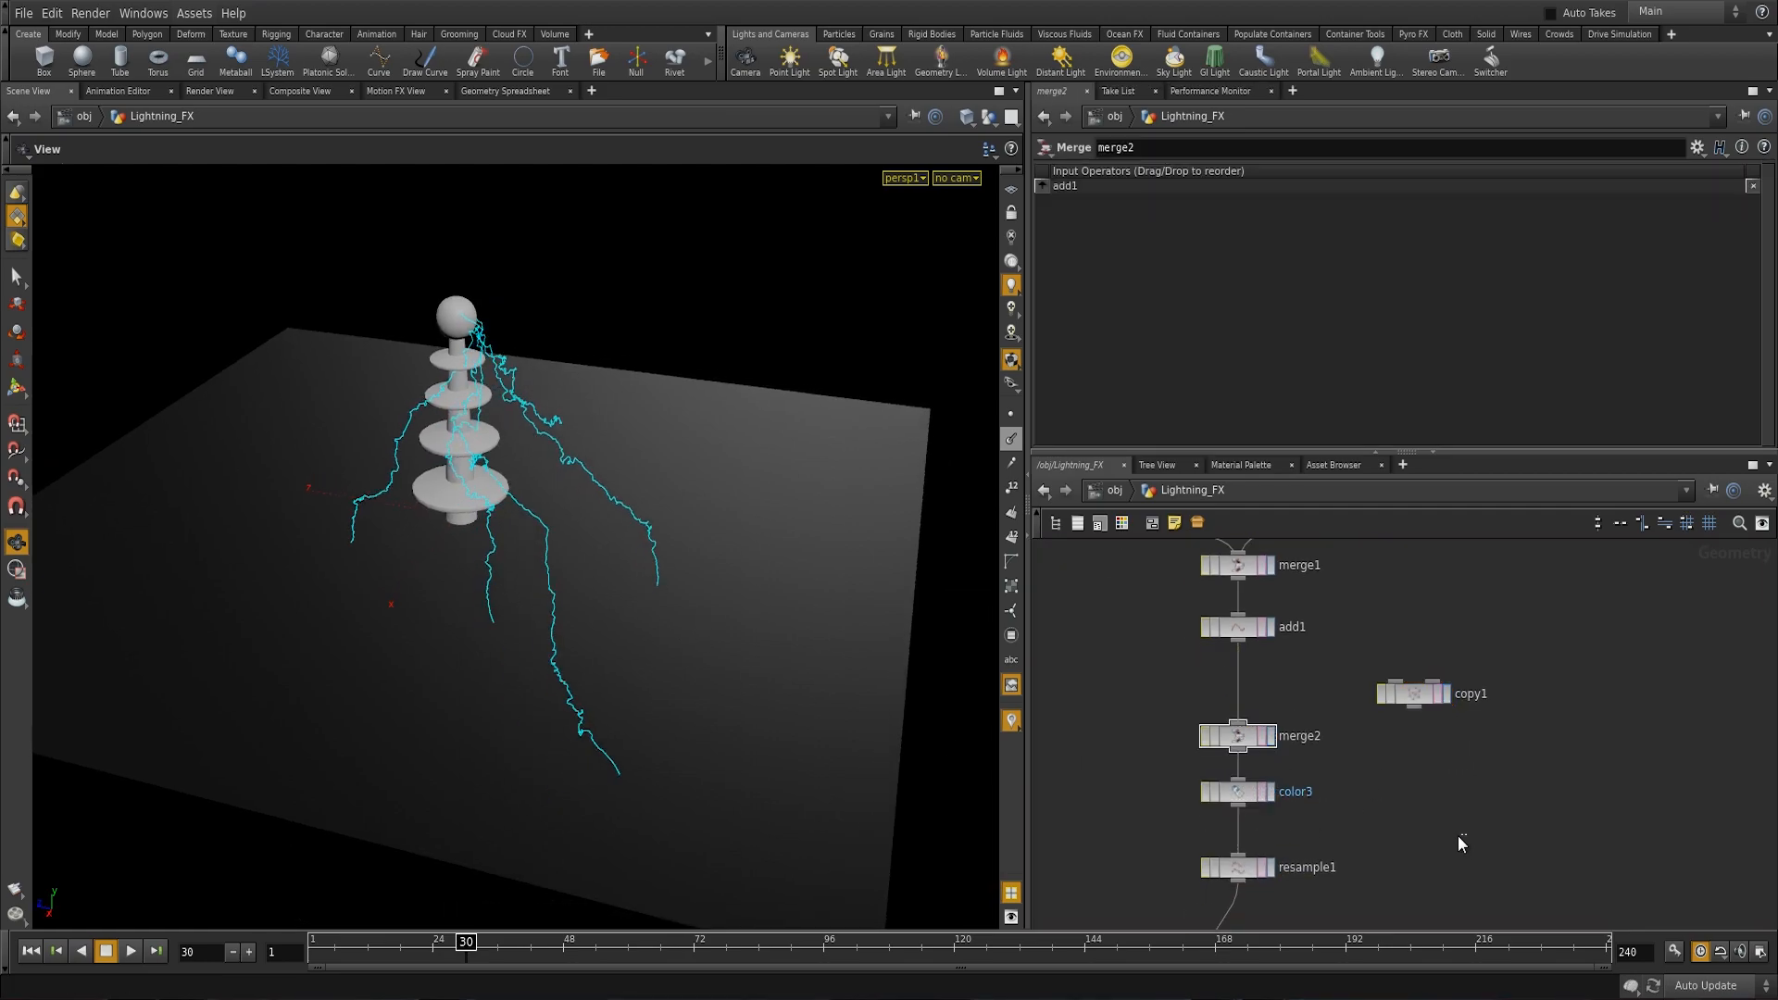
pyautogui.press('Delete')
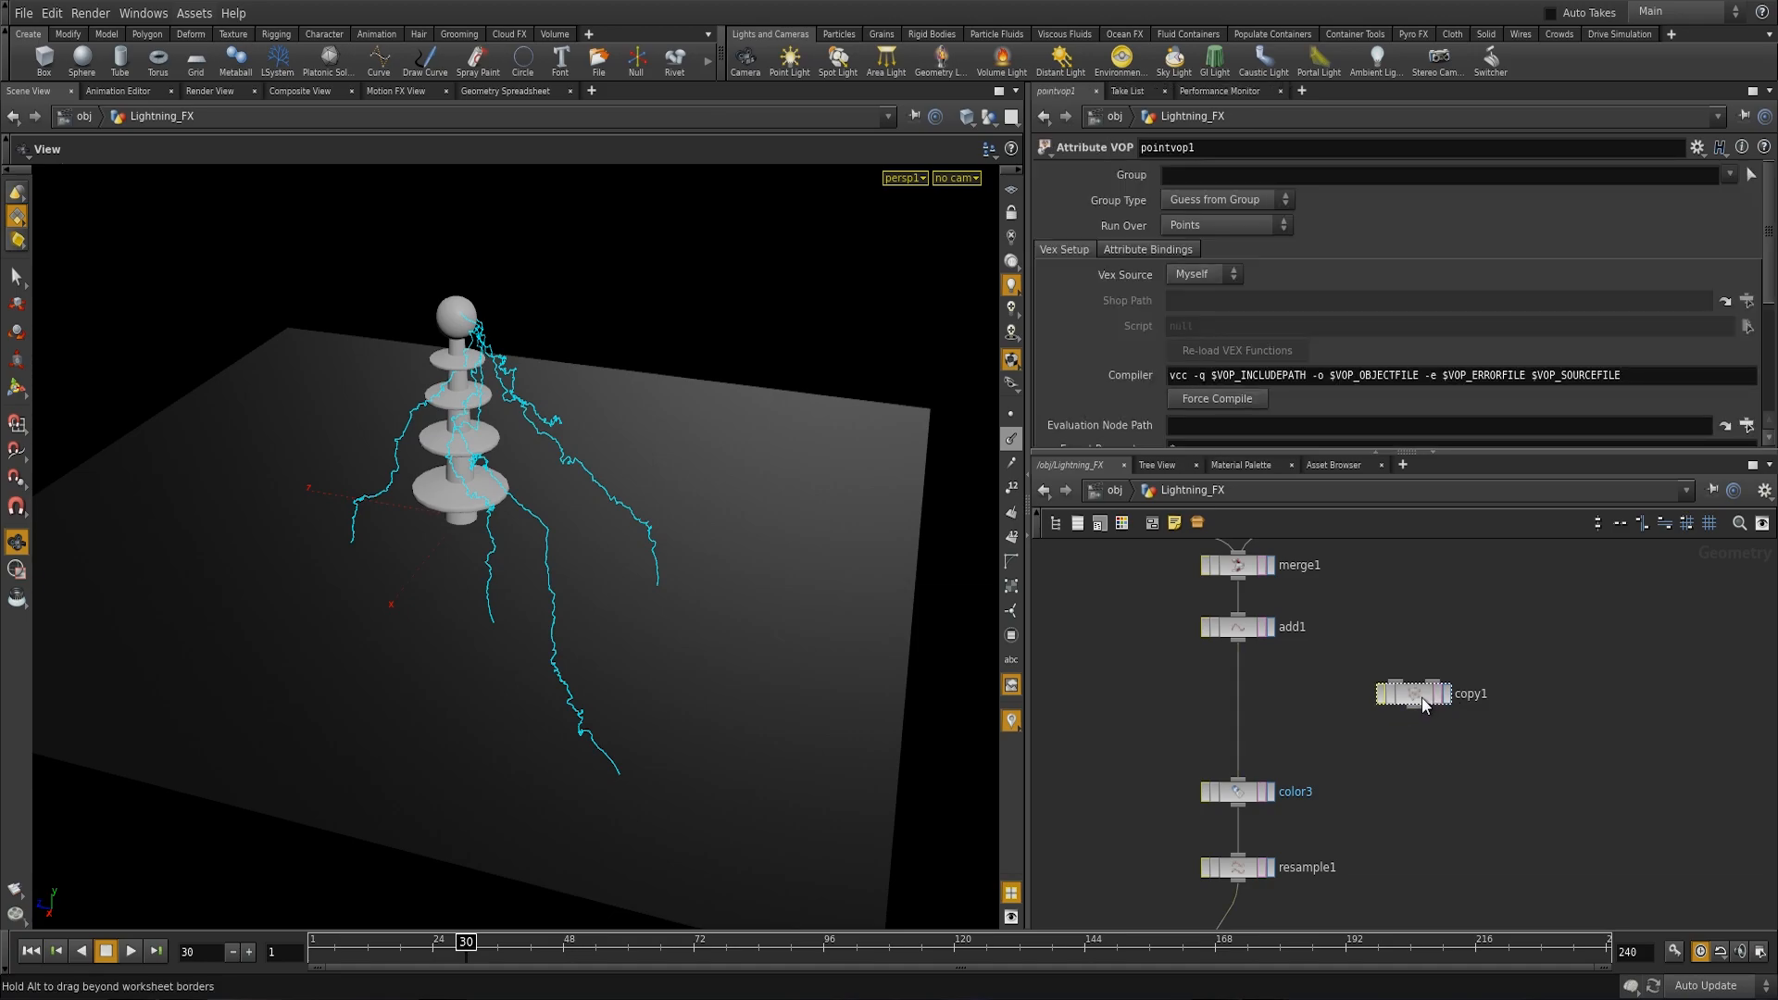
pyautogui.moveTo(1421, 697); pyautogui.dragTo(1239, 721)
pyautogui.click(1238, 721)
# Step: Display copy1's straight bolt lines in the viewport, and return the display to pointvop1
pyautogui.moveTo(624, 696); pyautogui.dragTo(773, 601)
pyautogui.click(1271, 722)
pyautogui.moveTo(526, 651); pyautogui.dragTo(616, 648, button='right')
pyautogui.moveTo(1438, 801); pyautogui.dragTo(1503, 674, button='middle')
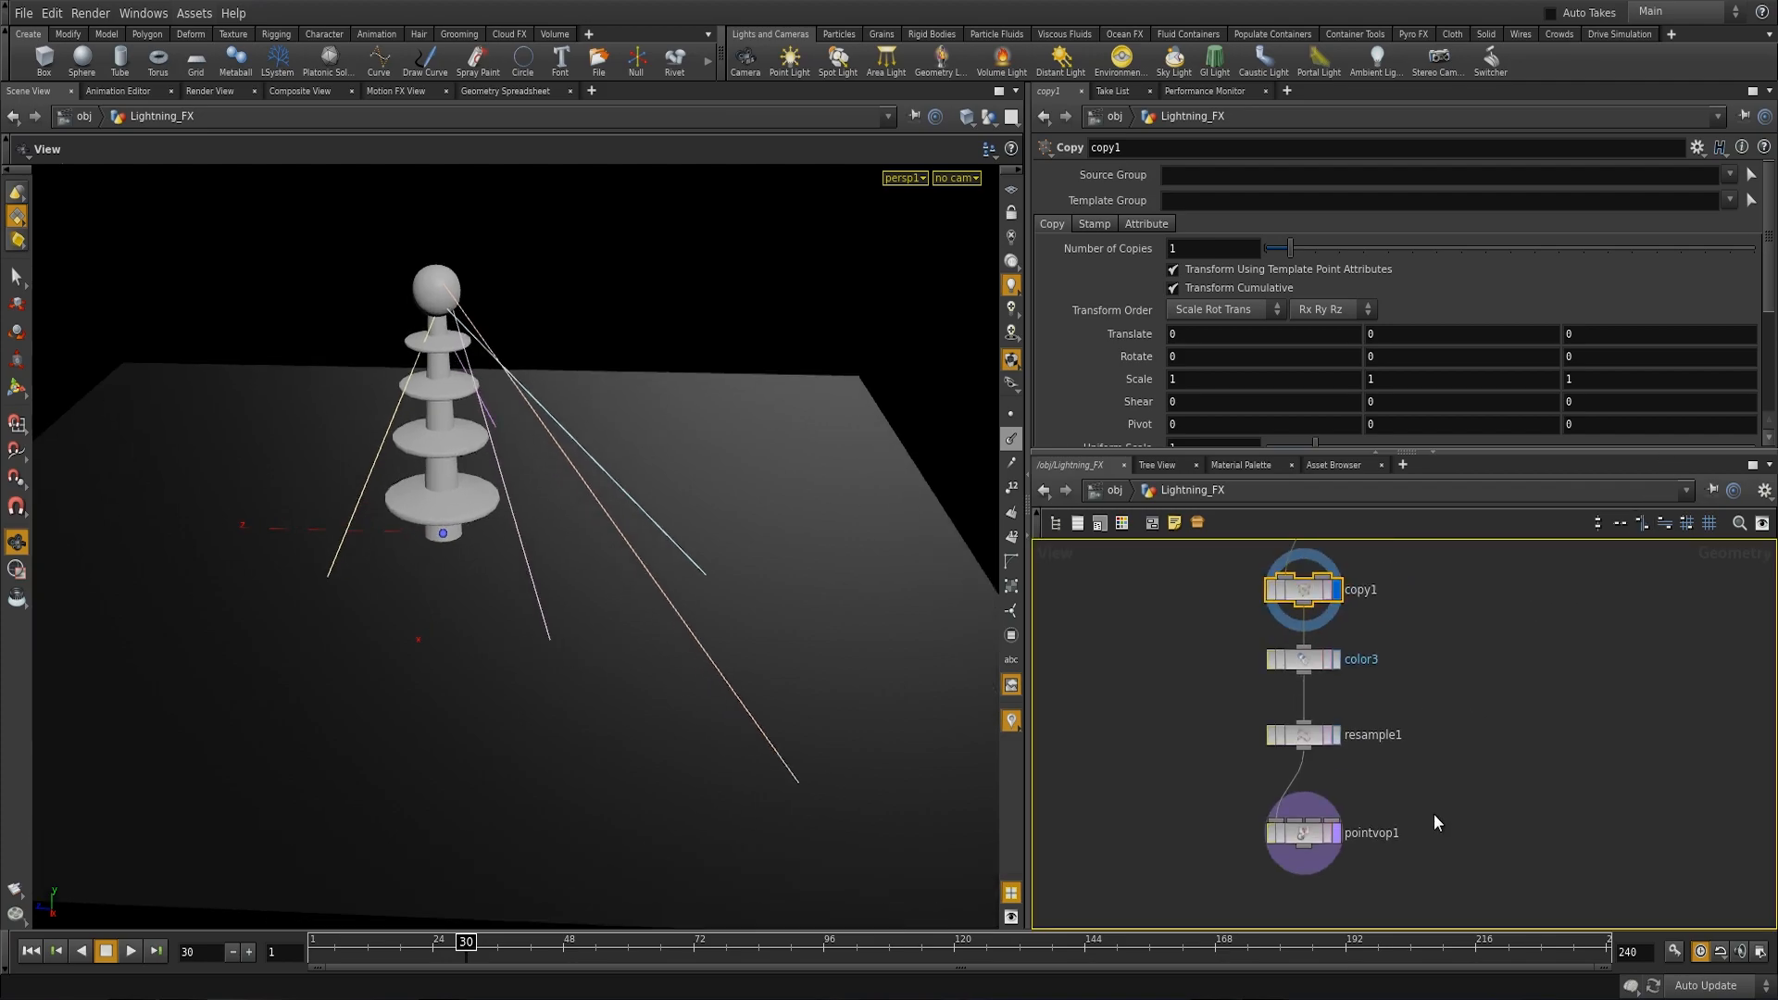
pyautogui.click(1303, 831)
pyautogui.moveTo(1450, 751); pyautogui.dragTo(1441, 918, button='middle')
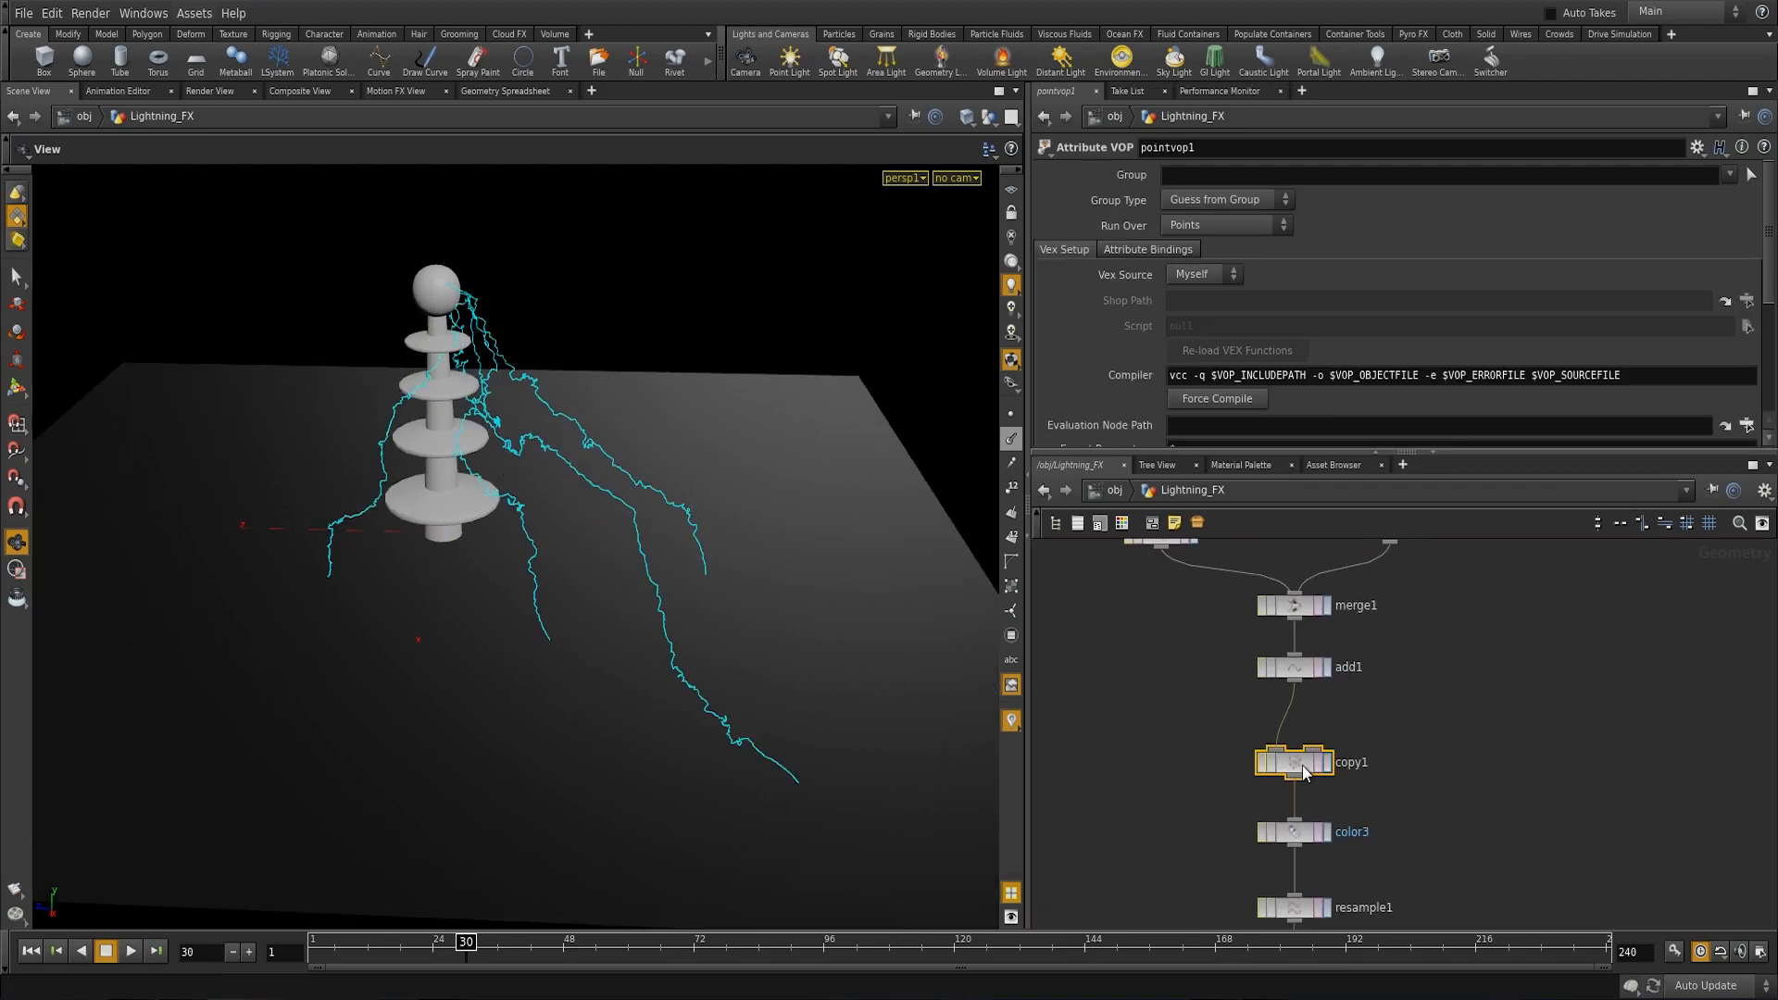
# Step: Set copy1's Number of Copies to 5 and examine the duplicated points in the Geometry Spreadsheet
pyautogui.moveTo(537, 555); pyautogui.dragTo(587, 621, button='middle')
pyautogui.moveTo(587, 620); pyautogui.dragTo(662, 594, button='right')
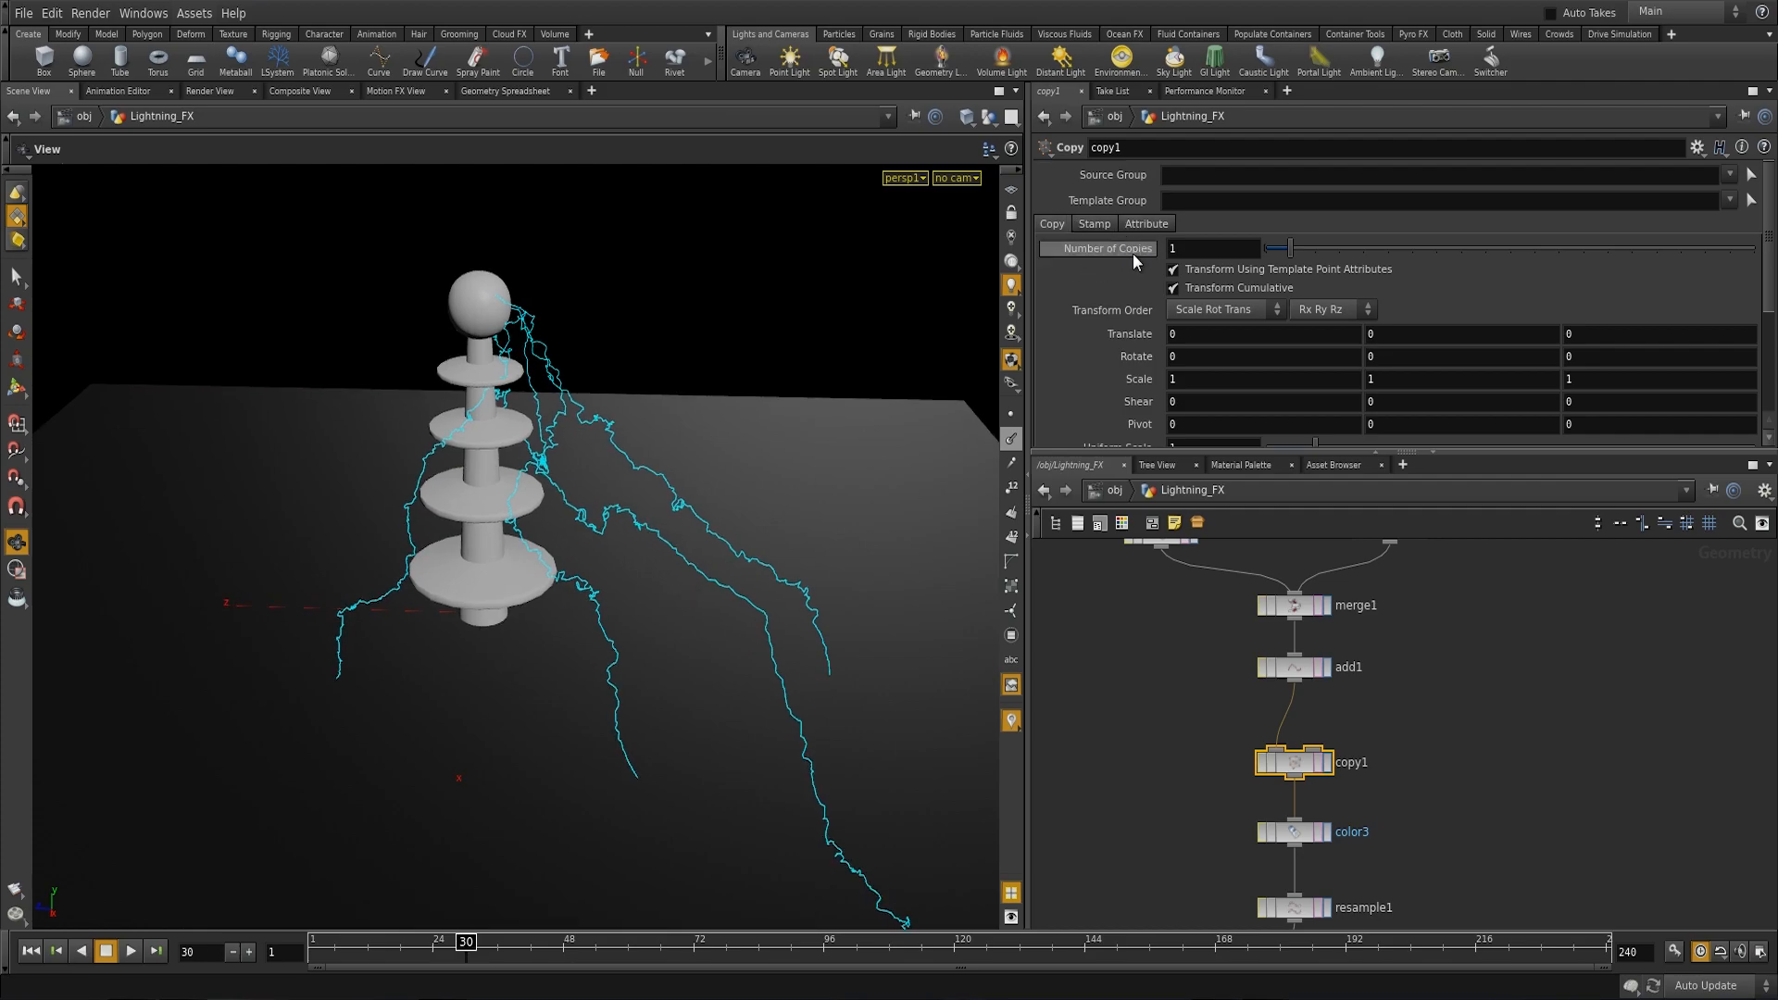
pyautogui.moveTo(611, 492); pyautogui.dragTo(594, 452)
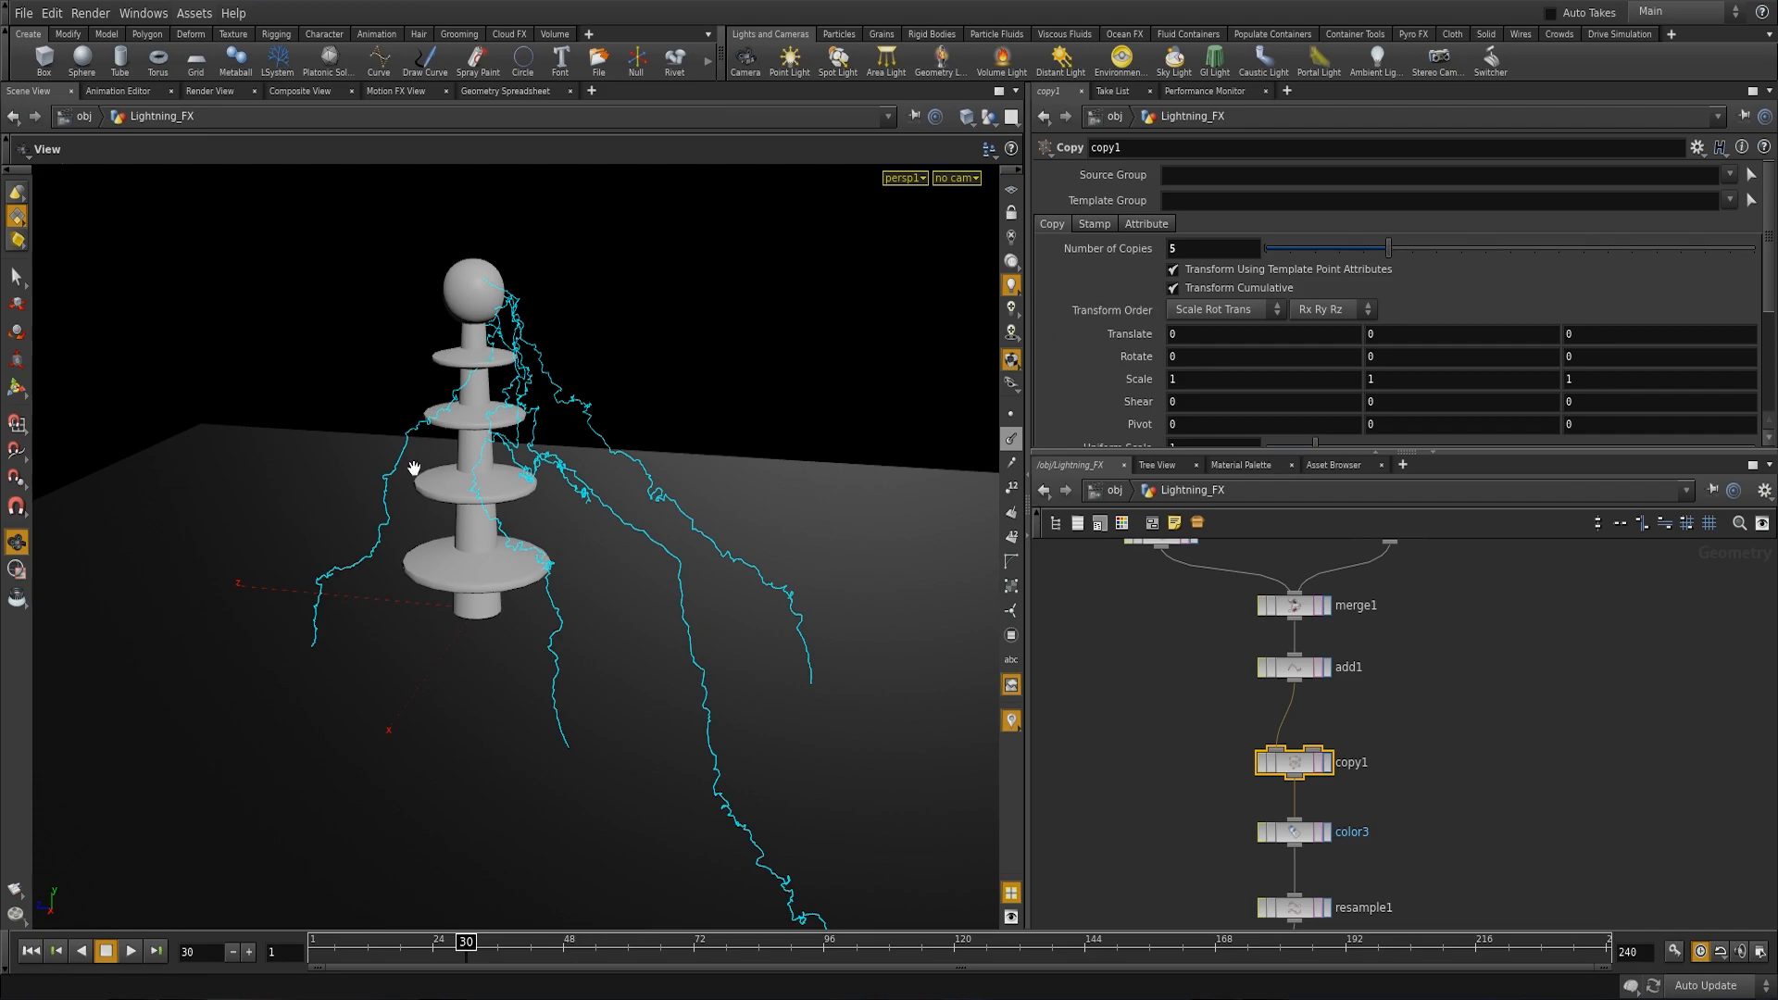
pyautogui.moveTo(687, 563); pyautogui.dragTo(627, 563)
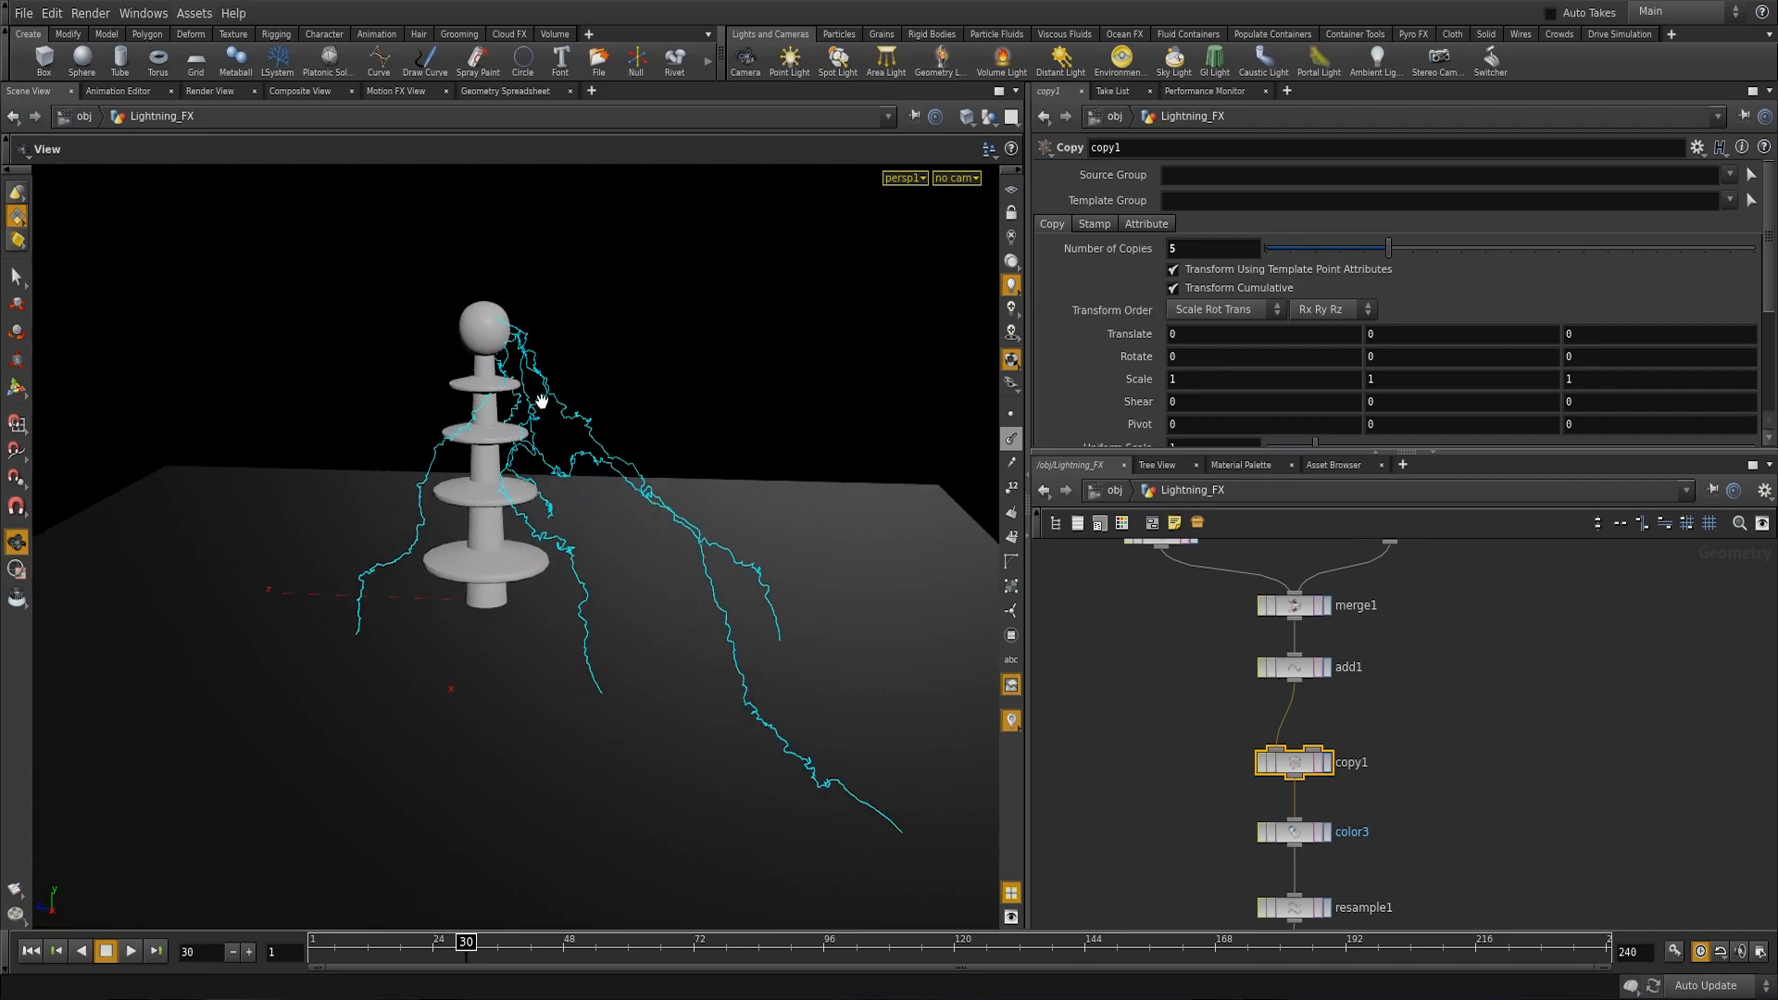
pyautogui.click(505, 90)
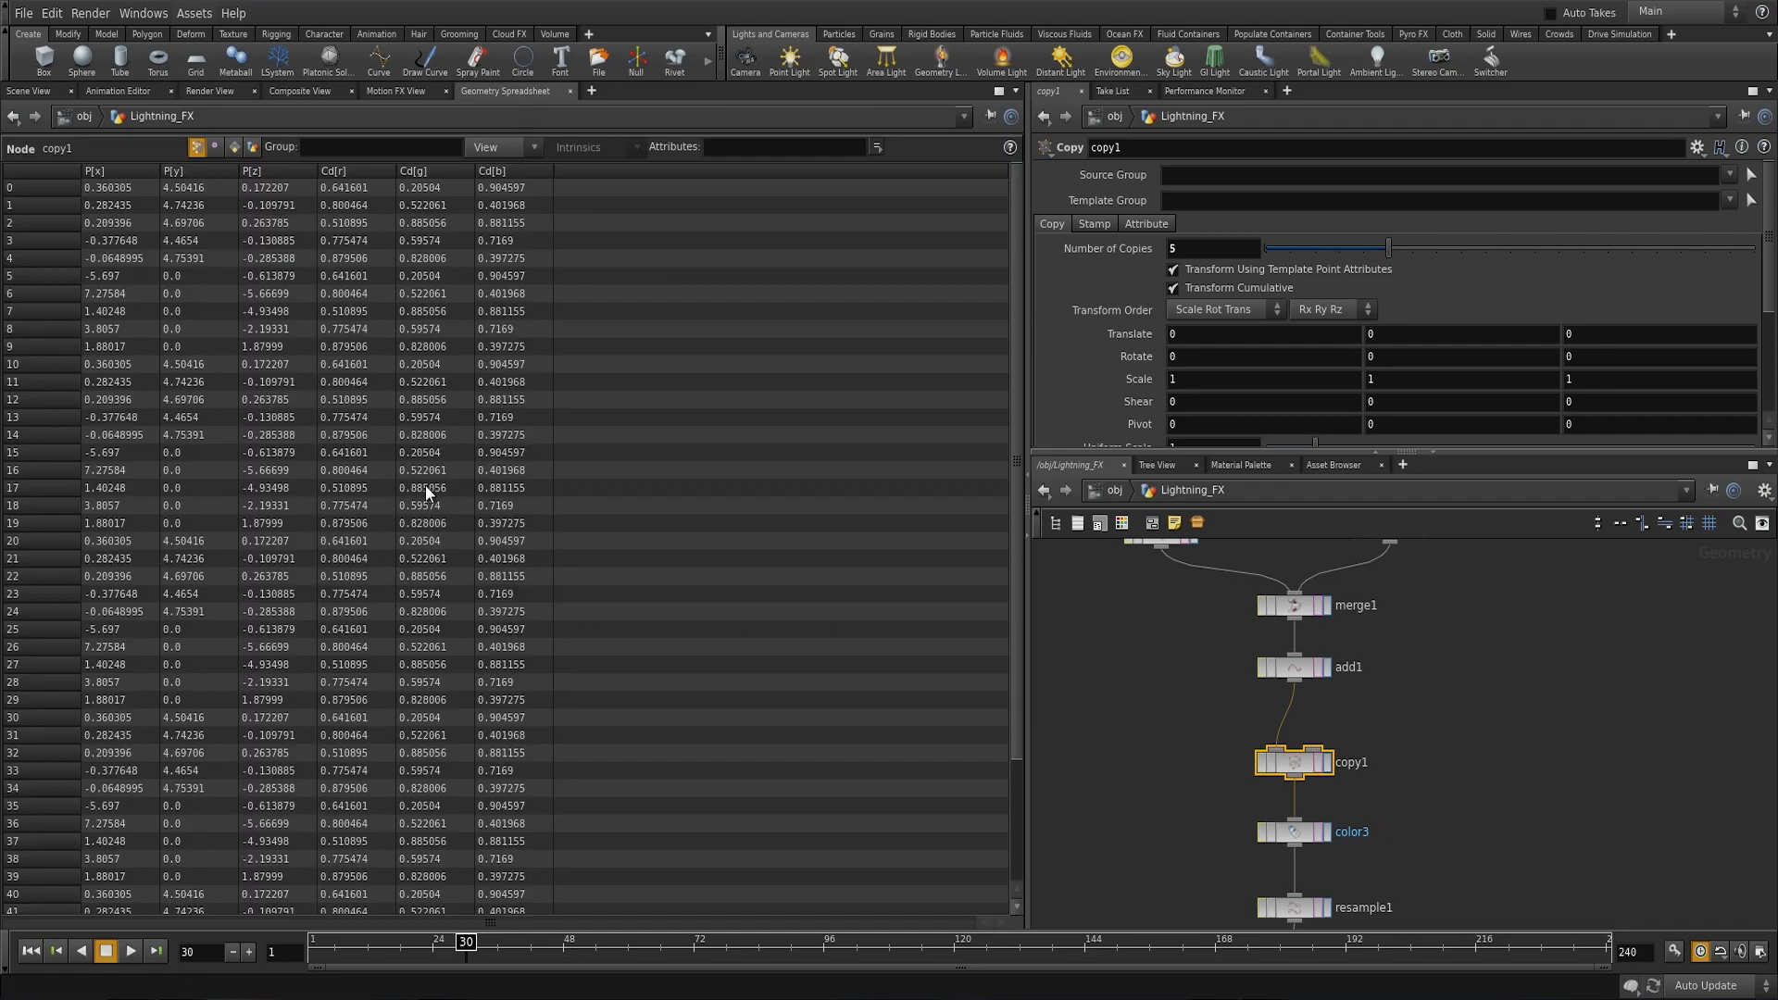
pyautogui.scroll(-1, 435, 537)
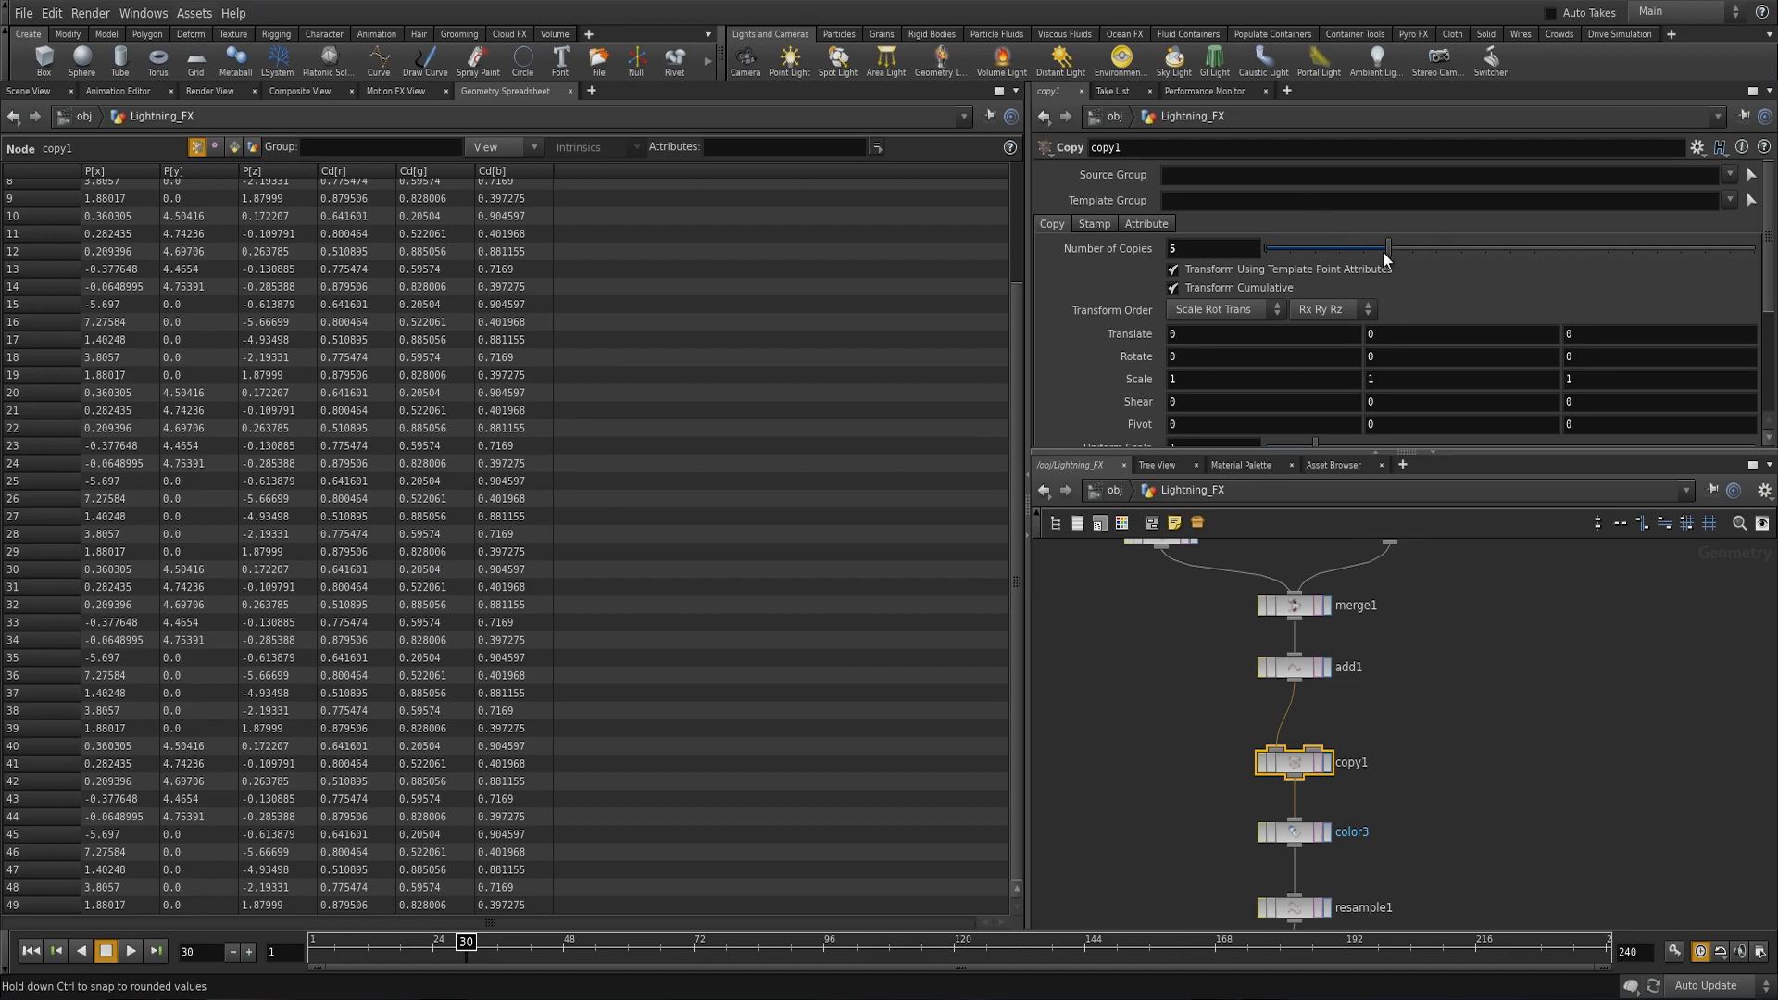
# Step: Set copy1's Number of Copies to 3 and Translate X to 3.8, viewing the spaced bolts in the scene
pyautogui.moveTo(1377, 250); pyautogui.dragTo(1339, 252)
pyautogui.click(56, 90)
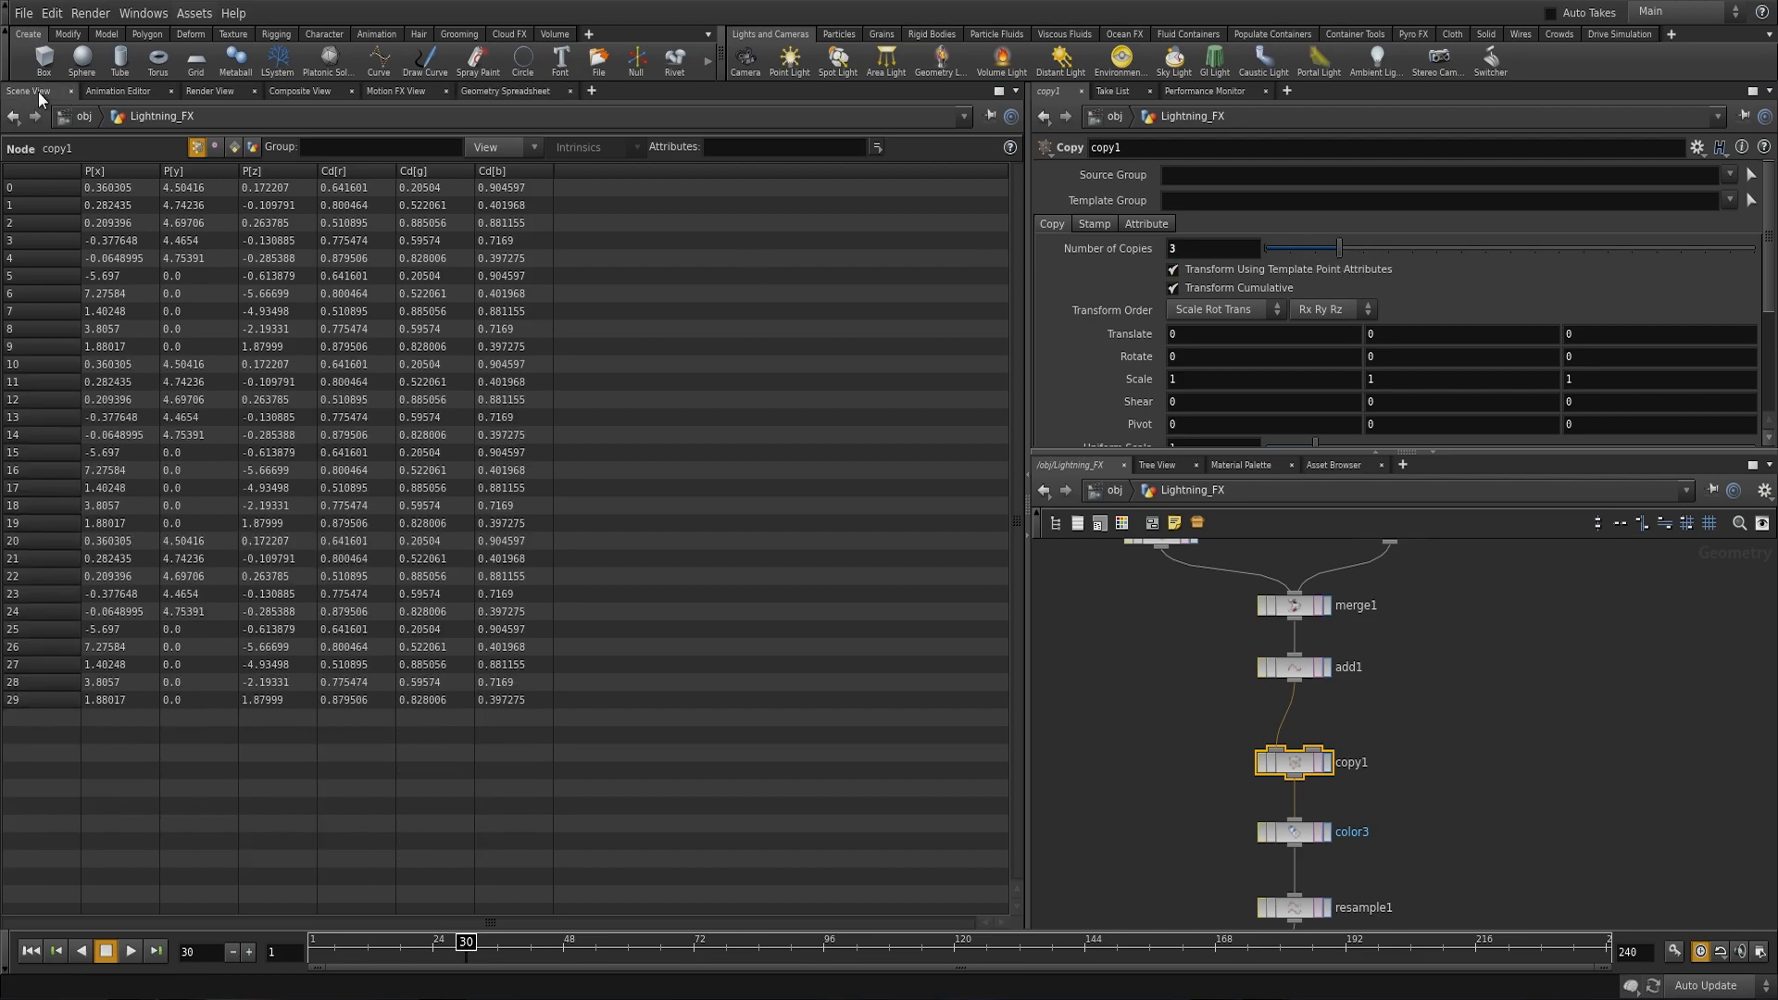
pyautogui.moveTo(417, 527); pyautogui.dragTo(893, 516)
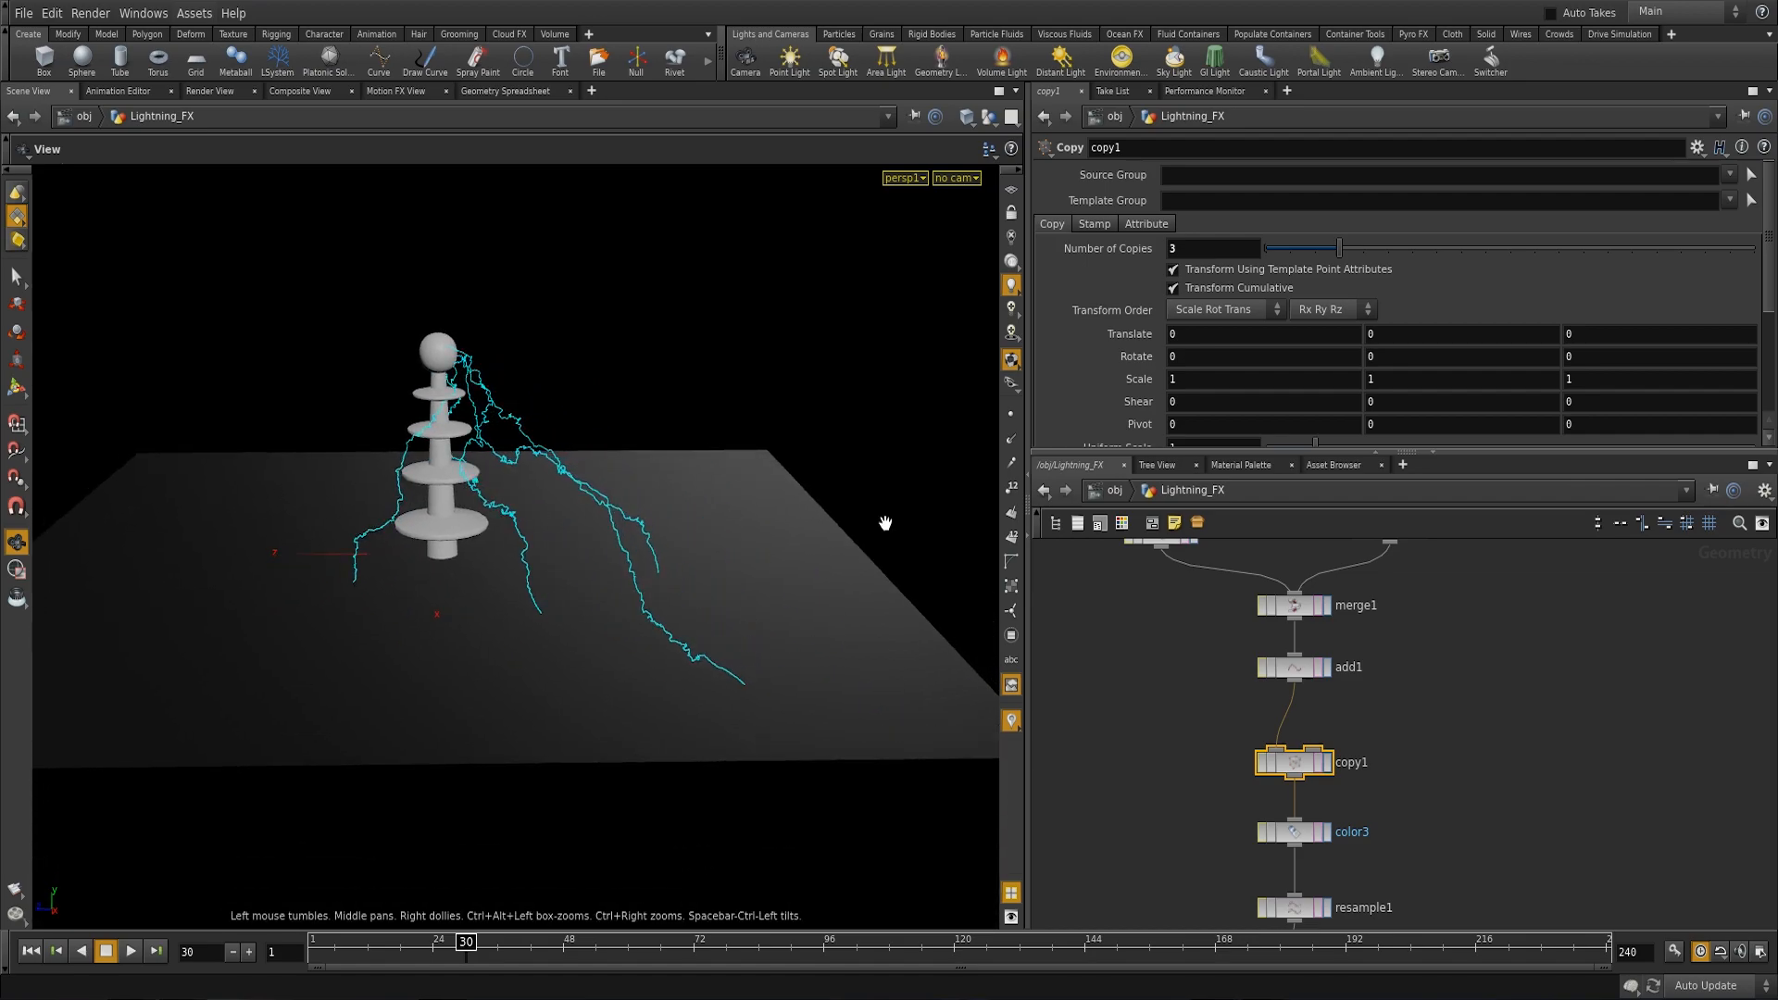
pyautogui.moveTo(1195, 334); pyautogui.dragTo(1548, 352, button='middle')
pyautogui.moveTo(407, 509); pyautogui.dragTo(643, 472)
pyautogui.moveTo(643, 473); pyautogui.dragTo(541, 503, button='middle')
pyautogui.moveTo(542, 503); pyautogui.dragTo(520, 505, button='right')
pyautogui.moveTo(519, 504); pyautogui.dragTo(416, 486, button='middle')
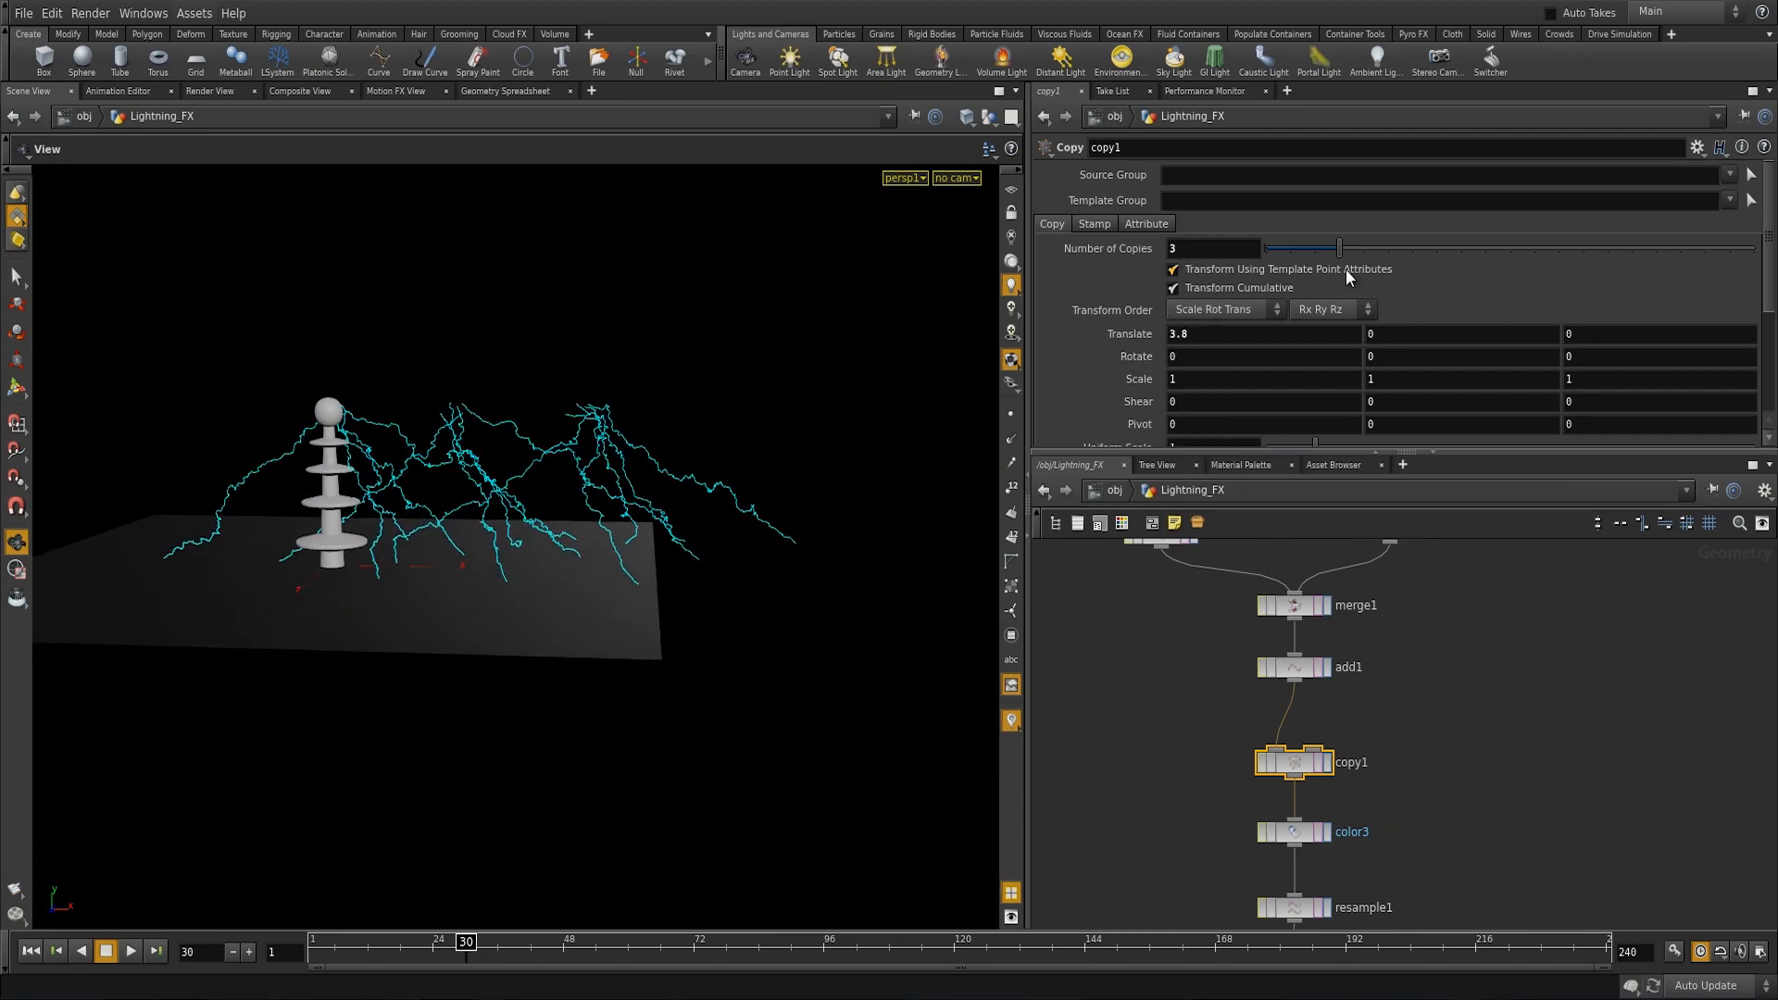
# Step: Raise copy1's Number of Copies to 6 and toggle Transform Cumulative off and on to compare the result
pyautogui.moveTo(1345, 250); pyautogui.dragTo(1408, 255)
pyautogui.moveTo(523, 529); pyautogui.dragTo(454, 524, button='middle')
pyautogui.moveTo(453, 525); pyautogui.dragTo(359, 494, button='right')
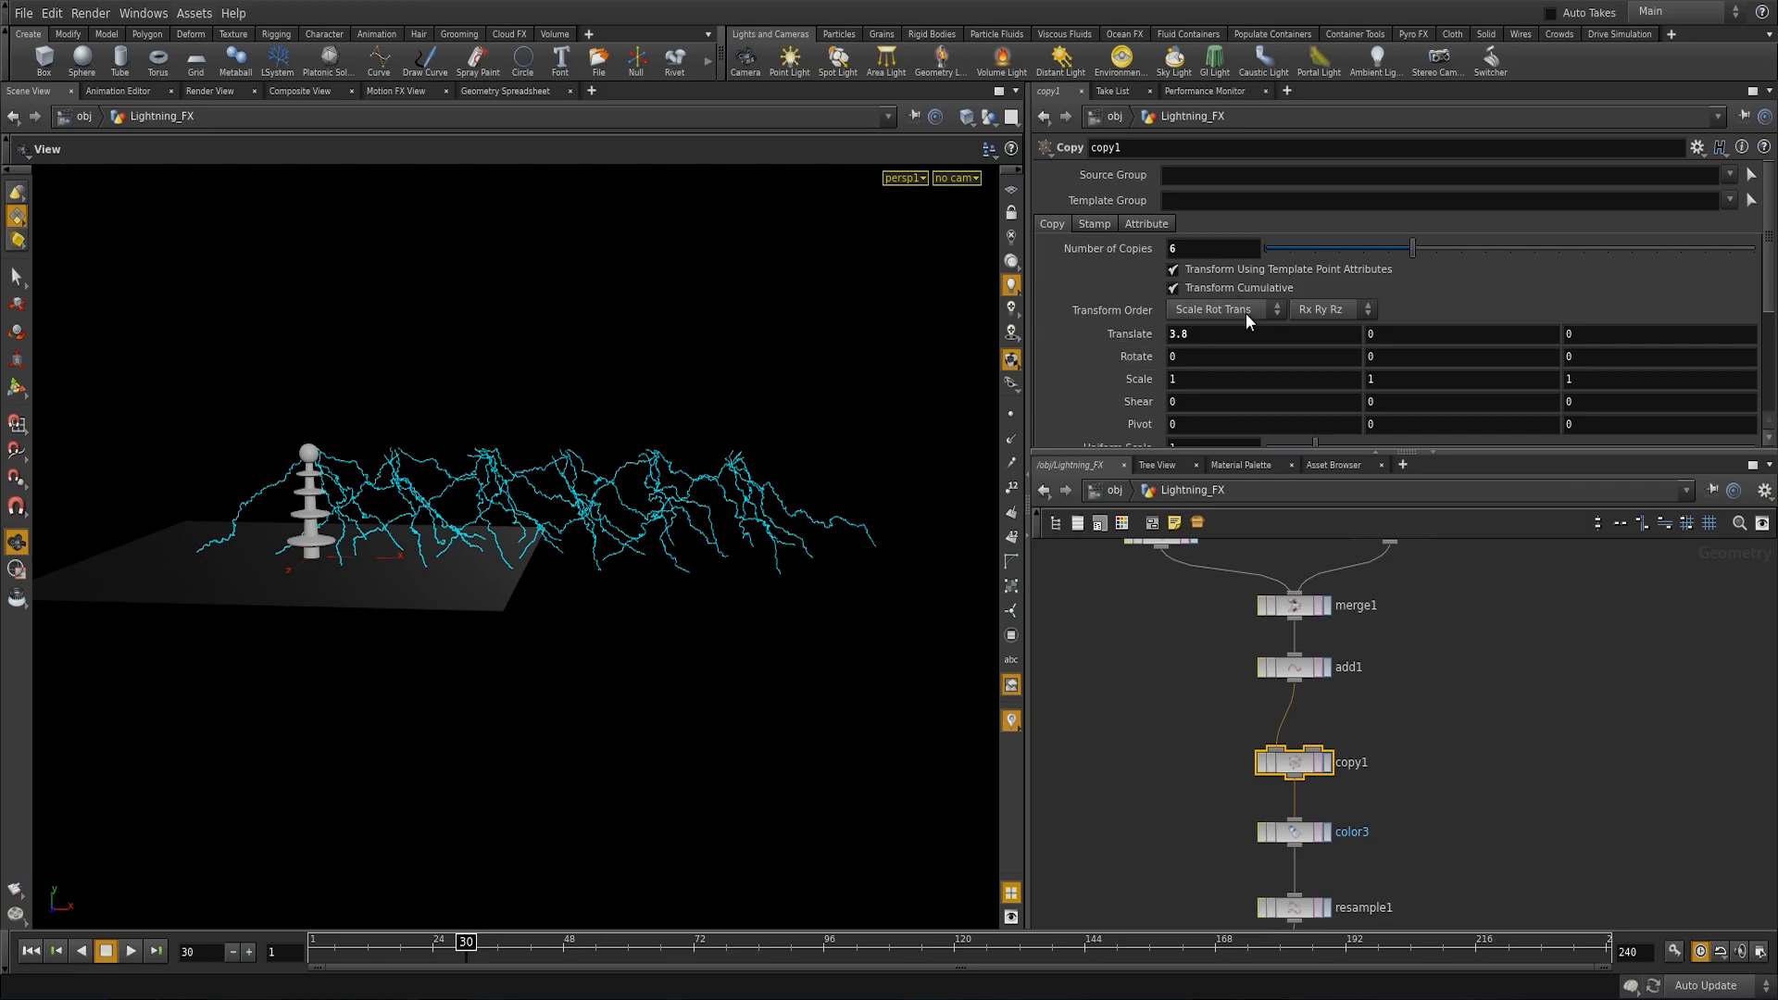
pyautogui.click(1184, 292)
pyautogui.moveTo(405, 508); pyautogui.dragTo(926, 545, button='right')
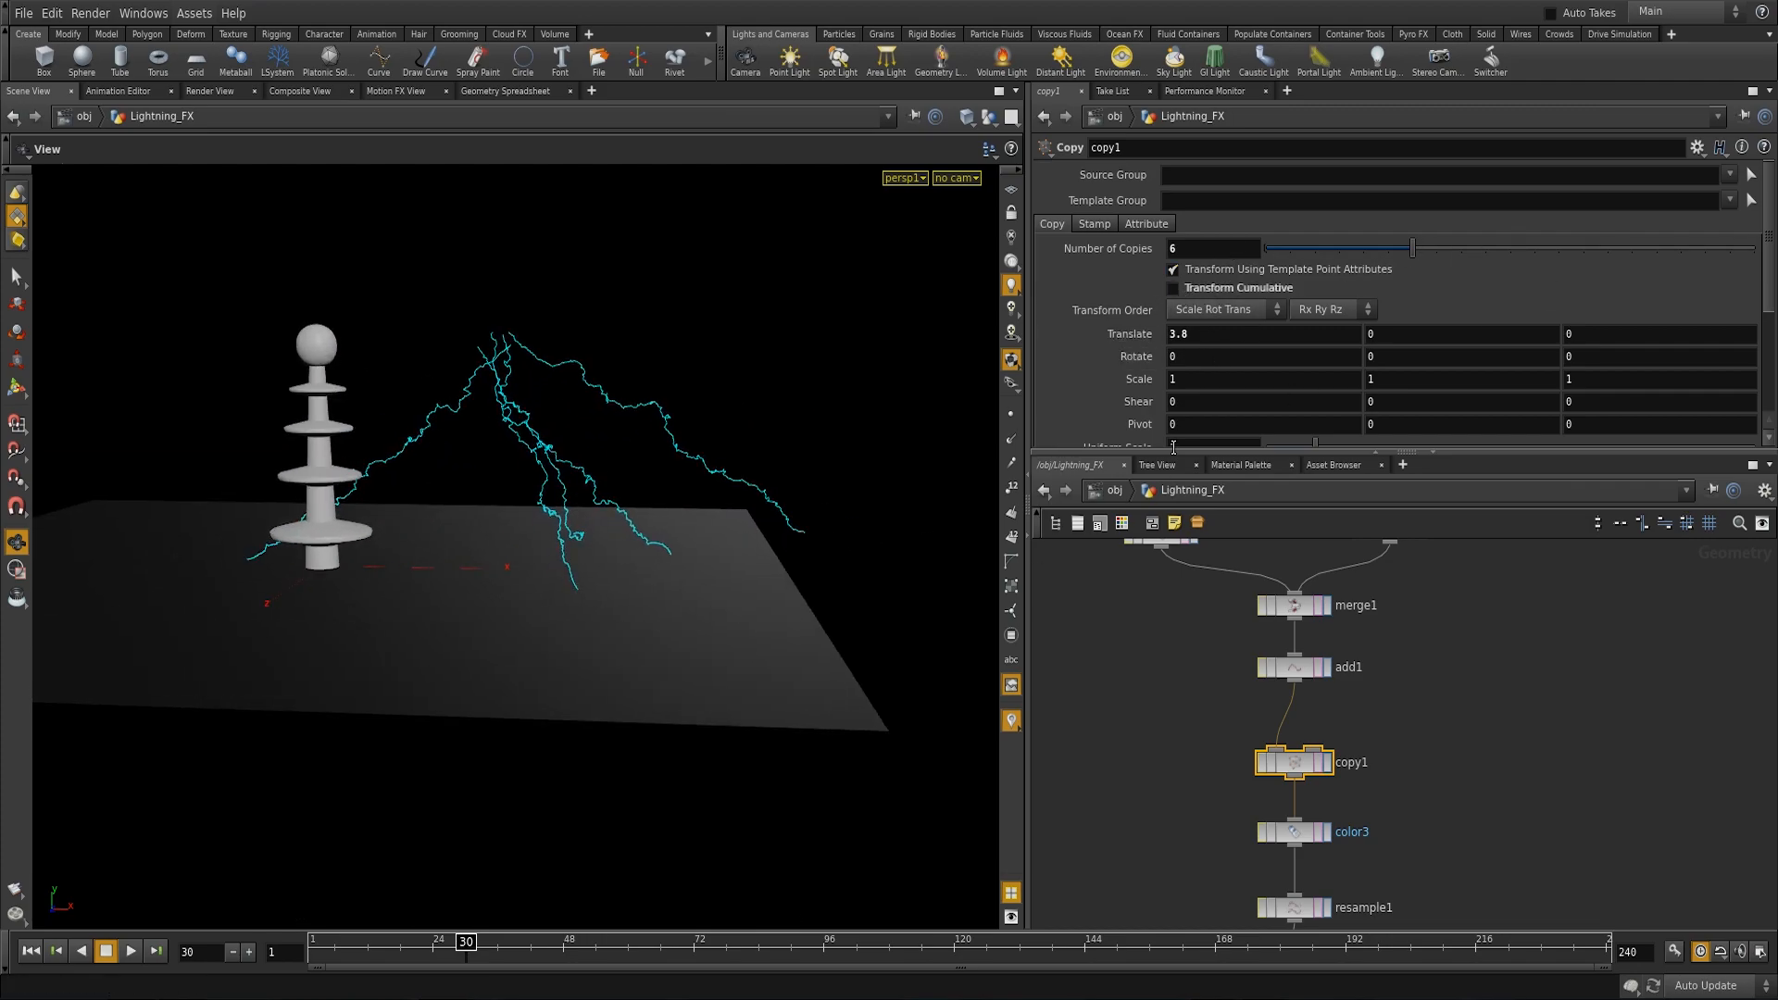
pyautogui.click(1182, 292)
pyautogui.moveTo(639, 398); pyautogui.dragTo(639, 450)
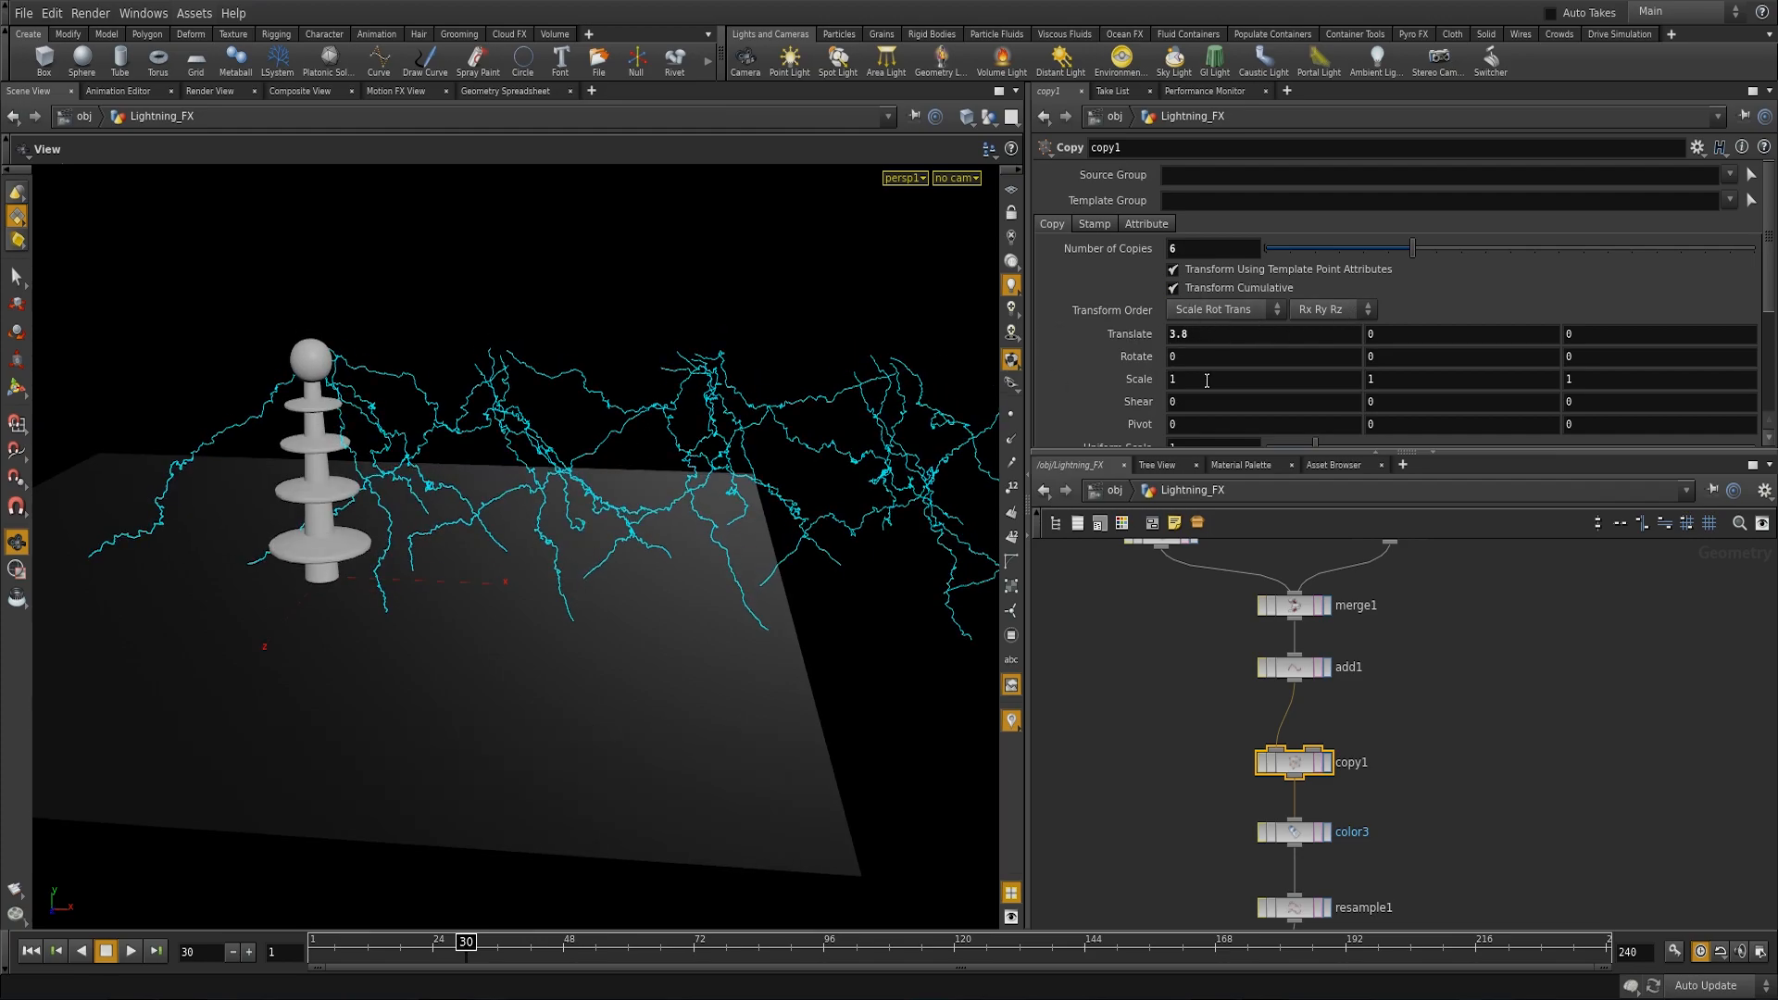
# Step: Set copy1's Rotate Y to 23.9 and view the curving row of bolts from several angles
pyautogui.moveTo(1405, 359); pyautogui.dragTo(1482, 366, button='middle')
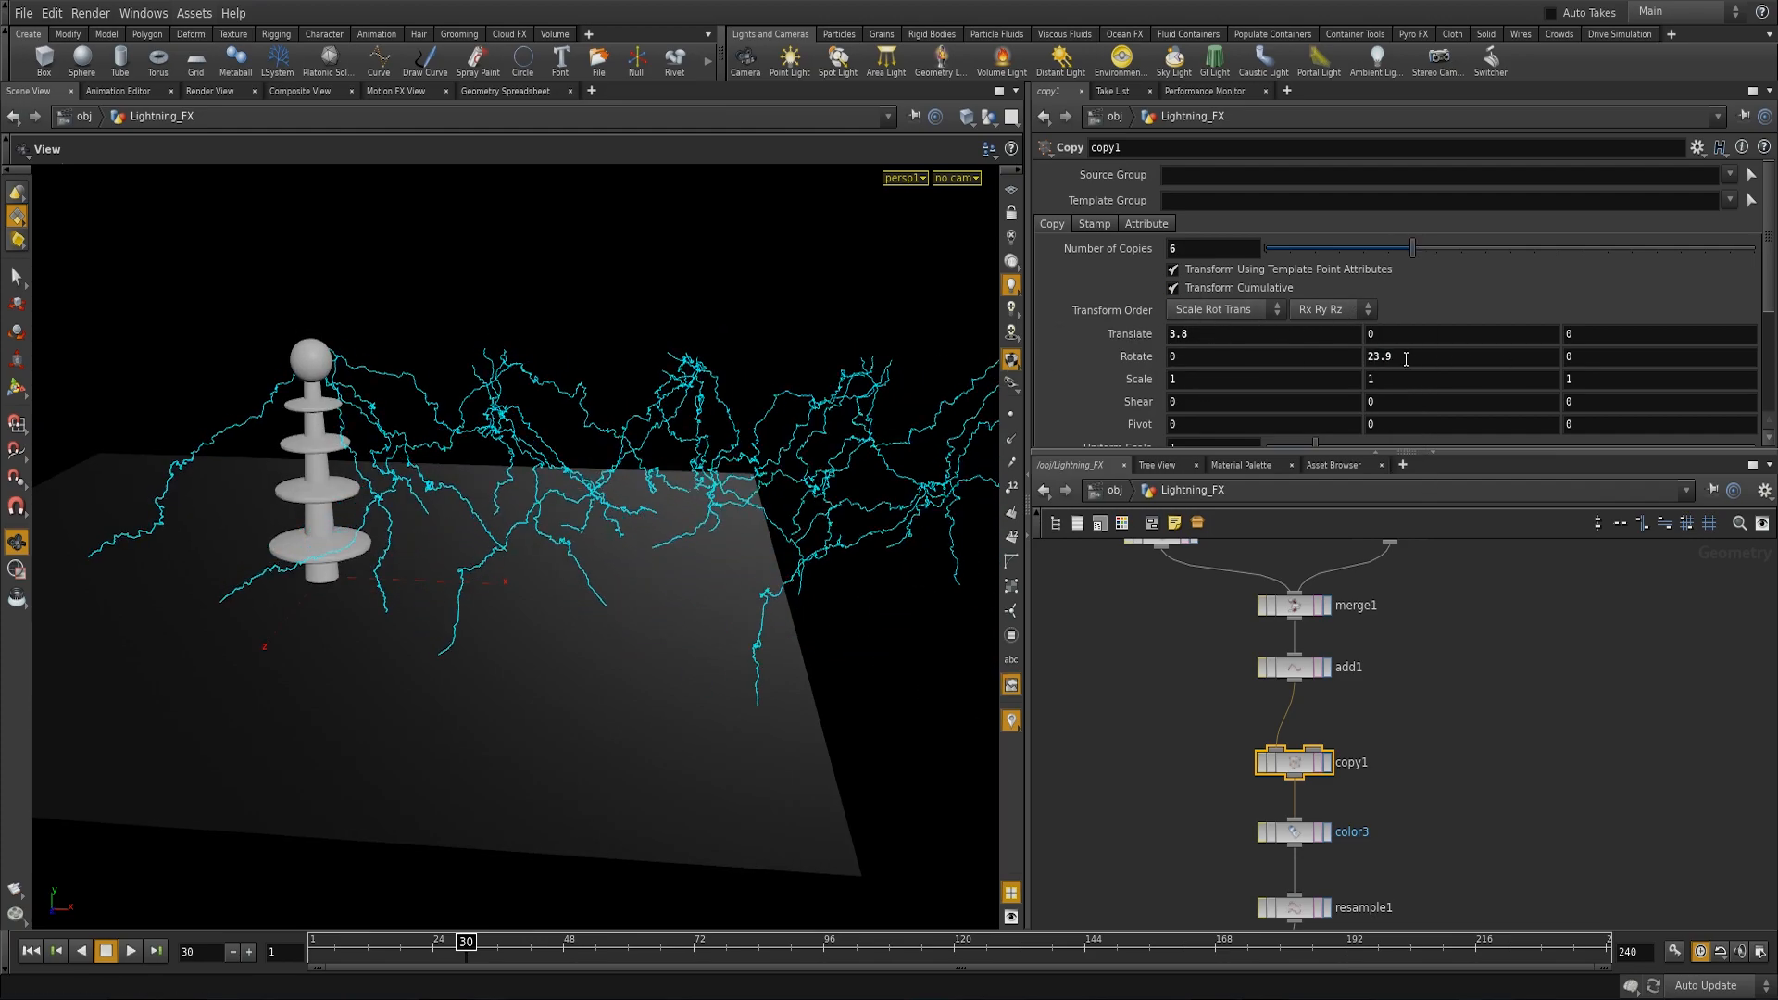
pyautogui.moveTo(486, 567); pyautogui.dragTo(214, 481, button='right')
pyautogui.moveTo(435, 556); pyautogui.dragTo(447, 697)
pyautogui.moveTo(491, 695); pyautogui.dragTo(893, 713, button='right')
pyautogui.moveTo(719, 661); pyautogui.dragTo(460, 531, button='middle')
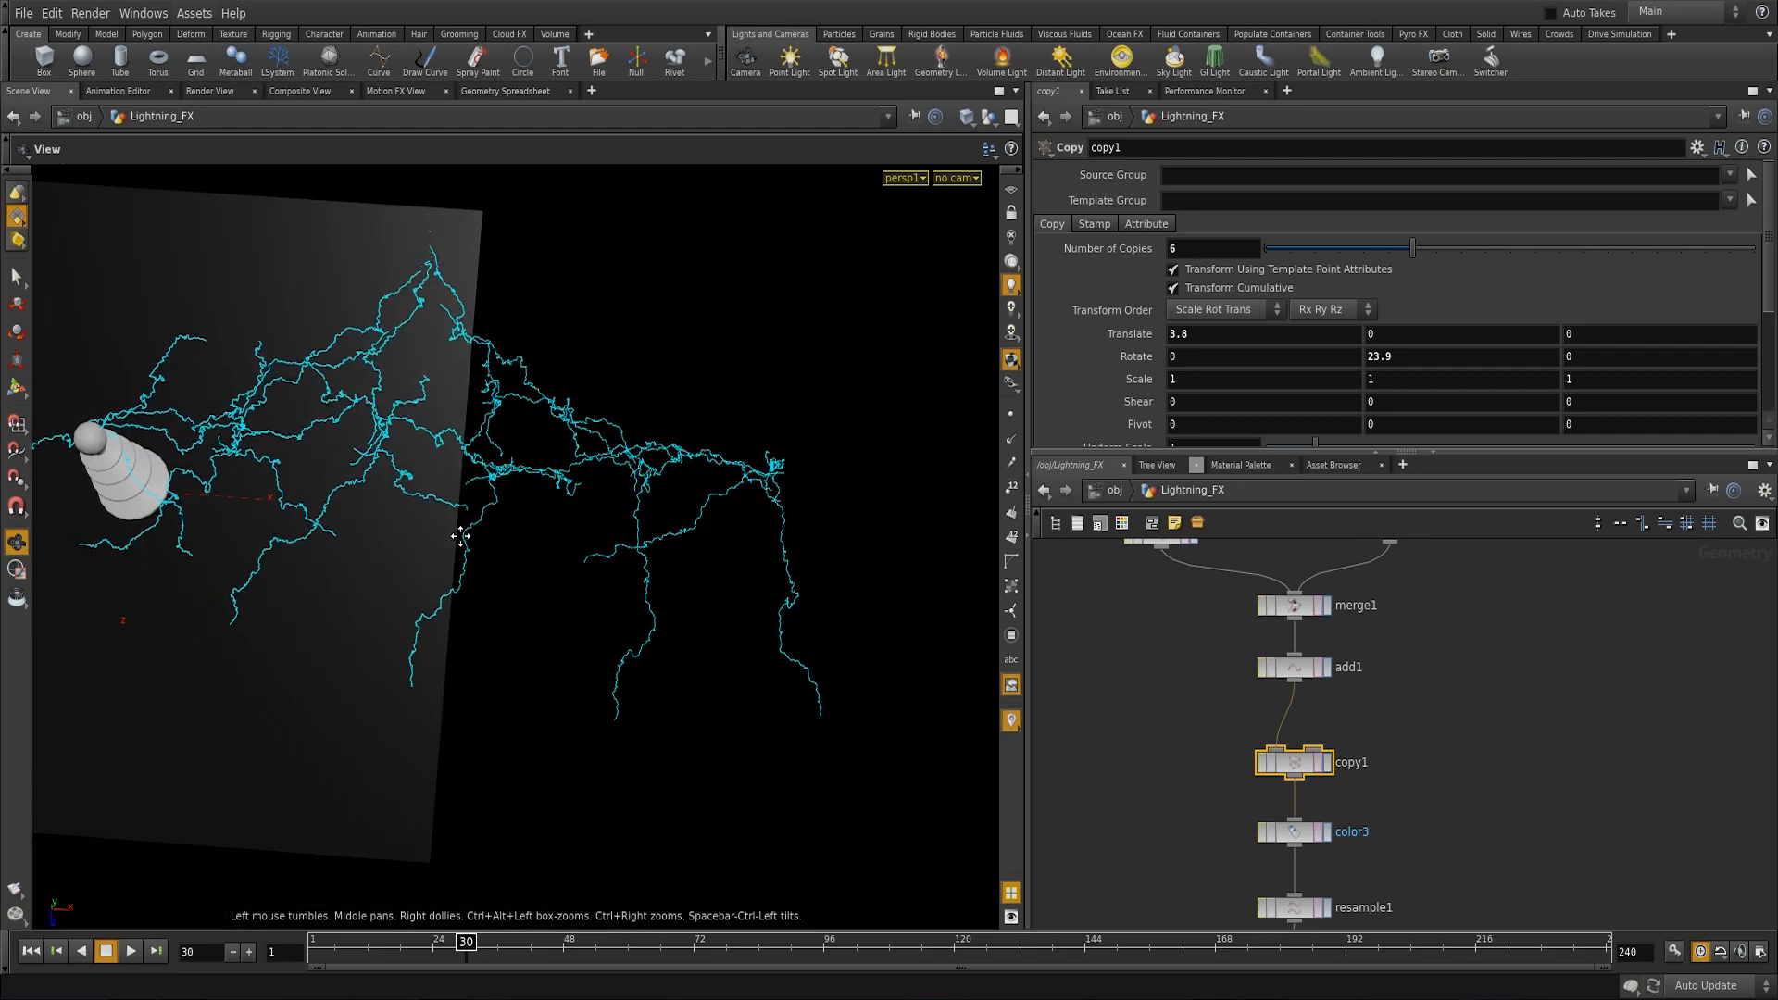
pyautogui.moveTo(460, 532); pyautogui.dragTo(227, 568, button='right')
pyautogui.moveTo(359, 574); pyautogui.dragTo(90, 528)
pyautogui.moveTo(269, 518); pyautogui.dragTo(563, 504, button='right')
pyautogui.moveTo(564, 503); pyautogui.dragTo(334, 544)
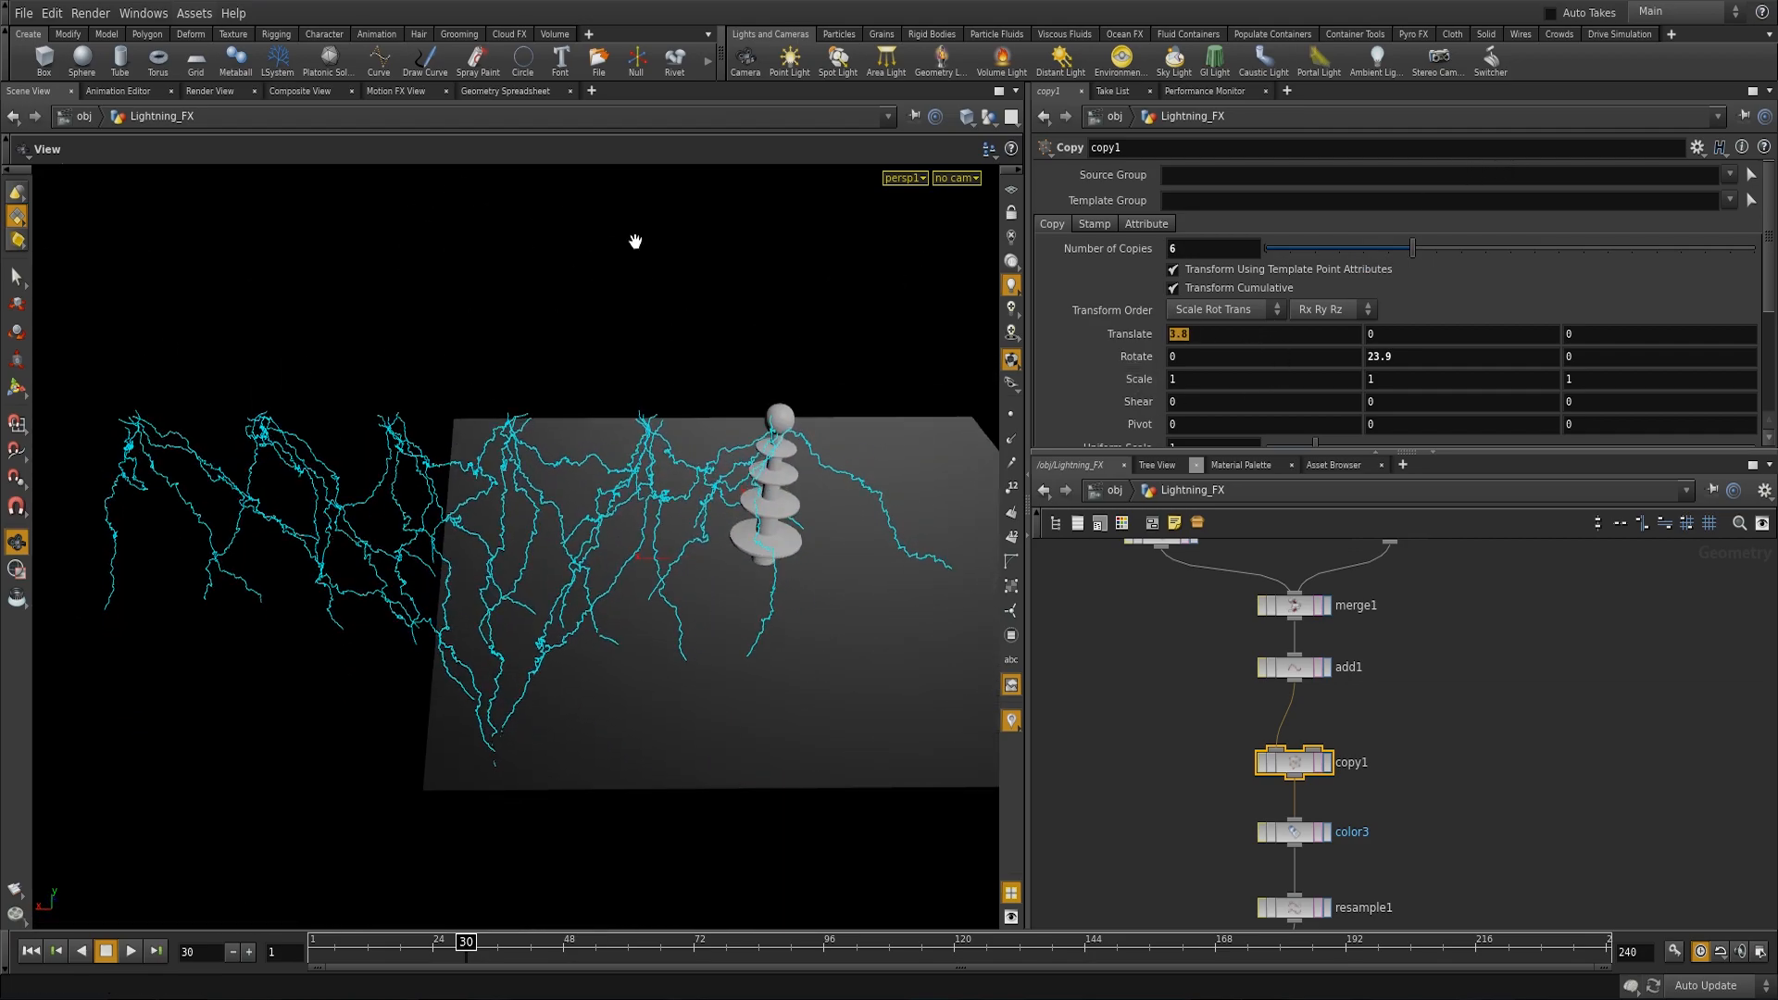
# Step: Reset copy1's Translate X and Rotate Y to 0
pyautogui.press('Tab')
pyautogui.press('Tab')
pyautogui.press('Tab')
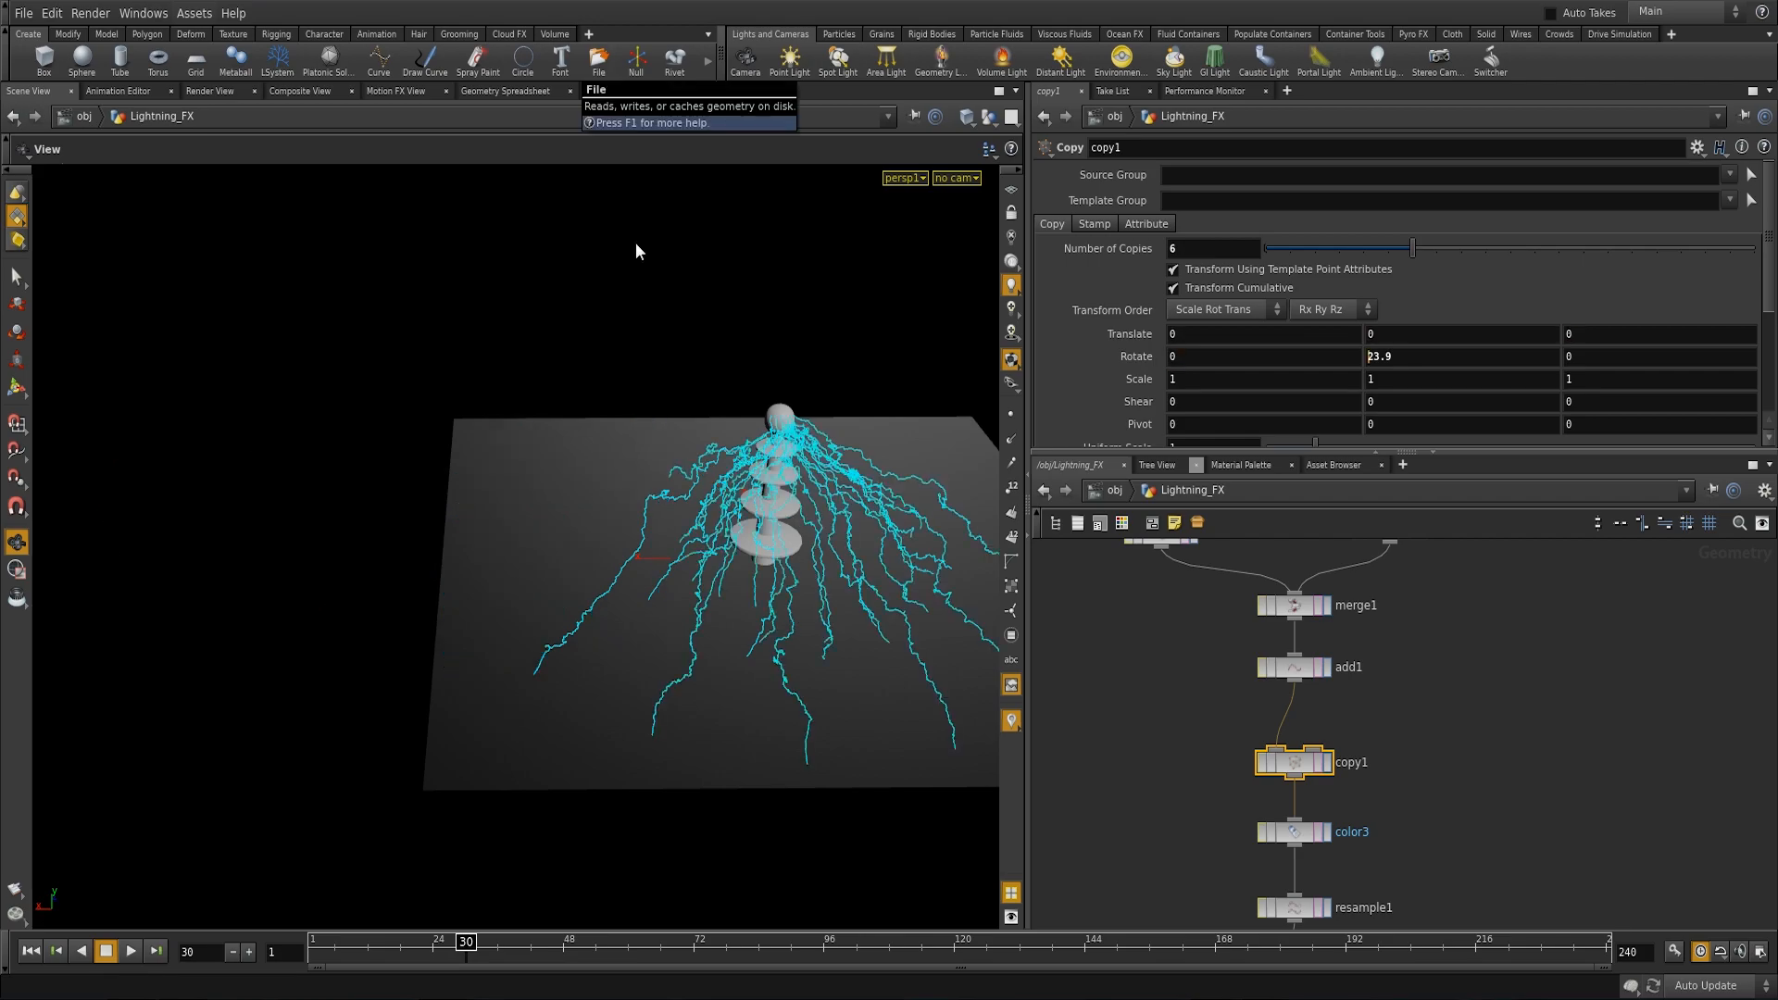
pyautogui.press('Delete')
pyautogui.press('Delete')
pyautogui.press('Delete')
pyautogui.press('Return')
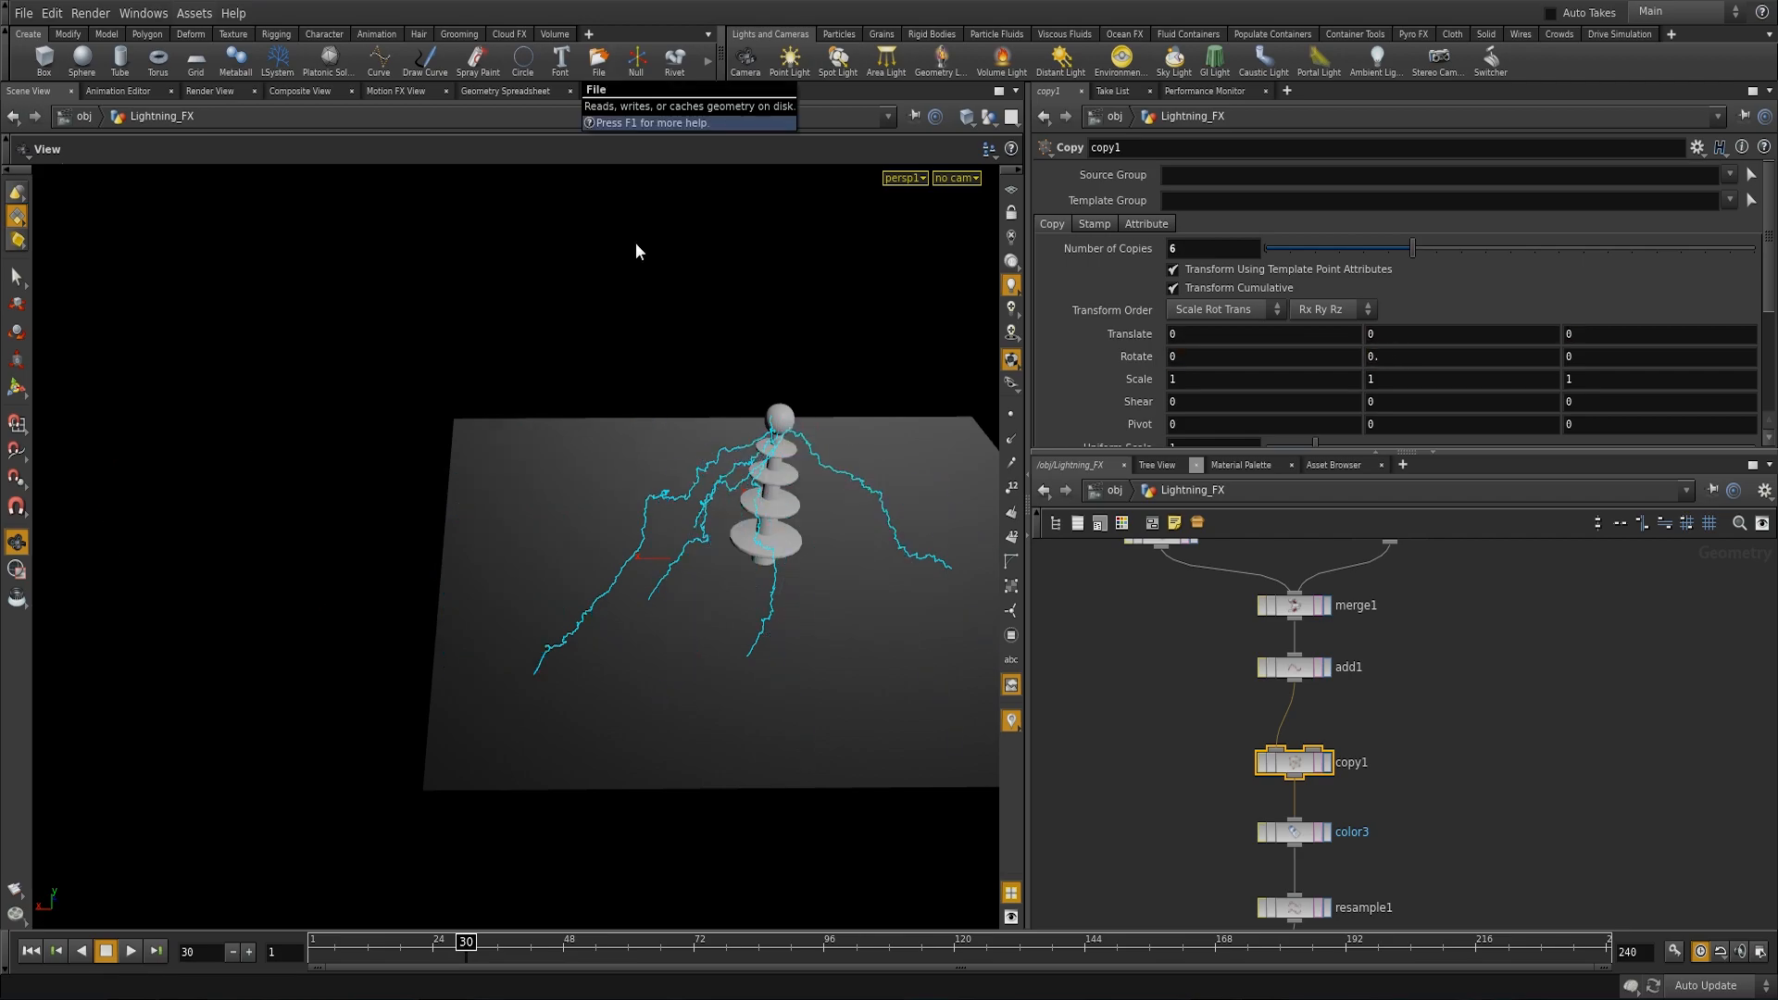
# Step: Pull copy1 out of the chain so add1 feeds color3 directly, and park it beside the network
pyautogui.click(1434, 599)
pyautogui.moveTo(644, 624); pyautogui.dragTo(481, 627, button='middle')
pyautogui.moveTo(481, 627); pyautogui.dragTo(687, 631, button='right')
pyautogui.moveTo(722, 631); pyautogui.dragTo(671, 616, button='middle')
pyautogui.moveTo(672, 616)
pyautogui.mouseDown()
pyautogui.moveTo(580, 612)
pyautogui.moveTo(738, 658)
pyautogui.moveTo(690, 639)
pyautogui.mouseUp()
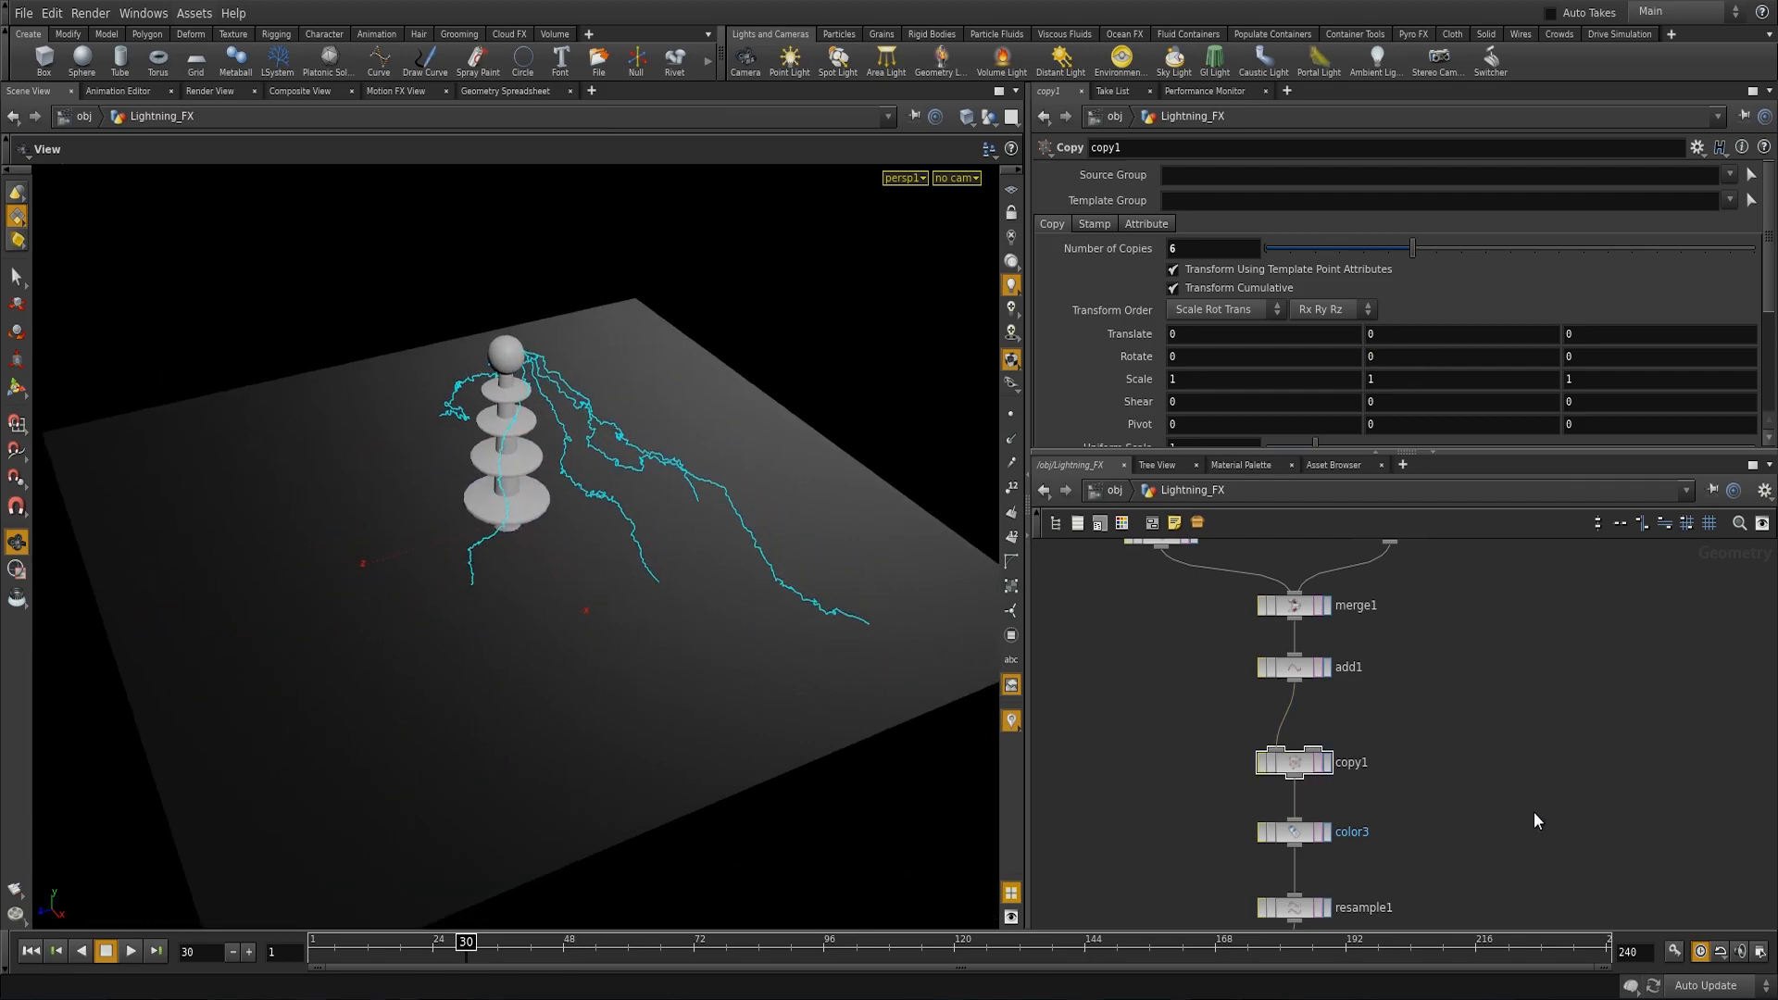
pyautogui.moveTo(1534, 821); pyautogui.dragTo(1440, 791, button='middle')
pyautogui.moveTo(627, 636); pyautogui.dragTo(1035, 718)
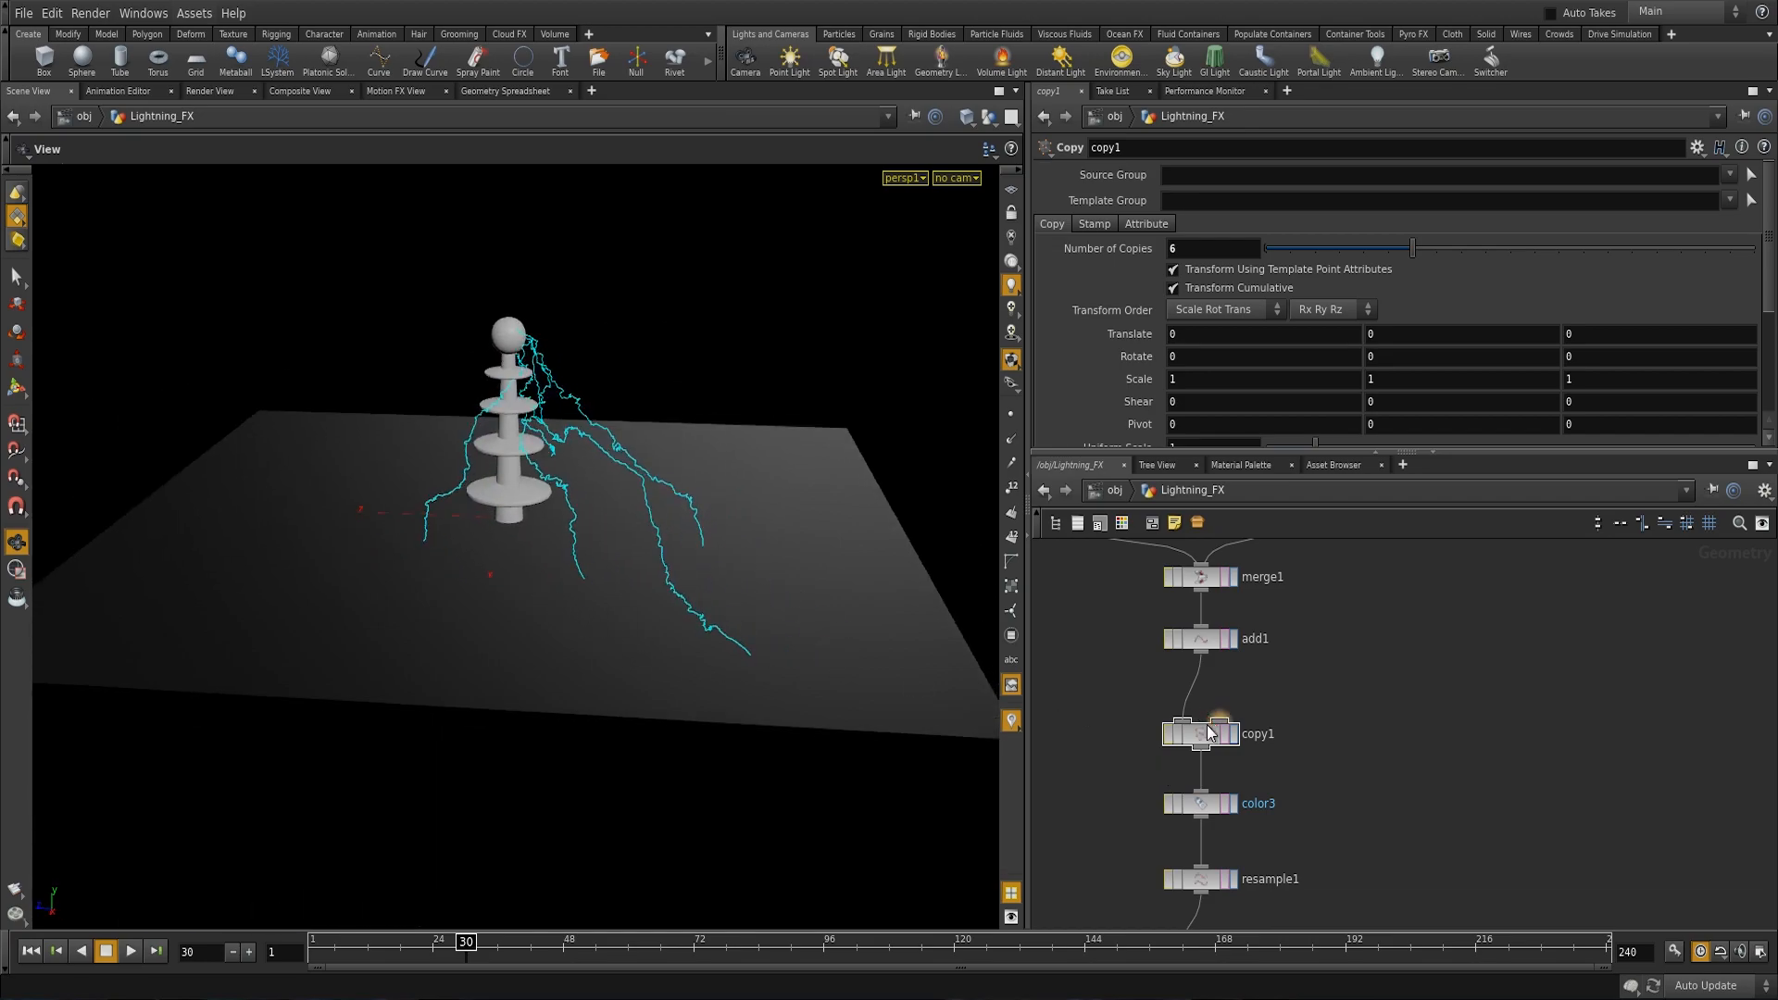
pyautogui.moveTo(1205, 732)
pyautogui.mouseDown()
pyautogui.moveTo(1227, 732)
pyautogui.moveTo(1204, 739)
pyautogui.mouseUp()
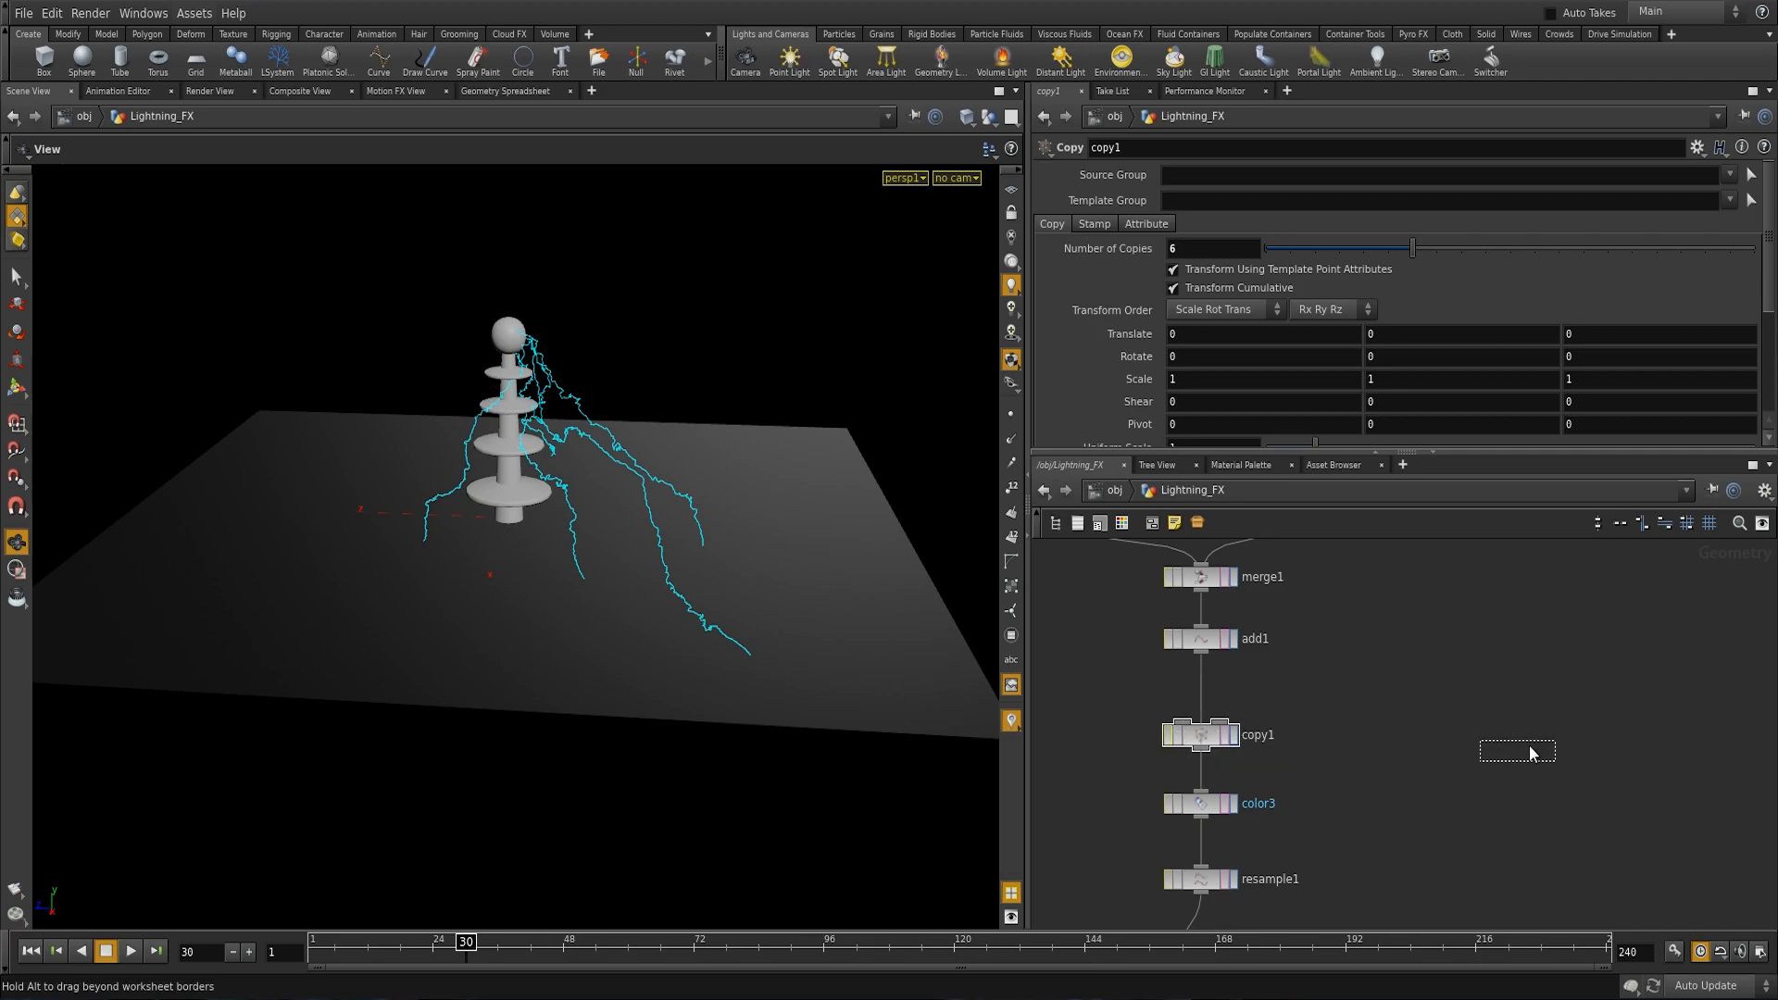
pyautogui.moveTo(1530, 752); pyautogui.dragTo(1481, 750)
# Step: Add a Box node, connect it to copy1's first input and display copy1
pyautogui.press('Tab')
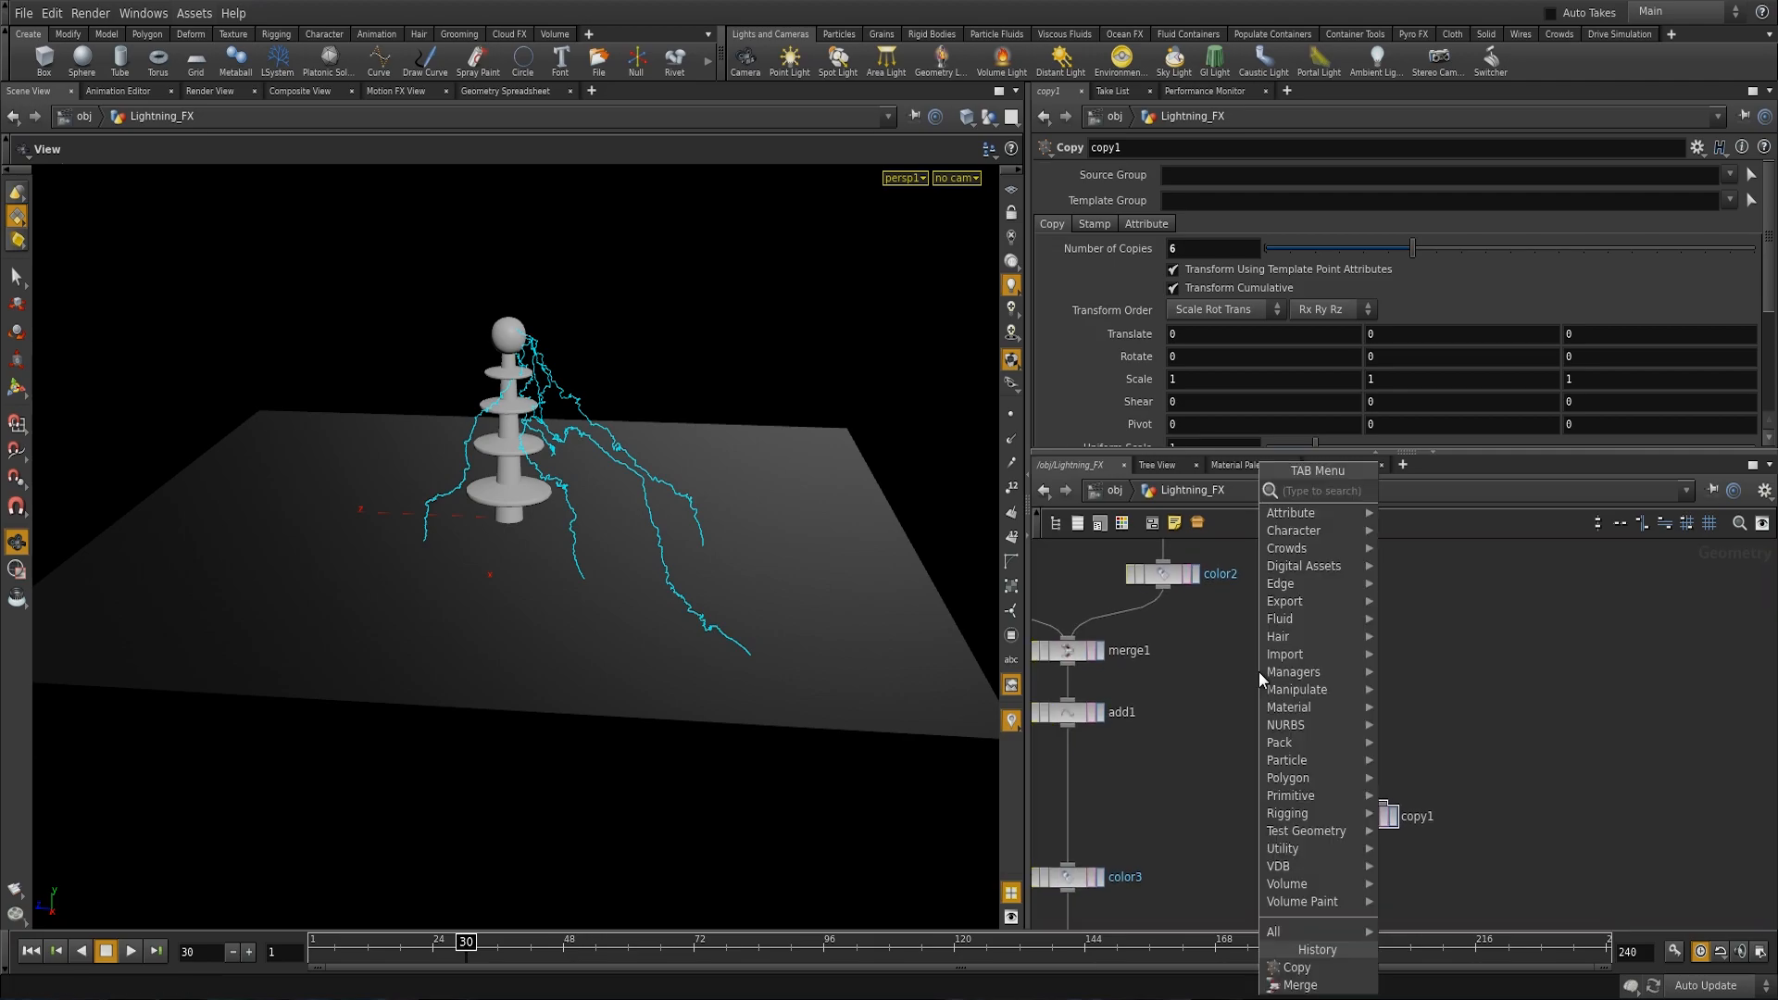
pyautogui.write('box')
pyautogui.press('Return')
pyautogui.click(1285, 707)
pyautogui.click(1345, 809)
pyautogui.moveTo(1362, 825); pyautogui.dragTo(1347, 837)
pyautogui.press('r')
pyautogui.click(1349, 837)
# Step: Set copy1's Translate X to 1.9 and Rotate Y to 17.9, and lower its Uniform Scale slightly below 1
pyautogui.moveTo(827, 692); pyautogui.dragTo(788, 684, button='middle')
pyautogui.moveTo(789, 685); pyautogui.dragTo(968, 667)
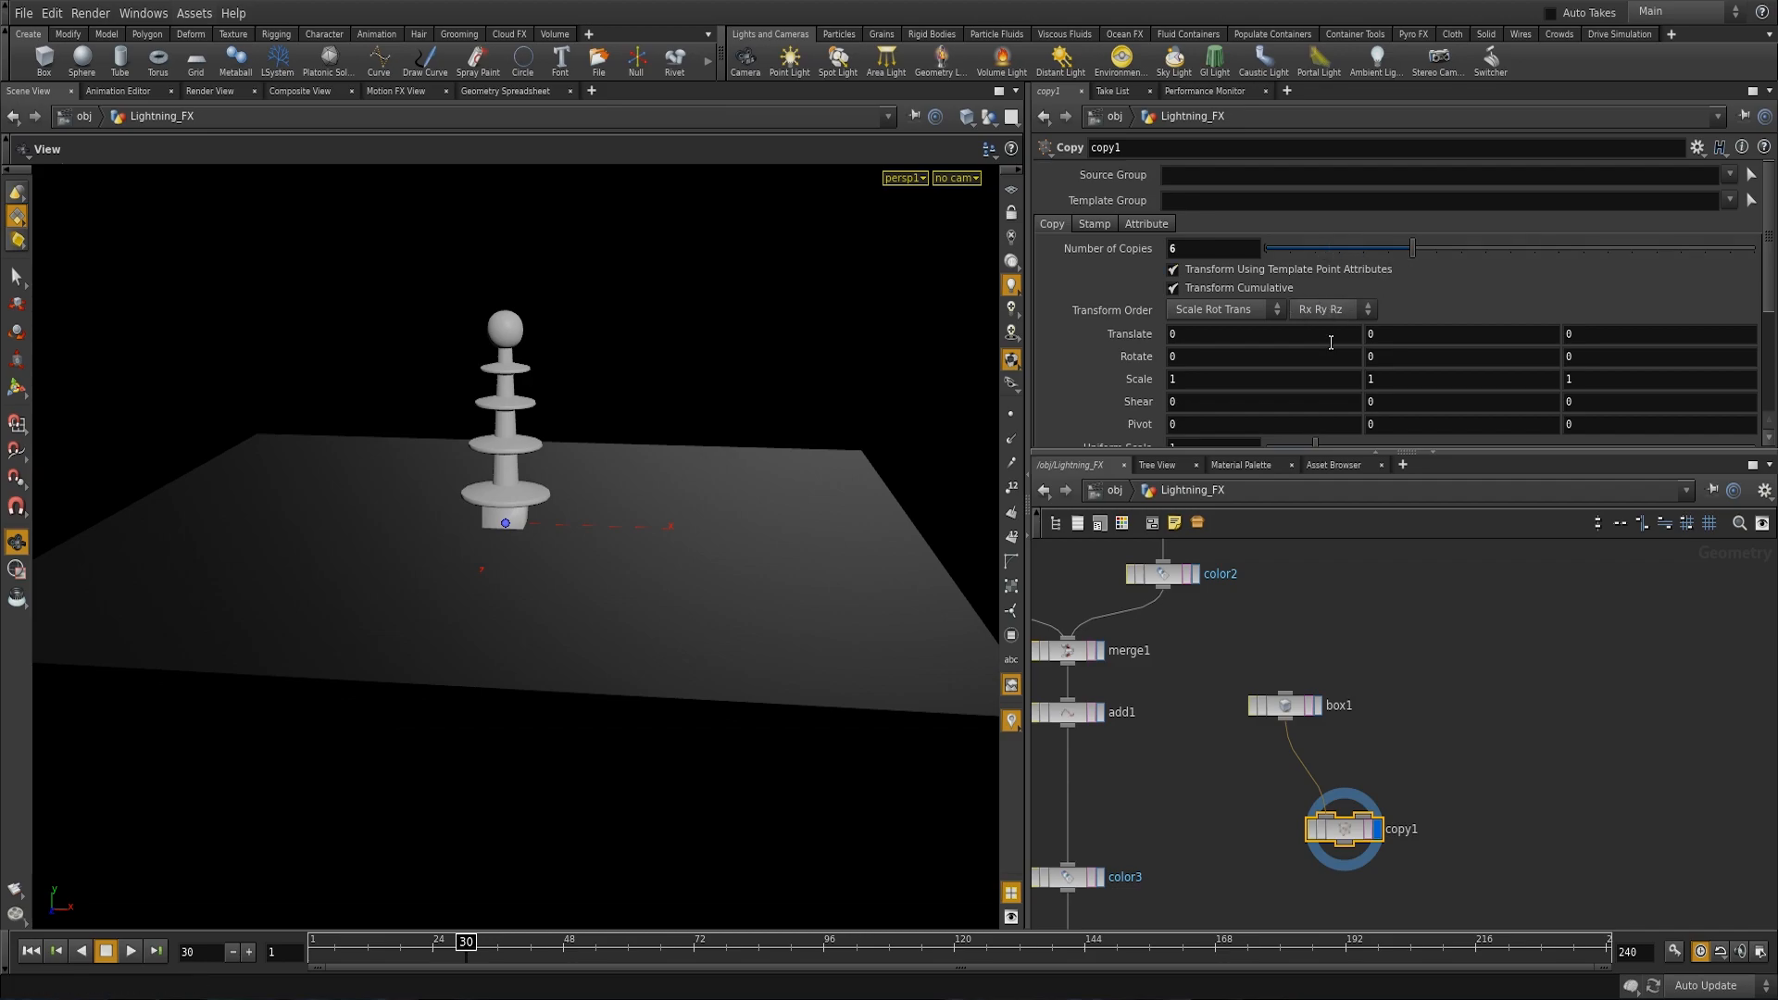
pyautogui.moveTo(1250, 343); pyautogui.dragTo(1187, 408, button='middle')
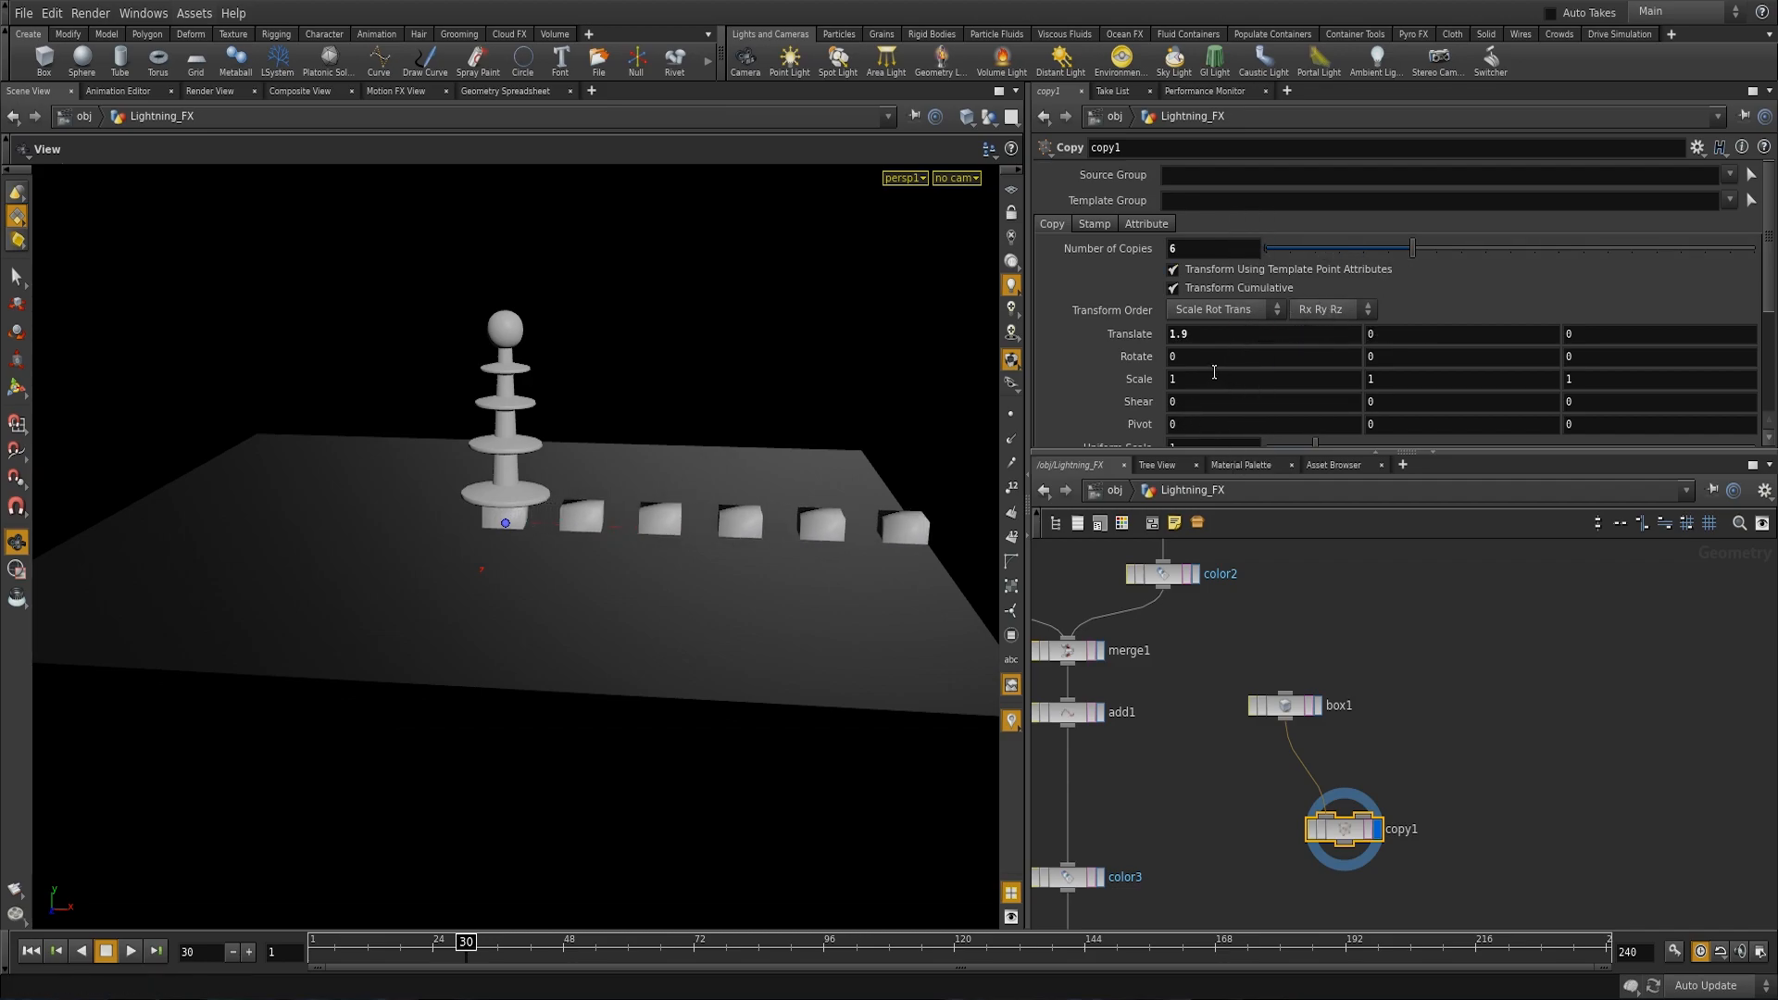
pyautogui.moveTo(1437, 353)
pyautogui.mouseDown(button='middle')
pyautogui.moveTo(1491, 354)
pyautogui.moveTo(1459, 363)
pyautogui.mouseUp(button='middle')
pyautogui.moveTo(1315, 443)
pyautogui.mouseDown()
pyautogui.moveTo(1332, 437)
pyautogui.moveTo(1307, 443)
pyautogui.mouseUp()
pyautogui.moveTo(704, 407); pyautogui.dragTo(695, 552)
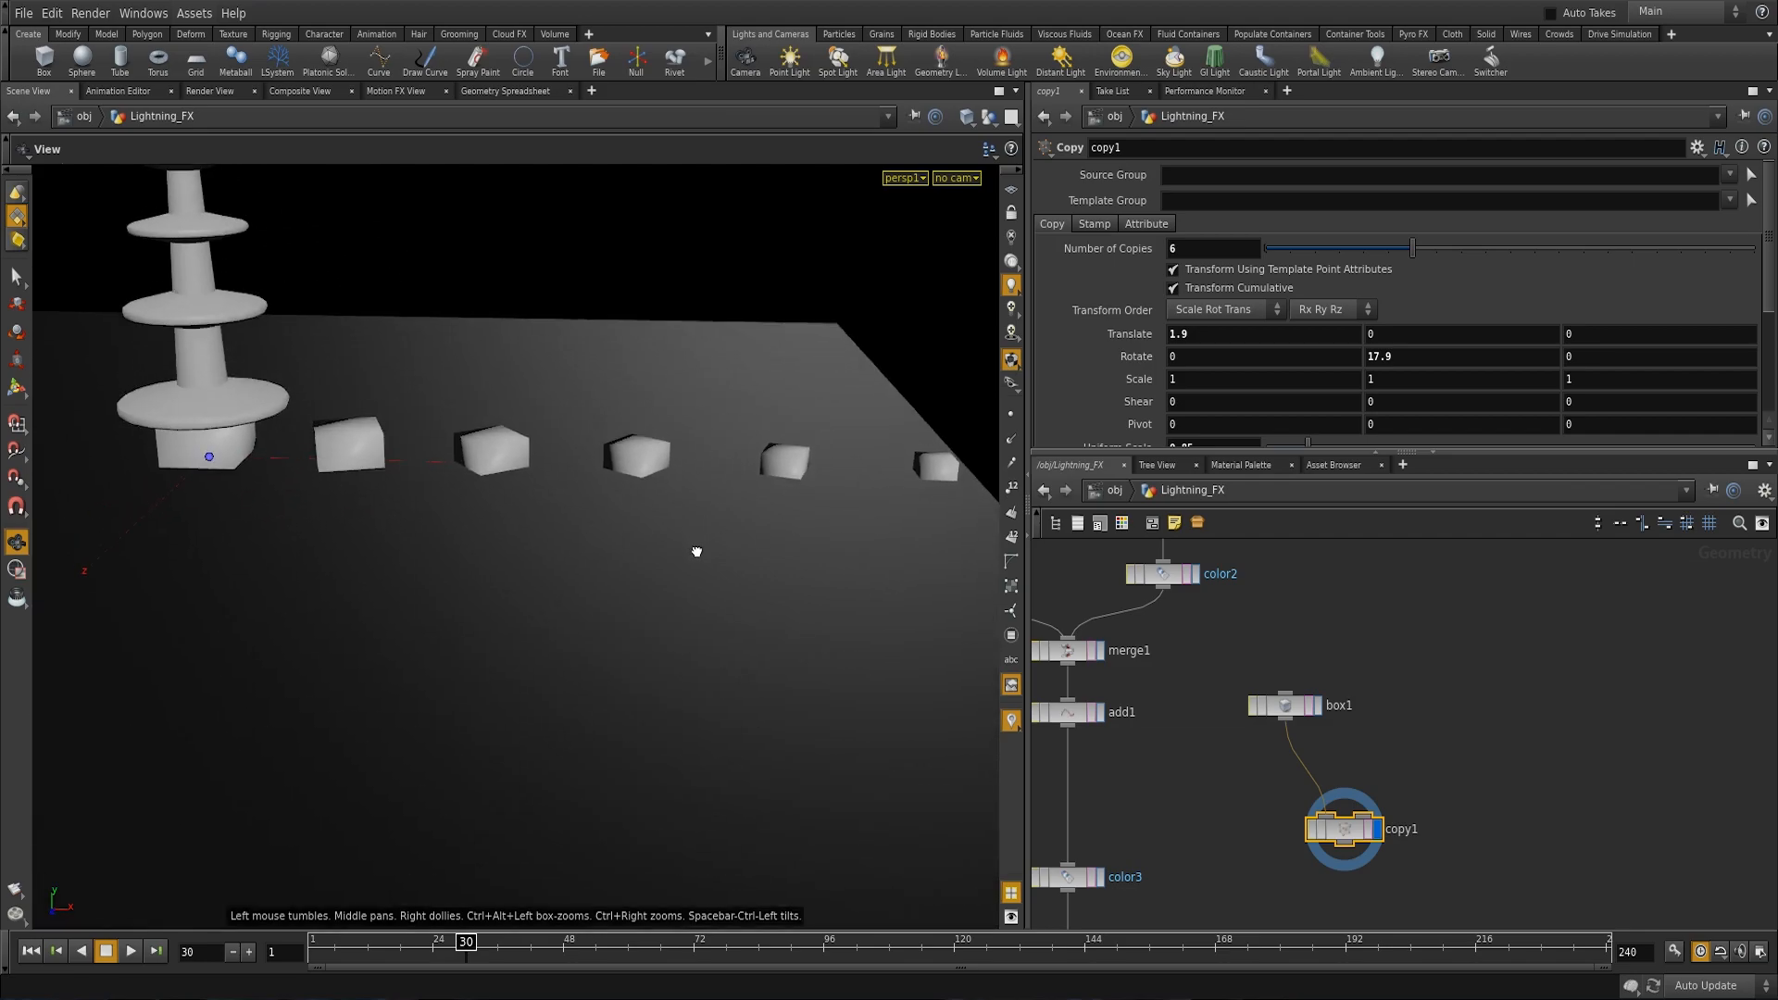
# Step: Ghost the other objects in the viewport and reduce copy1's Number of Copies to 1
pyautogui.click(988, 116)
pyautogui.click(1036, 158)
pyautogui.moveTo(746, 313); pyautogui.dragTo(512, 384, button='right')
pyautogui.moveTo(512, 384); pyautogui.dragTo(676, 400)
pyautogui.moveTo(1381, 247); pyautogui.dragTo(1300, 275)
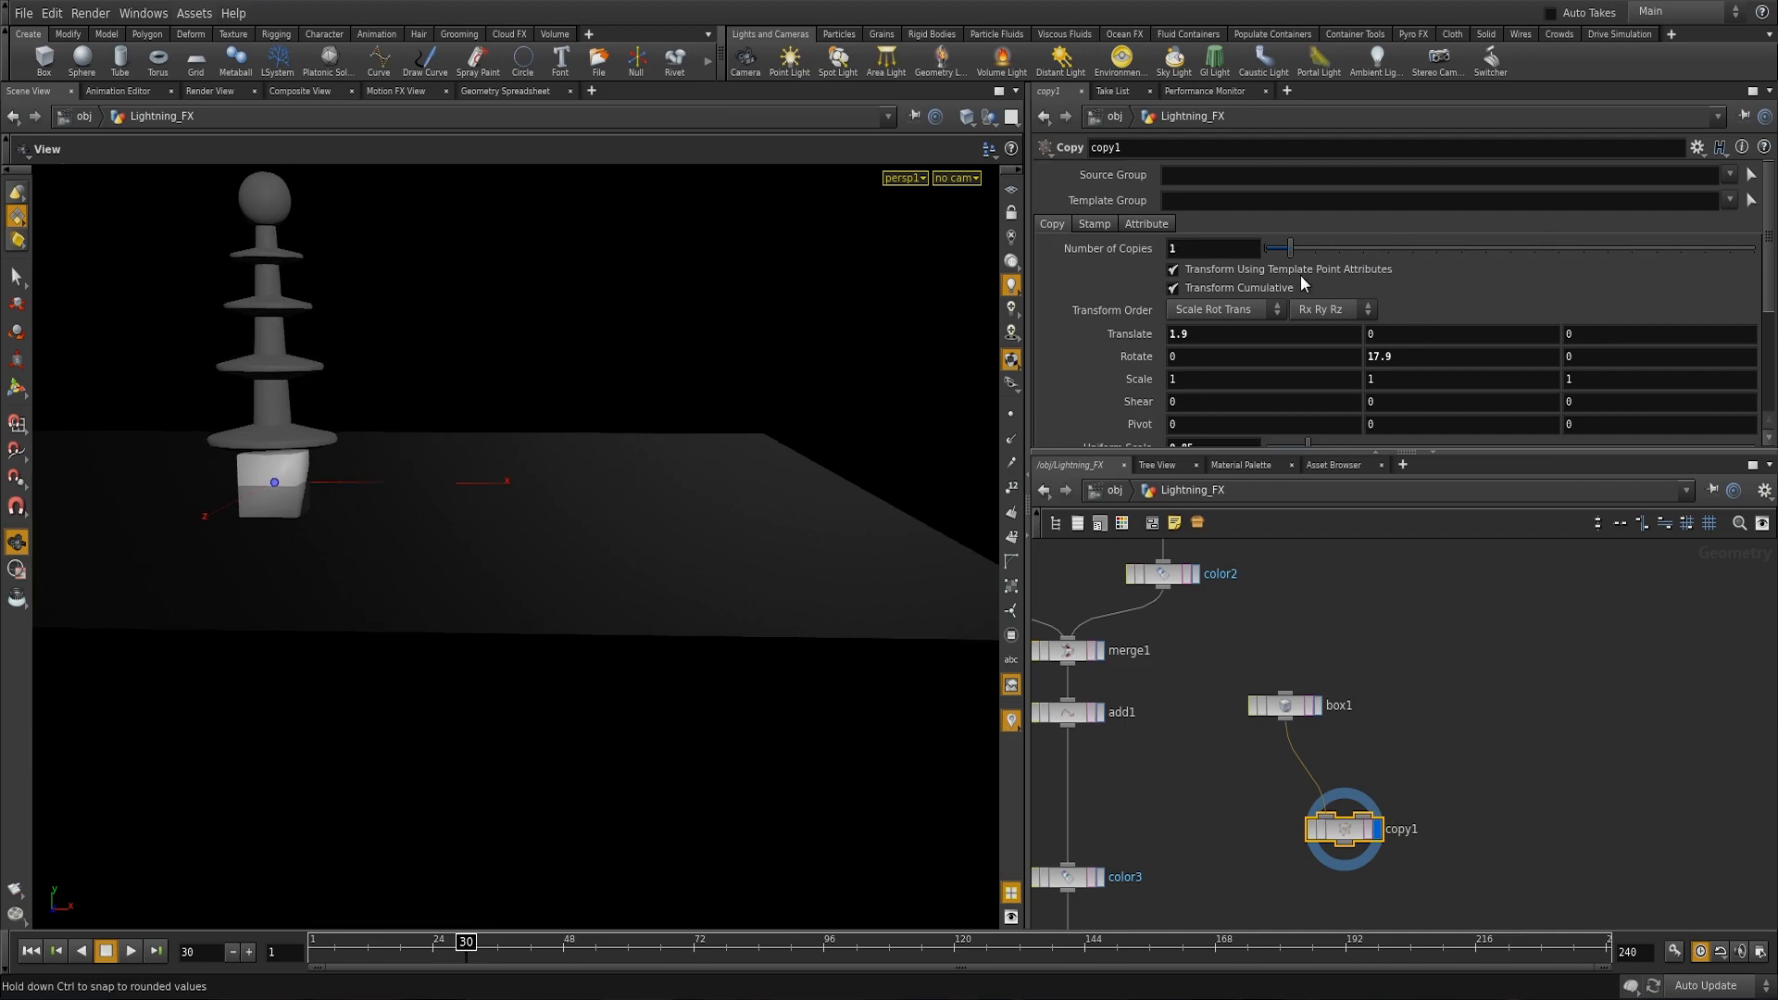
# Step: Add a Sphere node beside box1, above copy1
pyautogui.moveTo(1479, 675); pyautogui.dragTo(1450, 648, button='middle')
pyautogui.press('Tab')
pyautogui.write('sph')
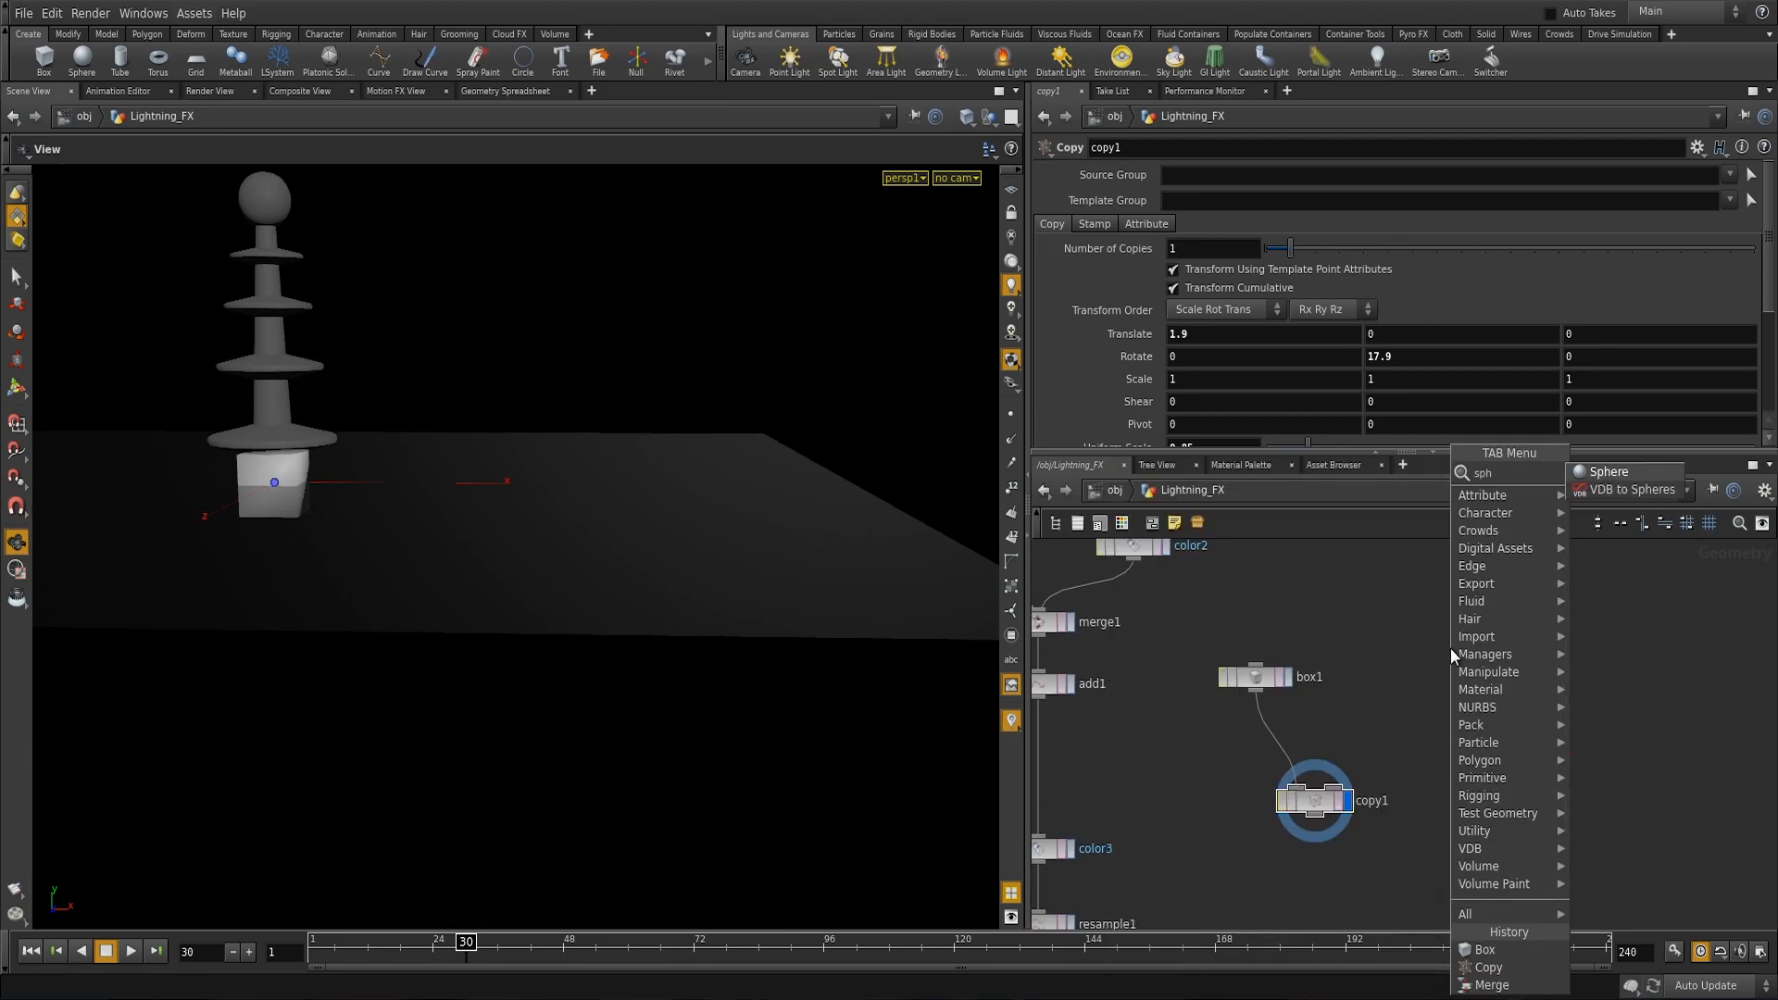
pyautogui.press('Return')
pyautogui.click(1450, 648)
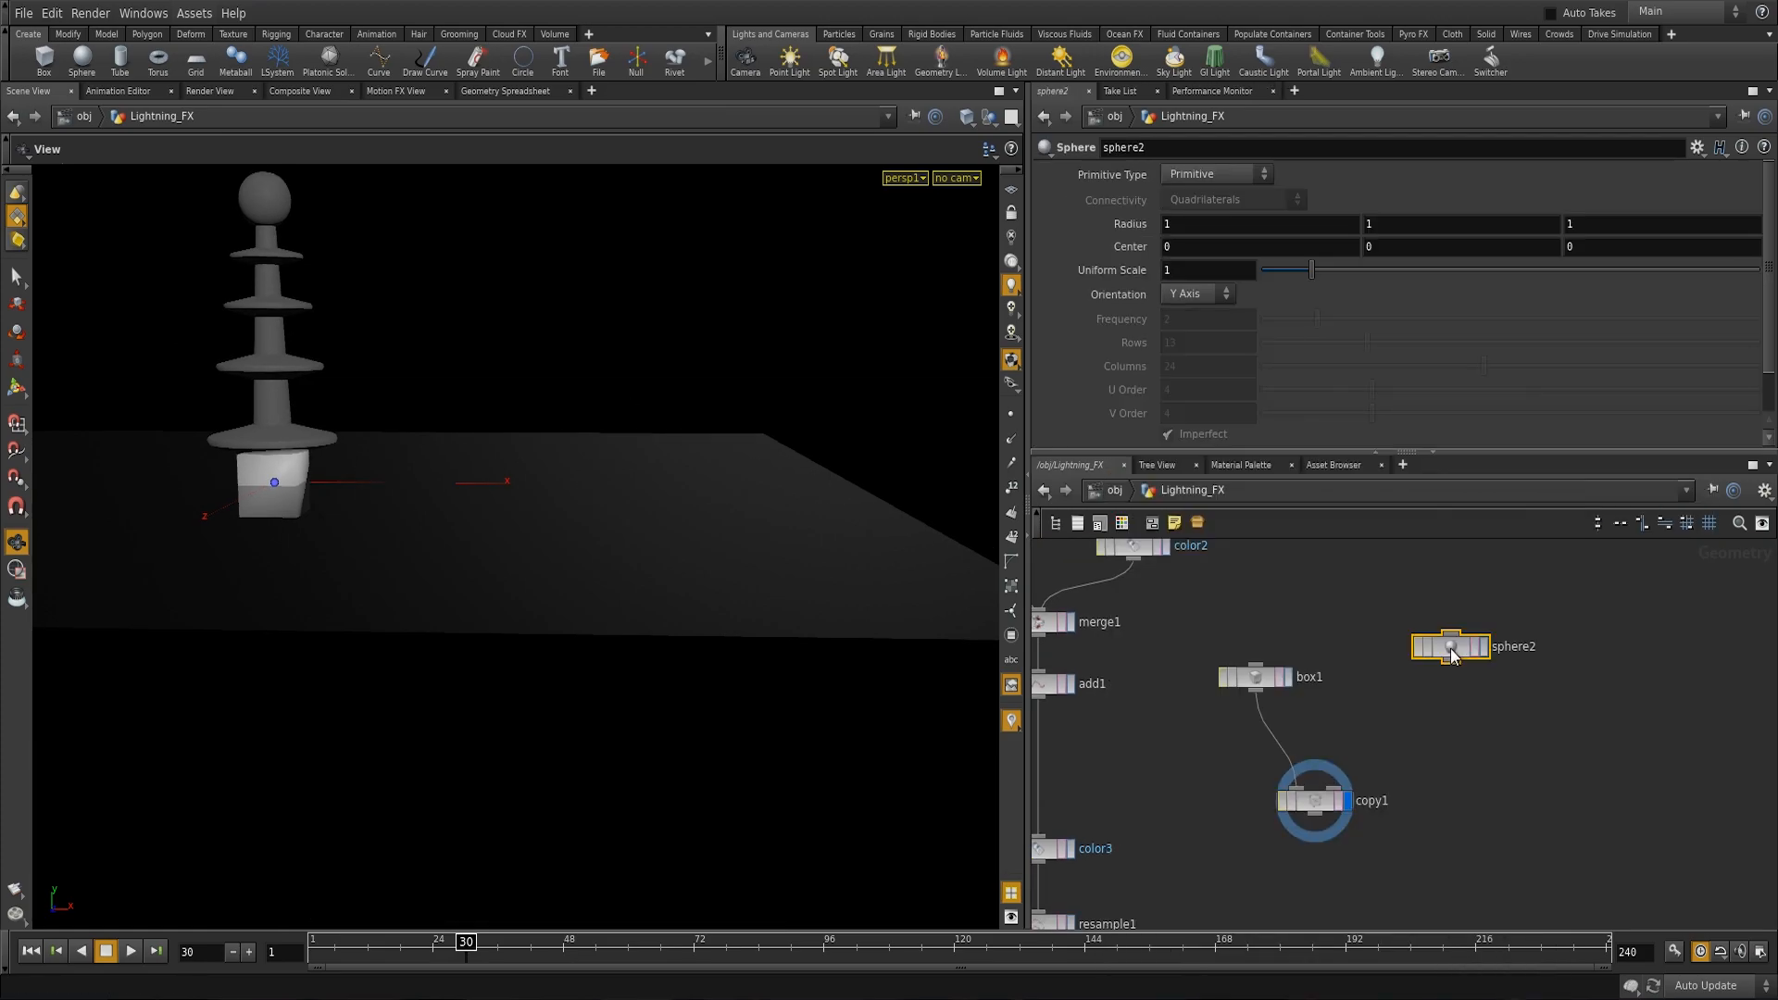
# Step: Change sphere2's Primitive Type to Polygon, and display the node in the viewport
pyautogui.click(1217, 174)
pyautogui.click(1219, 210)
pyautogui.moveTo(532, 417); pyautogui.dragTo(611, 417)
pyautogui.moveTo(1456, 652); pyautogui.dragTo(1458, 667)
pyautogui.press('r')
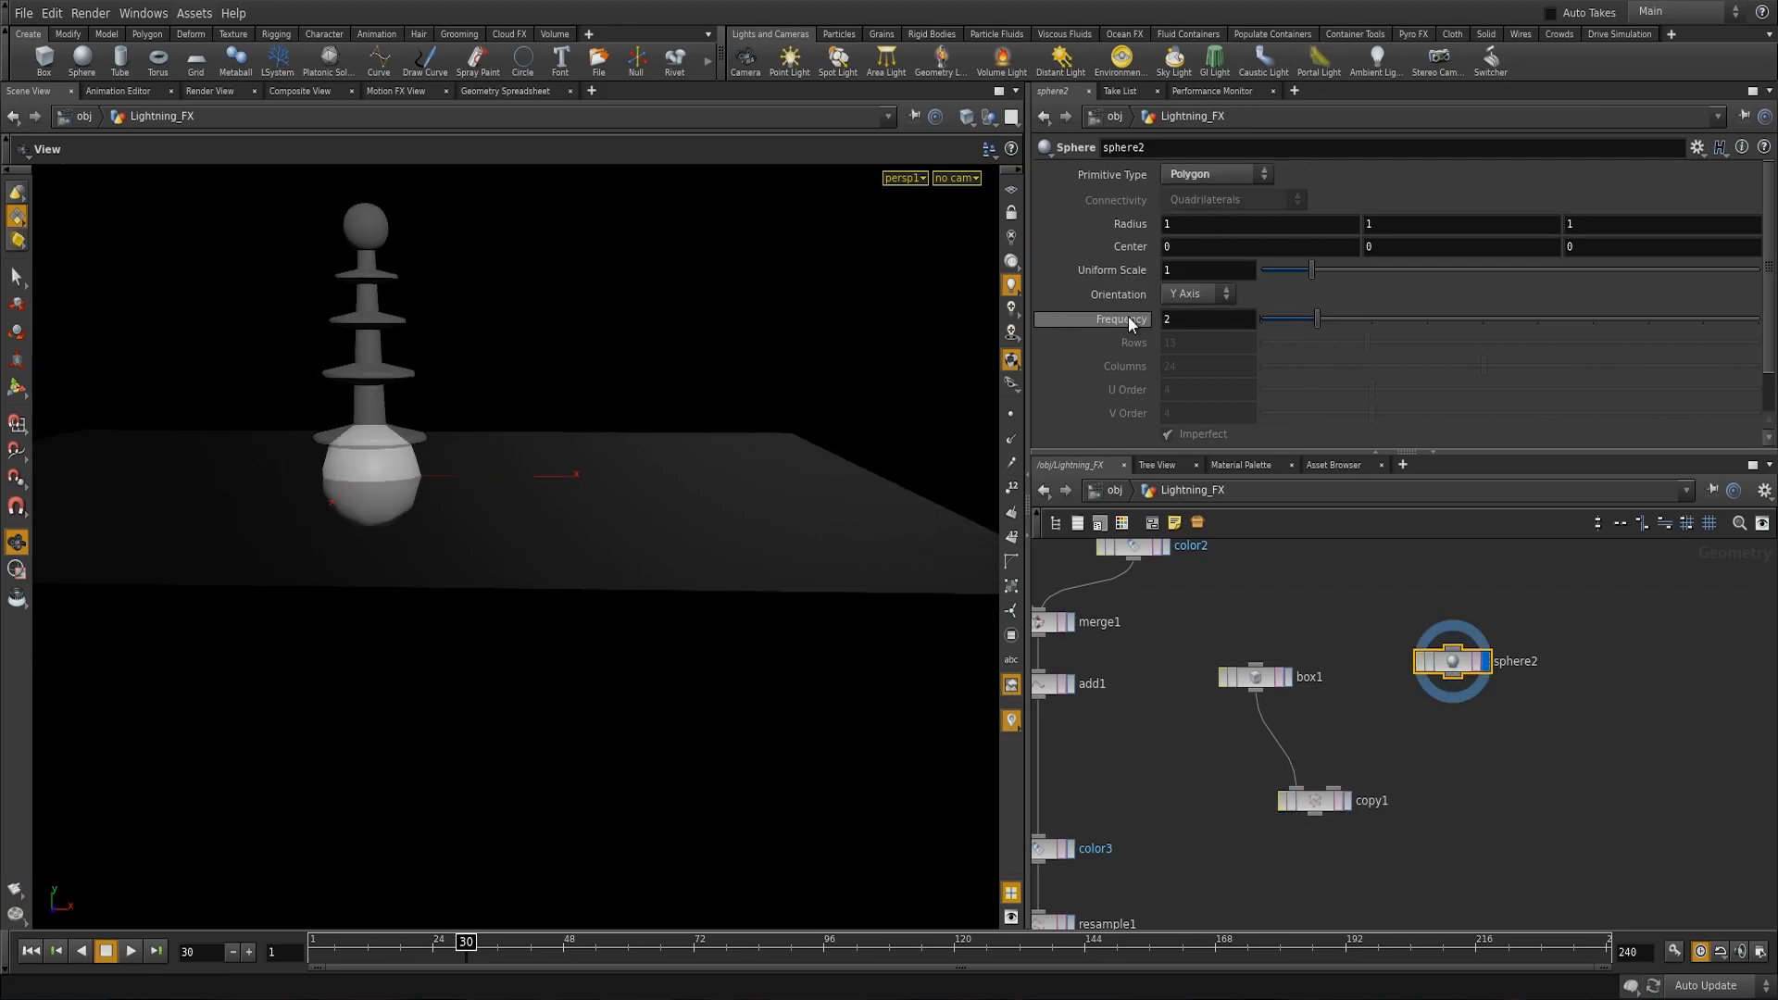
# Step: Enlarge sphere2 to a Uniform Scale of 6.31 and show the geometry's wireframe over its shading
pyautogui.moveTo(1311, 270); pyautogui.dragTo(1575, 269)
pyautogui.moveTo(574, 498); pyautogui.dragTo(418, 508, button='right')
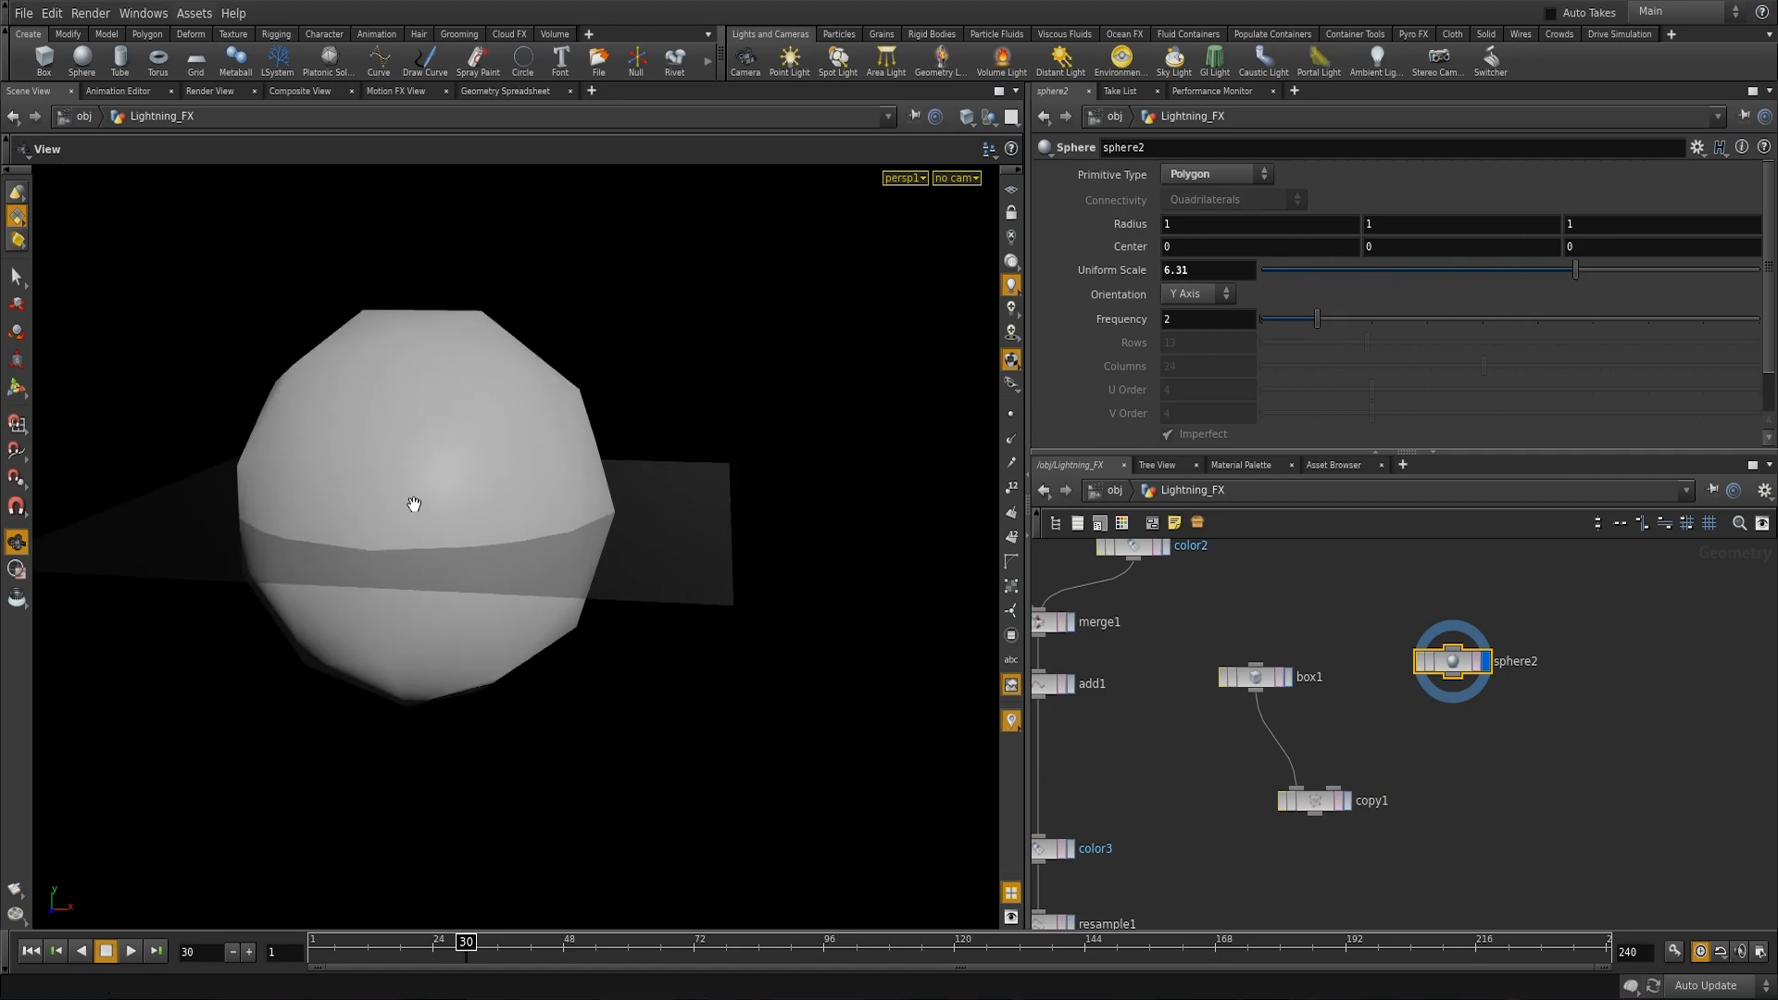
pyautogui.hotkey('shift', 'w')
pyautogui.moveTo(413, 508); pyautogui.dragTo(643, 566, button='right')
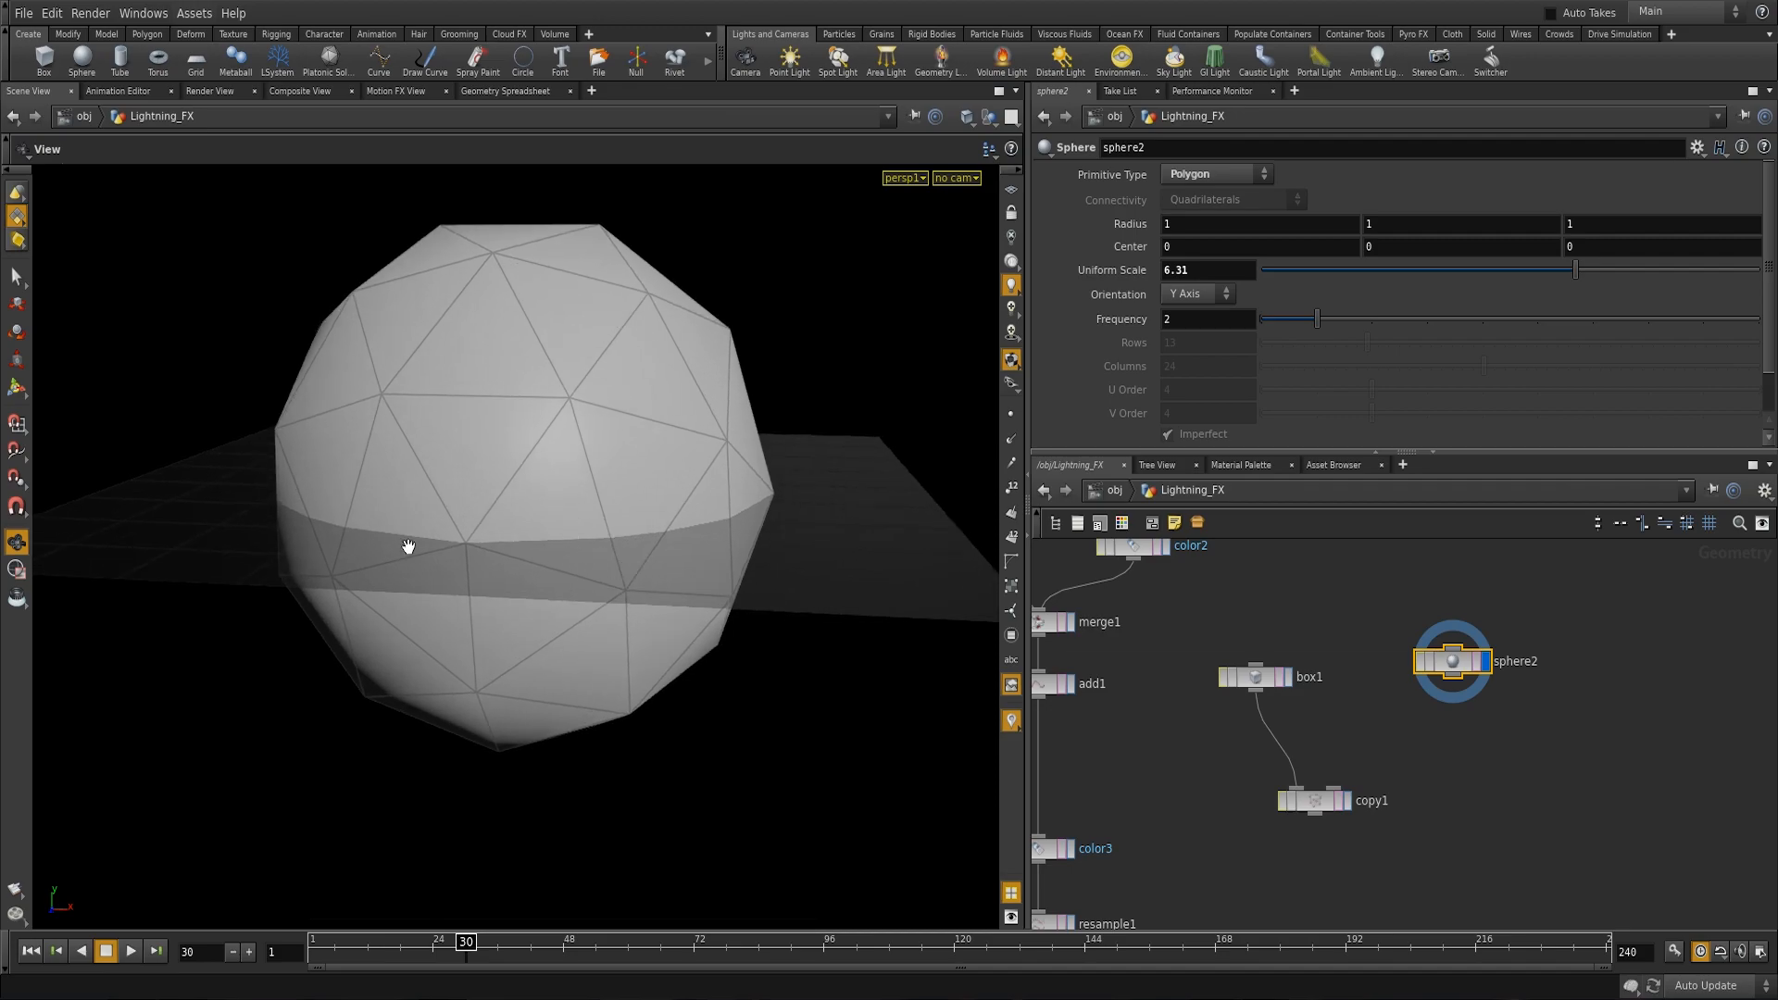
pyautogui.moveTo(626, 526); pyautogui.dragTo(629, 610, button='middle')
pyautogui.moveTo(629, 609); pyautogui.dragTo(708, 639)
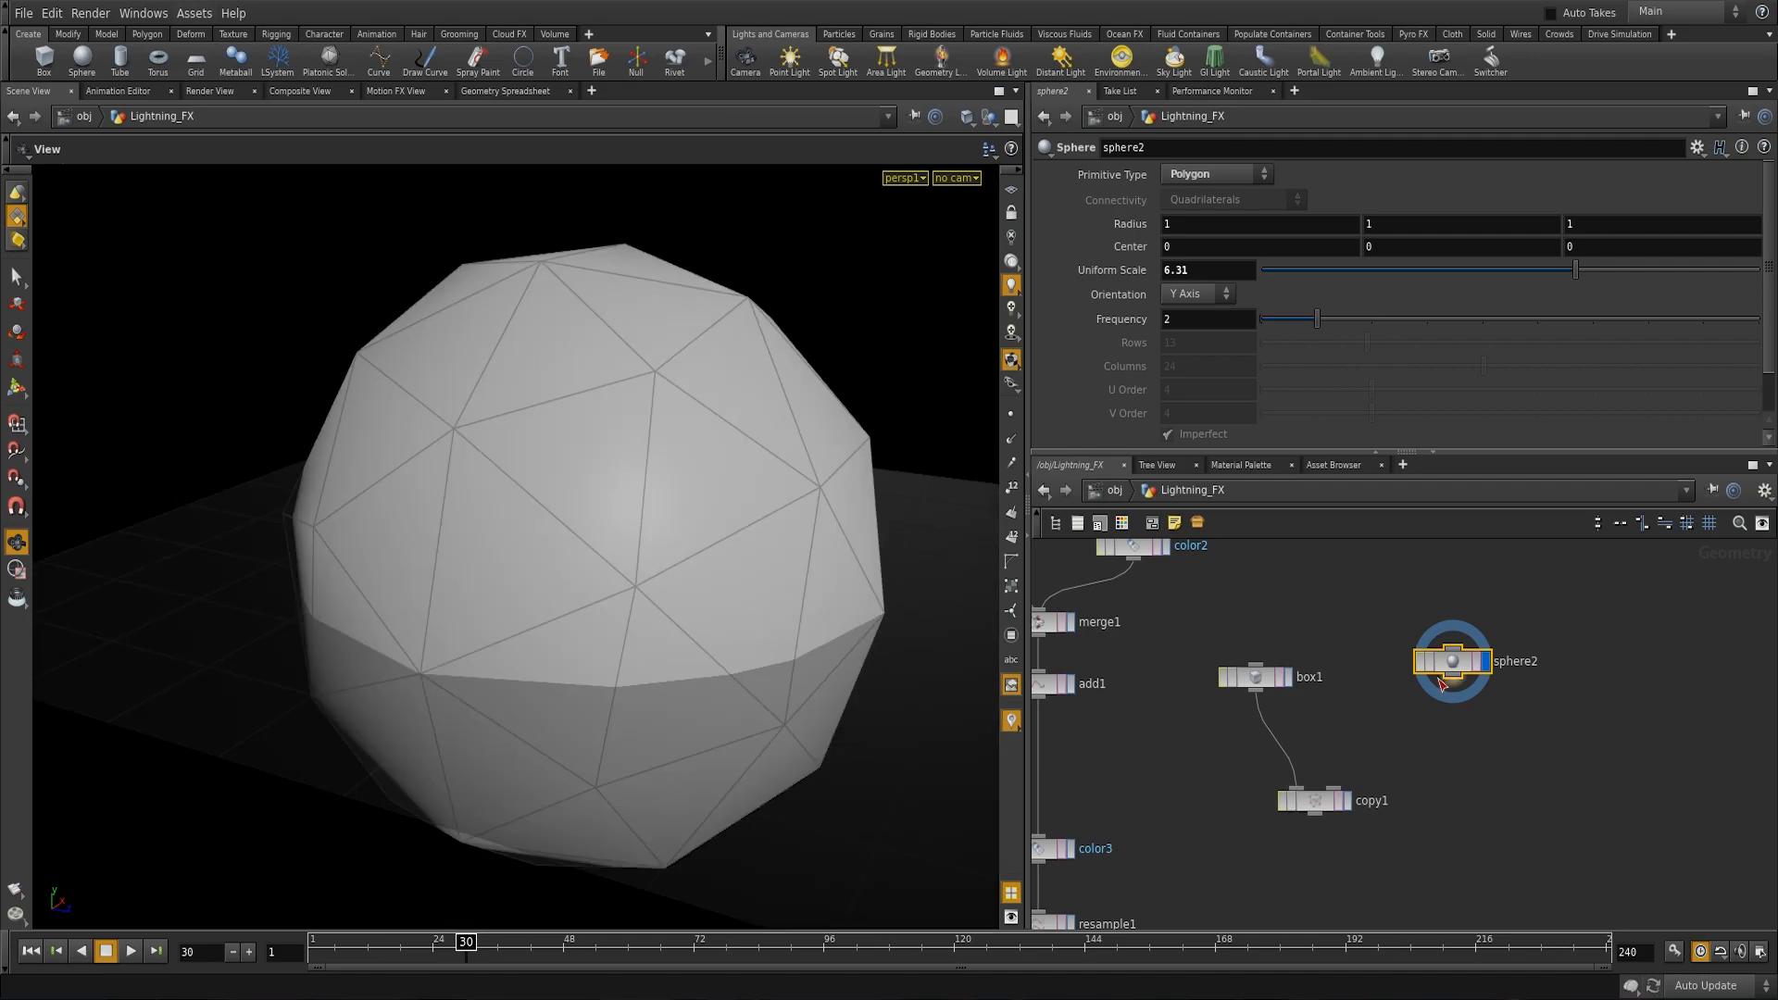
# Step: Connect sphere2 to copy1's second input and display copy1
pyautogui.click(1348, 803)
pyautogui.moveTo(715, 706); pyautogui.dragTo(440, 461)
pyautogui.moveTo(369, 690); pyautogui.dragTo(750, 750)
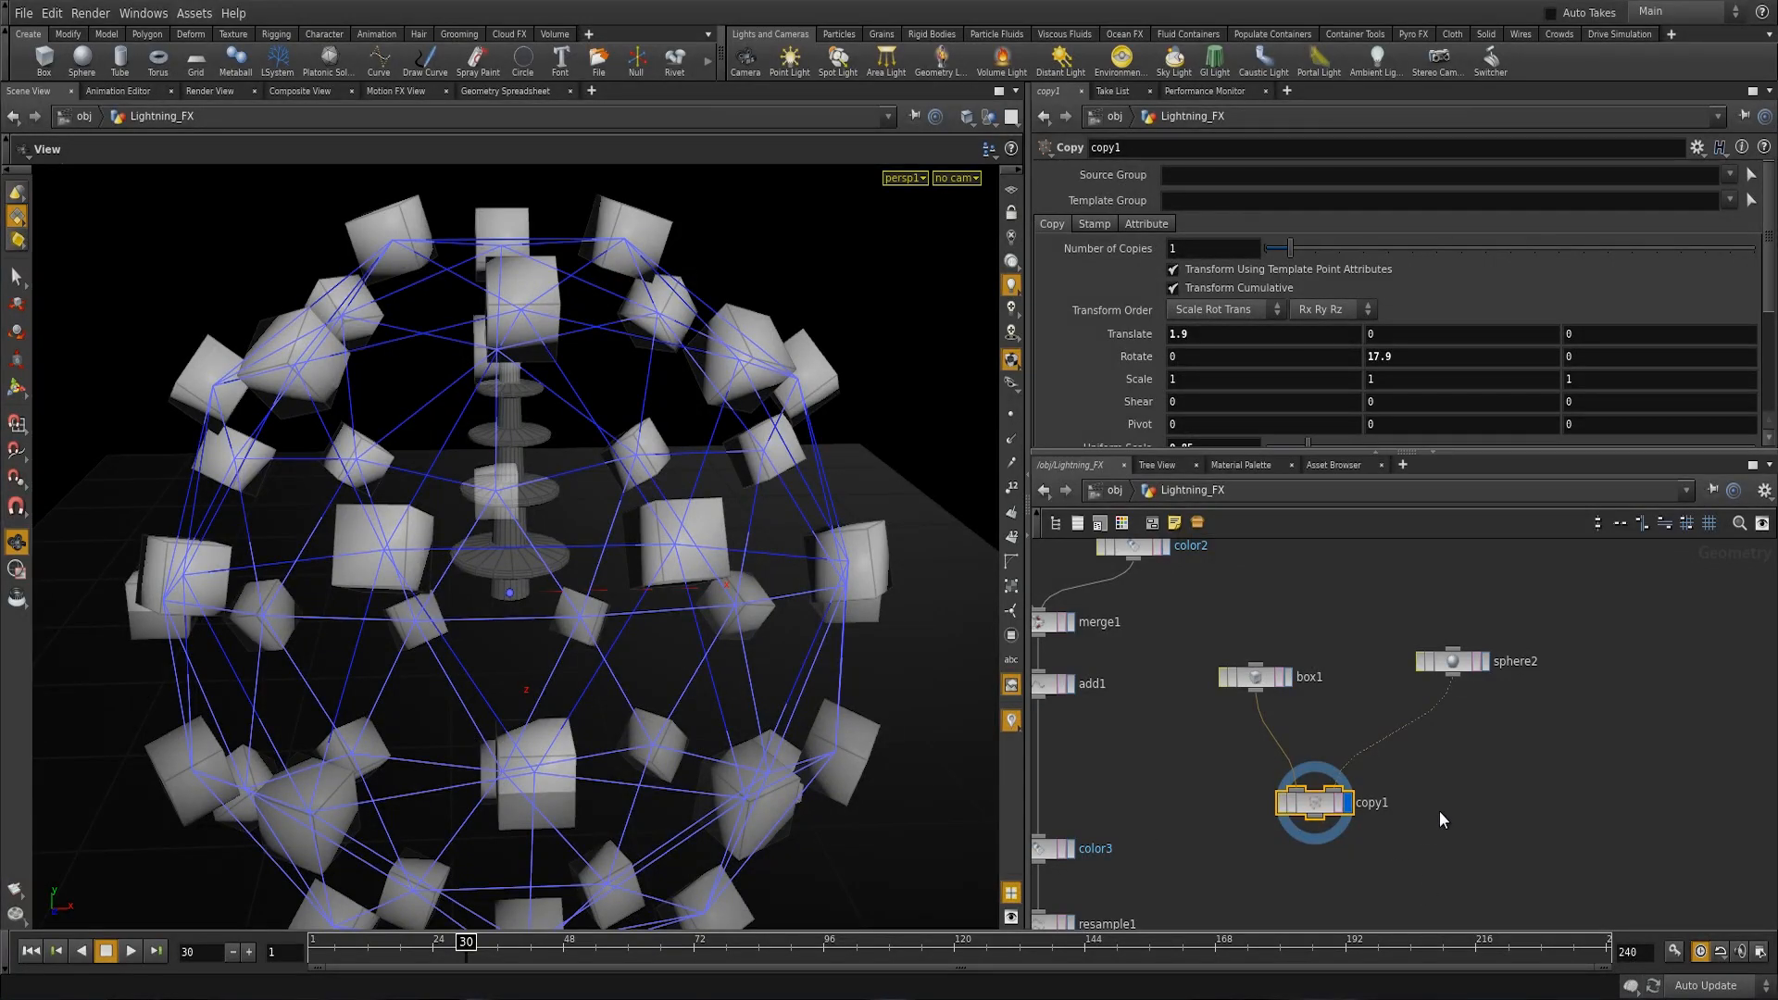
# Step: Review box1 and sphere2 as copy1's source and template inputs, shifting copy1 slightly below them
pyautogui.moveTo(1439, 820); pyautogui.dragTo(1415, 757, button='middle')
pyautogui.moveTo(1291, 740); pyautogui.dragTo(1320, 753)
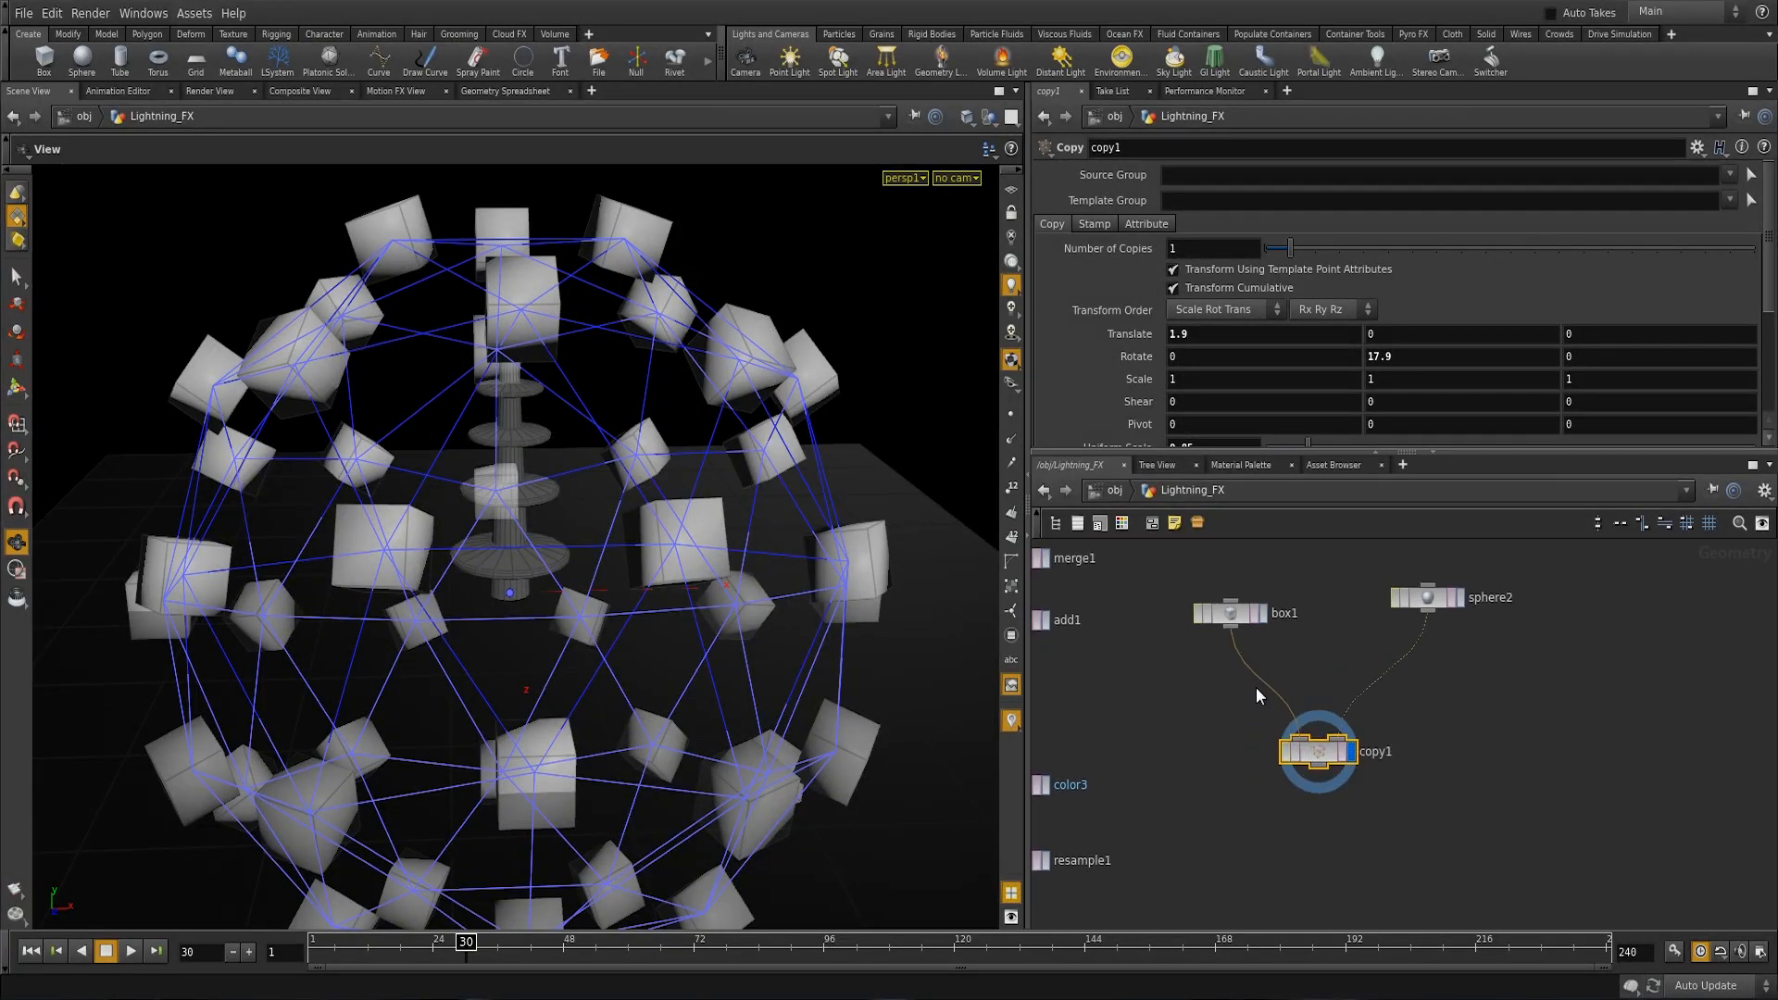
pyautogui.click(1231, 609)
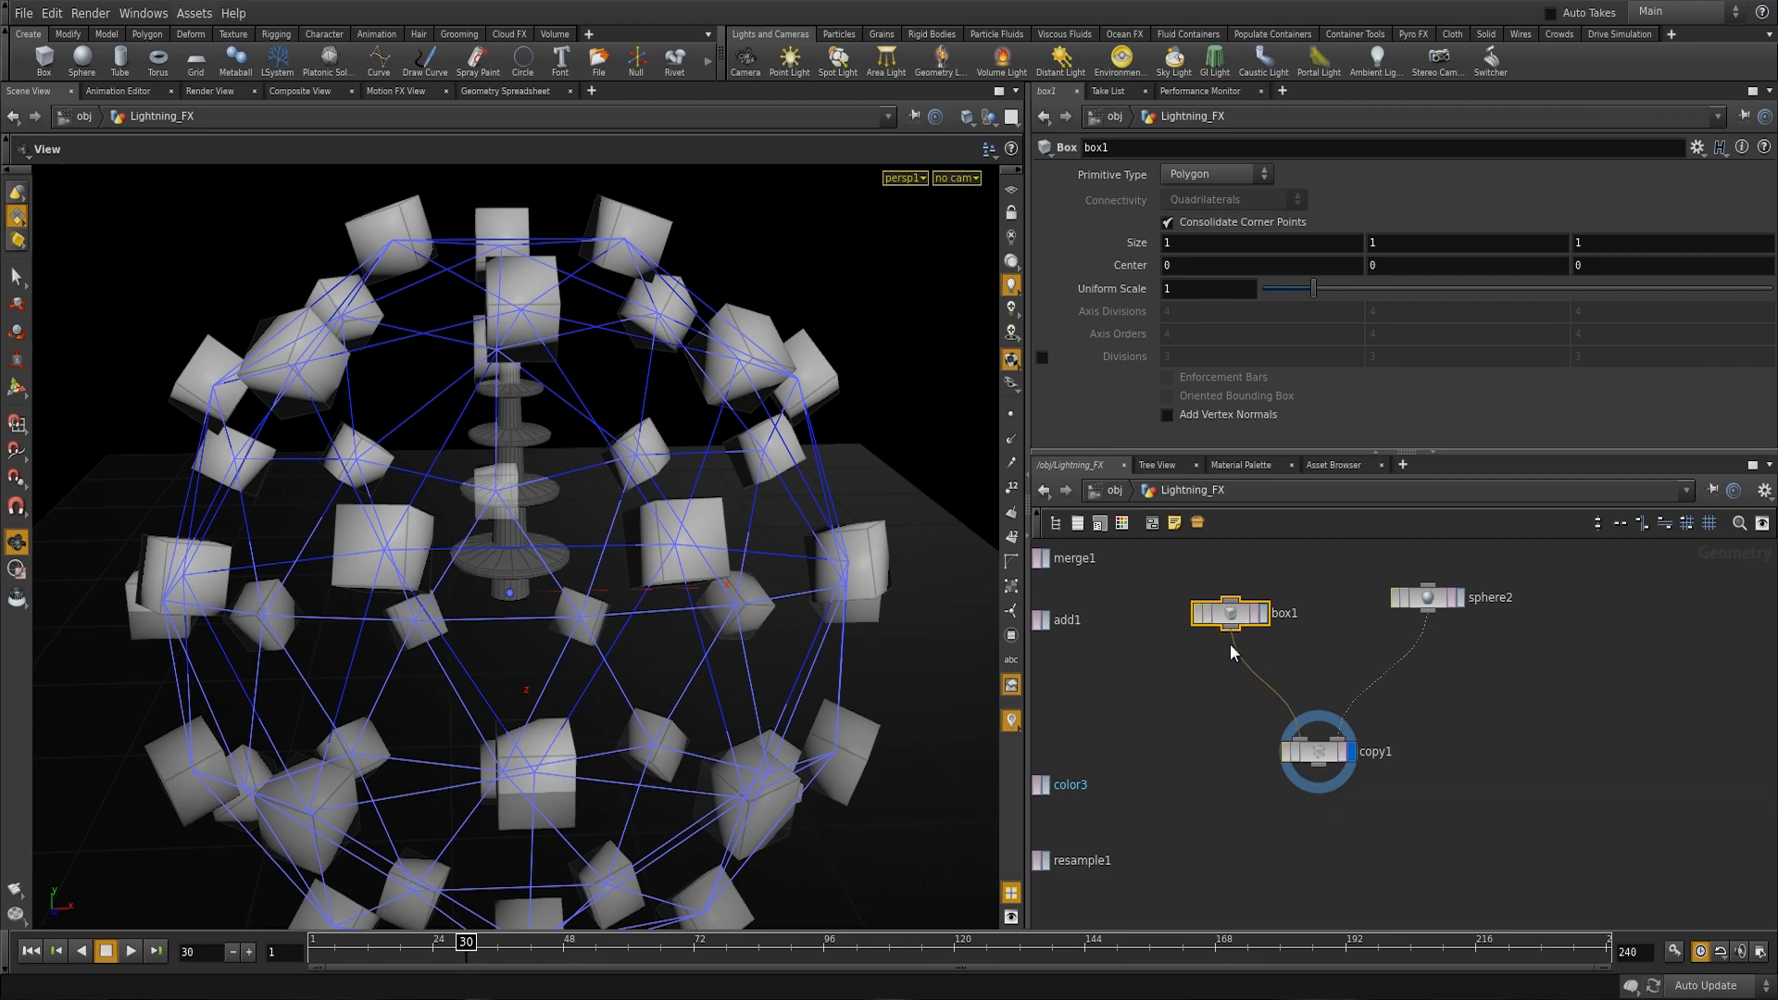
pyautogui.moveTo(1462, 725); pyautogui.dragTo(1439, 705, button='middle')
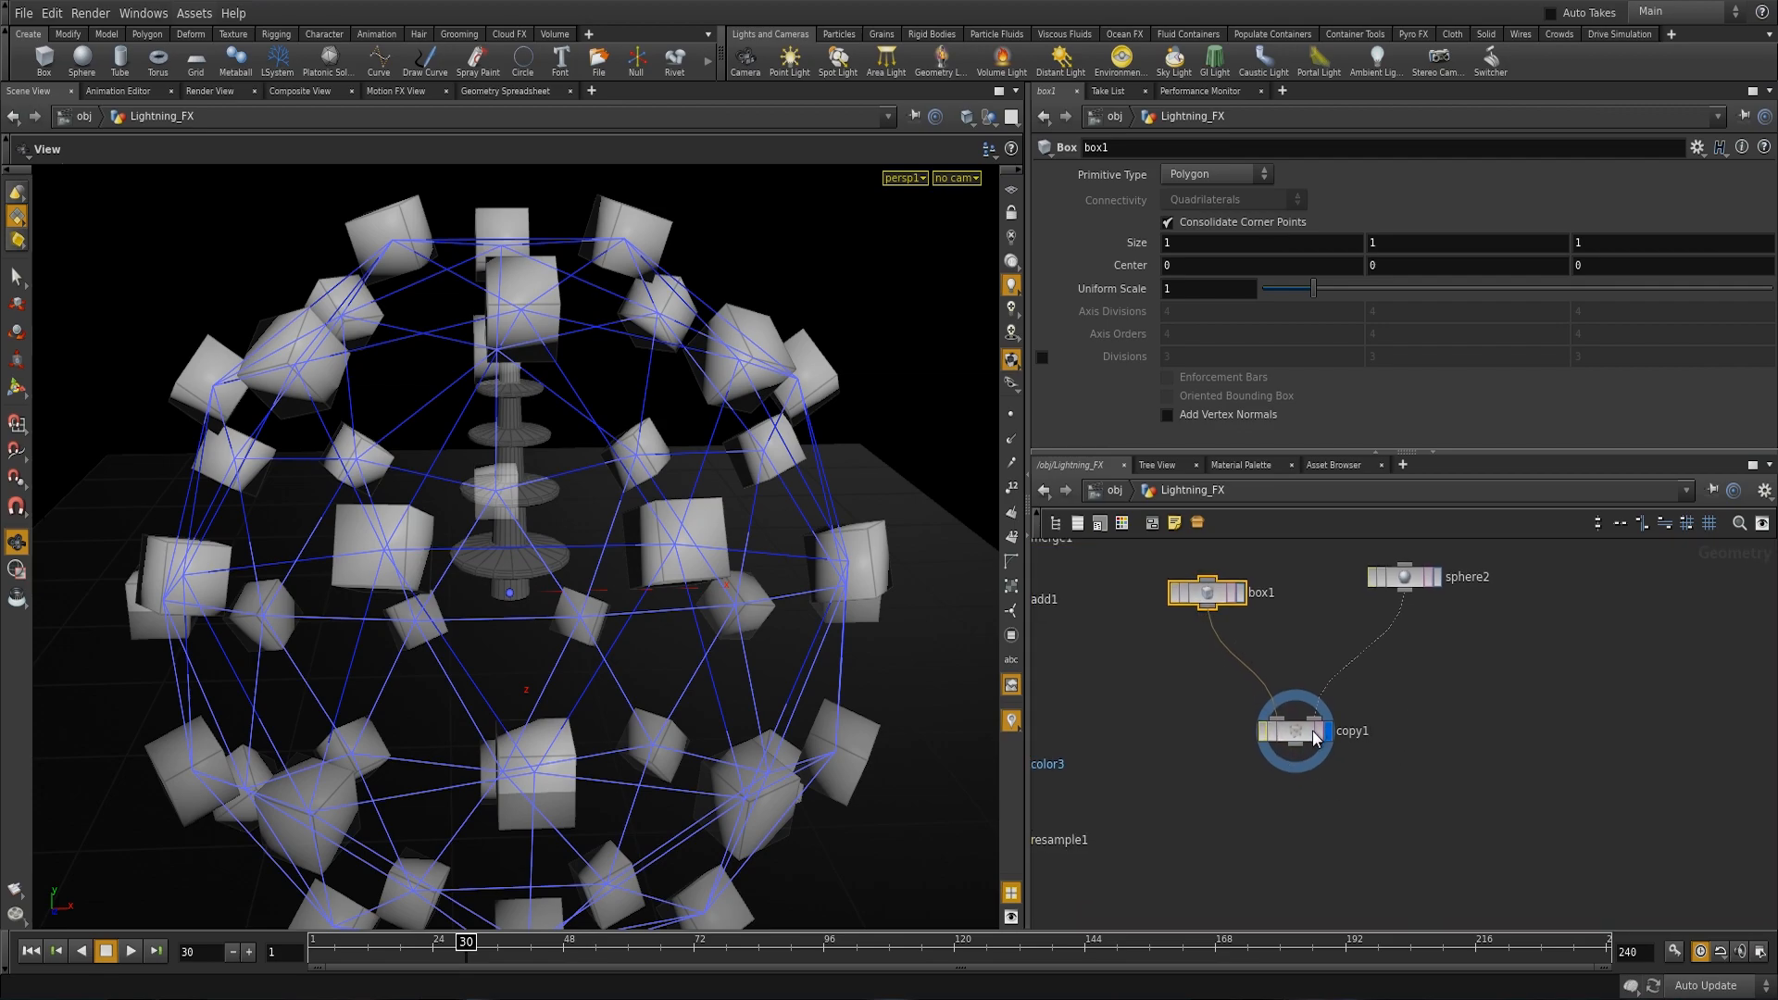
pyautogui.moveTo(1312, 733); pyautogui.dragTo(1332, 743)
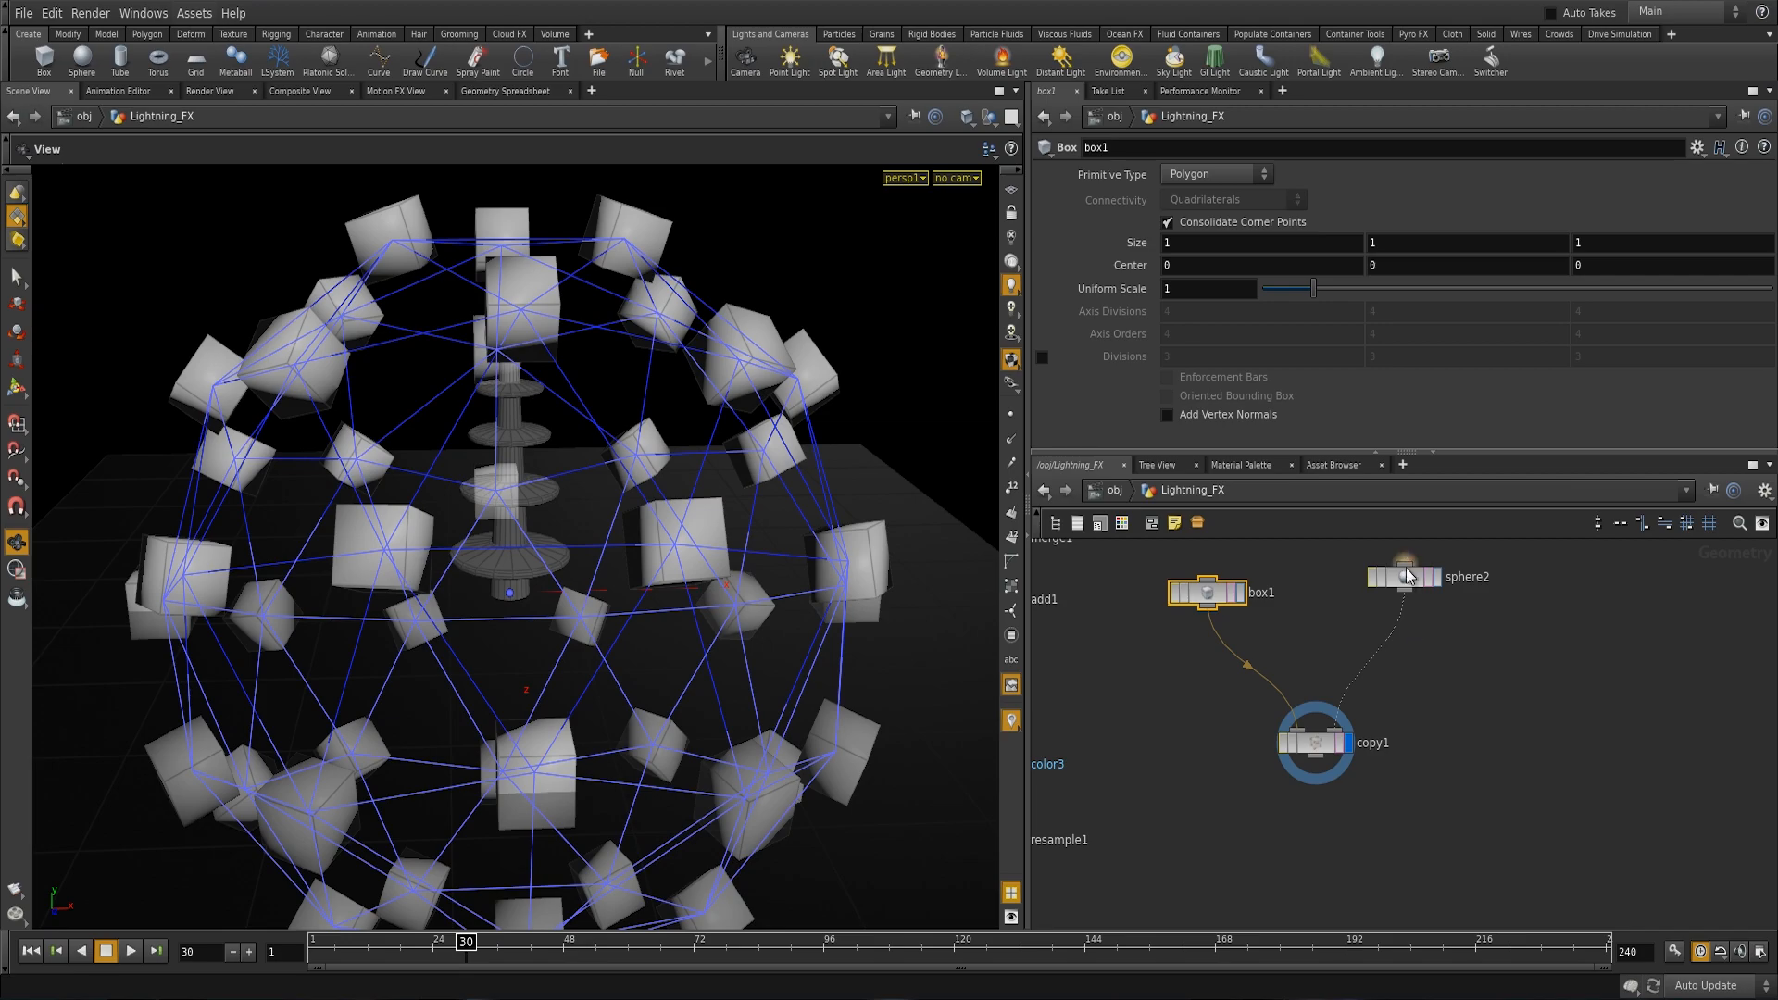
pyautogui.click(1407, 571)
pyautogui.moveTo(1248, 787); pyautogui.dragTo(1320, 789, button='middle')
# Step: Raise copy1's Number of Copies to 4 and inspect the boxes repeated around the sphere's points
pyautogui.click(1386, 746)
pyautogui.moveTo(309, 424); pyautogui.dragTo(457, 480)
pyautogui.moveTo(472, 470); pyautogui.dragTo(306, 461, button='right')
pyautogui.moveTo(1297, 248); pyautogui.dragTo(1364, 248)
pyautogui.moveTo(639, 412); pyautogui.dragTo(654, 349)
pyautogui.moveTo(655, 349); pyautogui.dragTo(615, 503, button='middle')
pyautogui.moveTo(615, 504); pyautogui.dragTo(206, 485)
pyautogui.moveTo(206, 484); pyautogui.dragTo(555, 506, button='right')
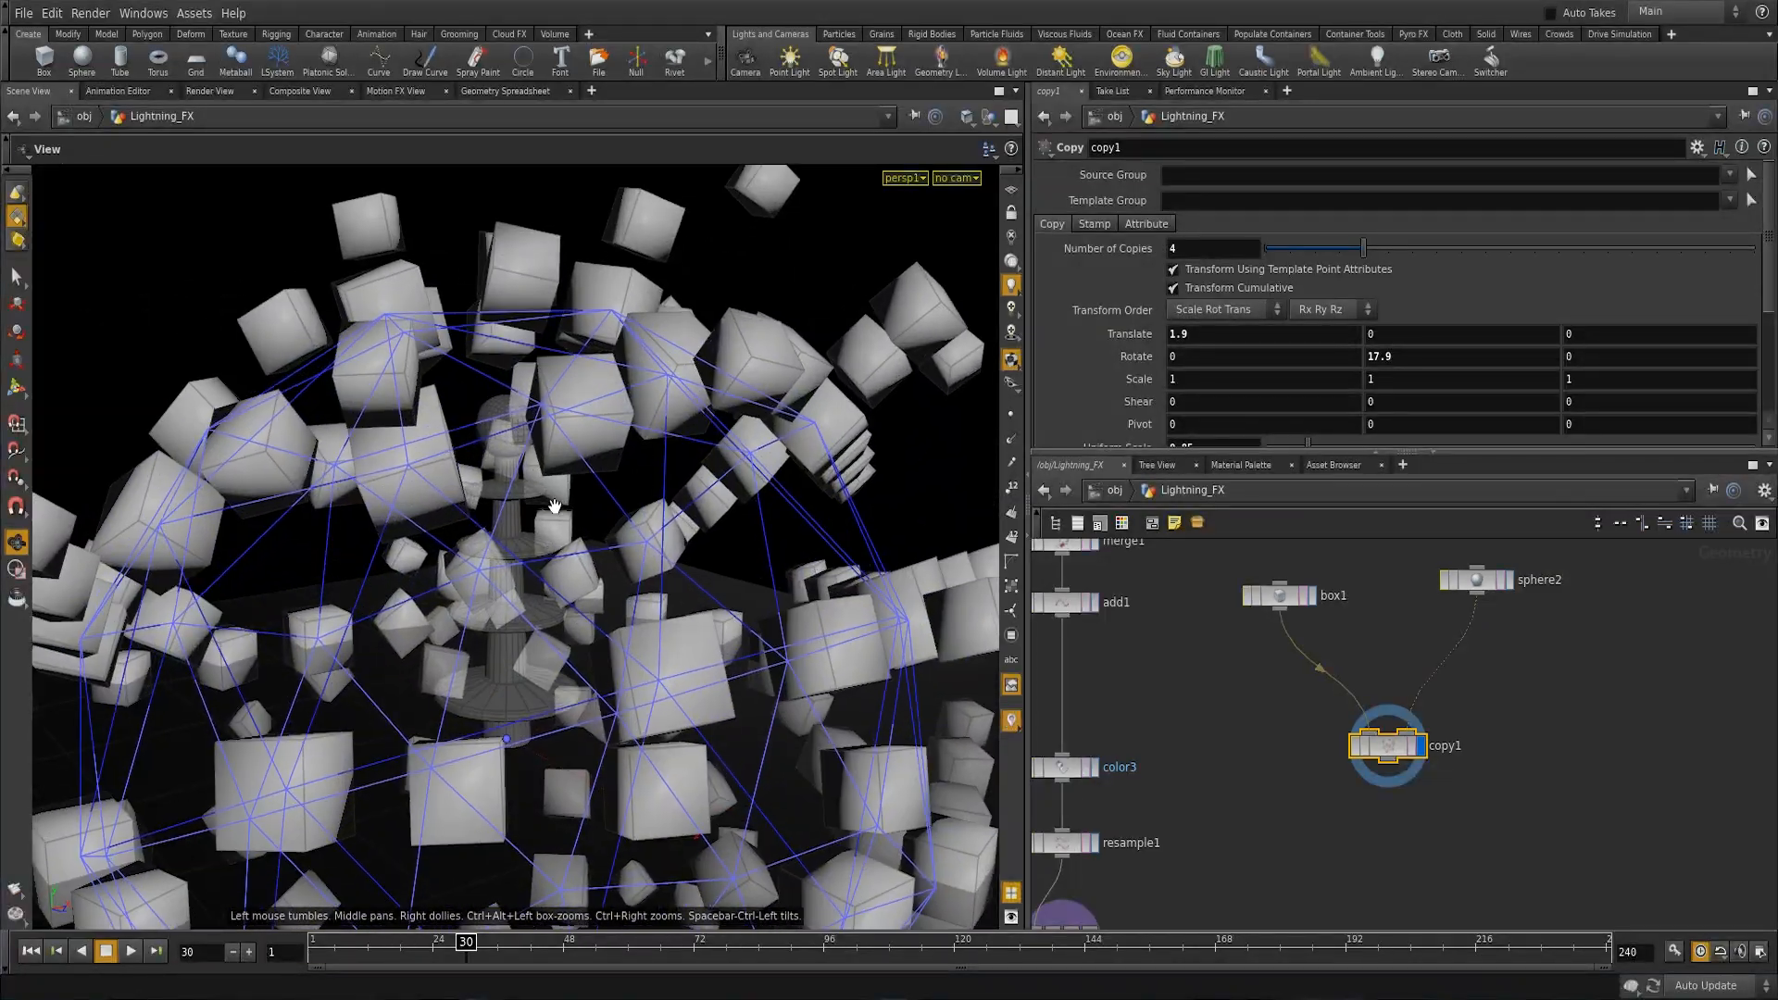
pyautogui.moveTo(555, 507); pyautogui.dragTo(434, 518)
pyautogui.moveTo(739, 450); pyautogui.dragTo(586, 403)
pyautogui.moveTo(674, 436); pyautogui.dragTo(433, 466, button='middle')
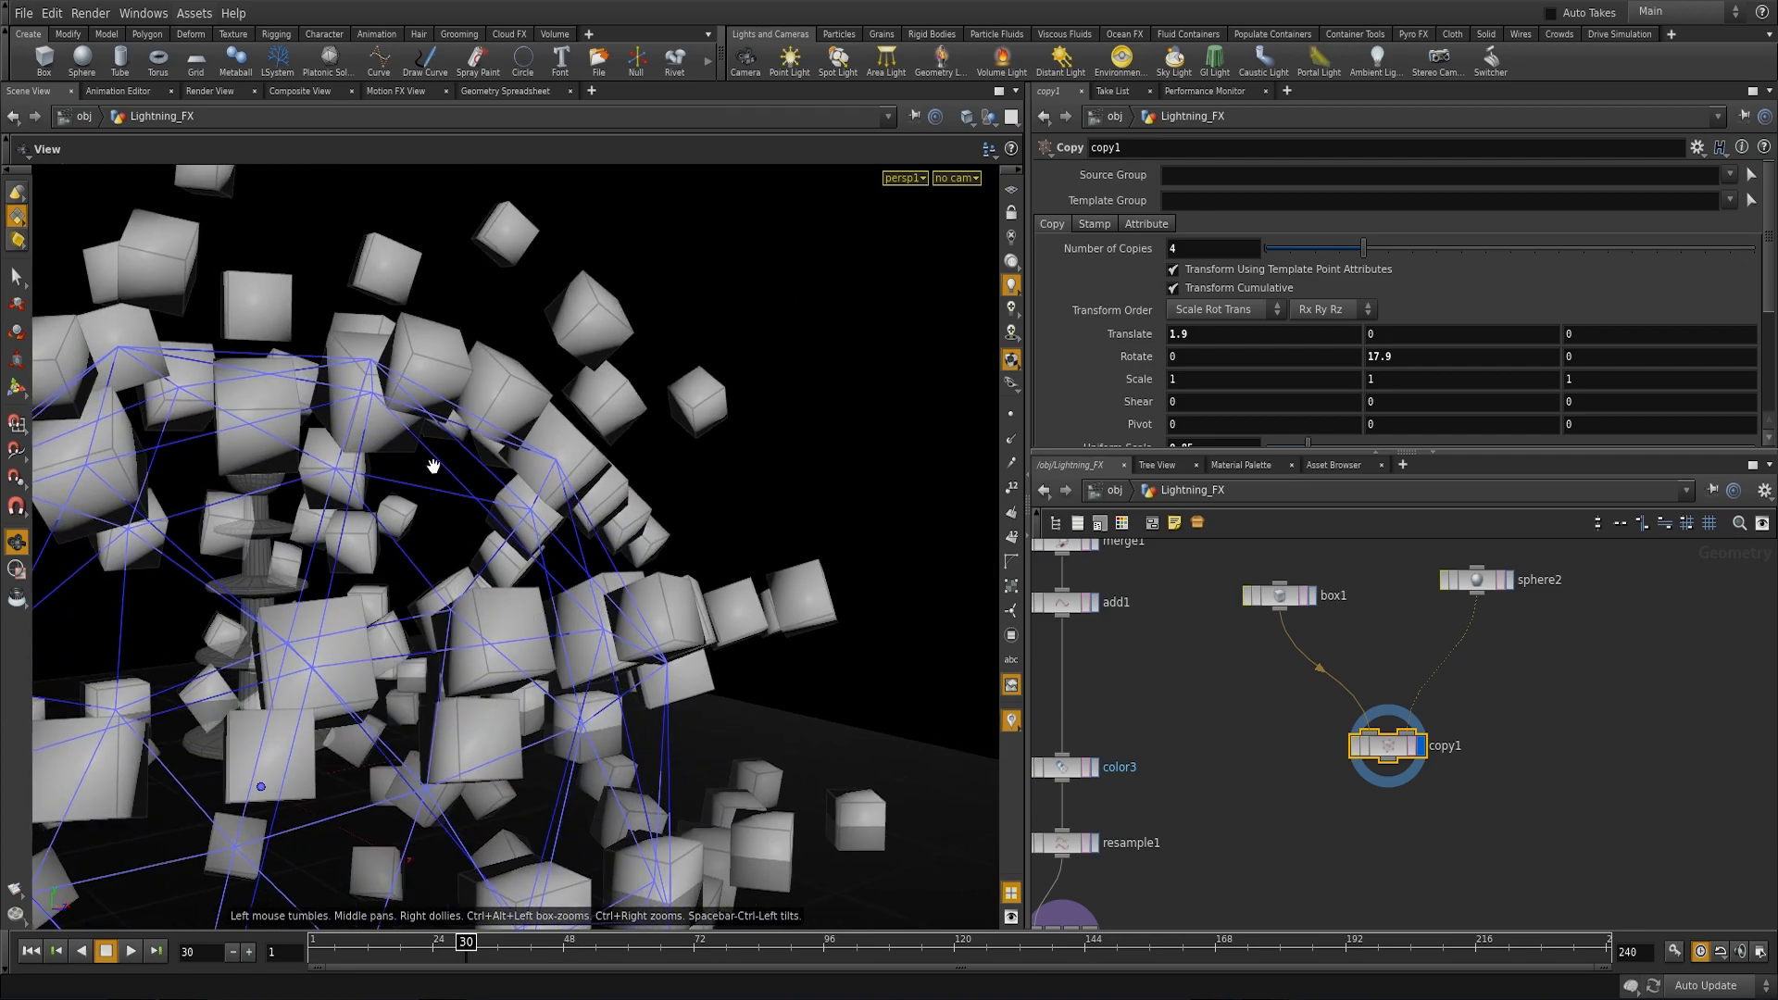
pyautogui.moveTo(433, 467); pyautogui.dragTo(396, 423)
# Step: Increase copy1's Number of Copies to 5 and examine the arrangement from above and from the side
pyautogui.moveTo(1374, 243); pyautogui.dragTo(1384, 241)
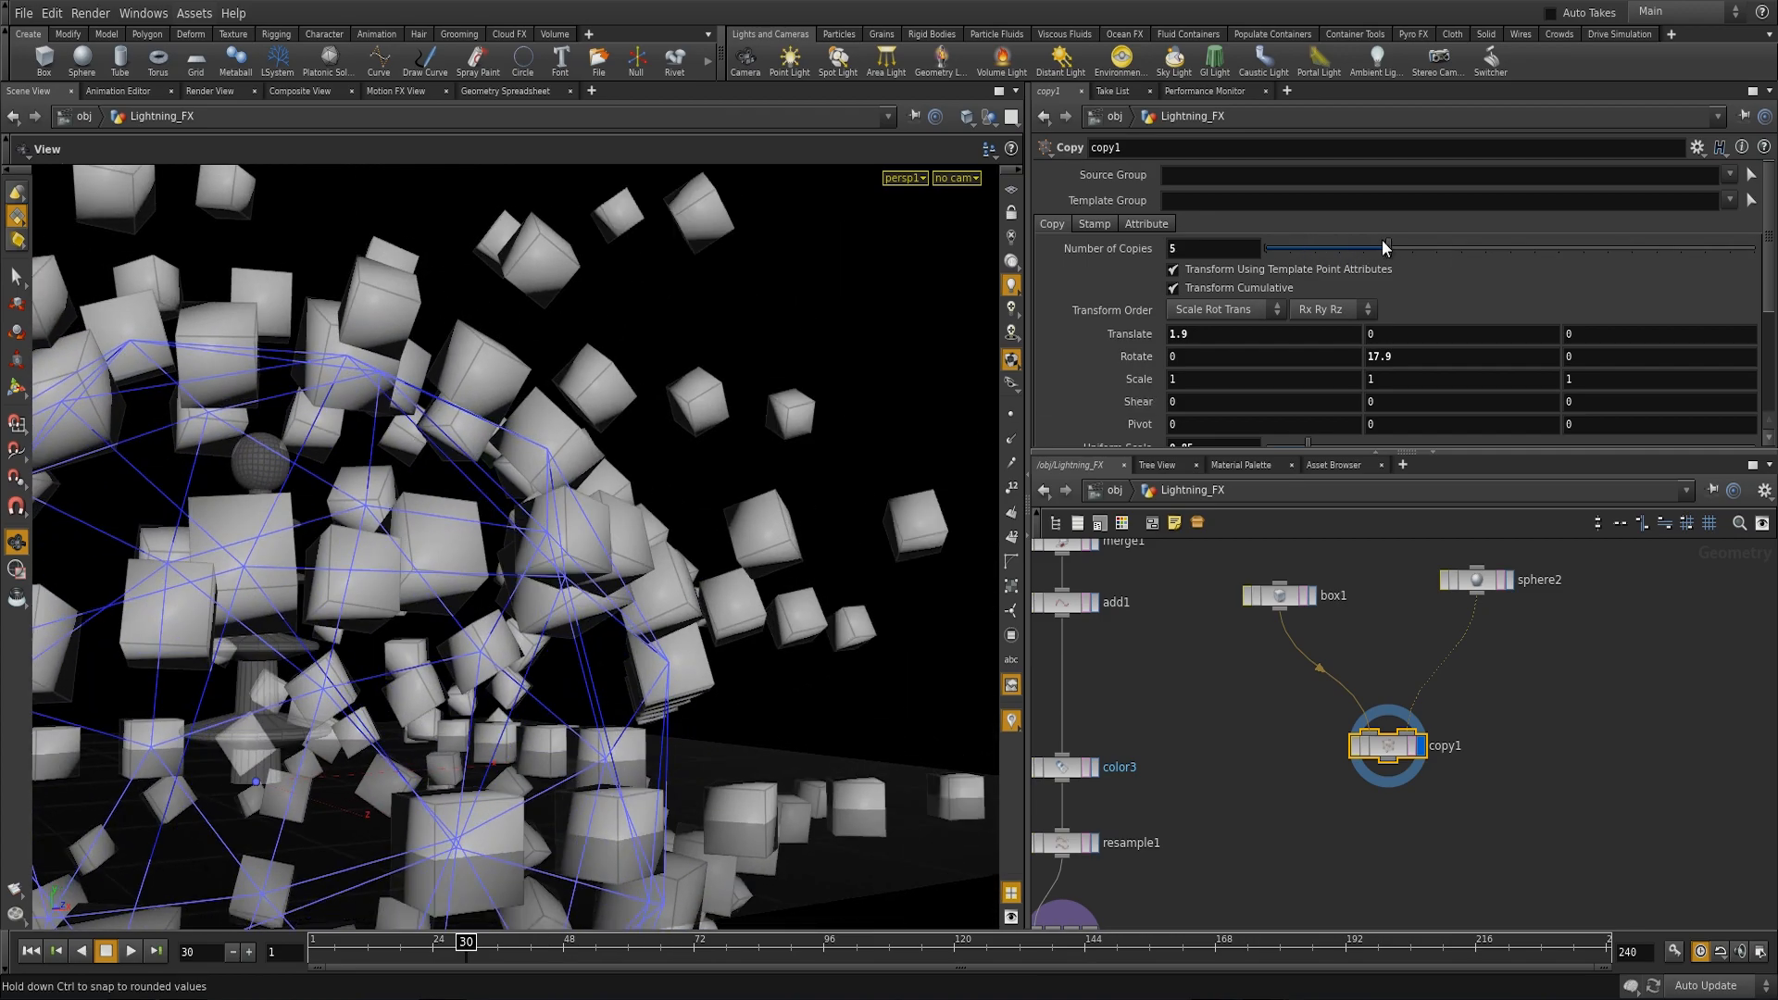
pyautogui.moveTo(525, 325); pyautogui.dragTo(578, 567)
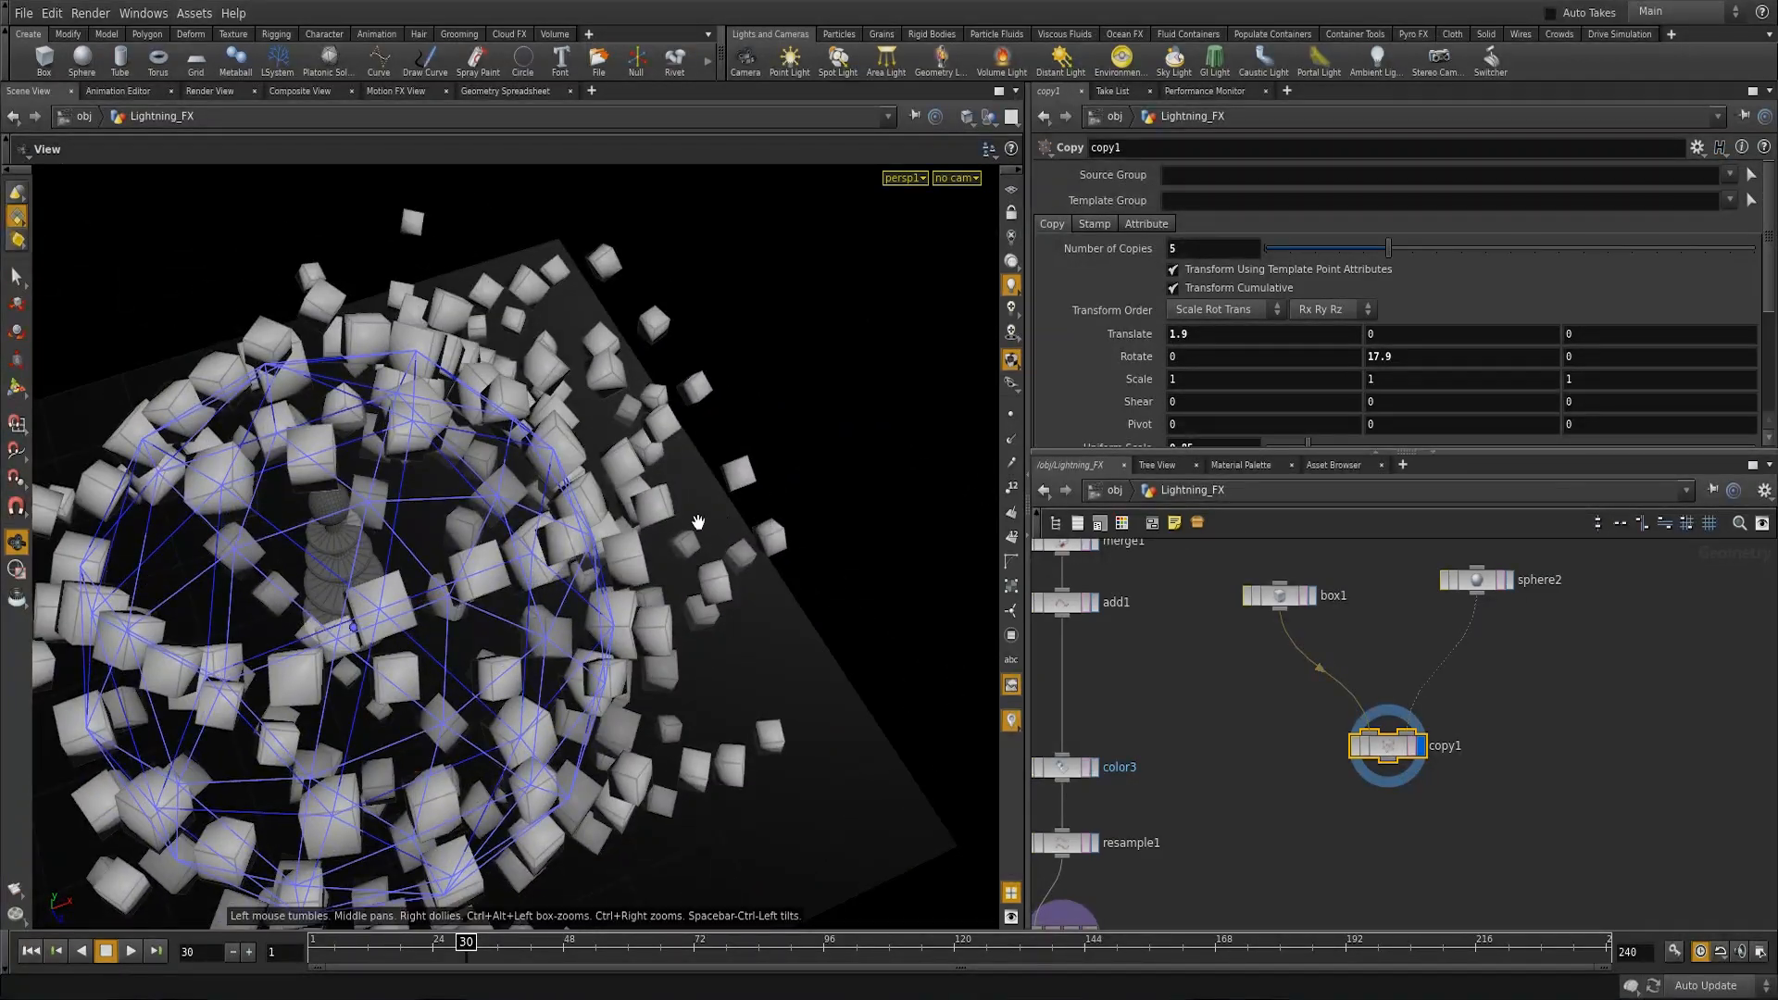
pyautogui.moveTo(718, 520); pyautogui.dragTo(433, 438, button='right')
pyautogui.moveTo(432, 438); pyautogui.dragTo(336, 285)
pyautogui.moveTo(336, 286); pyautogui.dragTo(519, 370, button='right')
pyautogui.moveTo(519, 371); pyautogui.dragTo(593, 445)
# Step: Reset copy1 to 1 copy, with Translate and Rotate at 0 and Uniform Scale at 1
pyautogui.moveTo(1389, 258); pyautogui.dragTo(1292, 269)
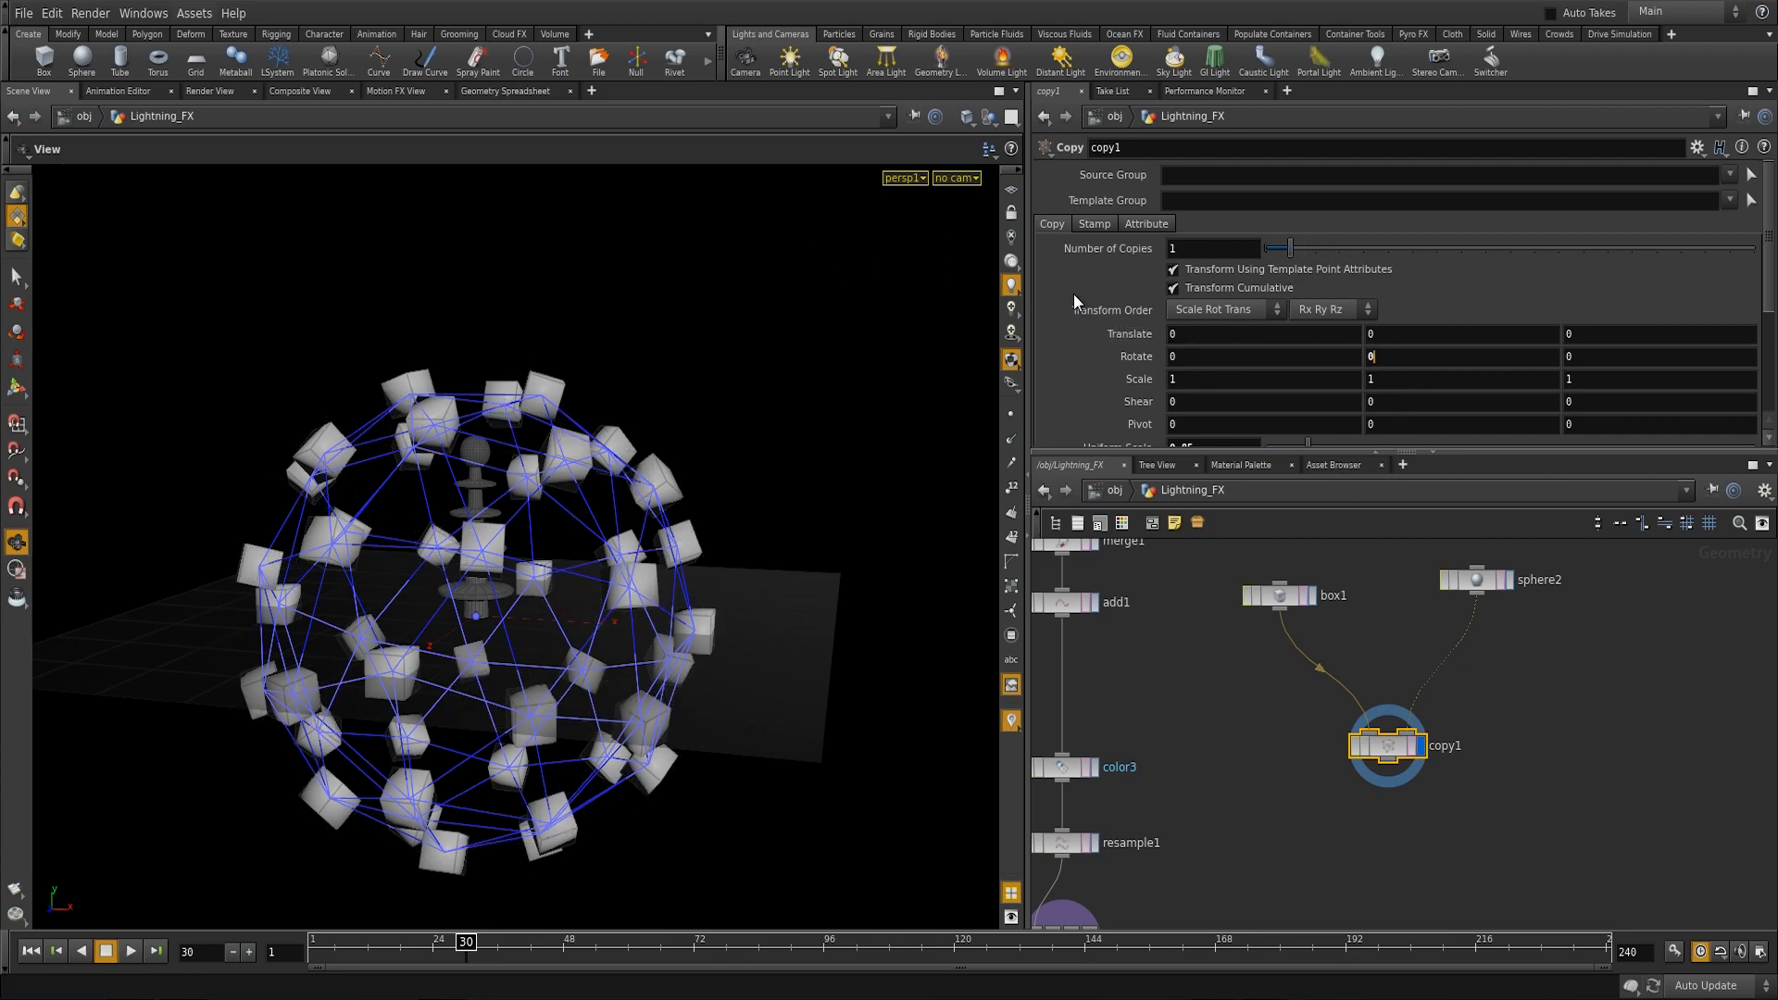
pyautogui.scroll(-2, 1434, 404)
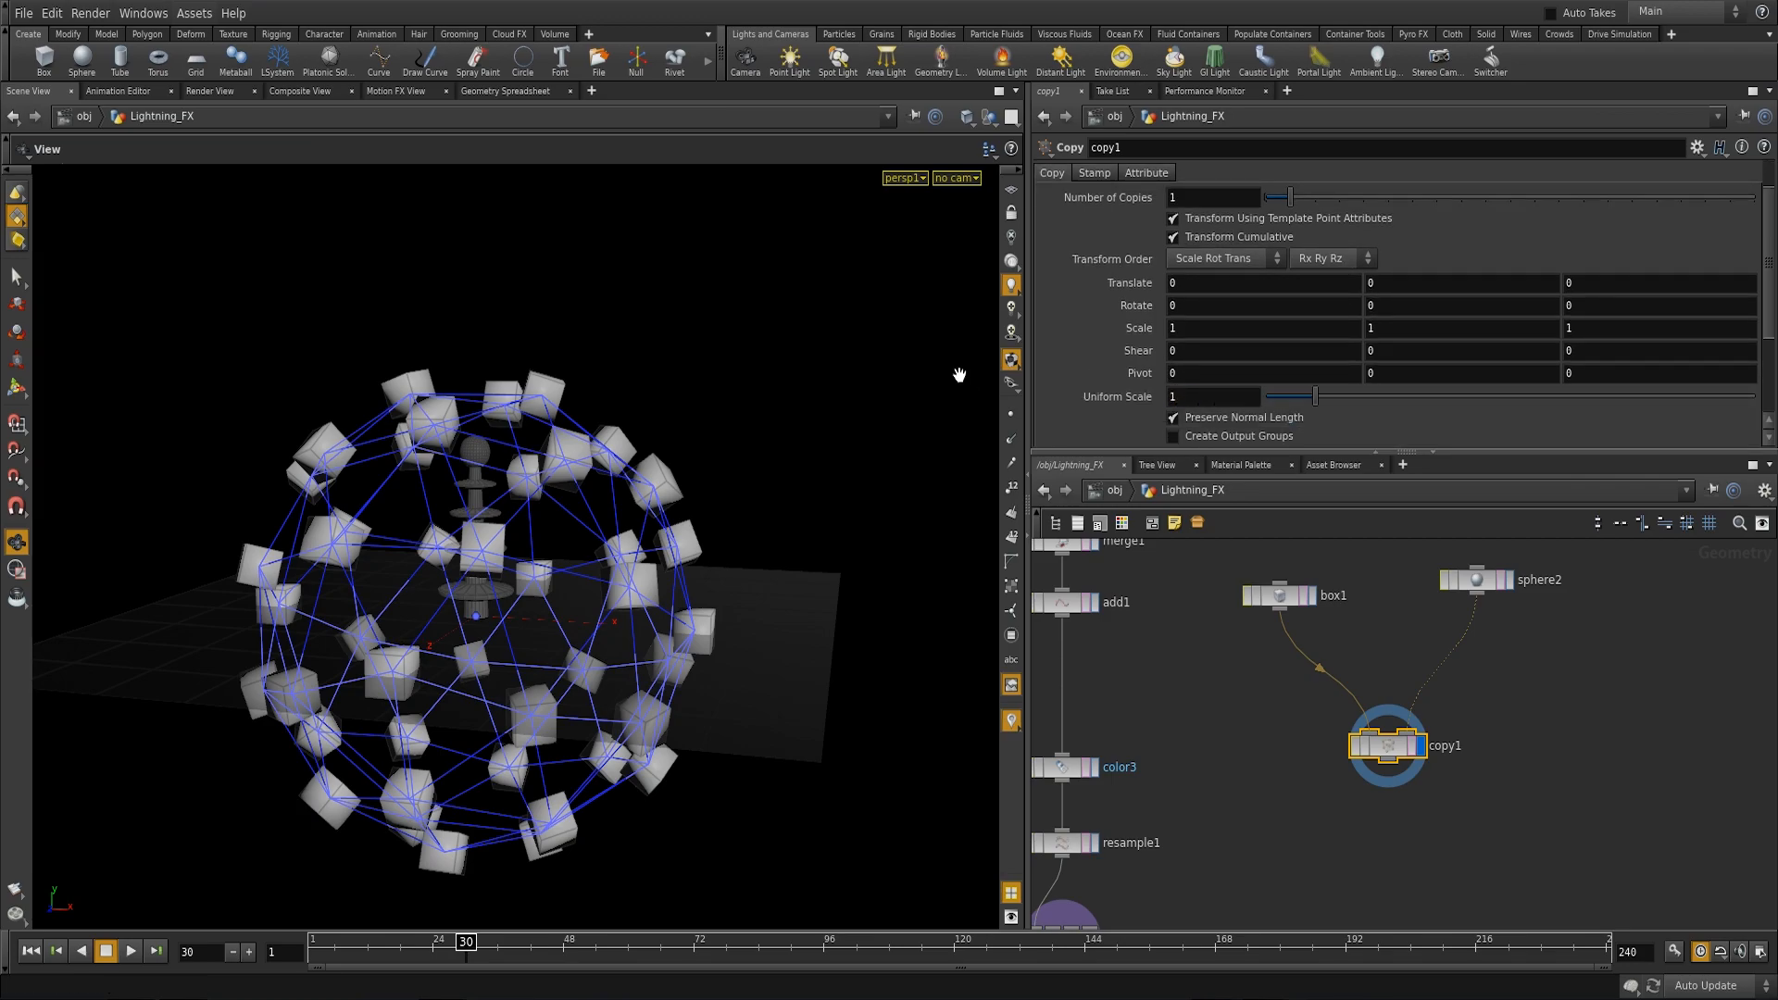
pyautogui.moveTo(555, 568); pyautogui.dragTo(596, 579)
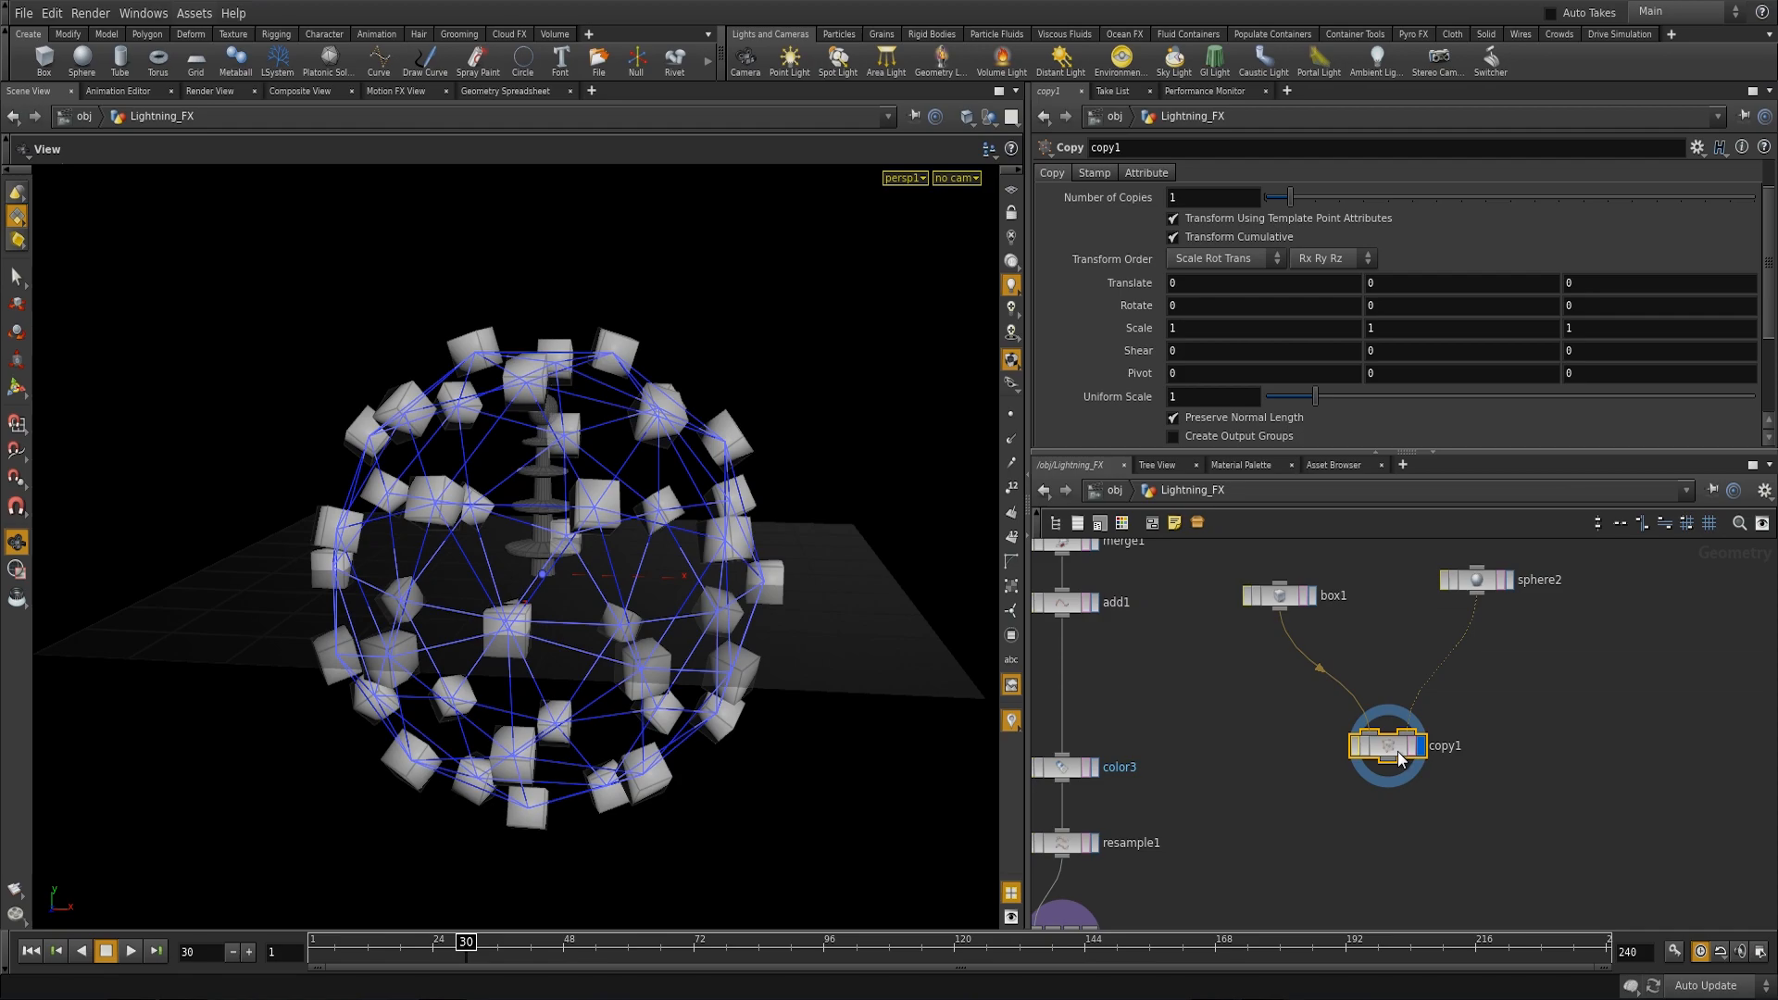
# Step: Detach copy1 from its test inputs, insert it between add1 and color3, and delete box1 and sphere2
pyautogui.moveTo(1398, 752); pyautogui.dragTo(1588, 836)
pyautogui.moveTo(1067, 687); pyautogui.dragTo(1068, 688)
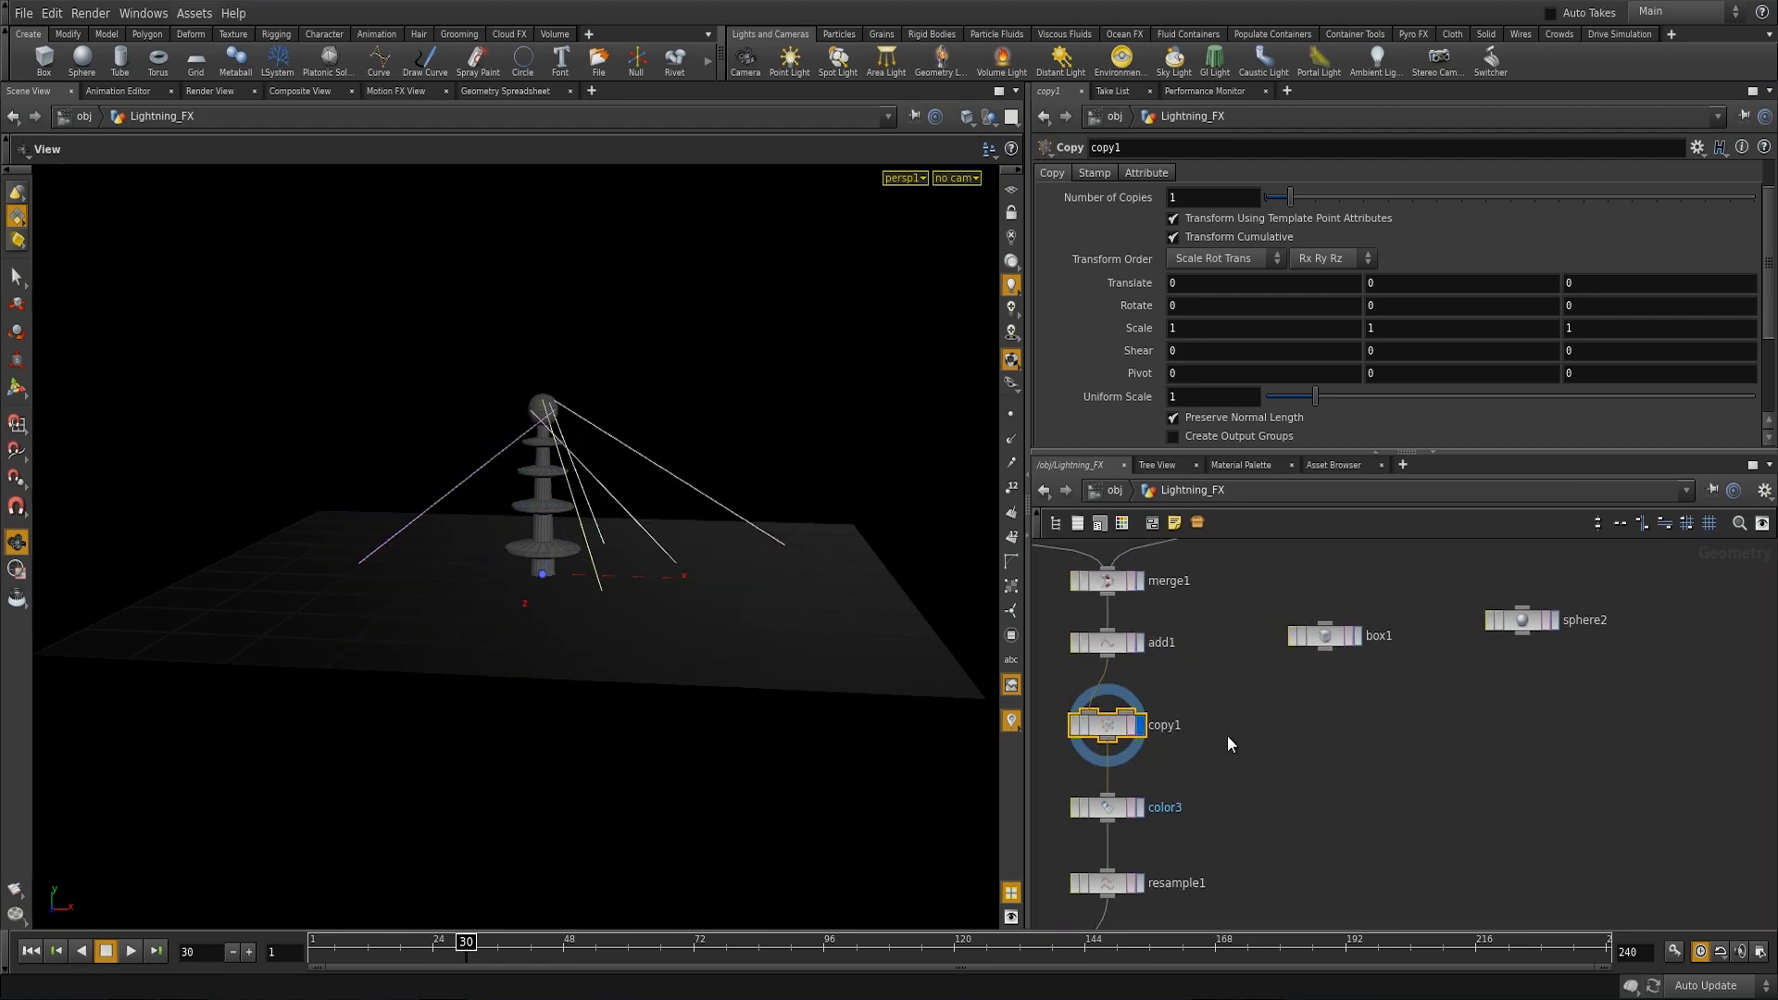
pyautogui.moveTo(1649, 597); pyautogui.dragTo(1287, 729)
pyautogui.press('Delete')
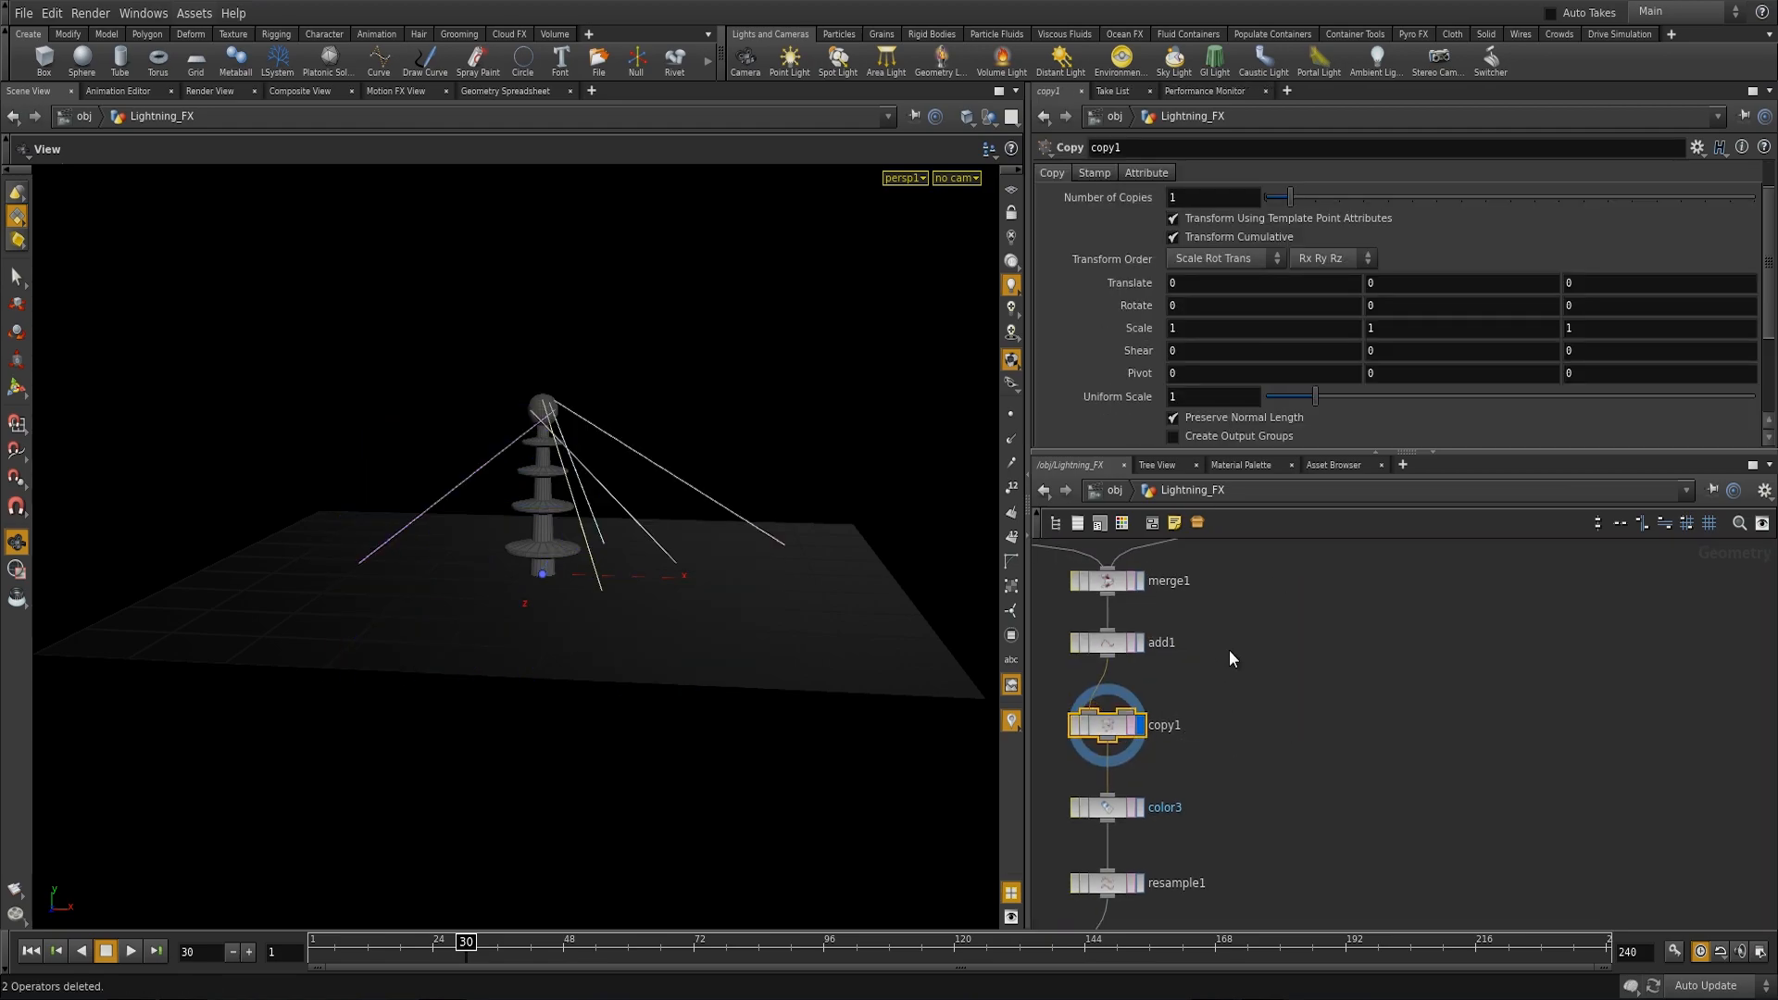
# Step: Create a second Add node in the network, beside add1 and unconnected
pyautogui.moveTo(1178, 670); pyautogui.dragTo(1268, 700, button='middle')
pyautogui.moveTo(348, 597); pyautogui.dragTo(556, 634, button='right')
pyautogui.moveTo(555, 635); pyautogui.dragTo(636, 643)
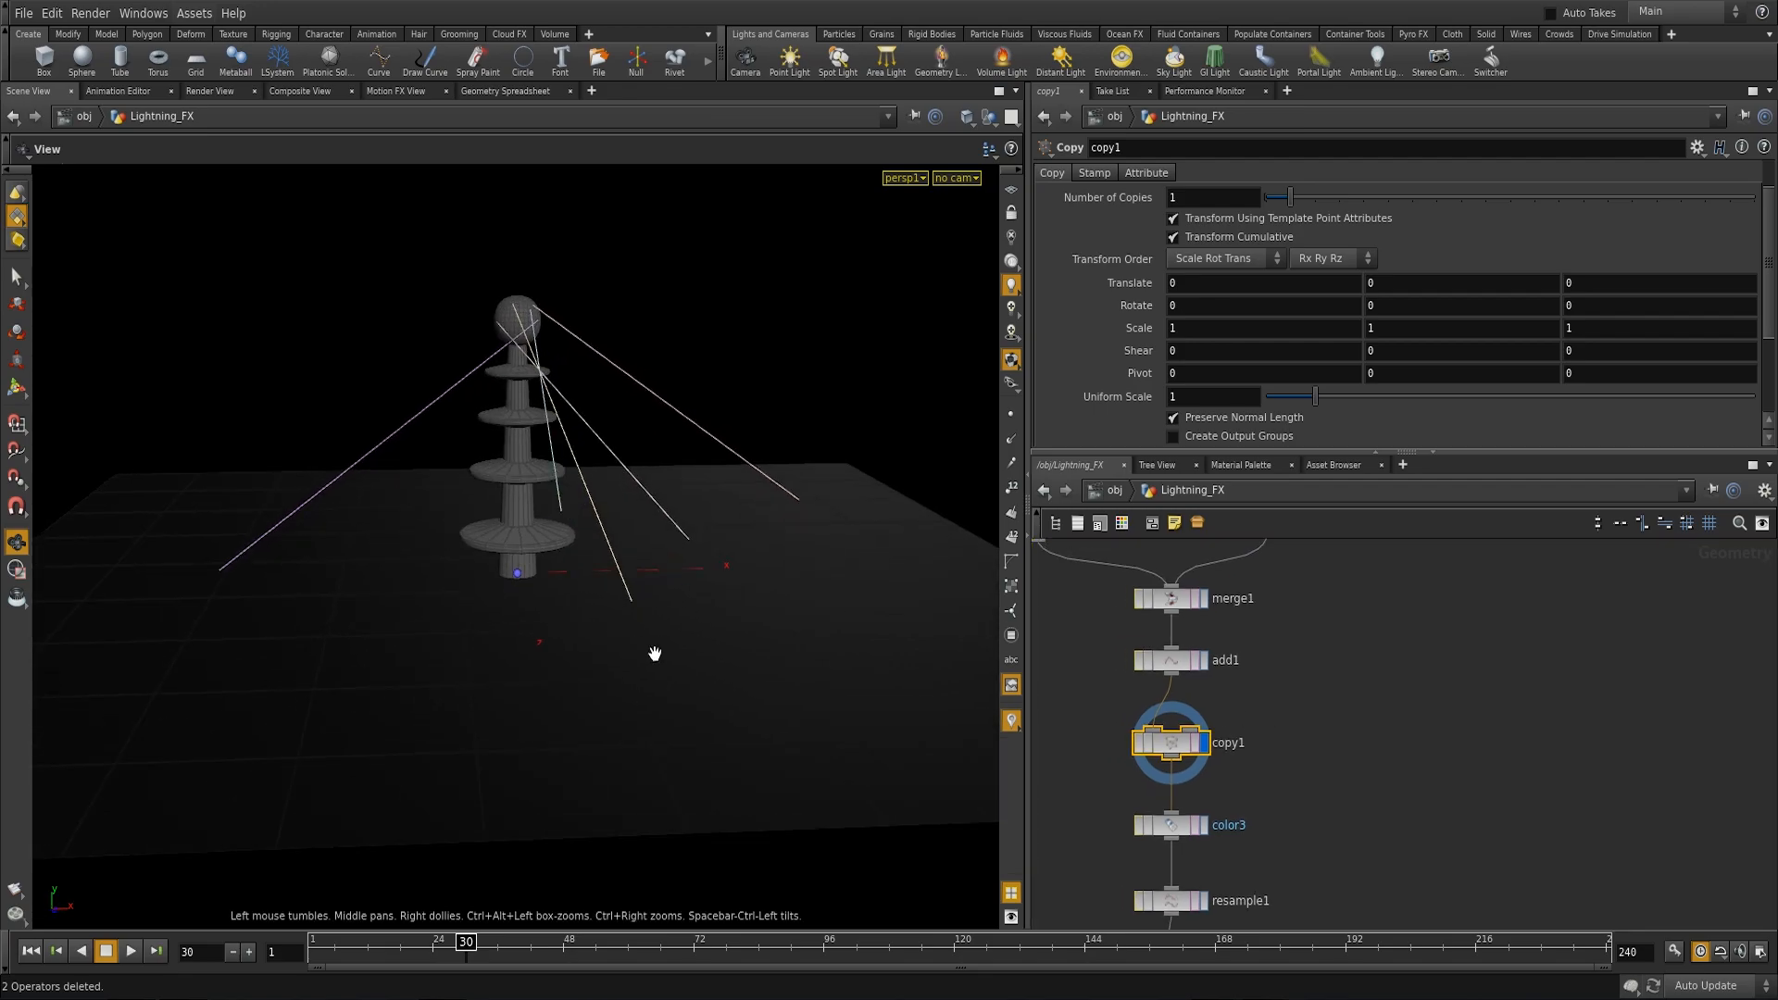
pyautogui.moveTo(1276, 756); pyautogui.dragTo(1285, 830, button='middle')
pyautogui.press('Tab')
pyautogui.write('add')
pyautogui.press('Return')
pyautogui.click(1371, 752)
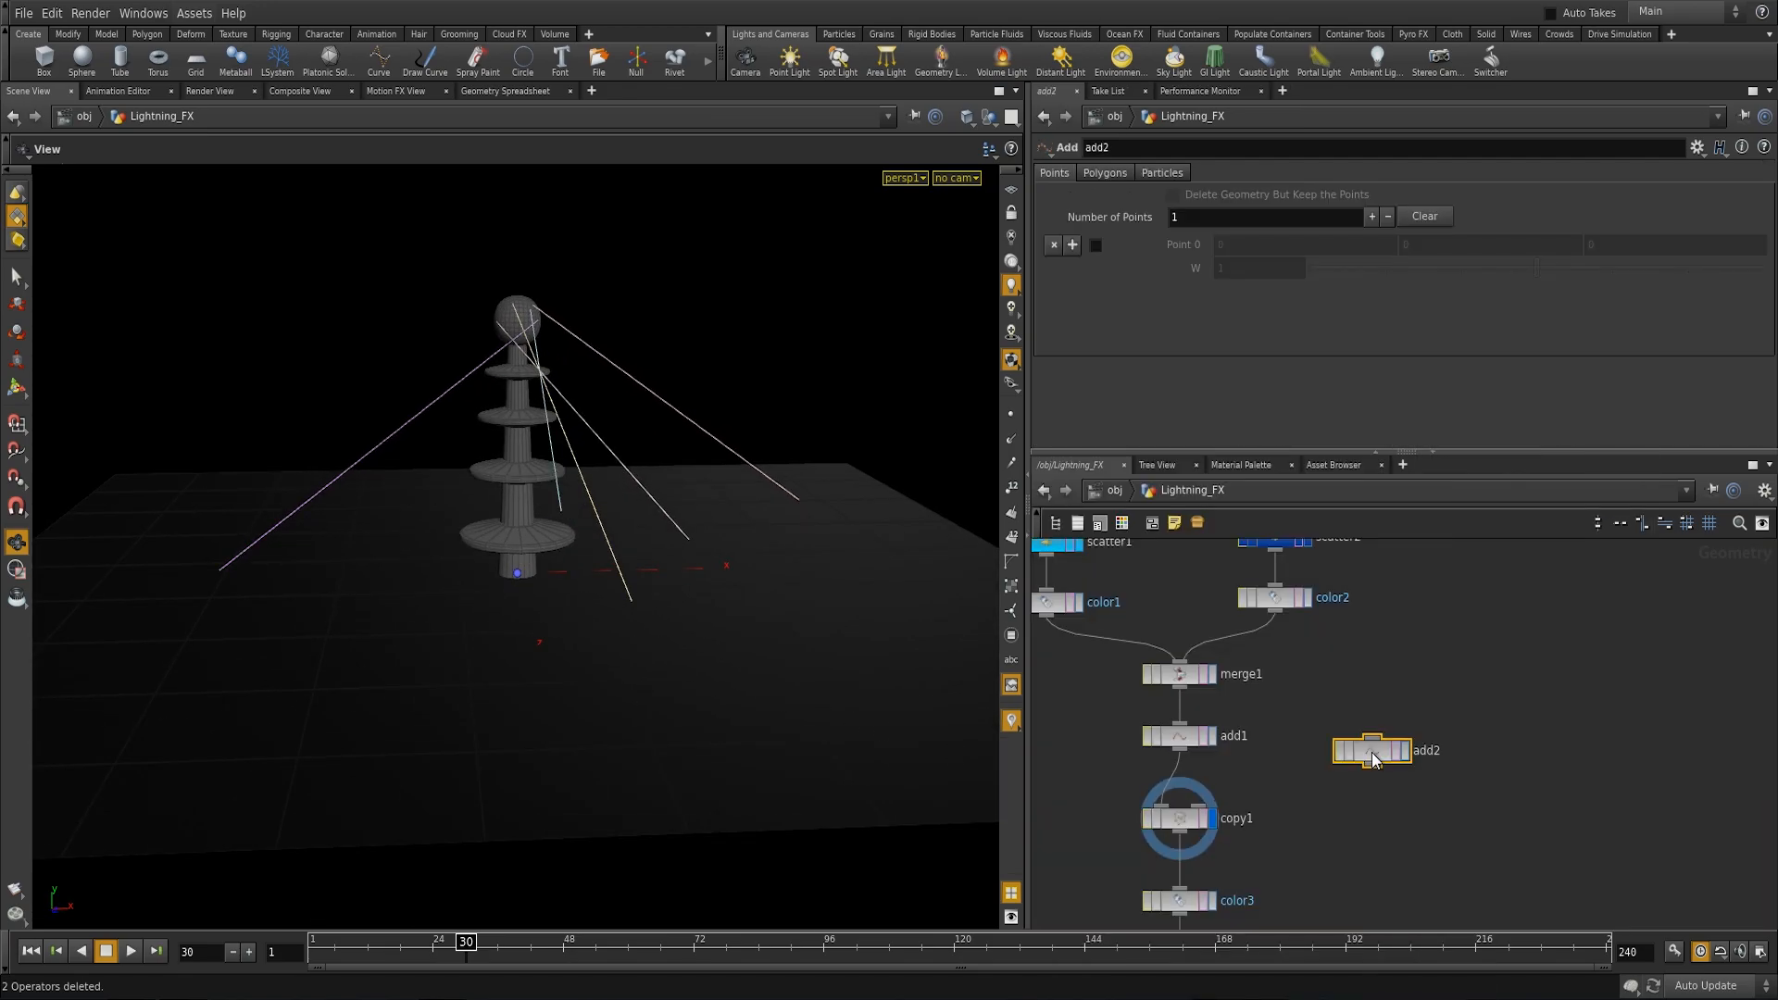
# Step: Review add1's Polygons settings and the lines running from the tower's sphere to the ground
pyautogui.click(1180, 740)
pyautogui.moveTo(561, 525); pyautogui.dragTo(568, 539, button='middle')
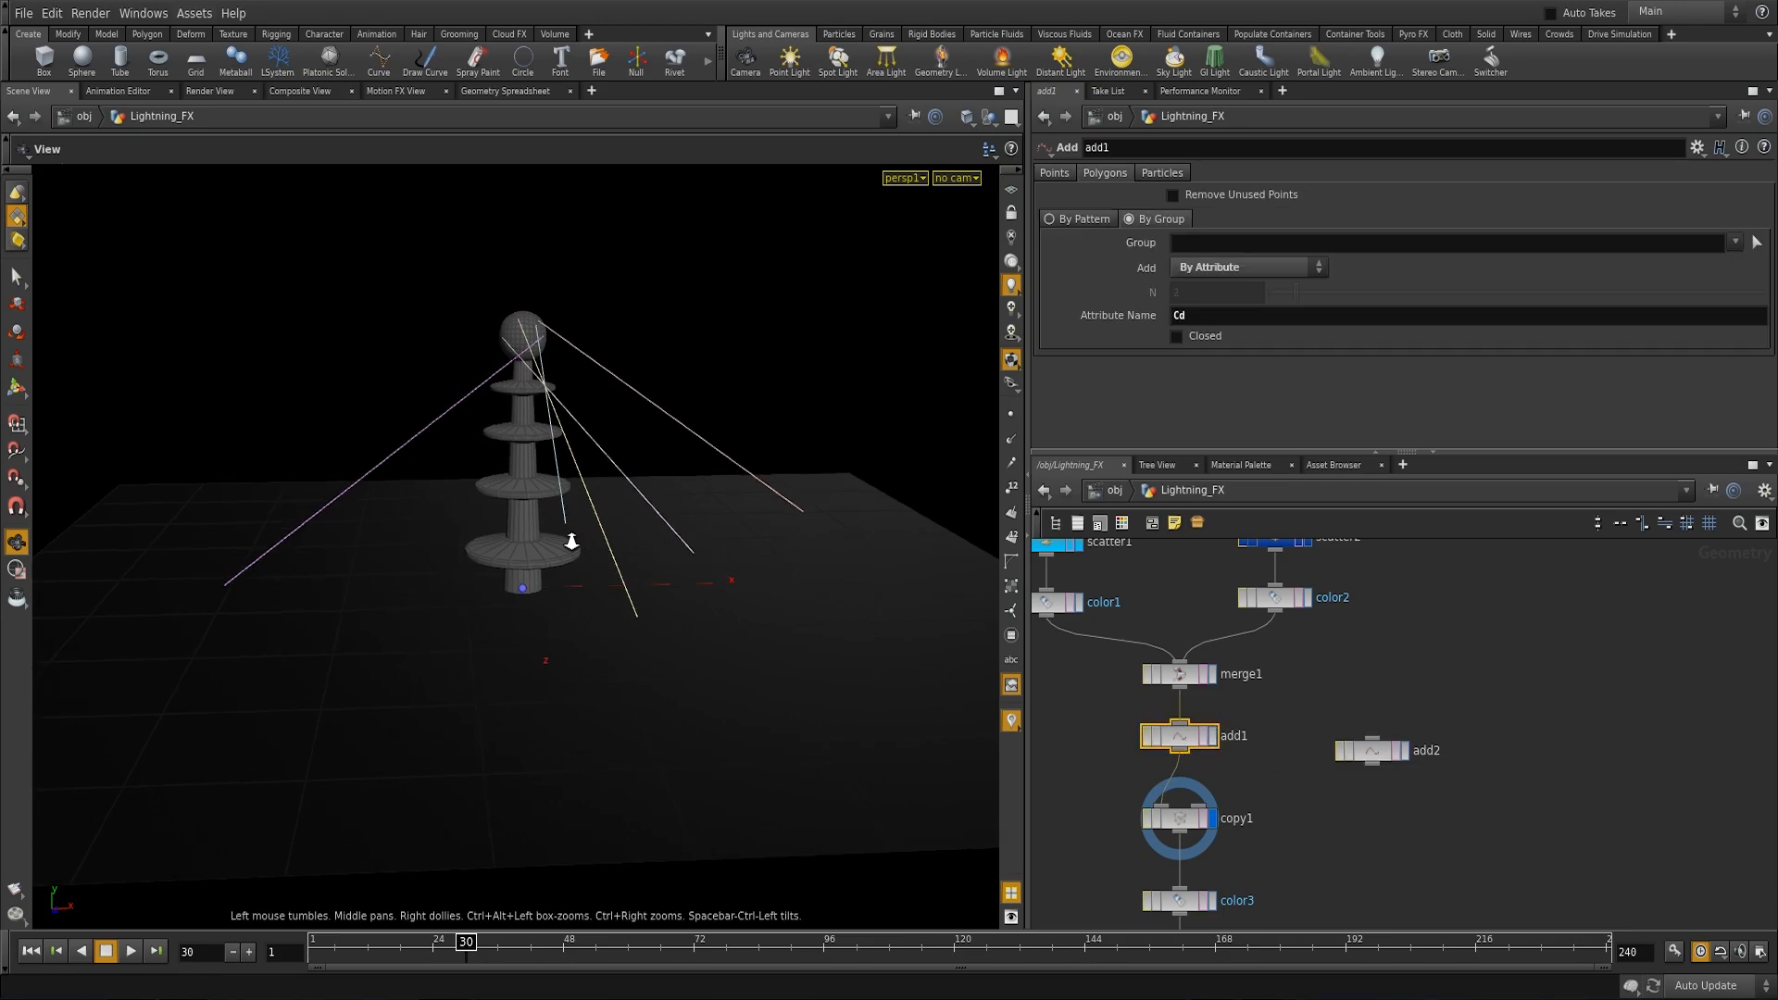
pyautogui.moveTo(567, 539); pyautogui.dragTo(602, 527, button='right')
pyautogui.moveTo(635, 357); pyautogui.dragTo(286, 333)
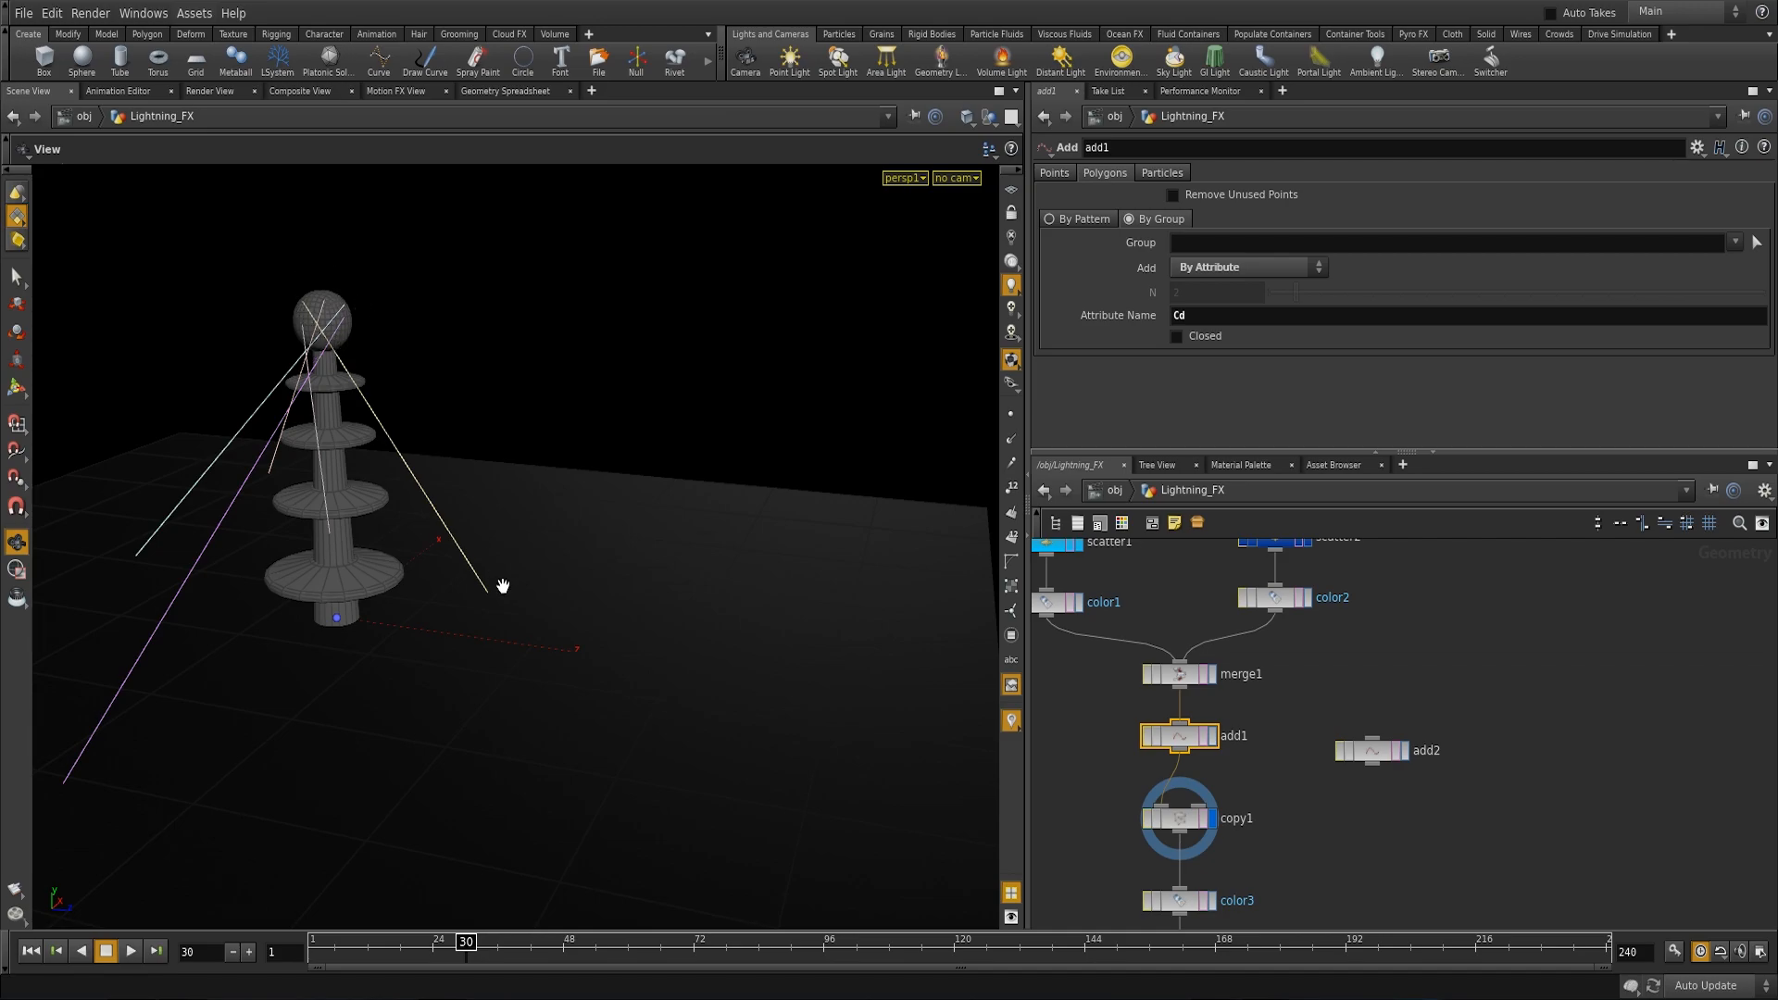
pyautogui.moveTo(66, 688); pyautogui.dragTo(228, 501)
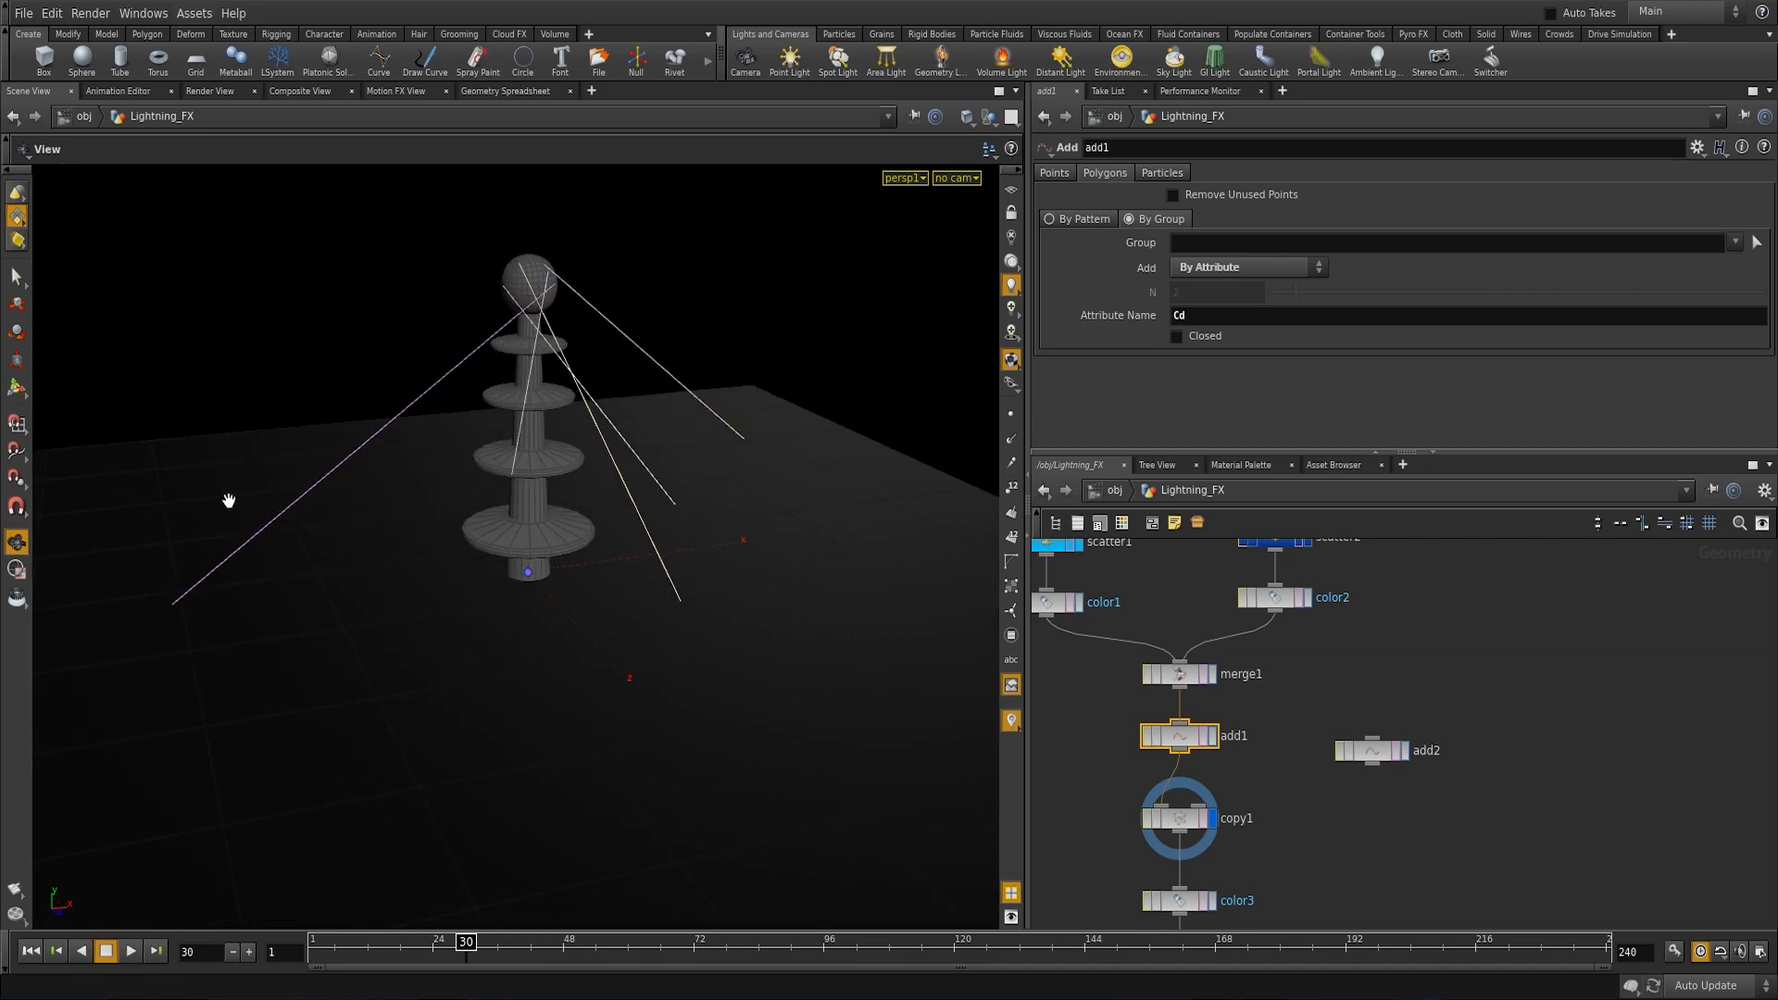
# Step: Move the add2 node up, to a height between merge1 and add1
pyautogui.click(1385, 751)
pyautogui.moveTo(1385, 752); pyautogui.dragTo(1386, 701)
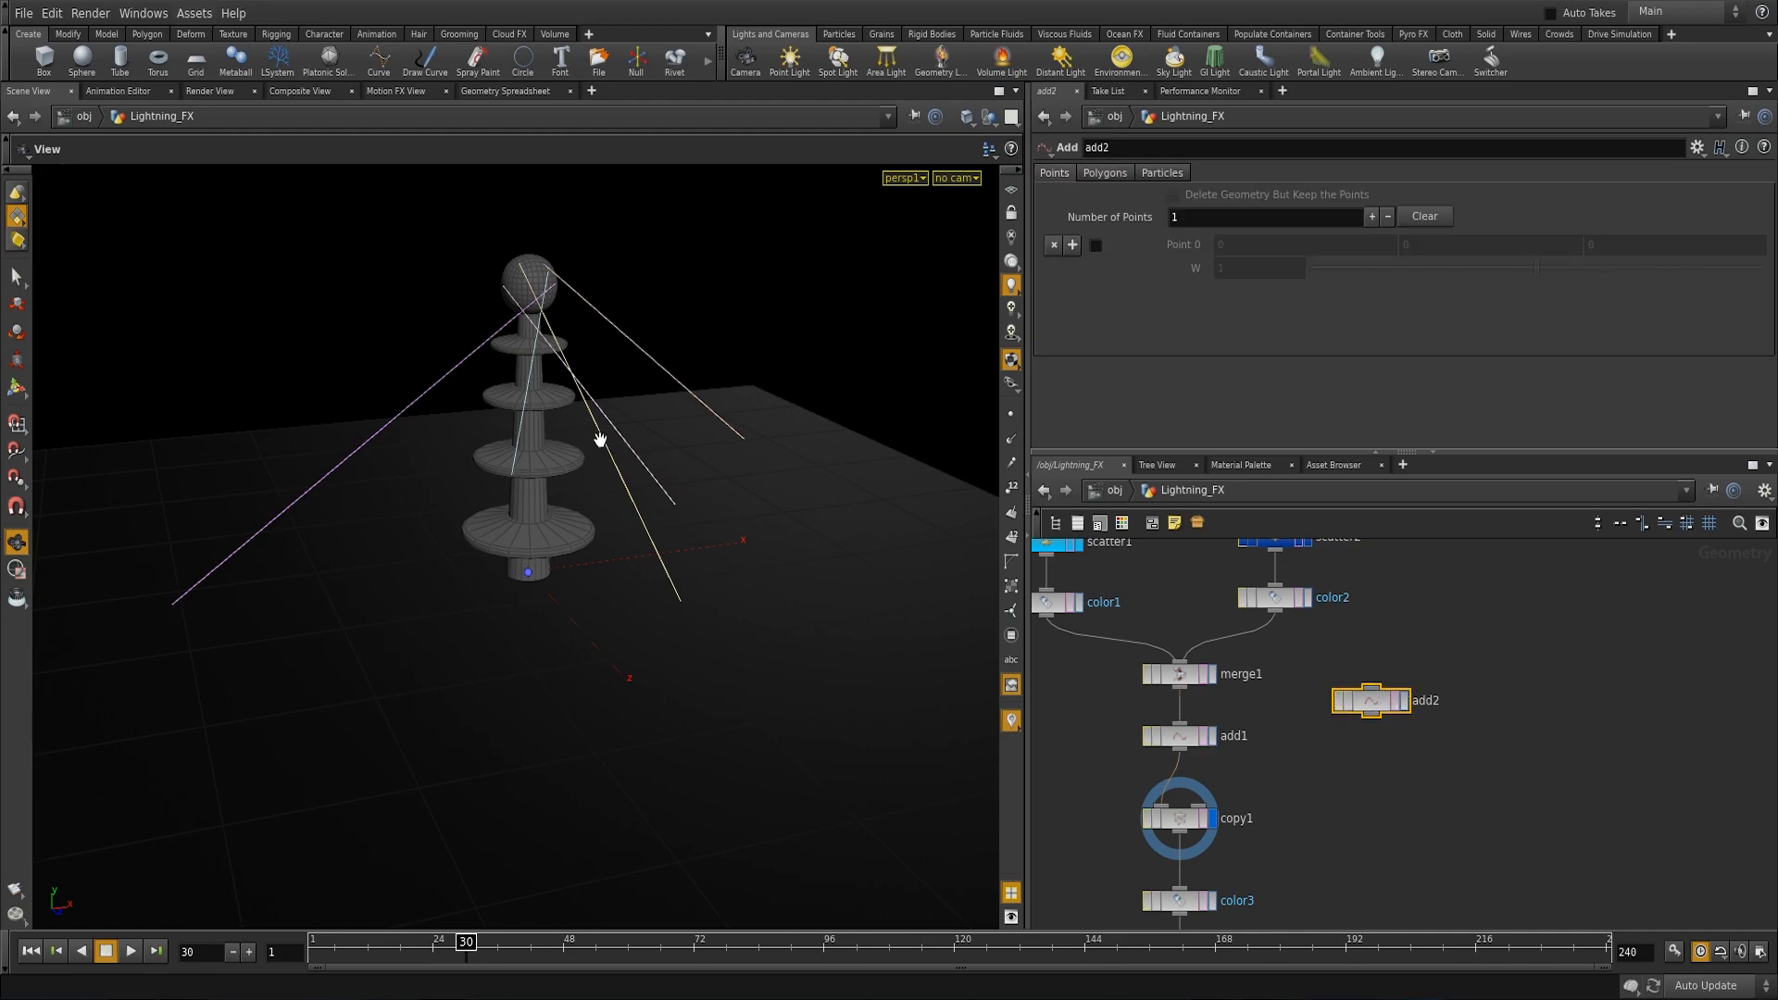
pyautogui.moveTo(604, 448); pyautogui.dragTo(639, 460, button='middle')
pyautogui.moveTo(639, 461); pyautogui.dragTo(583, 476)
pyautogui.moveTo(583, 476); pyautogui.dragTo(511, 461, button='middle')
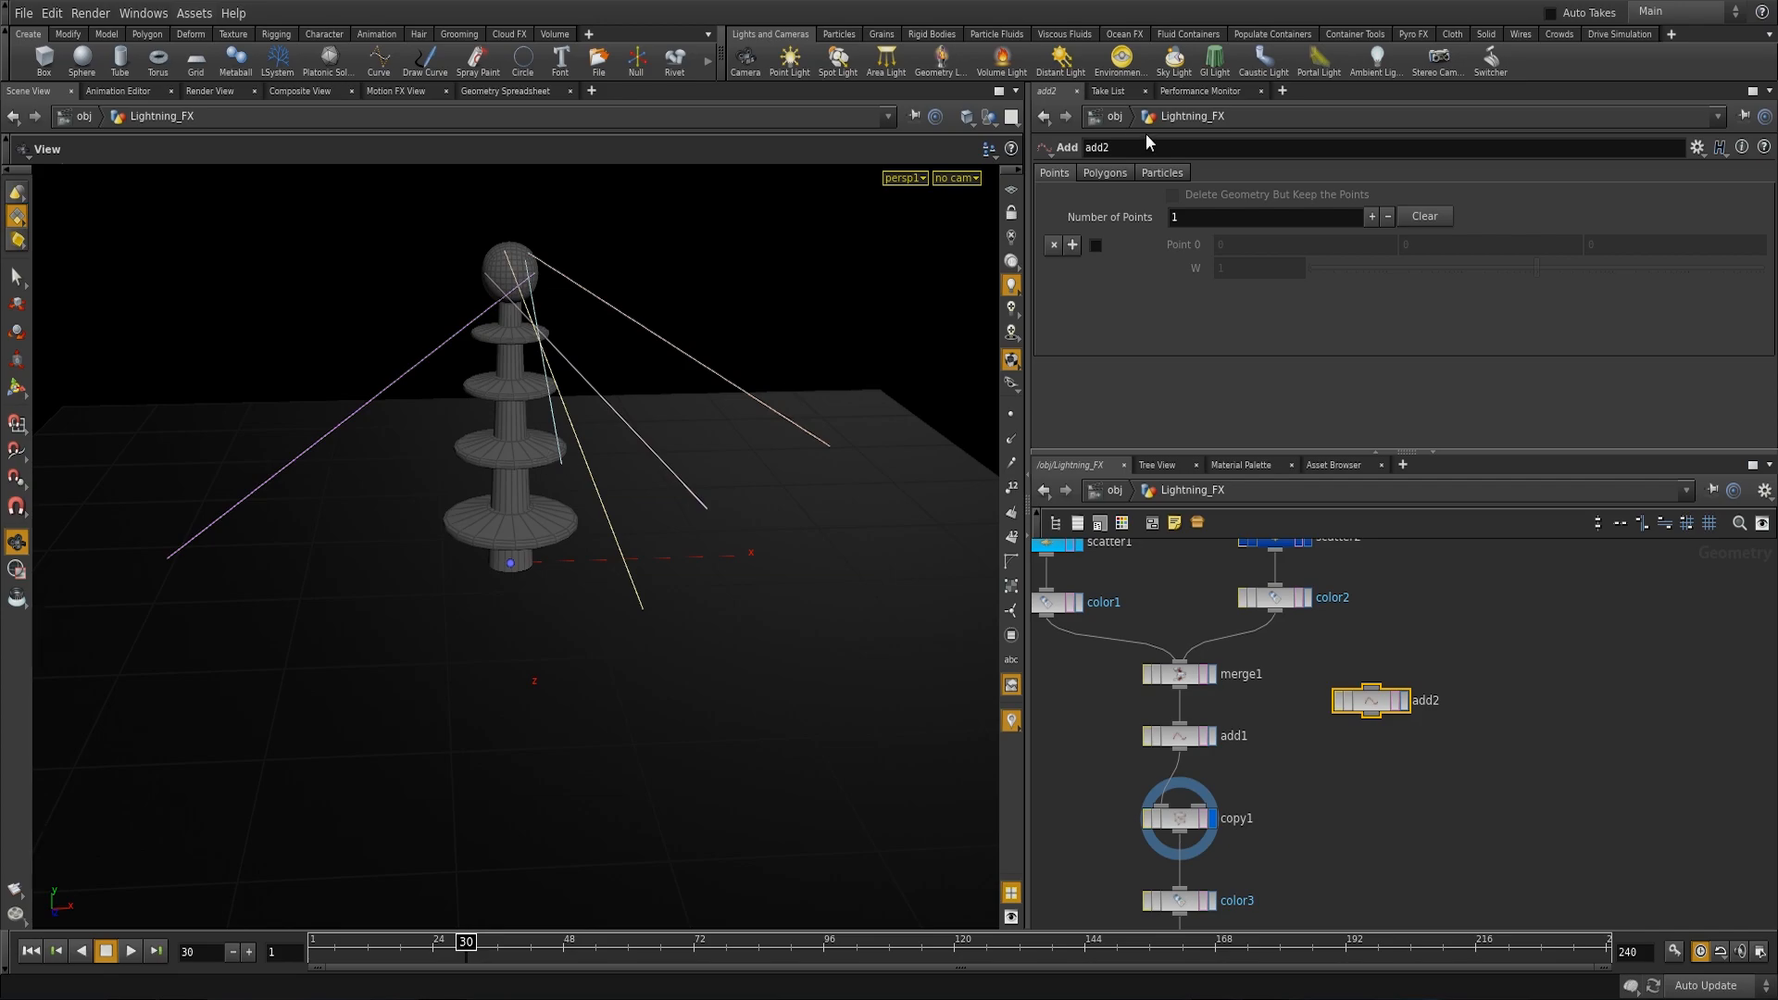
# Step: Hide the other objects in the viewport and display add2 on its own
pyautogui.click(989, 115)
pyautogui.click(1026, 174)
pyautogui.moveTo(413, 608); pyautogui.dragTo(704, 639)
pyautogui.press('r')
pyautogui.click(1377, 706)
pyautogui.moveTo(553, 600); pyautogui.dragTo(596, 548, button='middle')
pyautogui.moveTo(600, 549); pyautogui.dragTo(782, 590, button='right')
pyautogui.moveTo(783, 590); pyautogui.dragTo(808, 586)
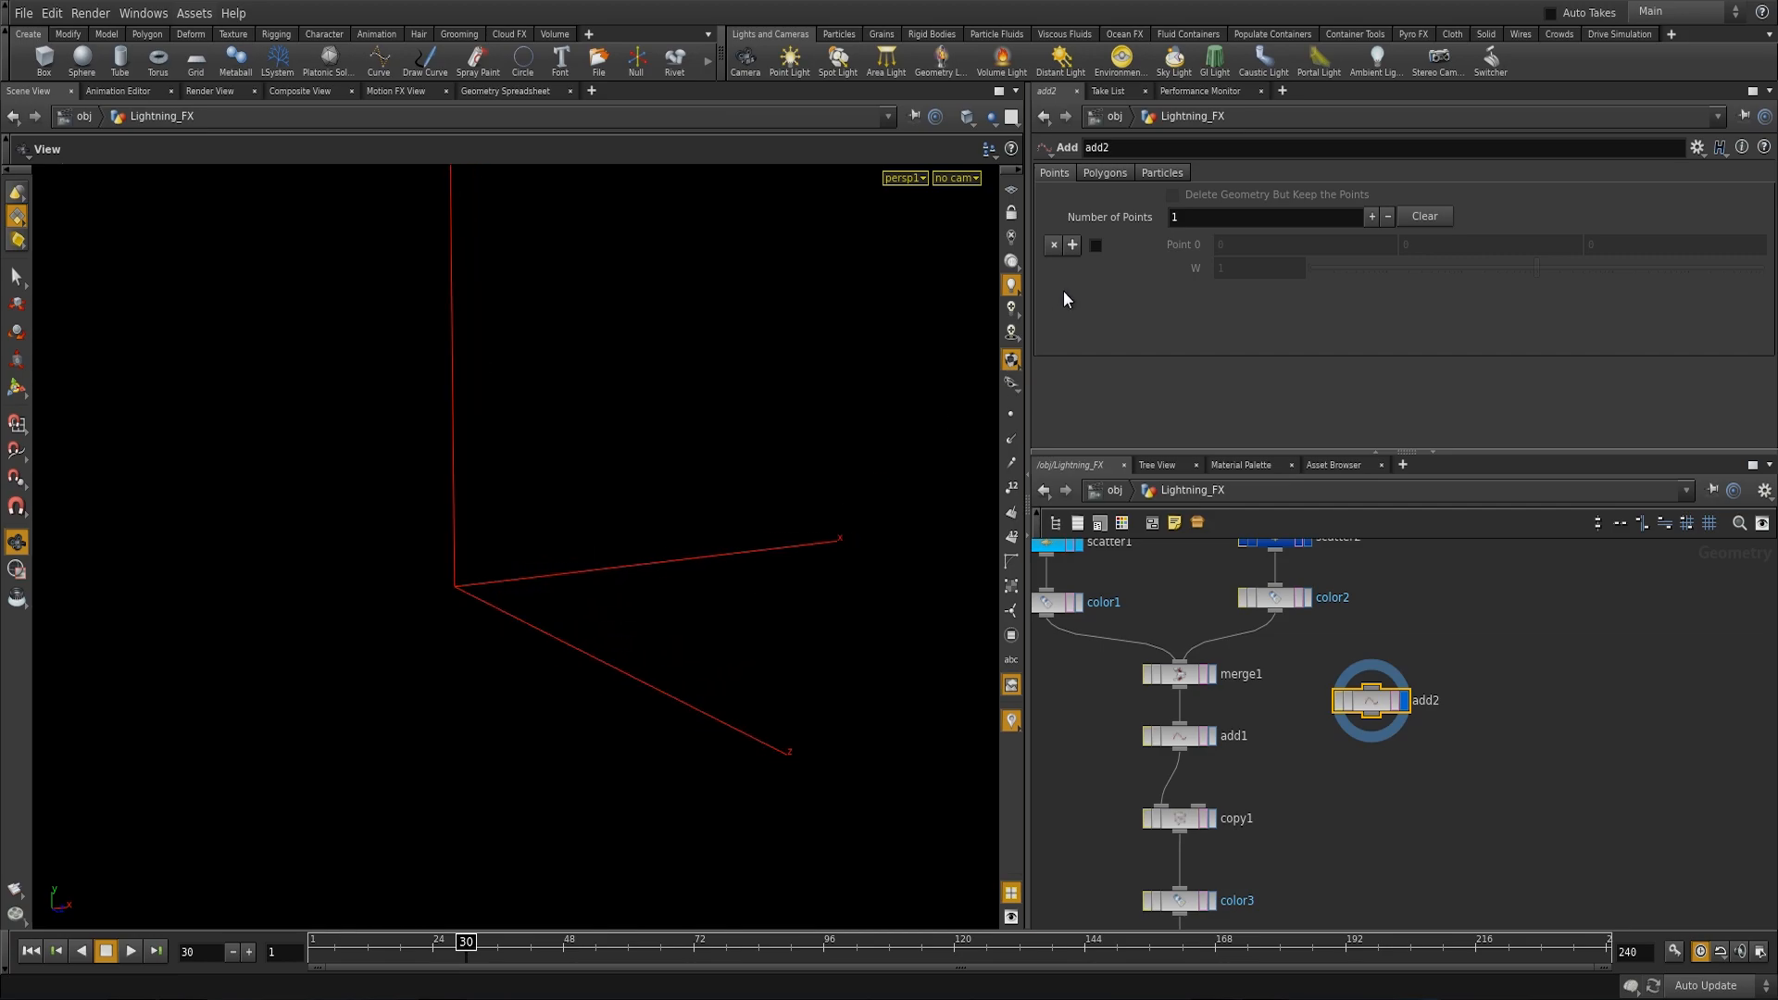
# Step: Enable add2's Point 0 at the origin and turn on point numbers in the viewport
pyautogui.click(1097, 247)
pyautogui.moveTo(411, 618); pyautogui.dragTo(500, 540, button='middle')
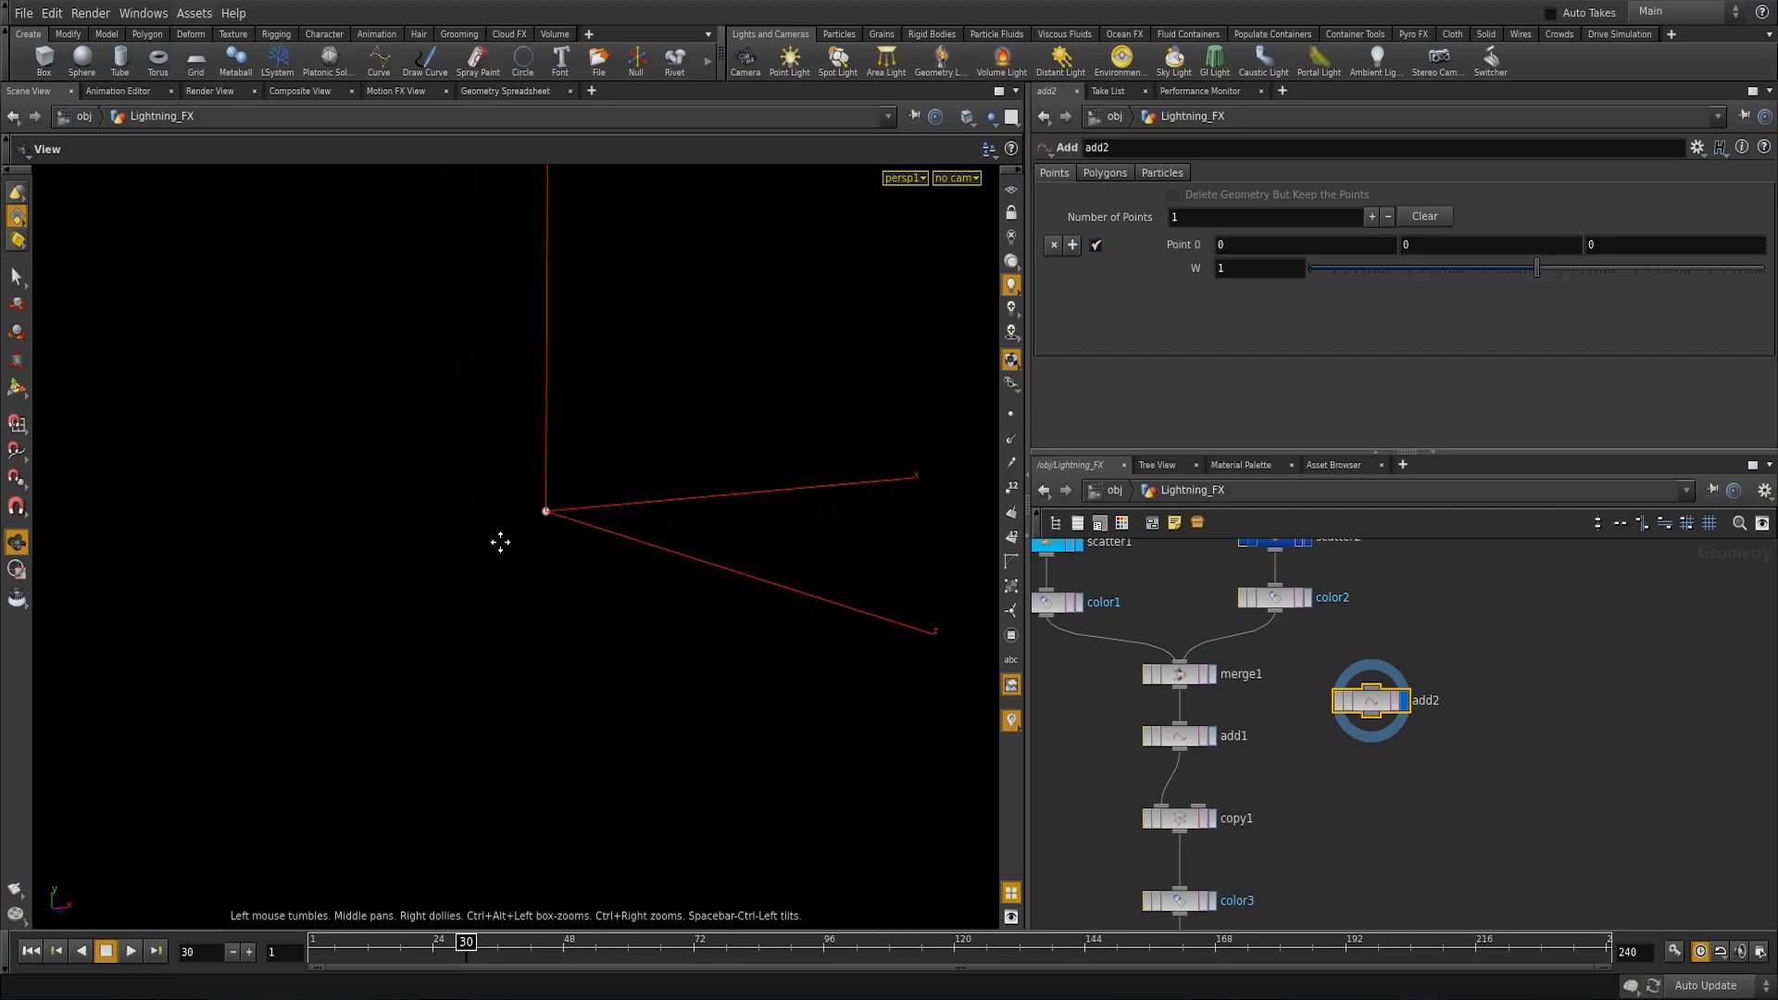
pyautogui.moveTo(500, 540); pyautogui.dragTo(744, 593, button='right')
pyautogui.click(1011, 486)
pyautogui.moveTo(592, 503); pyautogui.dragTo(513, 521)
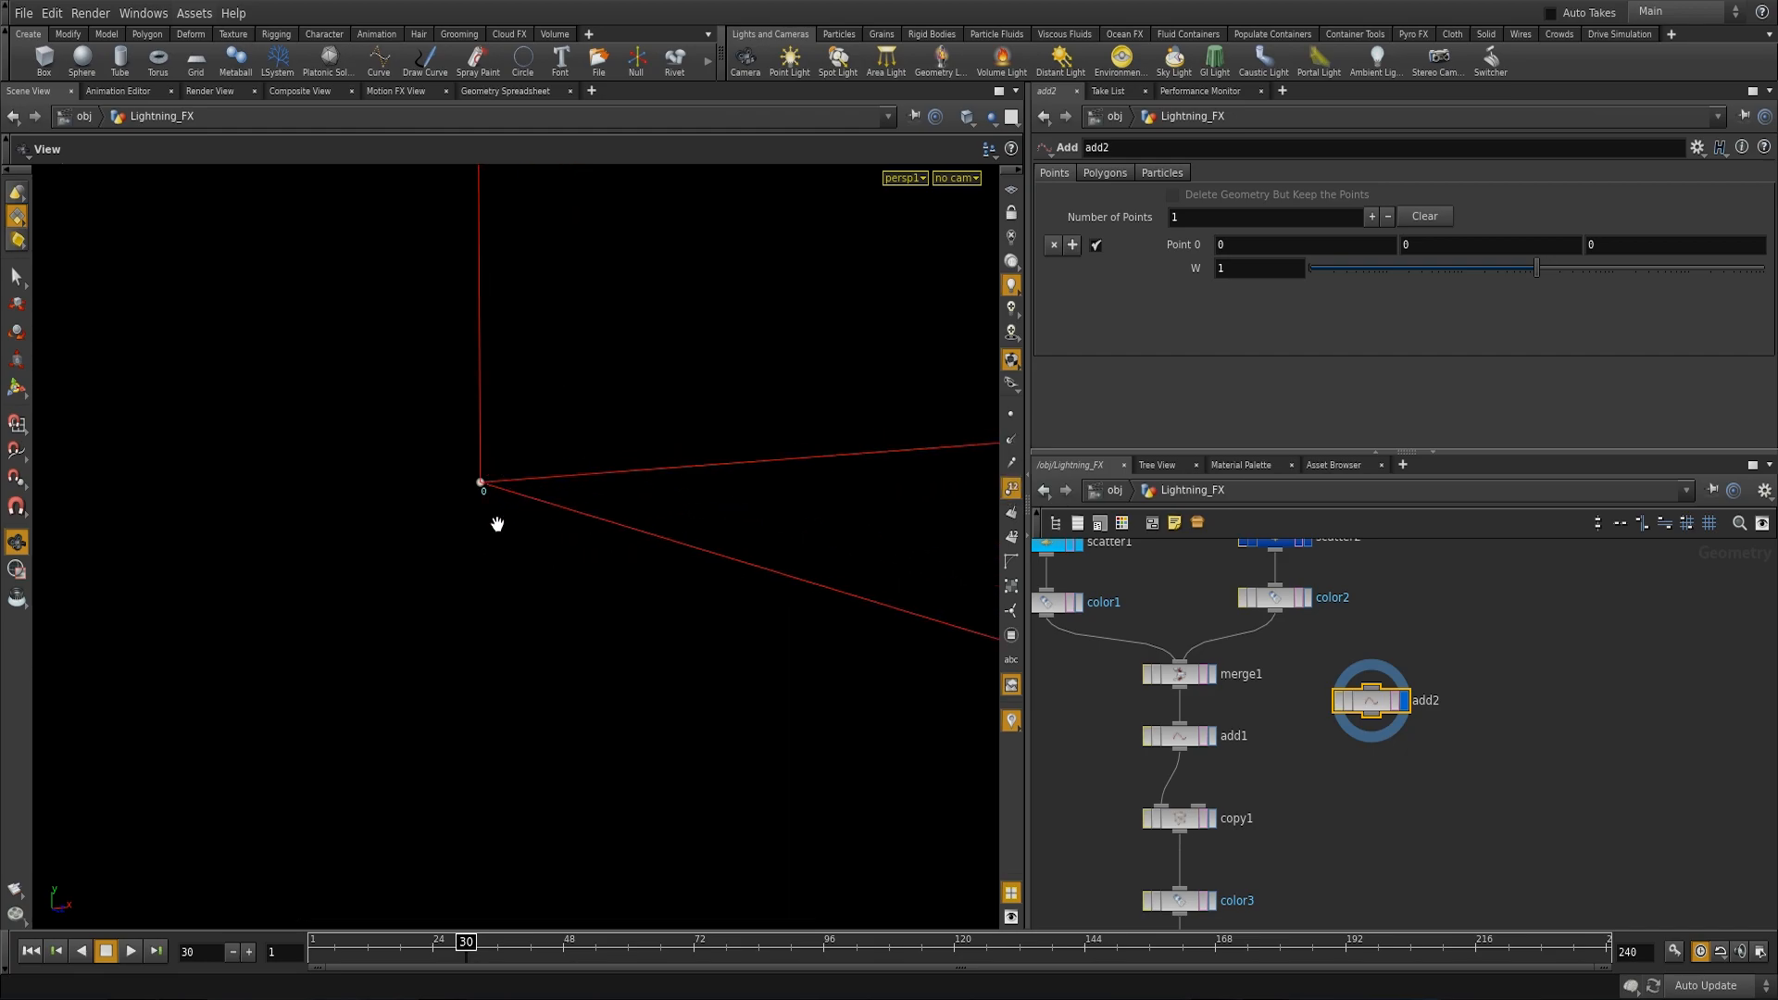
# Step: Increase add2's Number of Points to 3 and enable the additional points
pyautogui.moveTo(575, 615); pyautogui.dragTo(361, 575)
pyautogui.click(1372, 216)
pyautogui.click(1372, 215)
pyautogui.click(1095, 302)
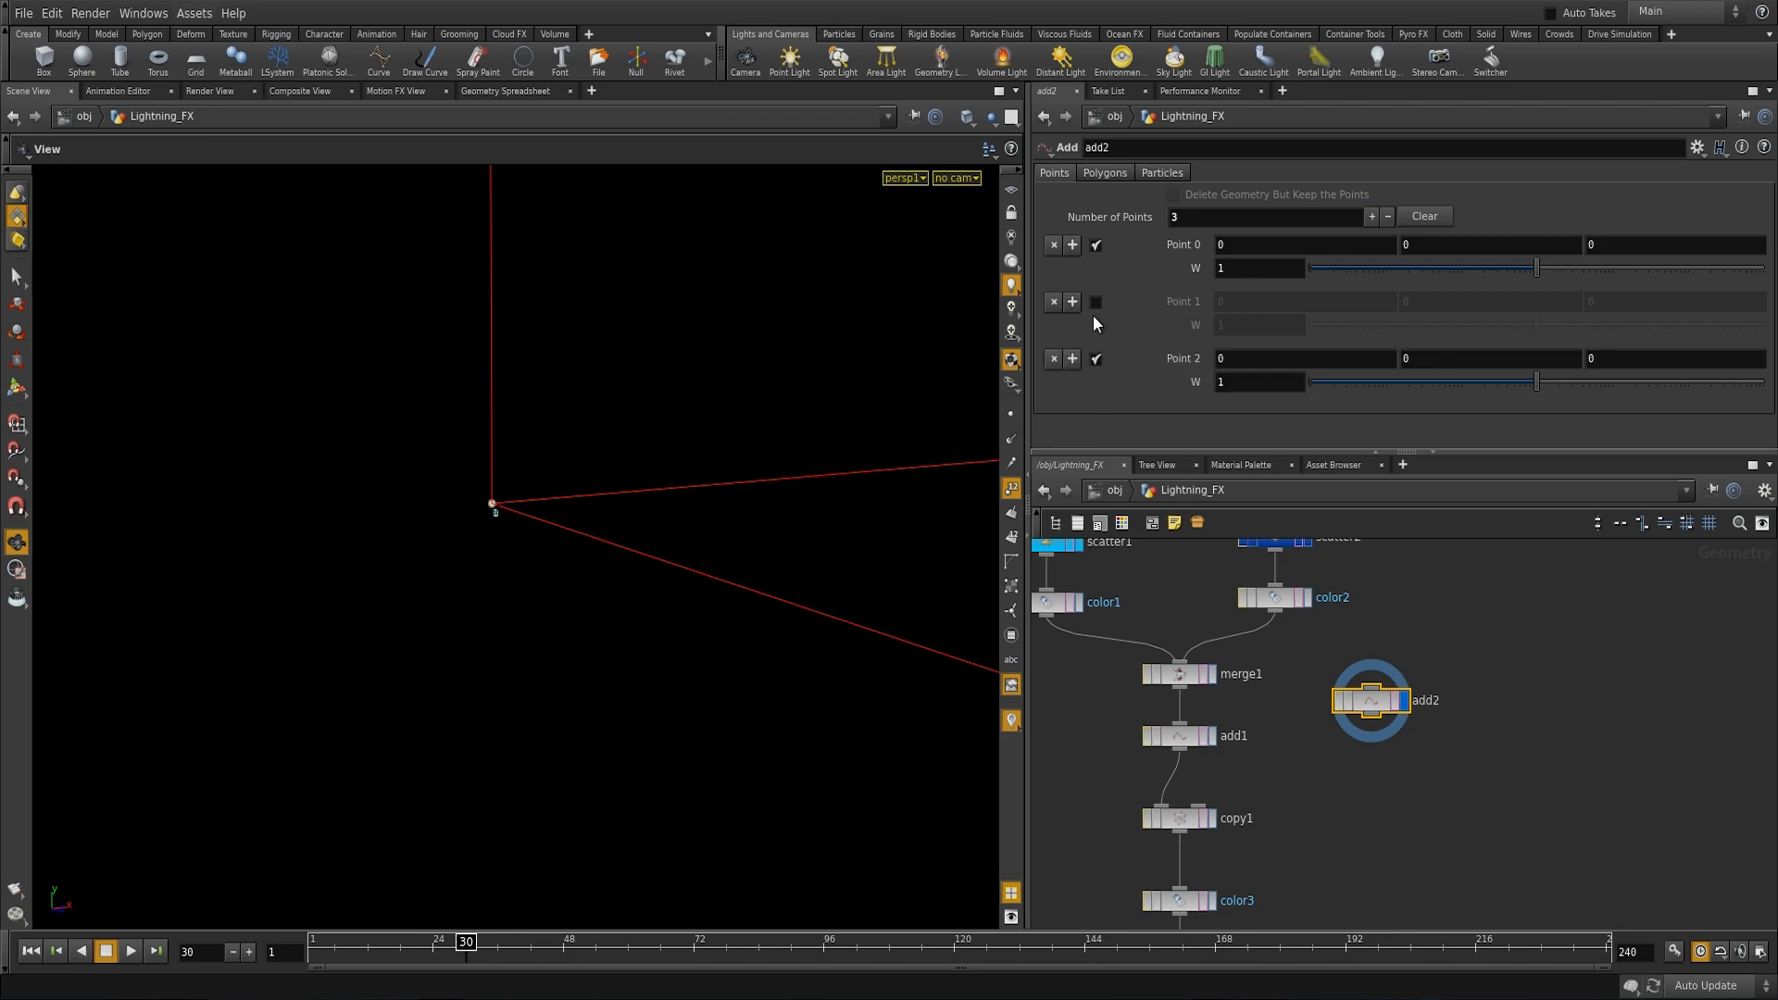
pyautogui.click(1095, 301)
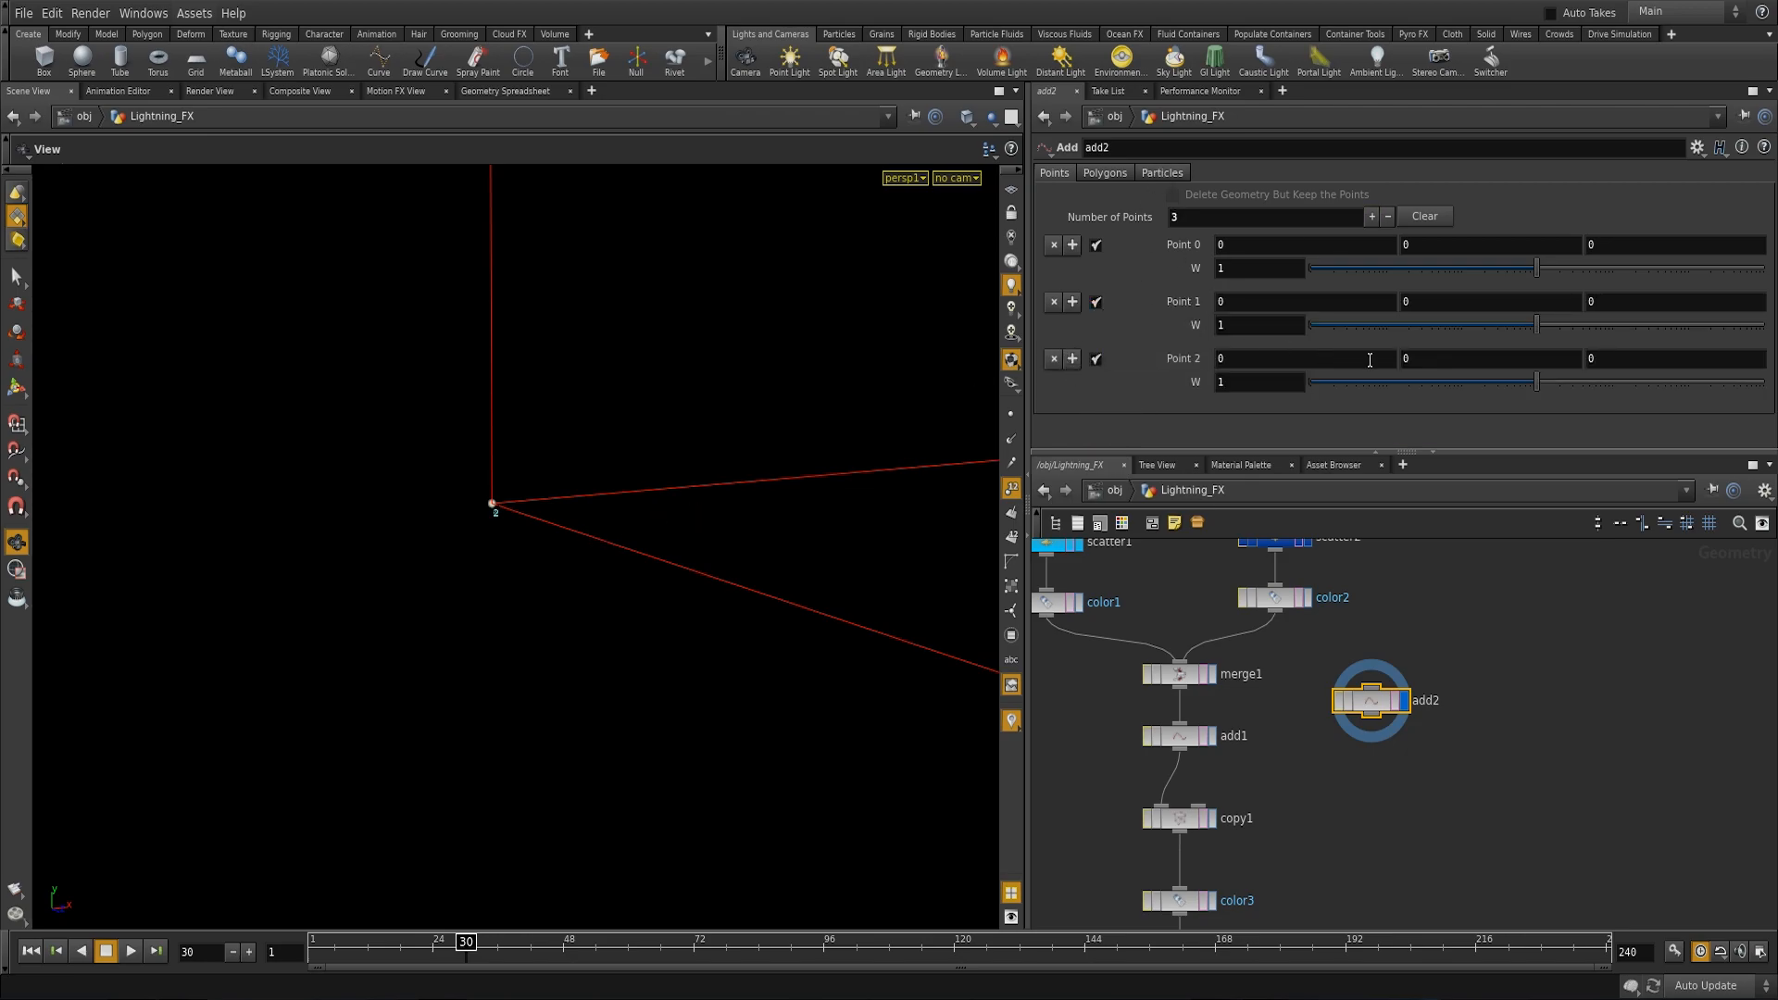
# Step: Undo the trial value change, disable add2's extra points and reduce the Number of Points to 1
pyautogui.moveTo(1246, 308)
pyautogui.mouseDown(button='middle')
pyautogui.moveTo(1324, 308)
pyautogui.moveTo(1269, 309)
pyautogui.mouseUp(button='middle')
pyautogui.hotkey('ctrl', 'z')
pyautogui.click(1095, 359)
pyautogui.click(1095, 302)
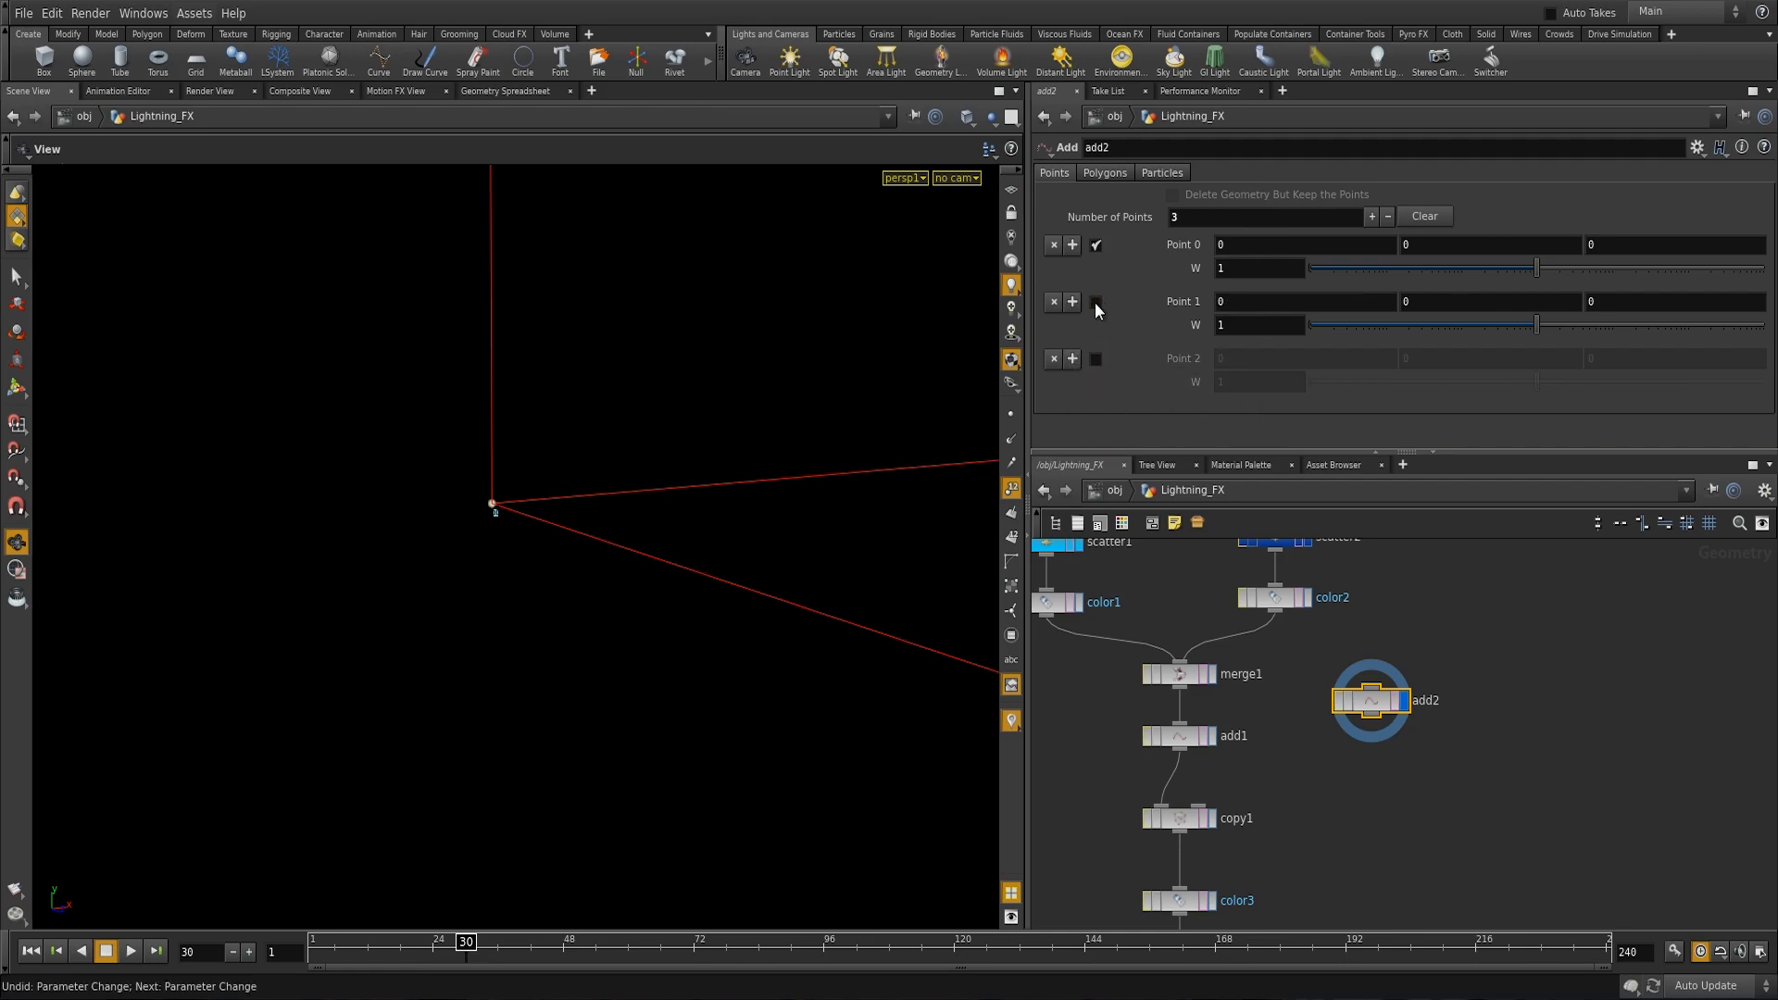
pyautogui.click(1387, 219)
pyautogui.click(1387, 219)
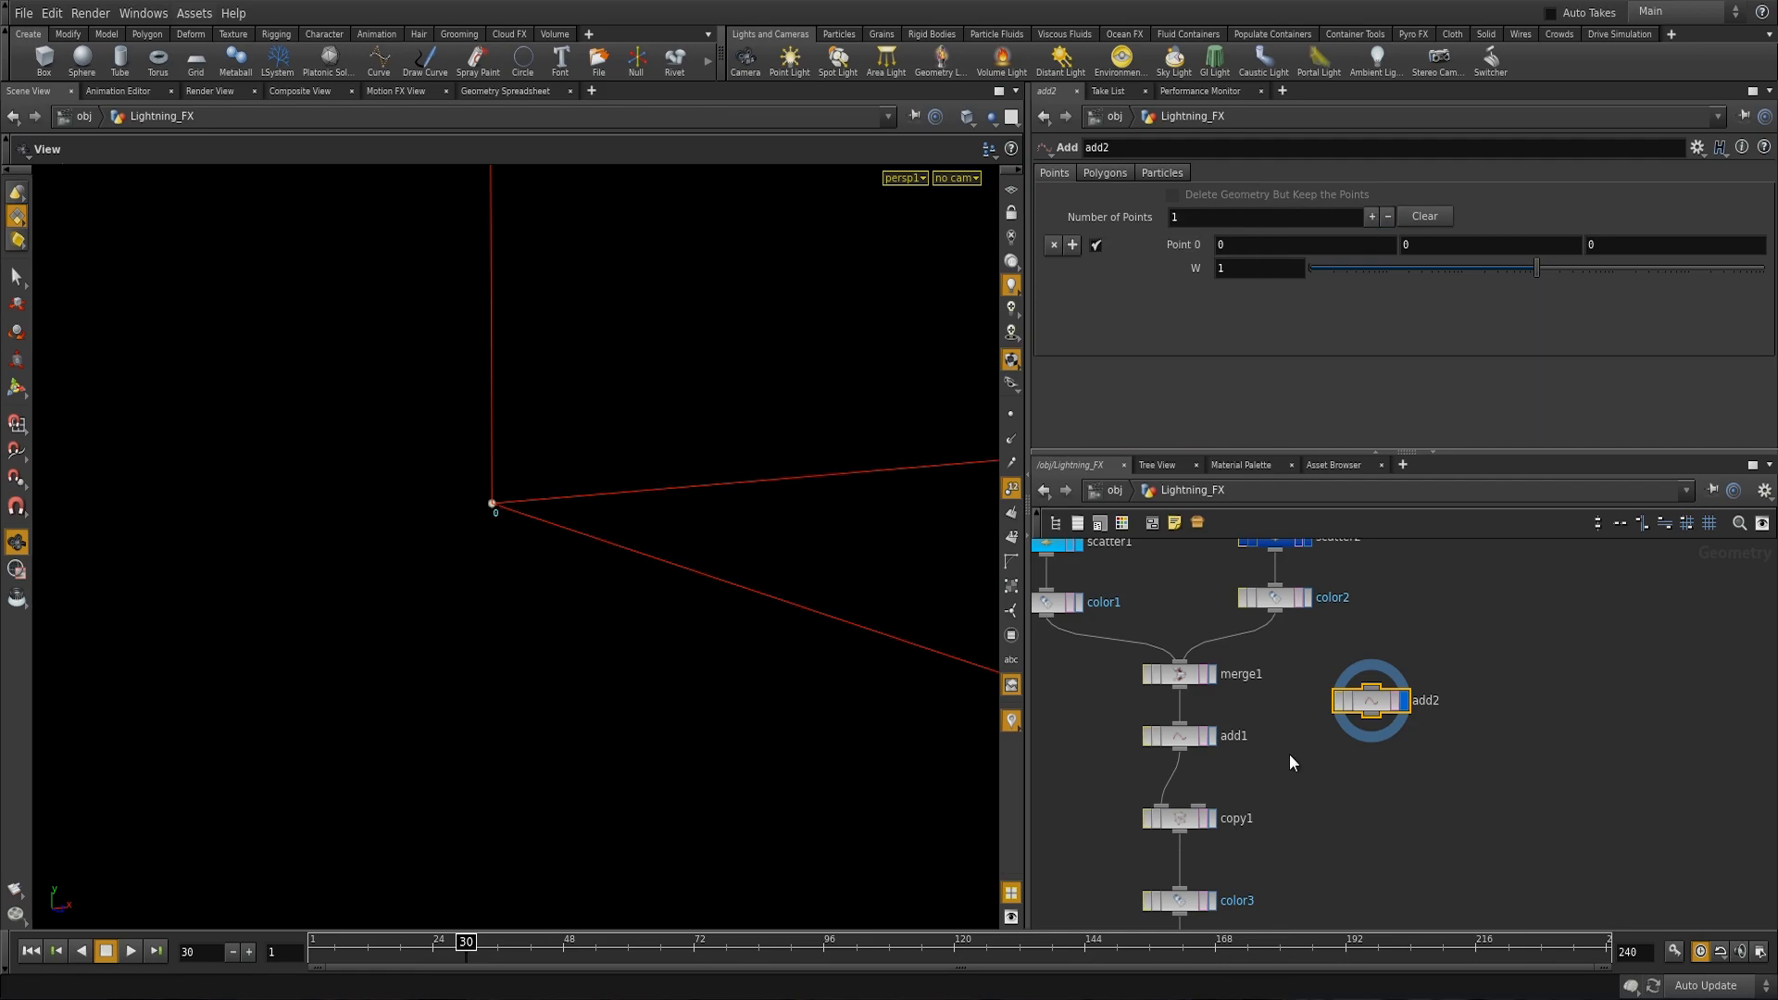
# Step: Connect add2 to copy1's second input and display pointvop1 at the end of the chain
pyautogui.moveTo(1378, 736); pyautogui.dragTo(1199, 815)
pyautogui.moveTo(1355, 903); pyautogui.dragTo(1361, 817, button='middle')
pyautogui.click(1244, 841)
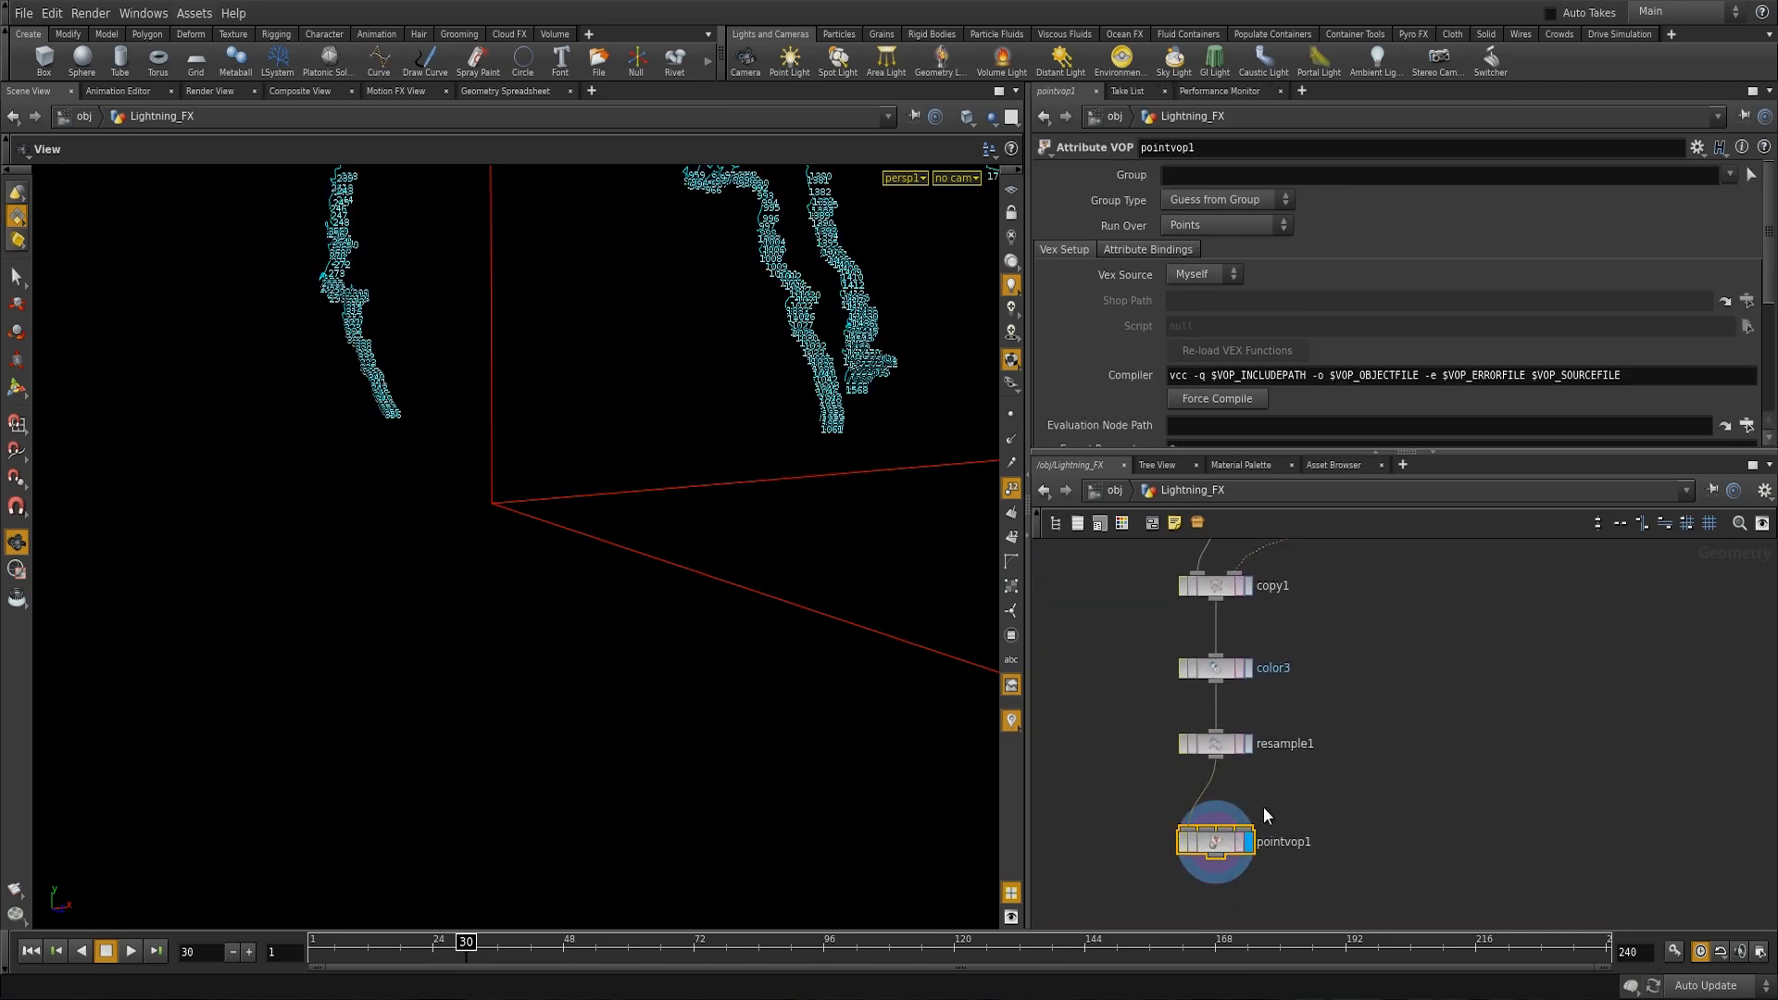
pyautogui.moveTo(1243, 831); pyautogui.dragTo(1240, 923, button='middle')
pyautogui.moveTo(797, 611); pyautogui.dragTo(547, 524, button='right')
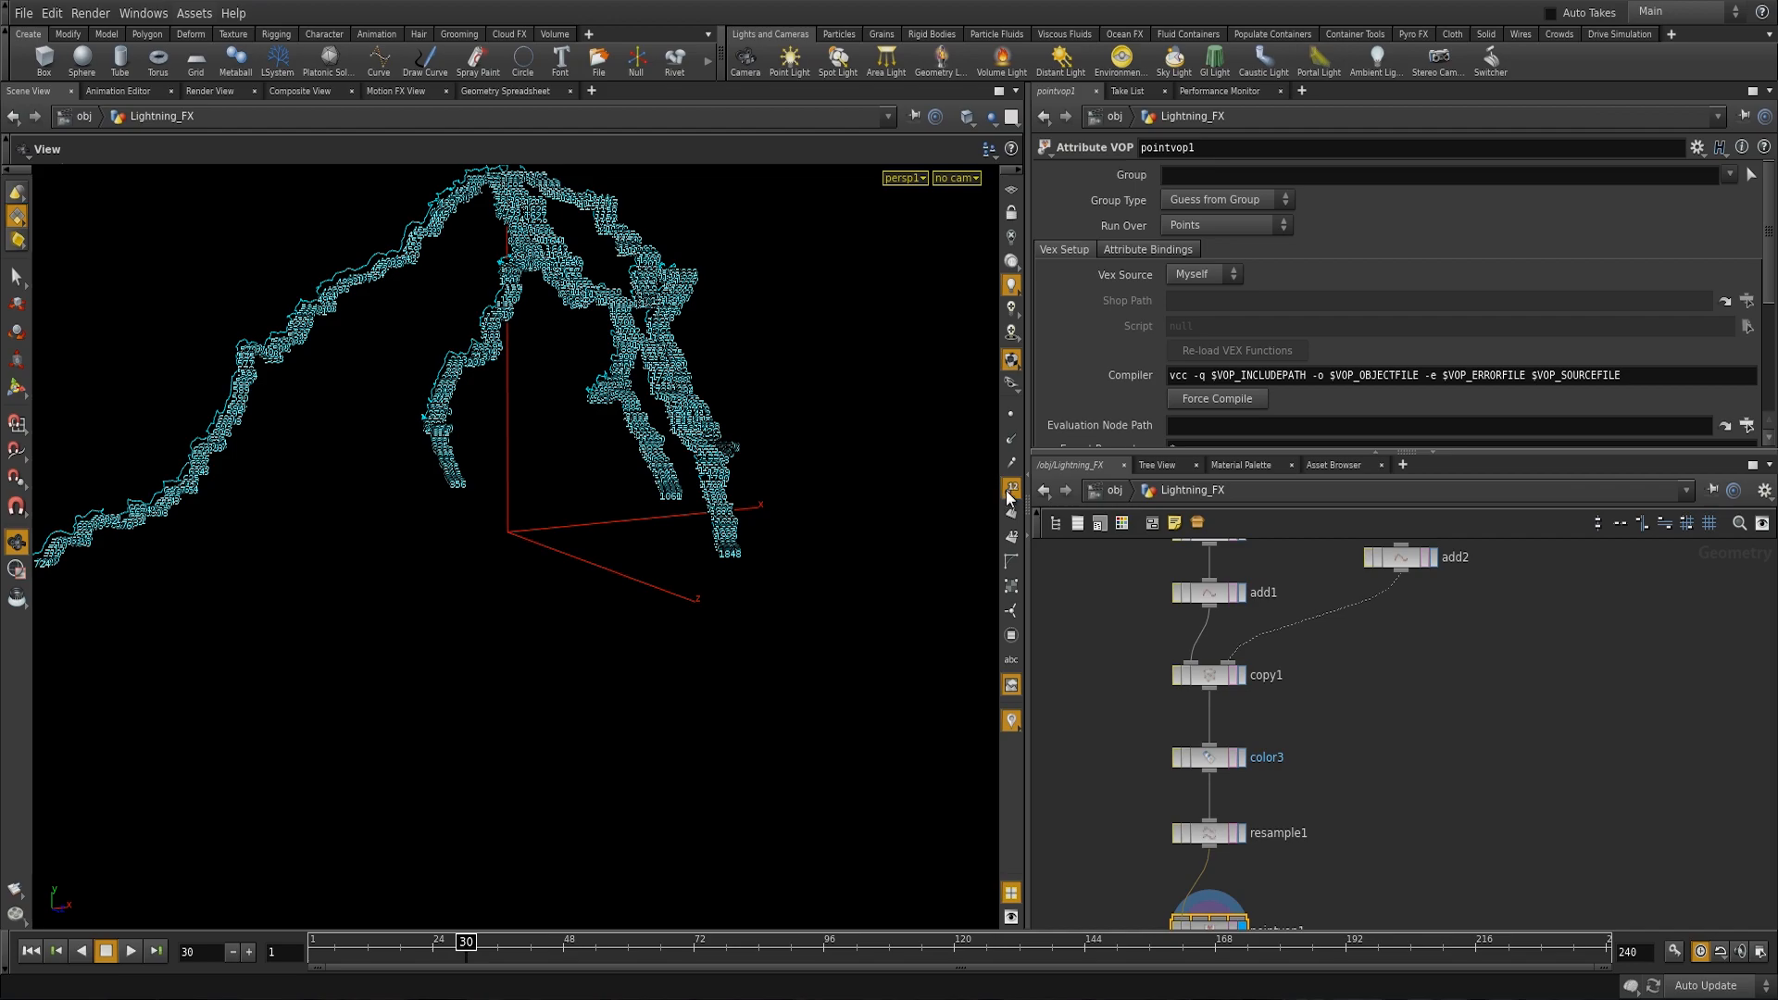
# Step: Turn off the point numbers and frame the complete set of lightning bolts in the viewport
pyautogui.click(1011, 489)
pyautogui.moveTo(611, 516); pyautogui.dragTo(602, 545)
pyautogui.moveTo(602, 544); pyautogui.dragTo(502, 507, button='right')
pyautogui.moveTo(503, 507); pyautogui.dragTo(509, 583, button='middle')
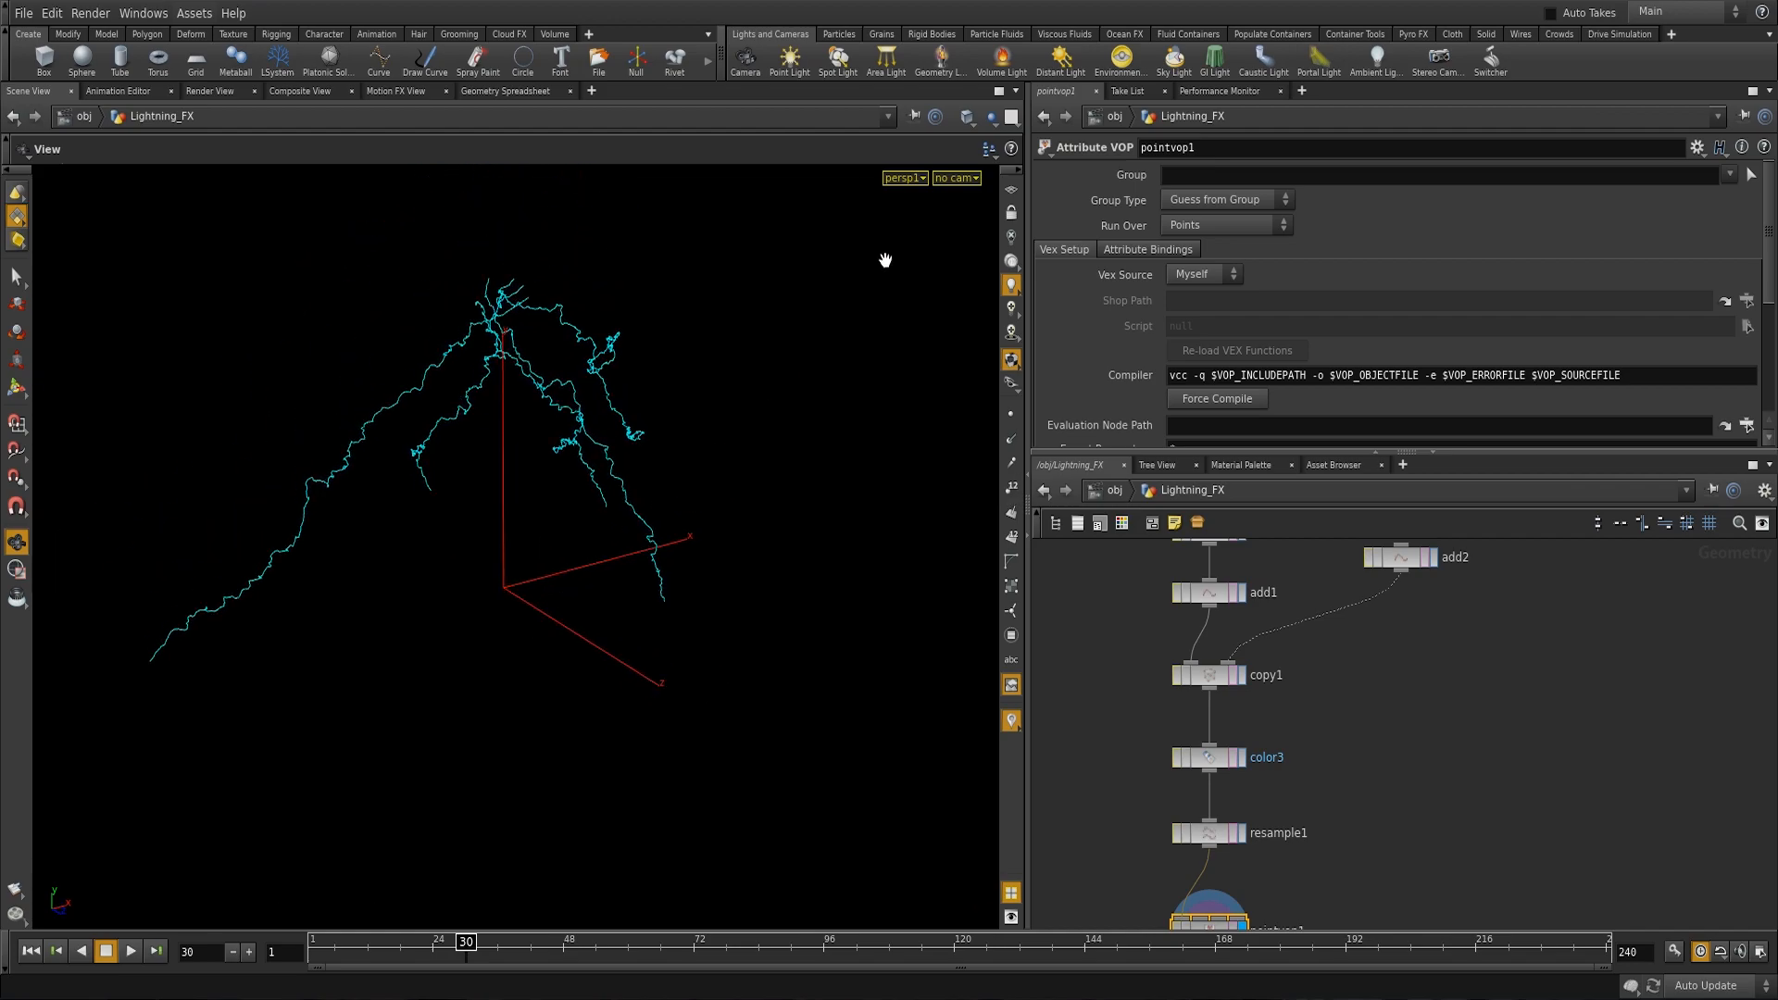
# Step: Show the other scene objects in the viewport and frame the coil together with the lightning bolts
pyautogui.click(991, 118)
pyautogui.click(1059, 158)
pyautogui.moveTo(766, 429); pyautogui.dragTo(653, 408, button='right')
pyautogui.moveTo(653, 407); pyautogui.dragTo(512, 400)
pyautogui.moveTo(511, 400); pyautogui.dragTo(598, 428, button='right')
pyautogui.moveTo(597, 428); pyautogui.dragTo(518, 498, button='middle')
pyautogui.moveTo(1416, 745); pyautogui.dragTo(1445, 821, button='middle')
pyautogui.moveTo(1298, 774); pyautogui.dragTo(1301, 798, button='middle')
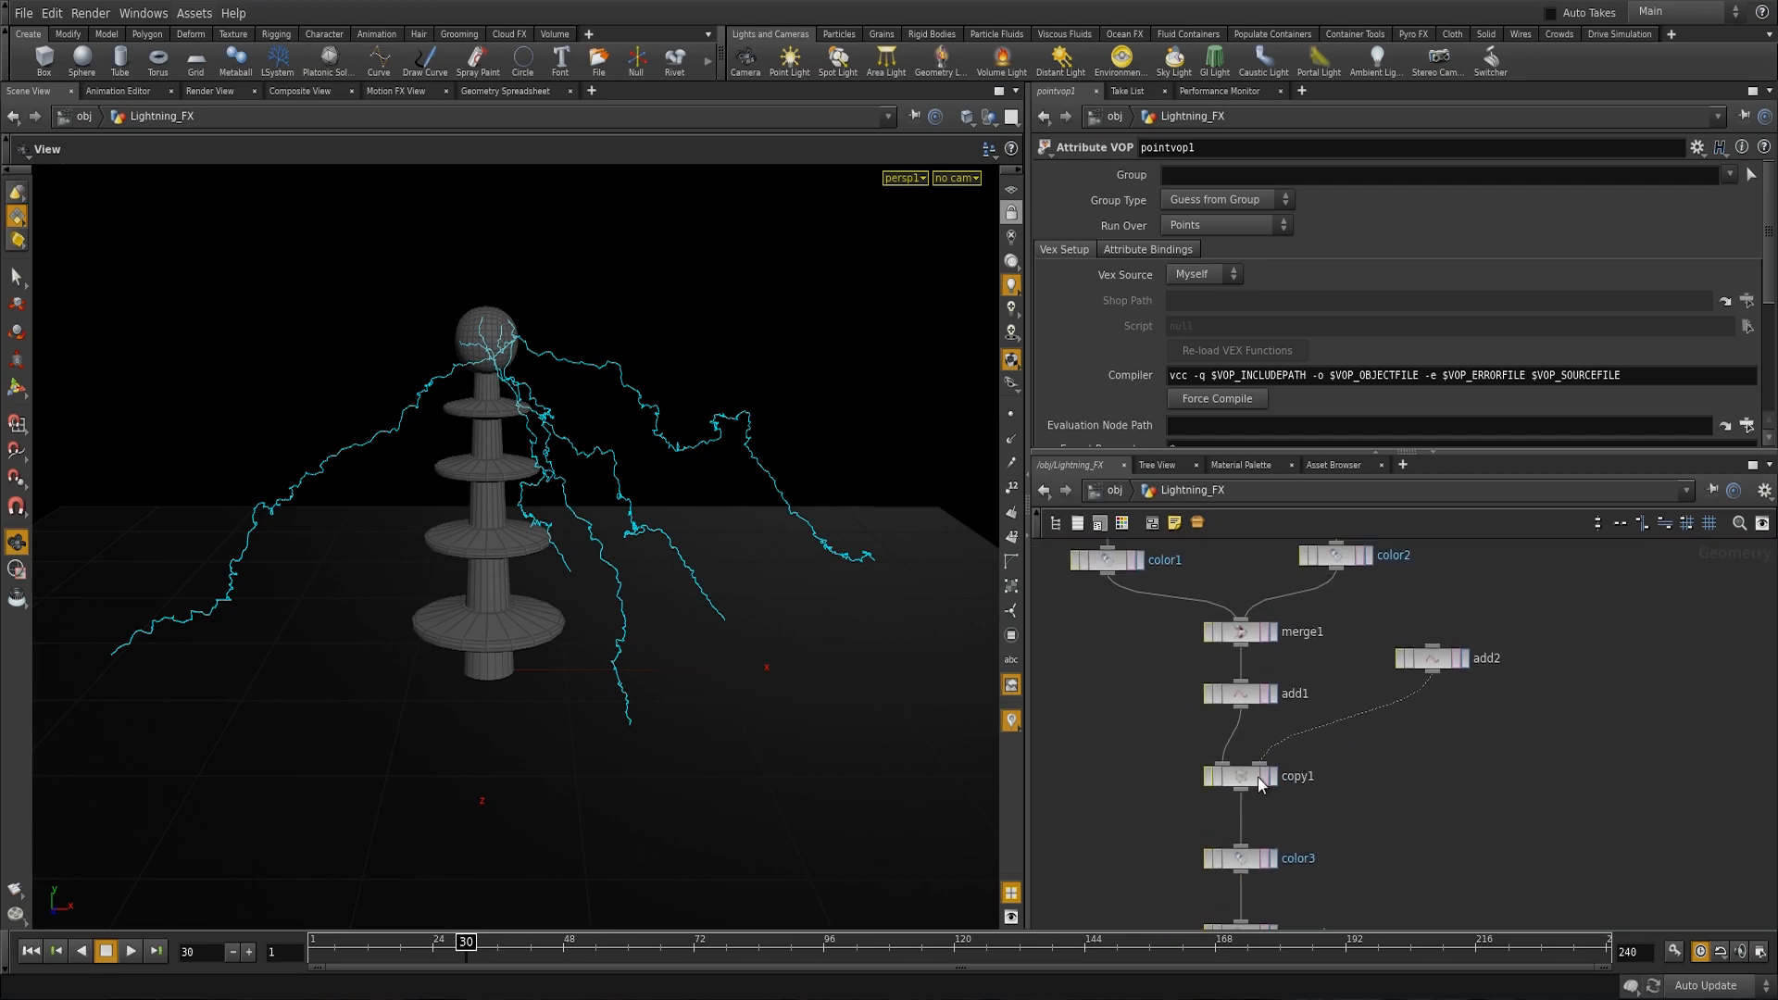
# Step: Examine the node chain around add1, add2 and copy1, including copy1's parameters
pyautogui.scroll(-4, 1349, 833)
pyautogui.rightClick(1306, 738)
pyautogui.moveTo(1301, 700)
pyautogui.mouseDown(button='right')
pyautogui.moveTo(1234, 710)
pyautogui.moveTo(1318, 730)
pyautogui.mouseUp(button='right')
pyautogui.moveTo(1317, 730); pyautogui.dragTo(1260, 721, button='middle')
pyautogui.moveTo(1203, 589); pyautogui.dragTo(1361, 924)
pyautogui.scroll(2, 1394, 835)
pyautogui.moveTo(1394, 835); pyautogui.dragTo(1426, 833, button='right')
pyautogui.moveTo(1260, 702); pyautogui.dragTo(1314, 796, button='middle')
pyautogui.click(1309, 778)
pyautogui.moveTo(1326, 783); pyautogui.dragTo(1362, 793, button='right')
pyautogui.click(1199, 747)
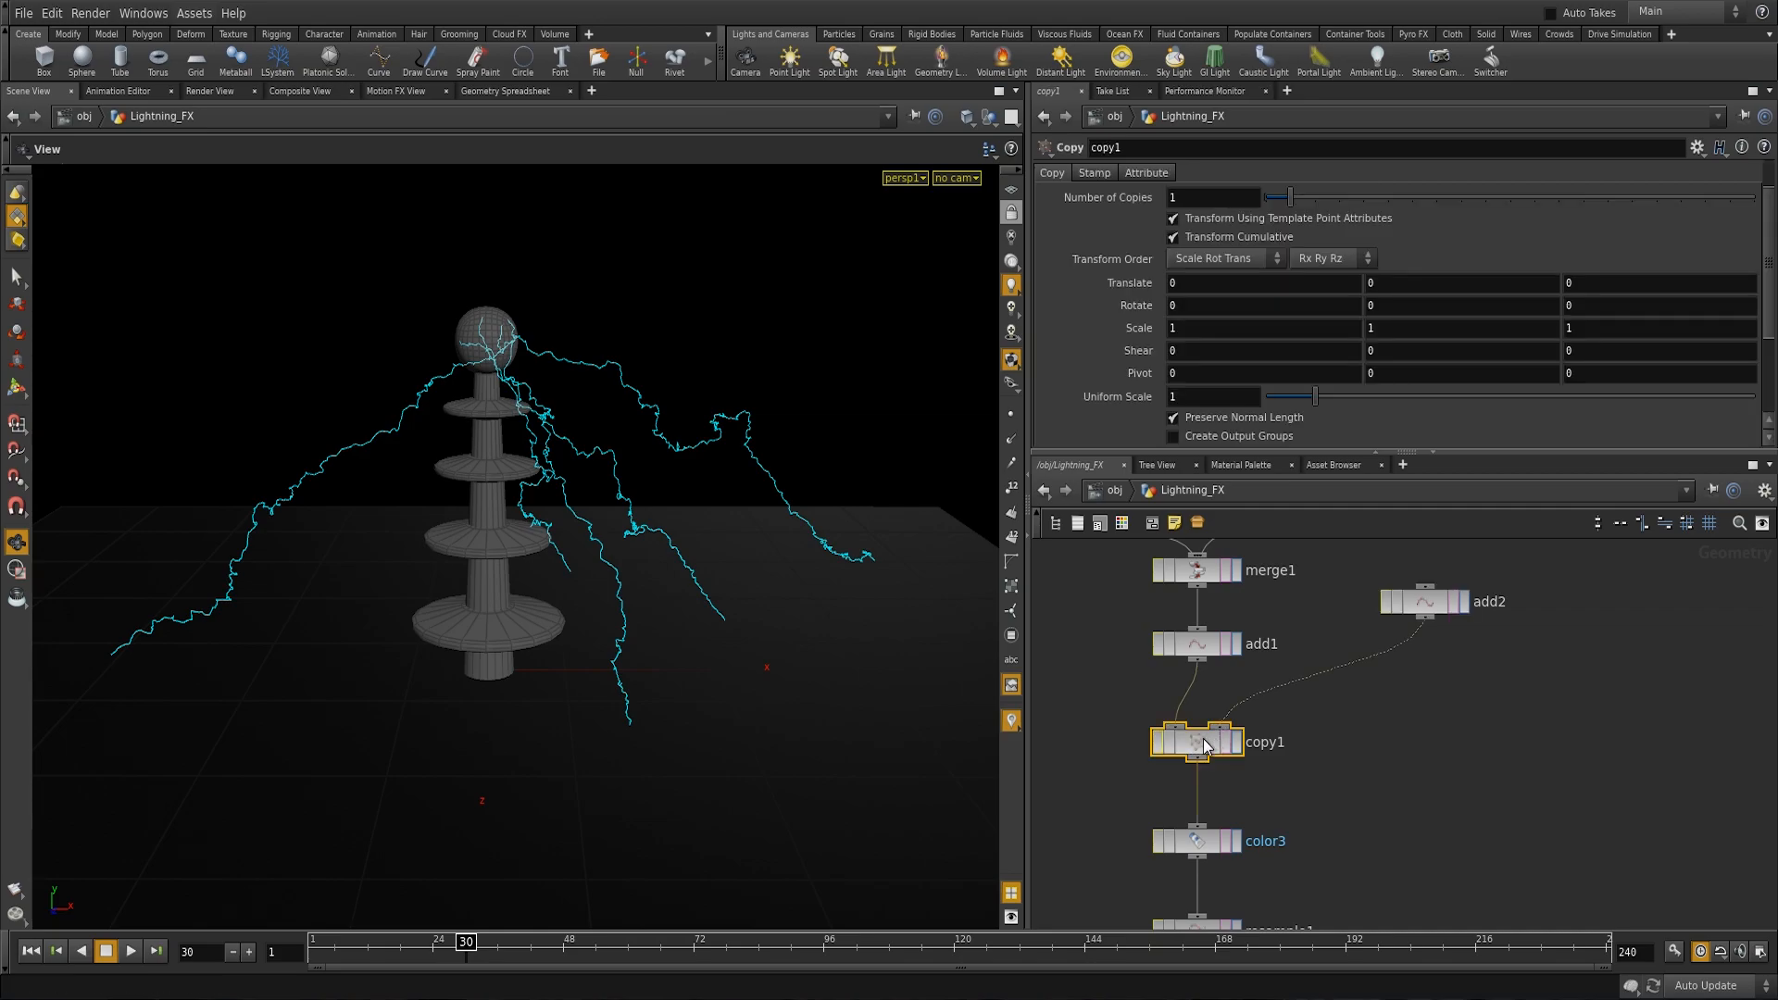
# Step: Try moving add2's Point 0 to 6.2 in X to shift the lightning away from the coil
pyautogui.click(1429, 613)
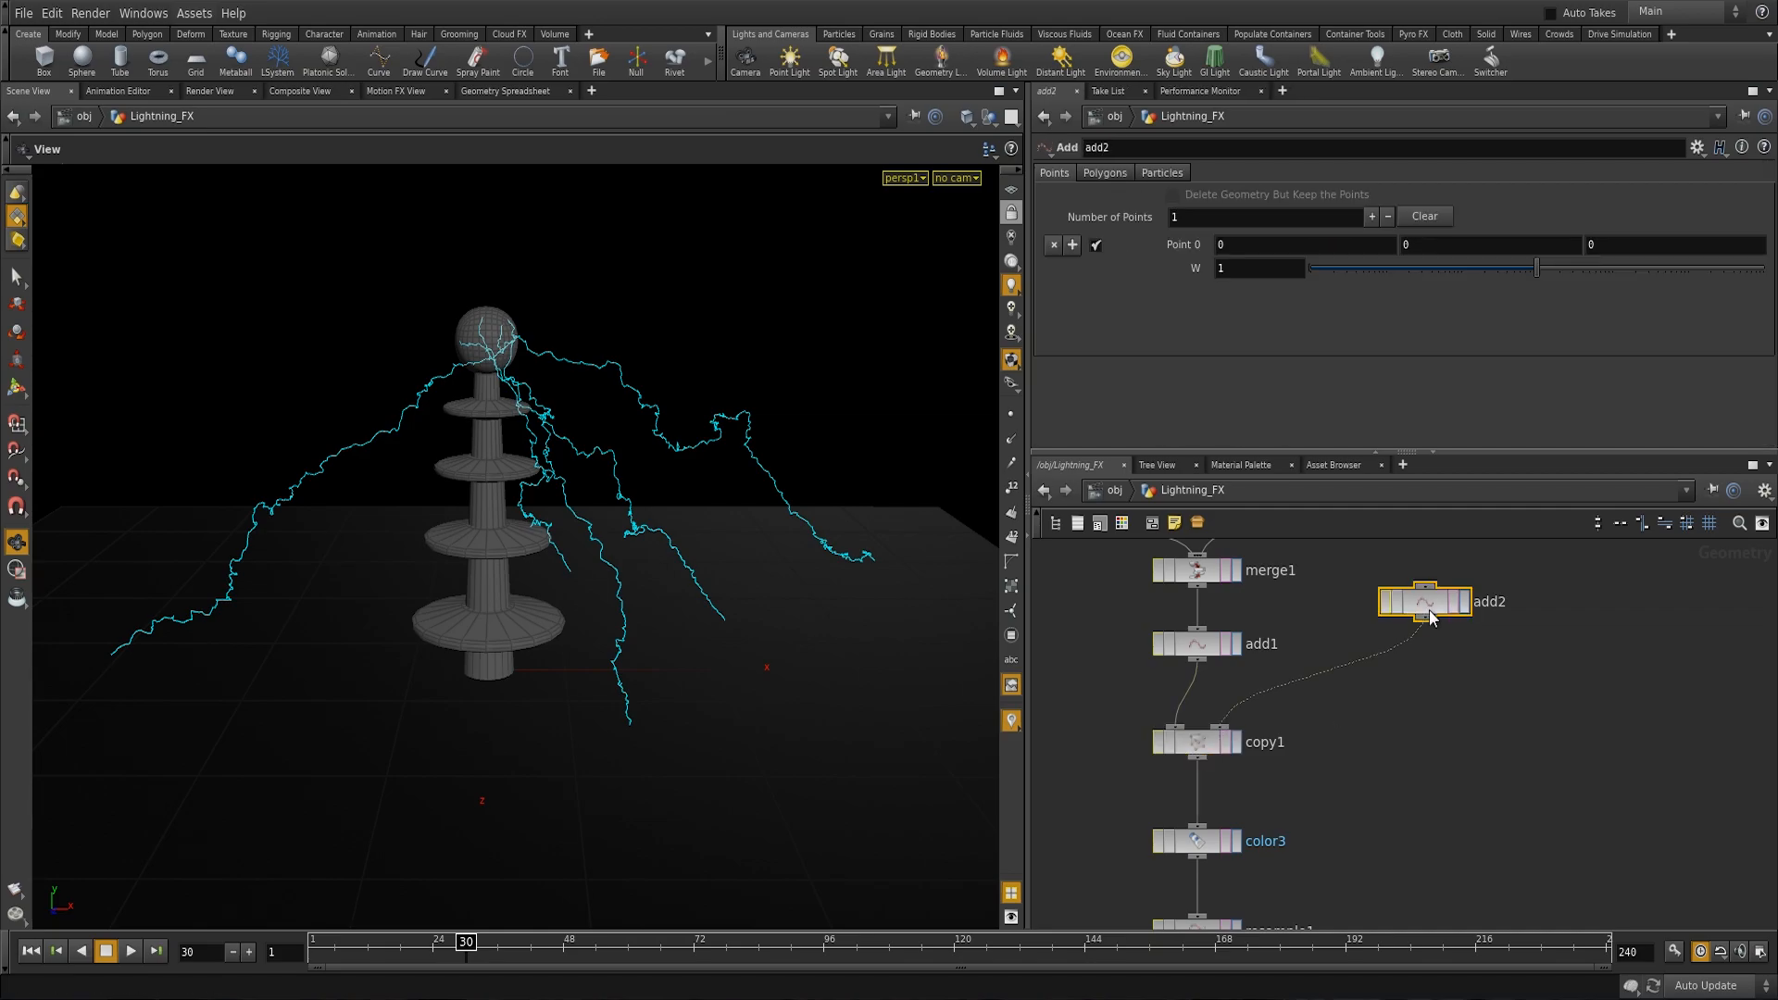
pyautogui.moveTo(509, 566); pyautogui.dragTo(543, 556, button='middle')
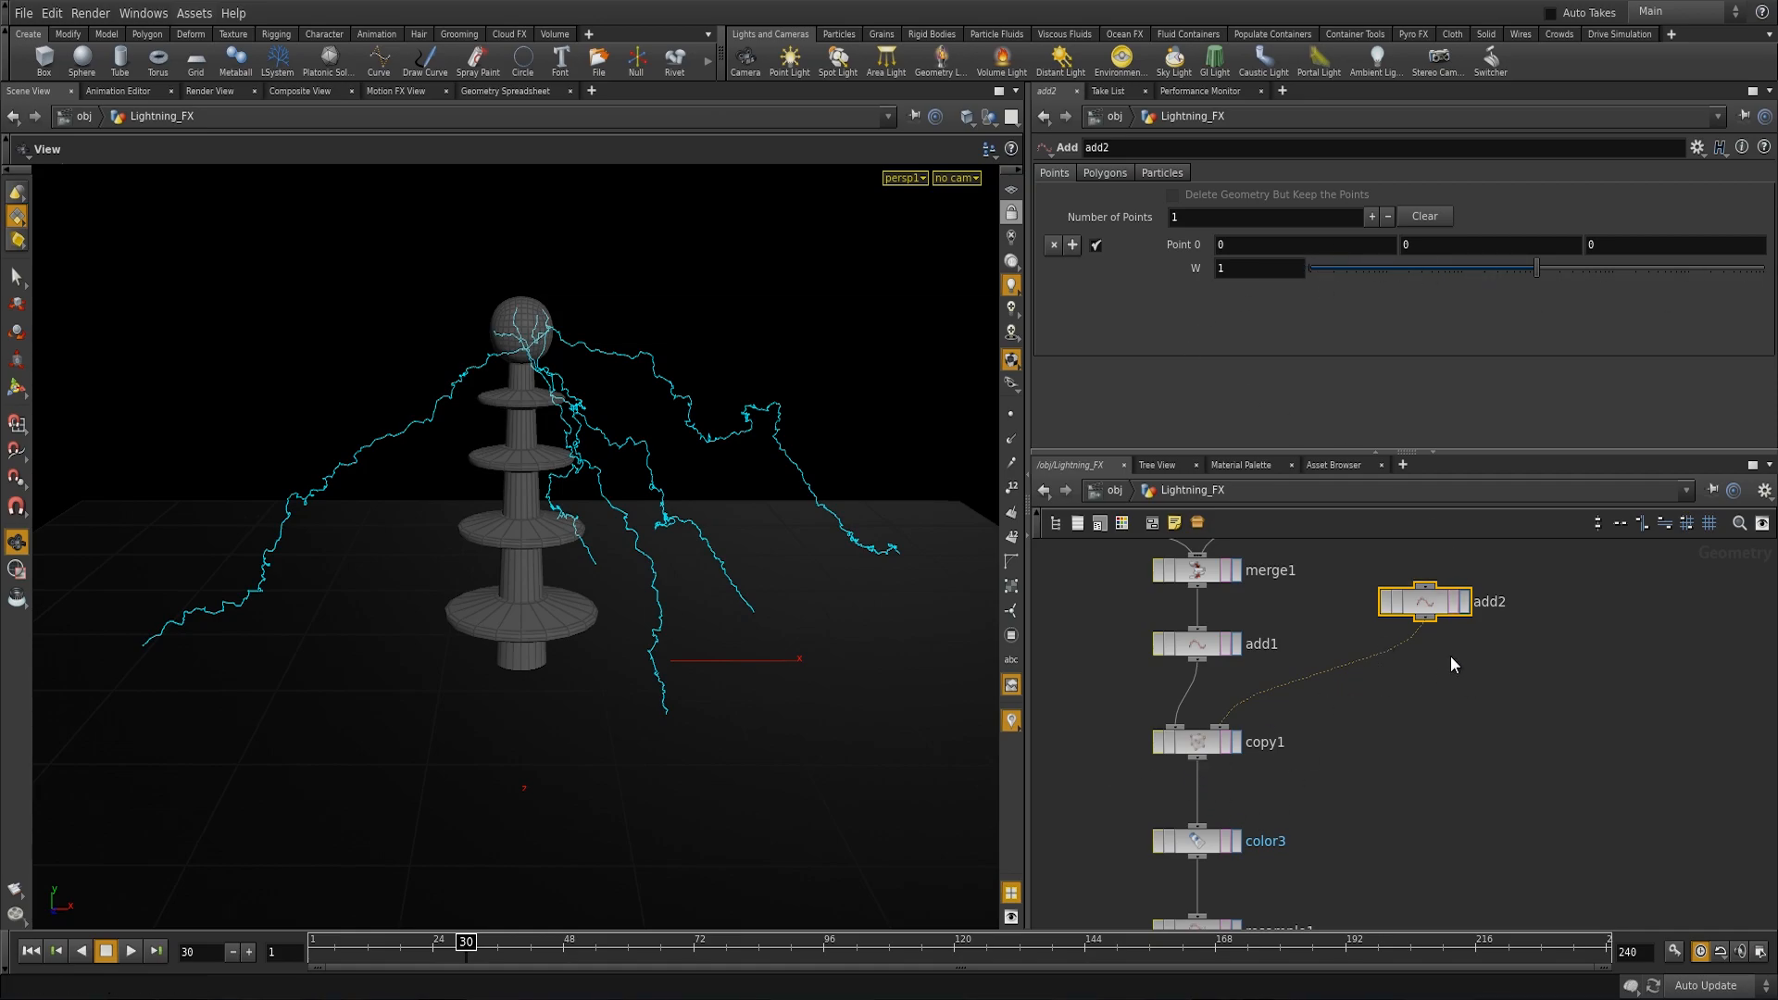
pyautogui.moveTo(481, 611); pyautogui.dragTo(880, 552)
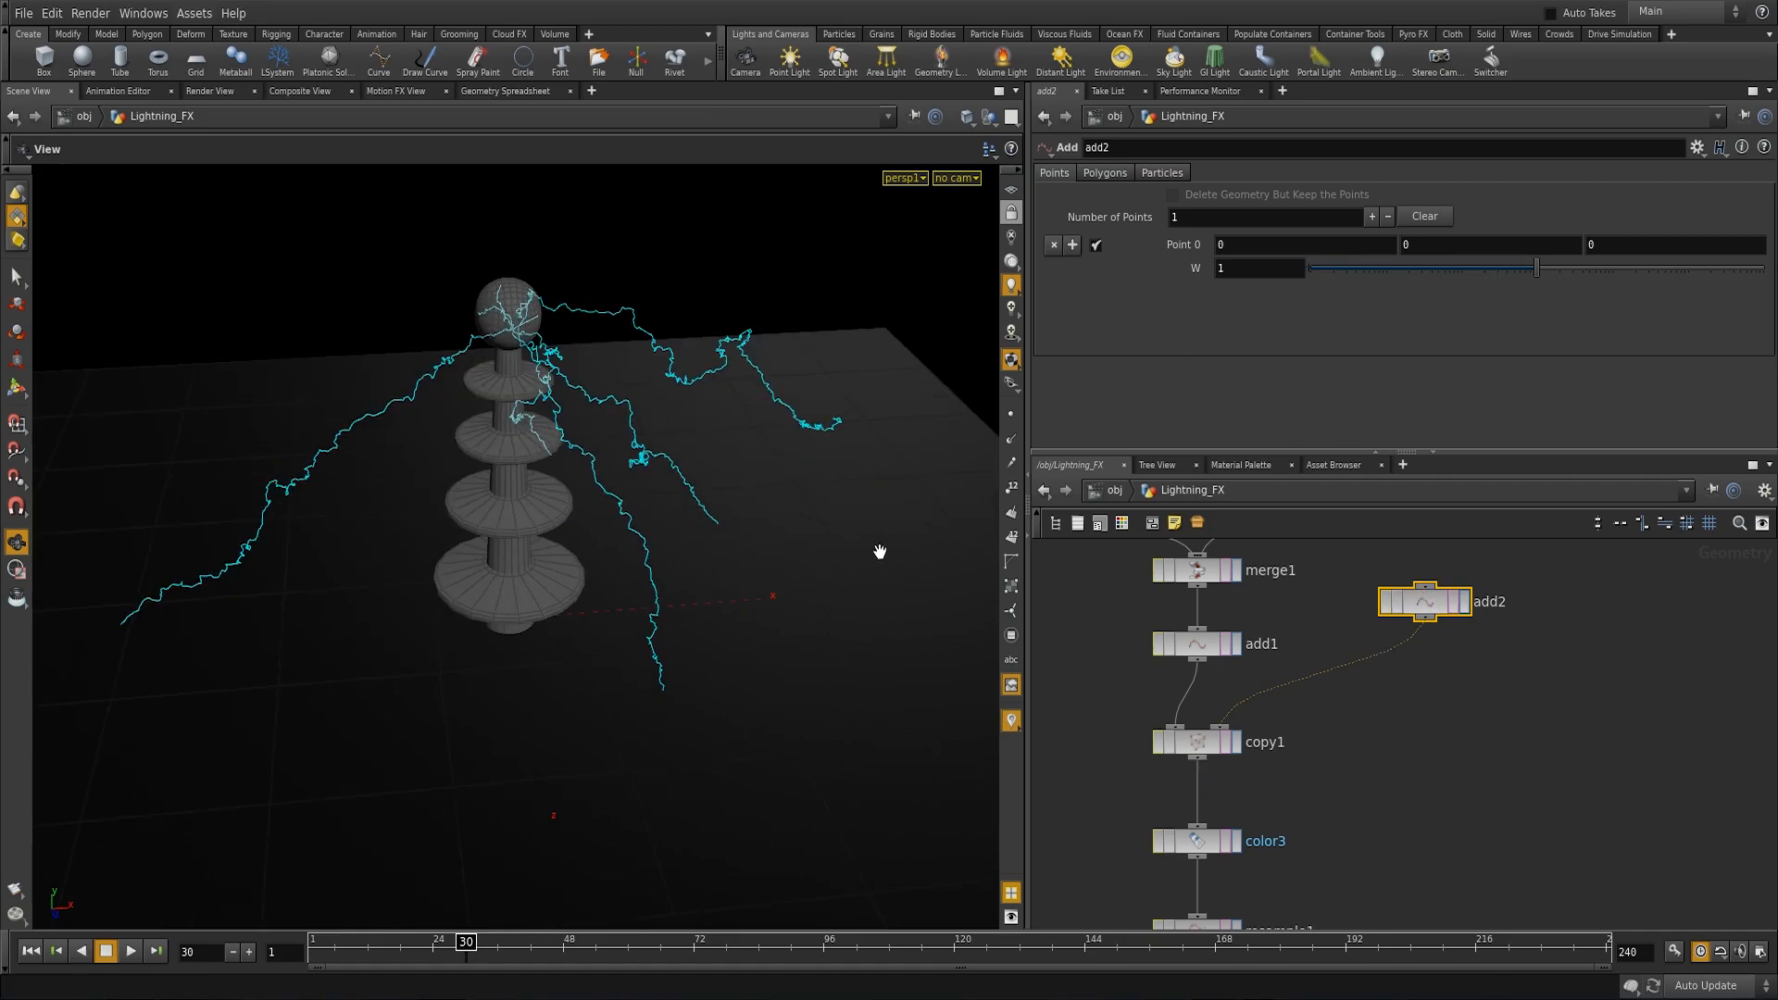
pyautogui.moveTo(1249, 250); pyautogui.dragTo(1756, 275, button='middle')
pyautogui.moveTo(377, 480); pyautogui.dragTo(529, 523, button='right')
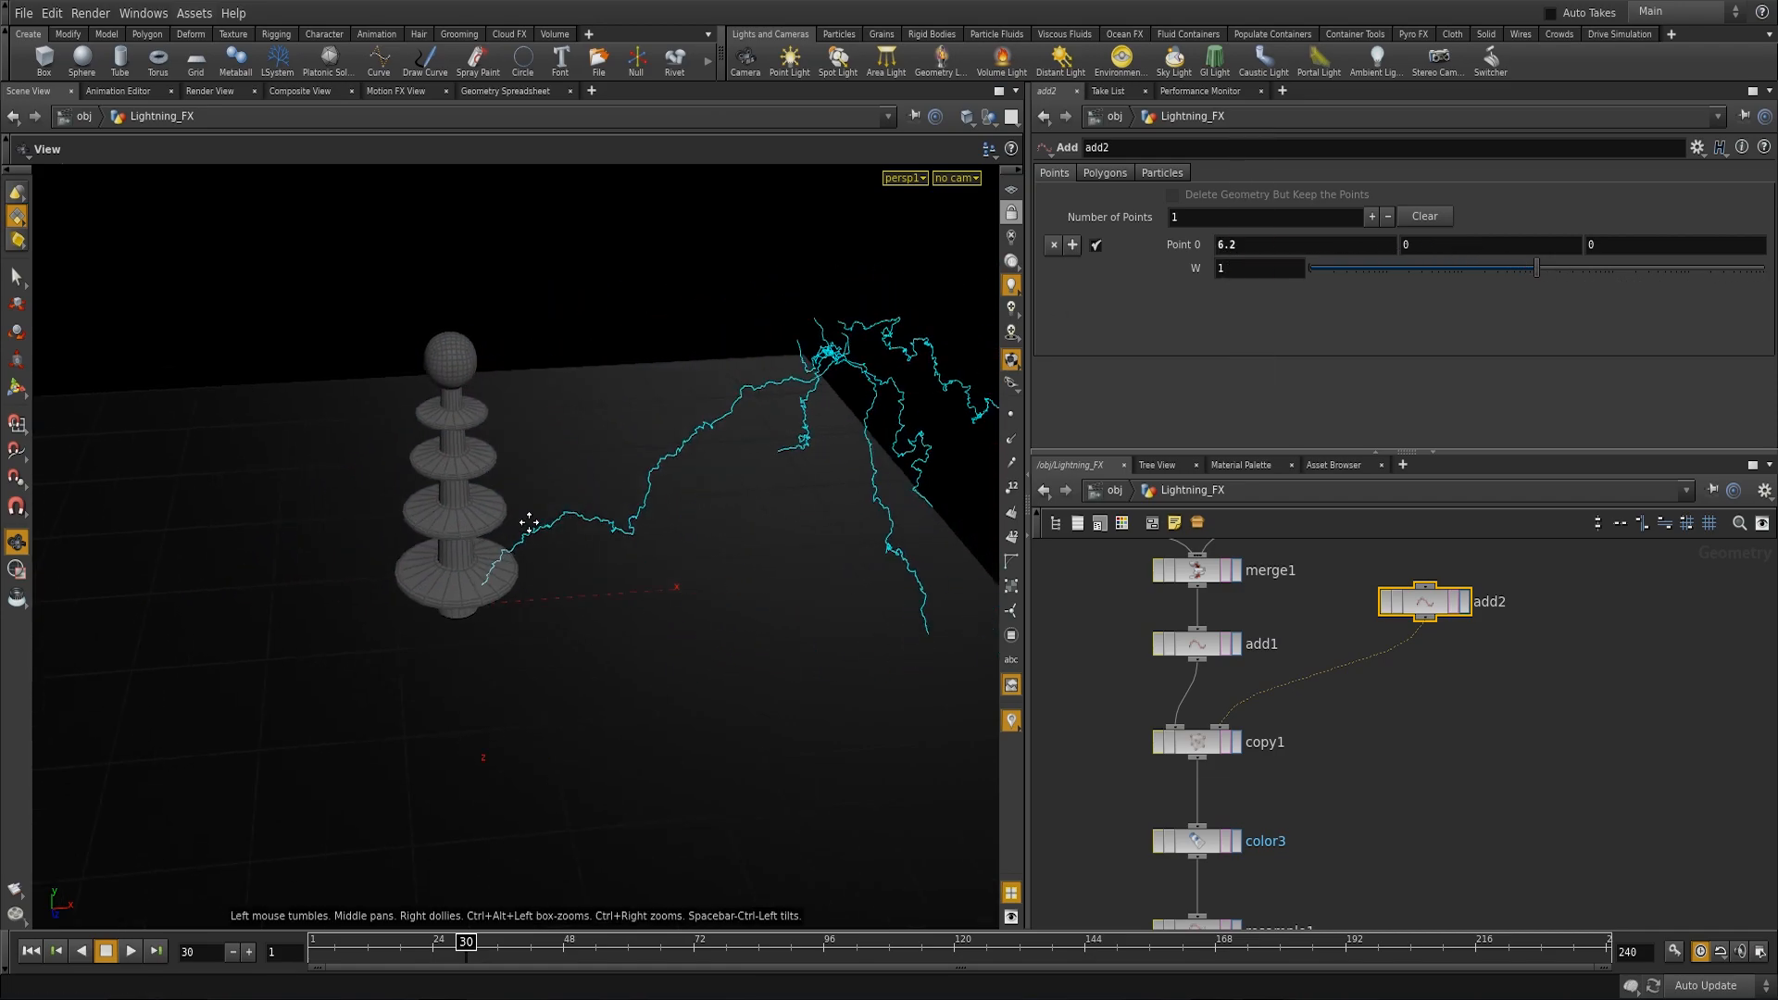
pyautogui.moveTo(528, 523); pyautogui.dragTo(422, 509, button='middle')
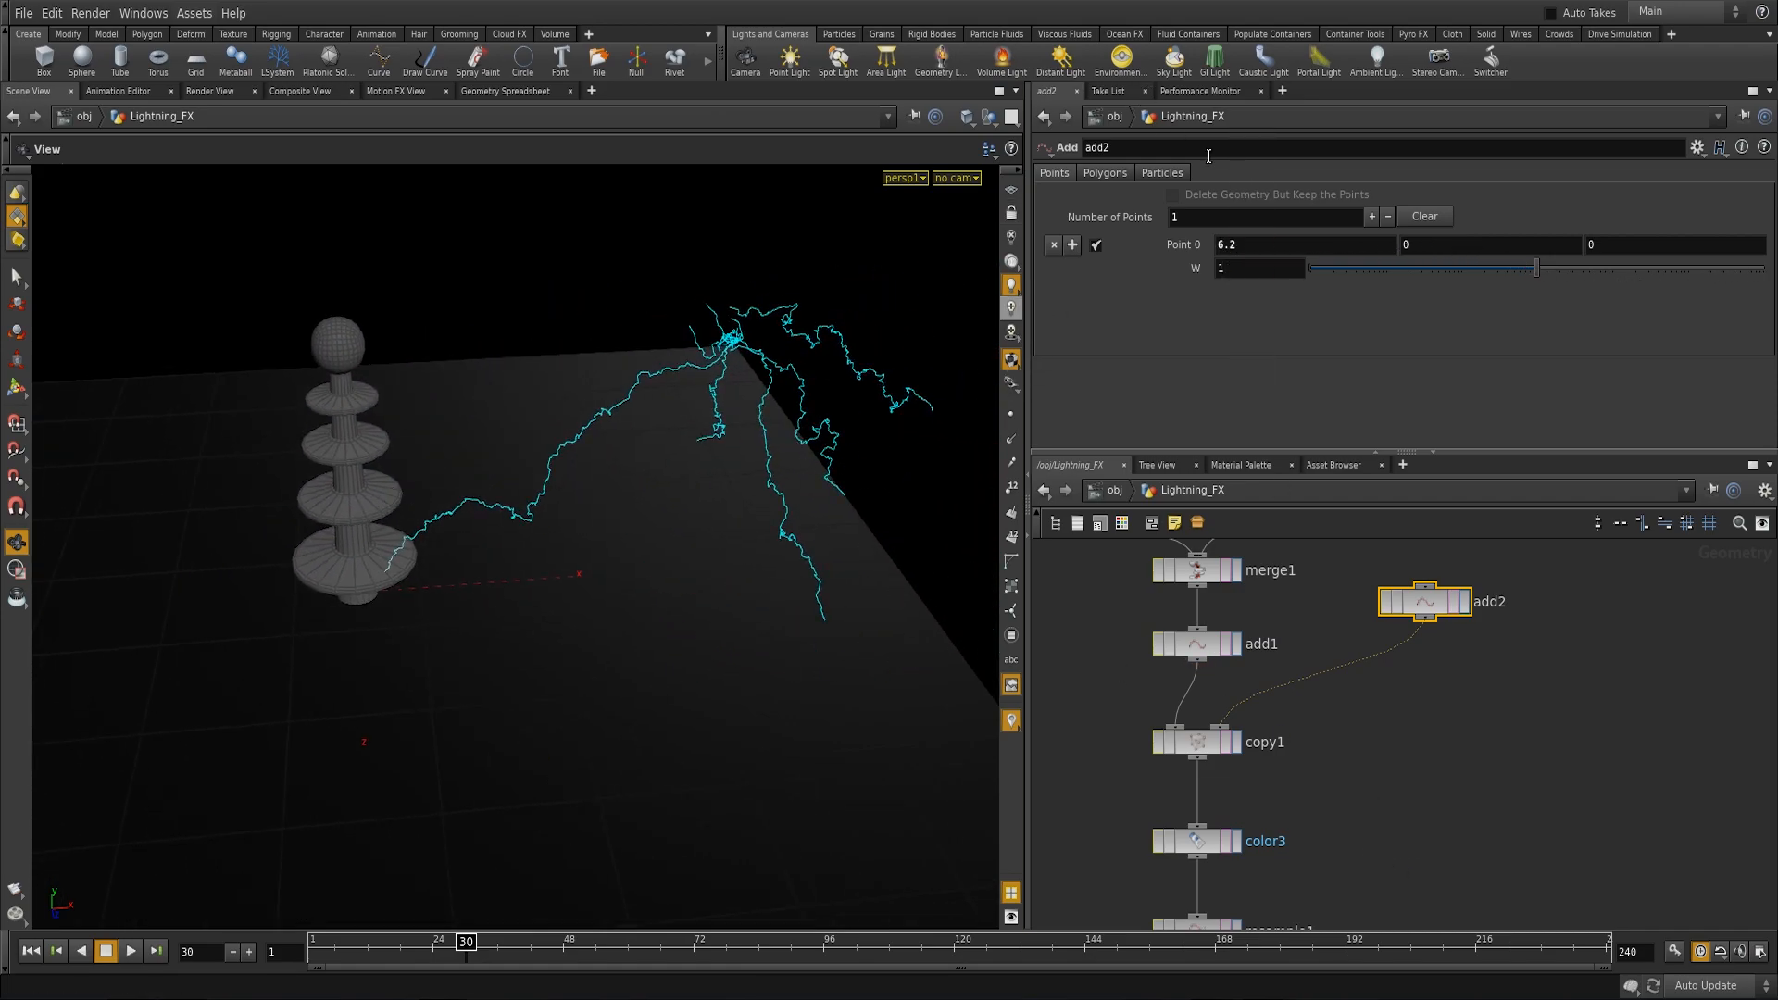
# Step: Set the X value of add2's Point 0 to 0 and recentre the coil in the viewport
pyautogui.doubleClick(1278, 248)
pyautogui.write('0')
pyautogui.press('Return')
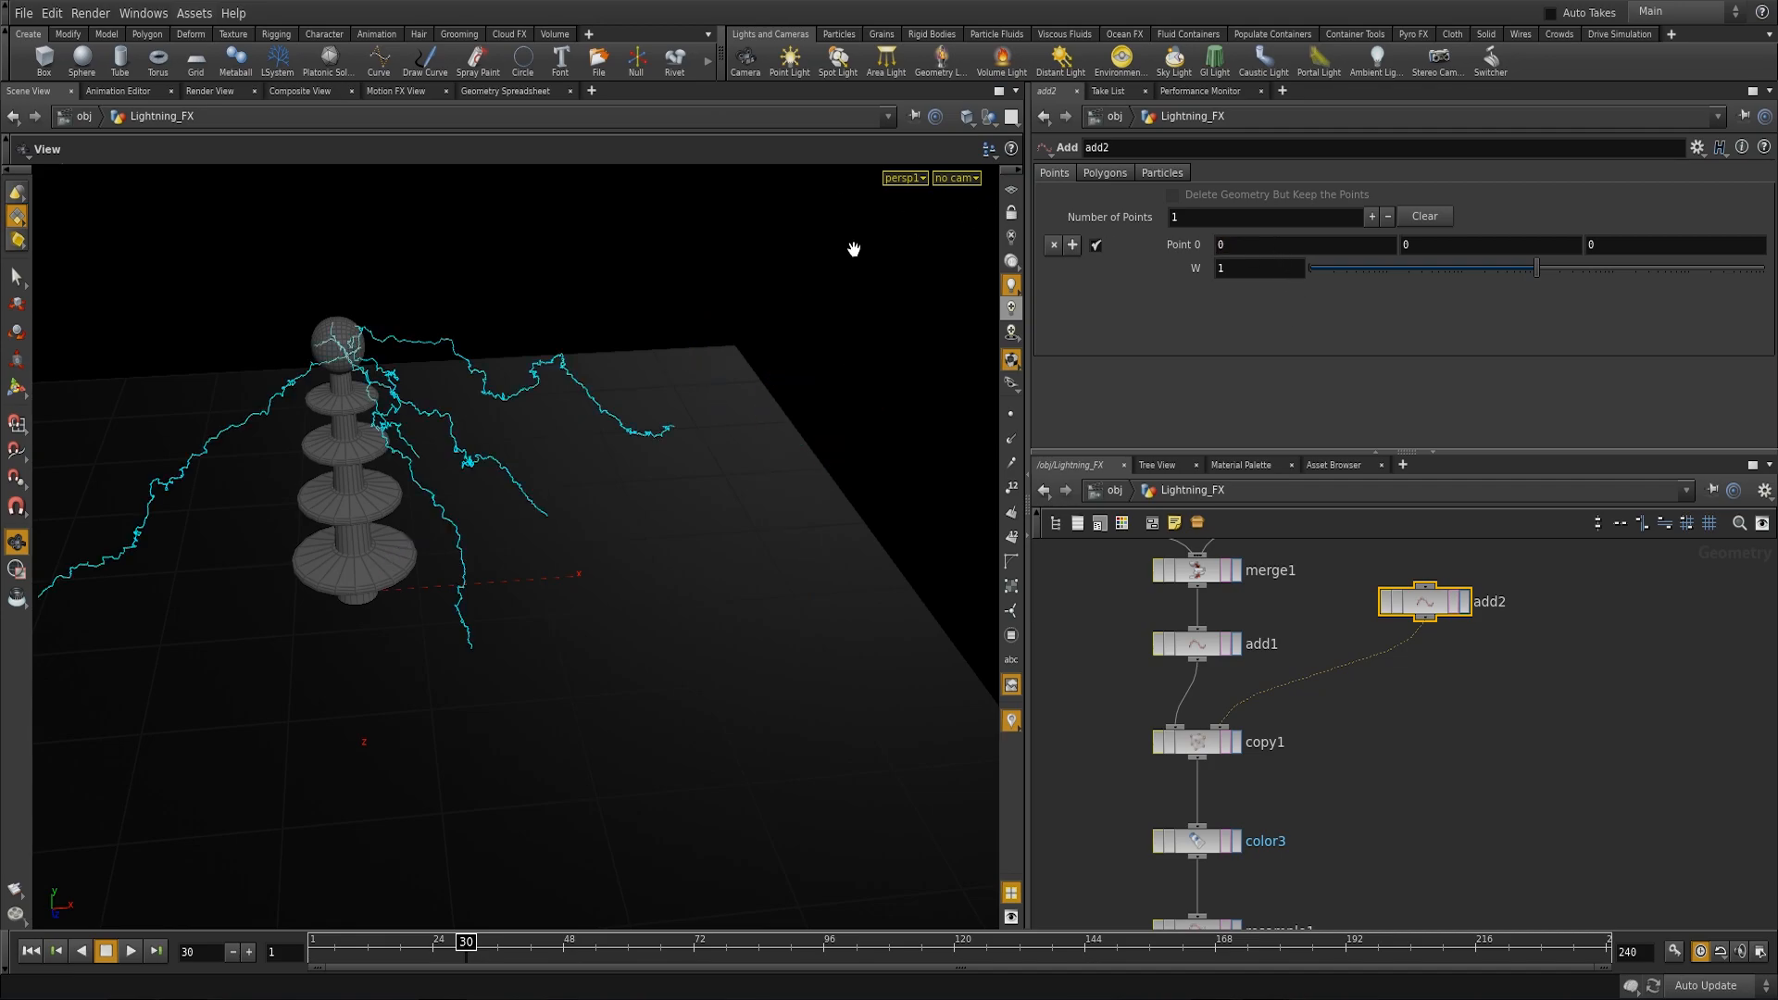
pyautogui.moveTo(570, 626); pyautogui.dragTo(586, 631, button='middle')
pyautogui.moveTo(586, 632)
pyautogui.mouseDown()
pyautogui.moveTo(568, 608)
pyautogui.moveTo(623, 602)
pyautogui.moveTo(569, 639)
pyautogui.mouseUp()
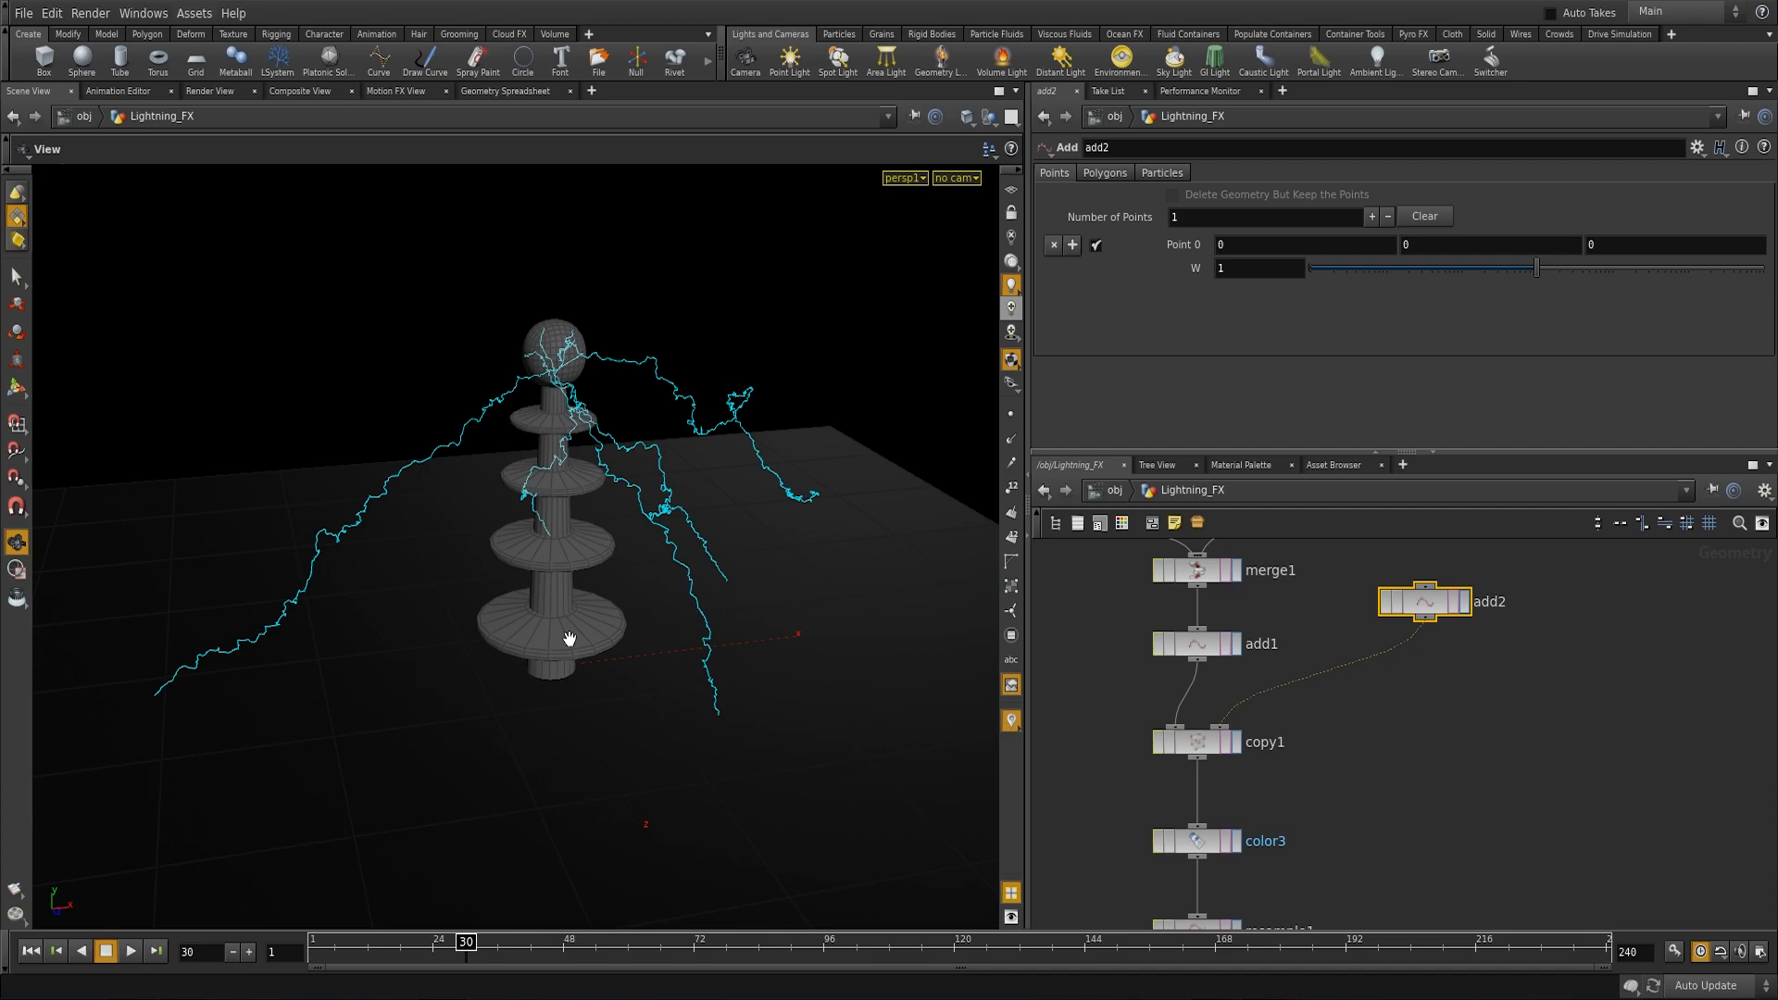
# Step: Add a second Copy node and wire it between add2 and copy1's template input
pyautogui.moveTo(1466, 720); pyautogui.dragTo(1364, 752, button='middle')
pyautogui.moveTo(1325, 643); pyautogui.dragTo(1337, 637)
pyautogui.moveTo(1310, 736); pyautogui.dragTo(1309, 714, button='middle')
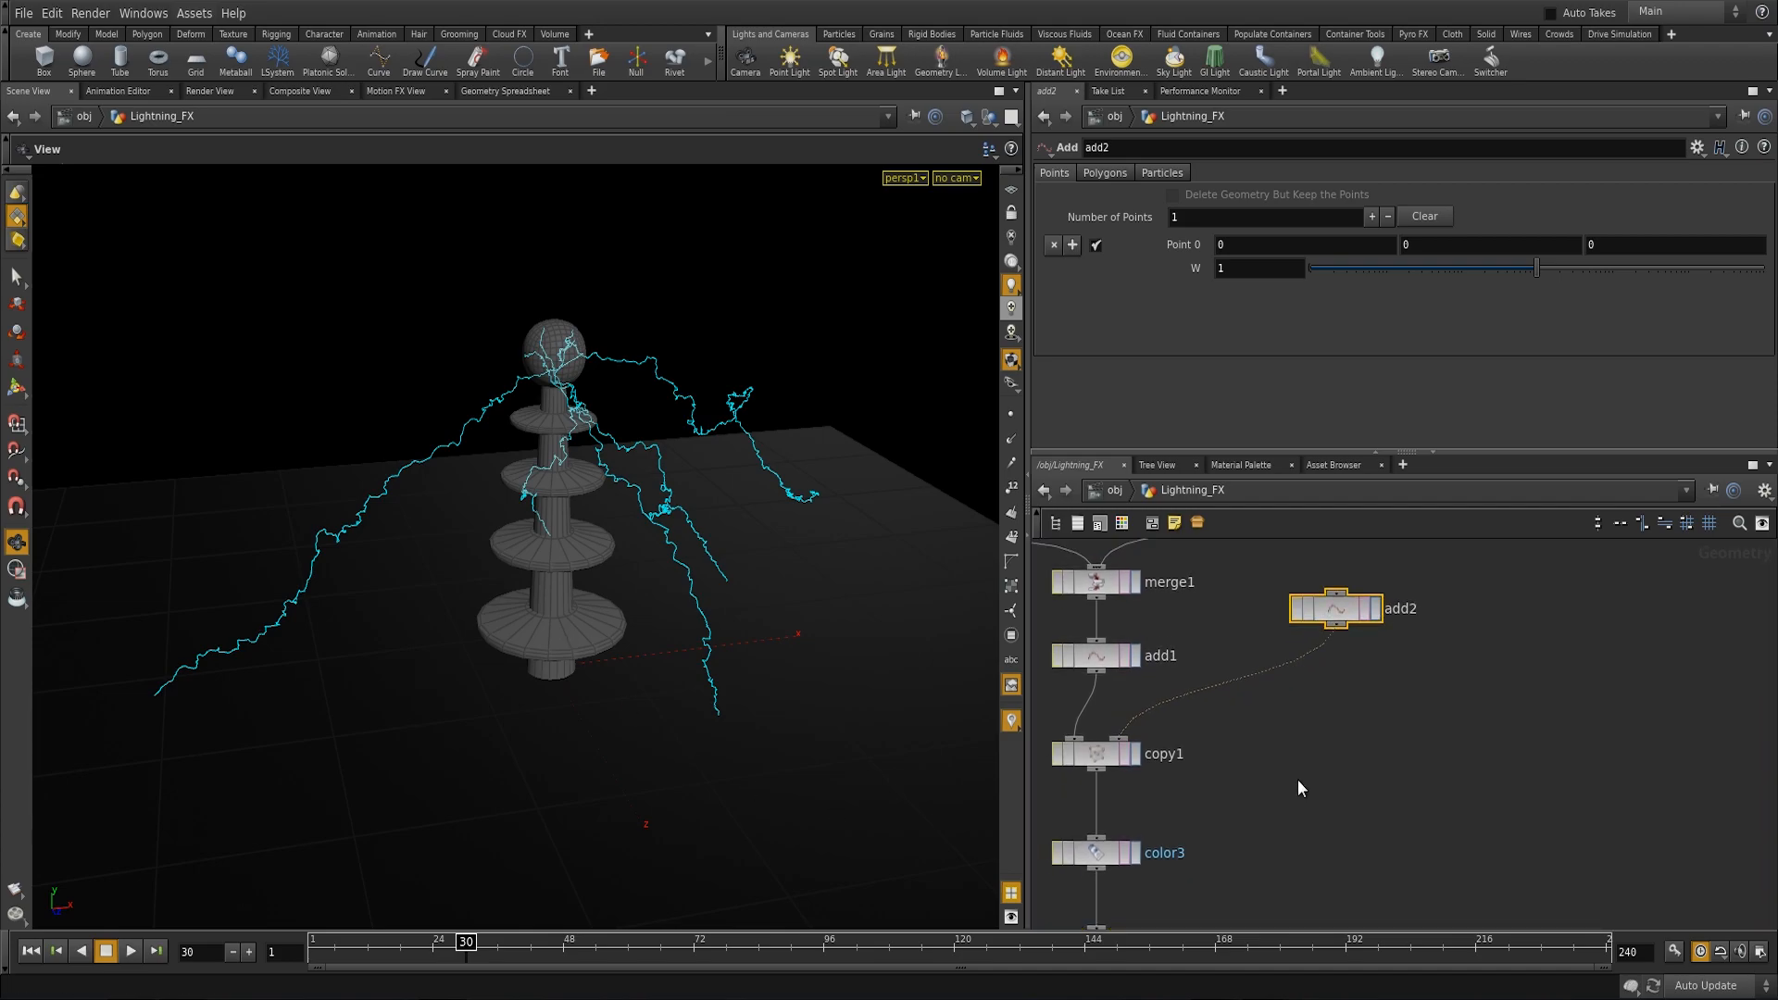
pyautogui.moveTo(688, 656); pyautogui.dragTo(609, 649, button='right')
pyautogui.moveTo(608, 649); pyautogui.dragTo(567, 650)
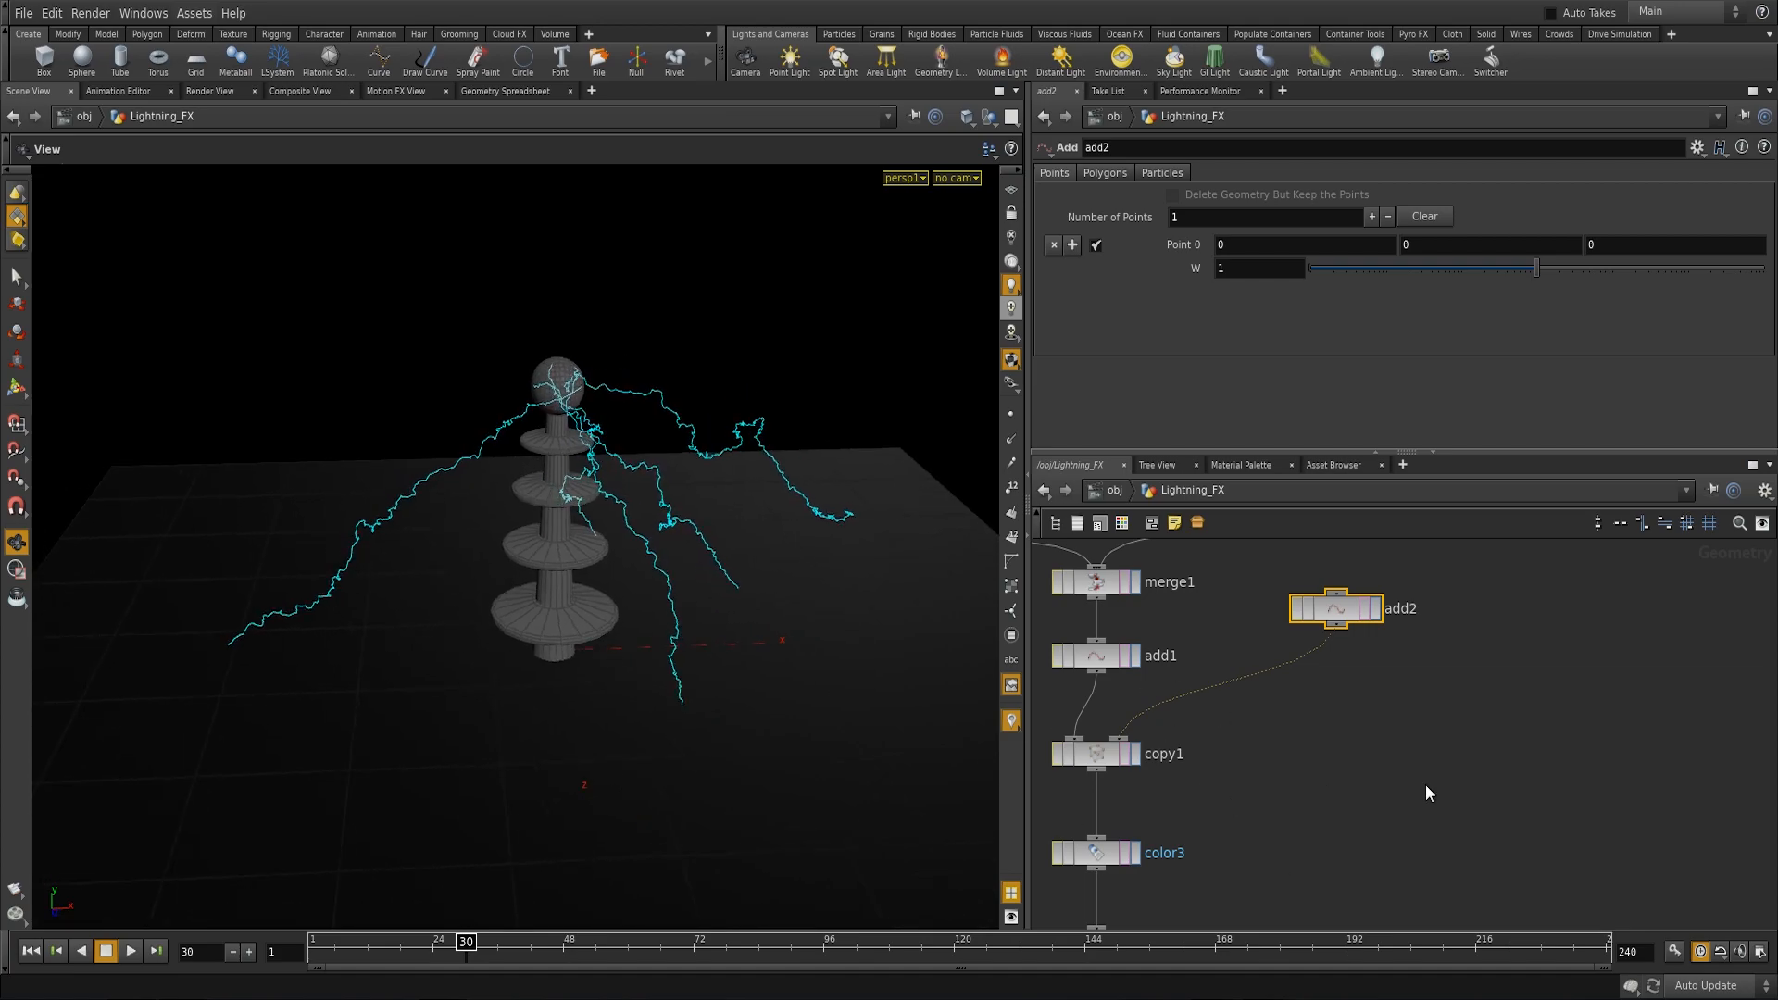
pyautogui.press('Tab')
pyautogui.write('cop')
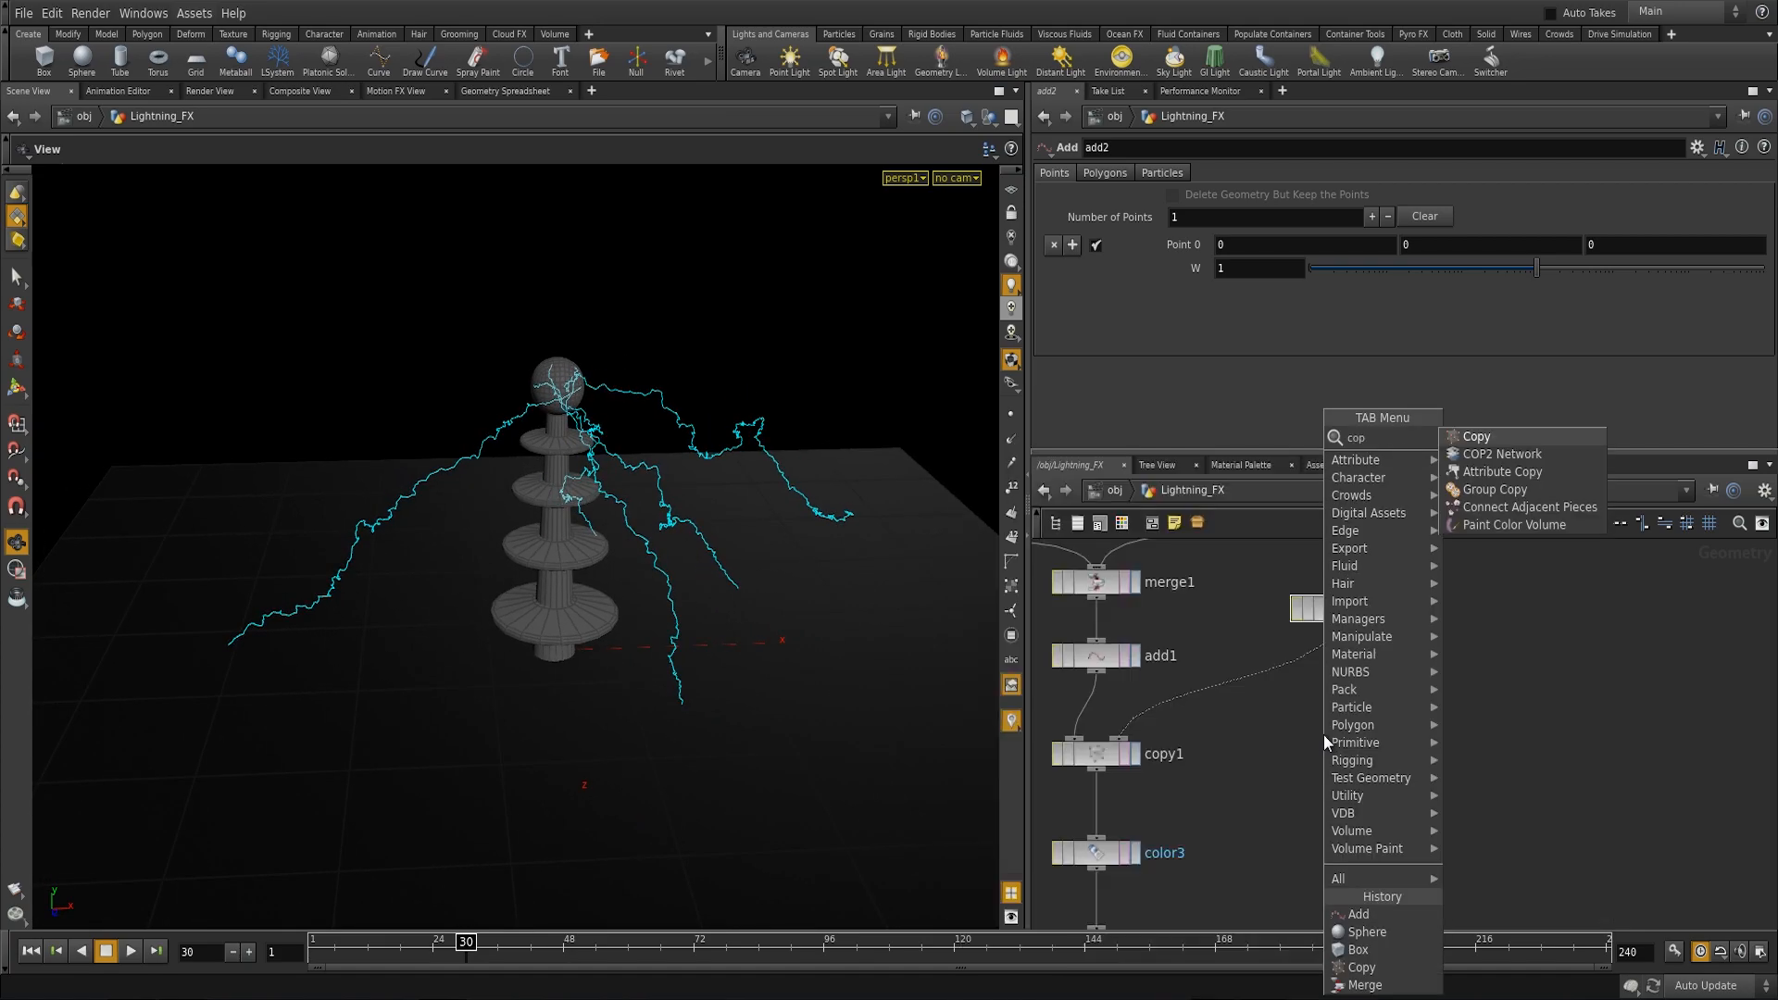
pyautogui.press('Return')
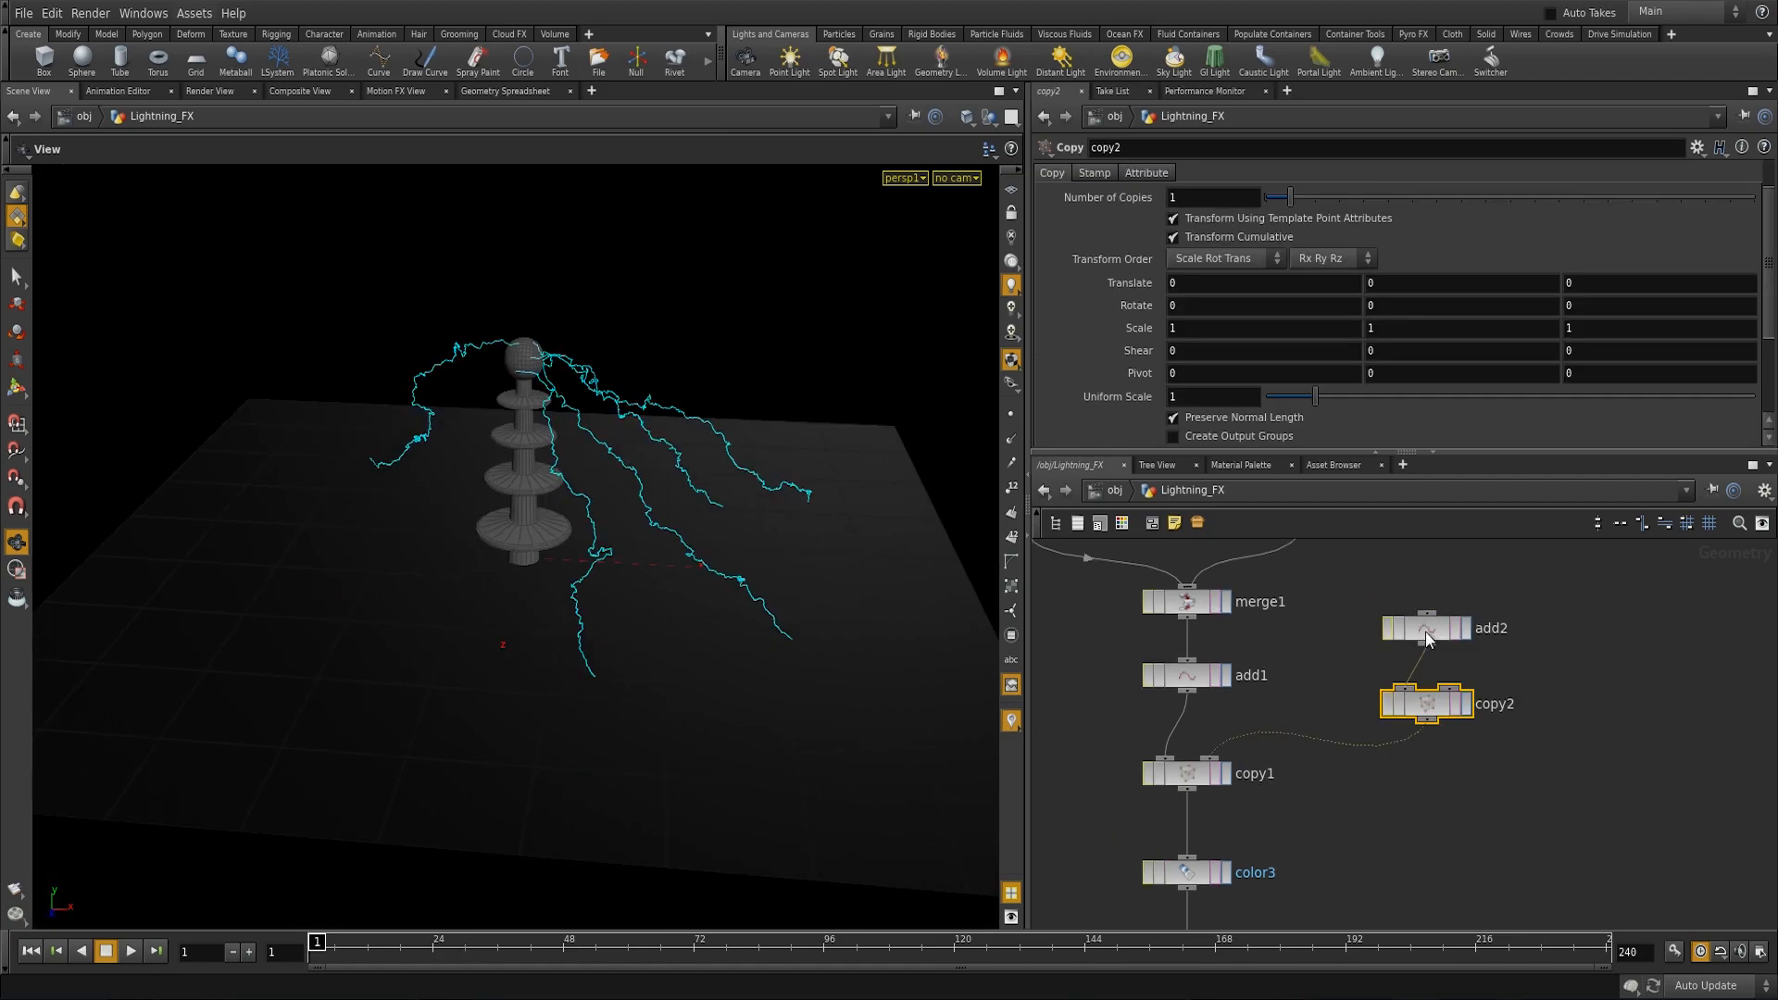
# Step: Try add2's Point 0 at 3.9 in X and undo the move
pyautogui.scroll(-7, 1286, 786)
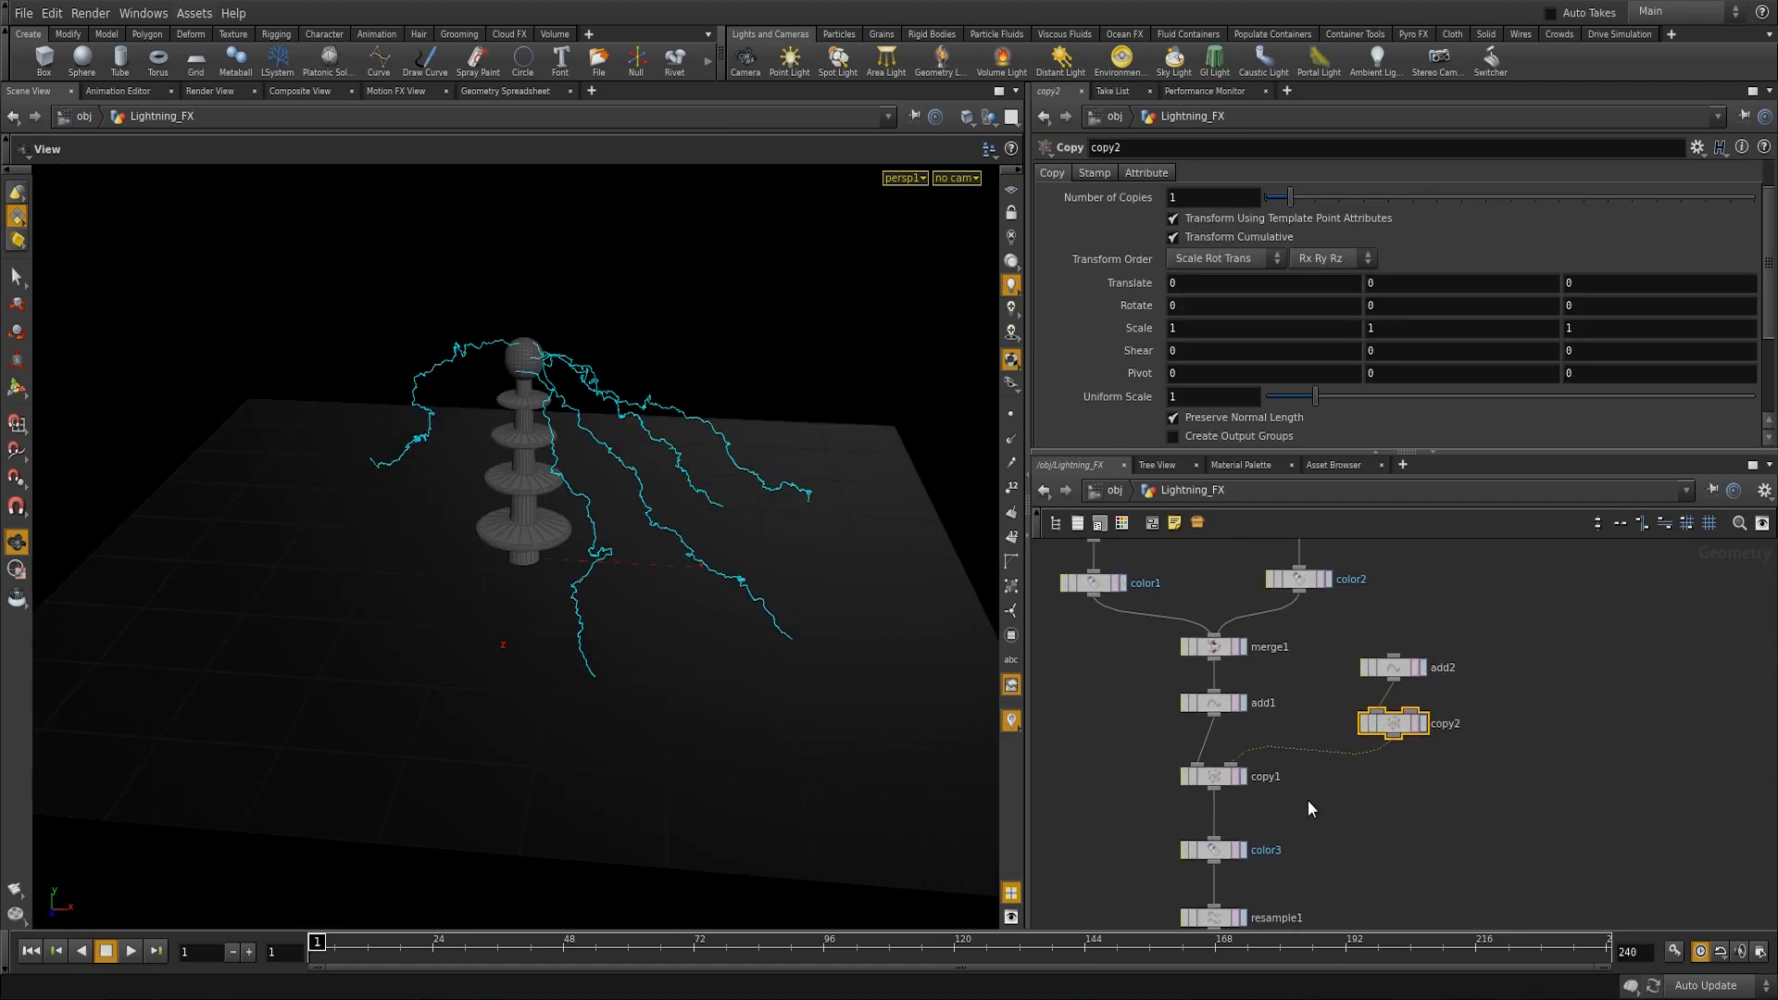
pyautogui.scroll(5, 1281, 798)
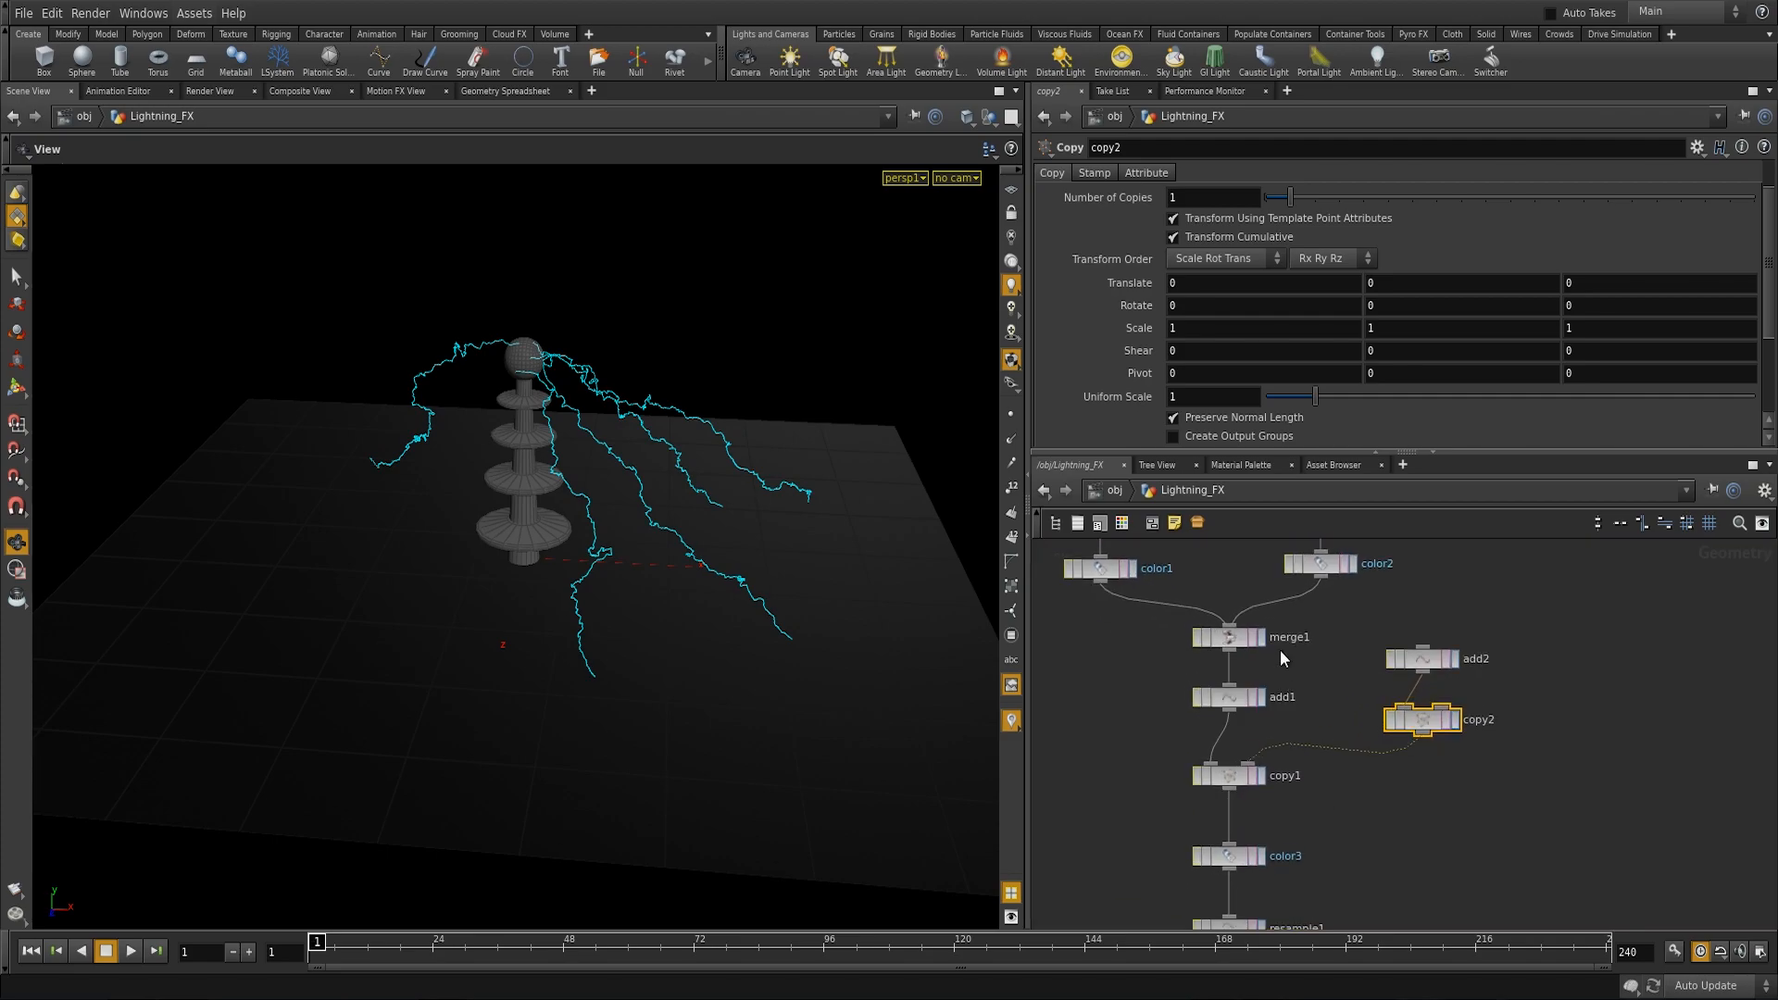
pyautogui.click(1428, 659)
pyautogui.moveTo(801, 588); pyautogui.dragTo(782, 576, button='middle')
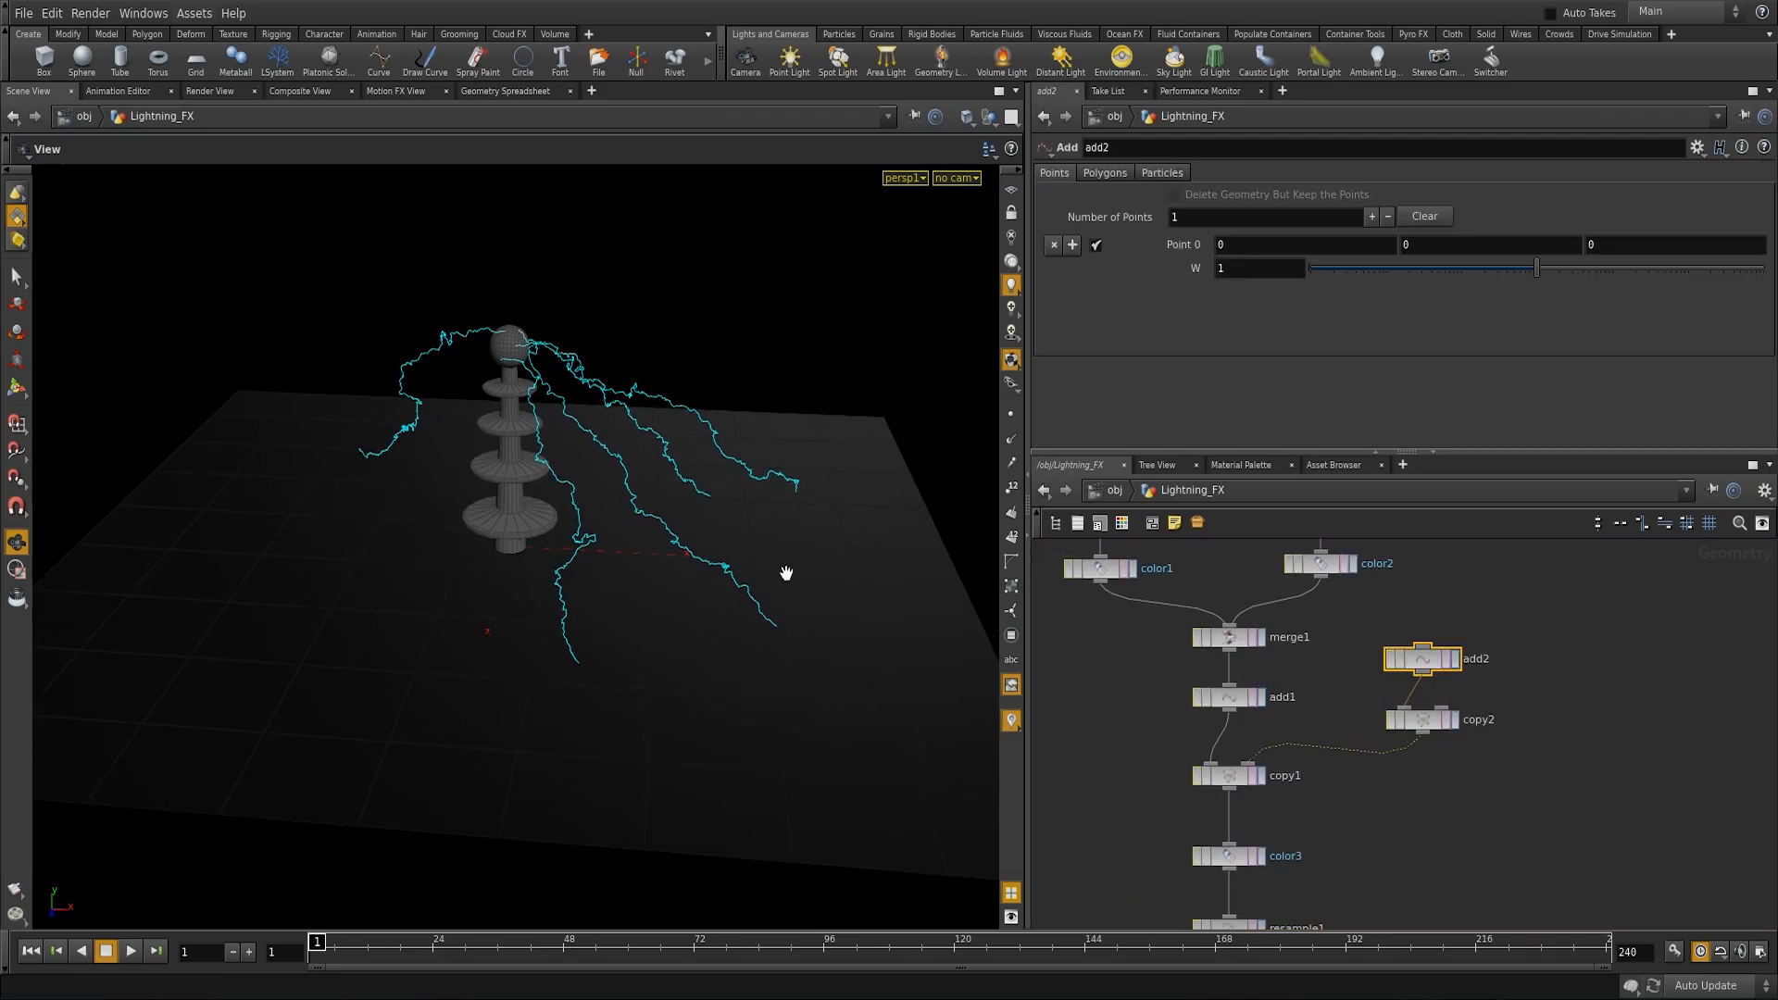
pyautogui.middleClick(1260, 245)
pyautogui.moveTo(1260, 245); pyautogui.dragTo(1407, 244, button='middle')
pyautogui.scroll(-2, 1290, 652)
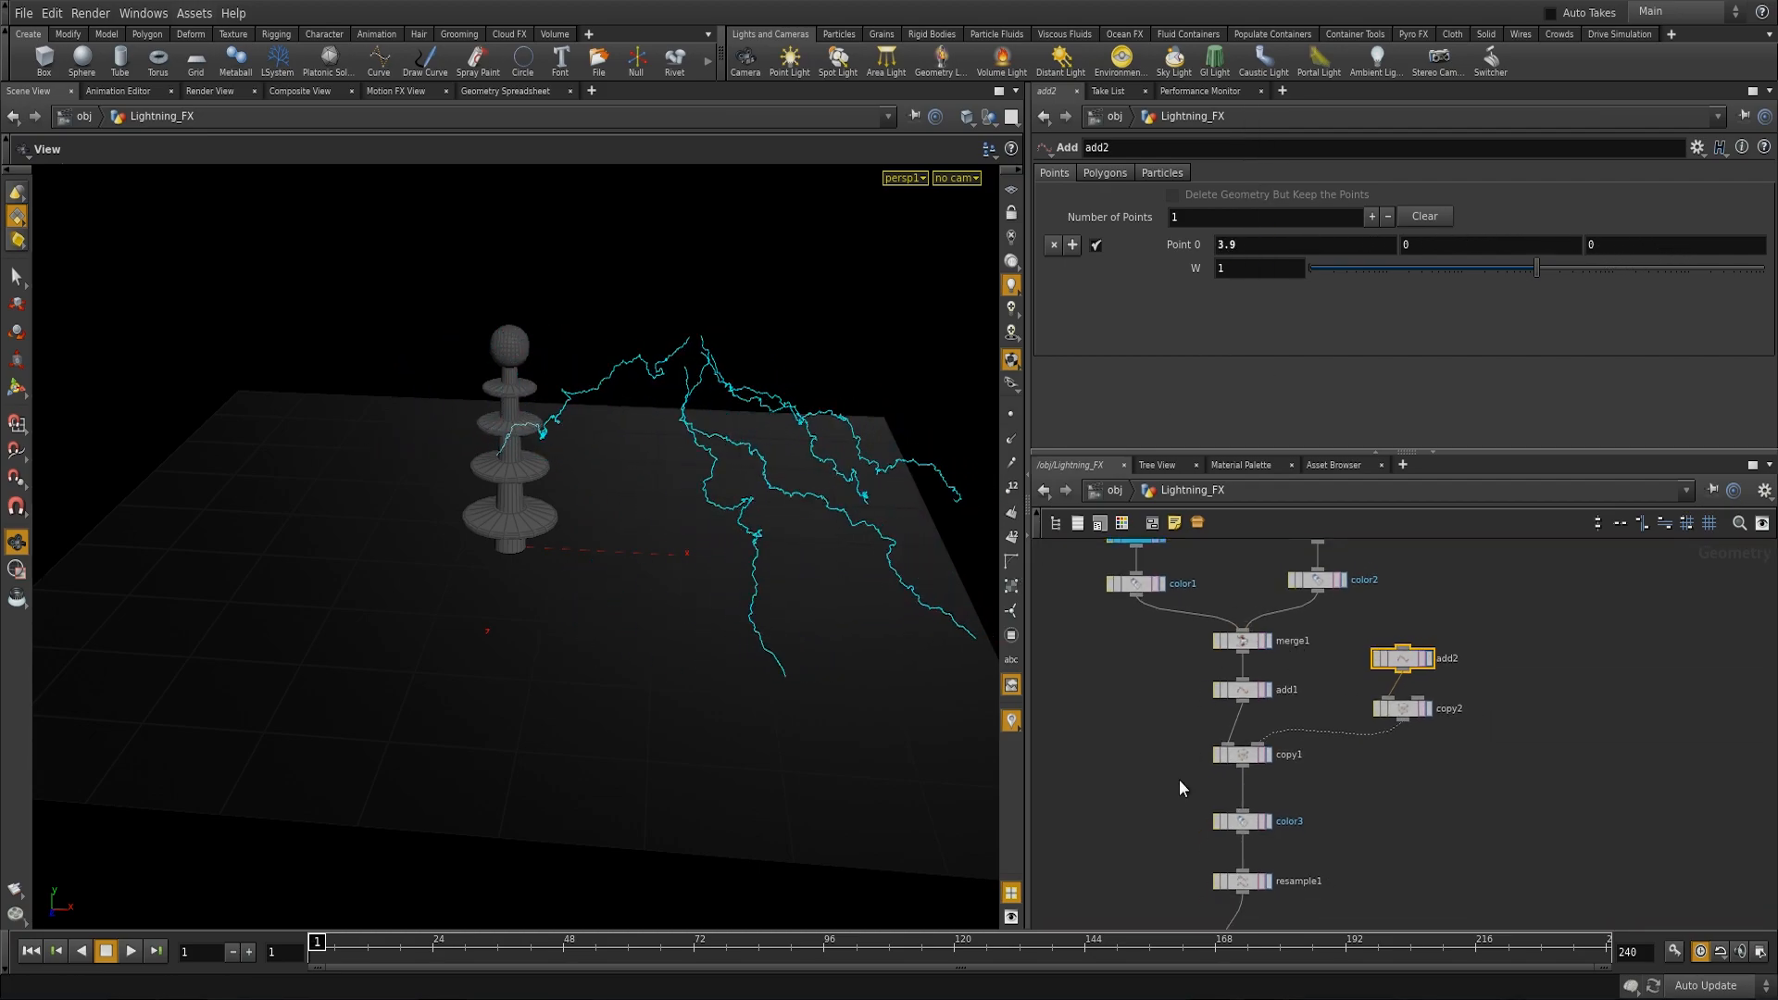
pyautogui.scroll(-3, 762, 614)
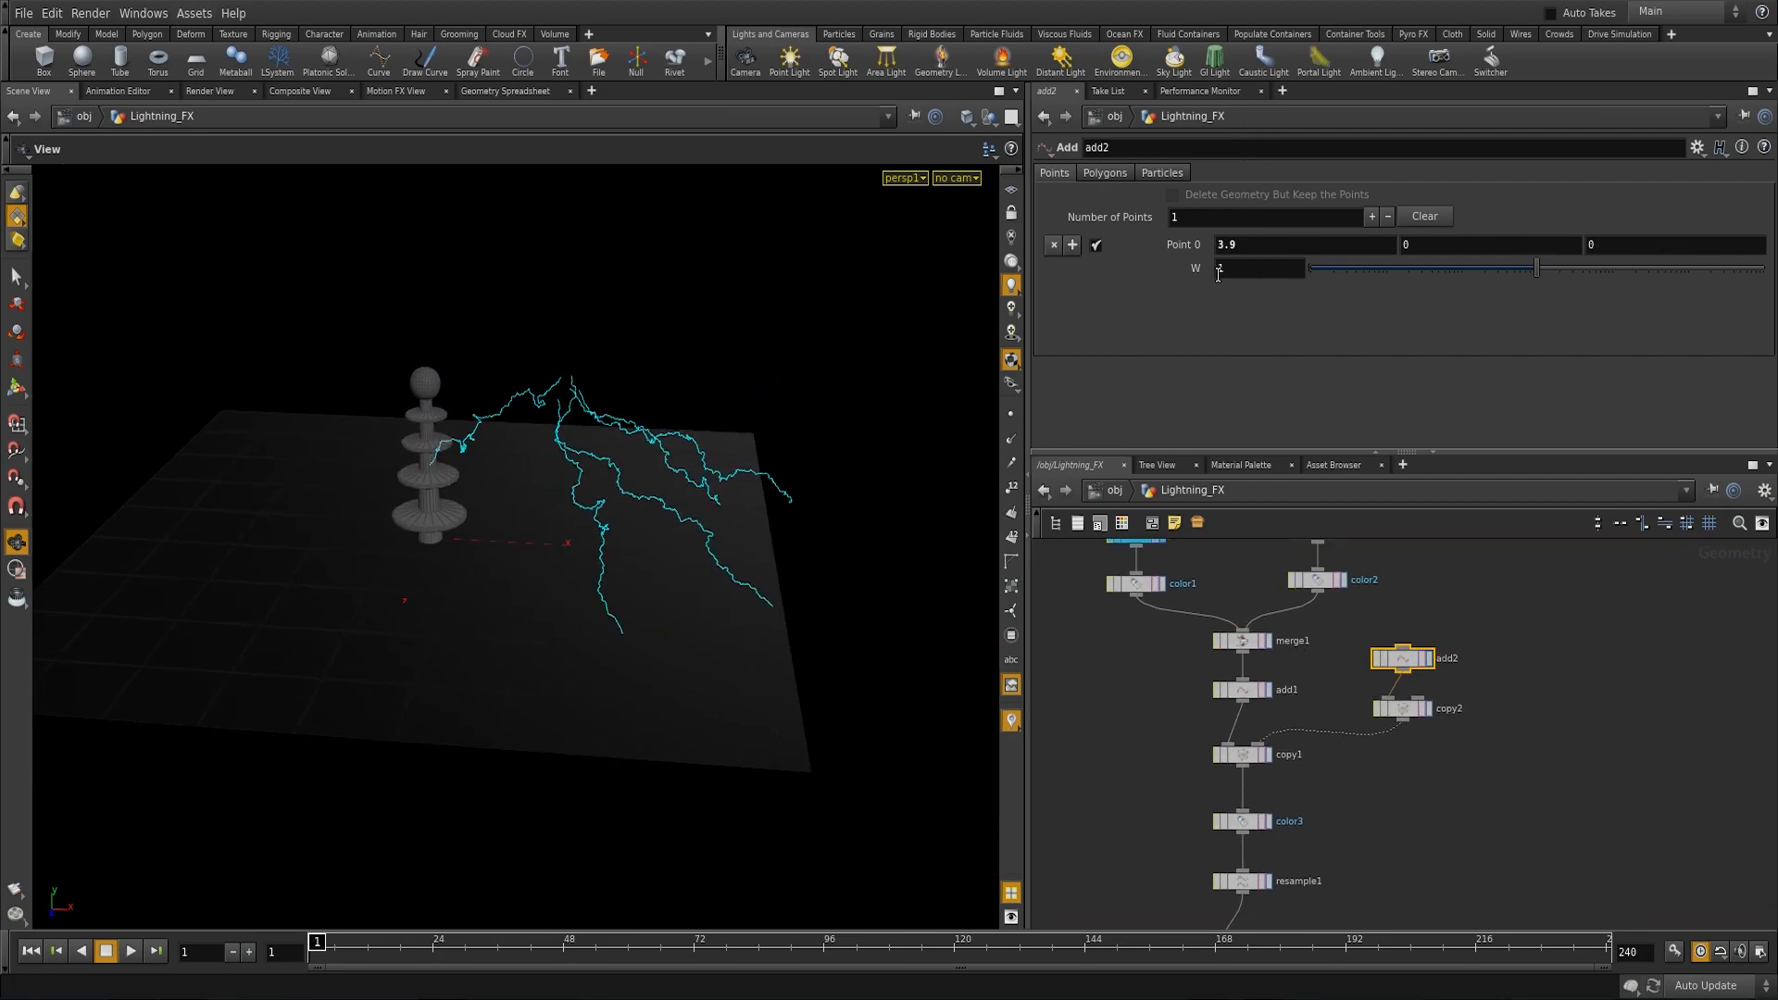
pyautogui.hotkey('ctrl', 'z')
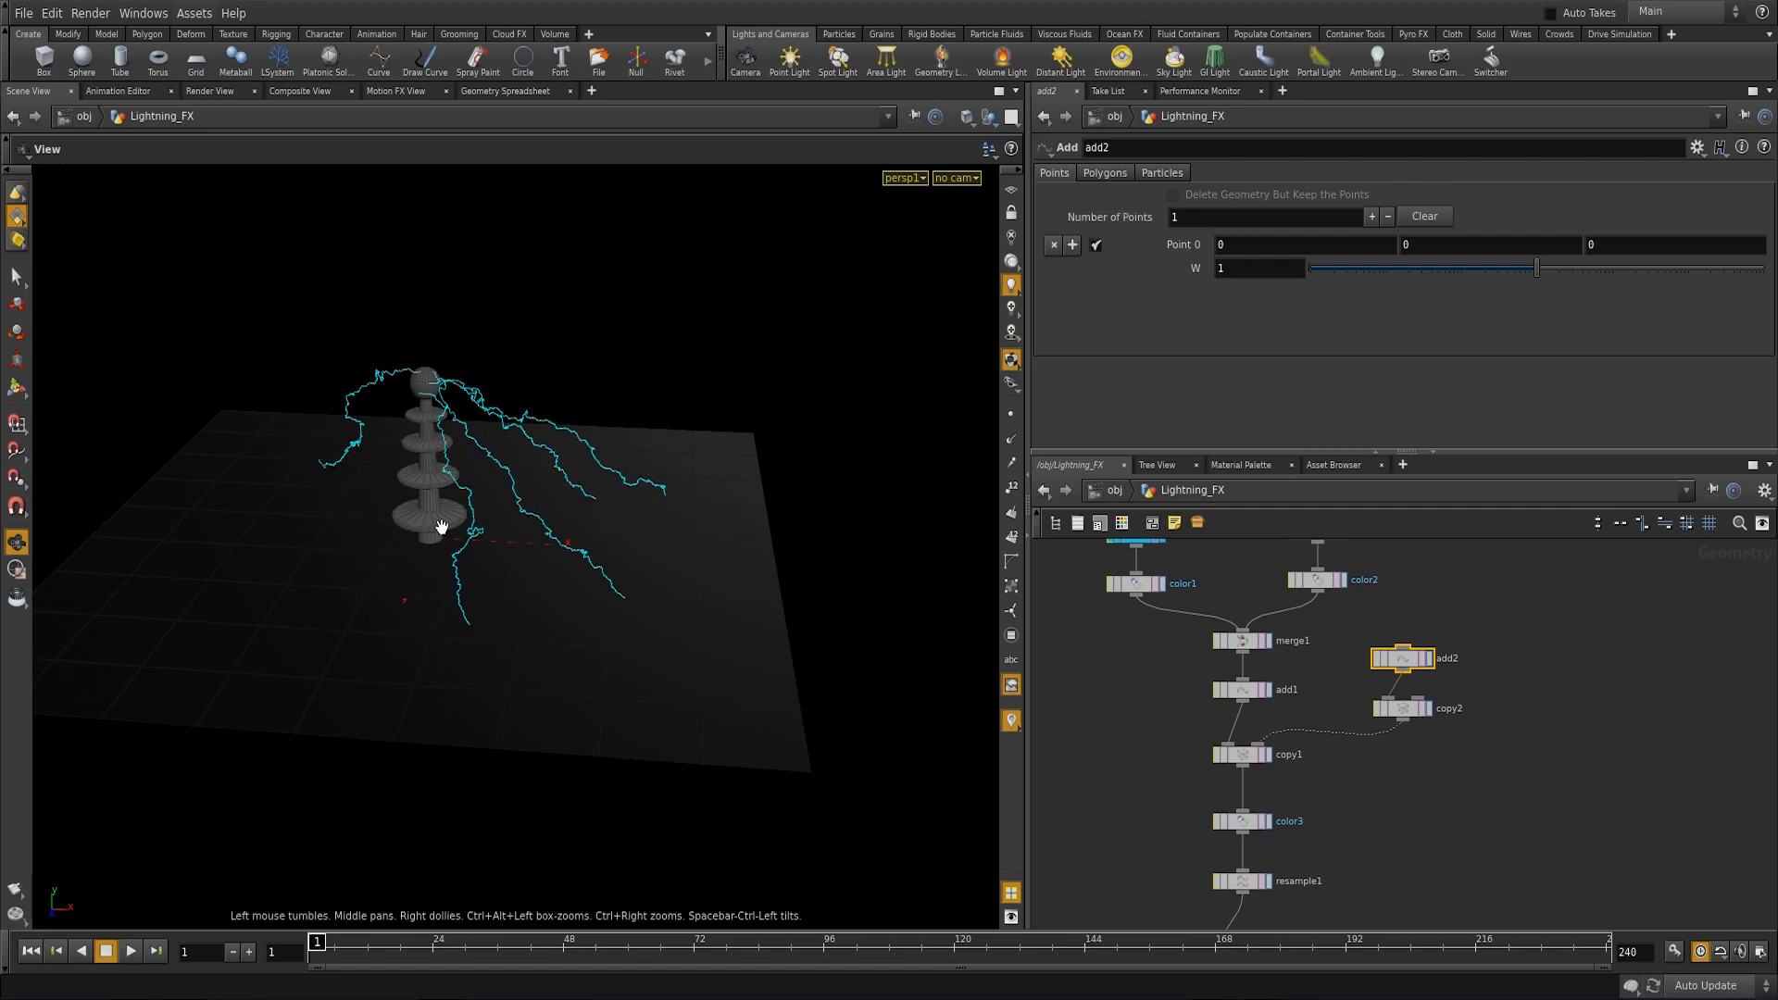
# Step: Examine the lightning bolts around the coil from several angles, along with the node chain down to pointvop1
pyautogui.moveTo(436, 524); pyautogui.dragTo(705, 586)
pyautogui.moveTo(705, 586); pyautogui.dragTo(765, 610, button='middle')
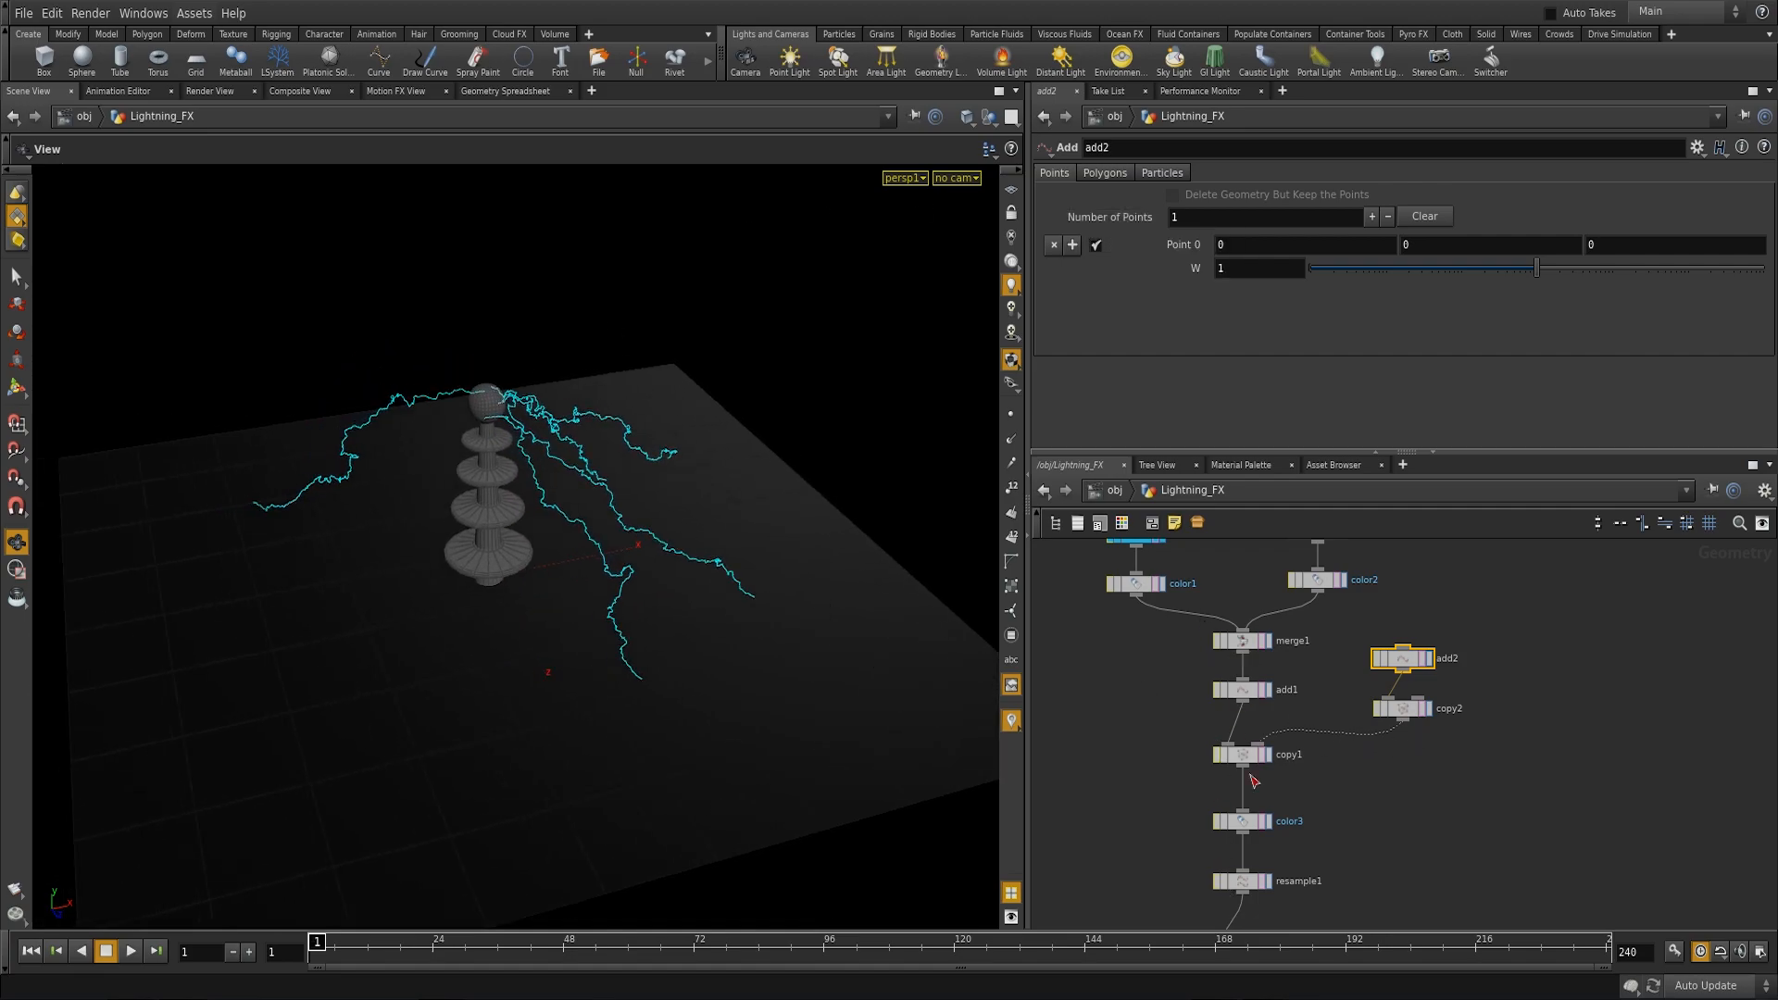
pyautogui.moveTo(1381, 837); pyautogui.dragTo(1380, 816, button='middle')
pyautogui.scroll(-1, 1342, 777)
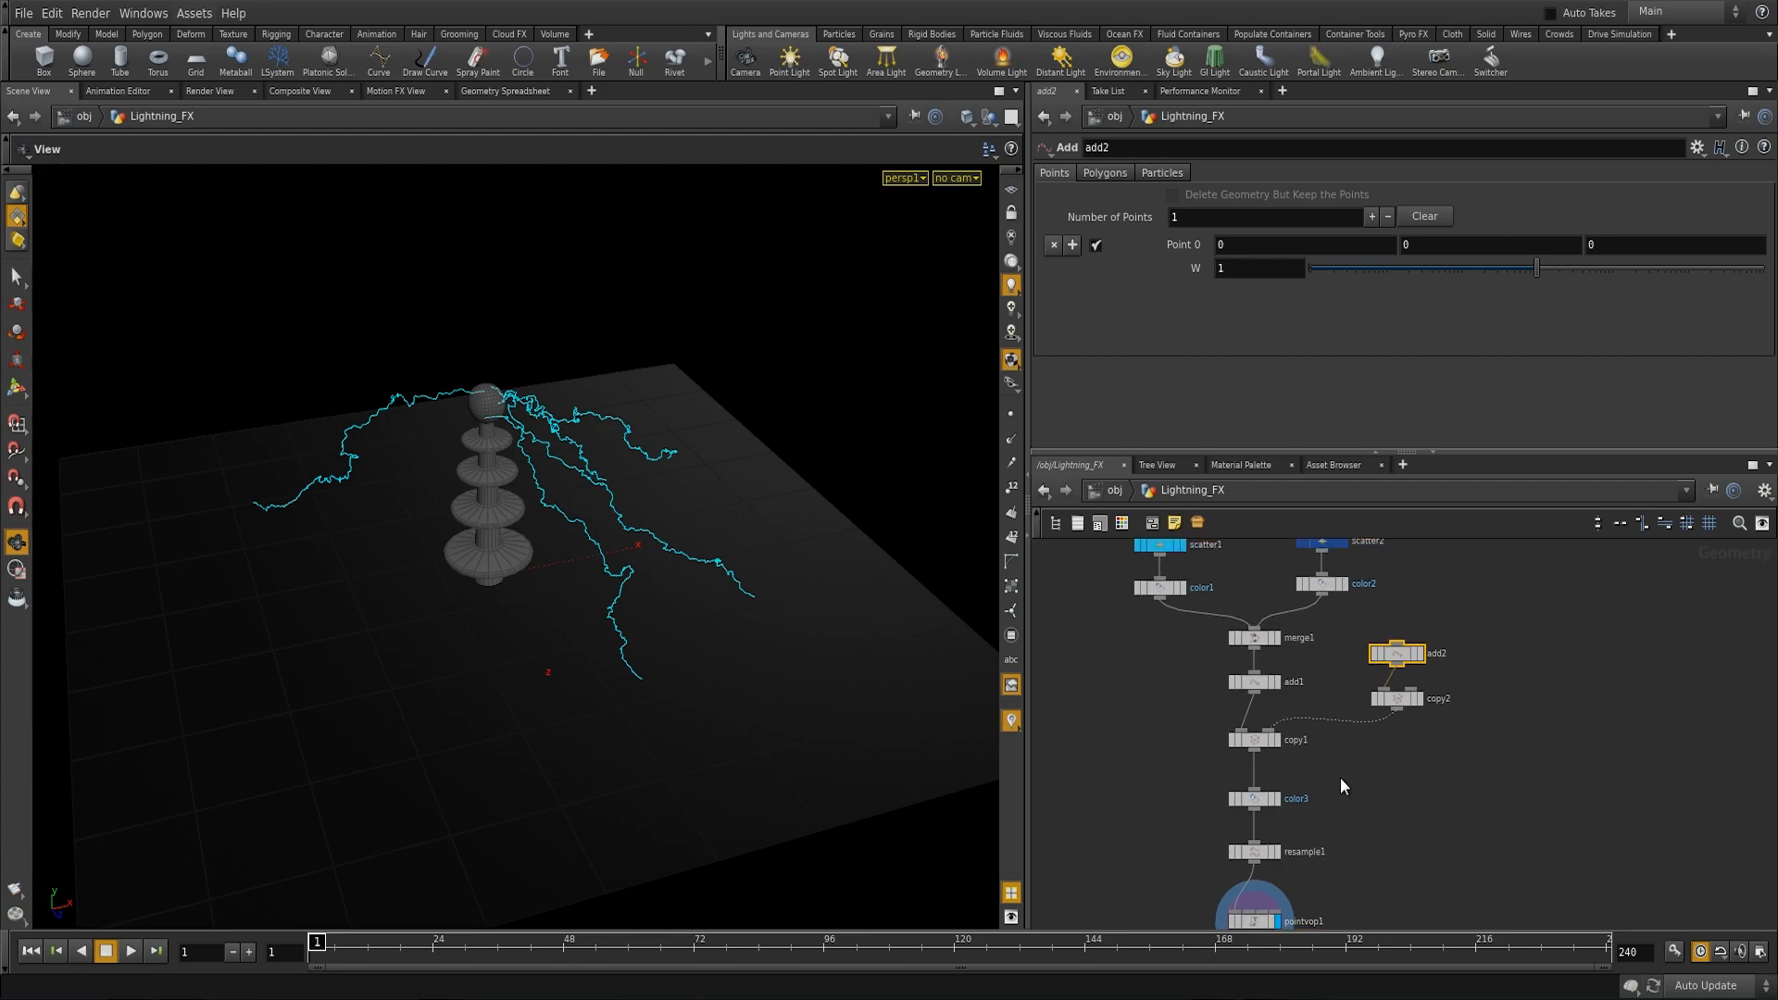
pyautogui.scroll(3, 1347, 778)
pyautogui.moveTo(632, 615); pyautogui.dragTo(539, 640)
pyautogui.moveTo(539, 640); pyautogui.dragTo(706, 619, button='right')
pyautogui.moveTo(706, 620); pyautogui.dragTo(714, 675, button='middle')
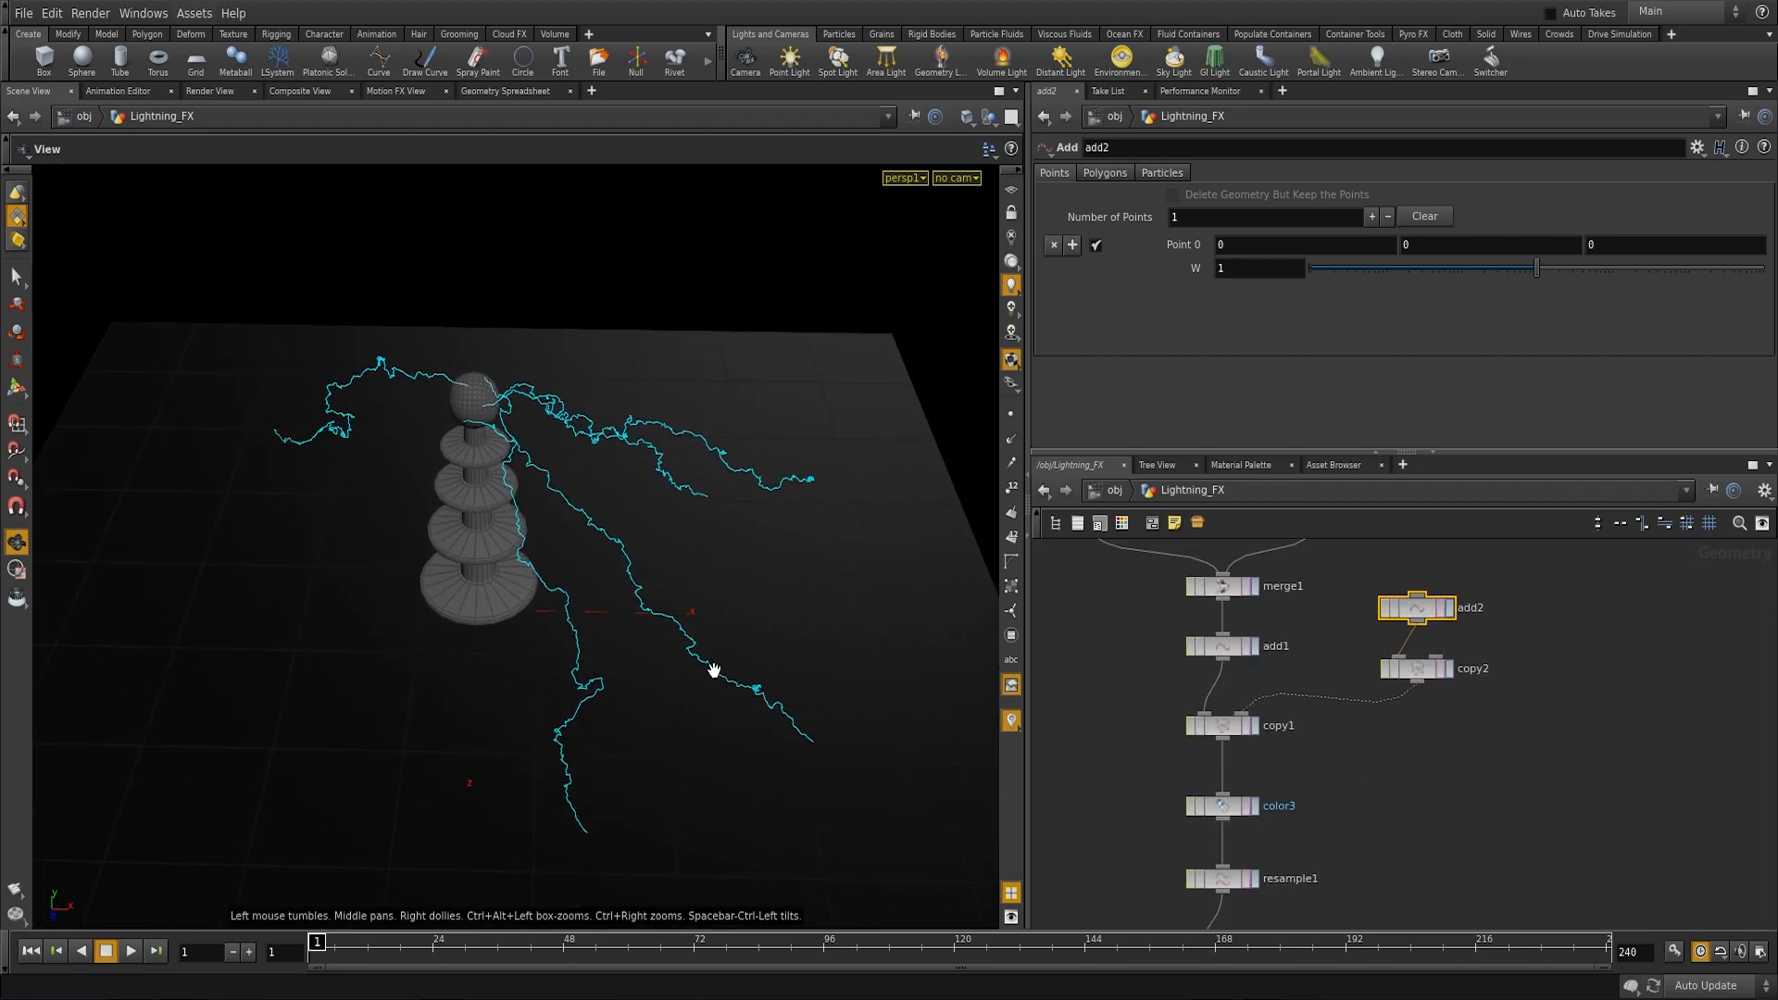
pyautogui.moveTo(713, 675); pyautogui.dragTo(714, 624)
pyautogui.moveTo(714, 624); pyautogui.dragTo(599, 535, button='right')
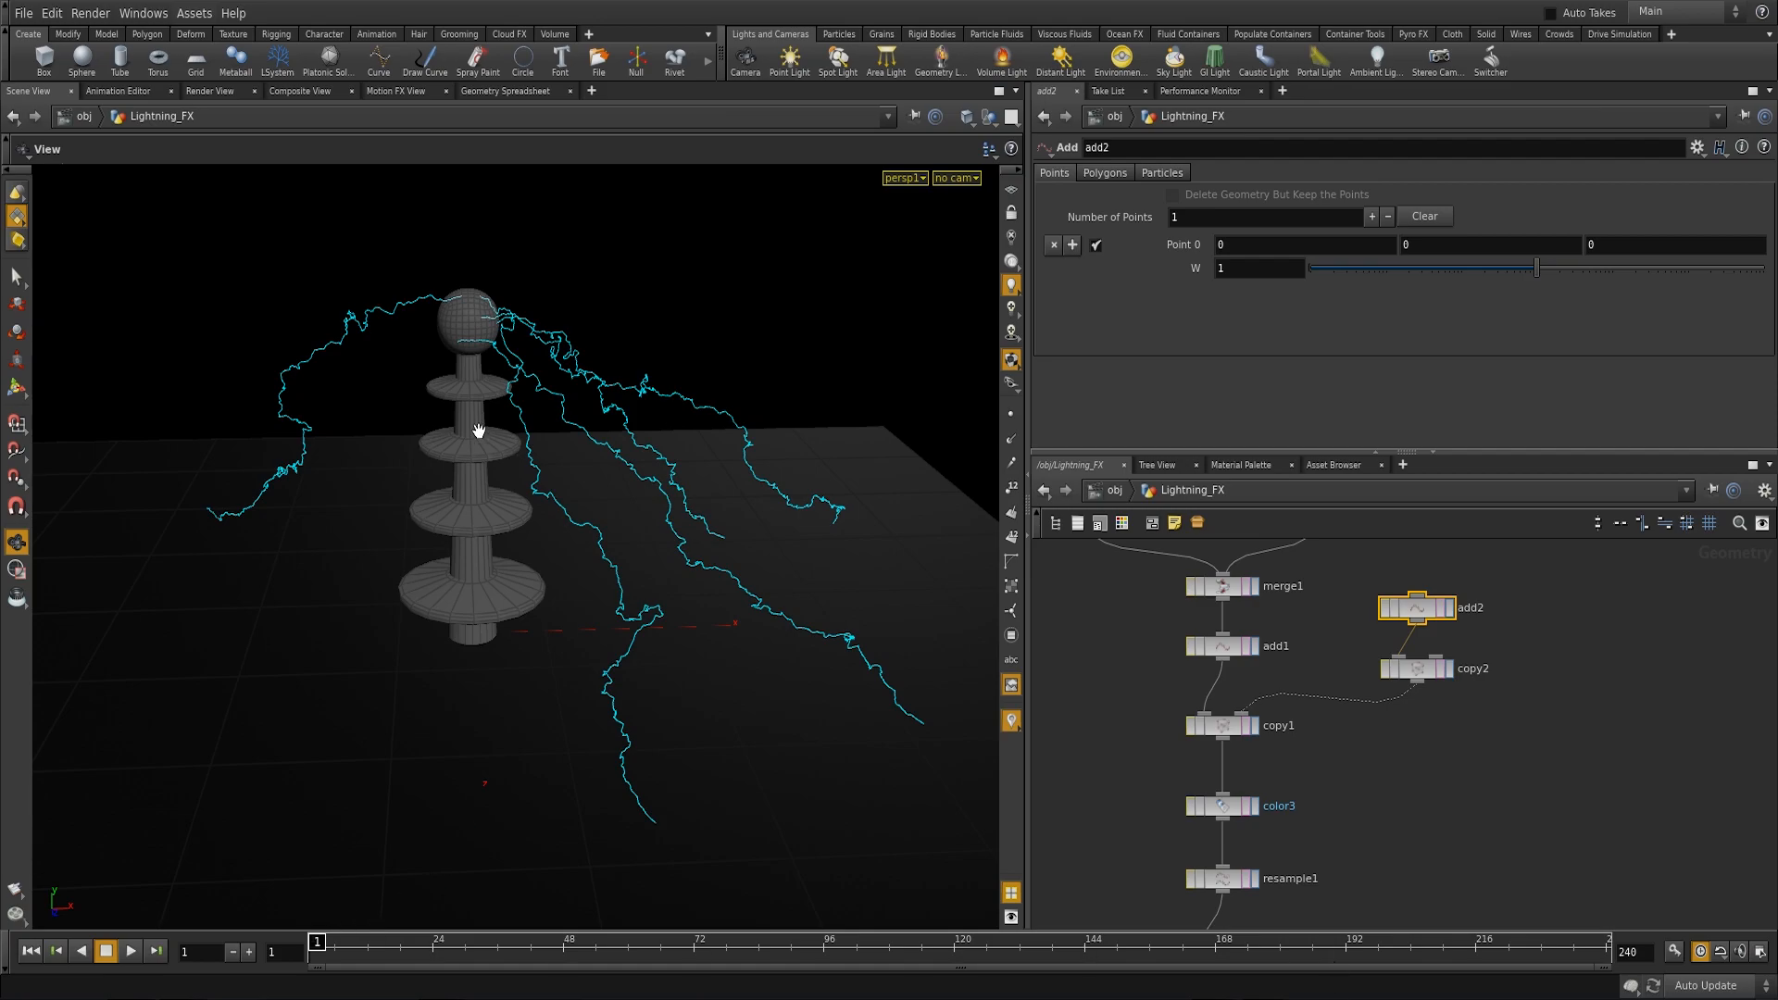
pyautogui.moveTo(766, 768); pyautogui.dragTo(775, 759, button='middle')
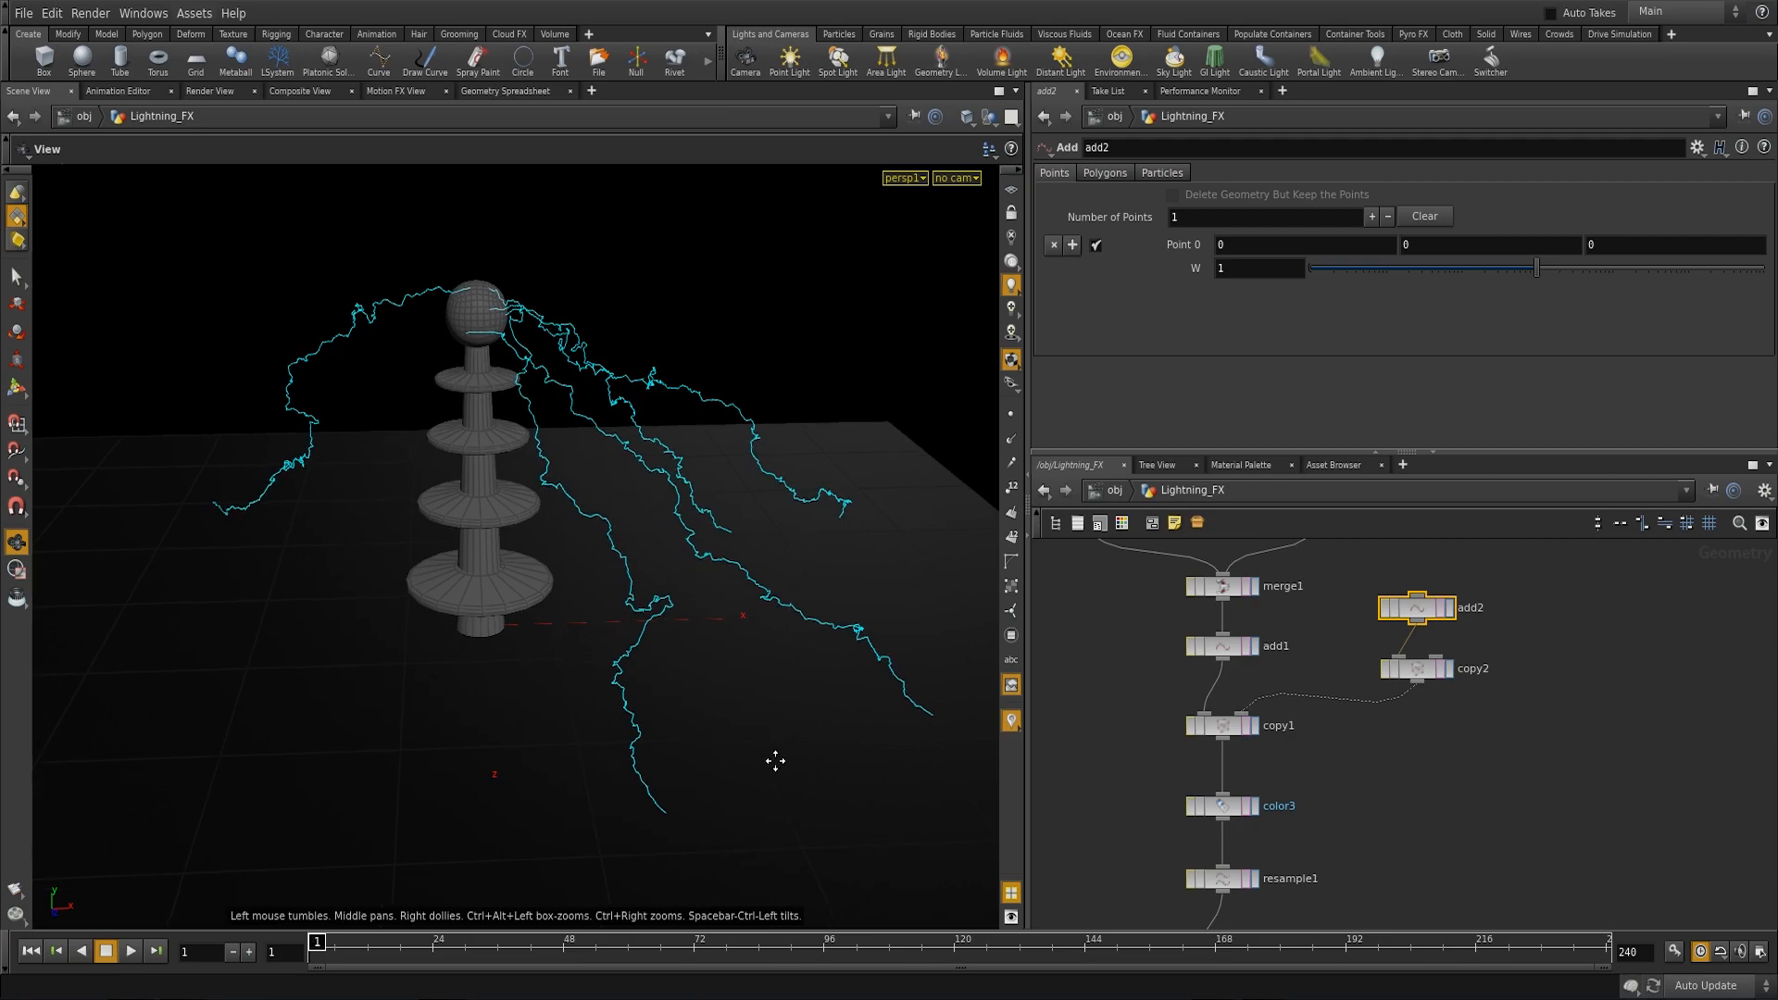
# Step: Open the stamping settings of copy1
pyautogui.click(1389, 804)
pyautogui.click(1231, 729)
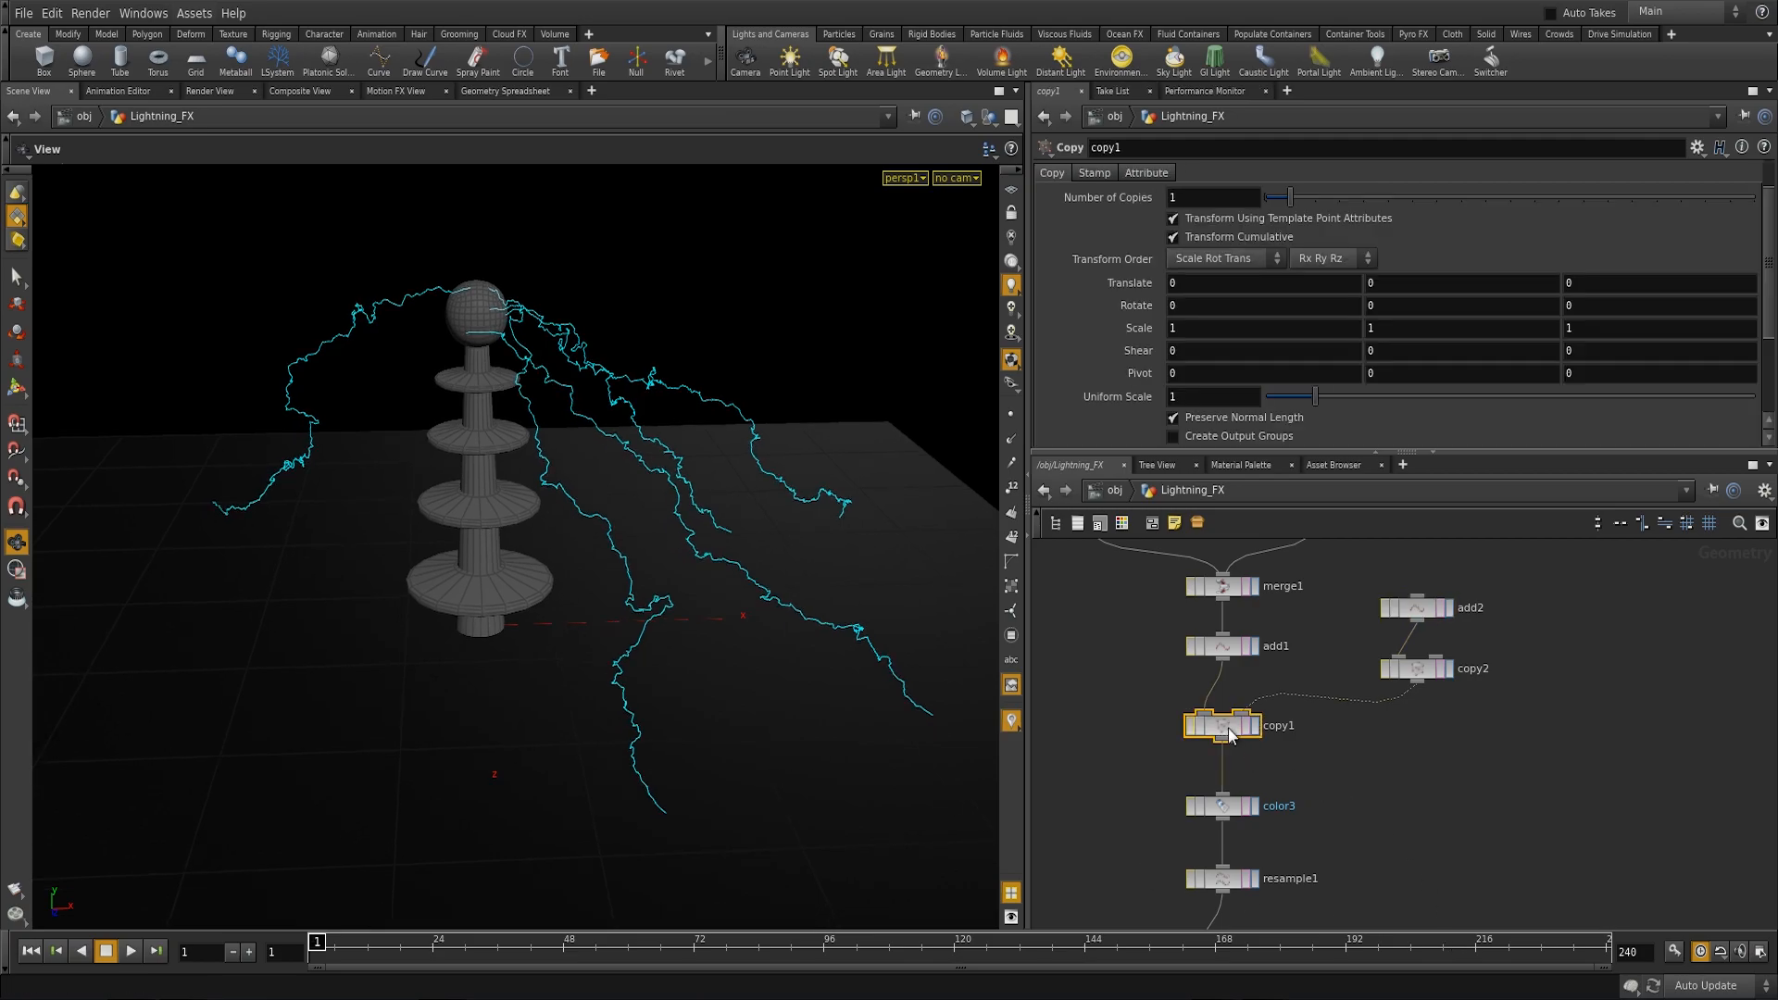
pyautogui.click(1095, 173)
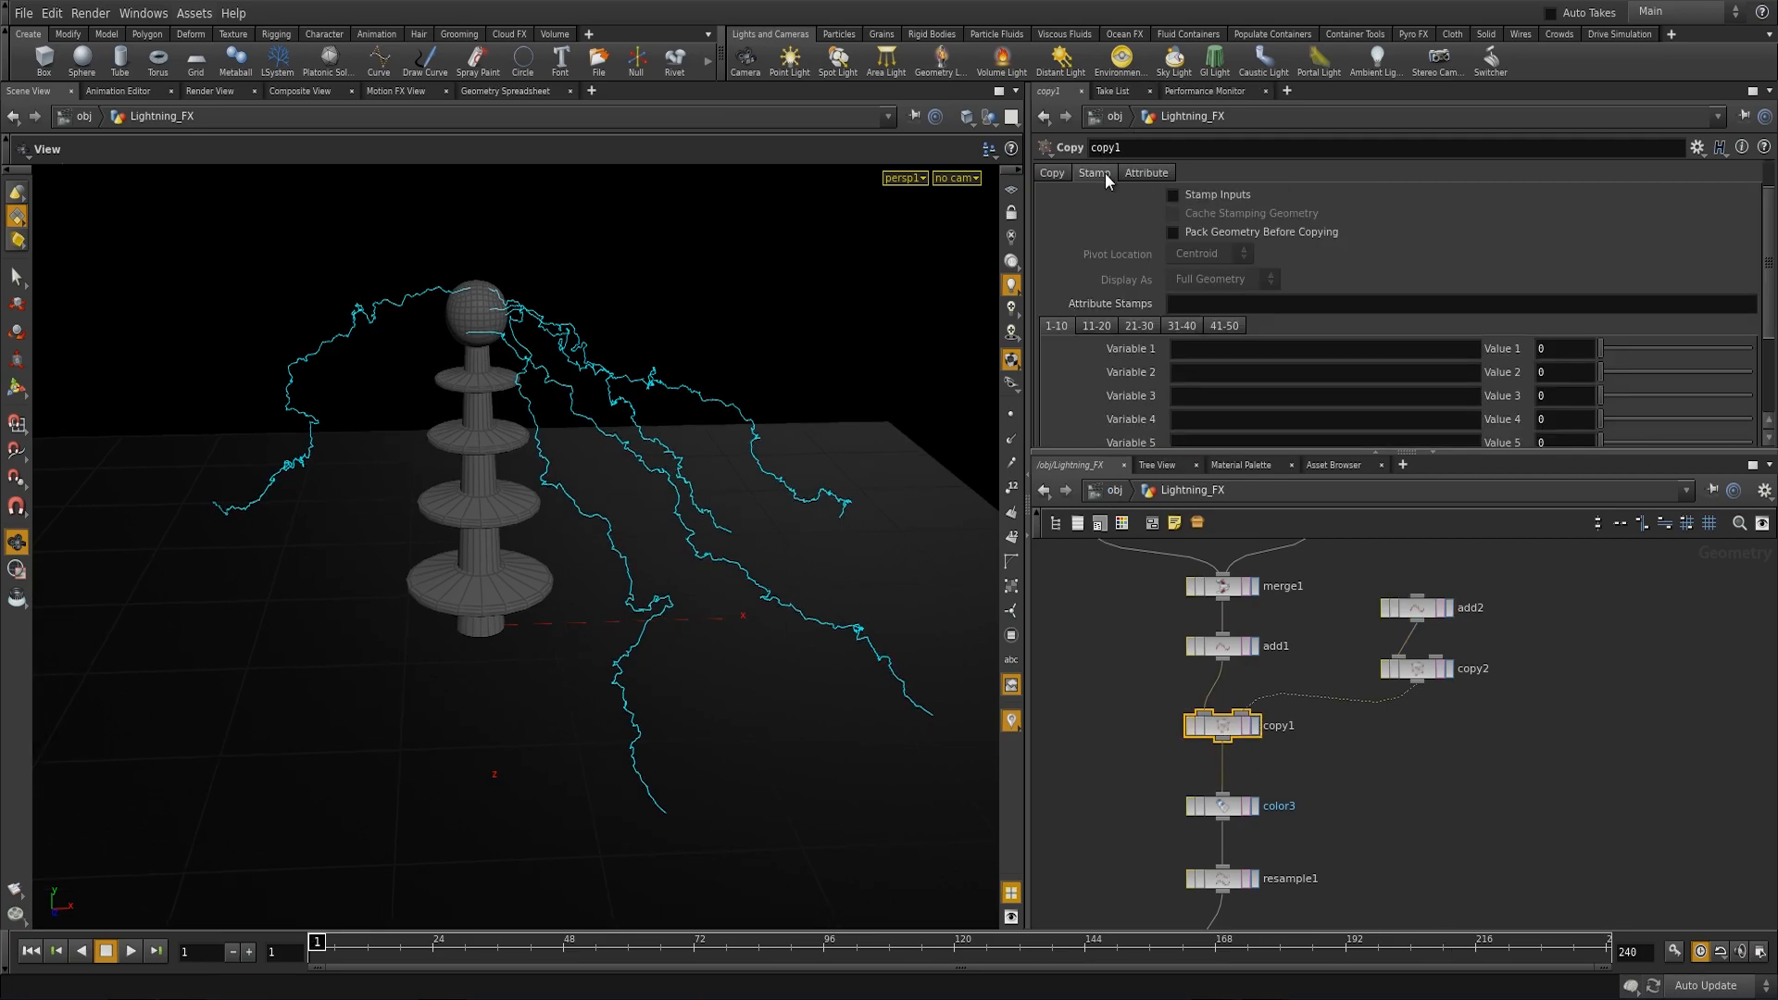
pyautogui.moveTo(1384, 791); pyautogui.dragTo(1440, 844, button='middle')
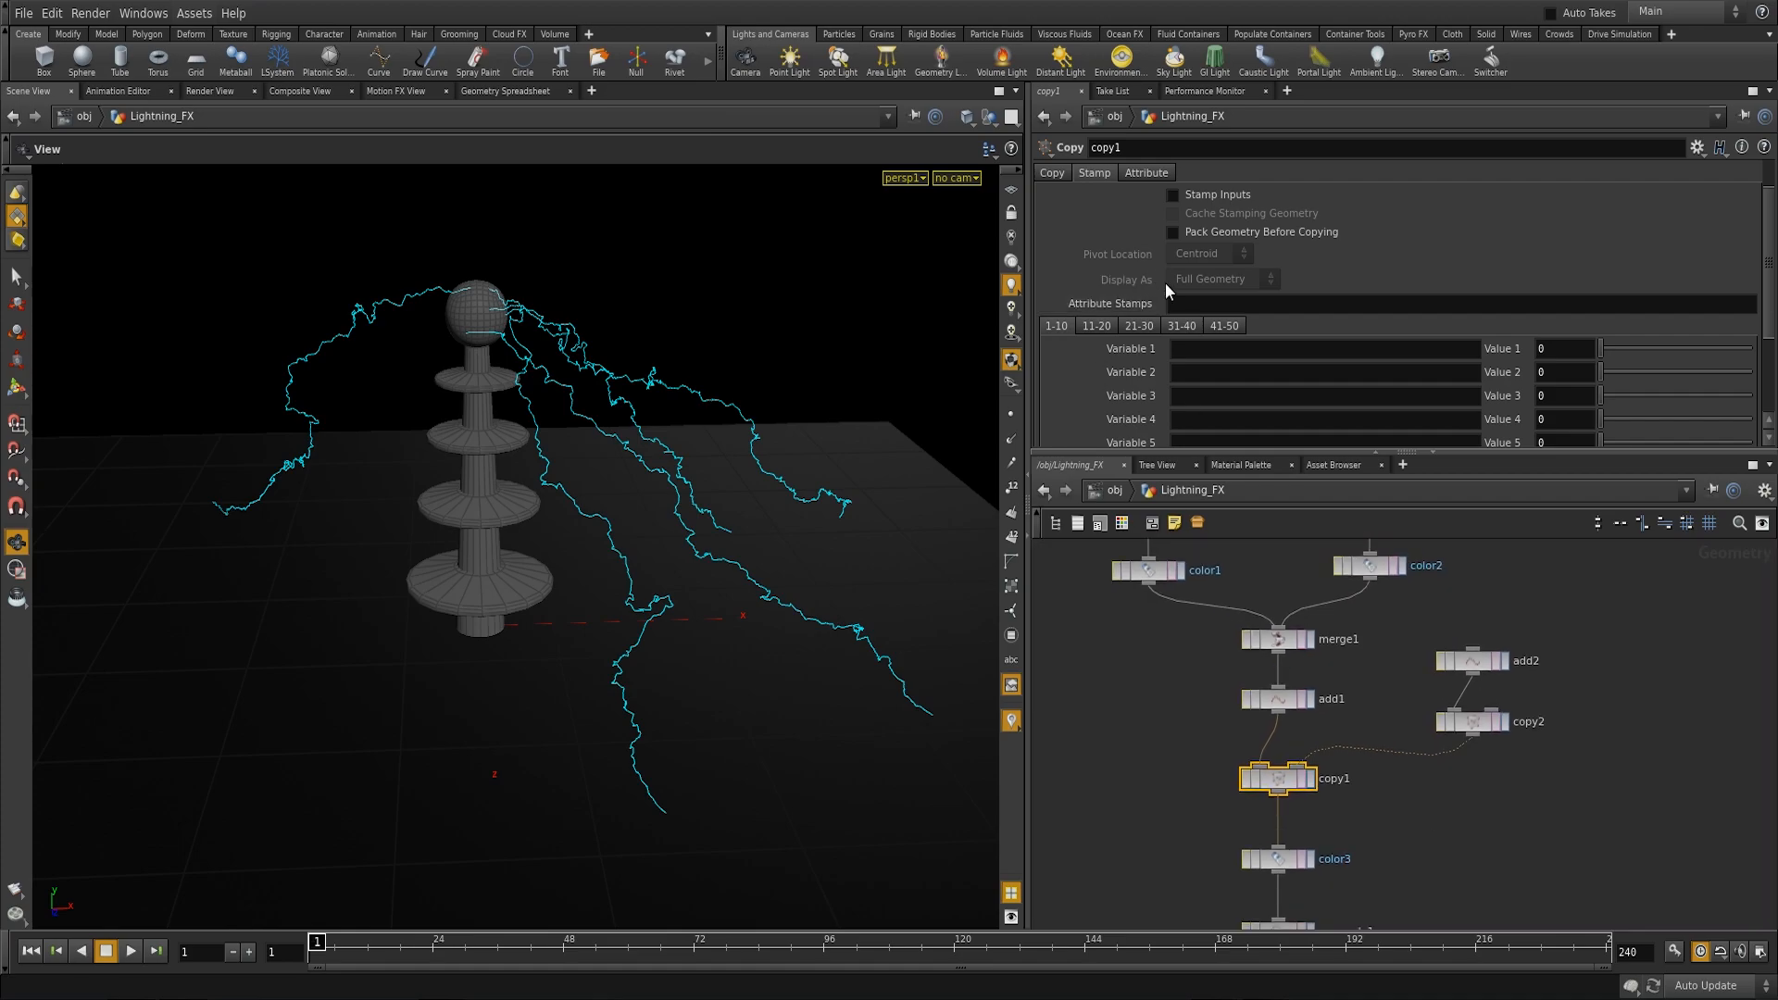
pyautogui.moveTo(1187, 635); pyautogui.dragTo(1194, 657, button='middle')
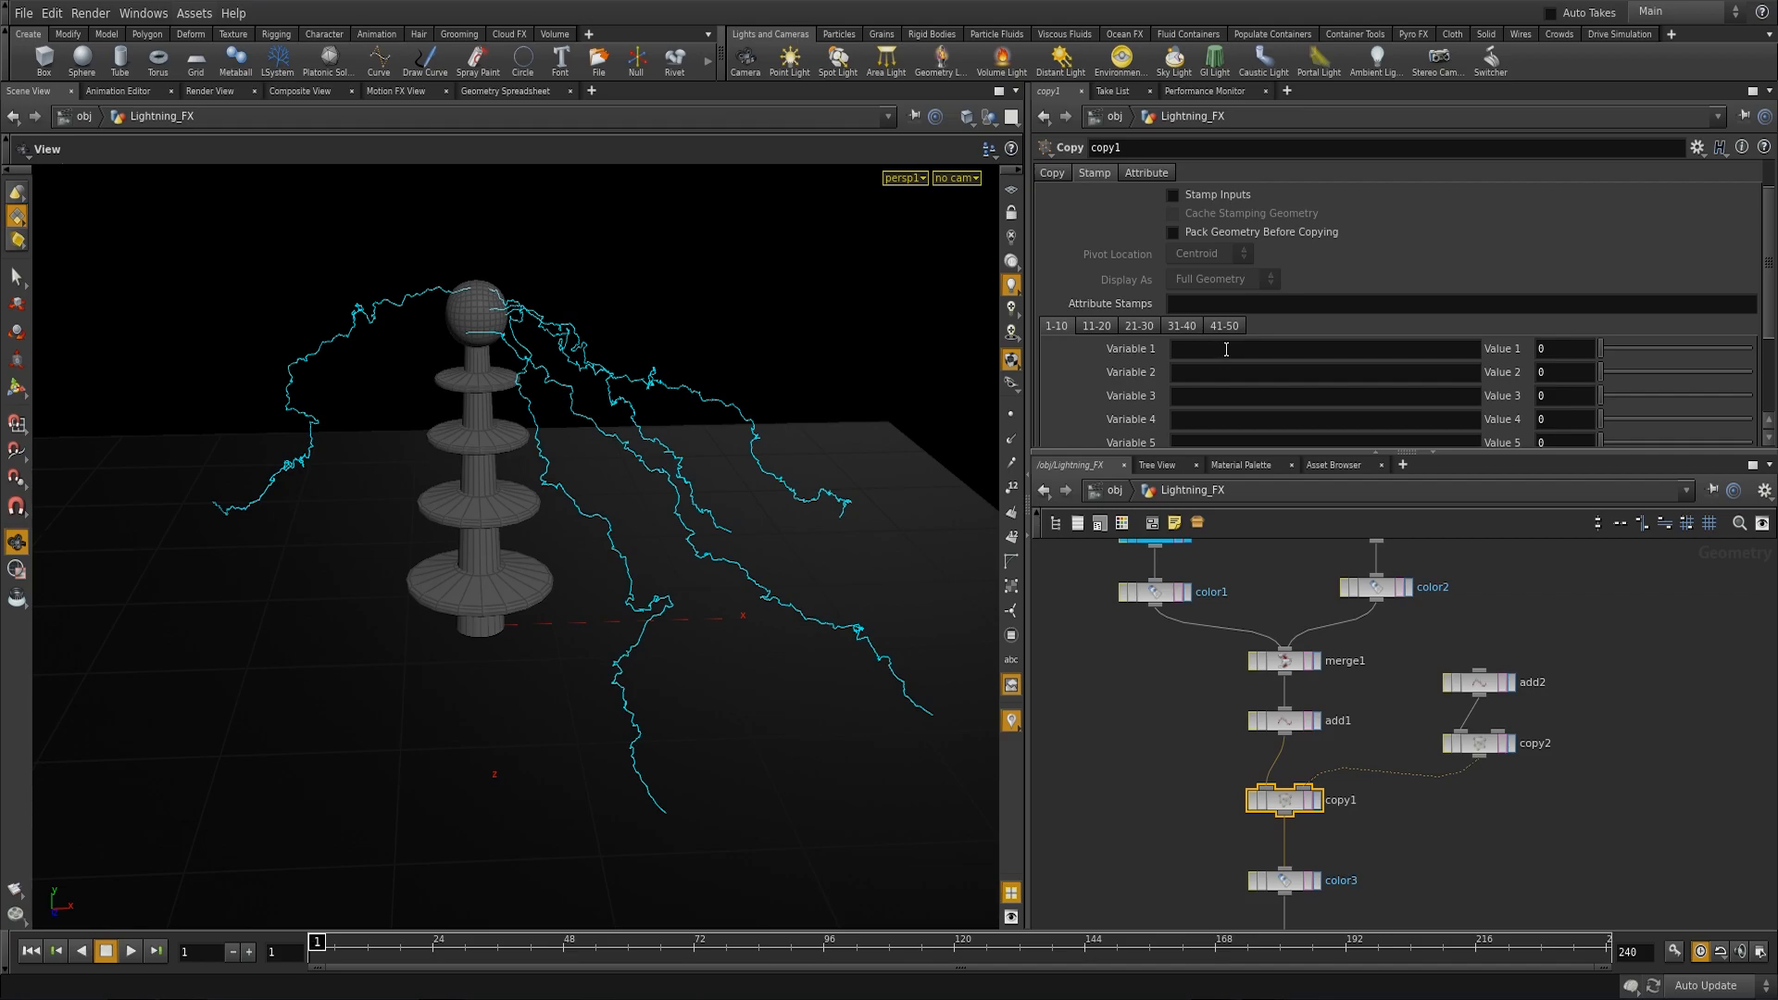
# Step: Move add2 and copy2 together slightly further away from the main node chain
pyautogui.moveTo(1211, 752); pyautogui.dragTo(1161, 877, button='middle')
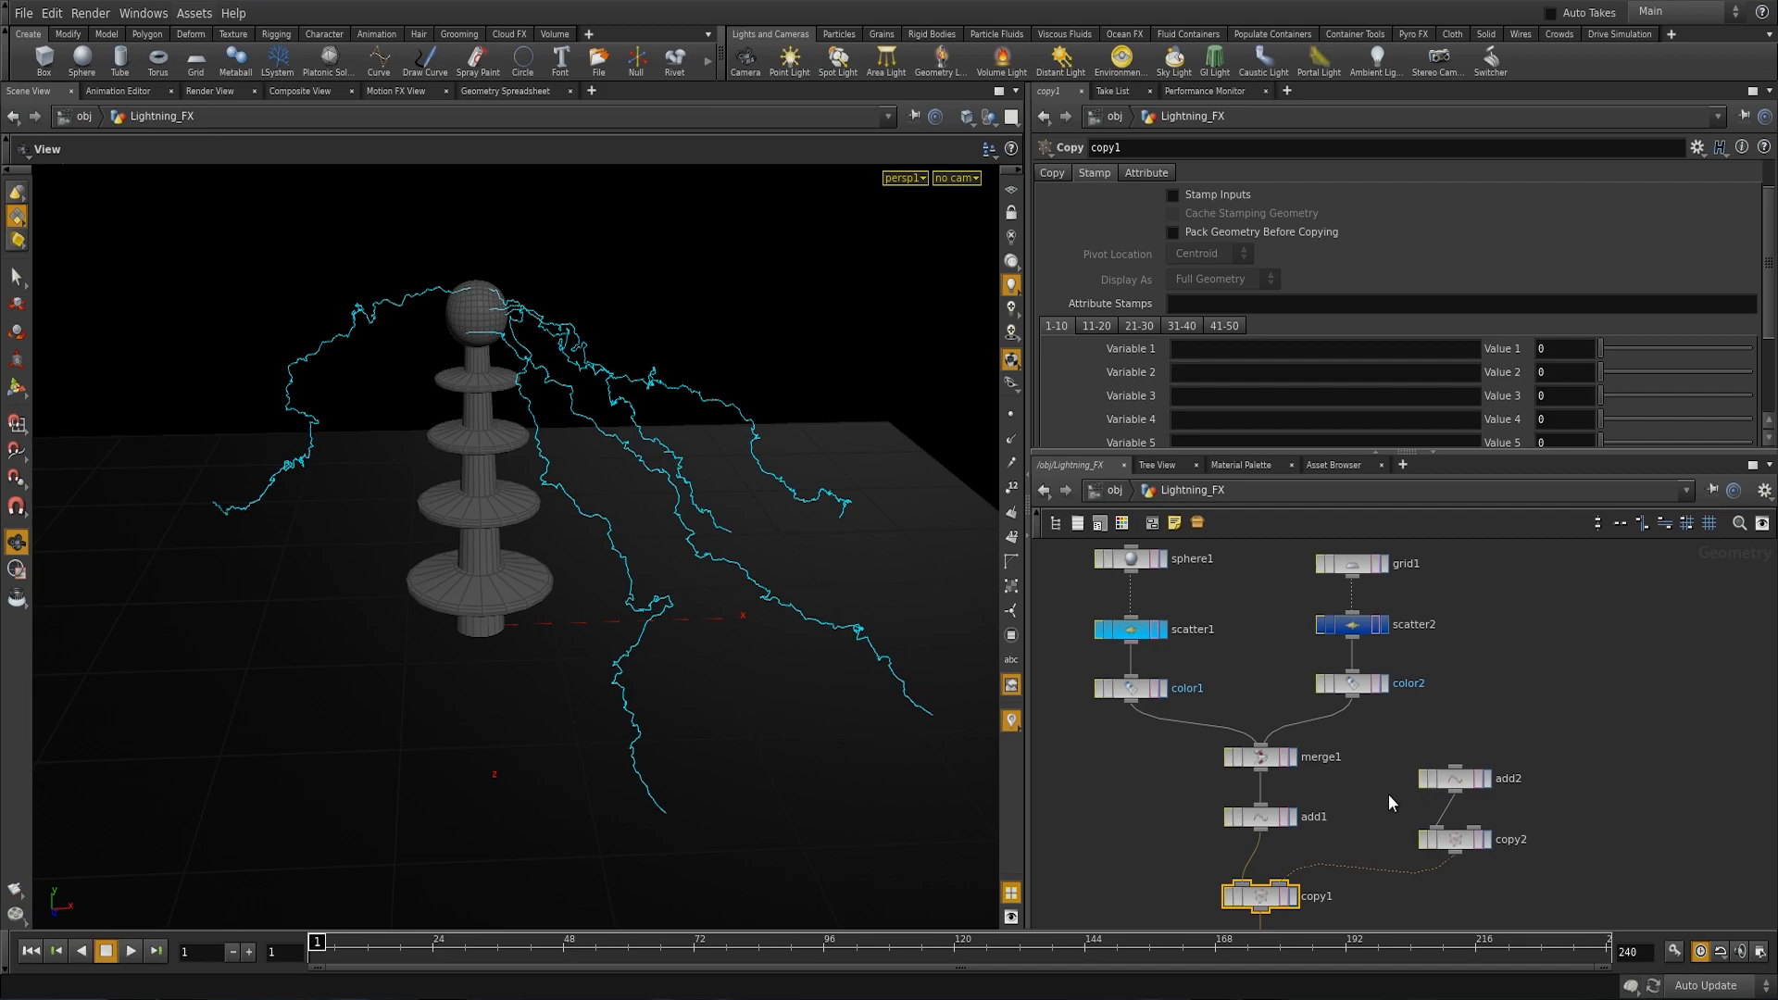
pyautogui.moveTo(1390, 796); pyautogui.dragTo(1380, 754, button='middle')
pyautogui.moveTo(1490, 707); pyautogui.dragTo(1480, 777)
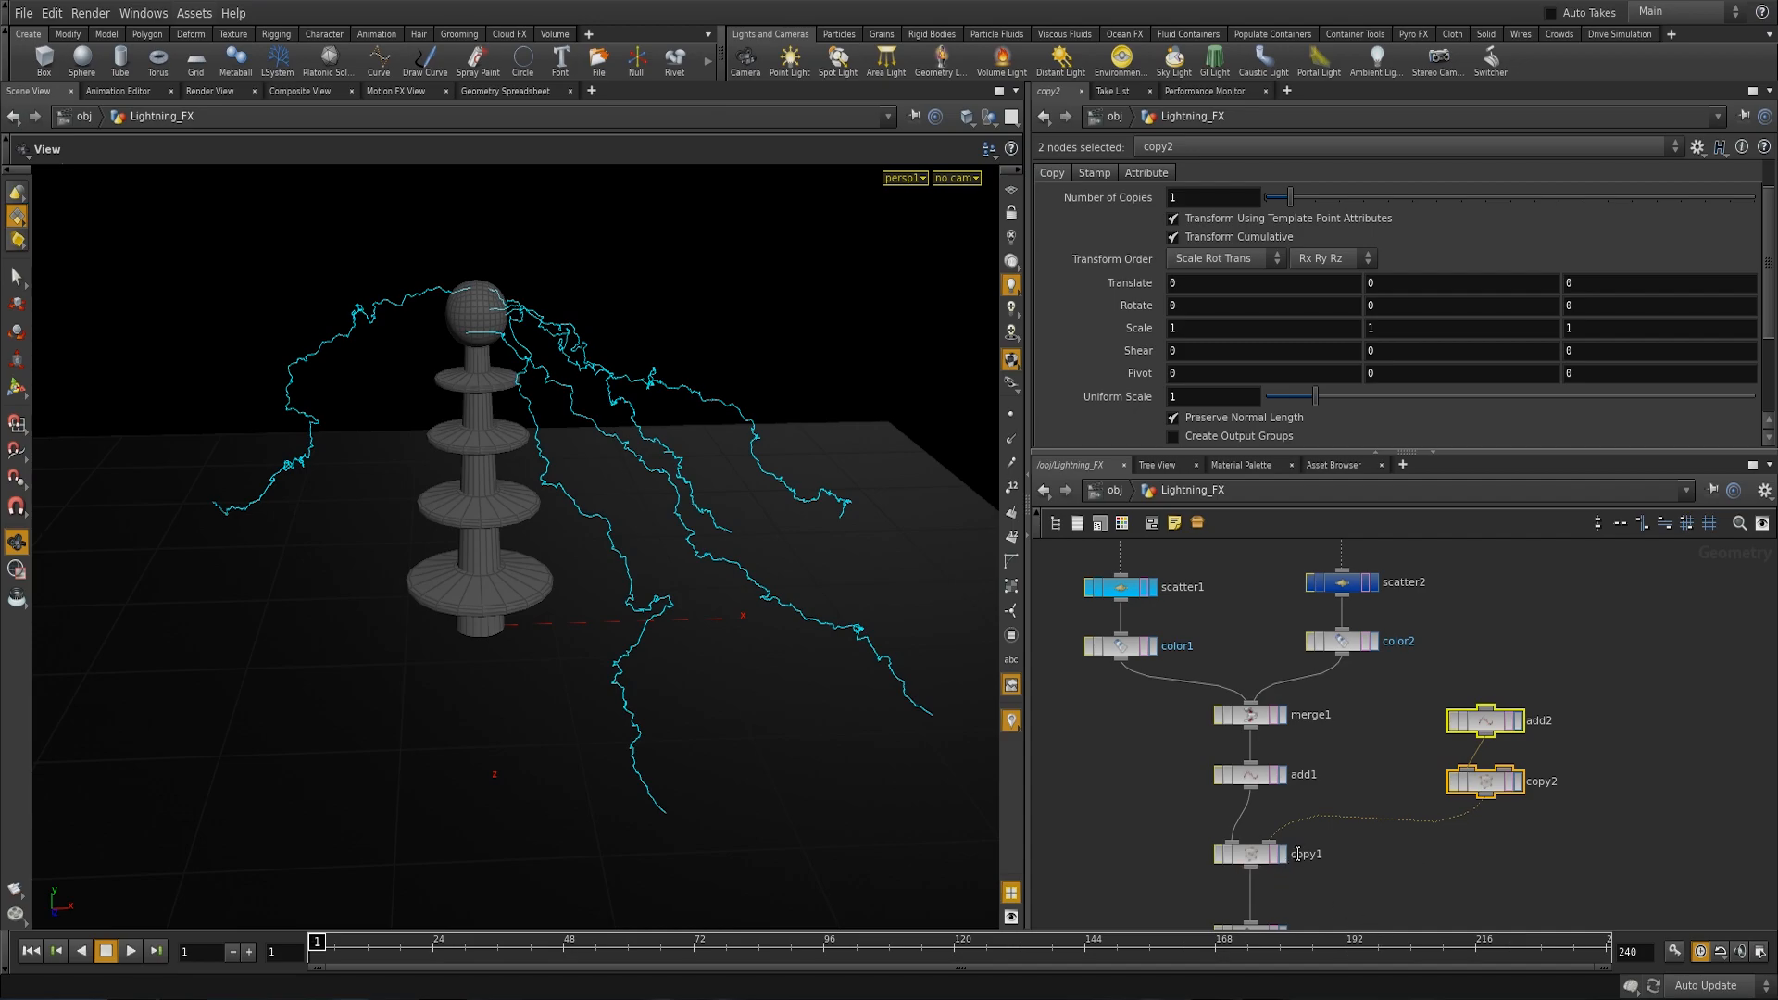
# Step: Name copy1's first stamp variable randspawn
pyautogui.moveTo(1342, 837); pyautogui.dragTo(1357, 769, button='middle')
pyautogui.click(1258, 787)
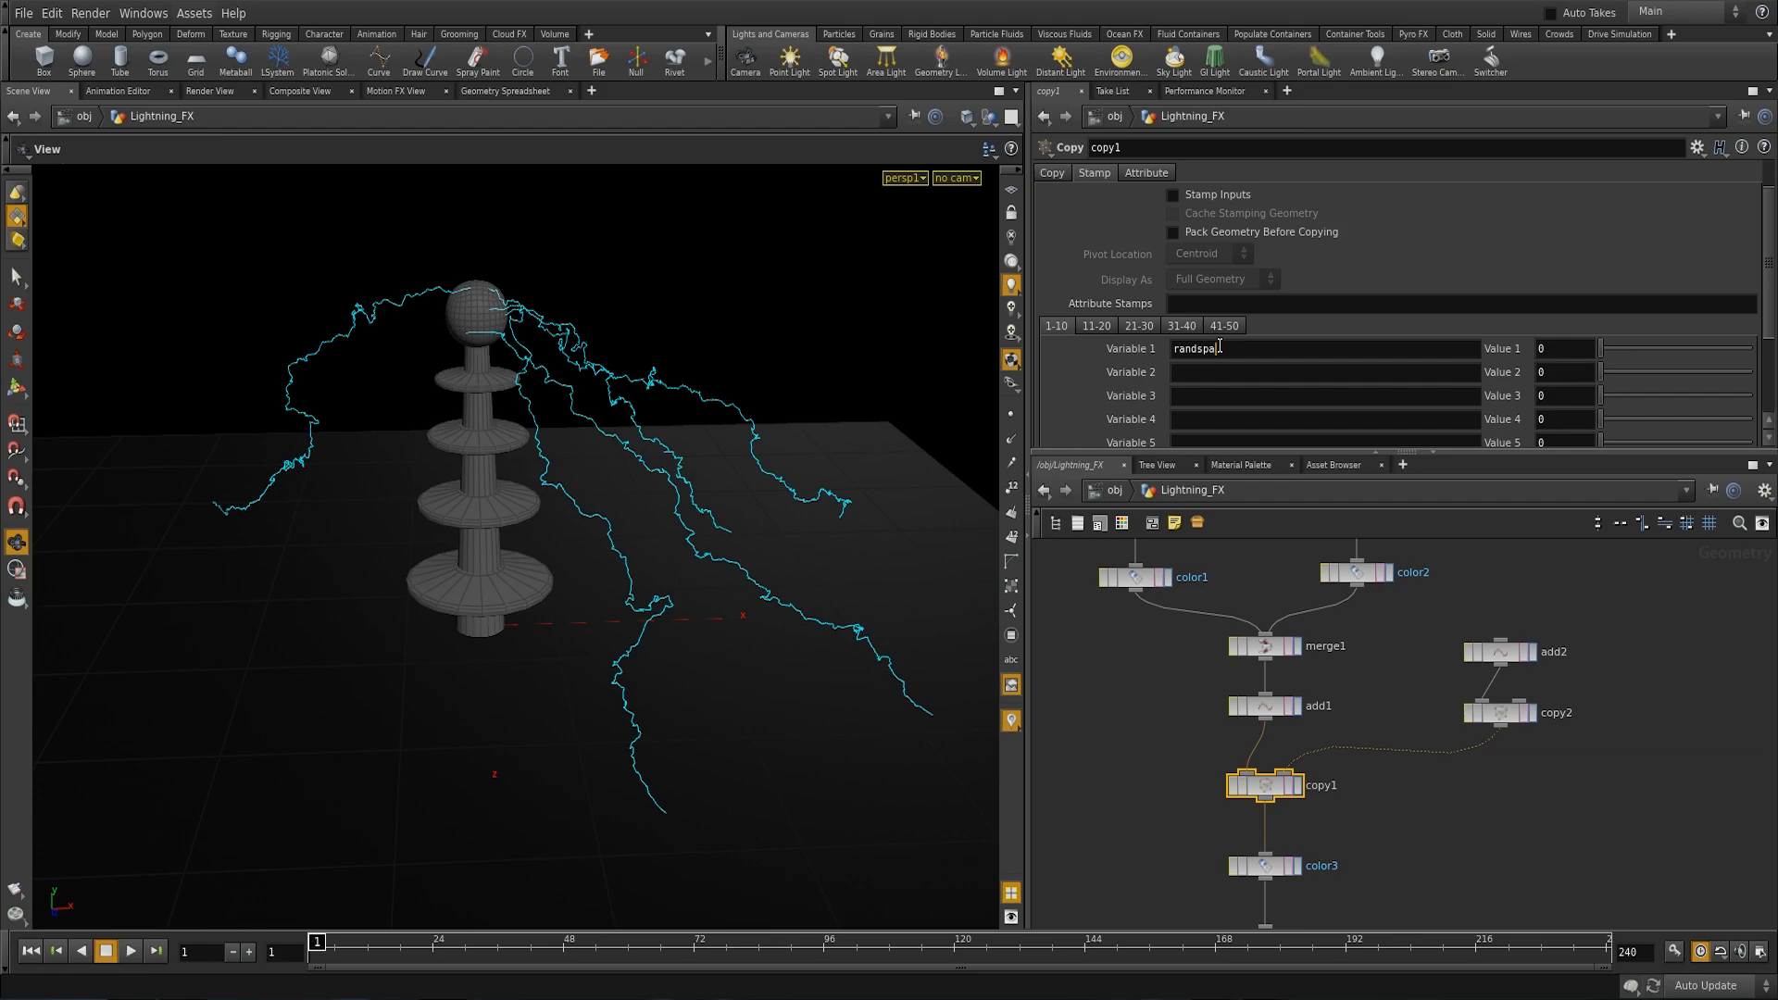
pyautogui.write('n')
pyautogui.press('Return')
pyautogui.moveTo(1413, 697); pyautogui.dragTo(1428, 697, button='middle')
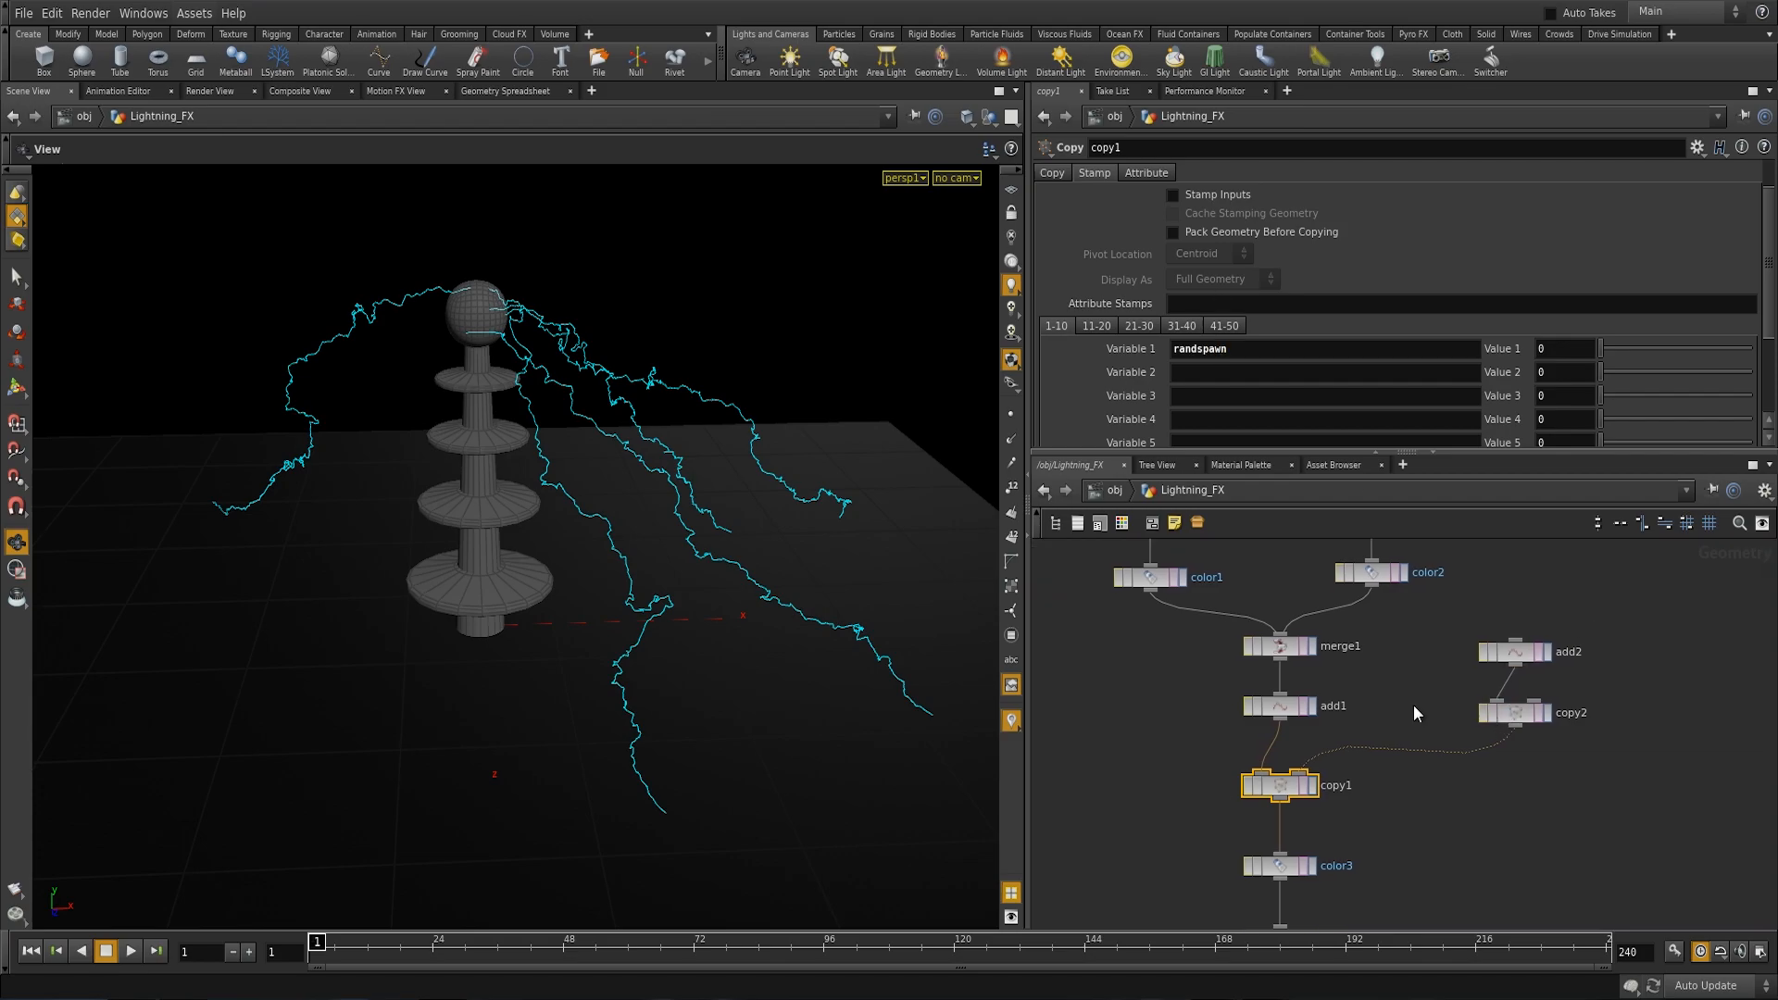
pyautogui.click(1559, 345)
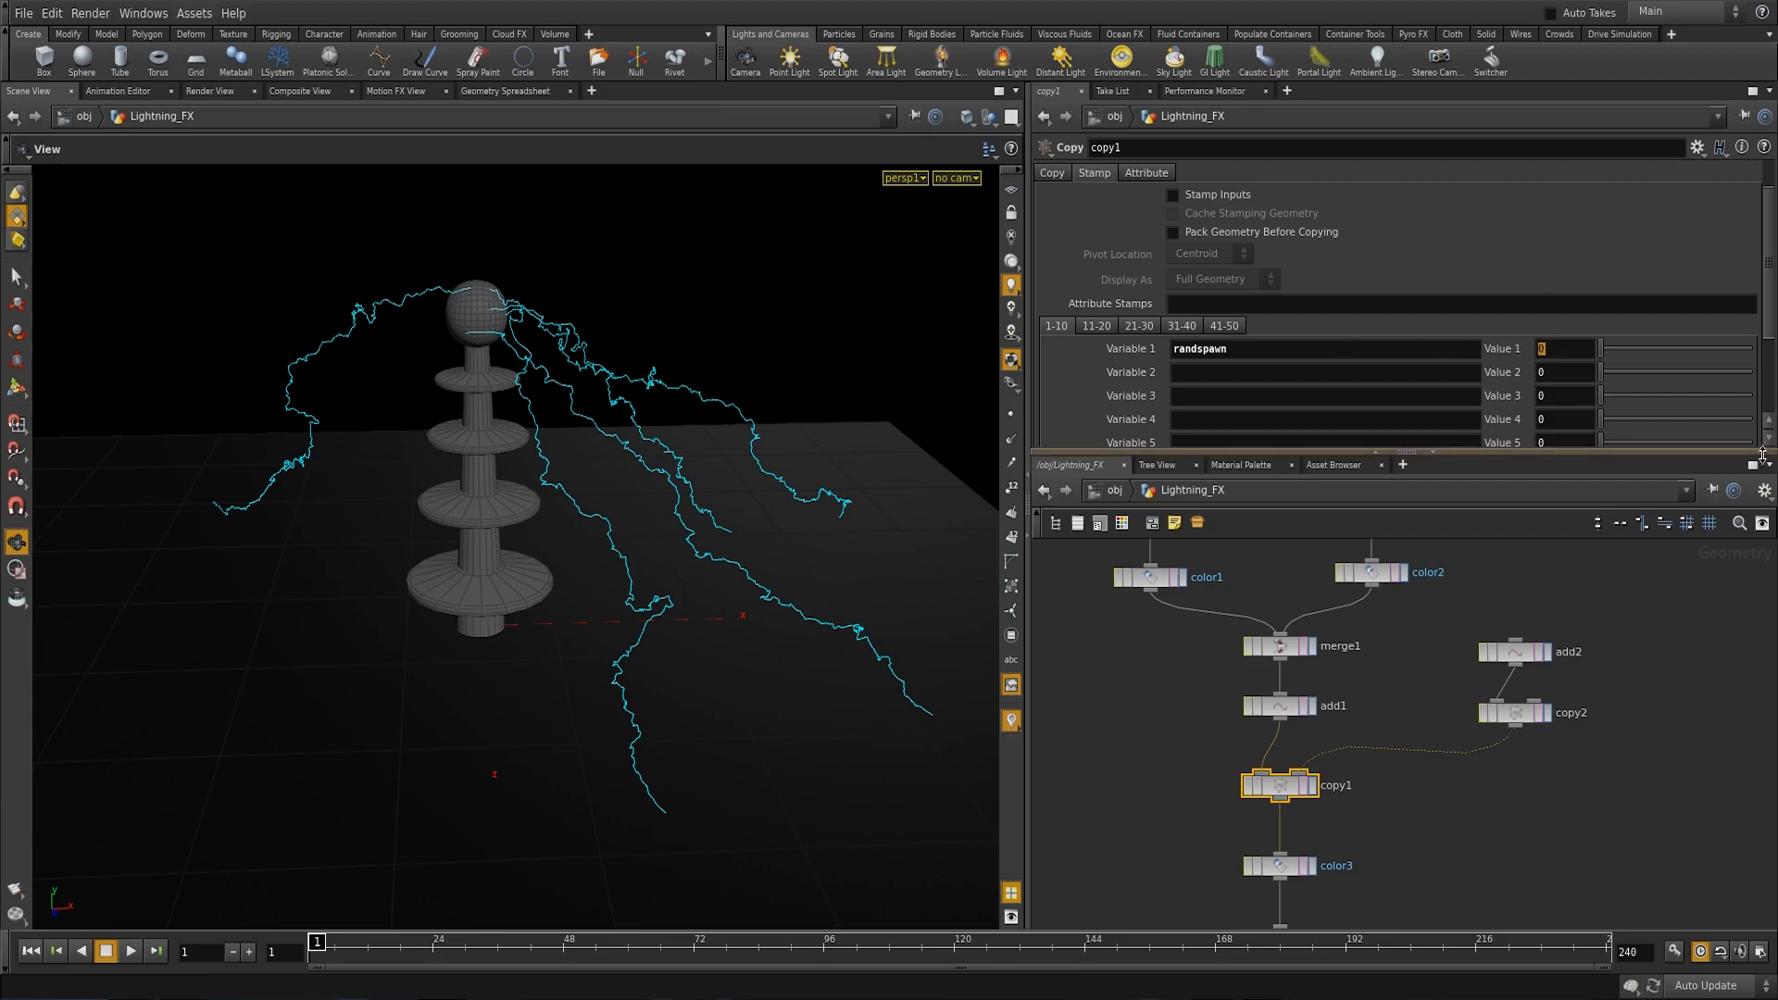
pyautogui.write('rand')
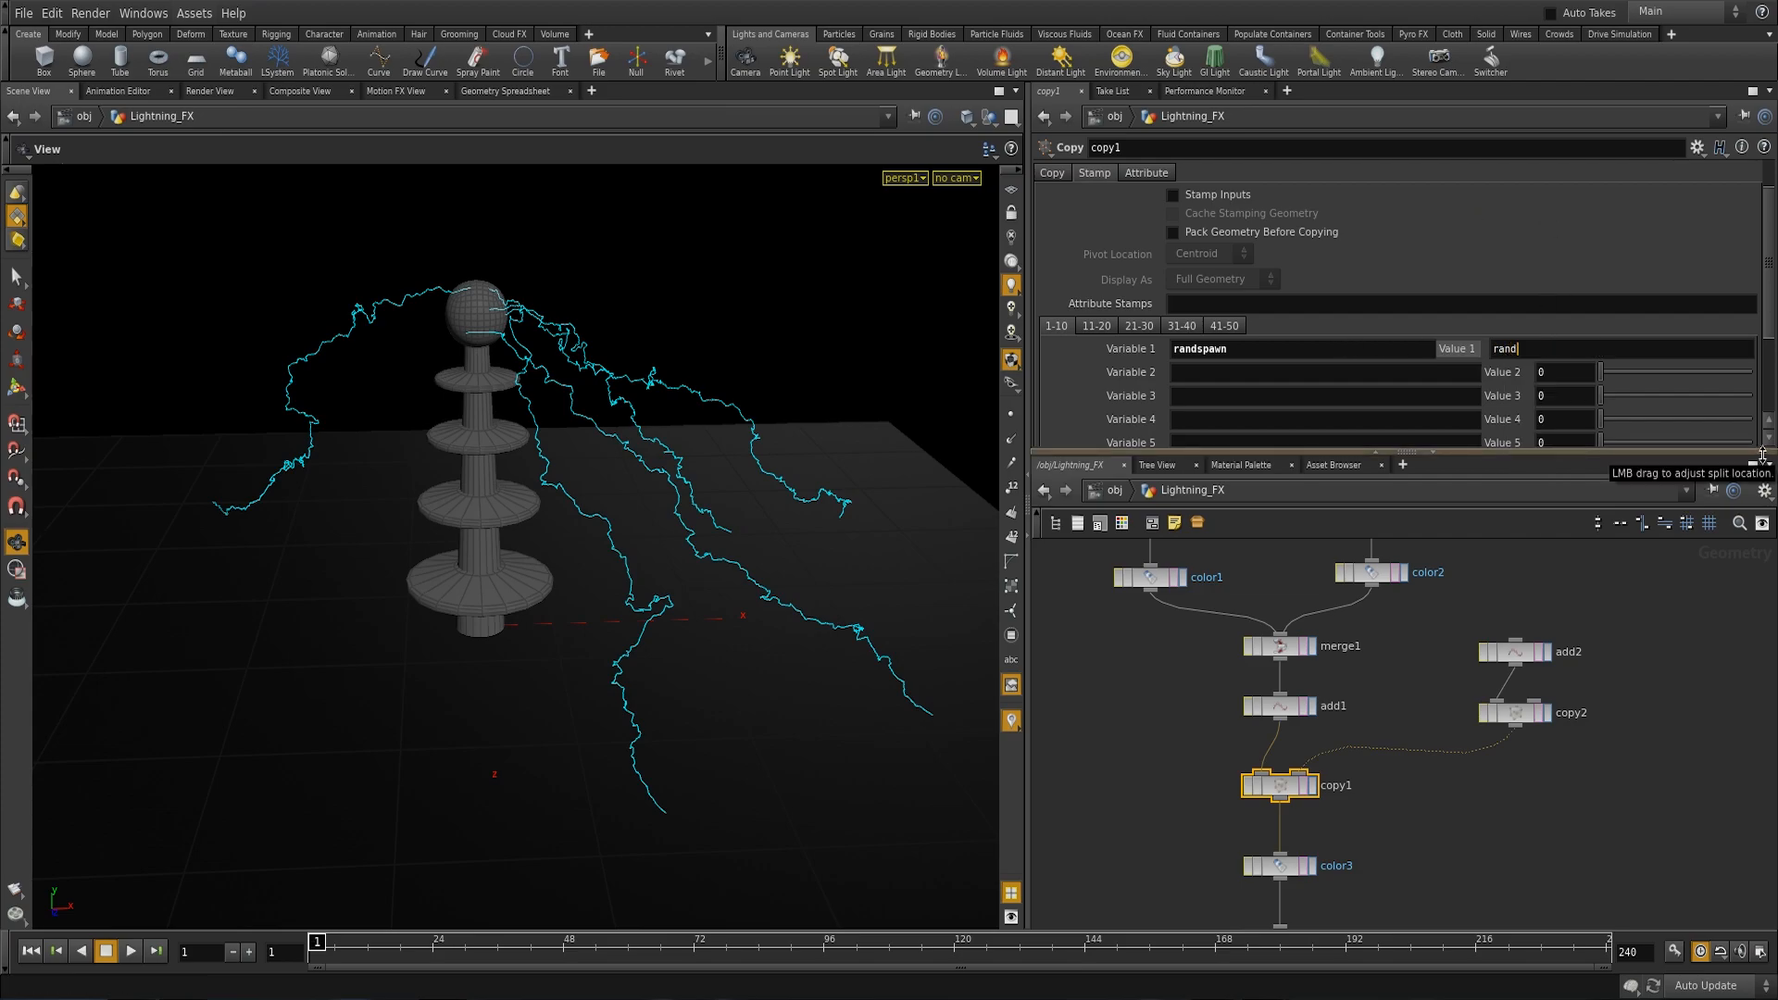
pyautogui.write('(@')
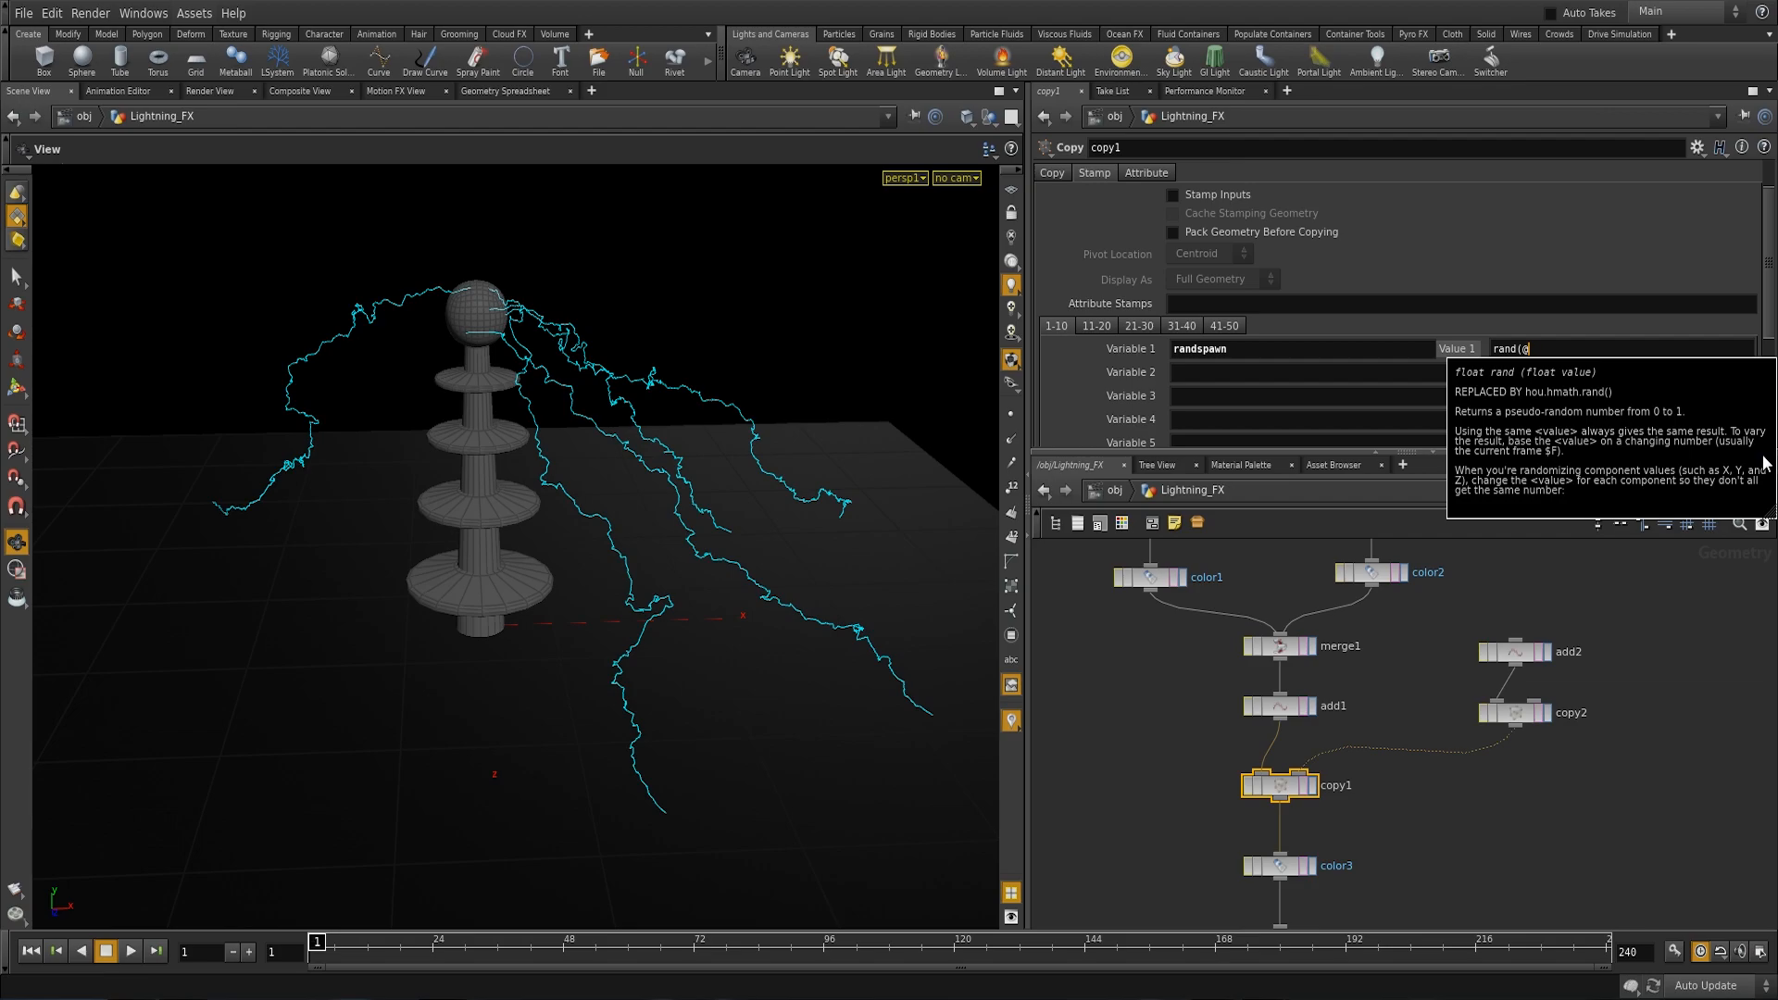
pyautogui.write('ptnum')
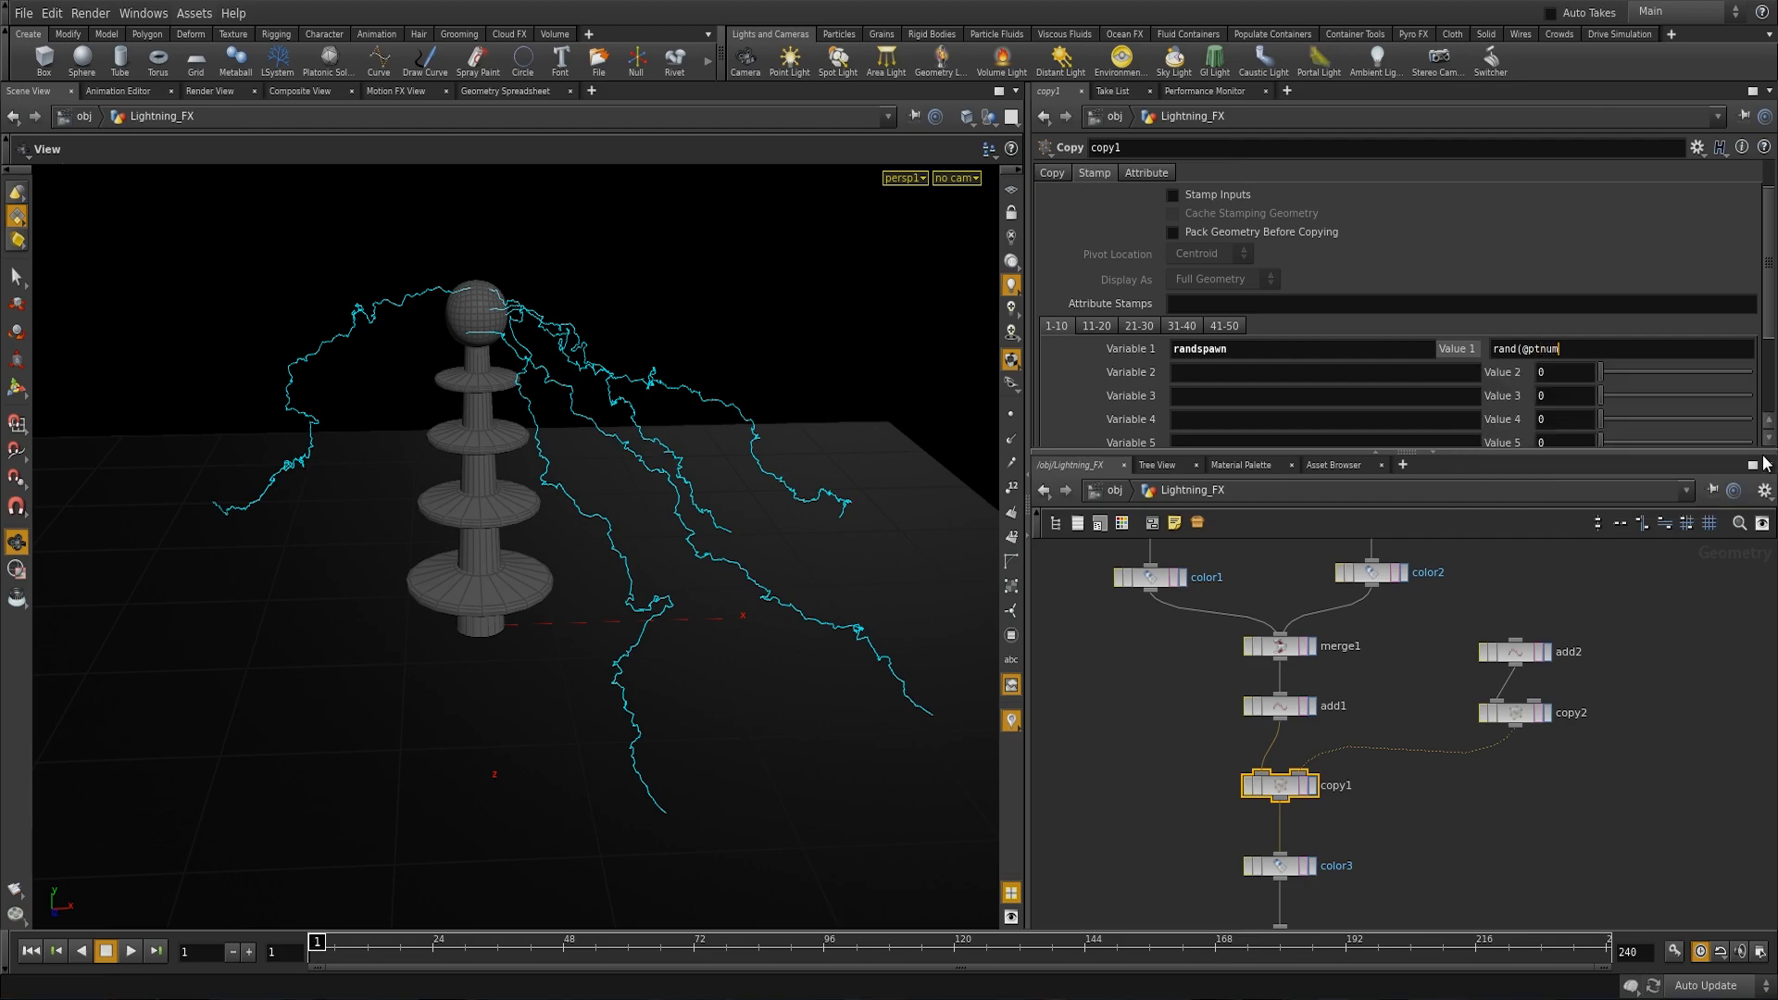
pyautogui.write(')')
pyautogui.hotkey('shift', 'Right')
pyautogui.hotkey('shift', 'Right')
pyautogui.hotkey('shift', 'Right')
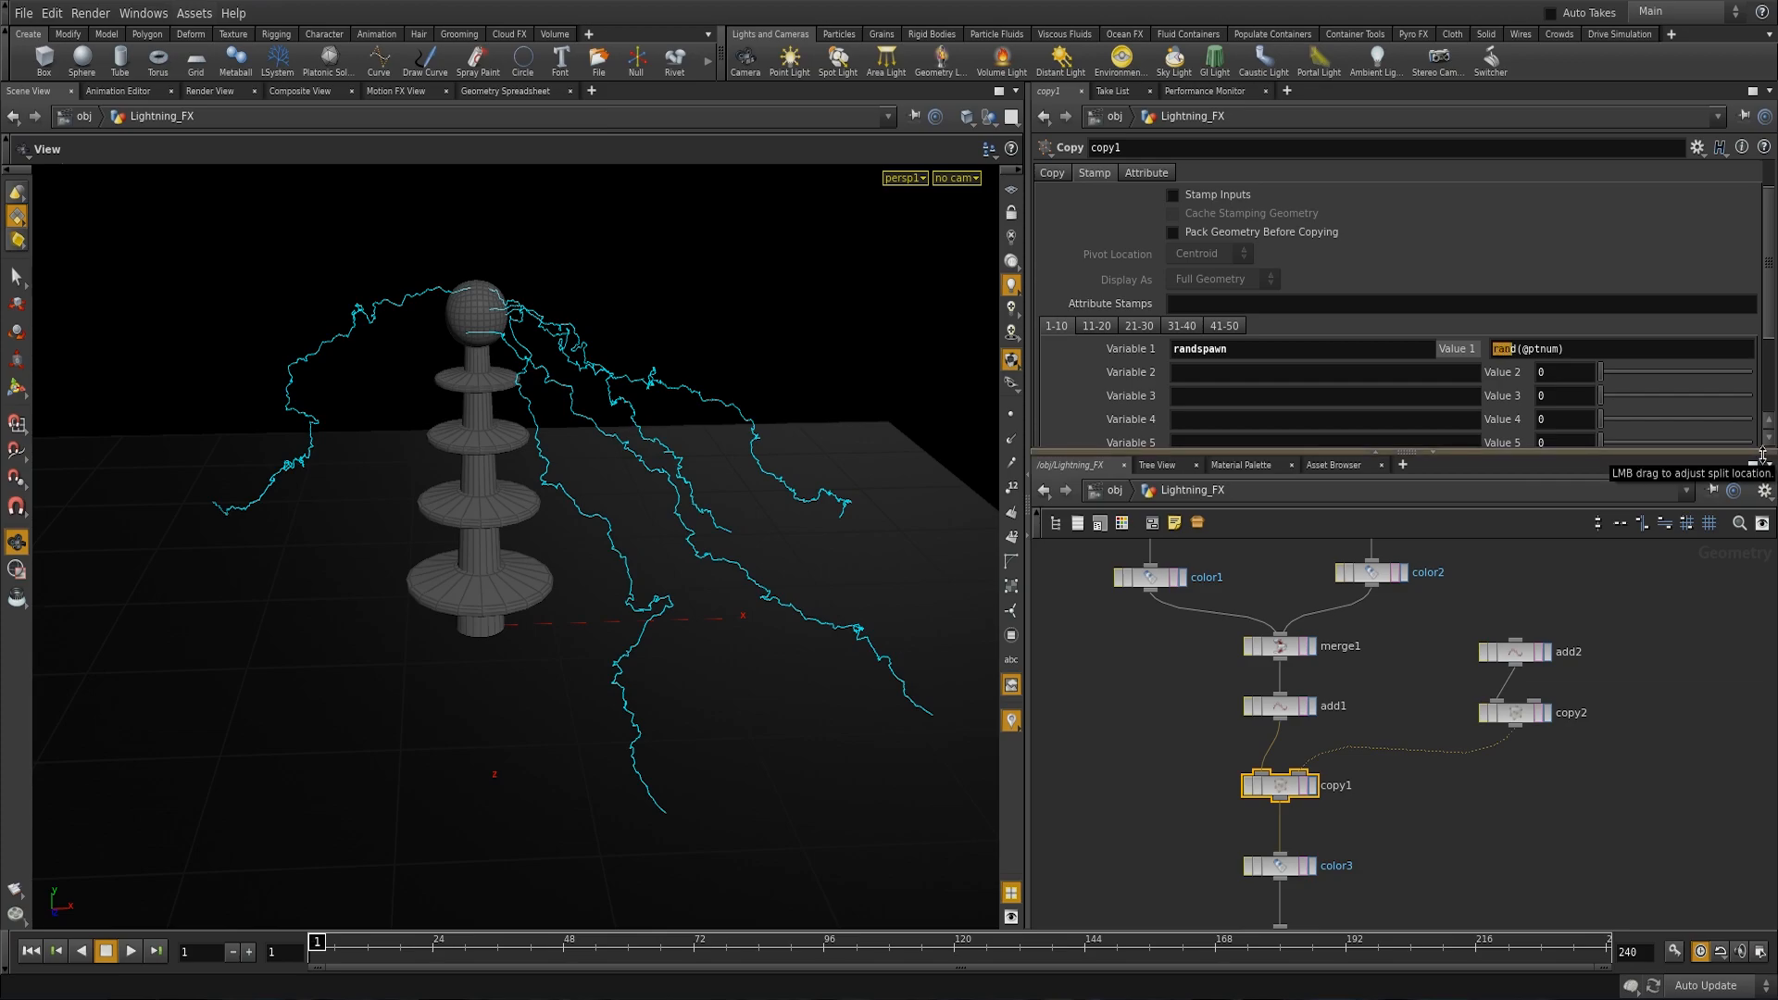
pyautogui.press('Right')
pyautogui.press('Right')
pyautogui.click(1614, 358)
pyautogui.click(1404, 708)
# Step: Set copy2's number of copies to 5 and inspect its point numbers in the geometry spreadsheet
pyautogui.moveTo(1404, 707); pyautogui.dragTo(1441, 689, button='middle')
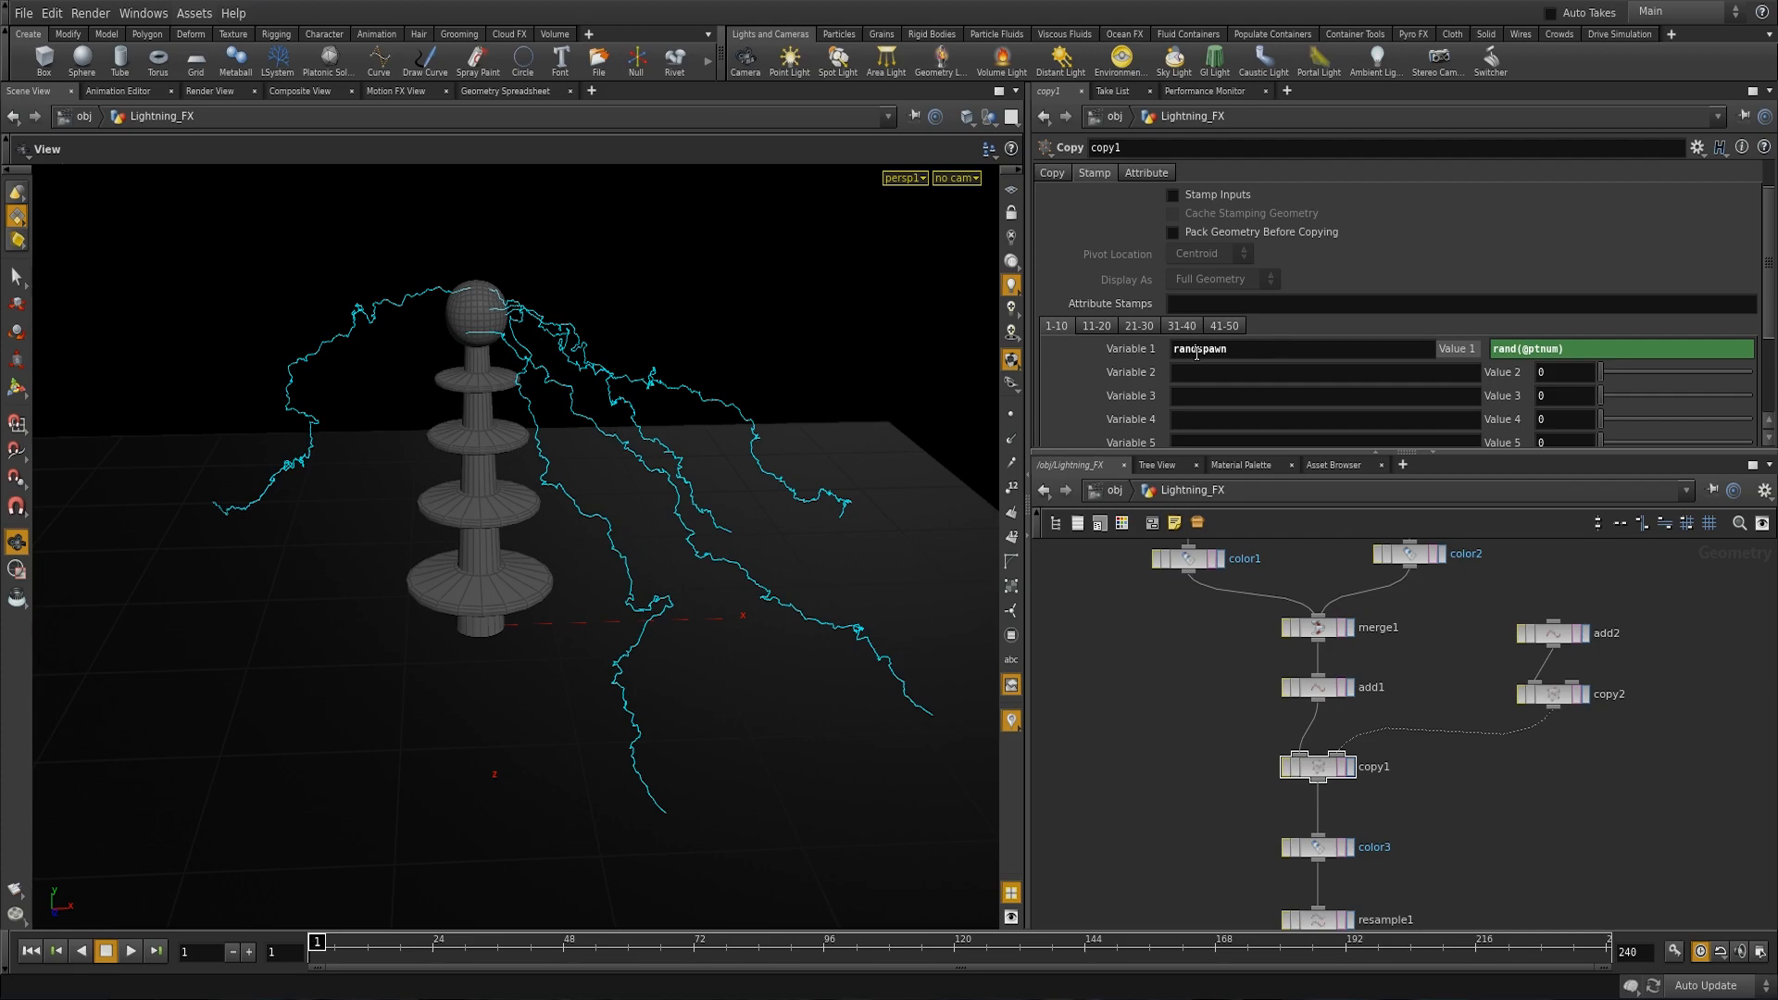
pyautogui.moveTo(1419, 630); pyautogui.dragTo(1352, 638, button='middle')
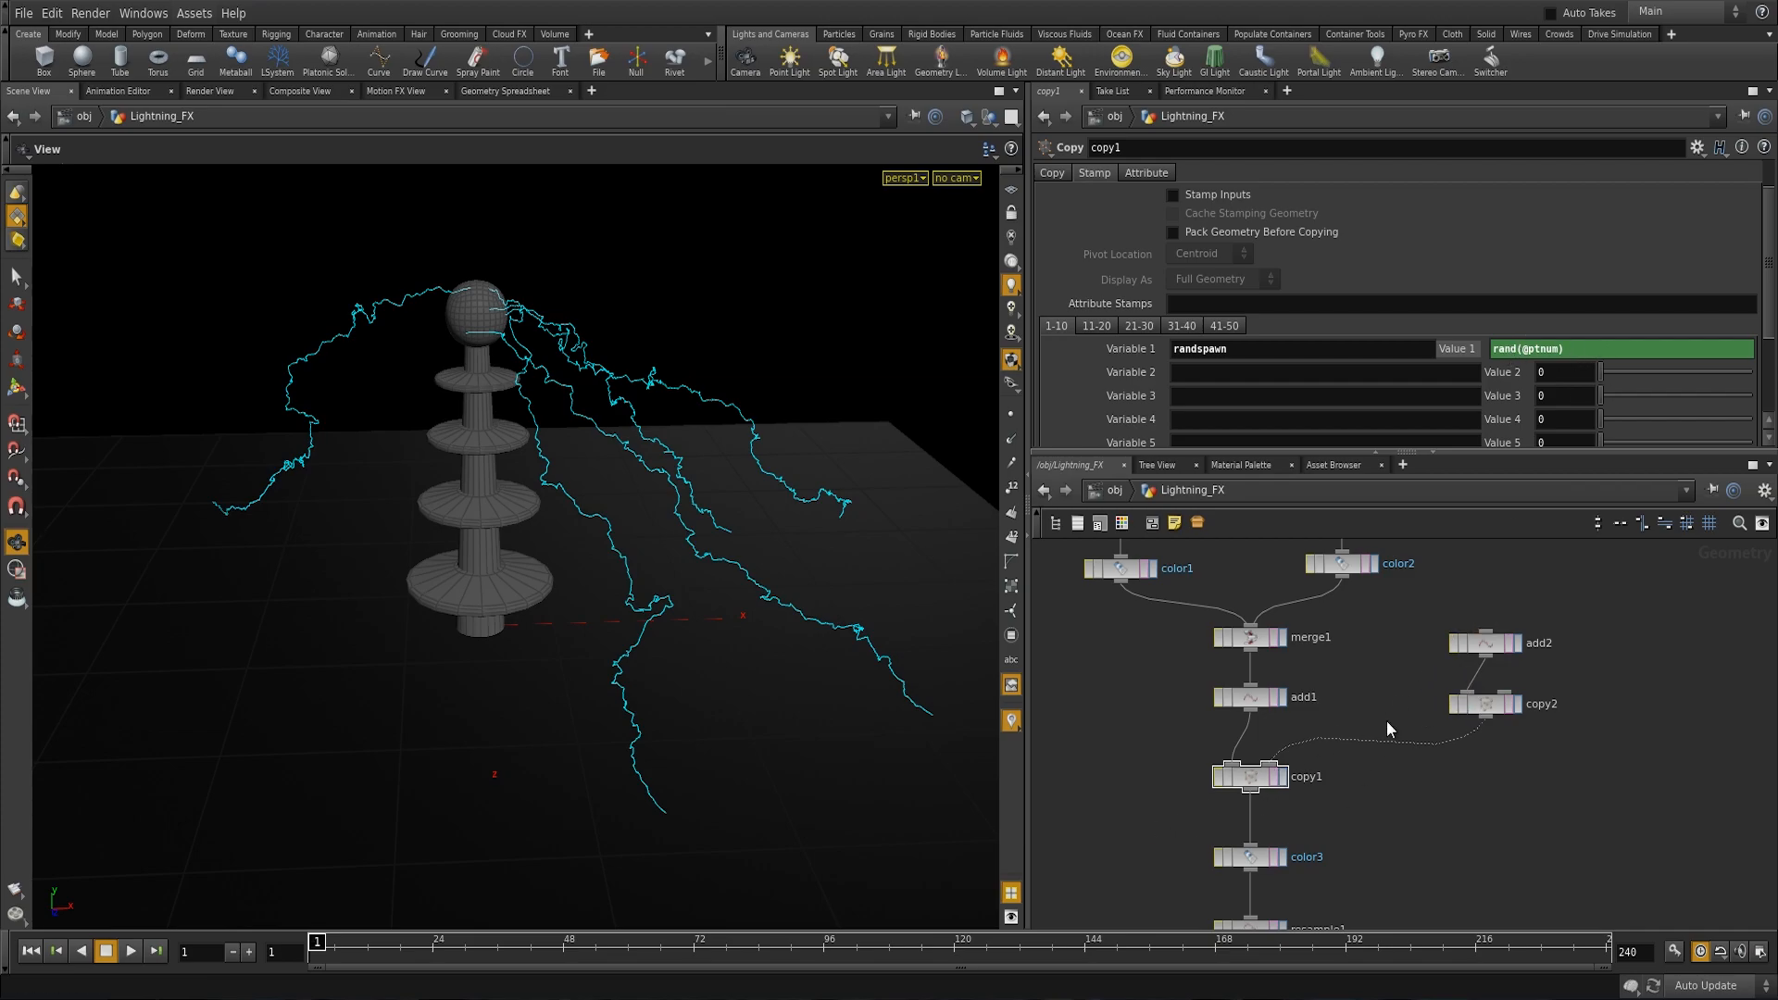
pyautogui.moveTo(1374, 714); pyautogui.dragTo(1414, 696, button='middle')
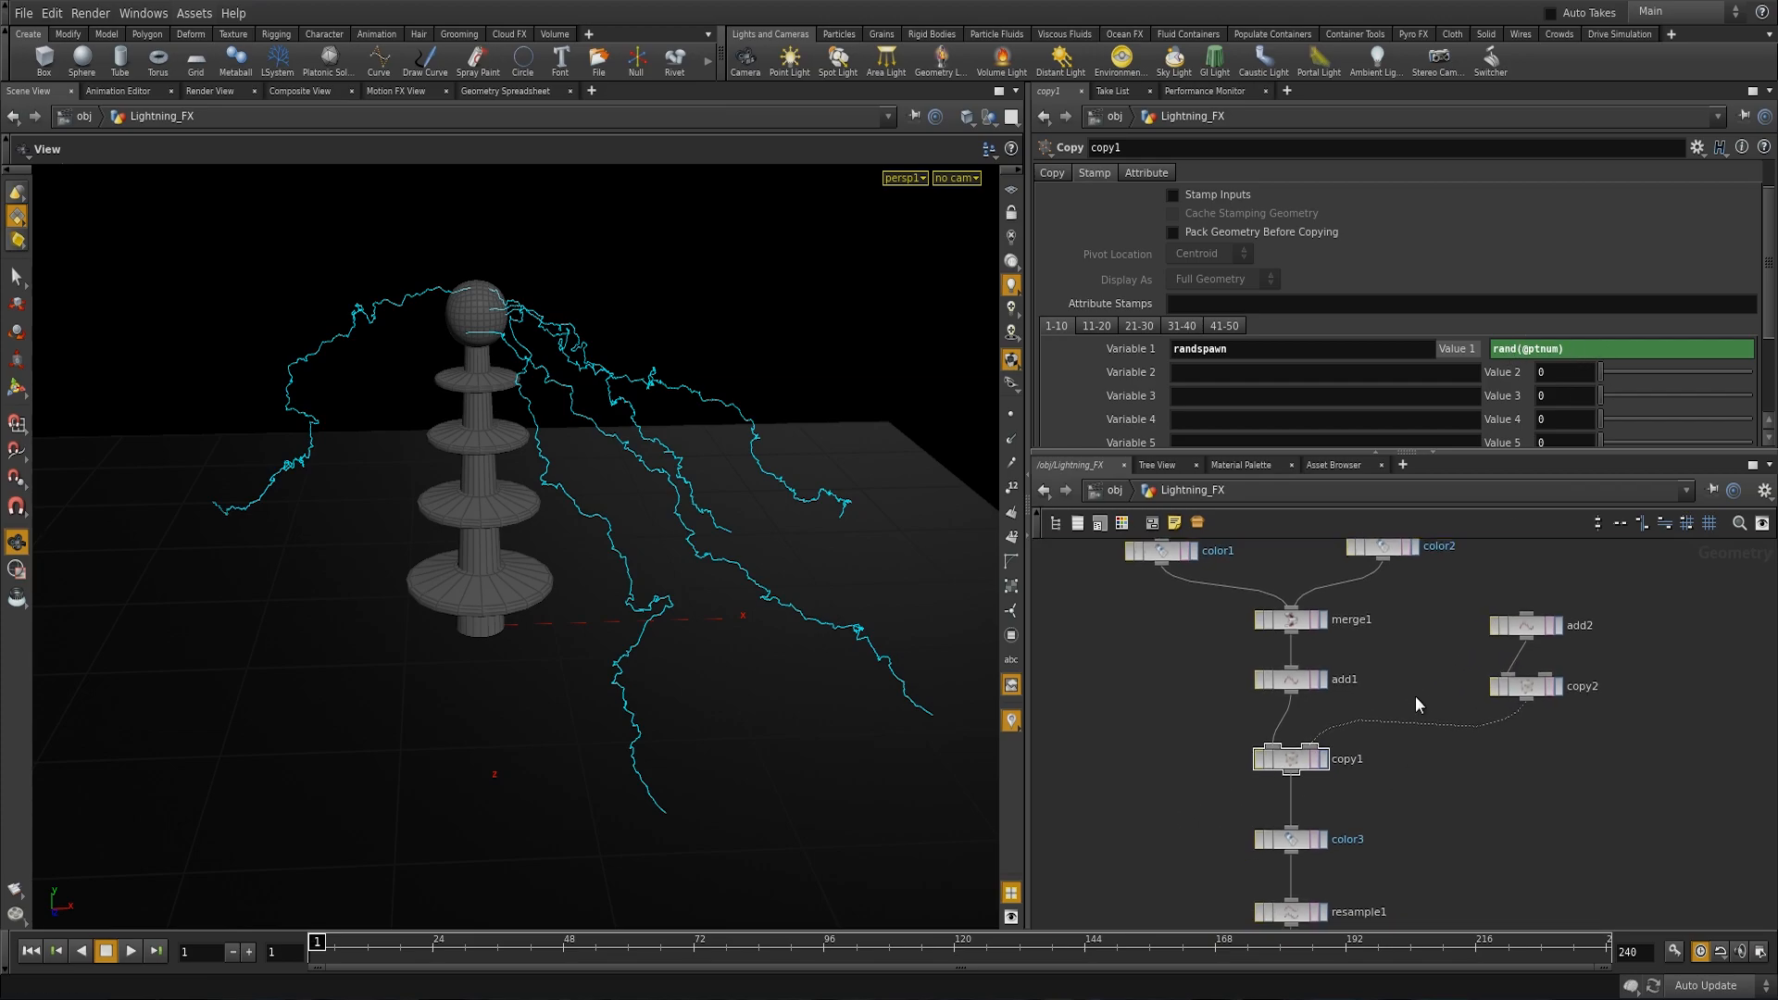
pyautogui.click(1530, 686)
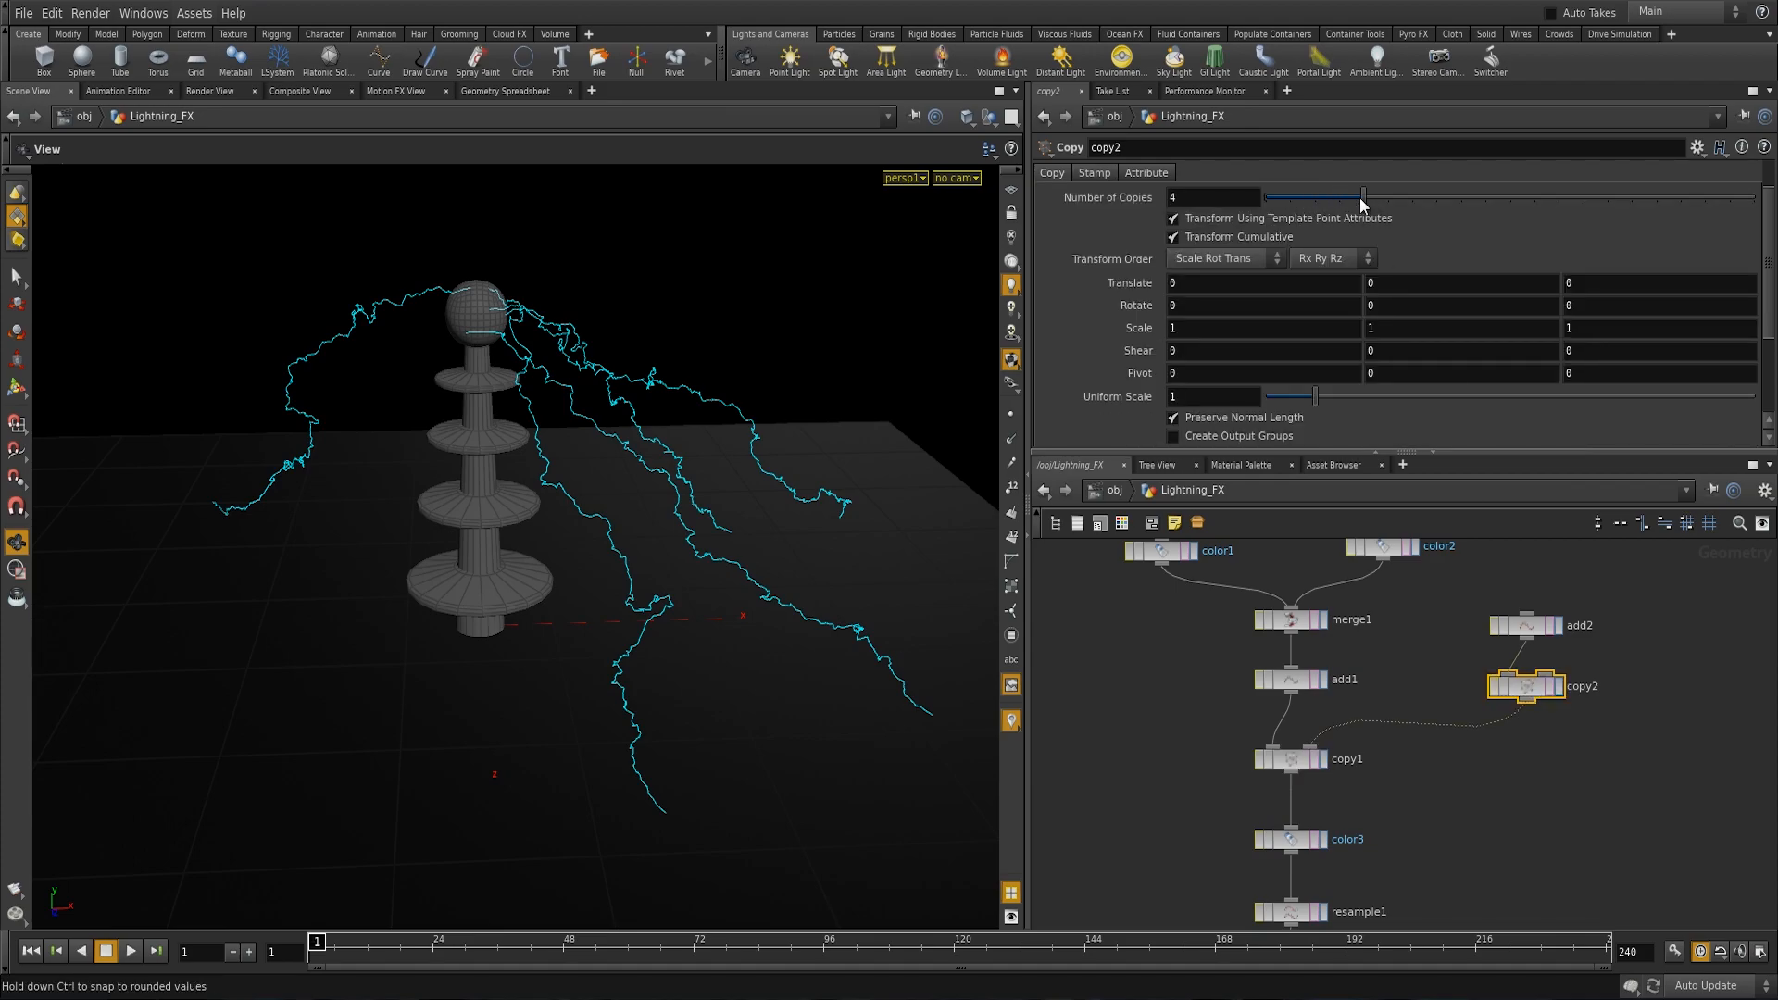
pyautogui.click(529, 92)
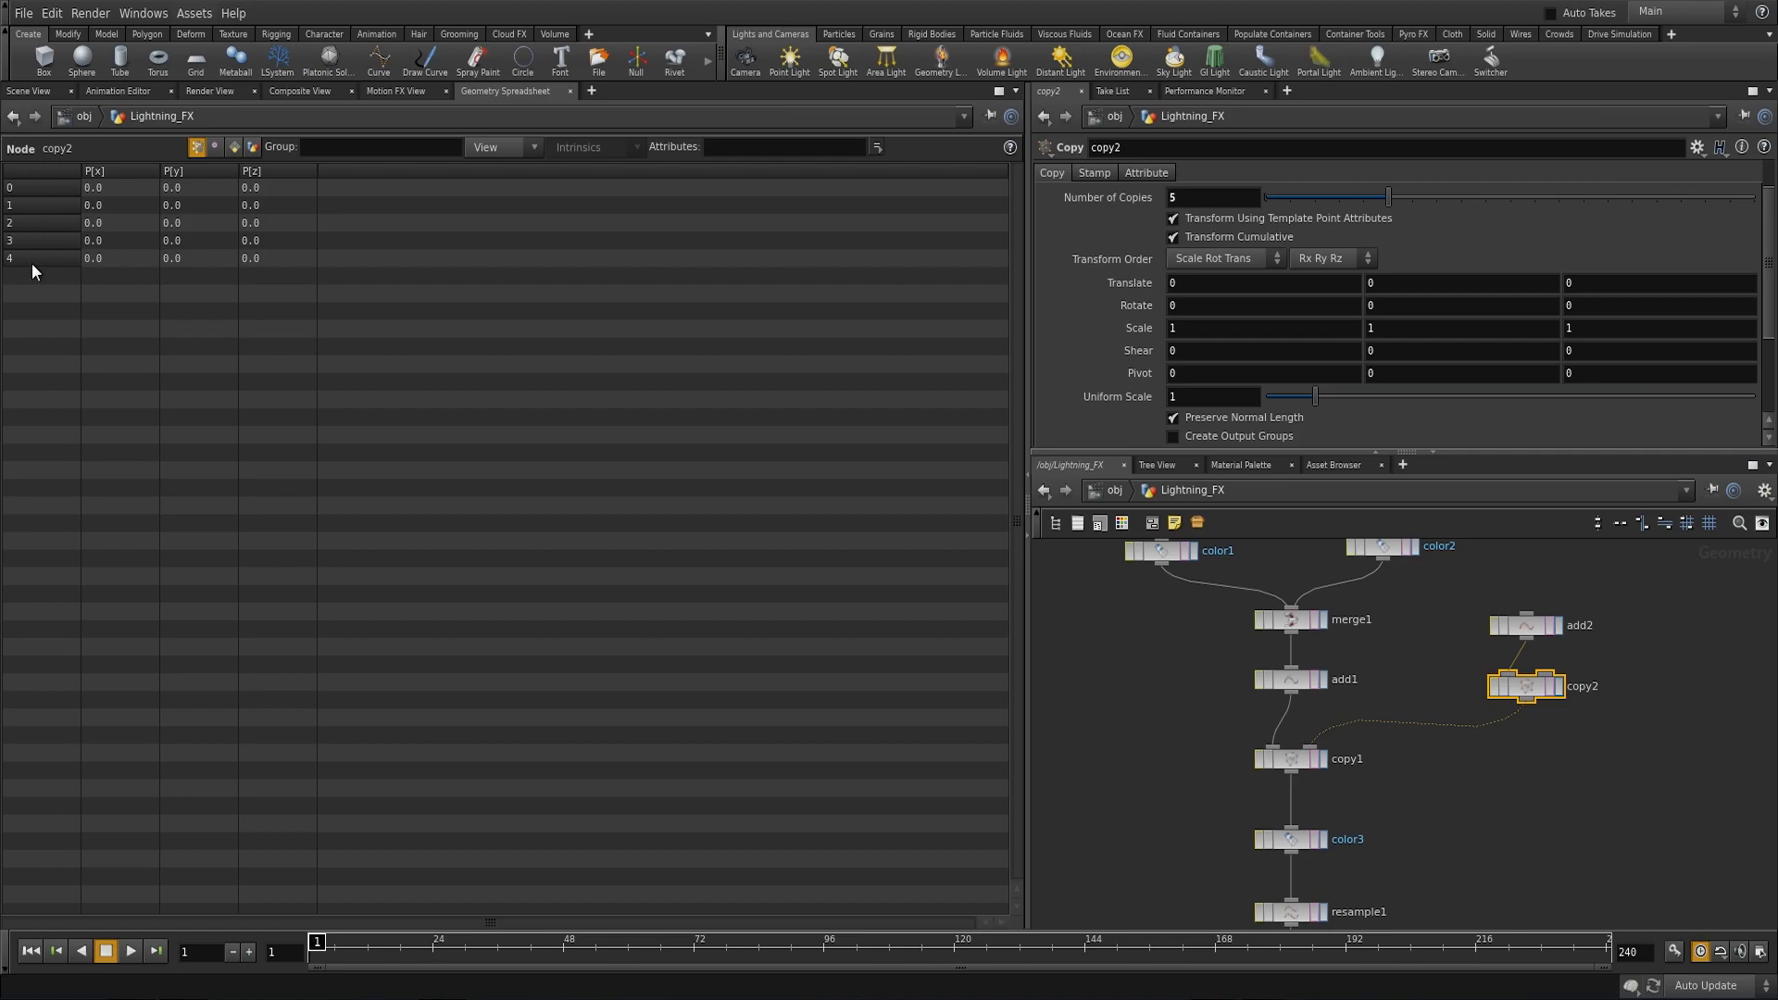
pyautogui.click(37, 91)
pyautogui.moveTo(1103, 730); pyautogui.dragTo(1146, 762, button='middle')
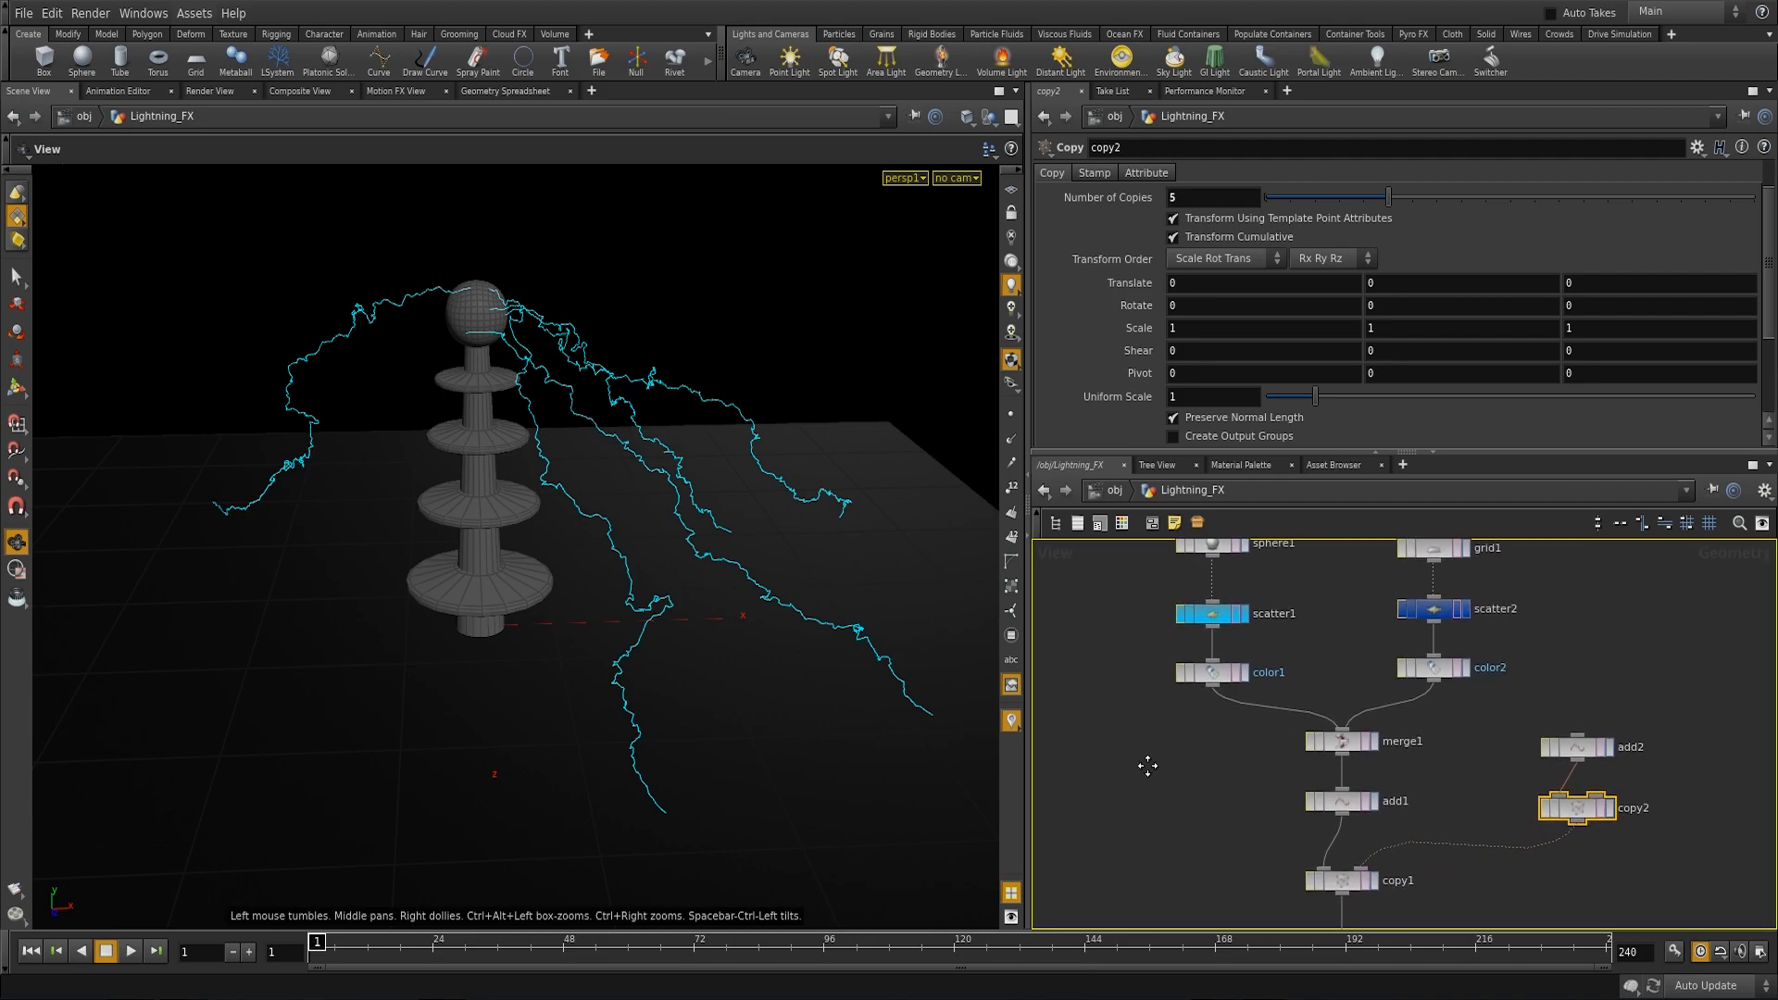
# Step: Review the randspawn variable in copy1's stamping settings
pyautogui.click(1330, 868)
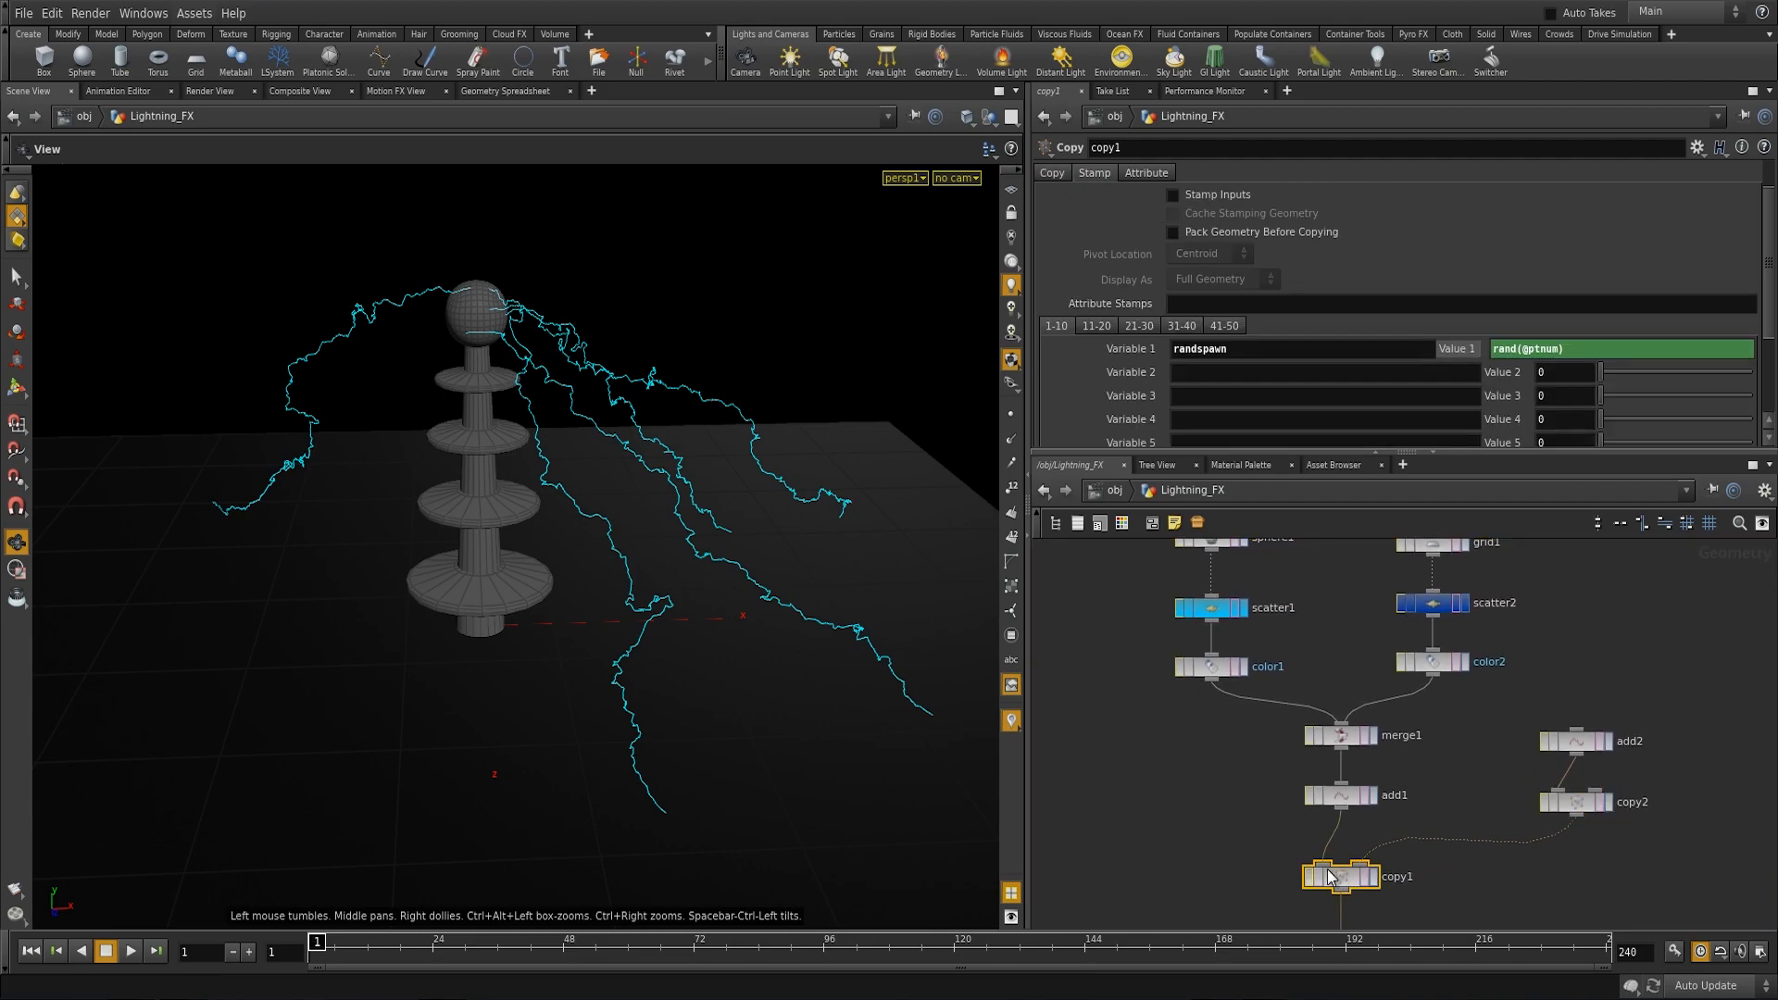
pyautogui.doubleClick(1203, 349)
pyautogui.click(1203, 709)
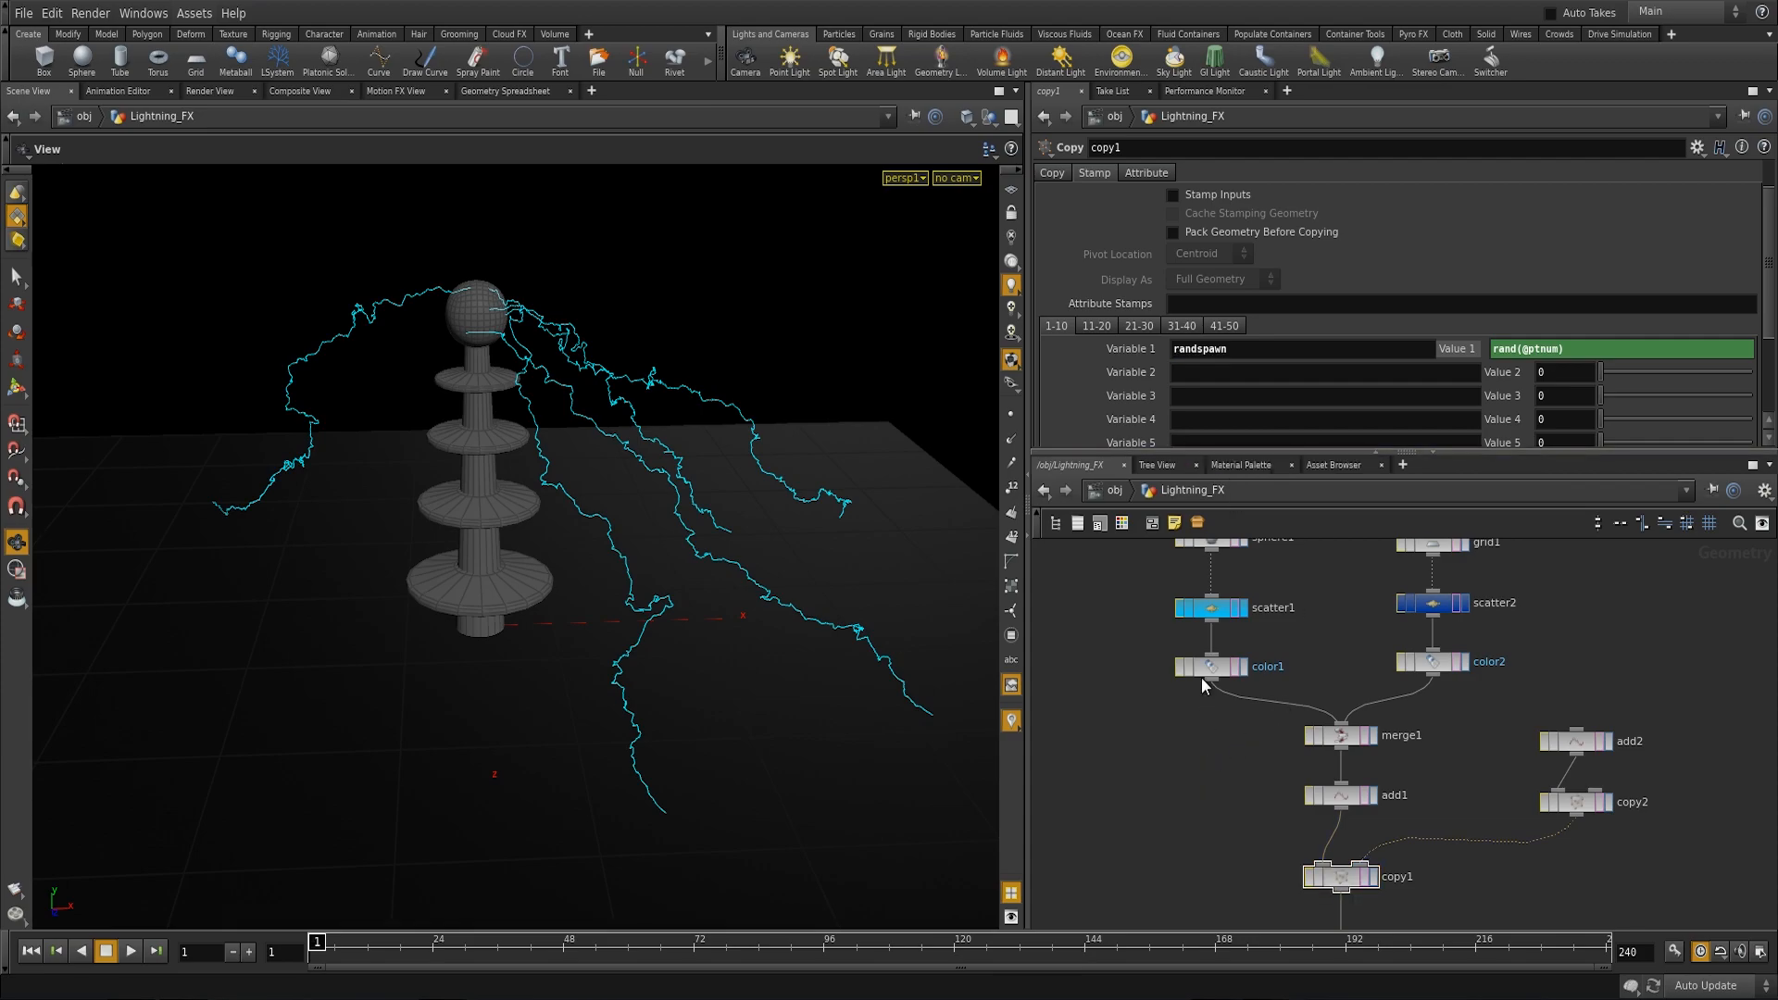
# Step: Open scatter1's Global Seed expression in the expression editor and place the editor clear of the parameters
pyautogui.click(1216, 608)
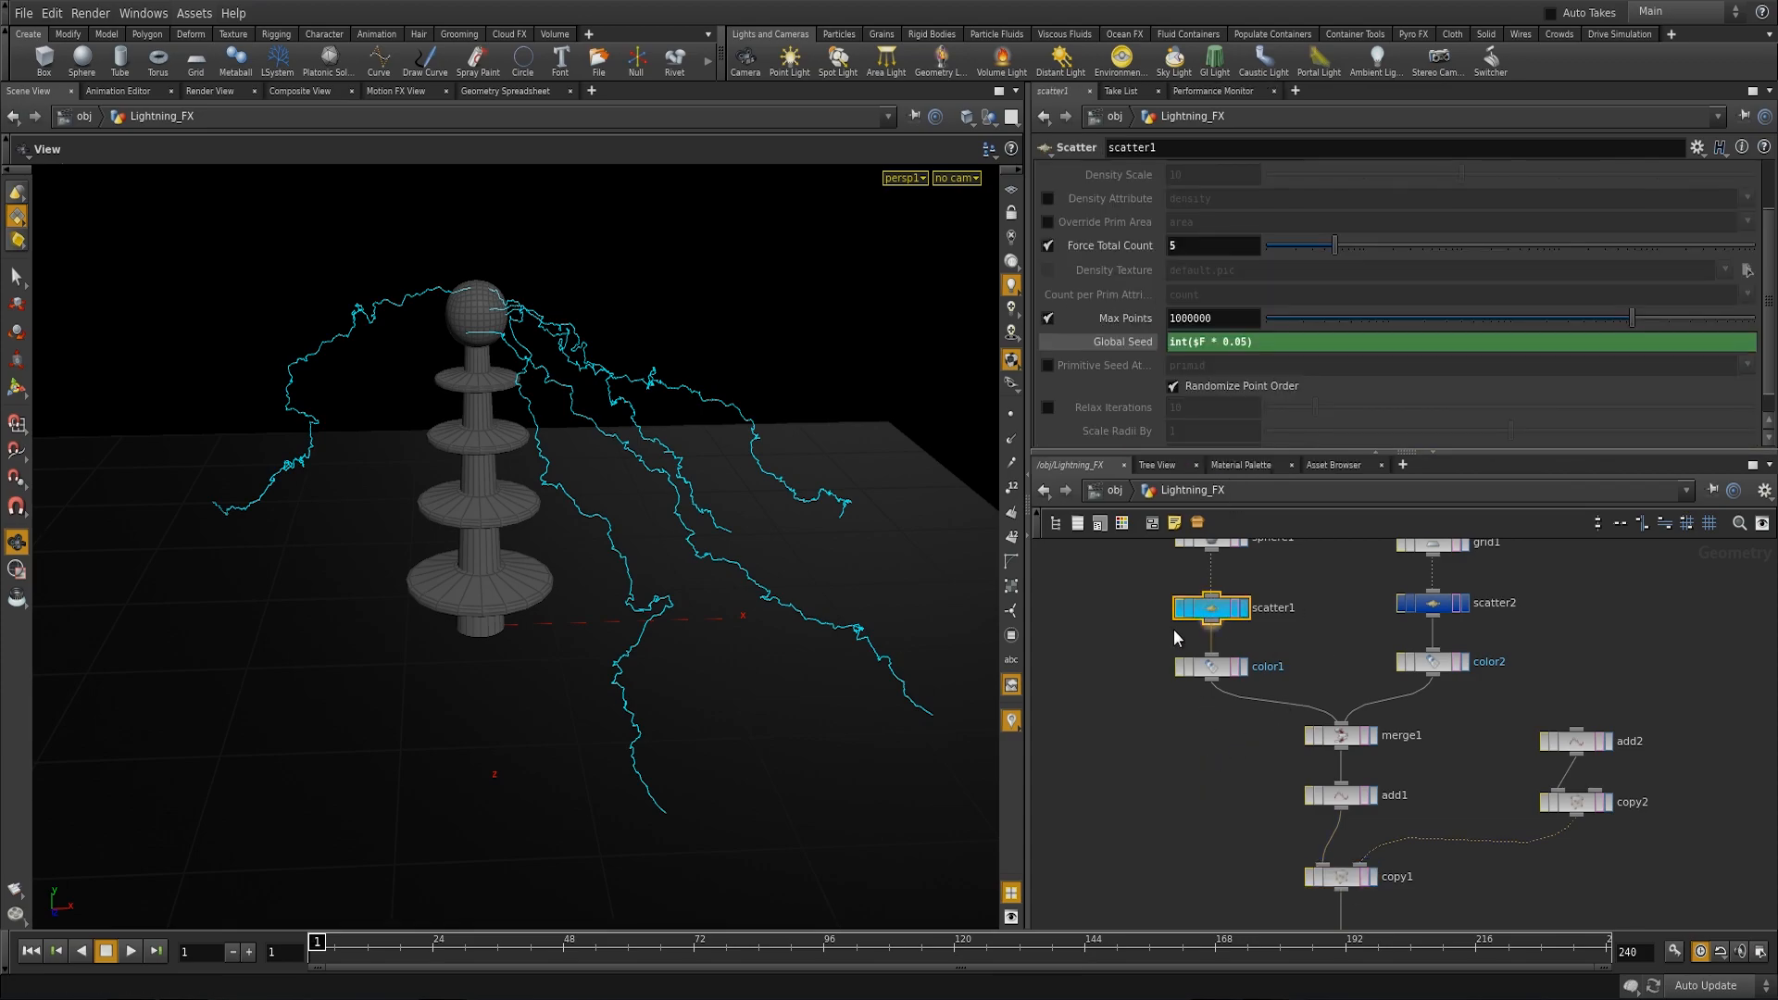
pyautogui.moveTo(1252, 644); pyautogui.dragTo(1257, 628, button='middle')
pyautogui.rightClick(1242, 342)
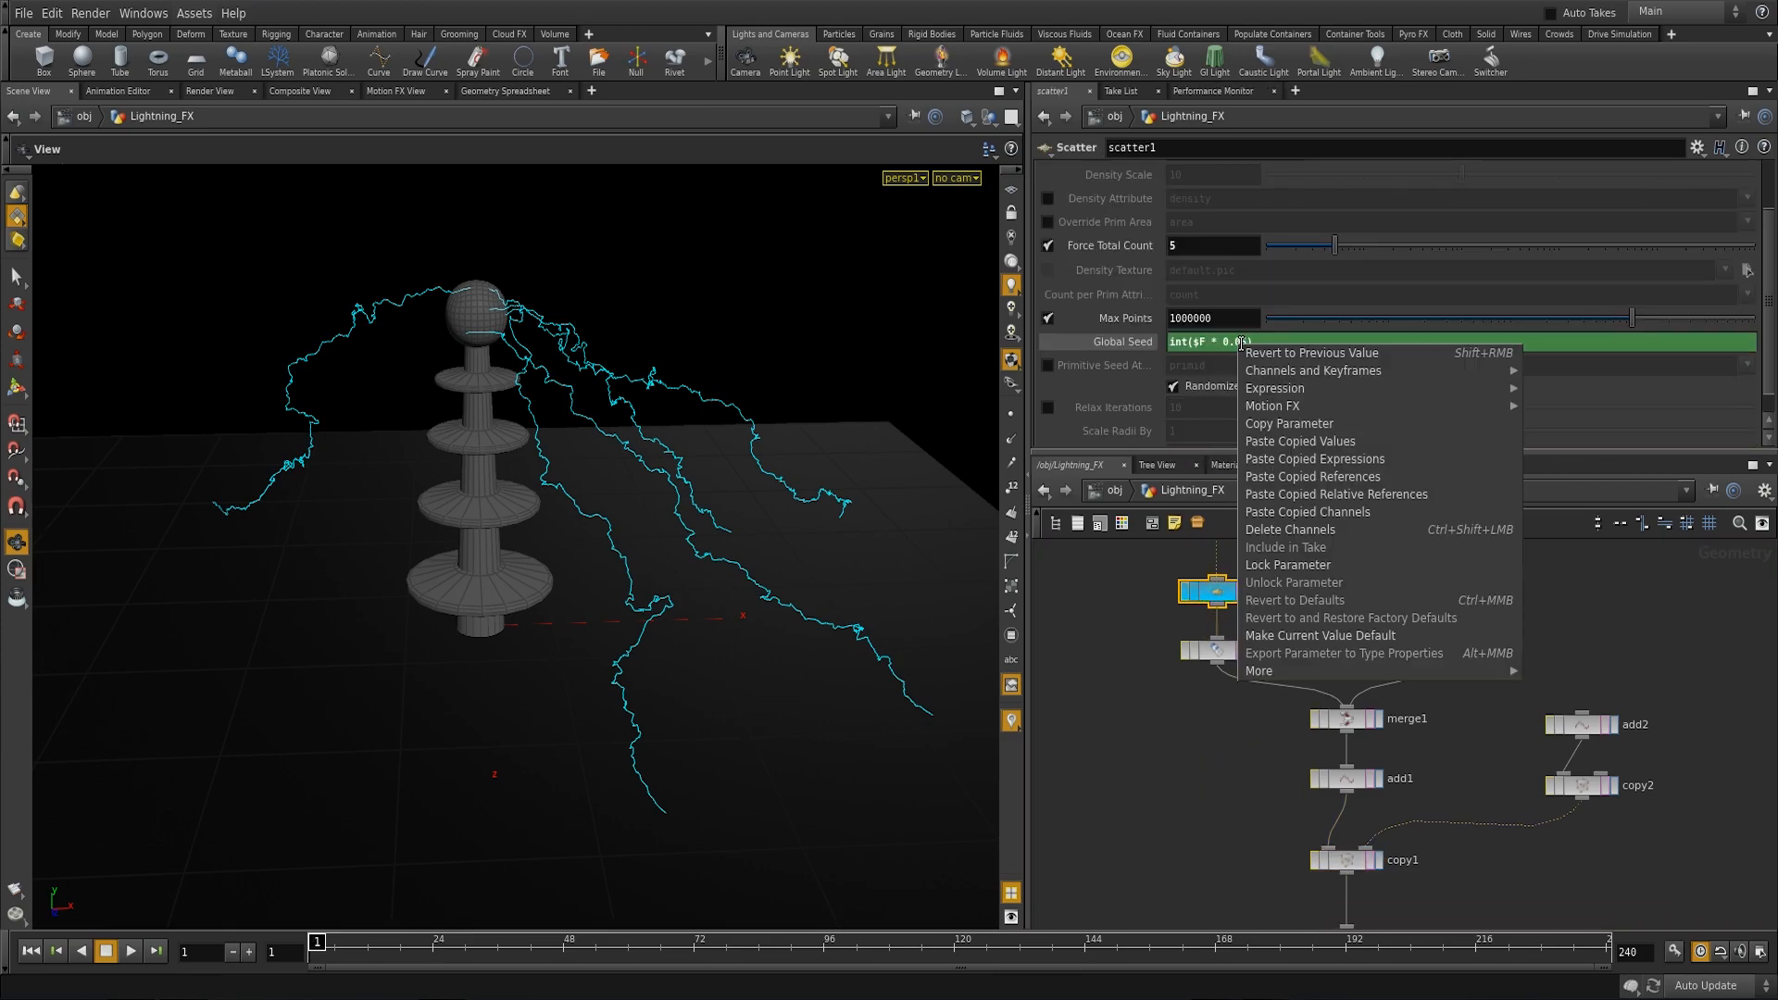
pyautogui.moveTo(1326, 390)
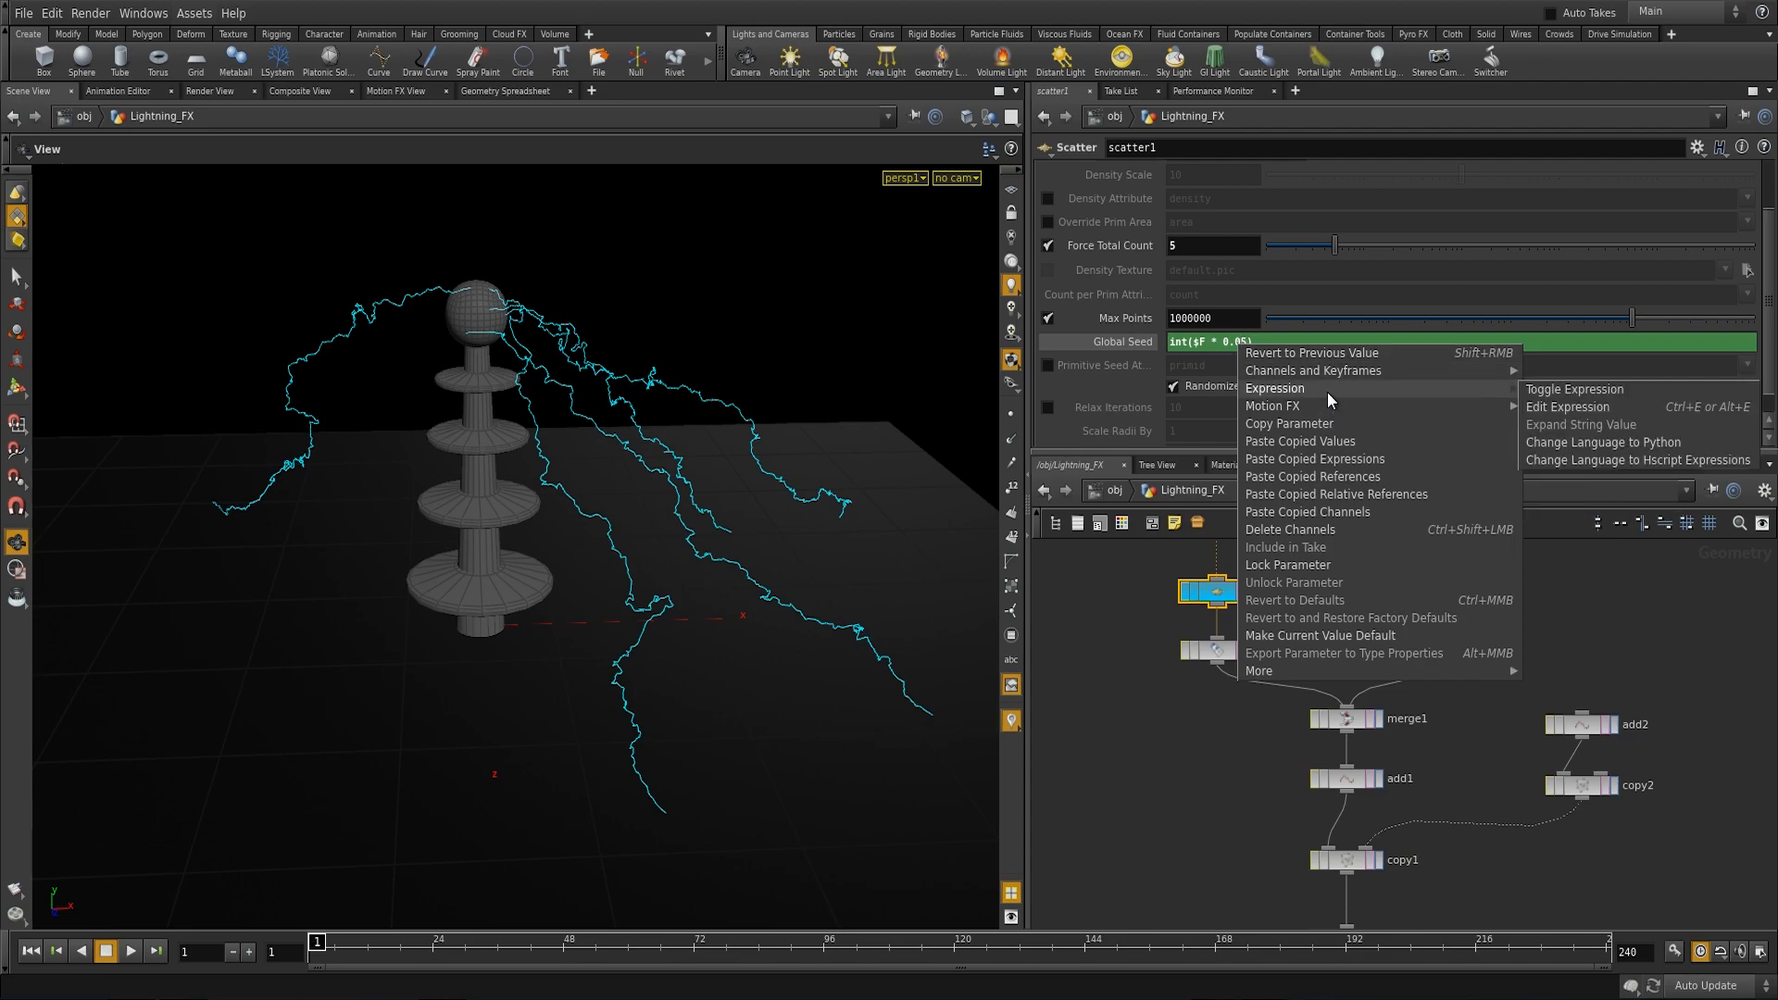
pyautogui.click(1637, 406)
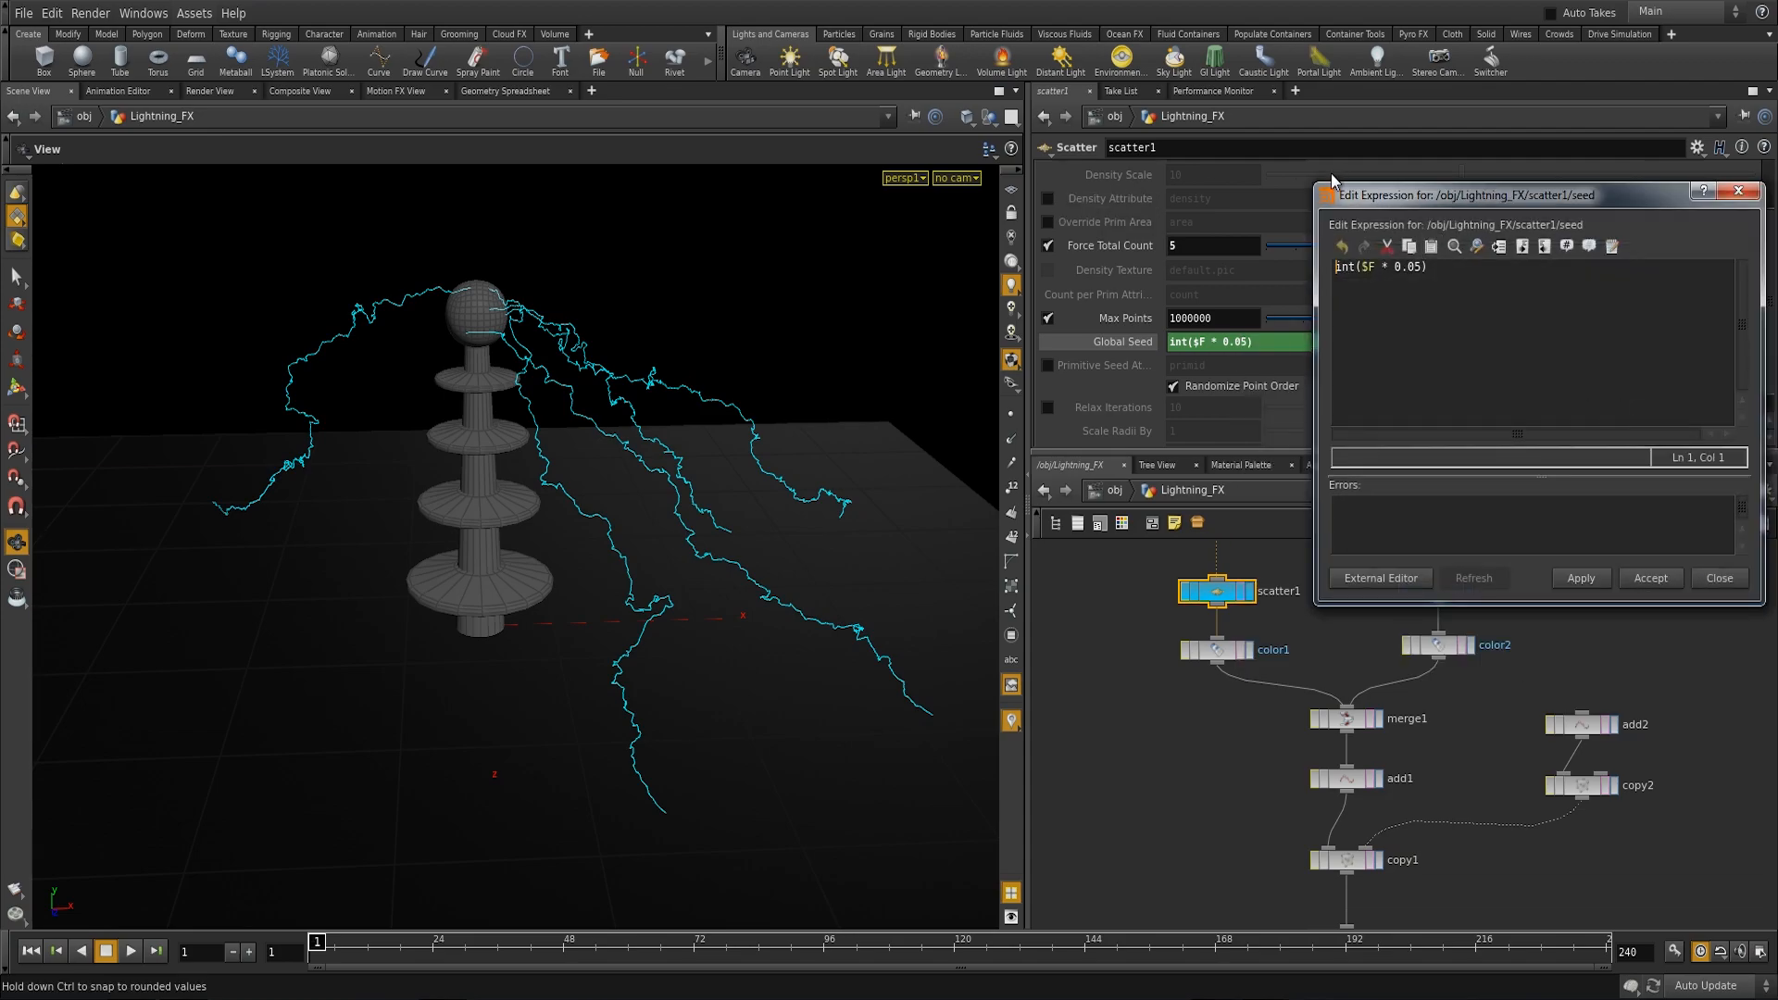
pyautogui.moveTo(1403, 174); pyautogui.dragTo(681, 135)
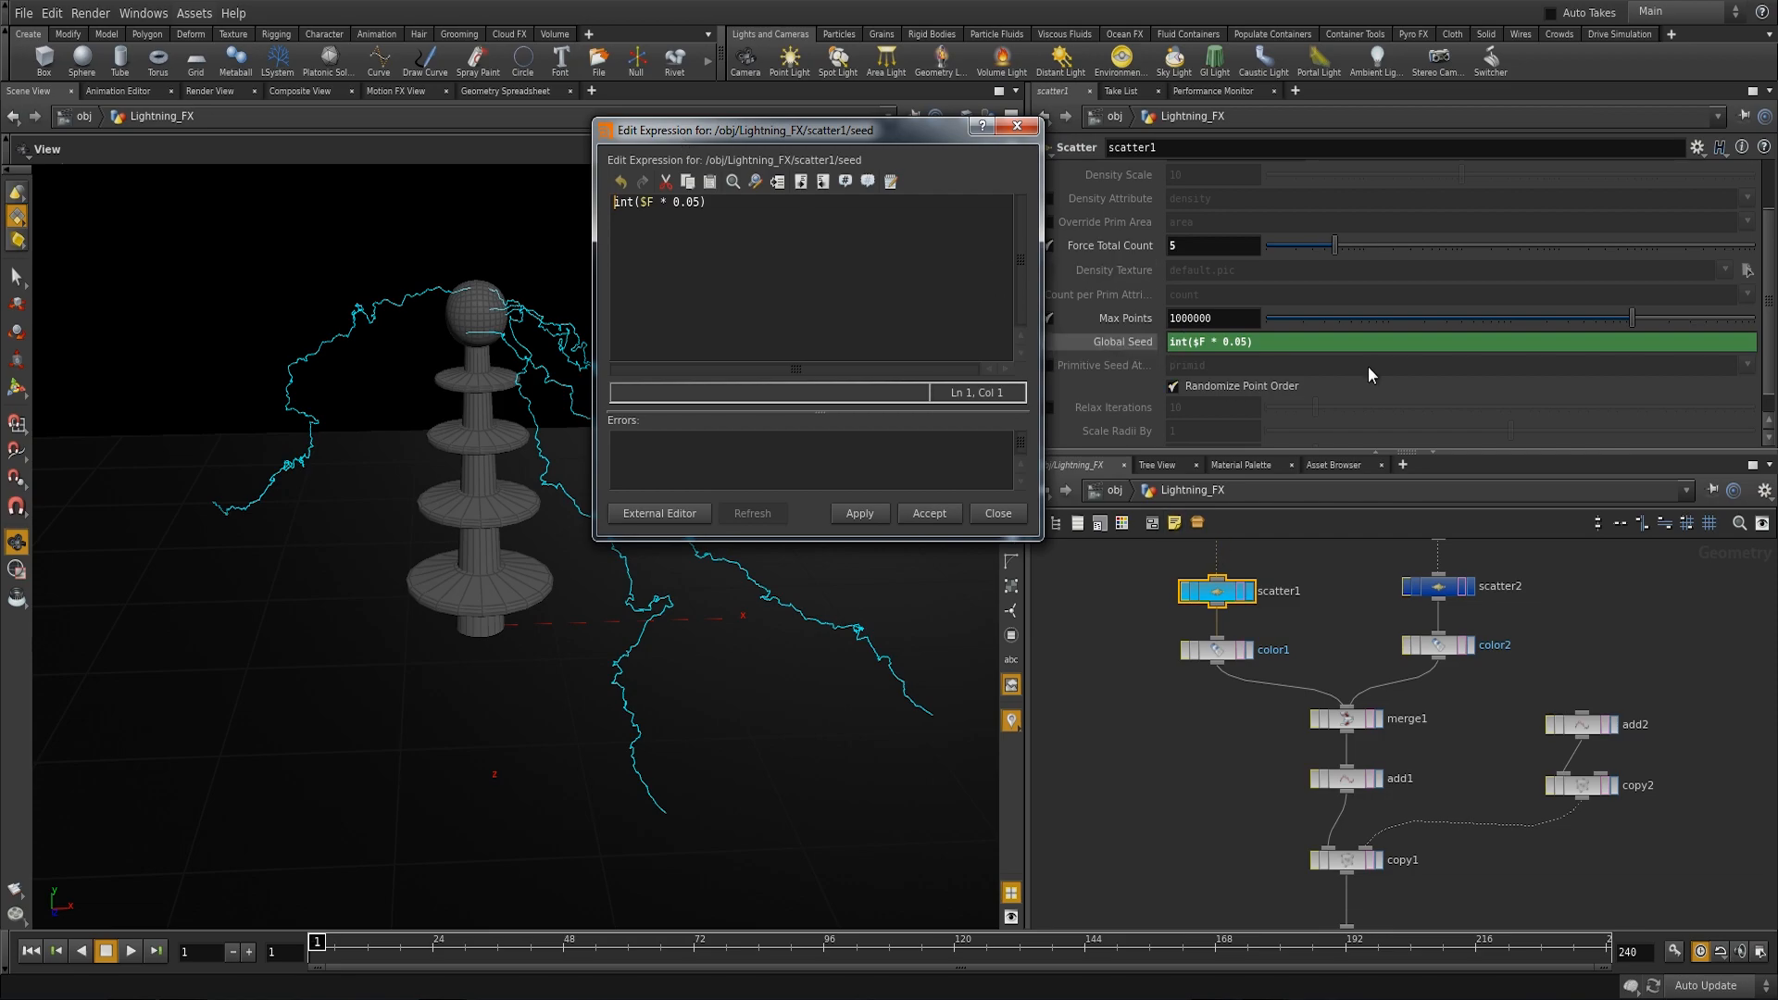
# Step: Start a stamp call below the int($F * 0.05) seed expression, with the path "/obj/Lightning_FX/copy1/ as its first argument
pyautogui.click(912, 228)
pyautogui.press('Return')
pyautogui.write('stamp')
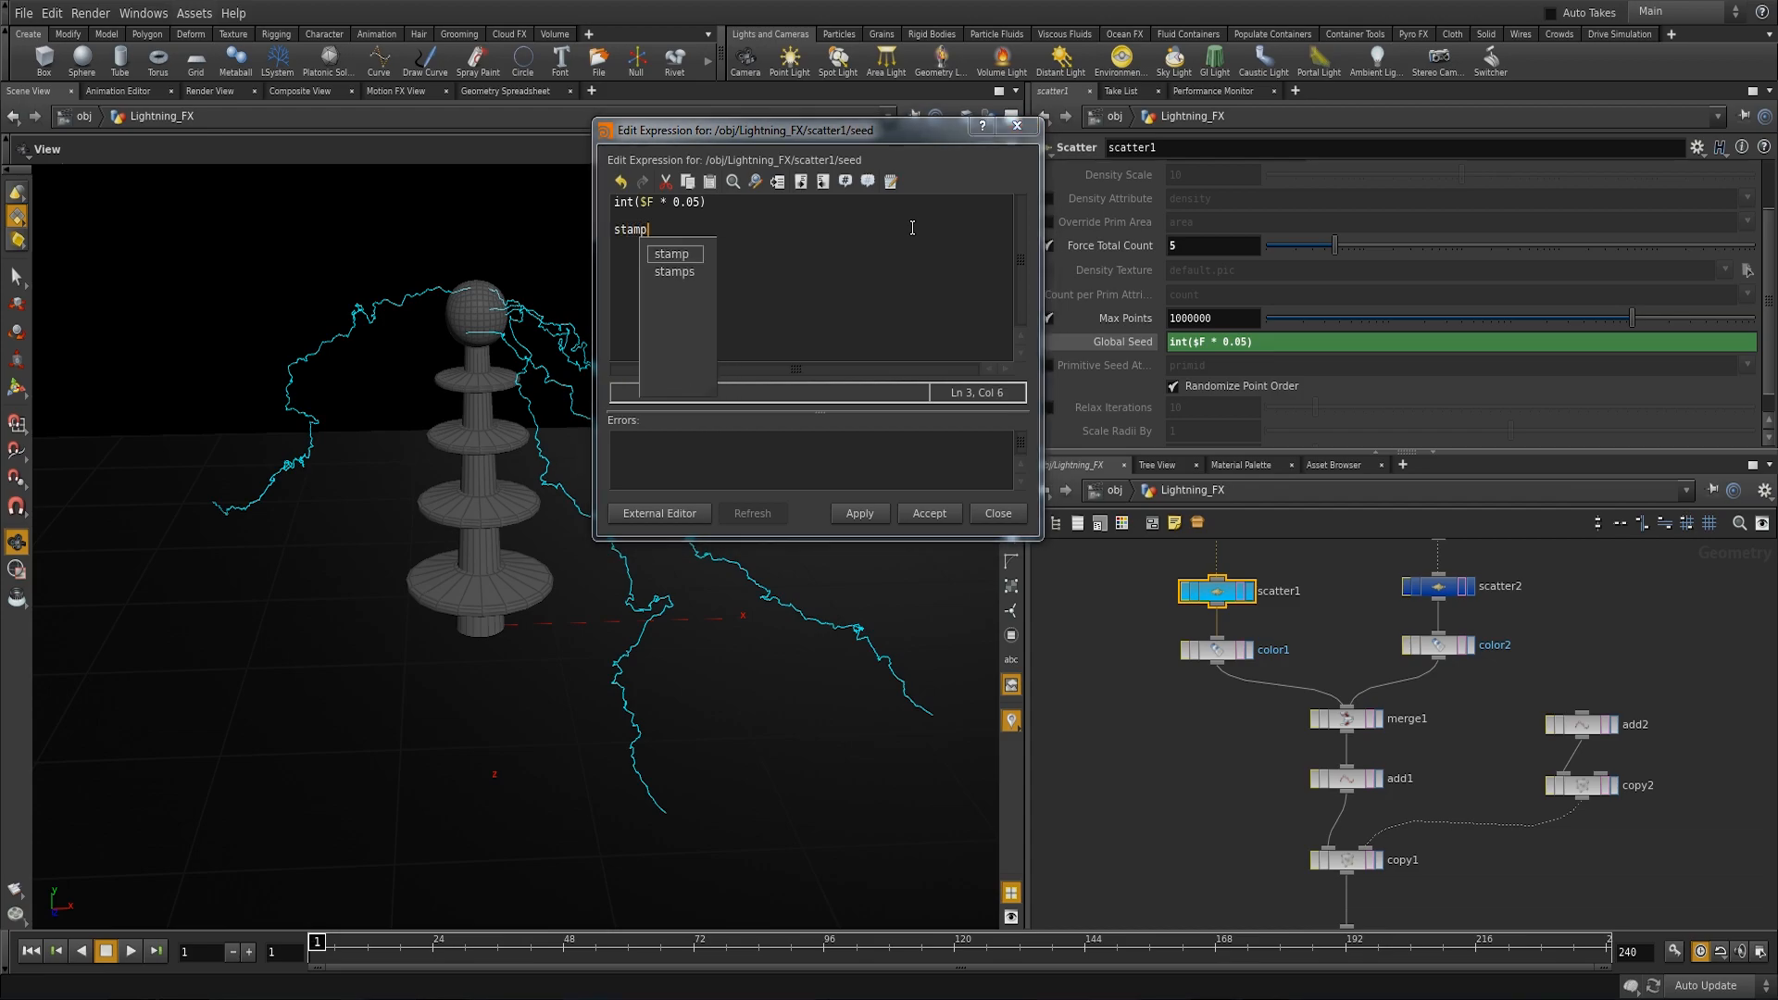
pyautogui.write('(')
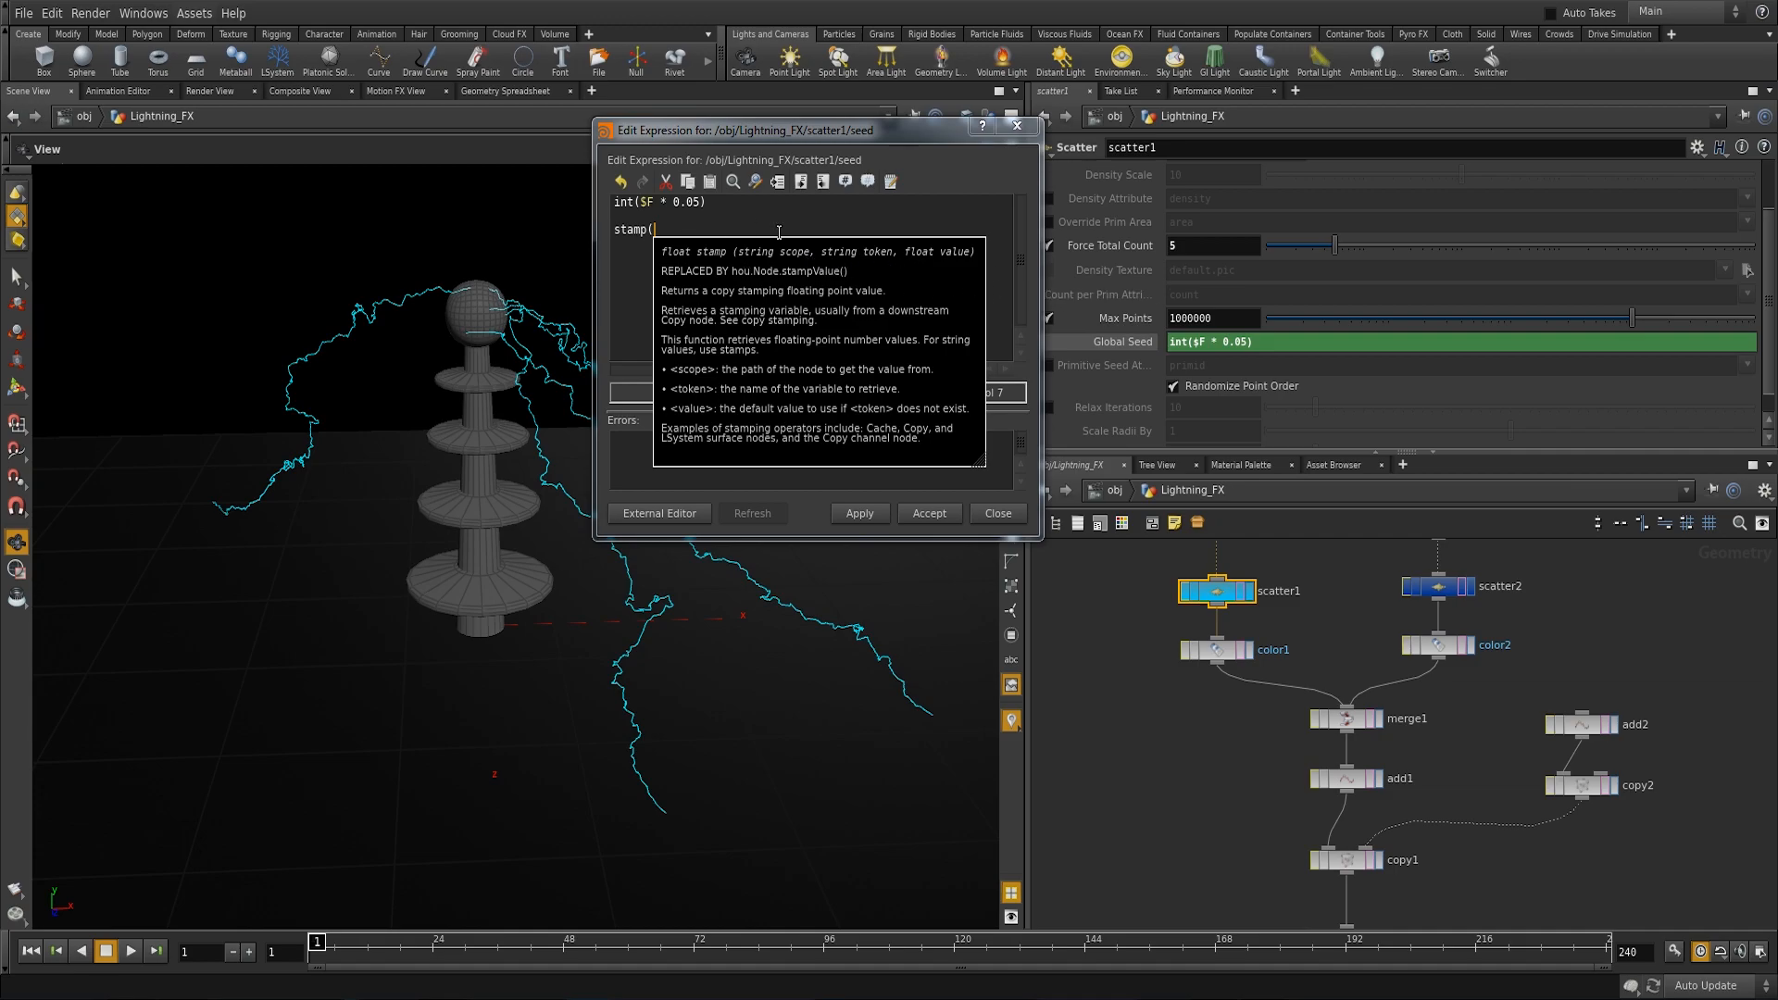
pyautogui.click(703, 224)
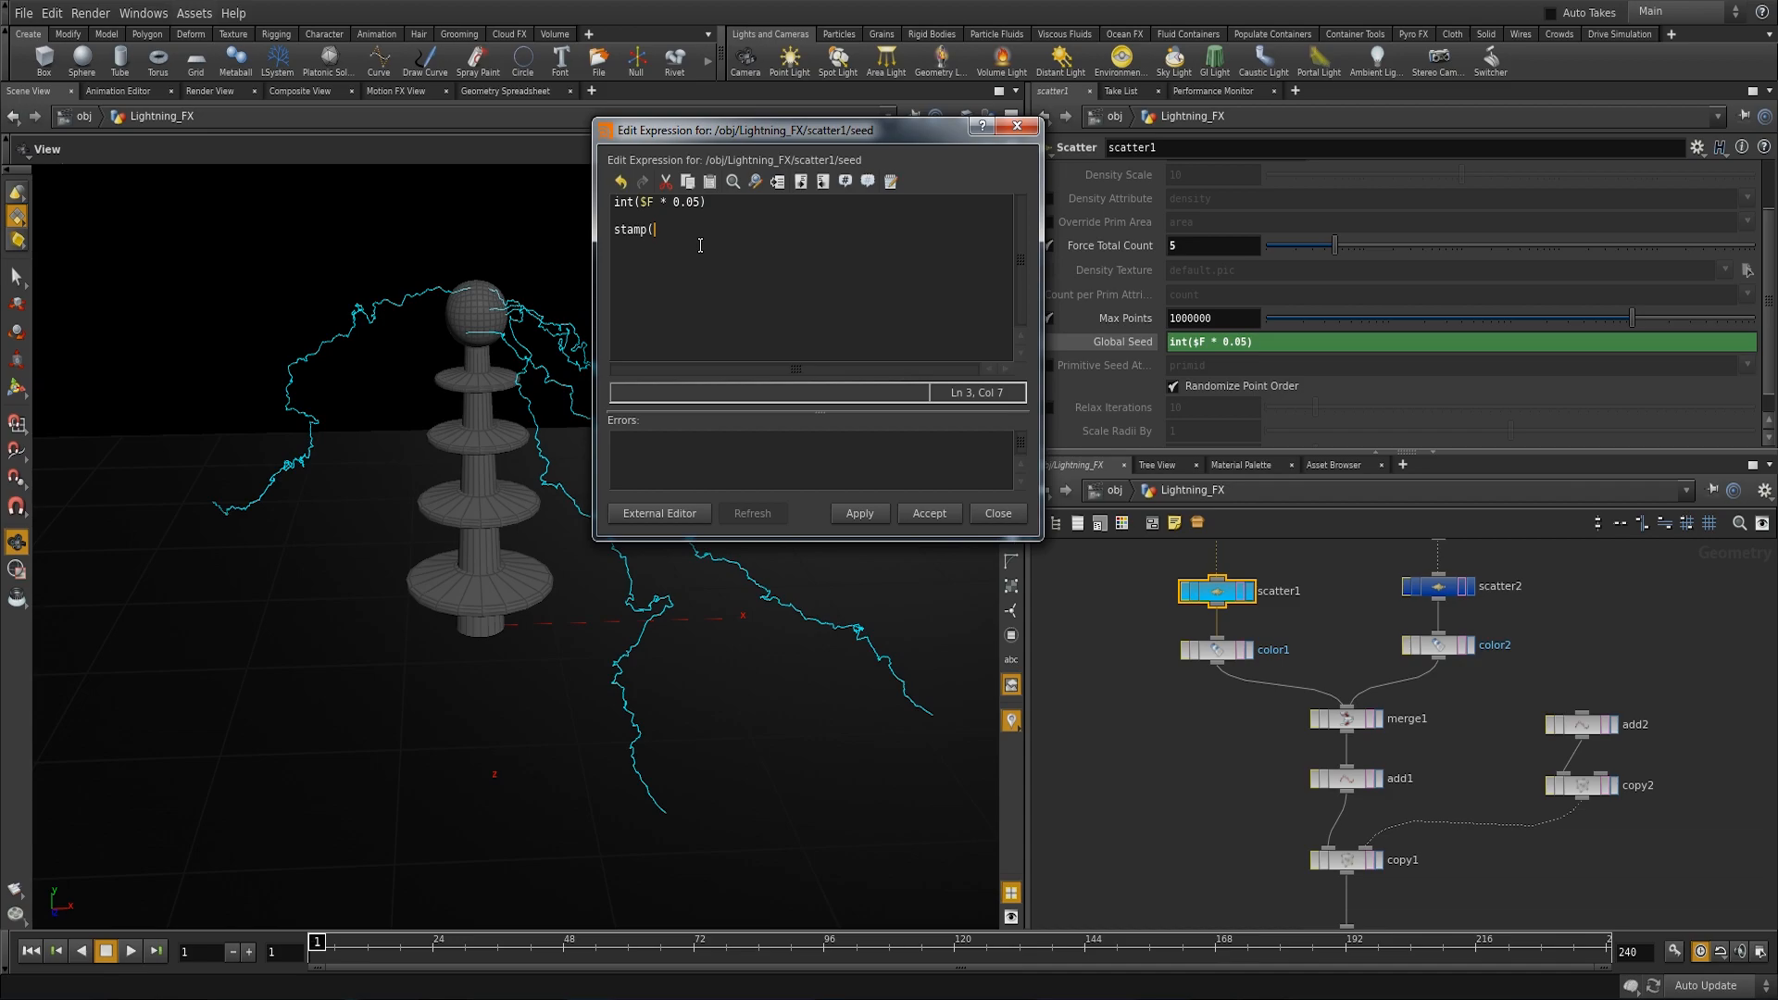
pyautogui.write('"/')
pyautogui.press('Down')
pyautogui.press('Down')
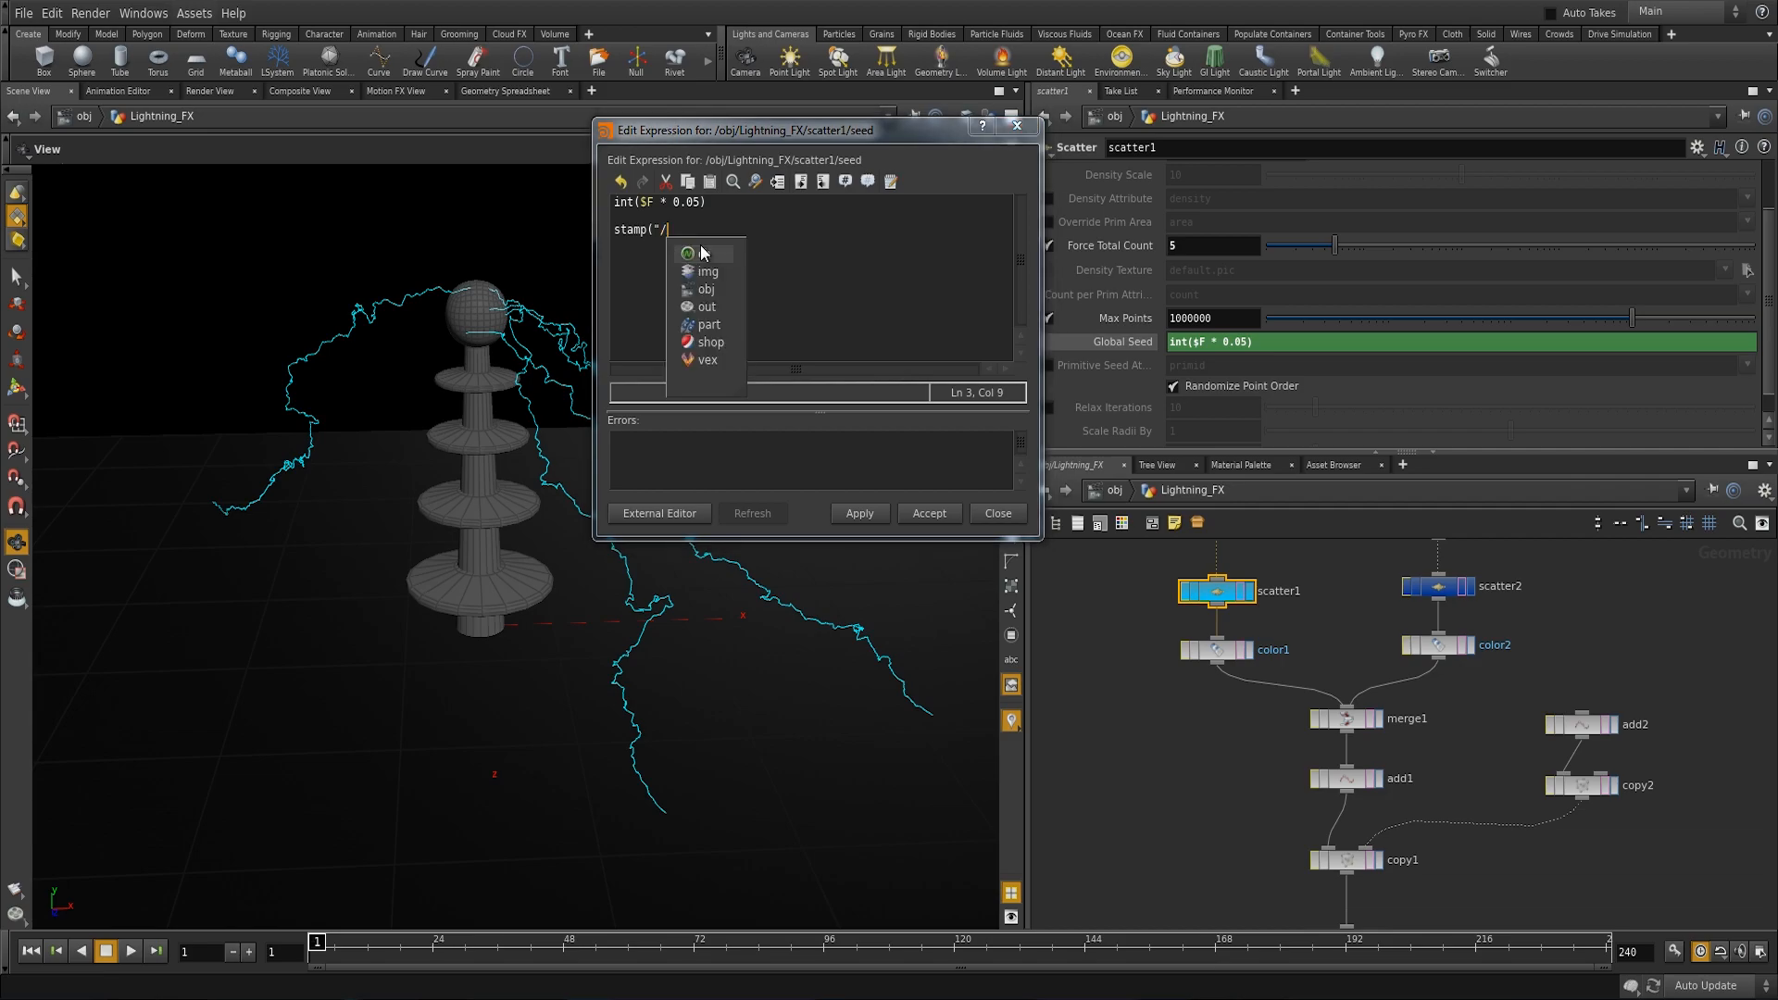
pyautogui.press('Return')
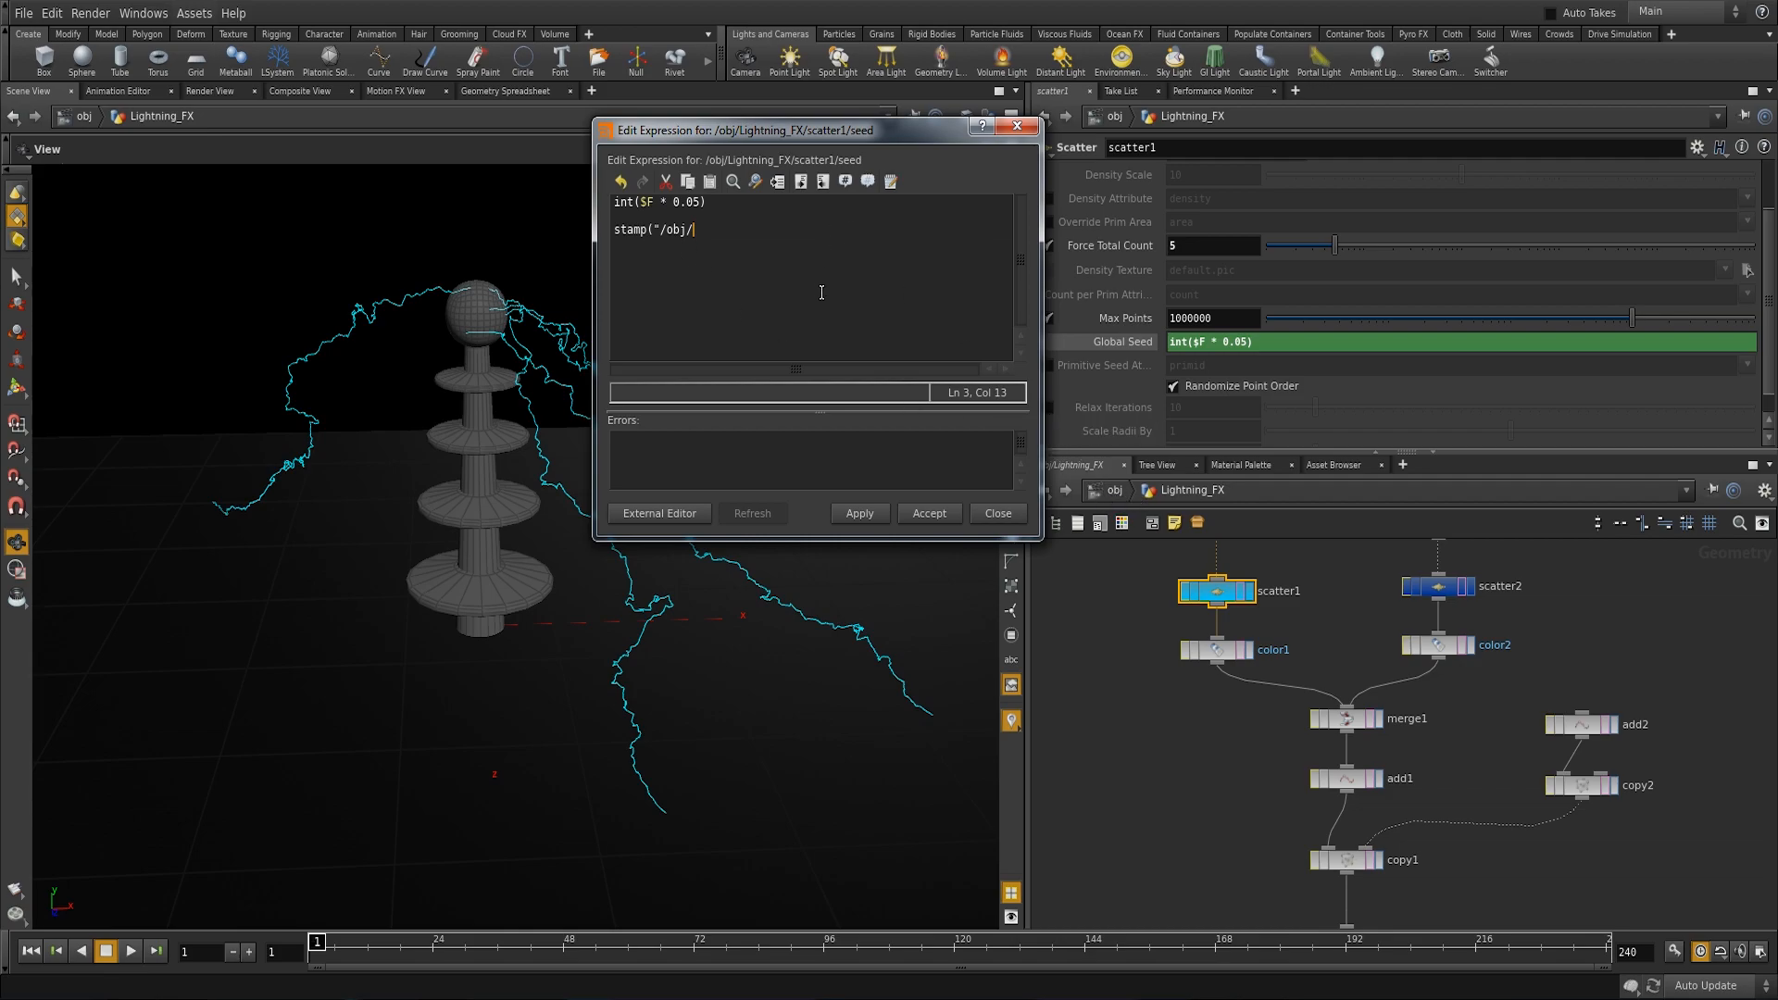
pyautogui.write('Li')
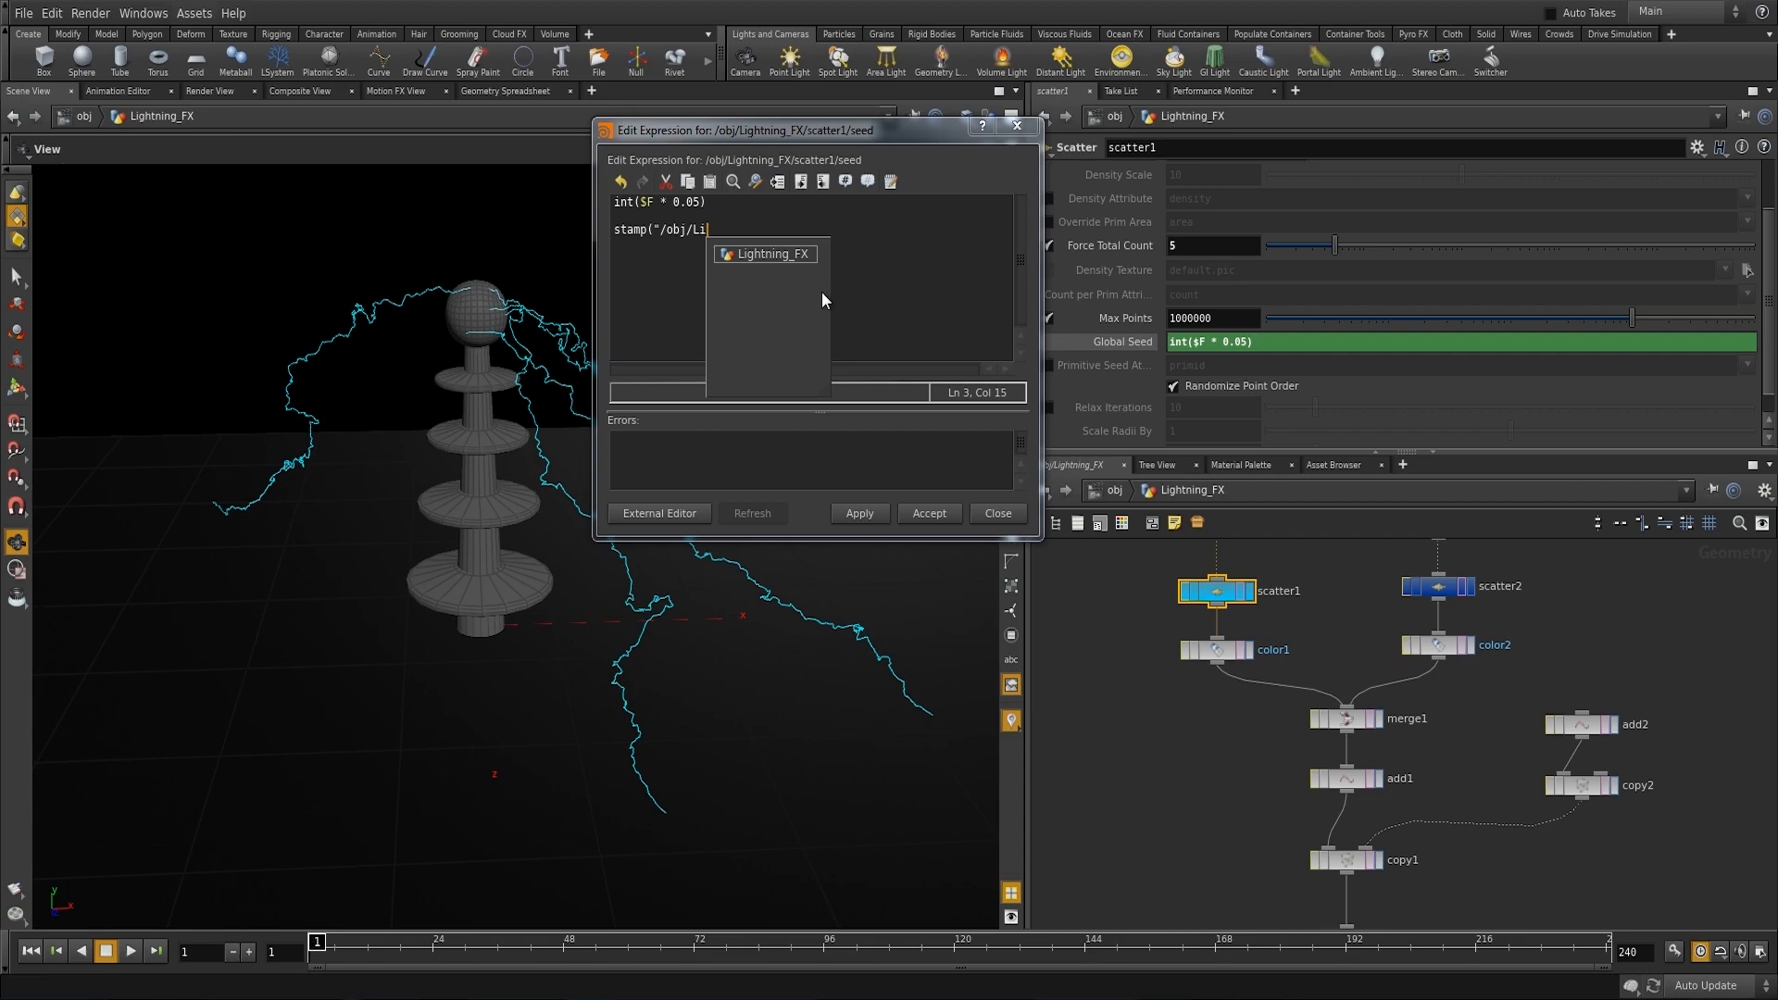
pyautogui.write('ghtning_FX/')
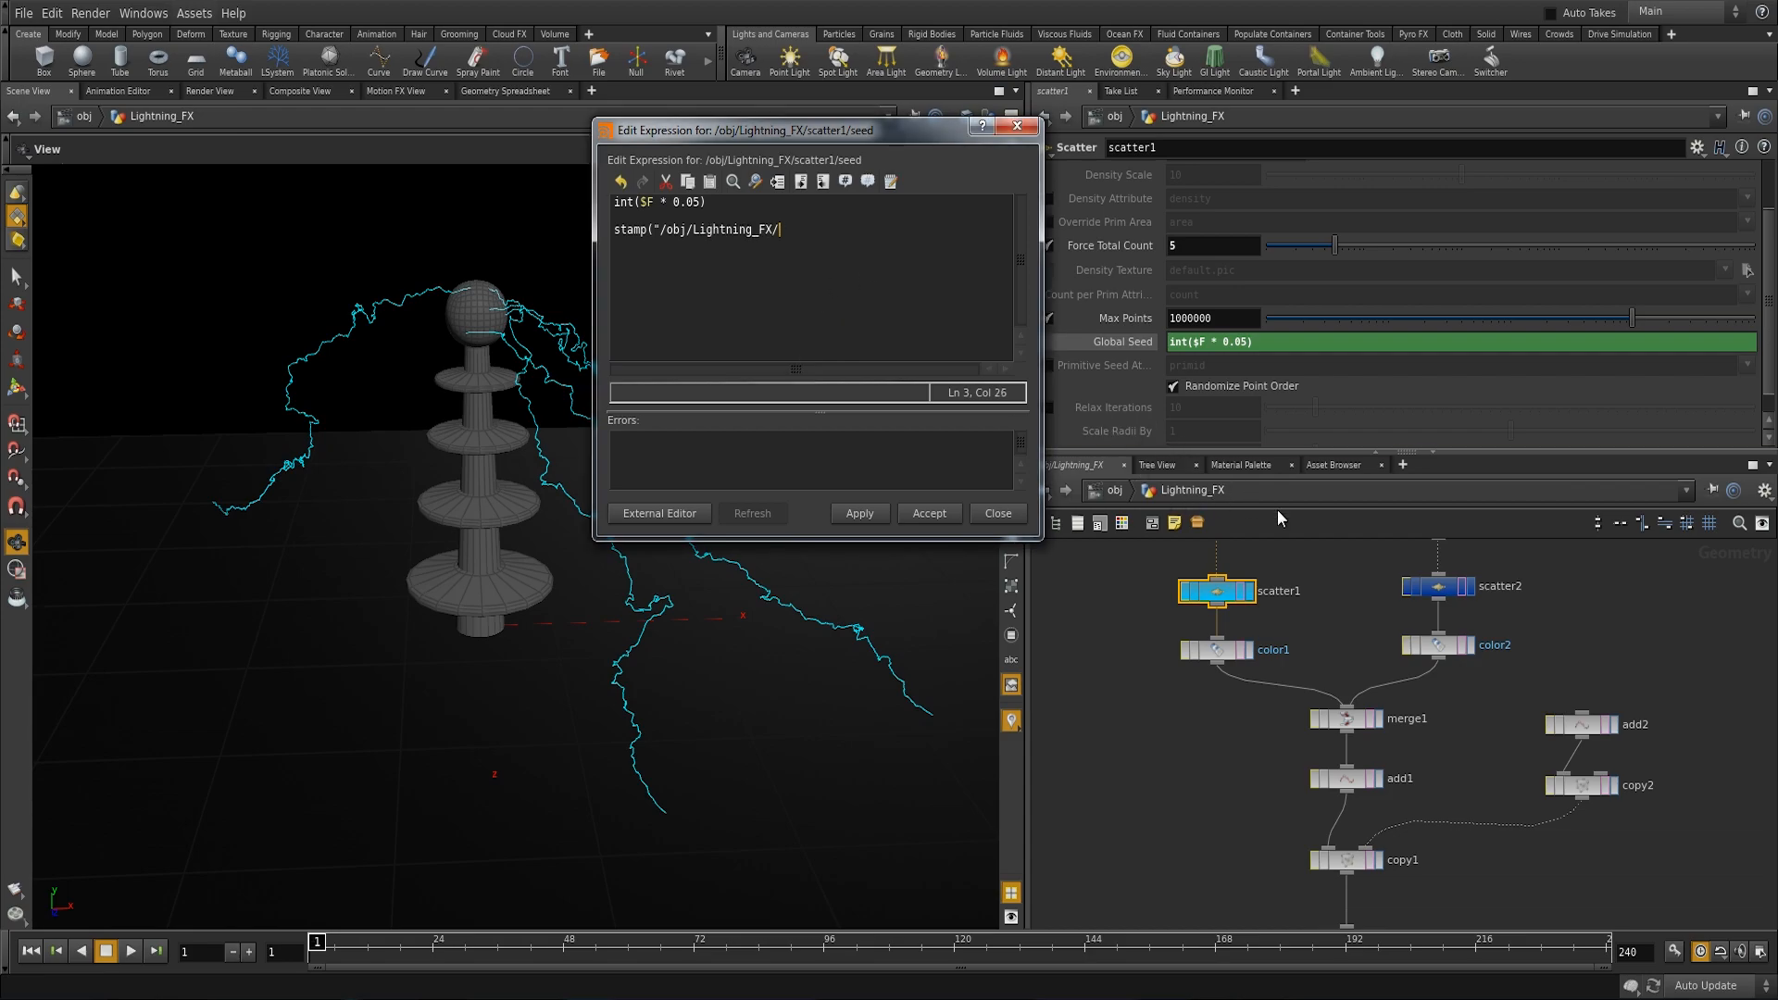
pyautogui.write('cop')
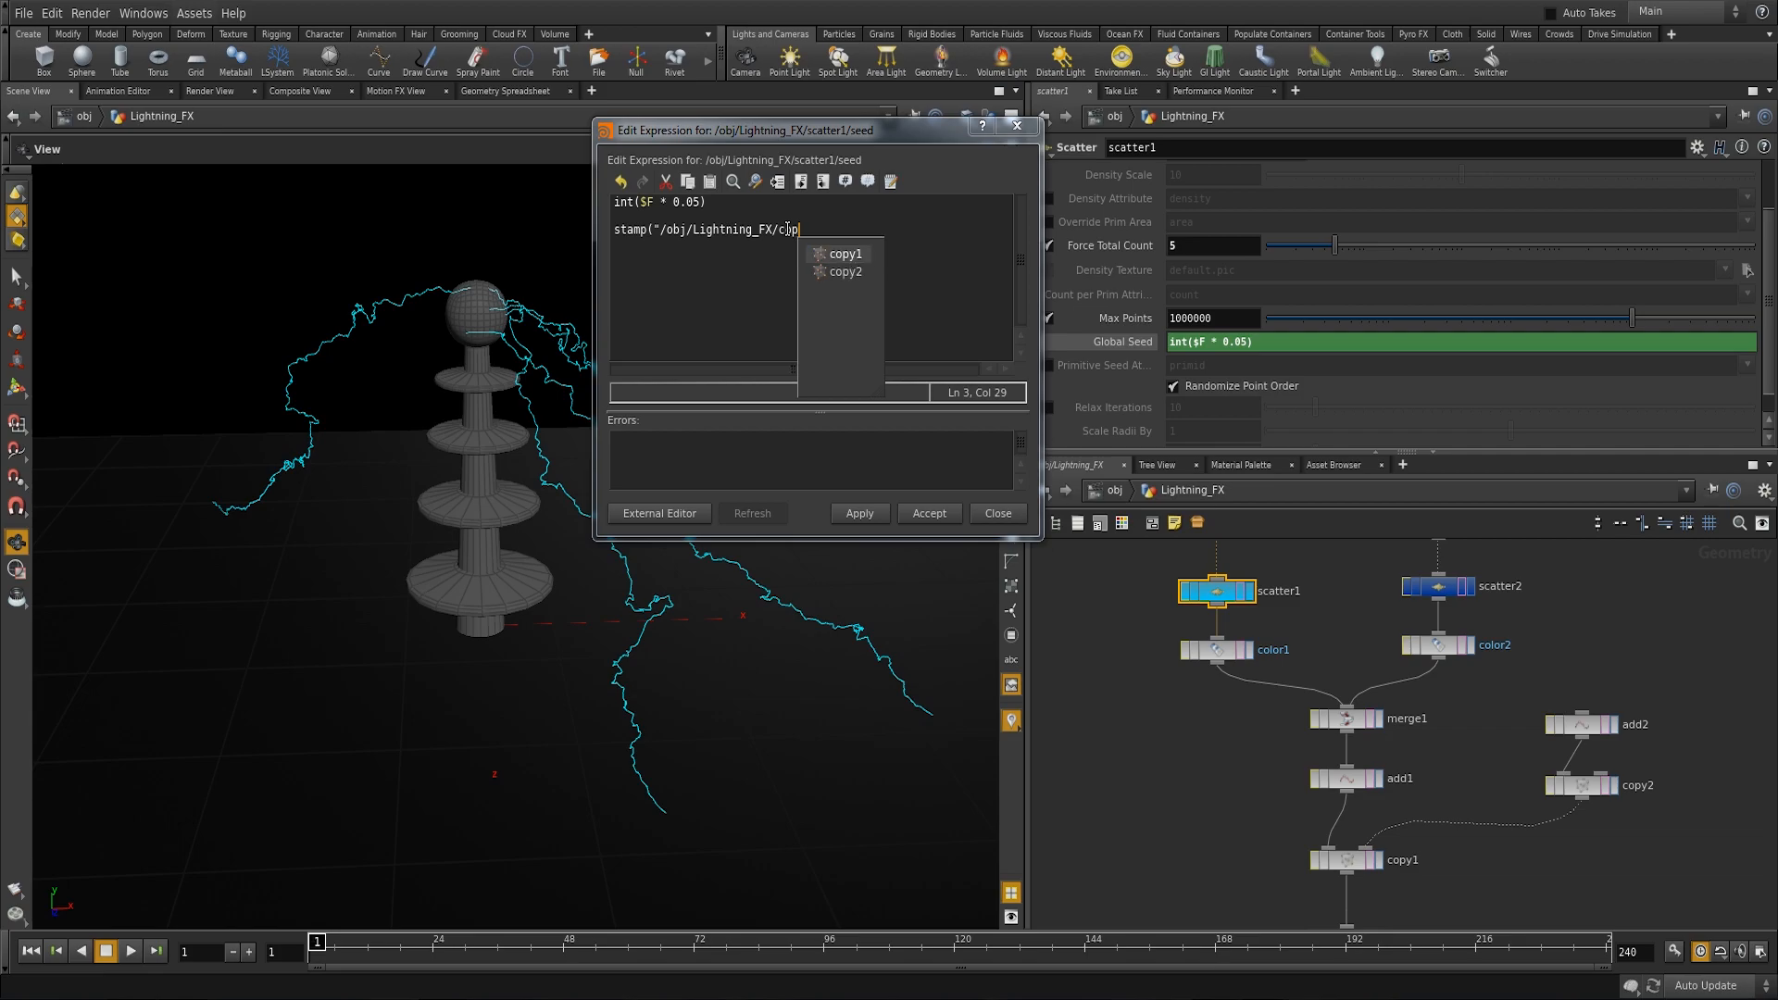
pyautogui.write('y1/')
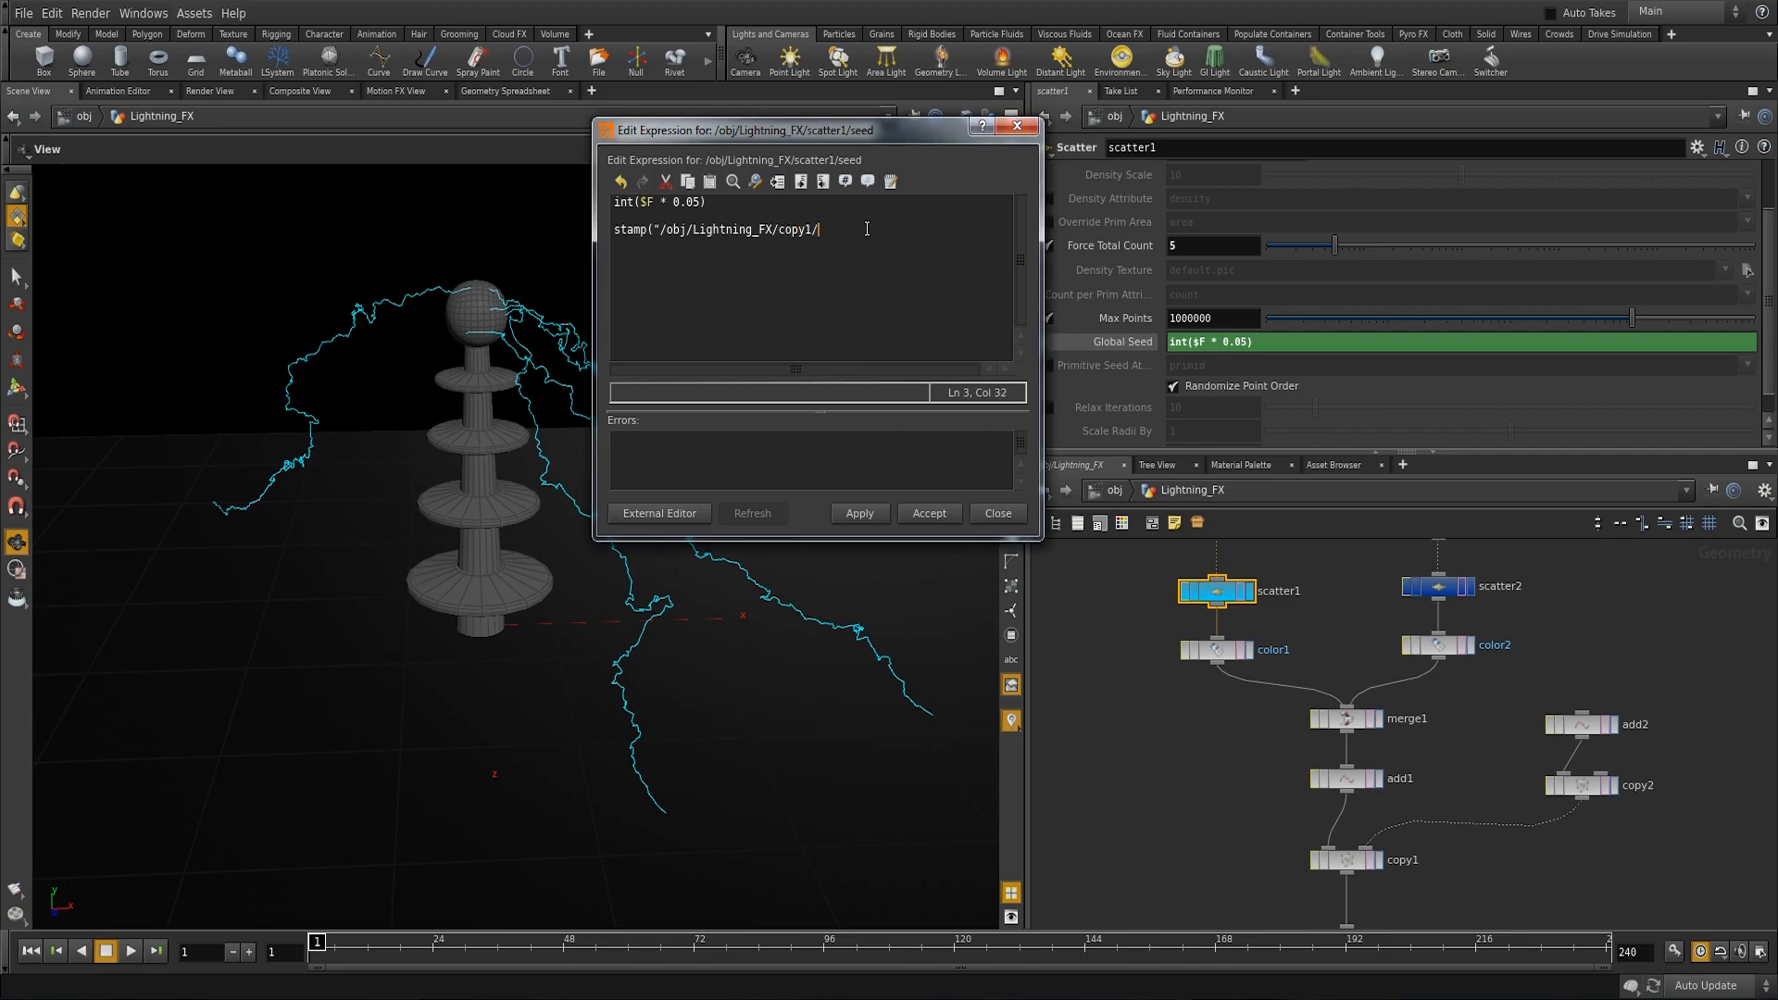
# Step: Remove the copy1/ node name from the stamp path and re-enter it from the completion suggestions
pyautogui.press('BackSpace')
pyautogui.press('BackSpace')
pyautogui.press('BackSpace')
pyautogui.press('BackSpace')
pyautogui.press('BackSpace')
pyautogui.press('BackSpace')
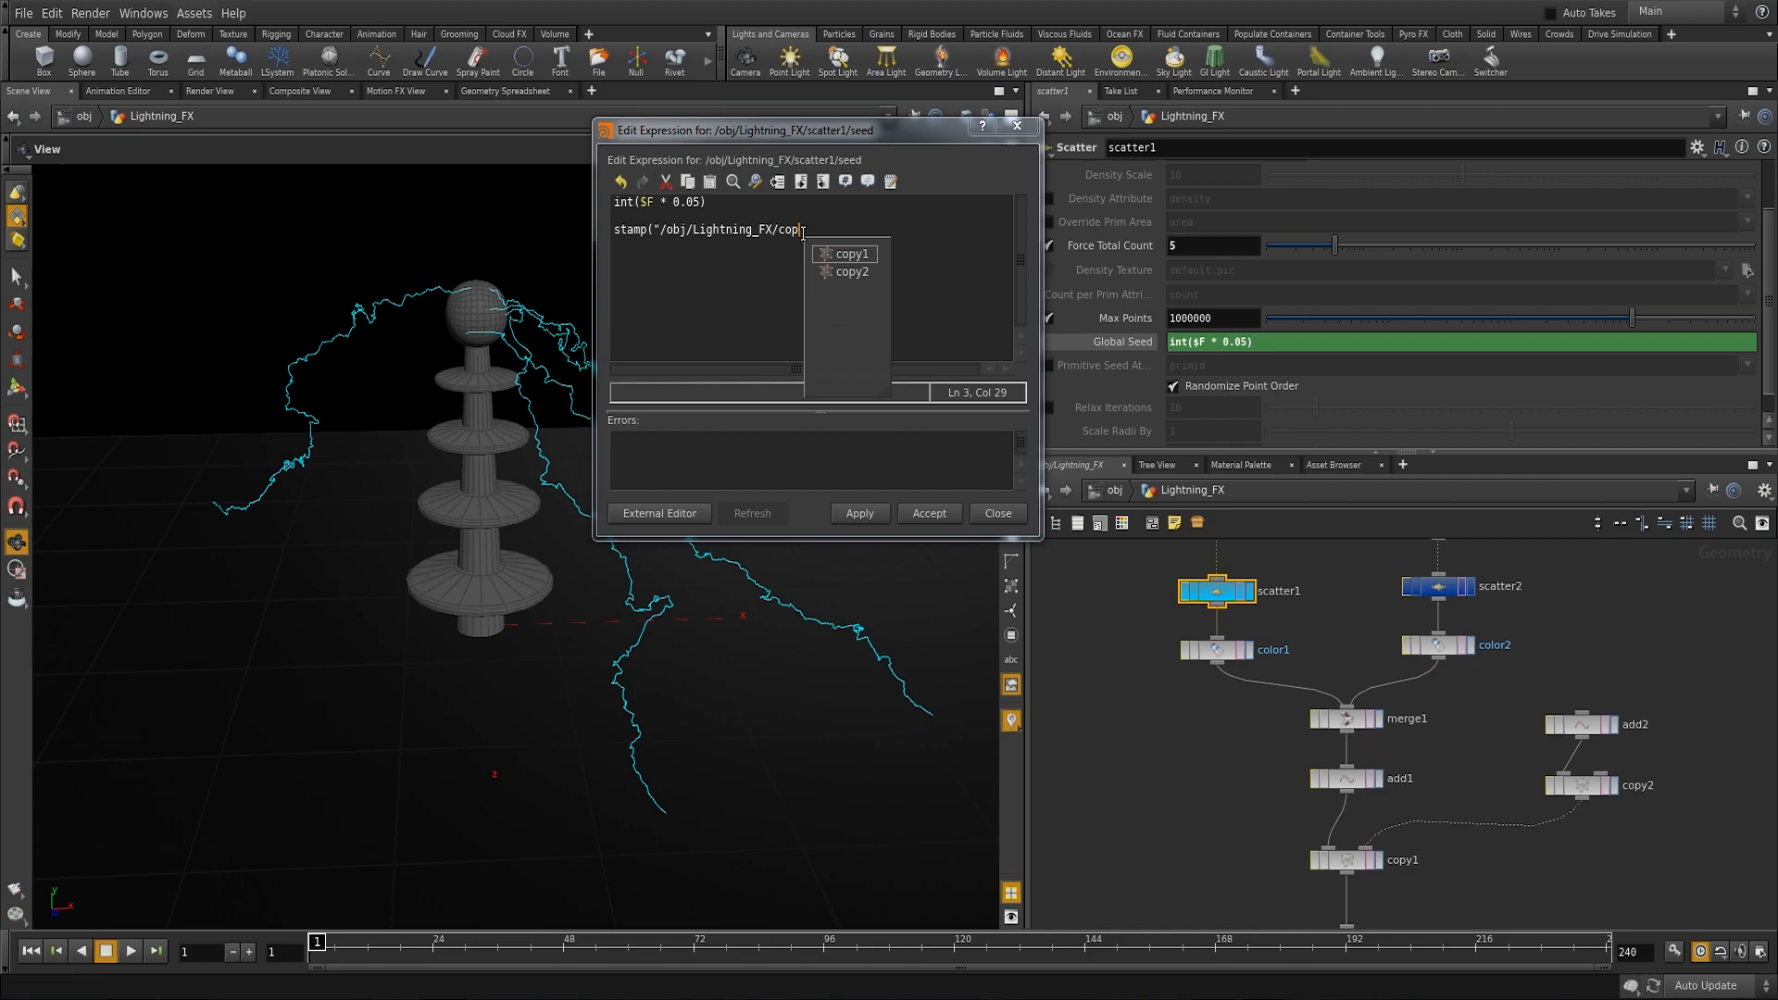
pyautogui.write('cop')
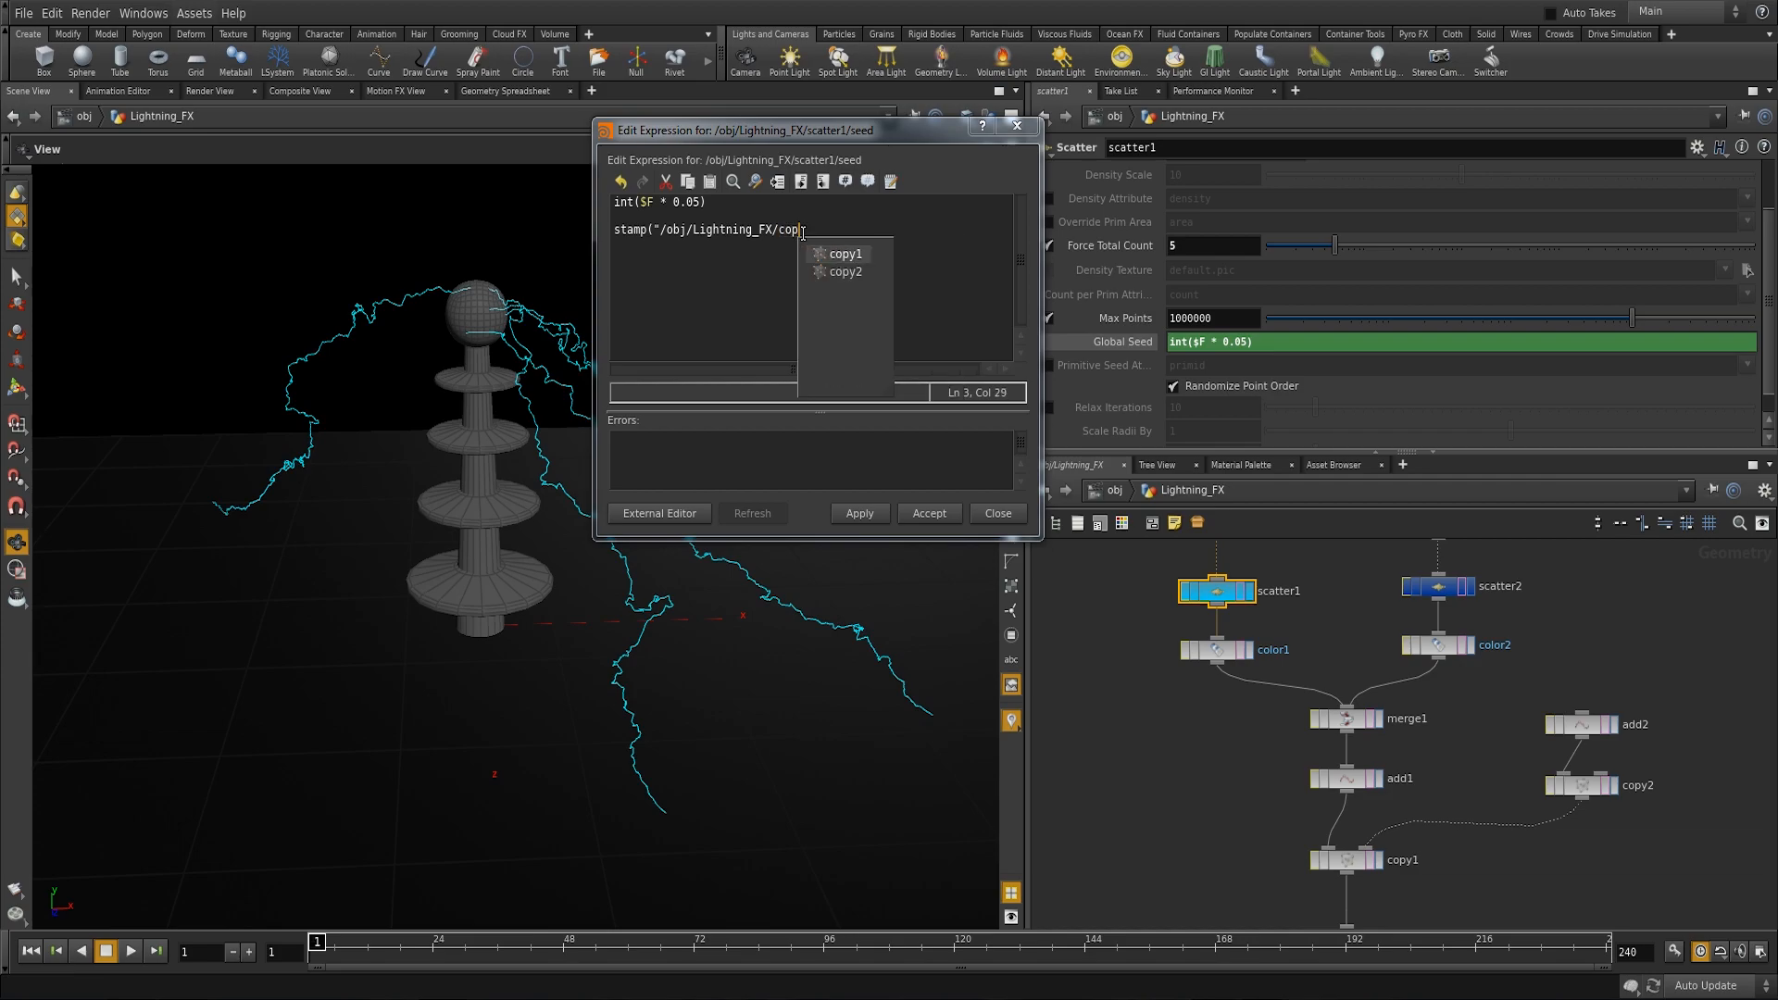
pyautogui.press('Return')
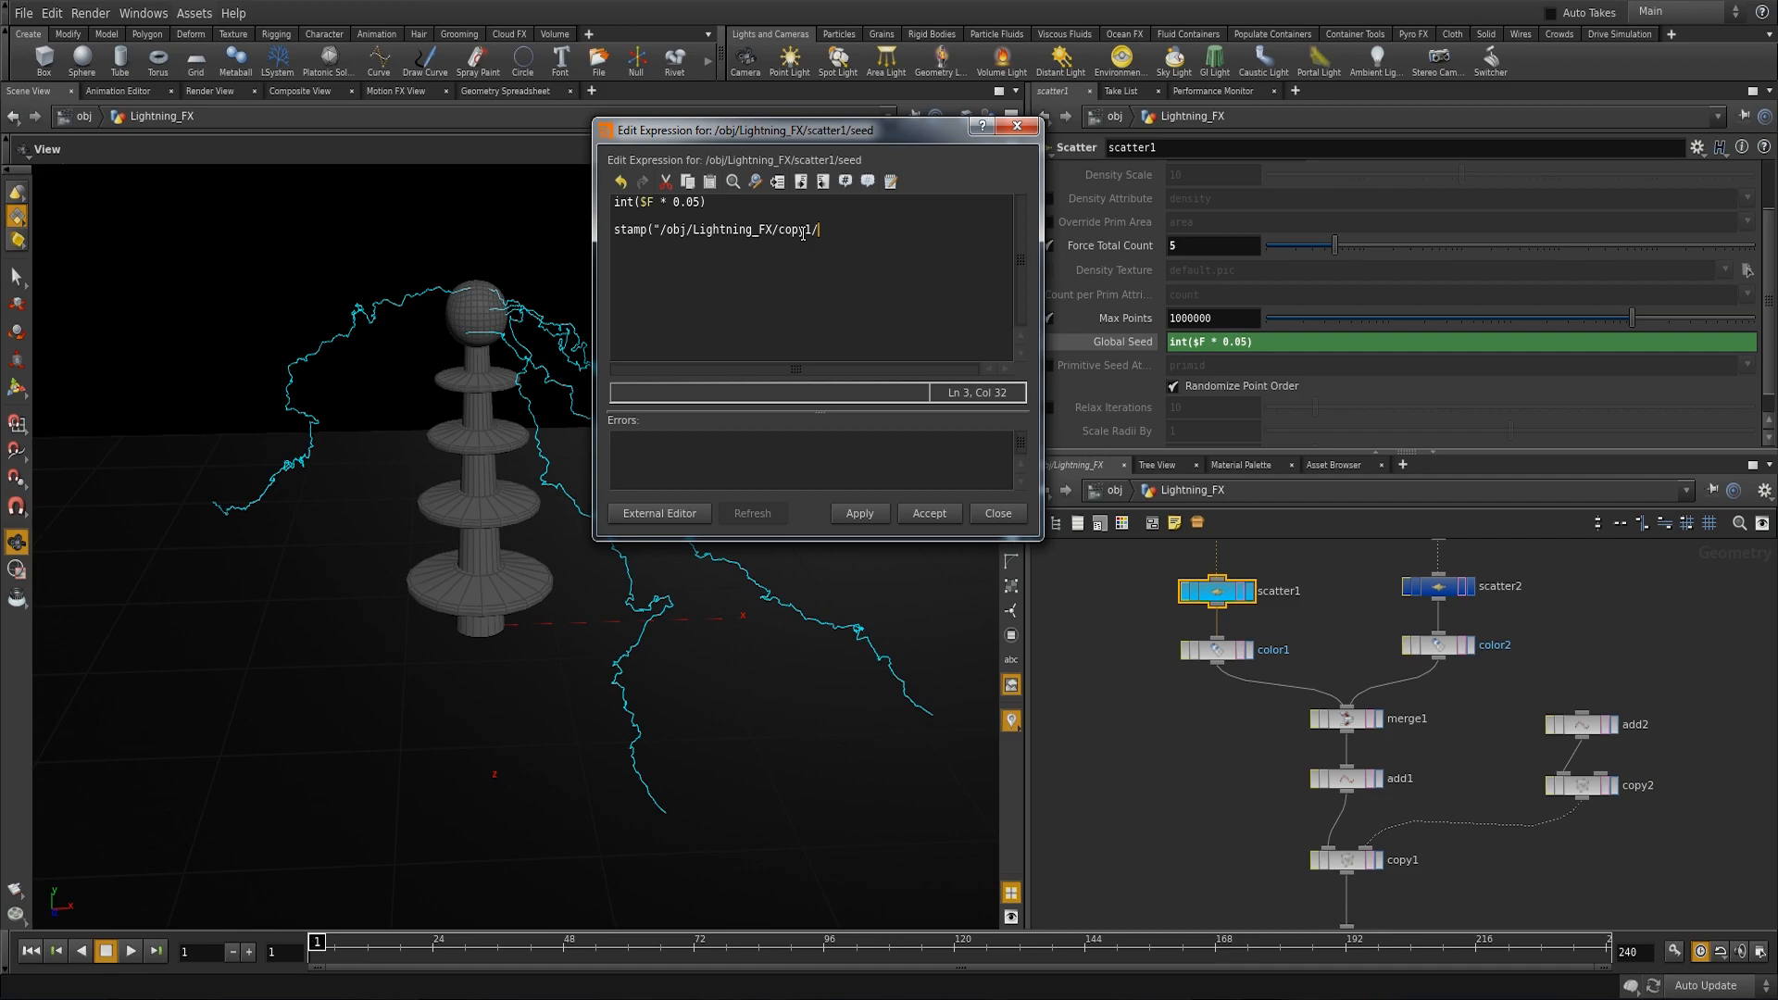
# Step: Complete the call as stamp("/obj/Lightning_FX/copy1/",randspawn,0) and copy the whole line
pyautogui.write('"')
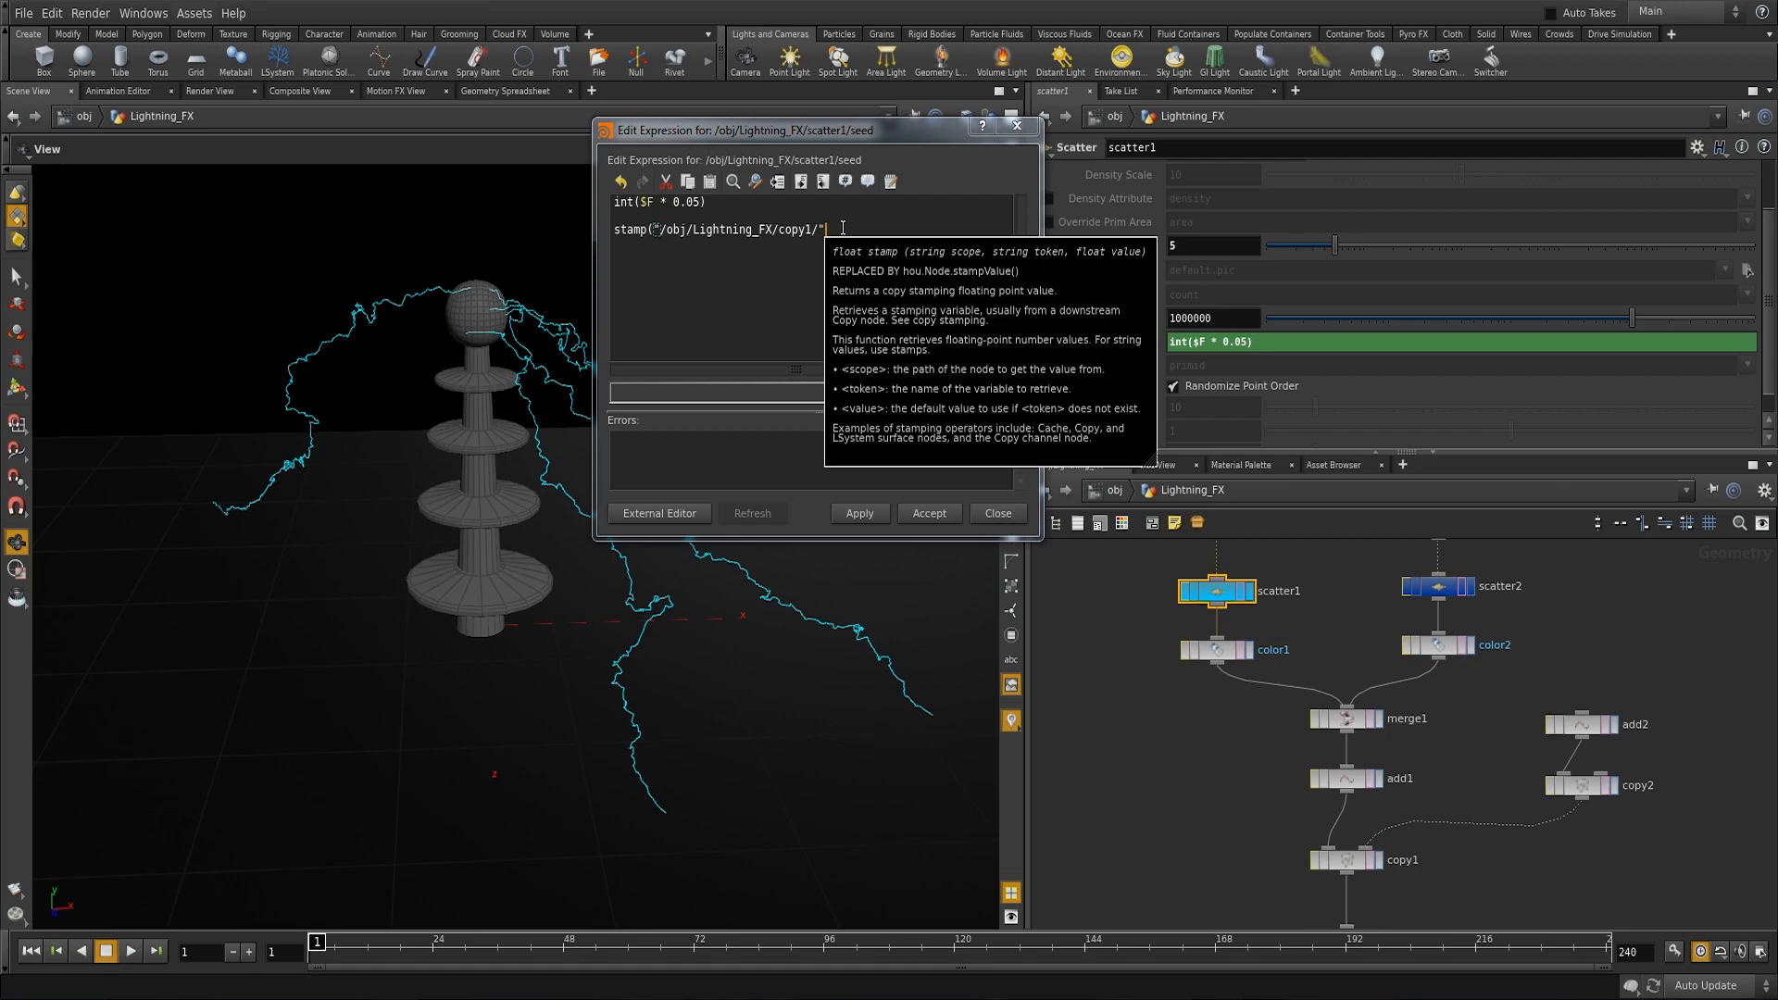
pyautogui.write(',randspawn,')
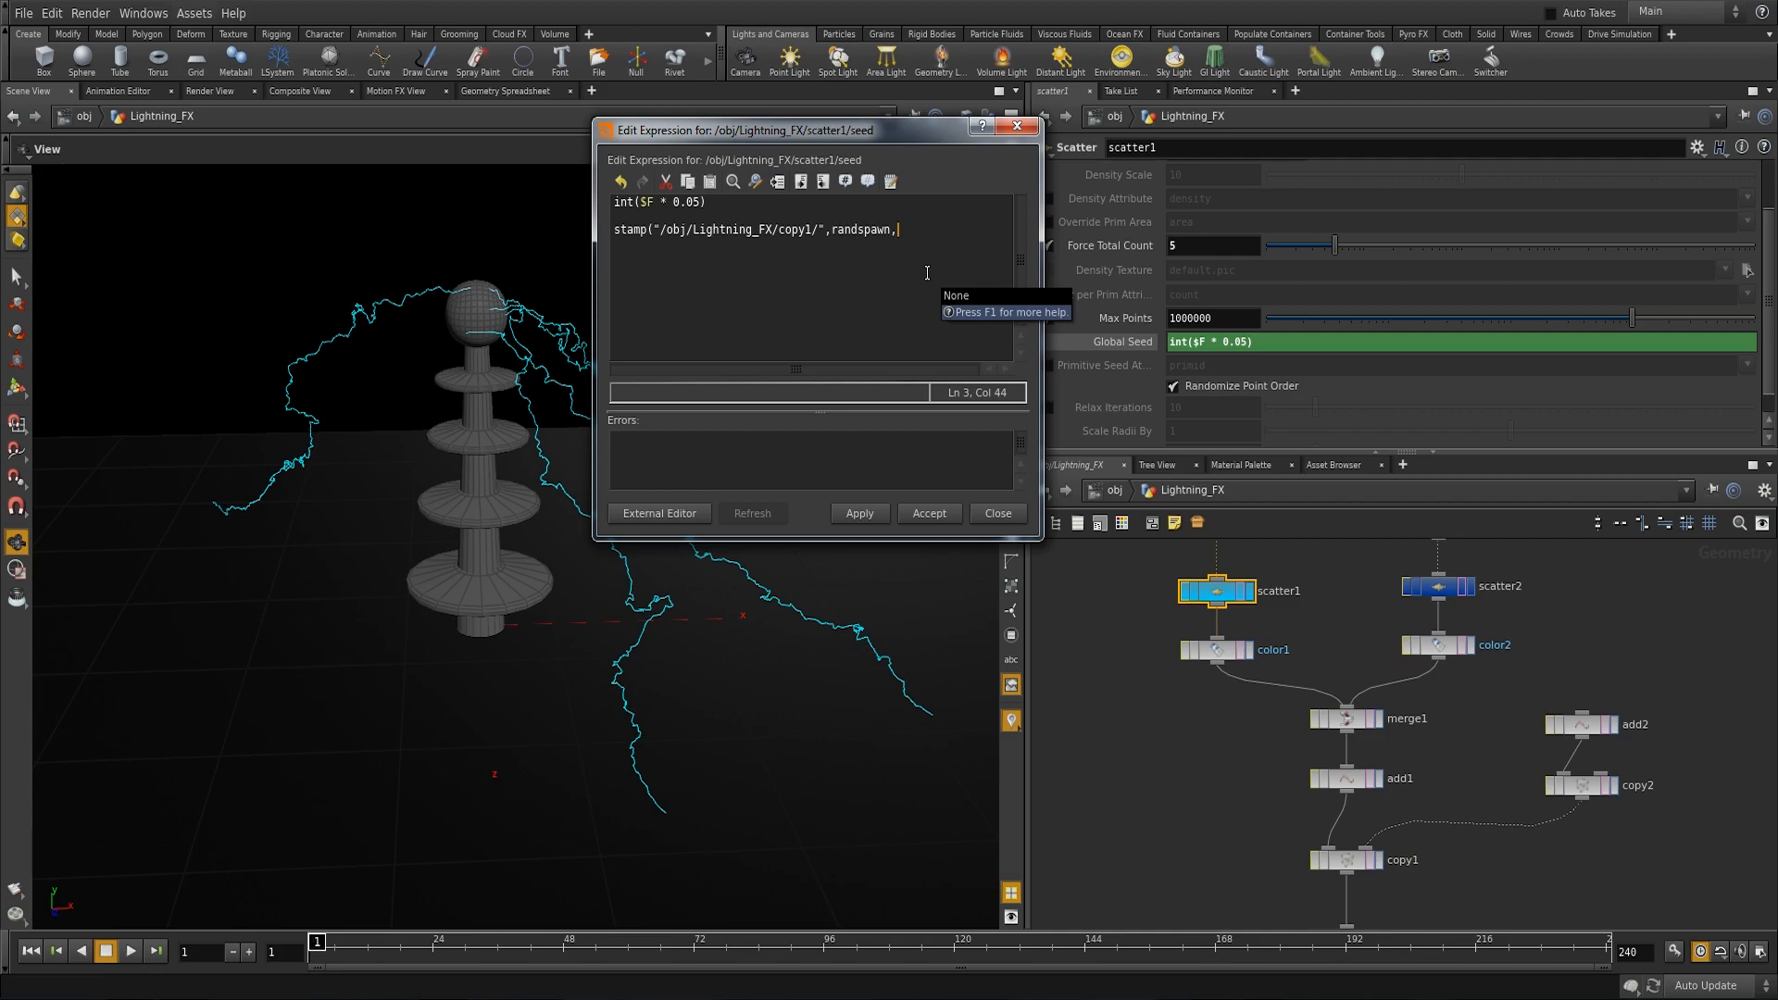
pyautogui.write('0)')
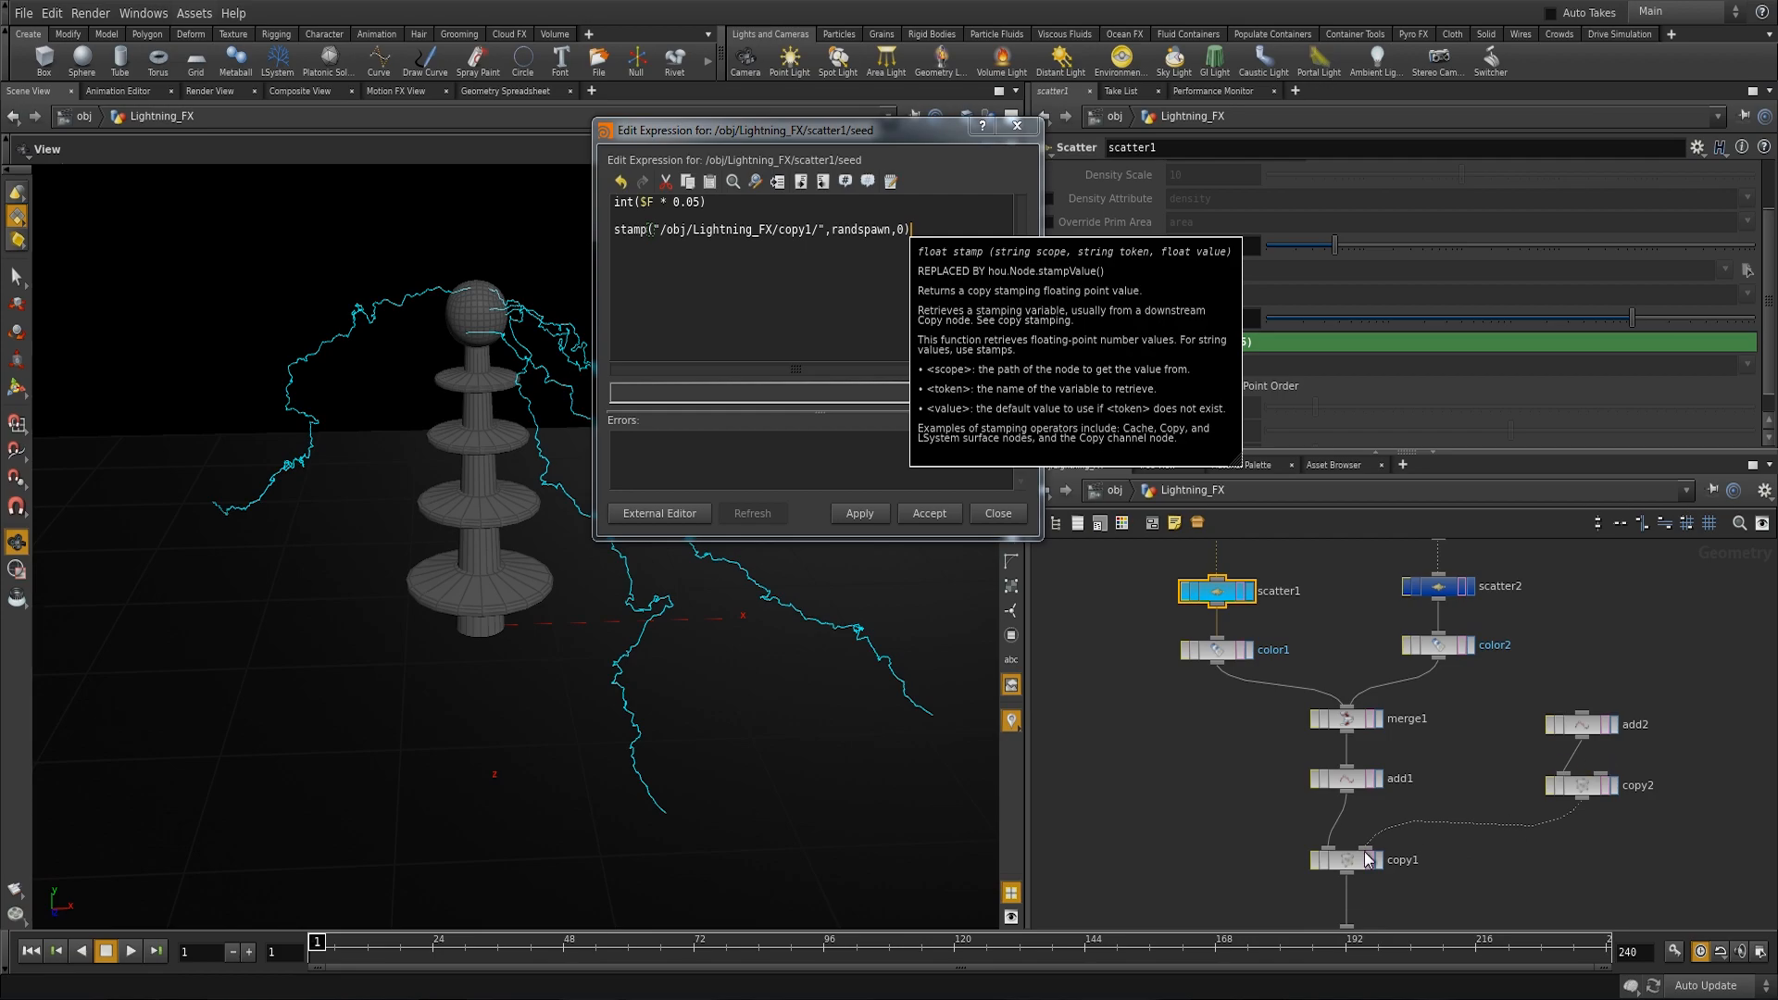
pyautogui.moveTo(911, 230); pyautogui.dragTo(612, 235)
pyautogui.hotkey('ctrl', 'c')
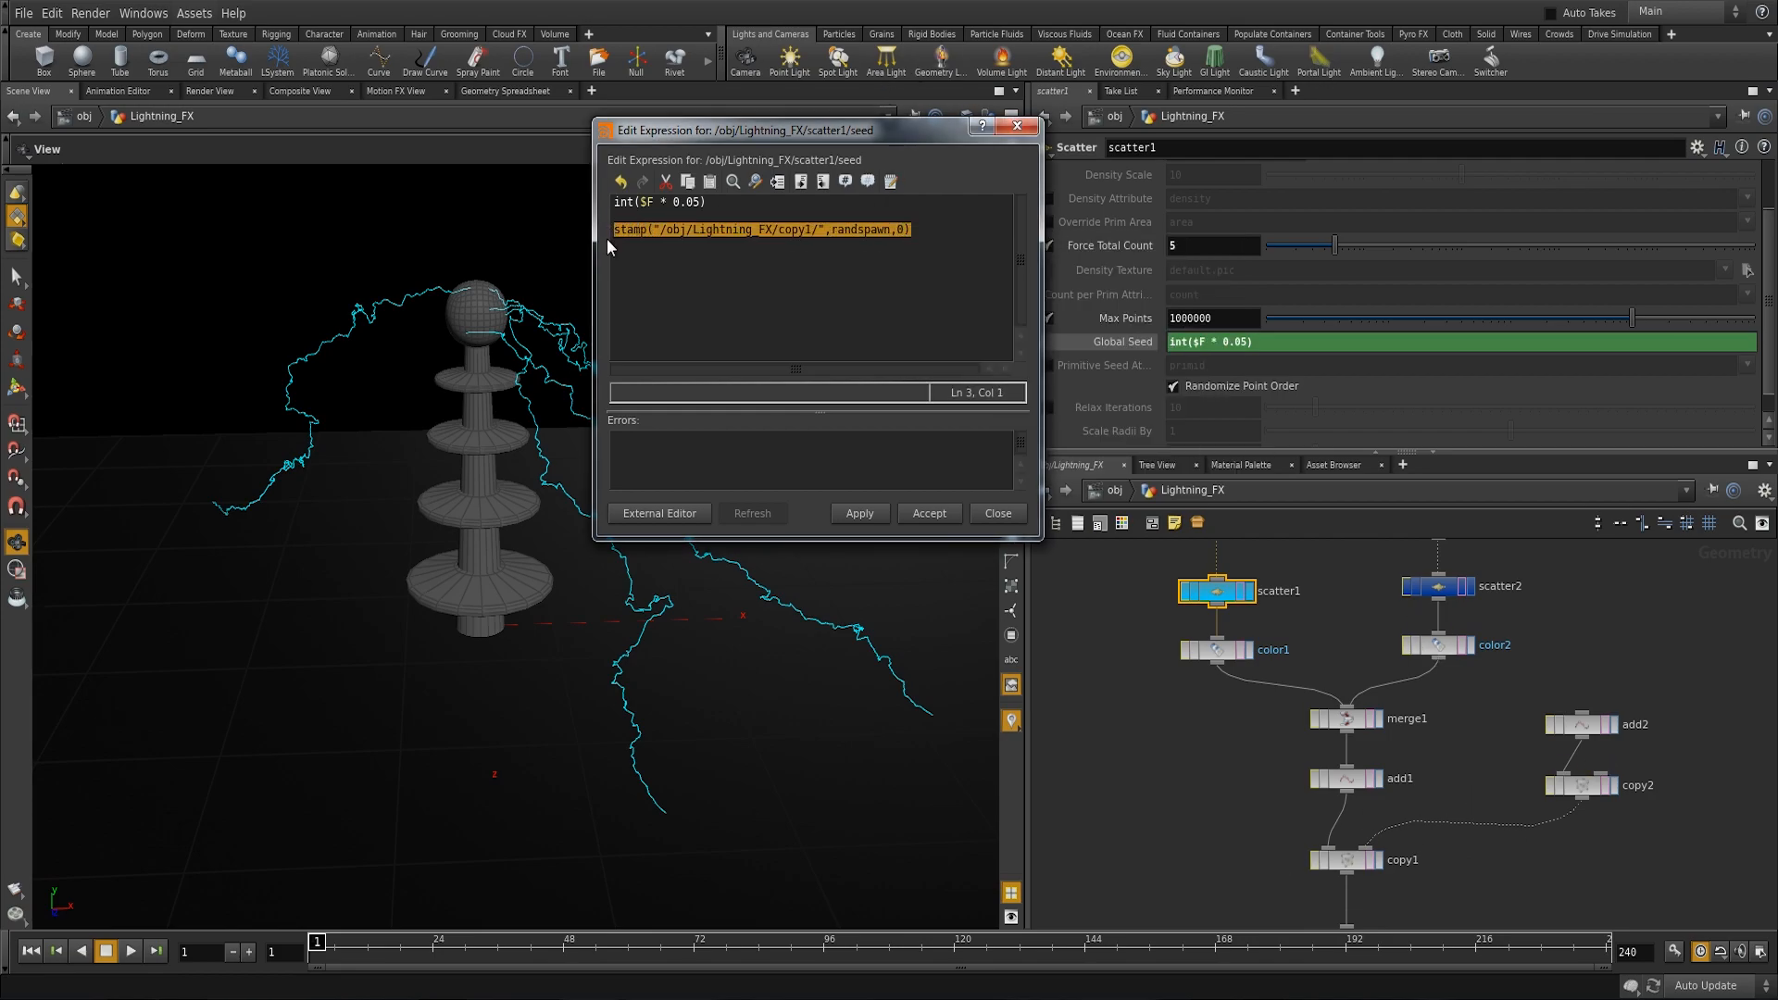
# Step: Replace 0.05 in scatter1's Global Seed with stamp("/obj/Lightning_FX/copy1/",randspawn,0), apply the expression and put the editor out of the way
pyautogui.press('Delete')
pyautogui.moveTo(672, 204)
pyautogui.mouseDown()
pyautogui.moveTo(1009, 205)
pyautogui.moveTo(703, 206)
pyautogui.mouseUp()
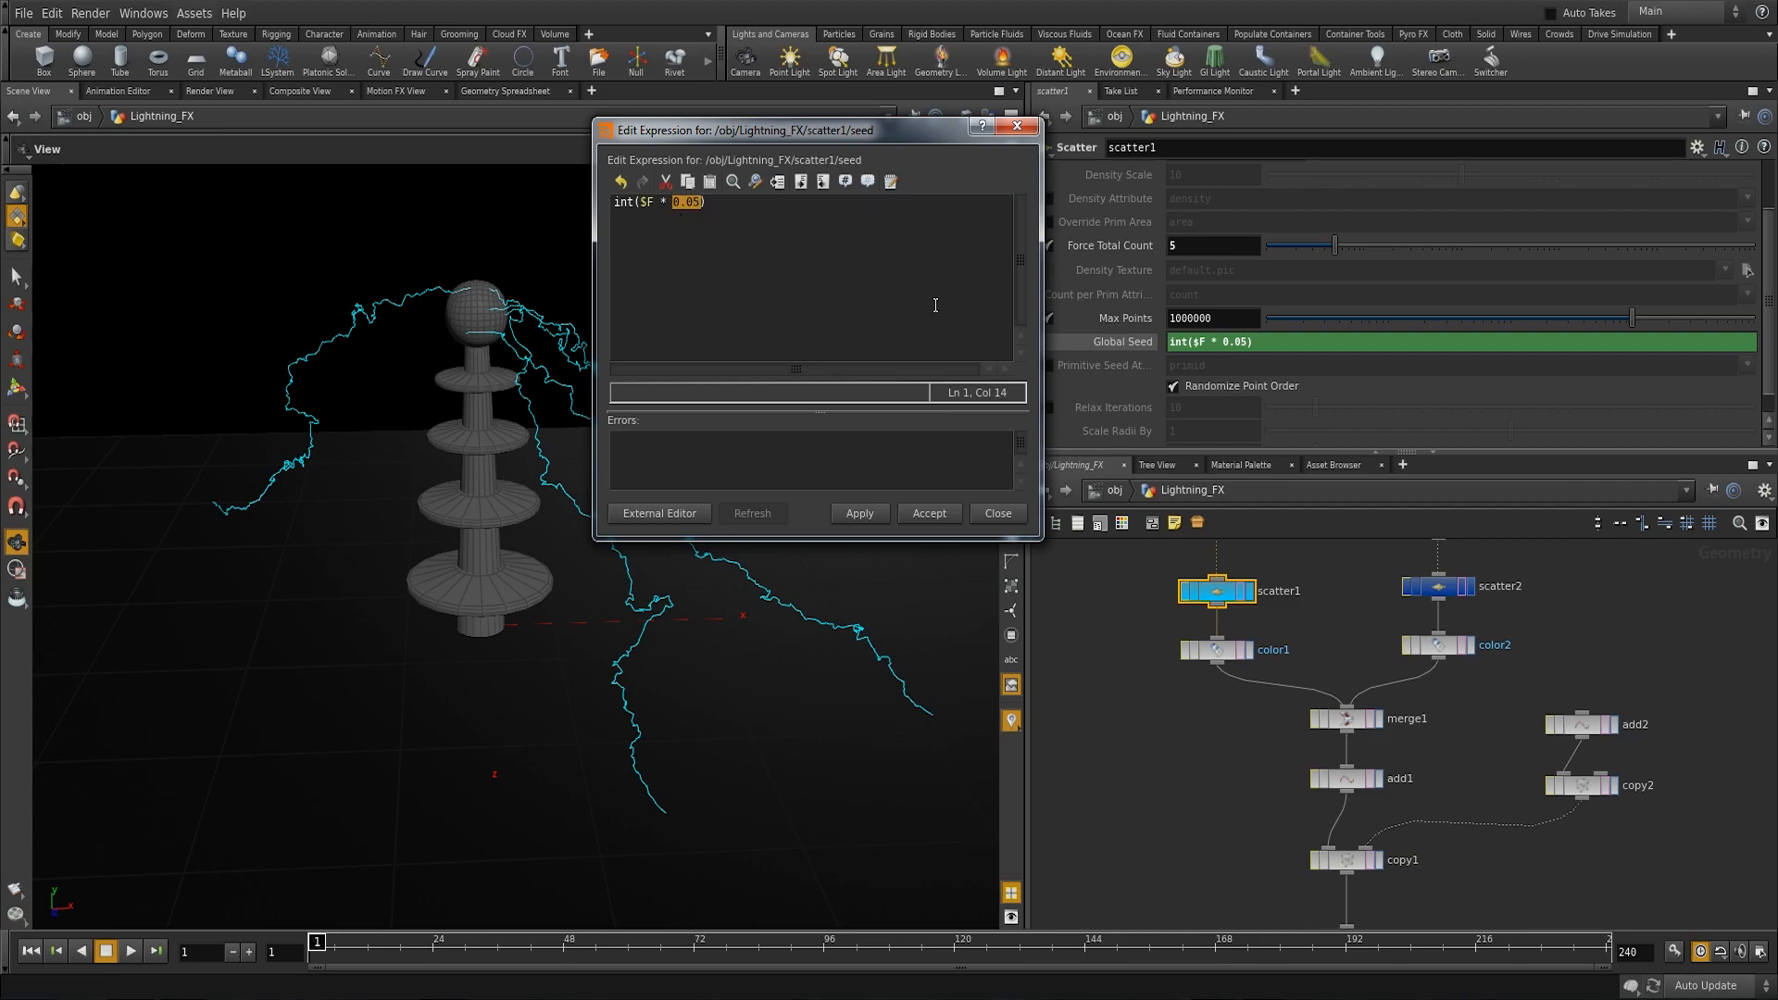
pyautogui.hotkey('ctrl', 'v')
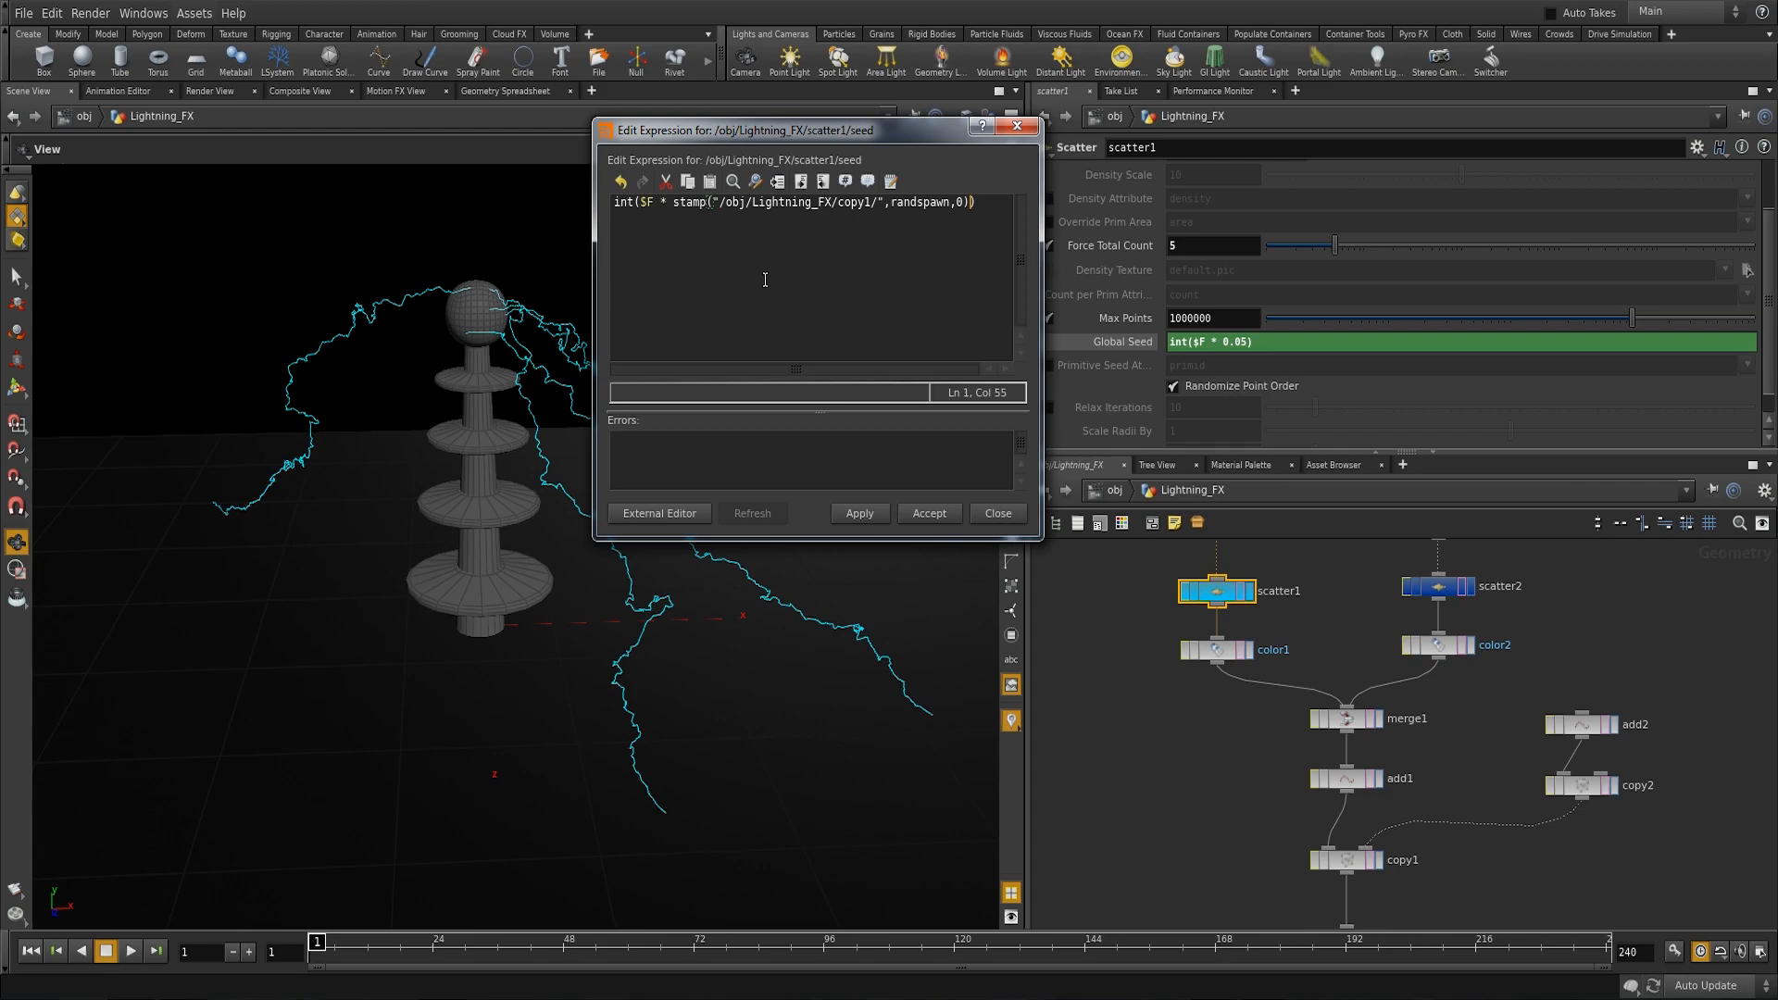
pyautogui.click(855, 512)
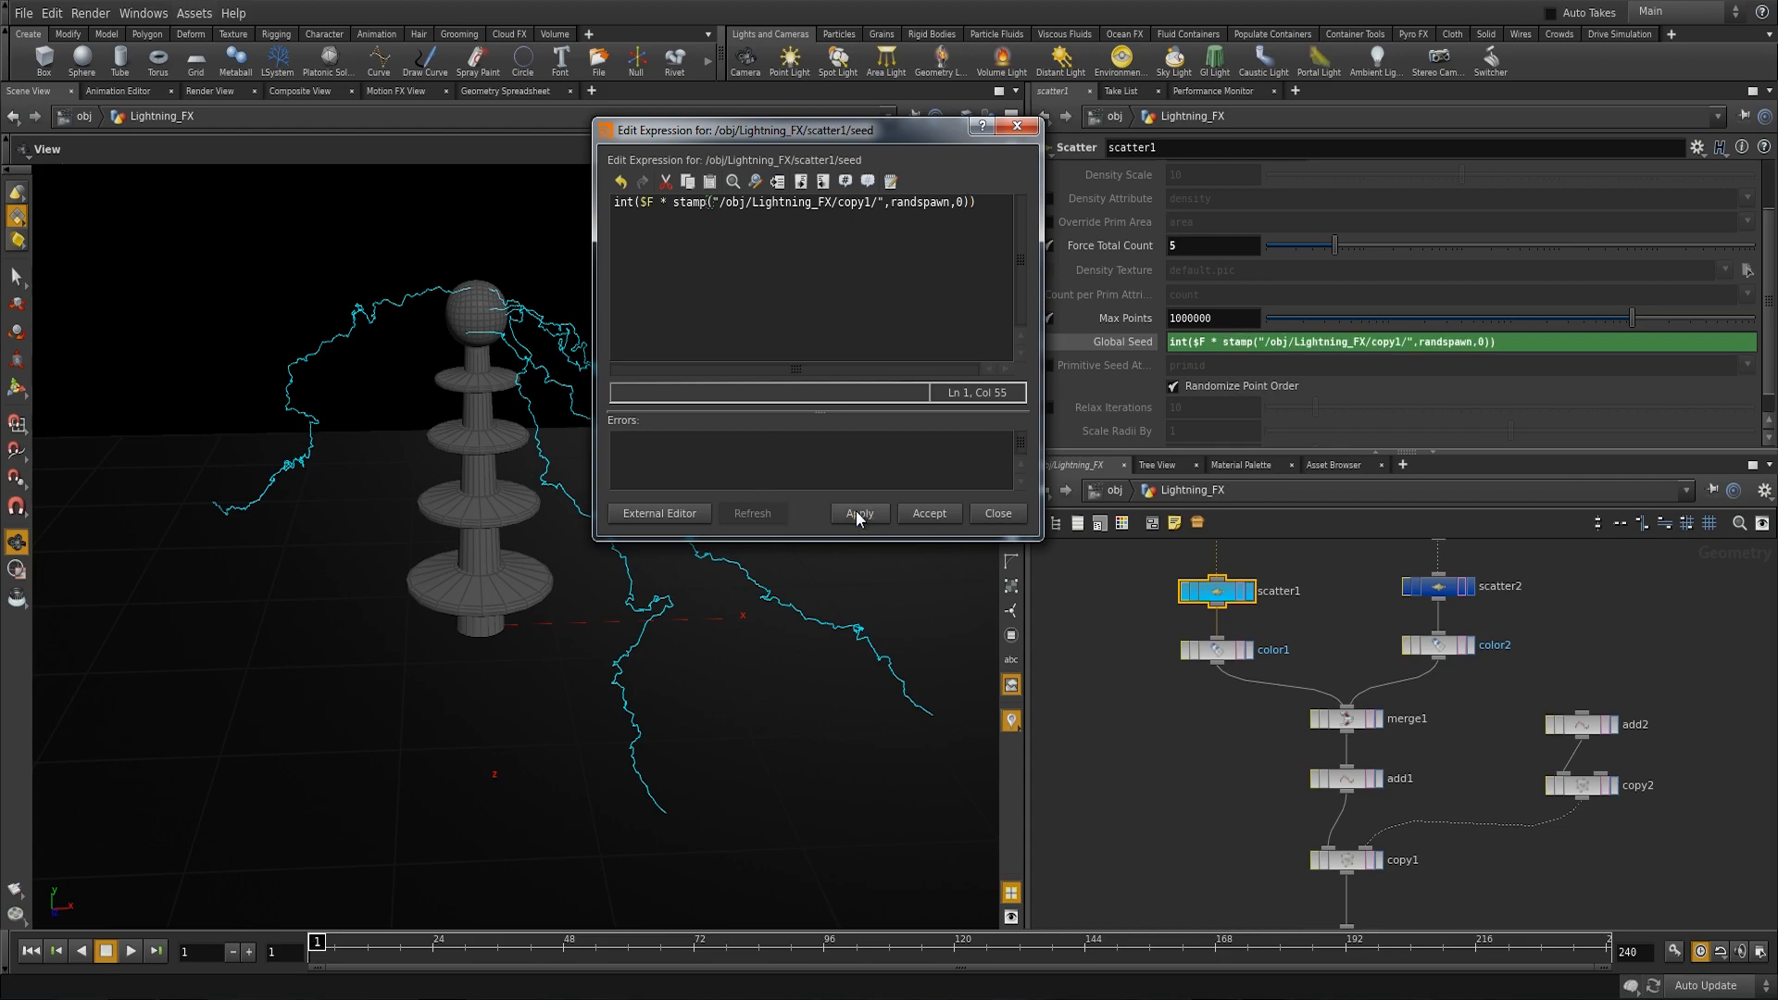
pyautogui.moveTo(887, 130); pyautogui.dragTo(0, 139)
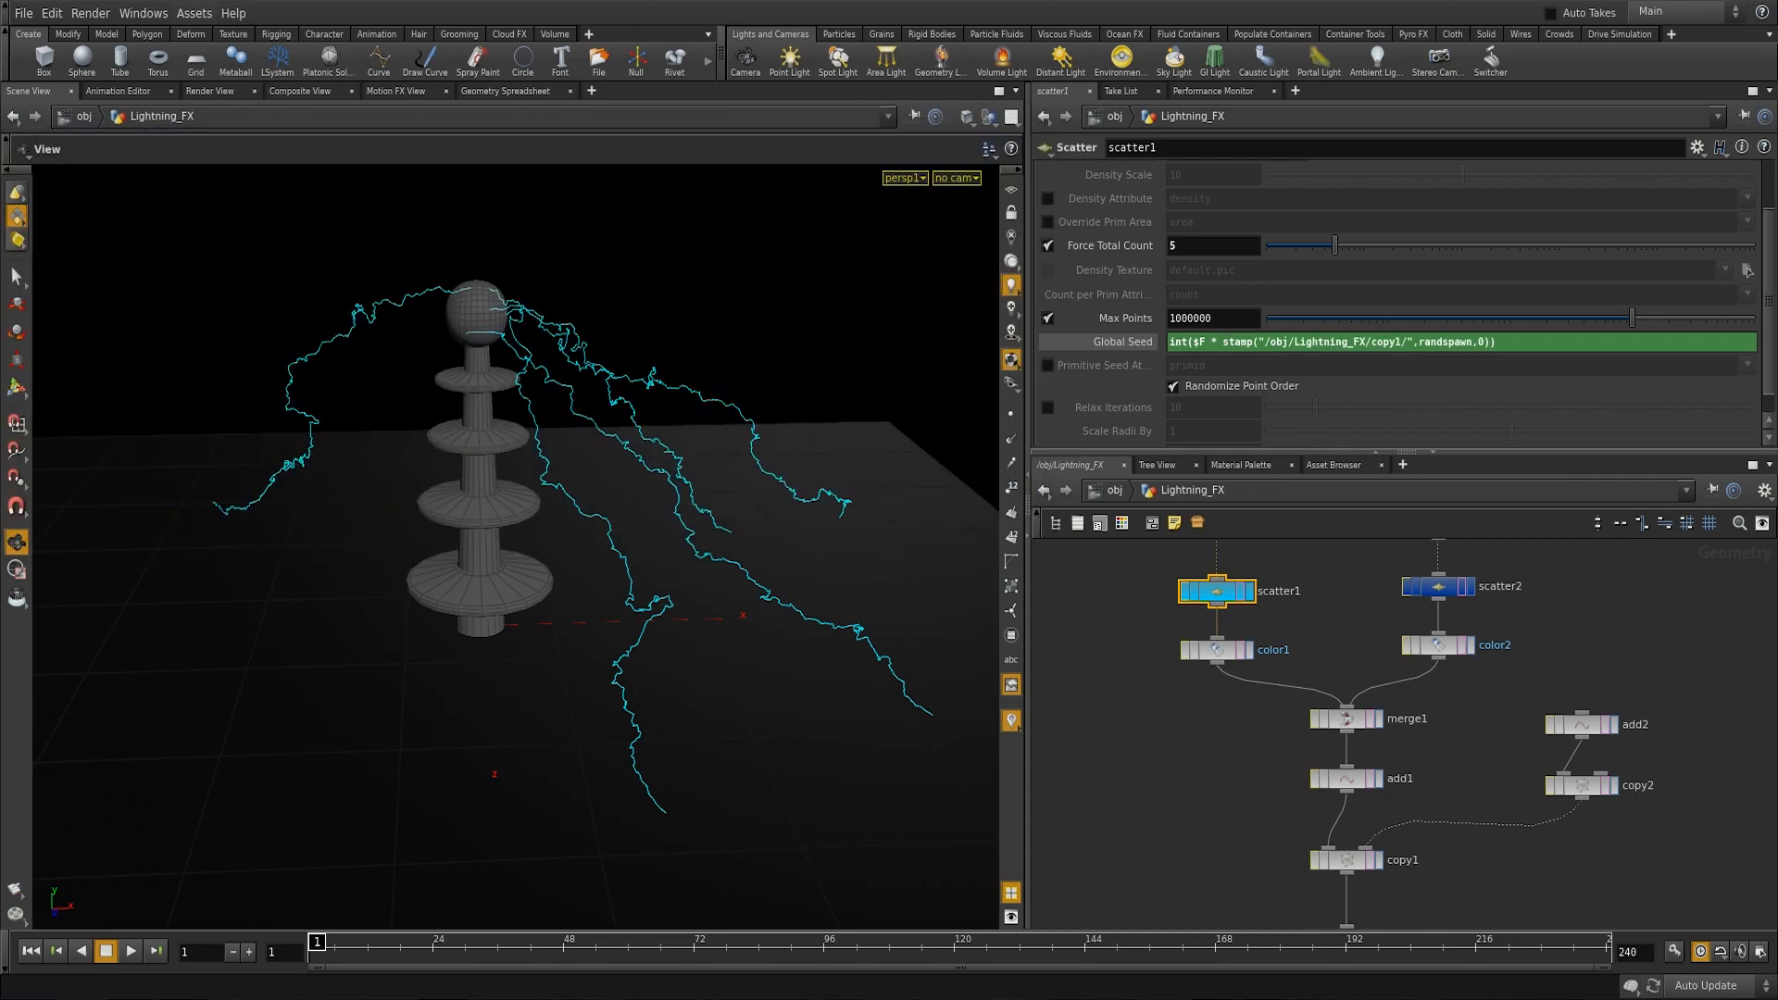
# Step: Scrub to around frame 49 and turn on Stamp Inputs for the copy1 node
pyautogui.click(1590, 785)
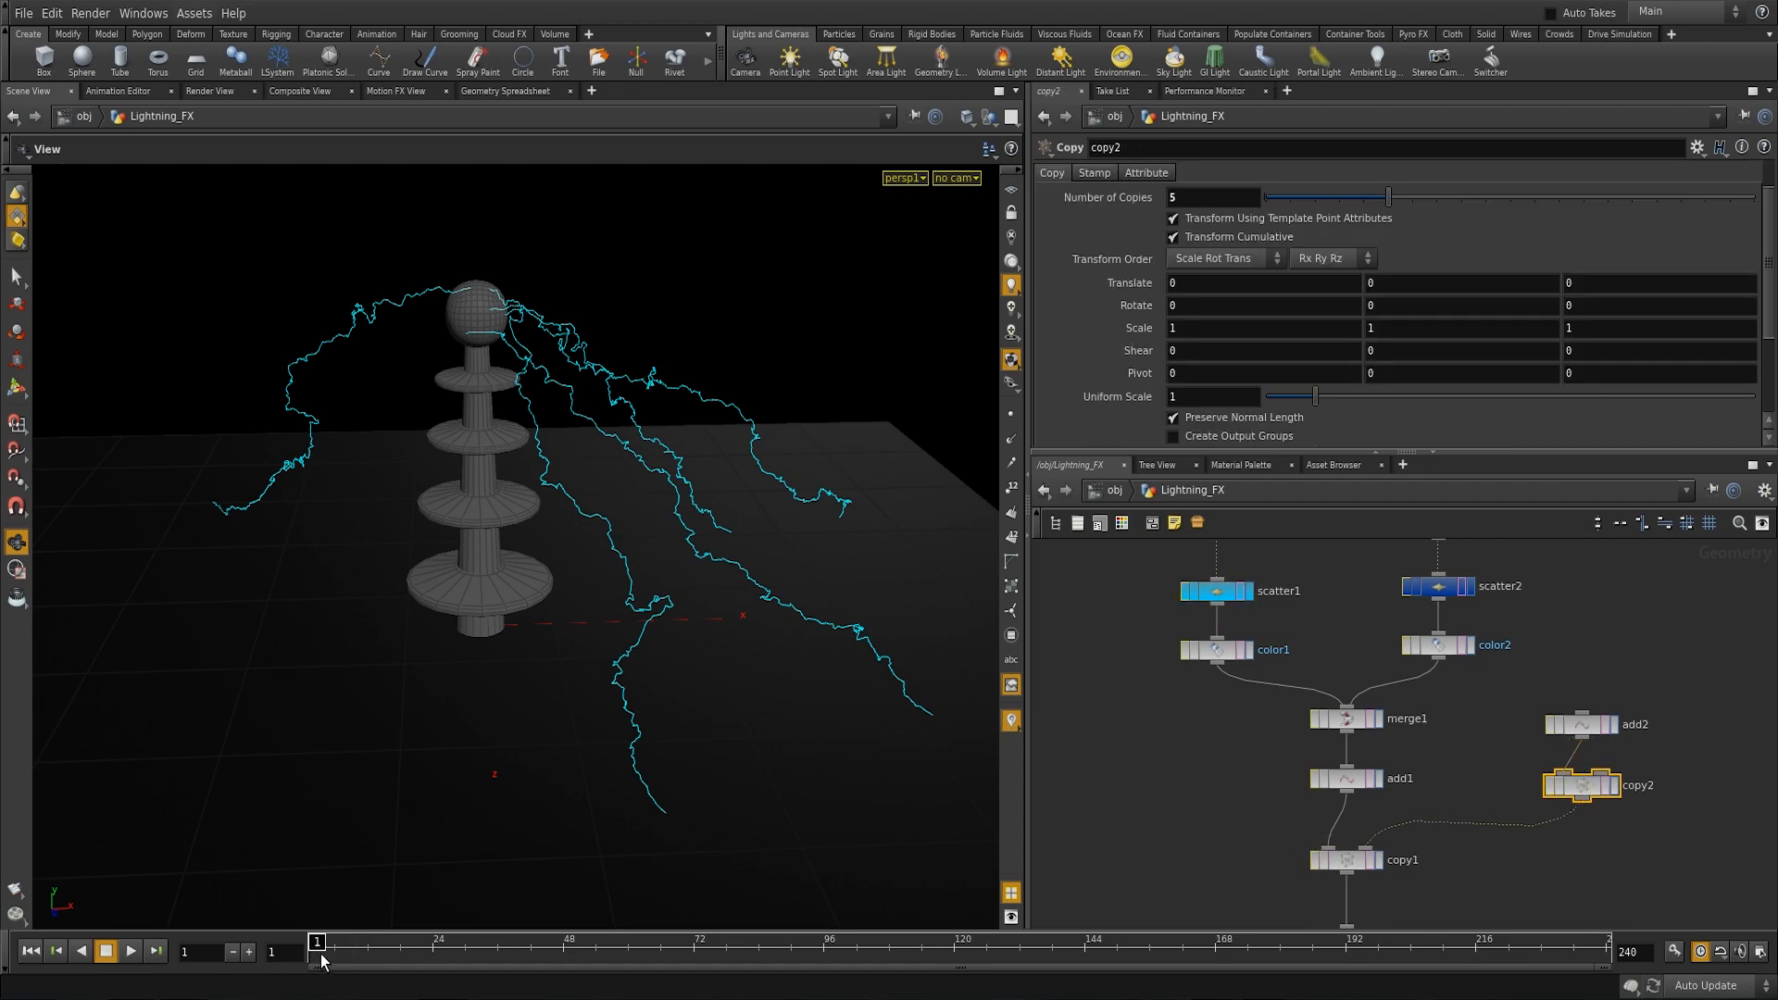
pyautogui.moveTo(319, 949); pyautogui.dragTo(574, 938)
pyautogui.click(1346, 859)
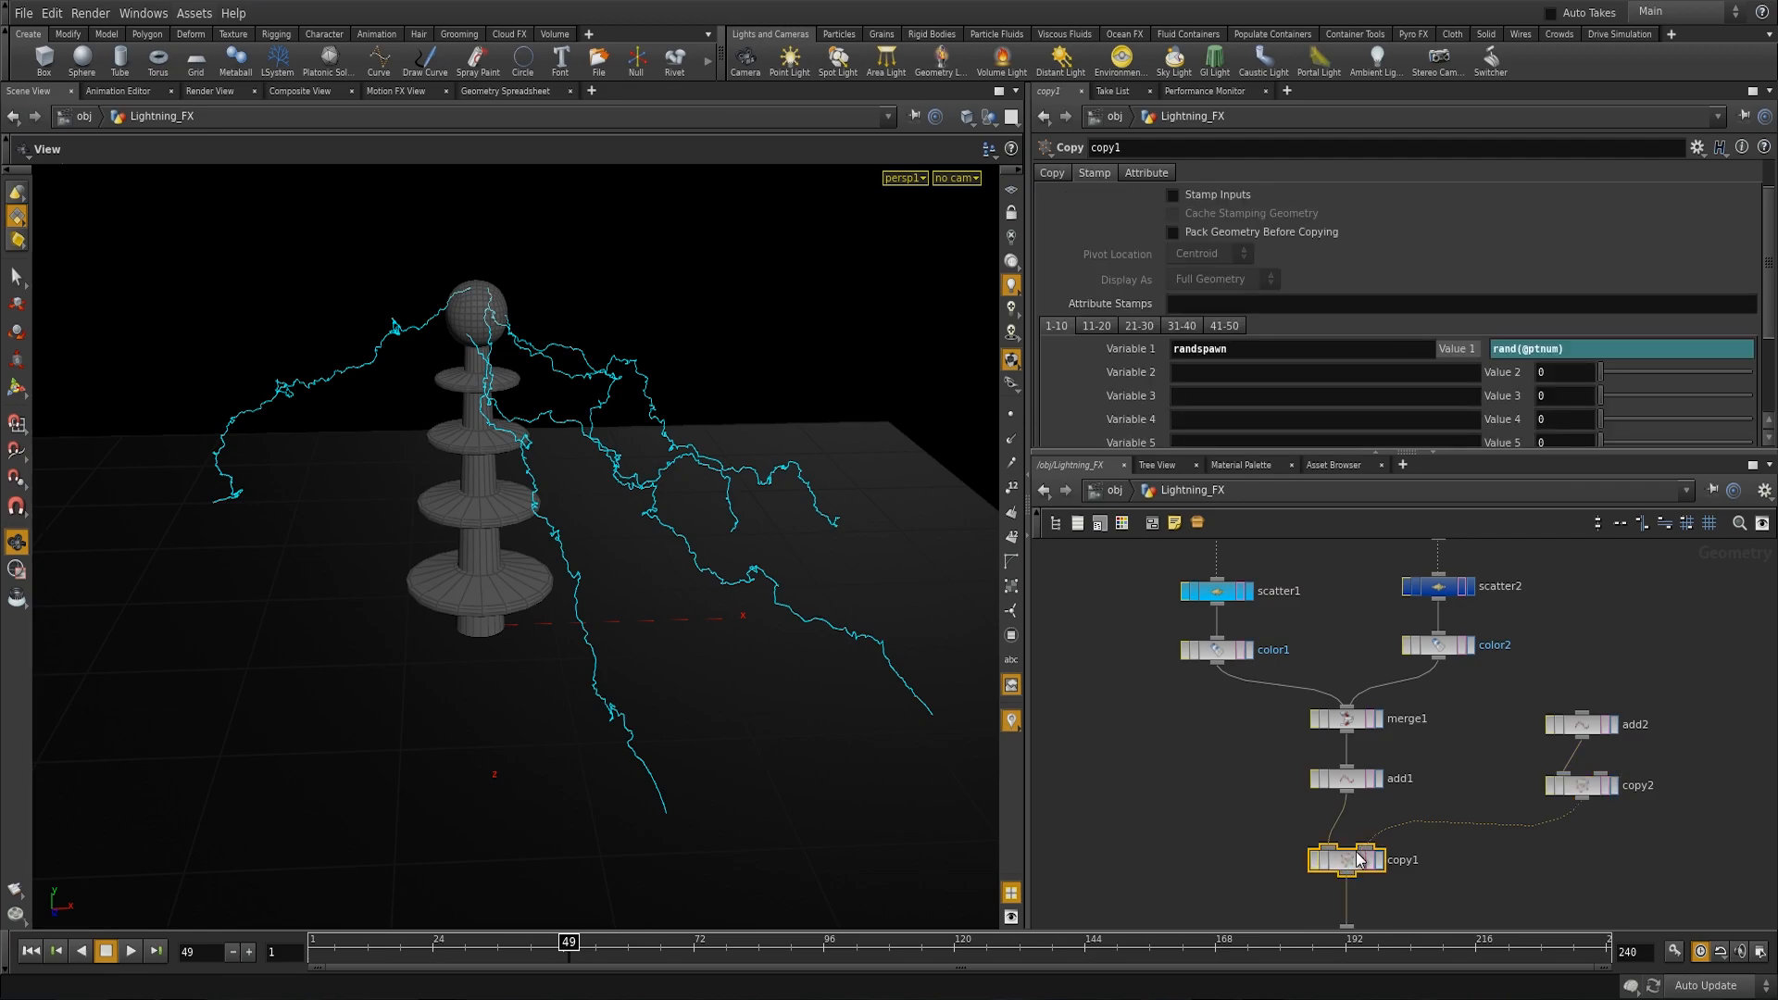
pyautogui.scroll(-2, 1213, 815)
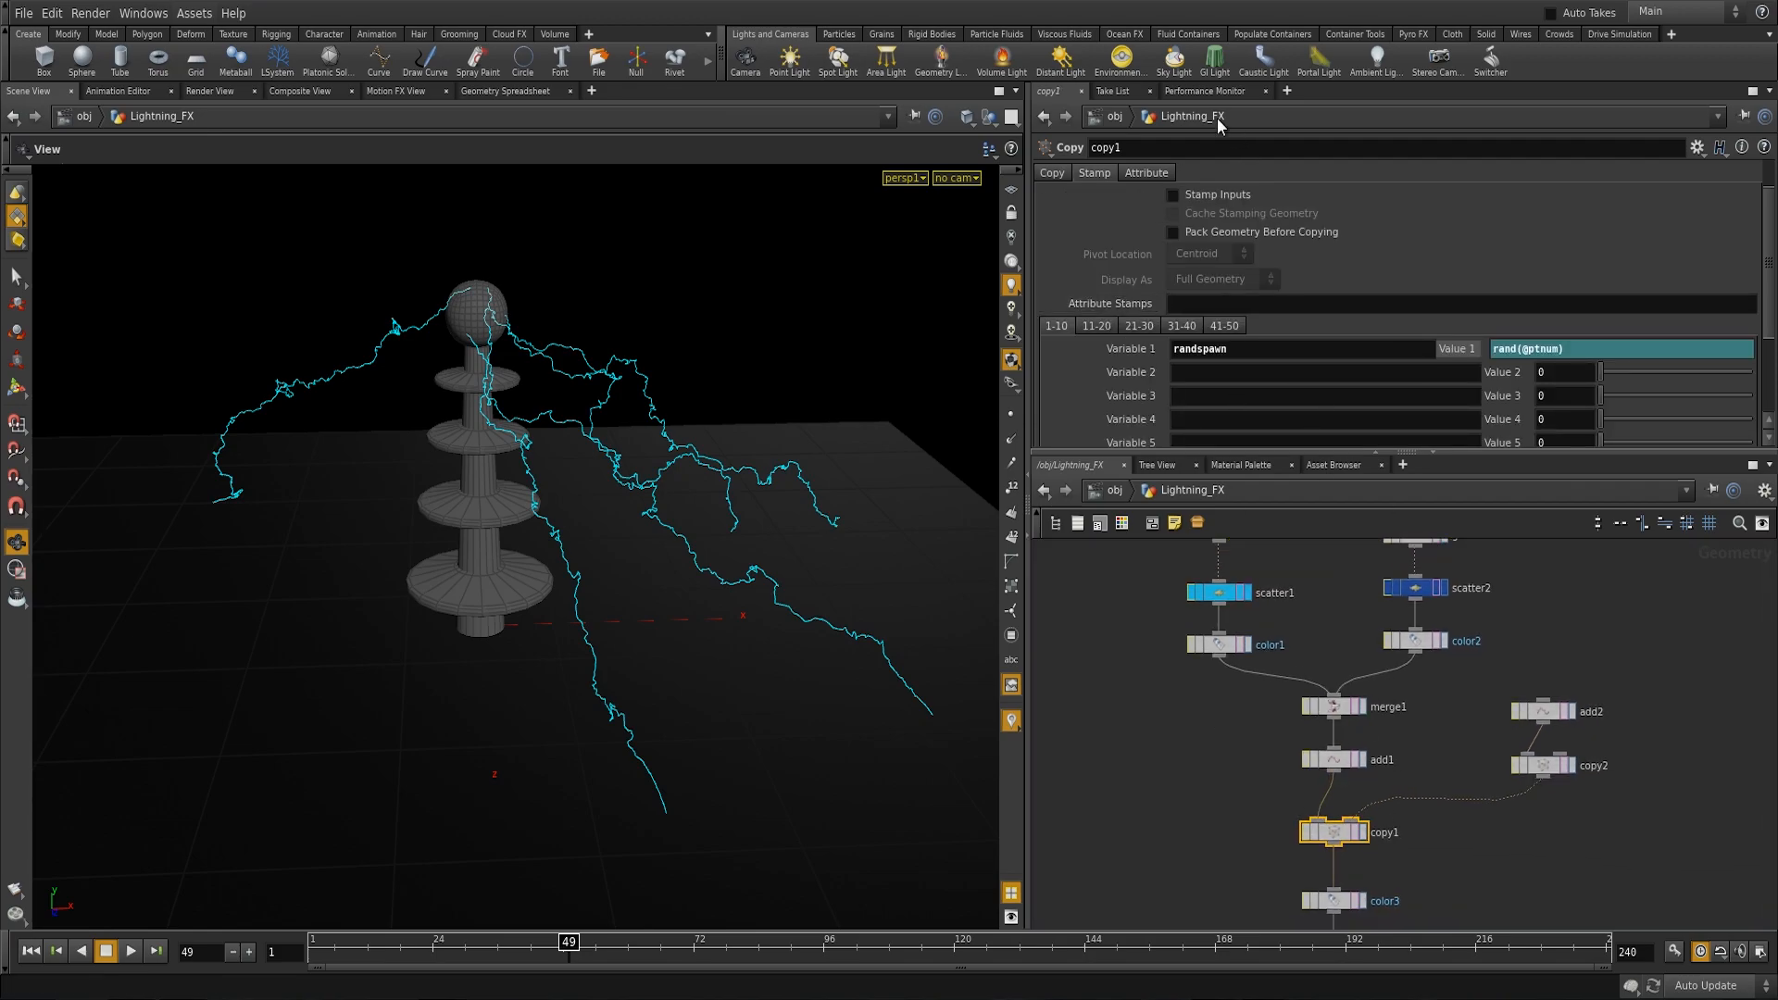
pyautogui.click(1203, 195)
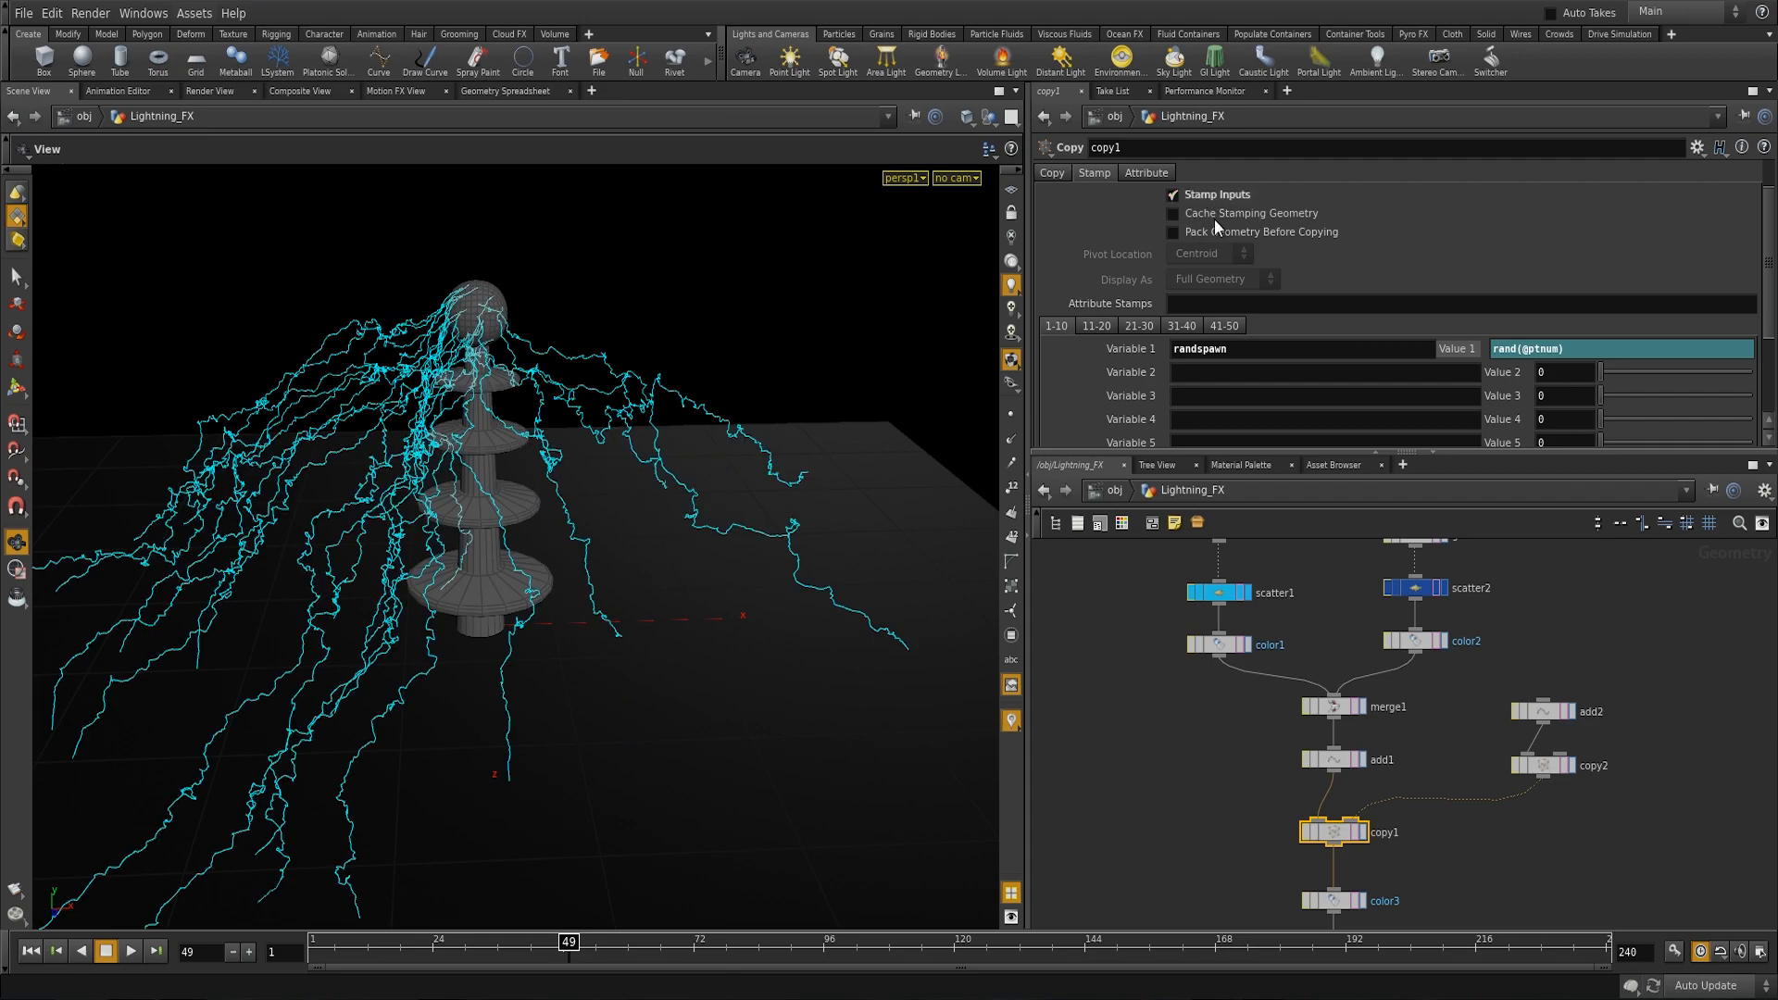
# Step: Examine from several angles how the stamped lightning copies vary across the animation
pyautogui.moveTo(683, 567); pyautogui.dragTo(491, 556, button='right')
pyautogui.moveTo(491, 555); pyautogui.dragTo(559, 560)
pyautogui.moveTo(560, 559); pyautogui.dragTo(535, 880, button='right')
pyautogui.moveTo(542, 942); pyautogui.dragTo(250, 914)
pyautogui.moveTo(344, 789); pyautogui.dragTo(397, 603)
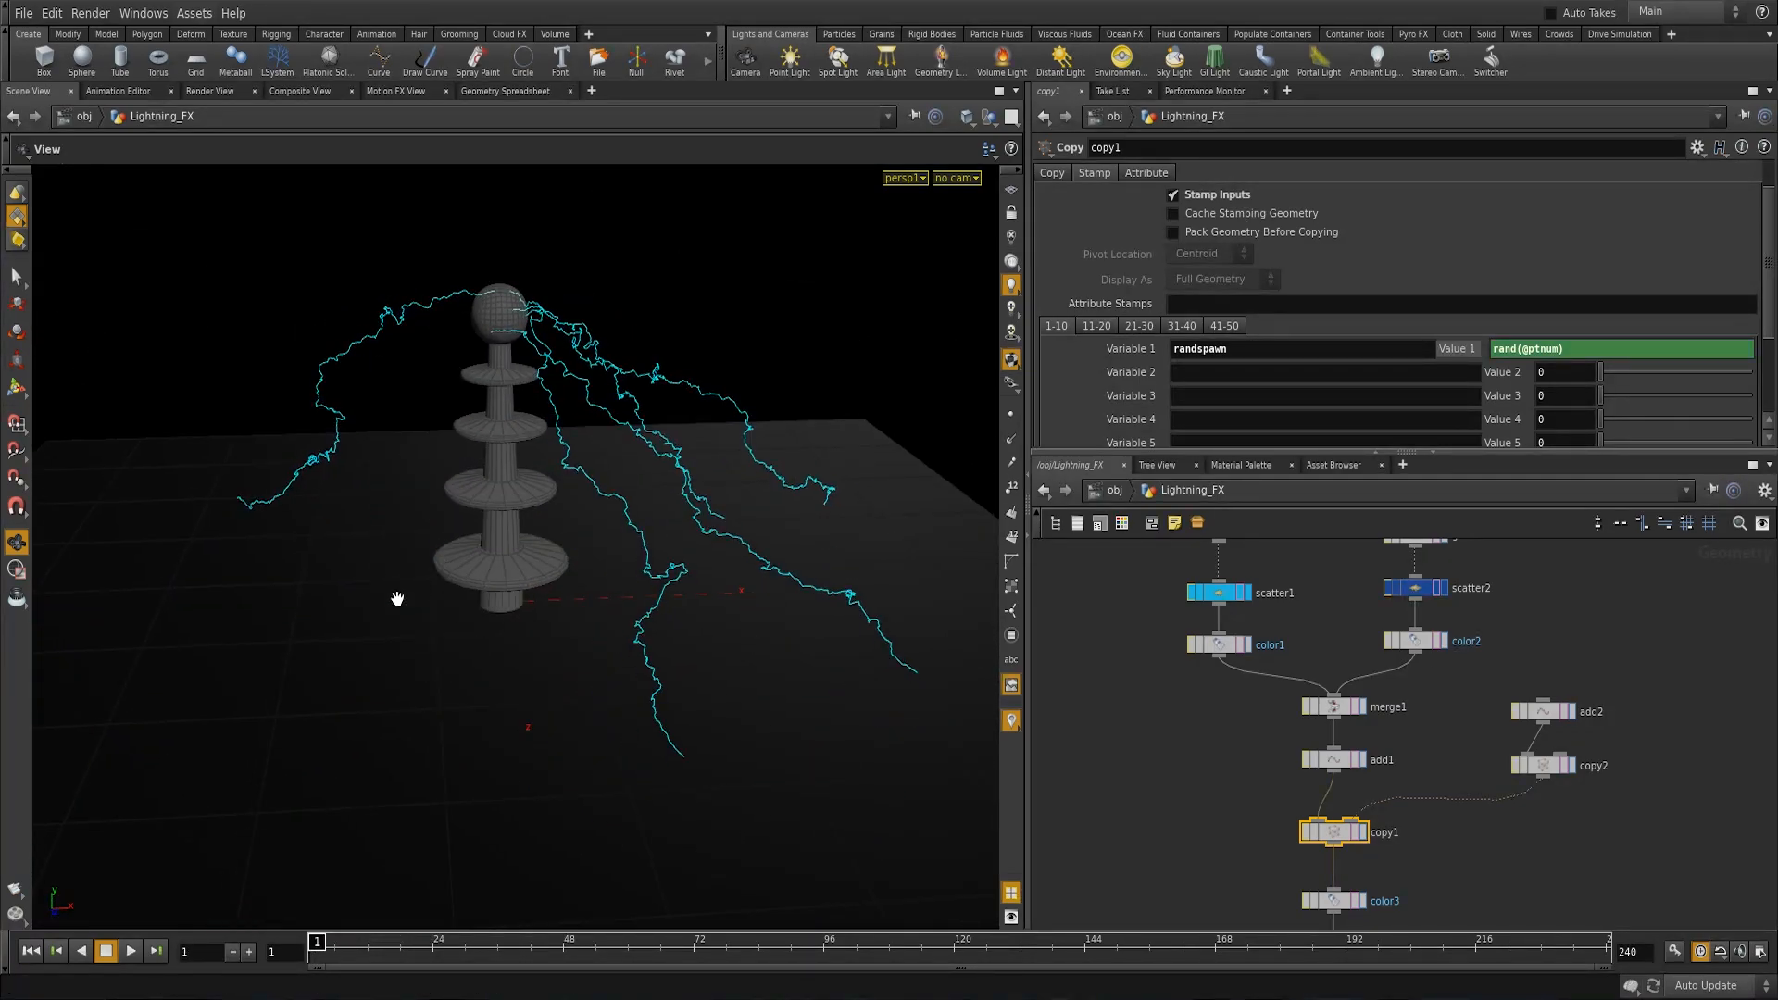
pyautogui.click(131, 951)
pyautogui.moveTo(607, 733); pyautogui.dragTo(298, 719)
pyautogui.moveTo(663, 951); pyautogui.dragTo(413, 944)
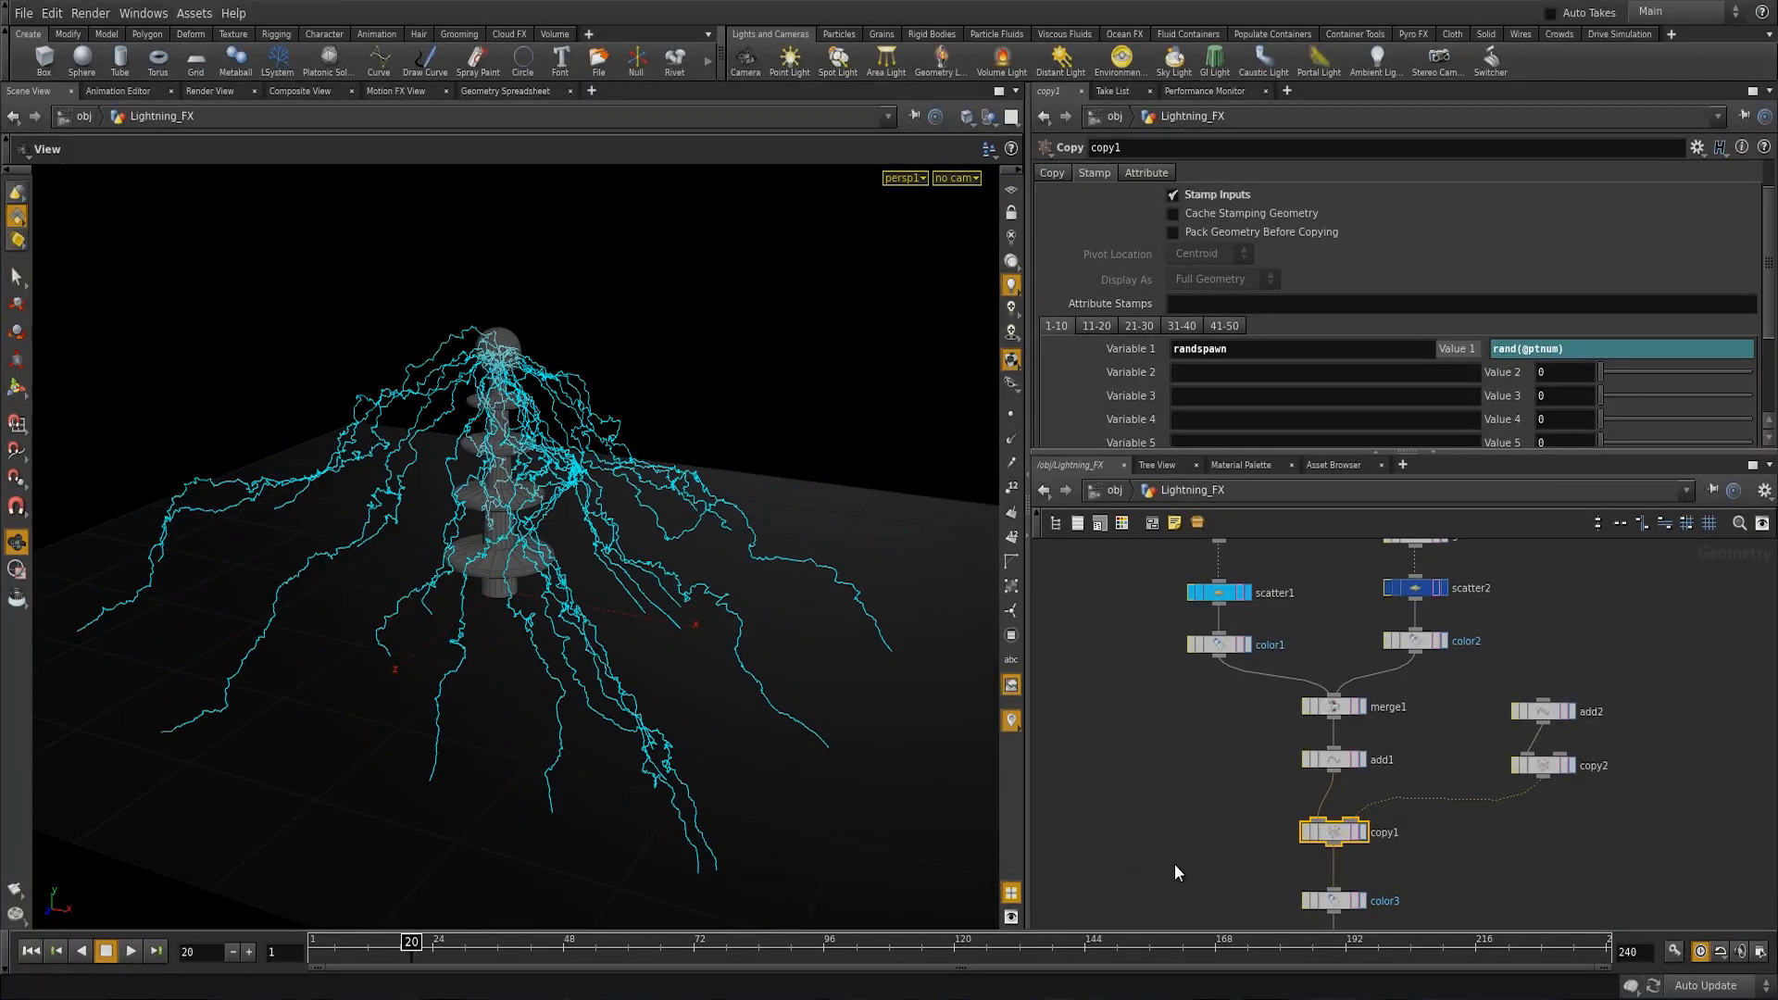
# Step: Reduce scatter1's Force Total Count to 2 and play the animation to check the sparser bolts, stopping at frame 72
pyautogui.moveTo(1230, 731); pyautogui.dragTo(1233, 773, button='middle')
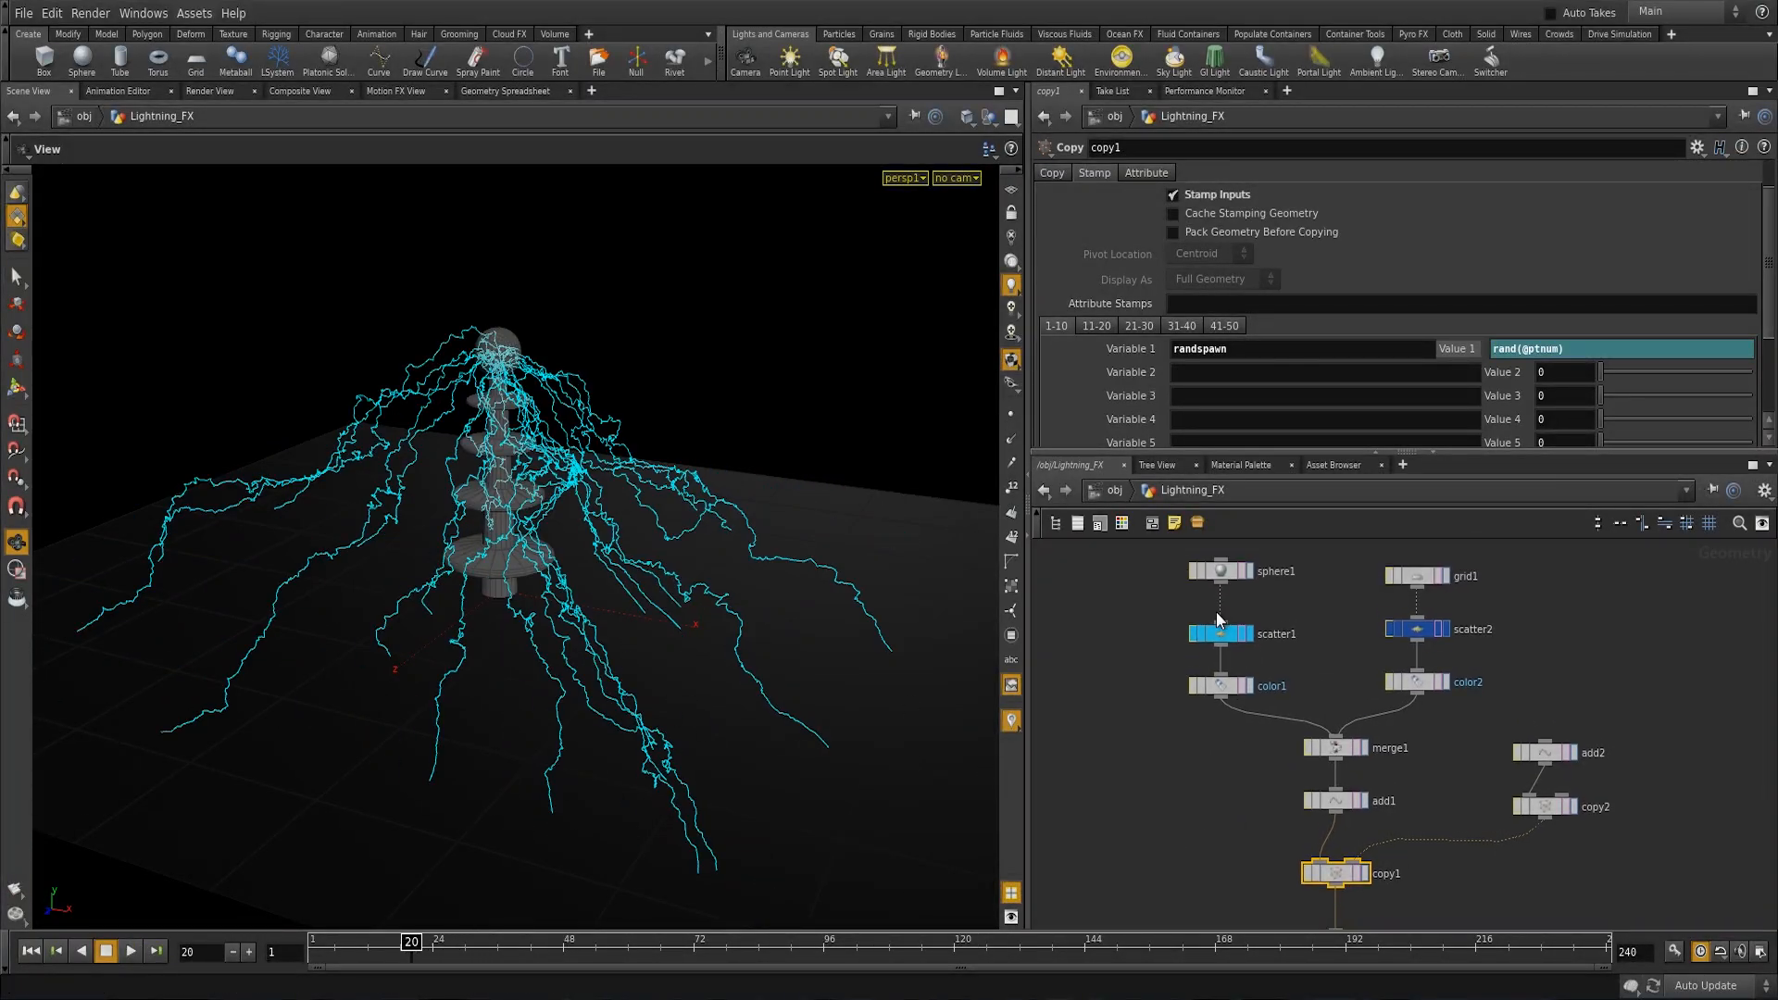
pyautogui.click(1220, 633)
pyautogui.moveTo(1331, 244); pyautogui.dragTo(1303, 244)
pyautogui.moveTo(576, 544); pyautogui.dragTo(669, 697)
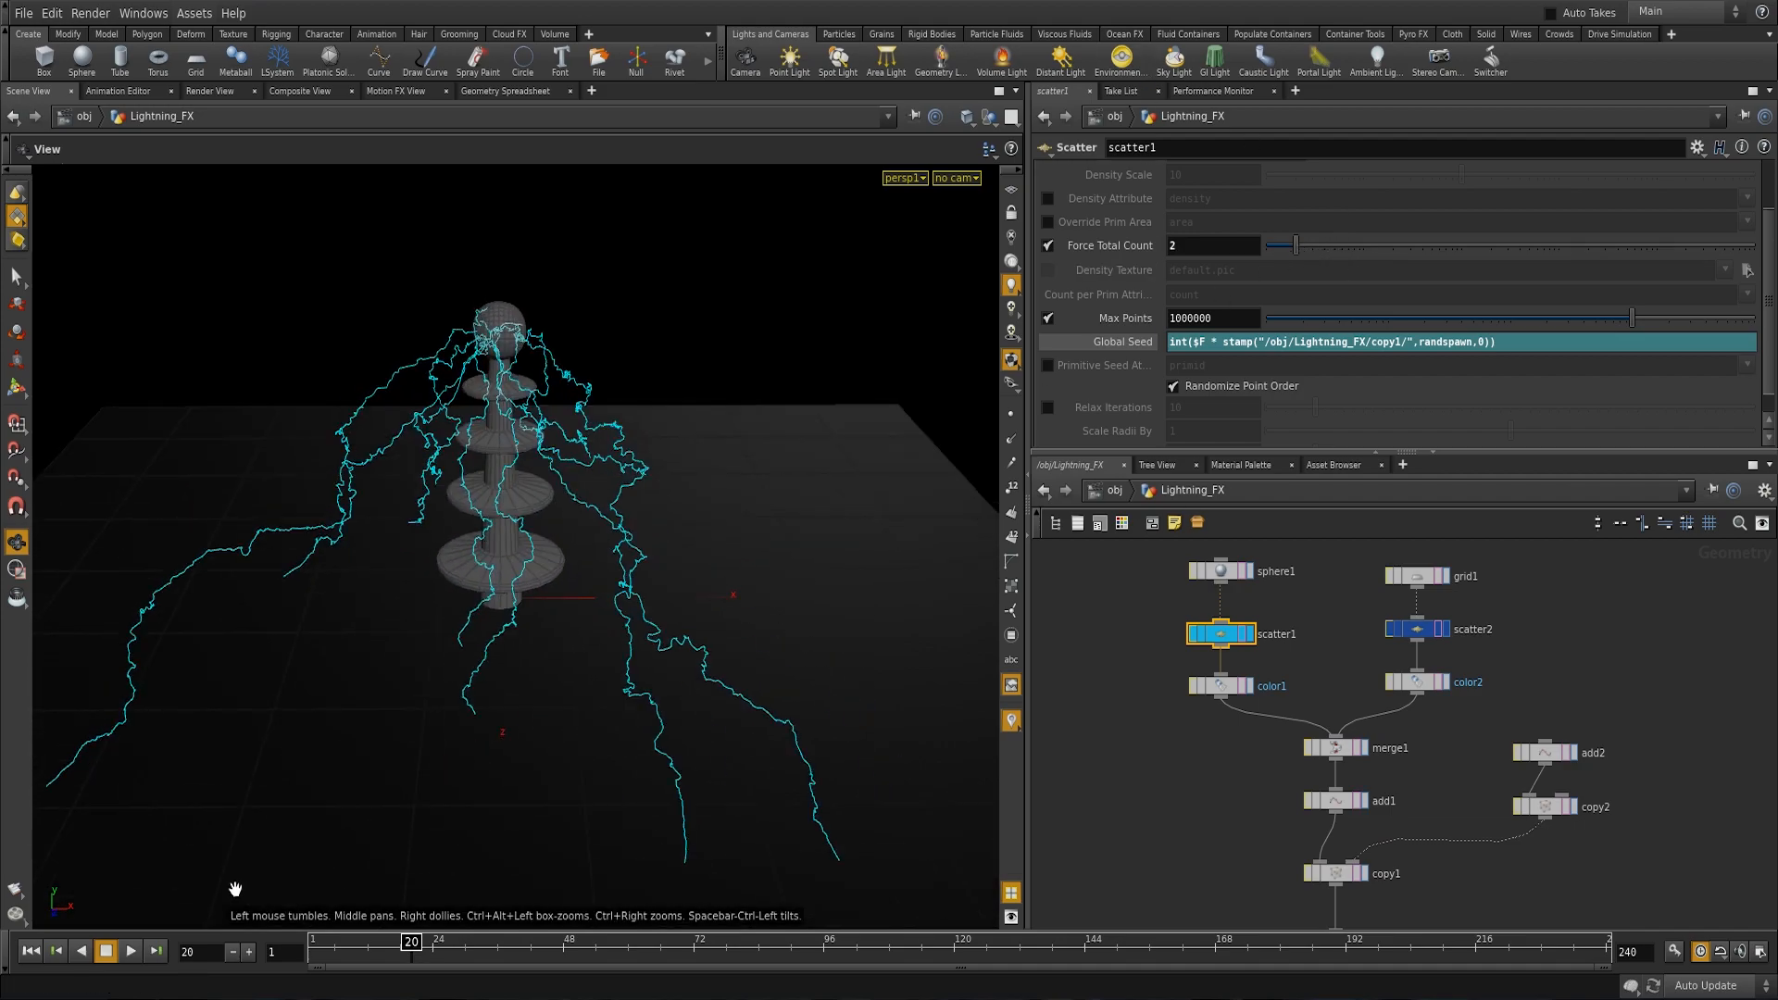
pyautogui.click(130, 951)
pyautogui.moveTo(549, 715); pyautogui.dragTo(598, 720)
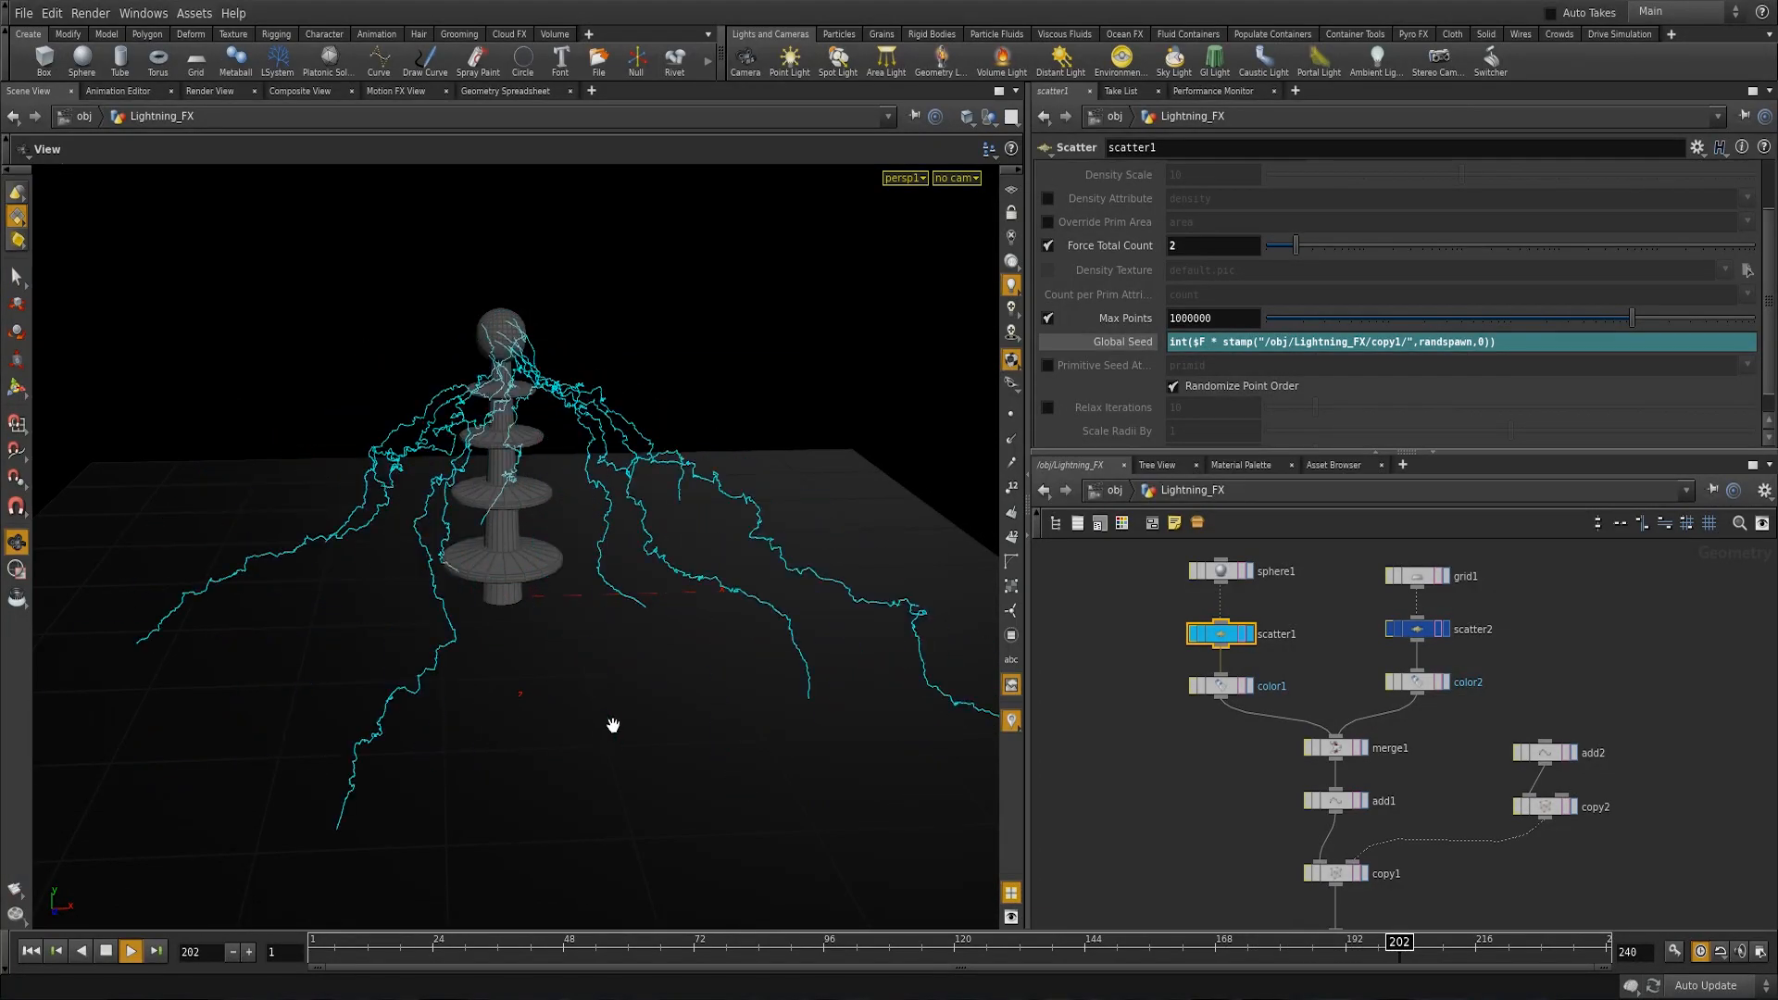
pyautogui.moveTo(613, 725)
pyautogui.mouseDown()
pyautogui.moveTo(636, 714)
pyautogui.moveTo(631, 731)
pyautogui.mouseUp()
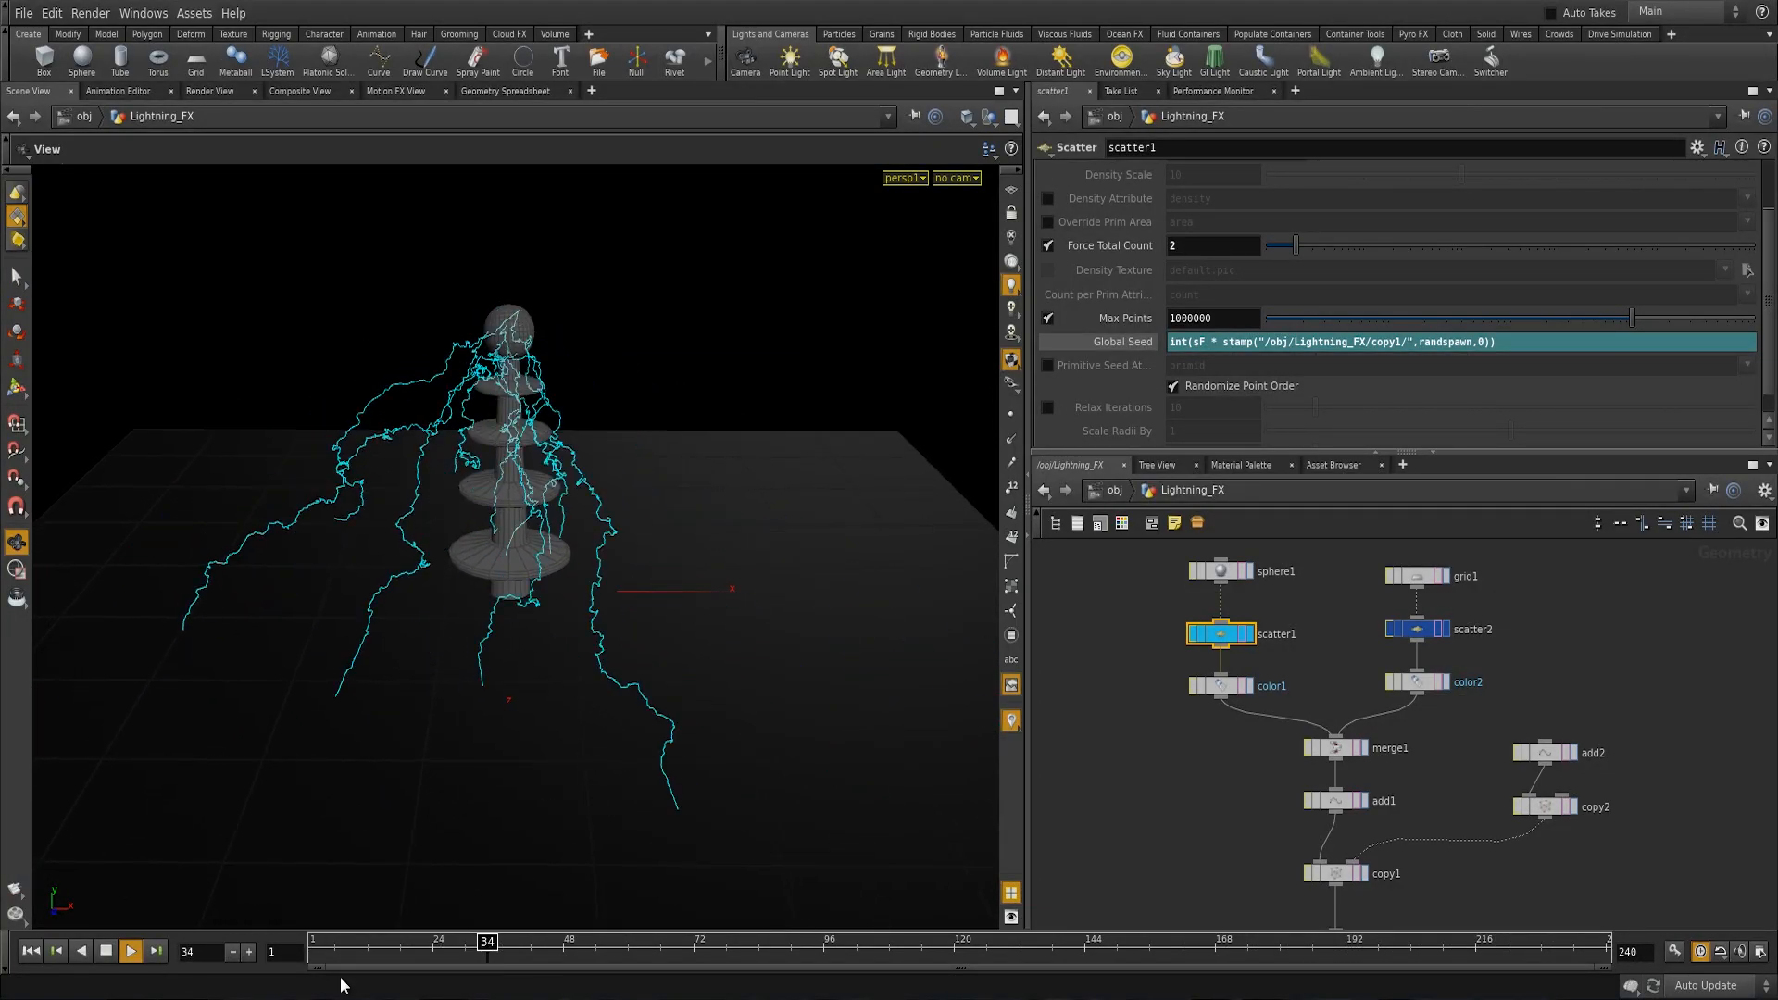
pyautogui.click(105, 951)
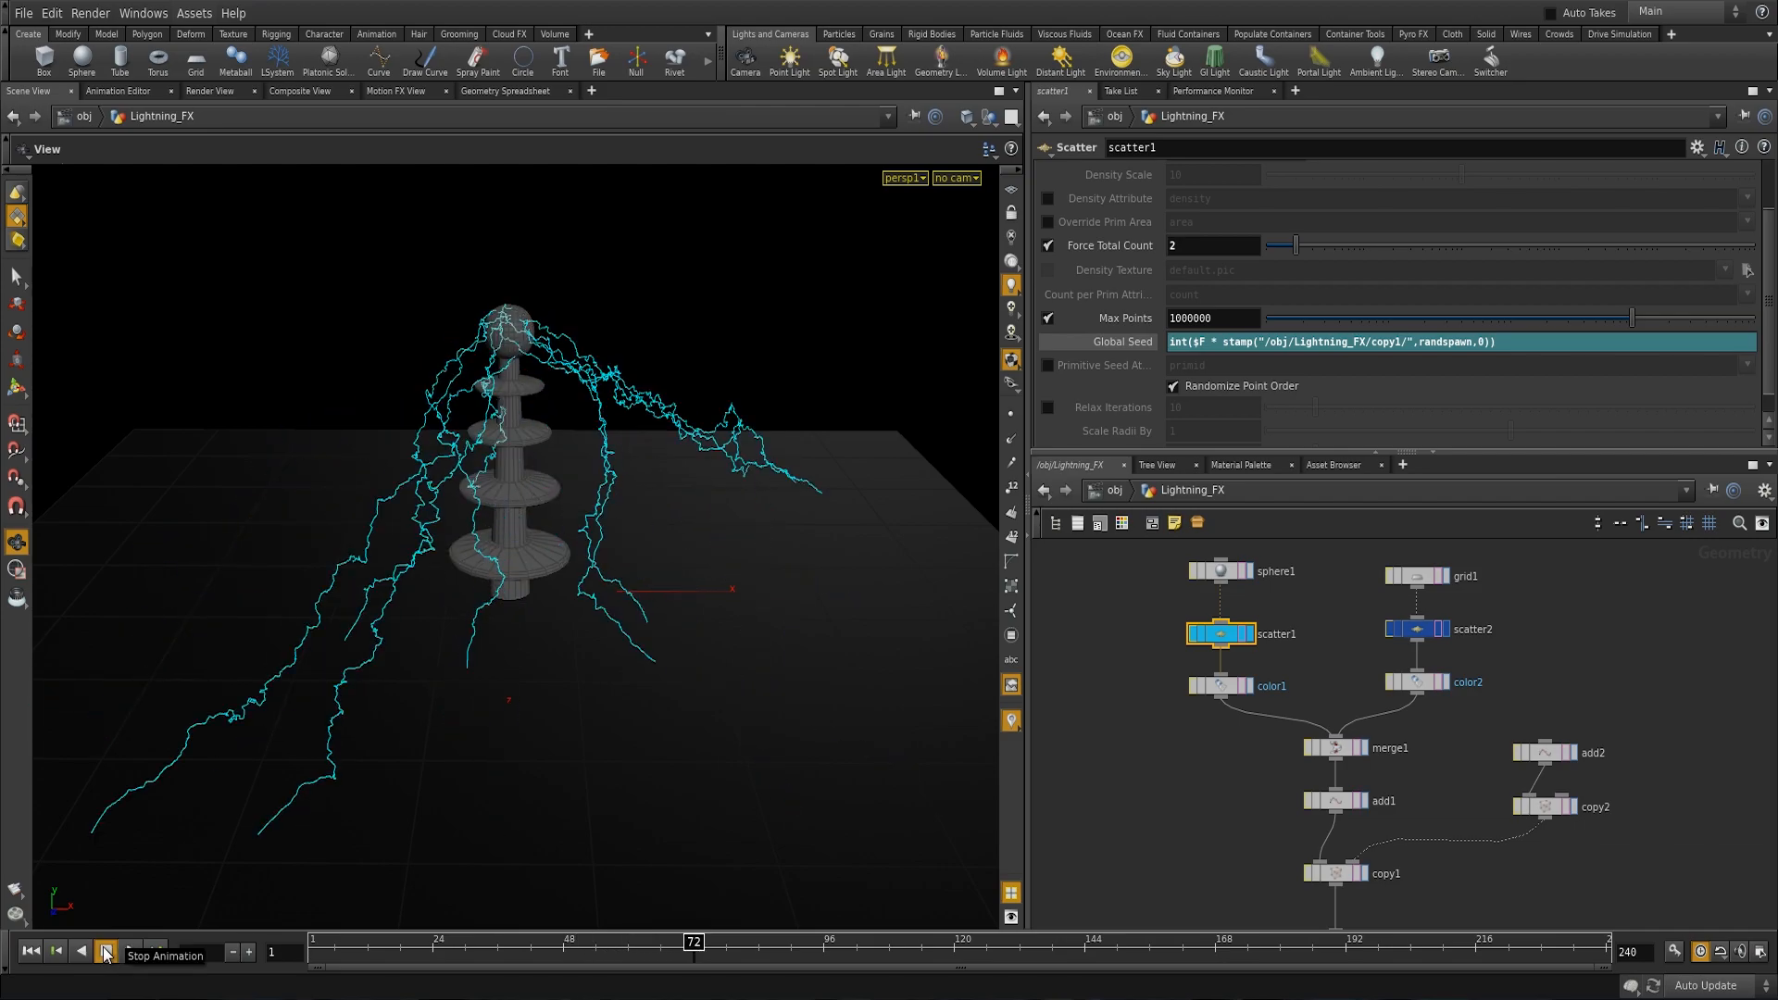
# Step: Insert a Point Wrangle node between copy2 and copy1
pyautogui.moveTo(1192, 824); pyautogui.dragTo(1152, 720, button='middle')
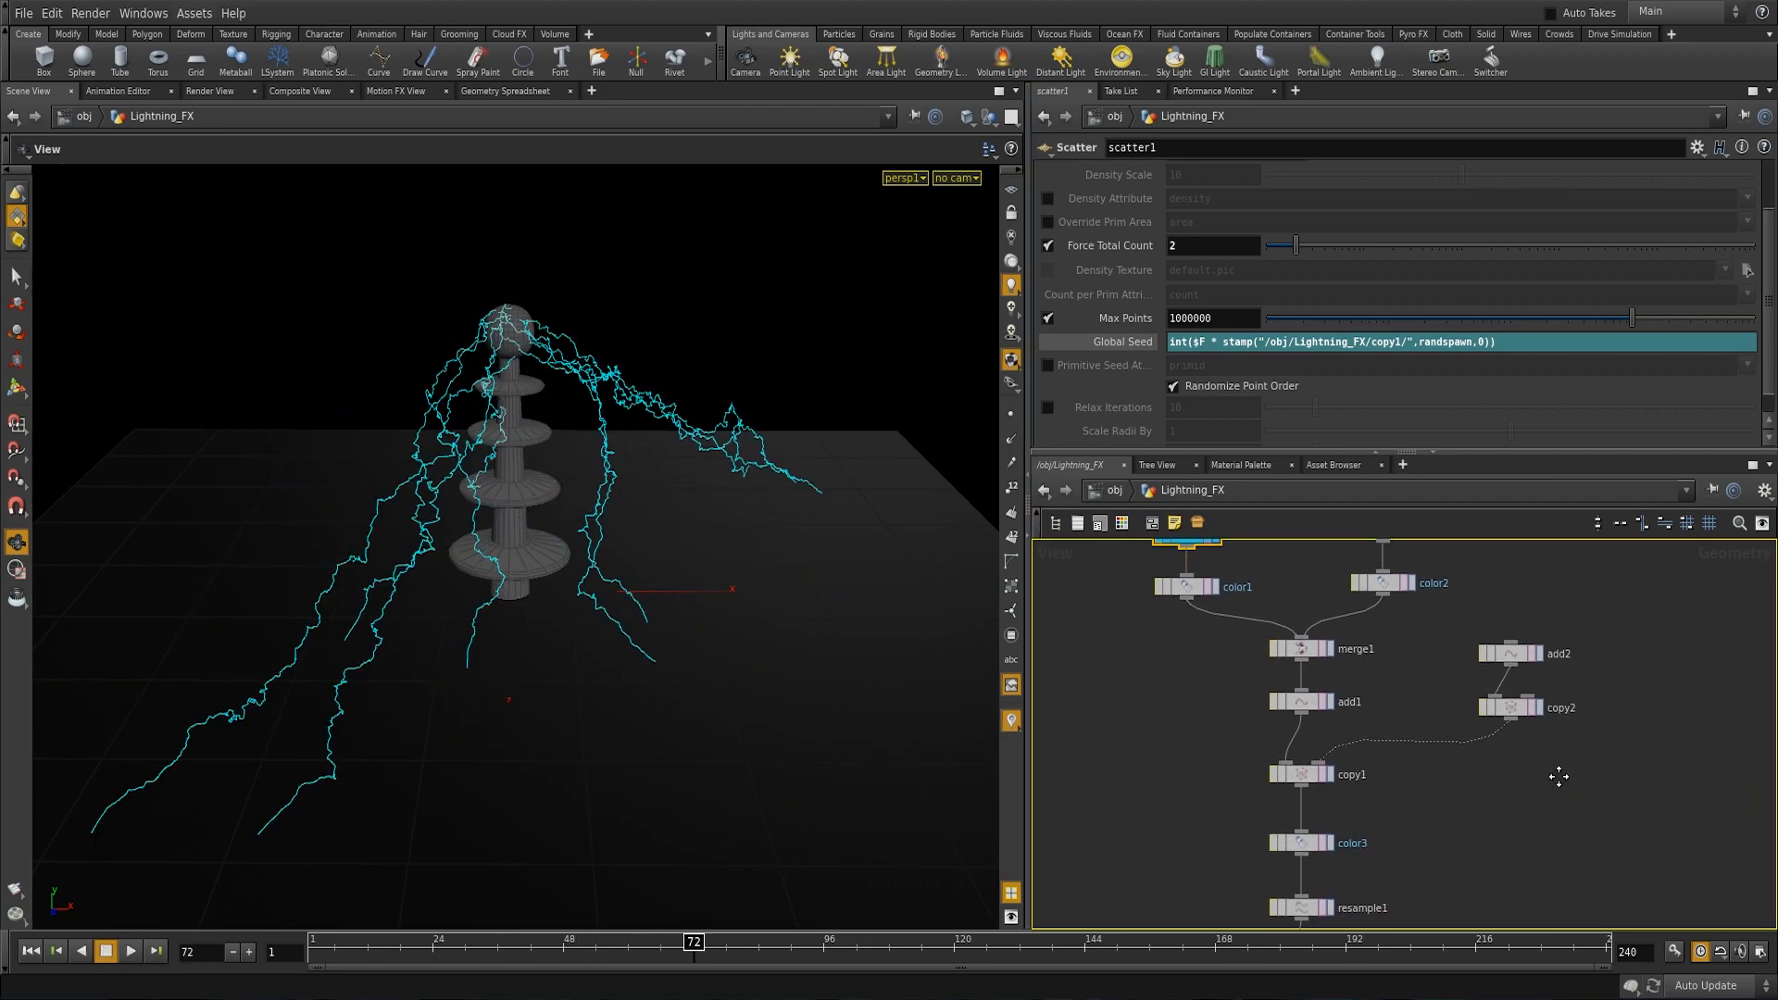
pyautogui.click(1496, 648)
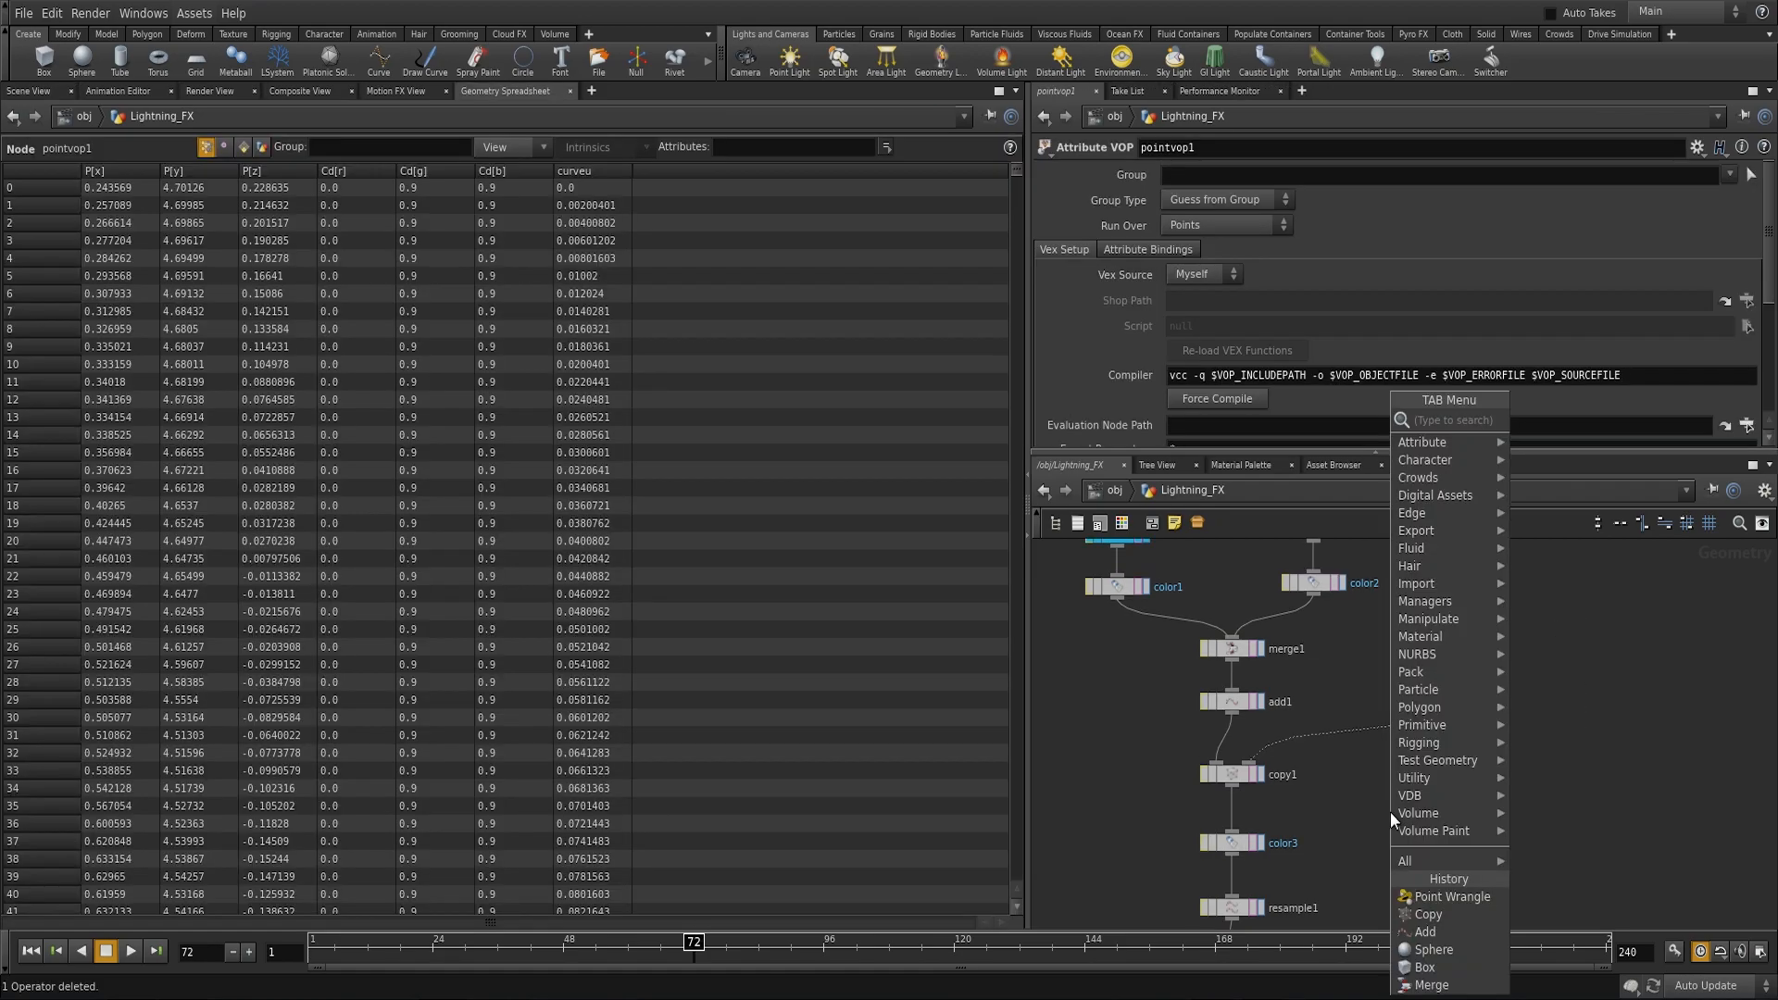
pyautogui.write('poin')
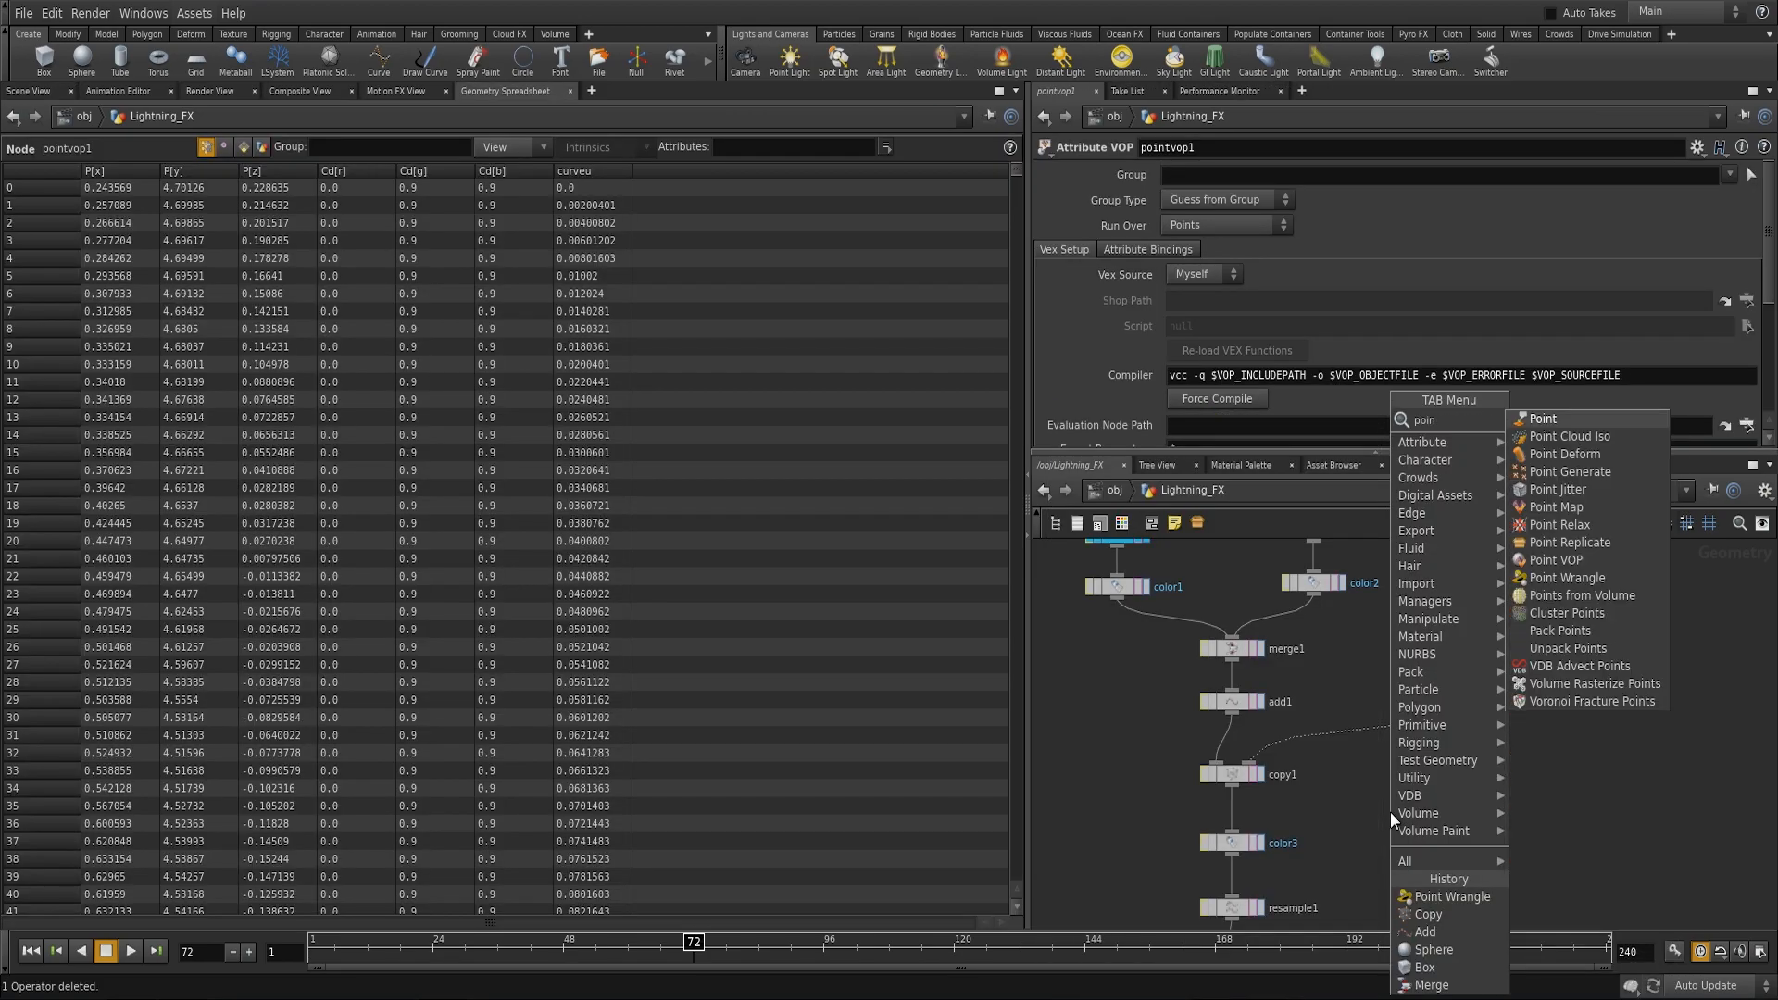
pyautogui.write('tw')
pyautogui.press('Return')
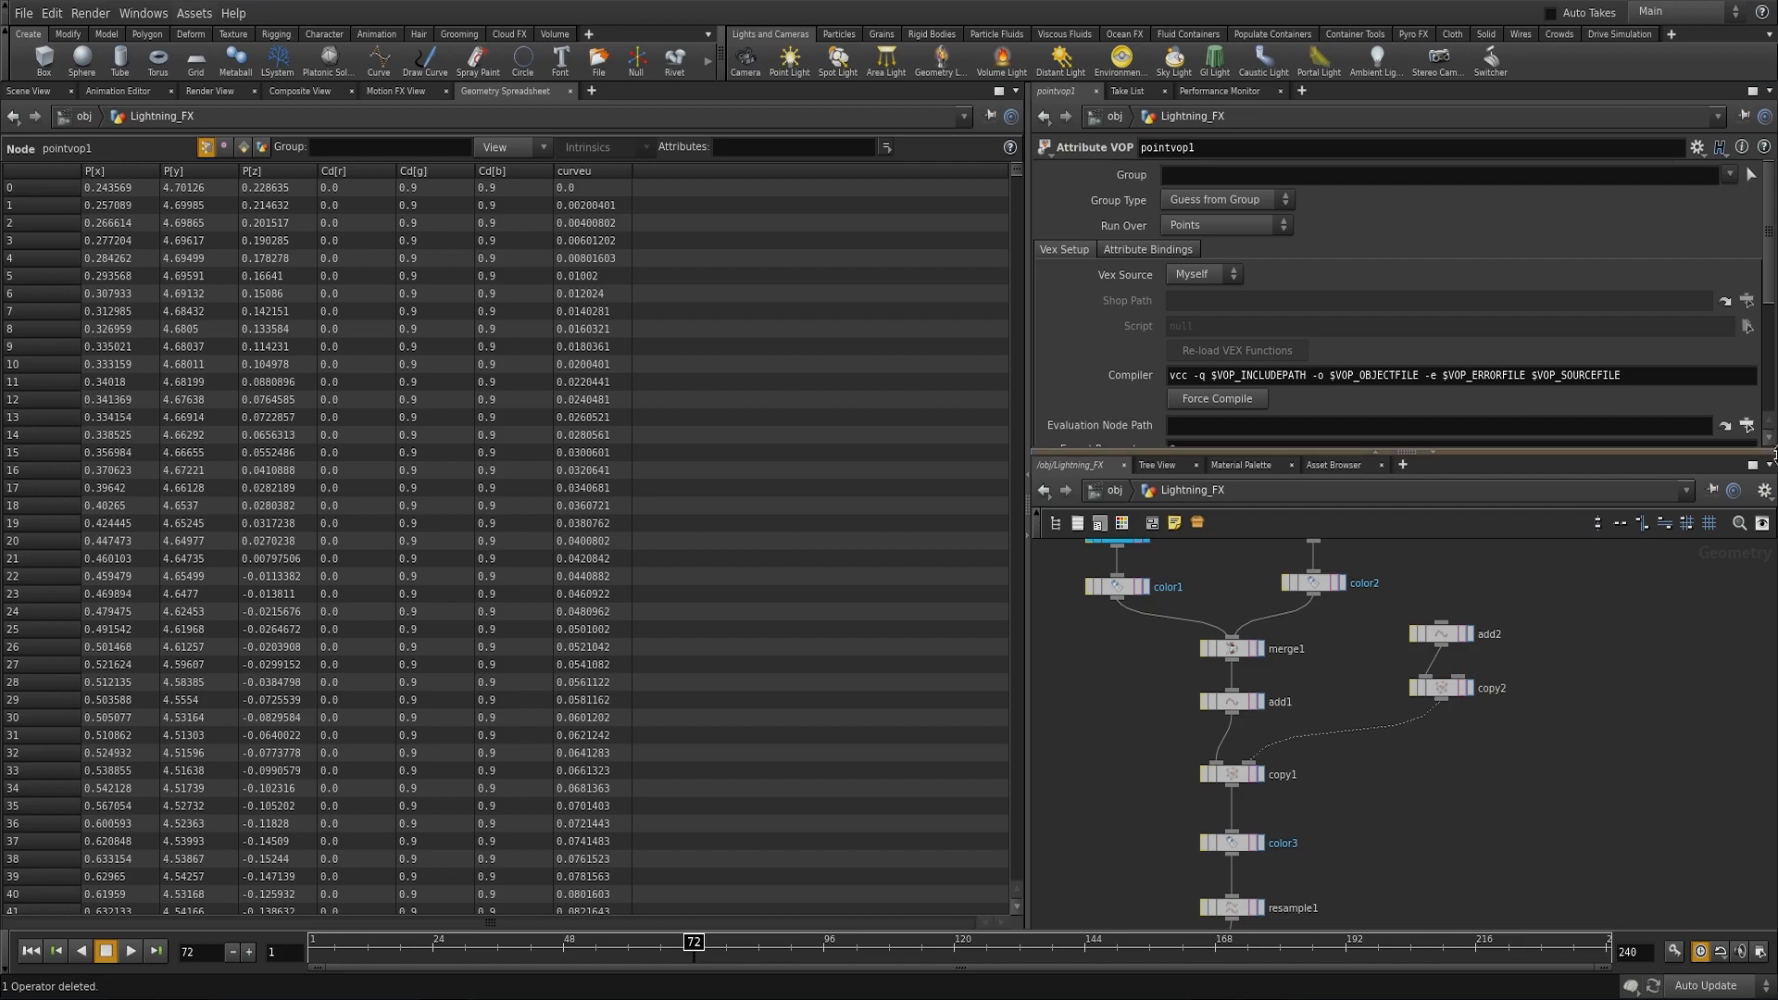
pyautogui.click(1375, 732)
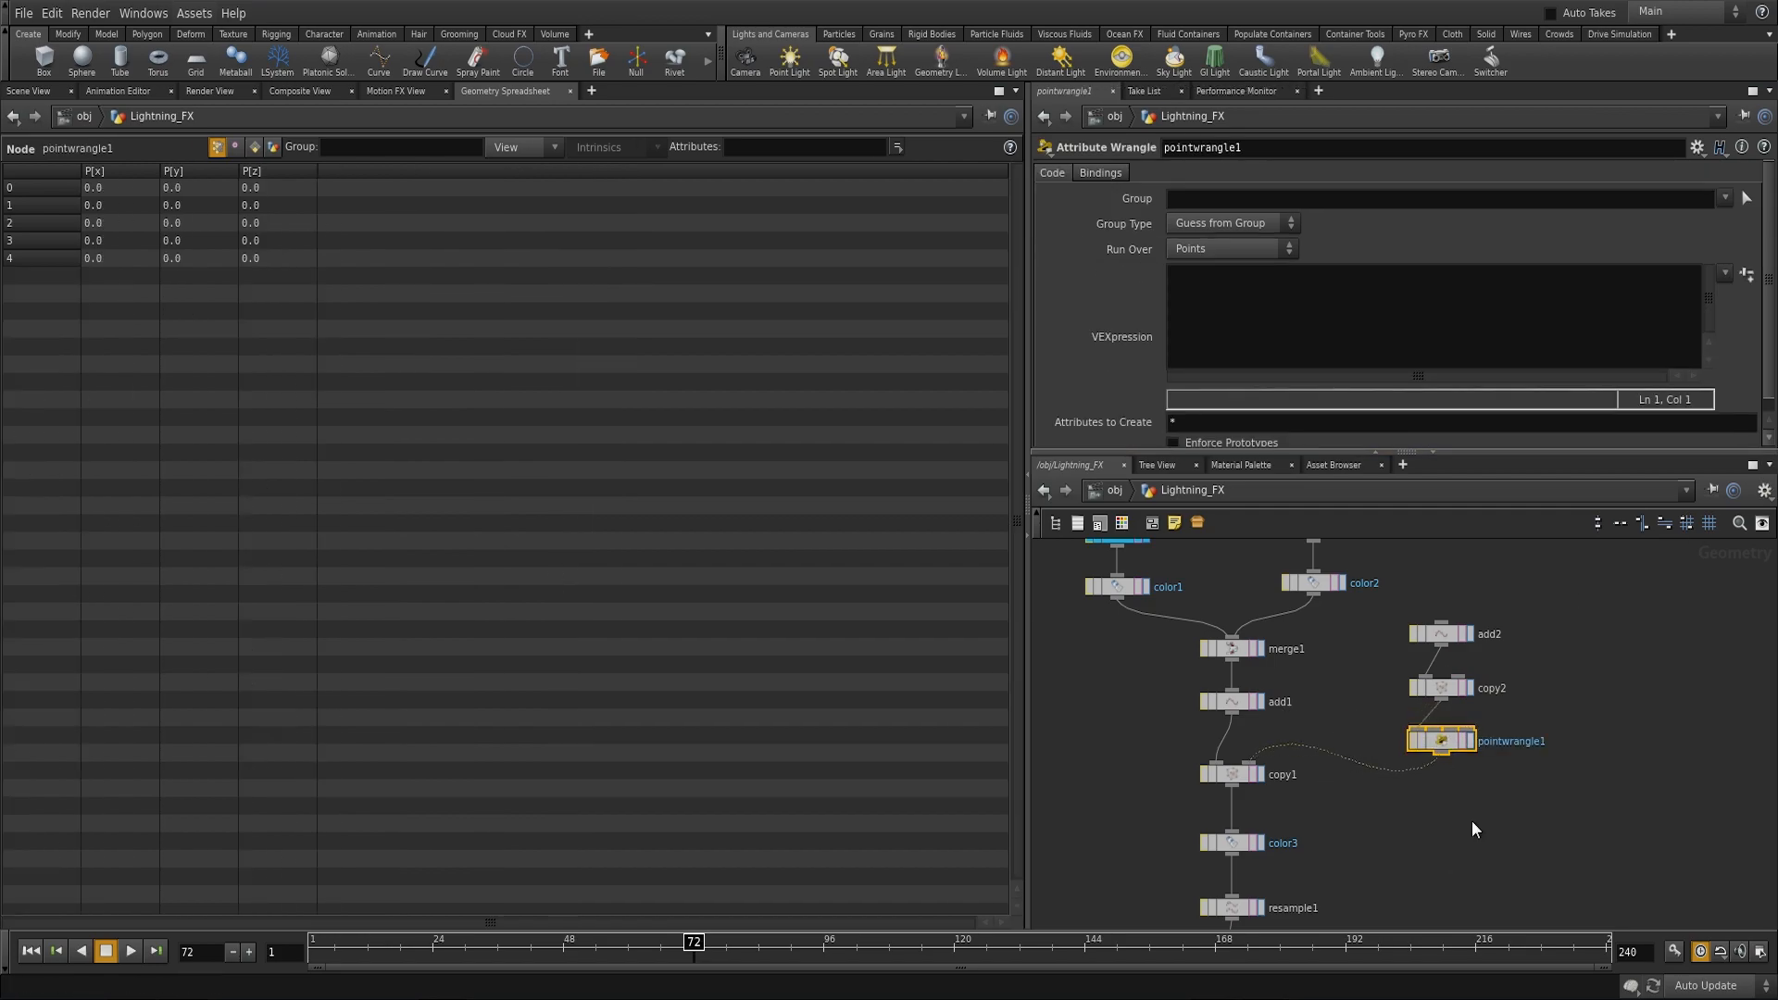
# Step: Review the noise, add, multiply and ramp nodes inside pointvop1, return to Lightning_FX and bring up pointwrangle1
pyautogui.click(1354, 684)
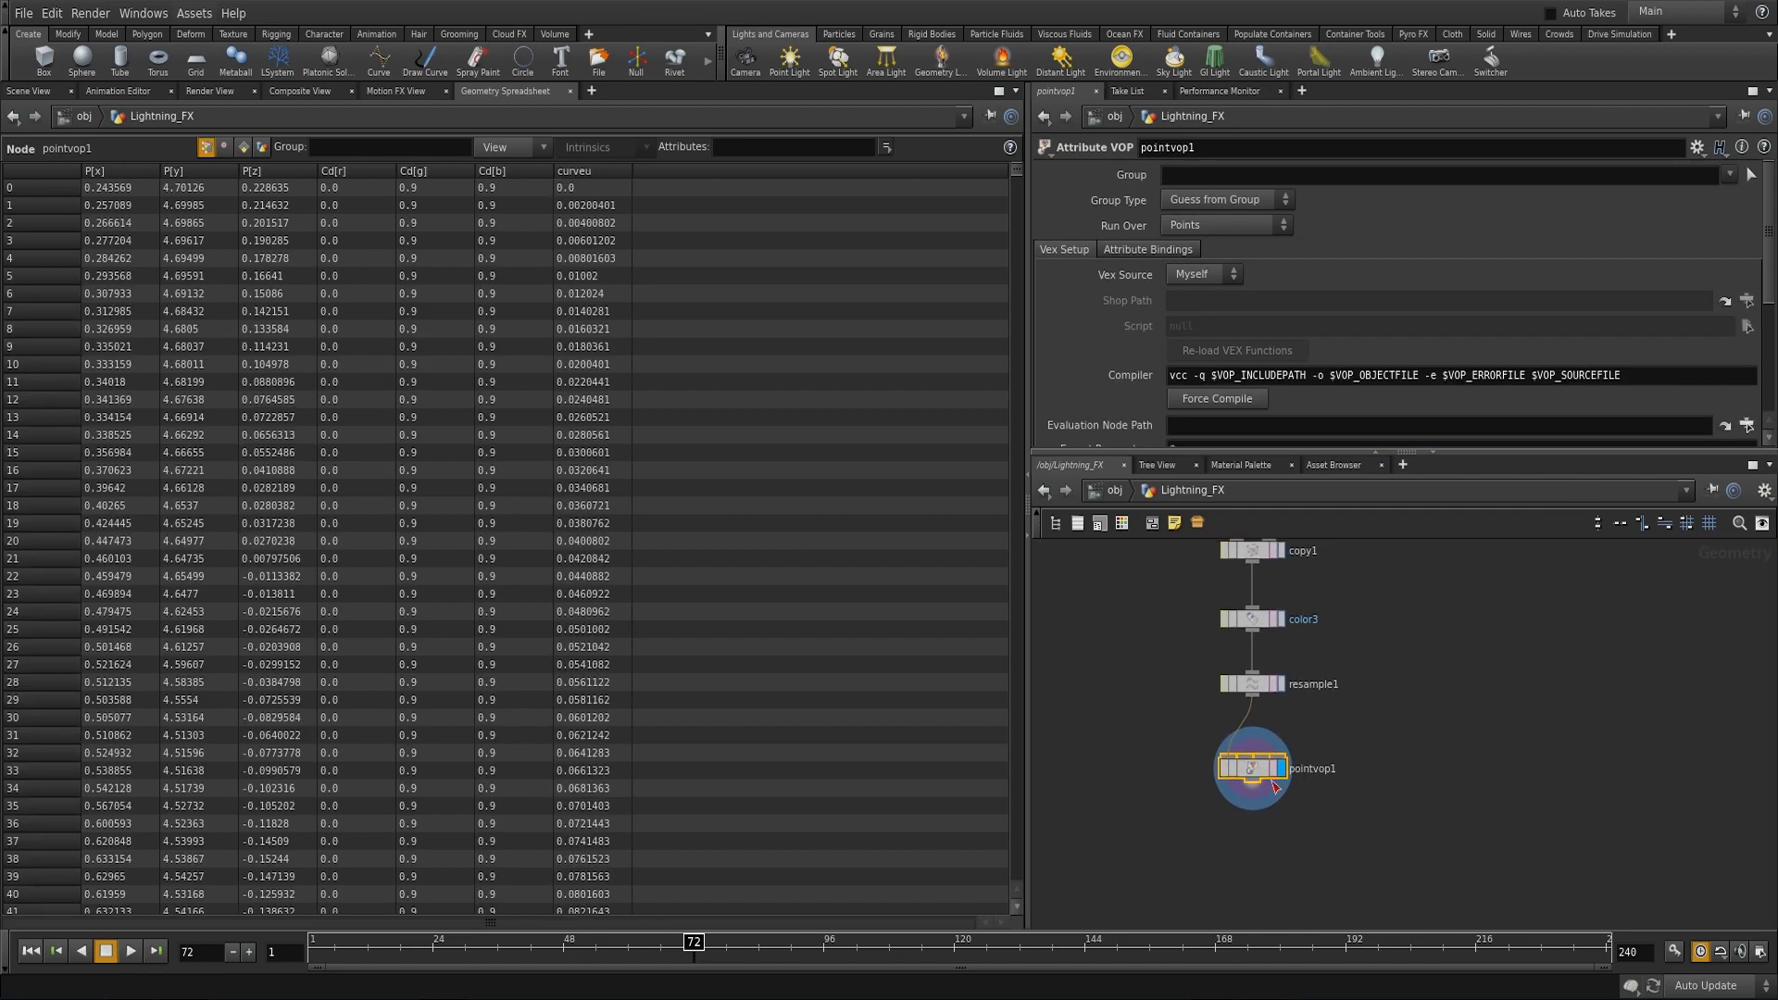
pyautogui.doubleClick(1254, 766)
pyautogui.moveTo(1403, 901); pyautogui.dragTo(1534, 949, button='middle')
pyautogui.scroll(-4, 1561, 861)
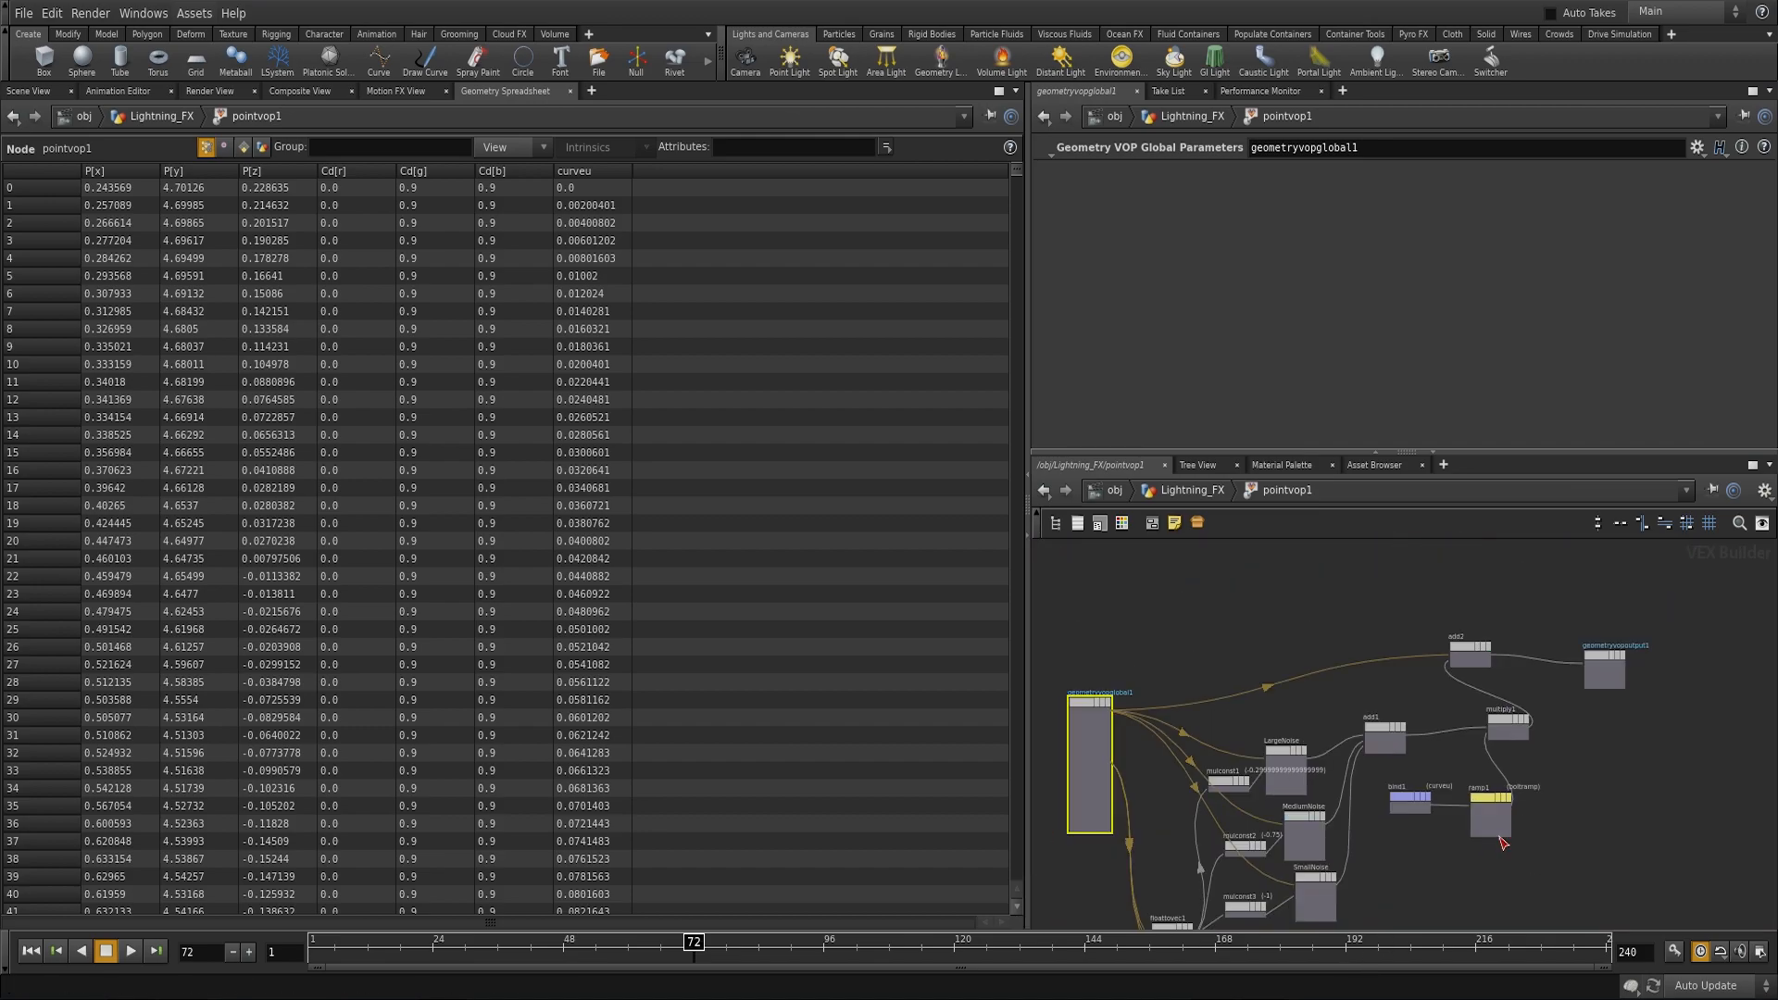
pyautogui.moveTo(1470, 841); pyautogui.dragTo(1235, 592)
pyautogui.click(1437, 836)
pyautogui.scroll(3, 1440, 834)
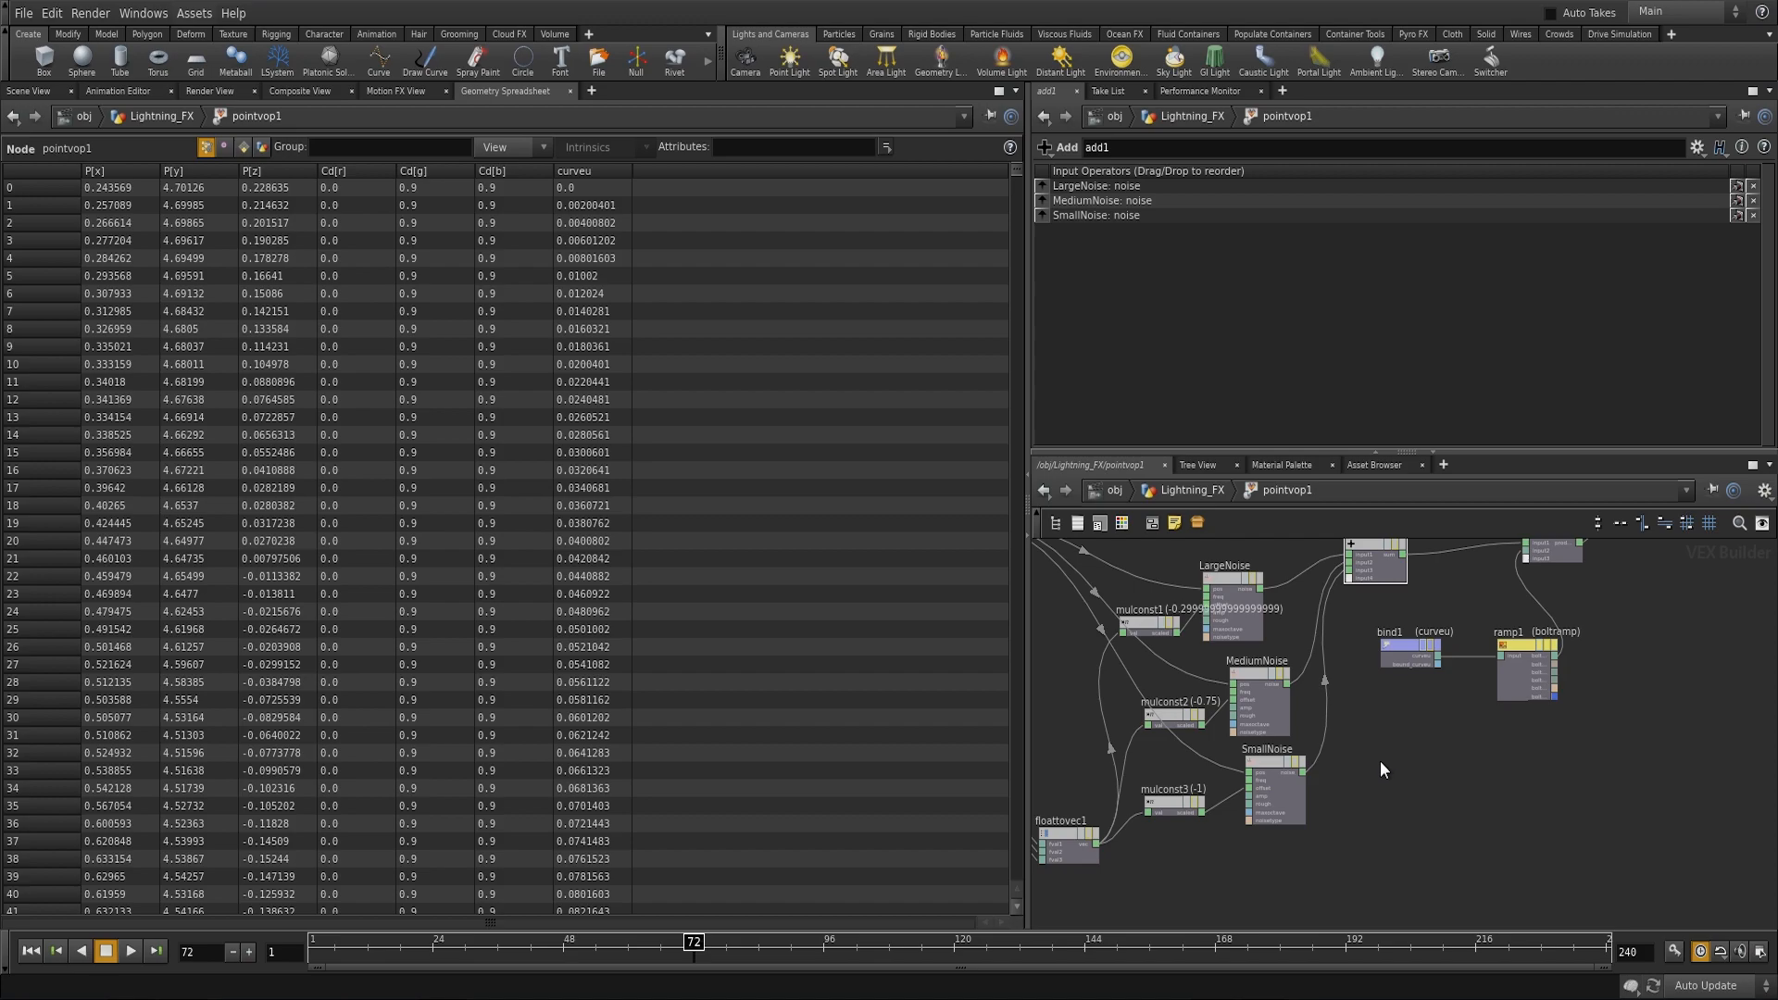
pyautogui.moveTo(1414, 803); pyautogui.dragTo(1378, 835, button='middle')
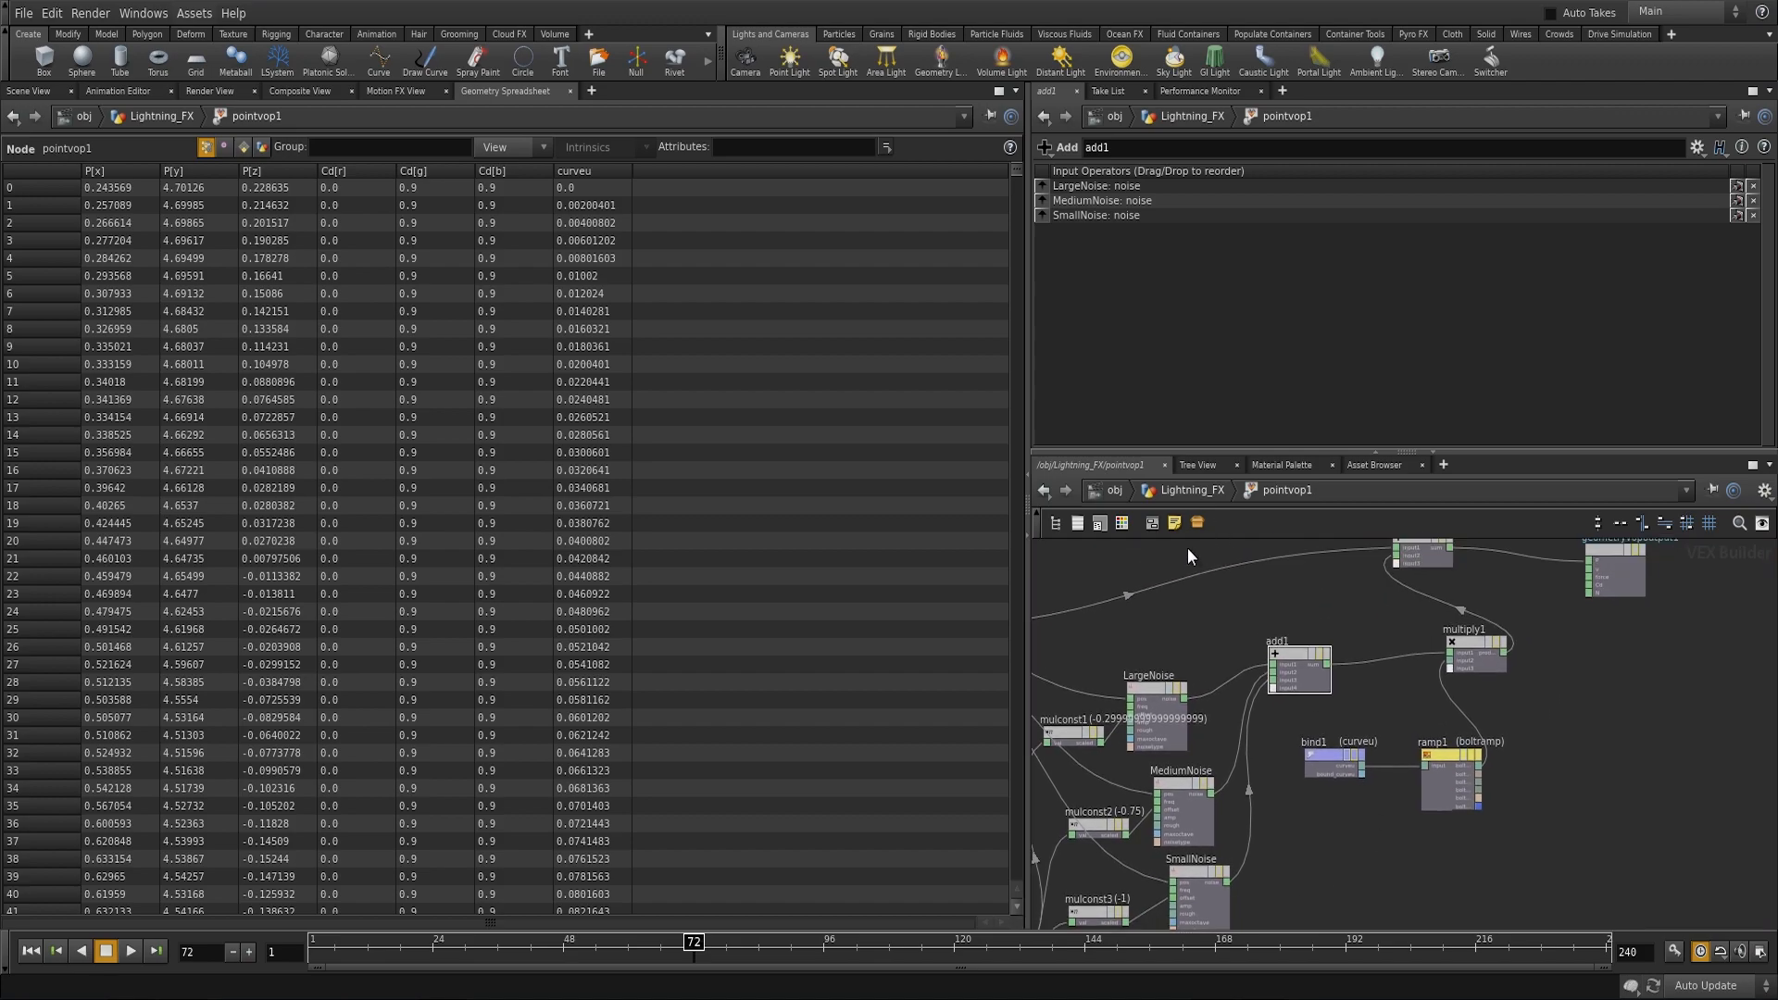
pyautogui.click(1172, 491)
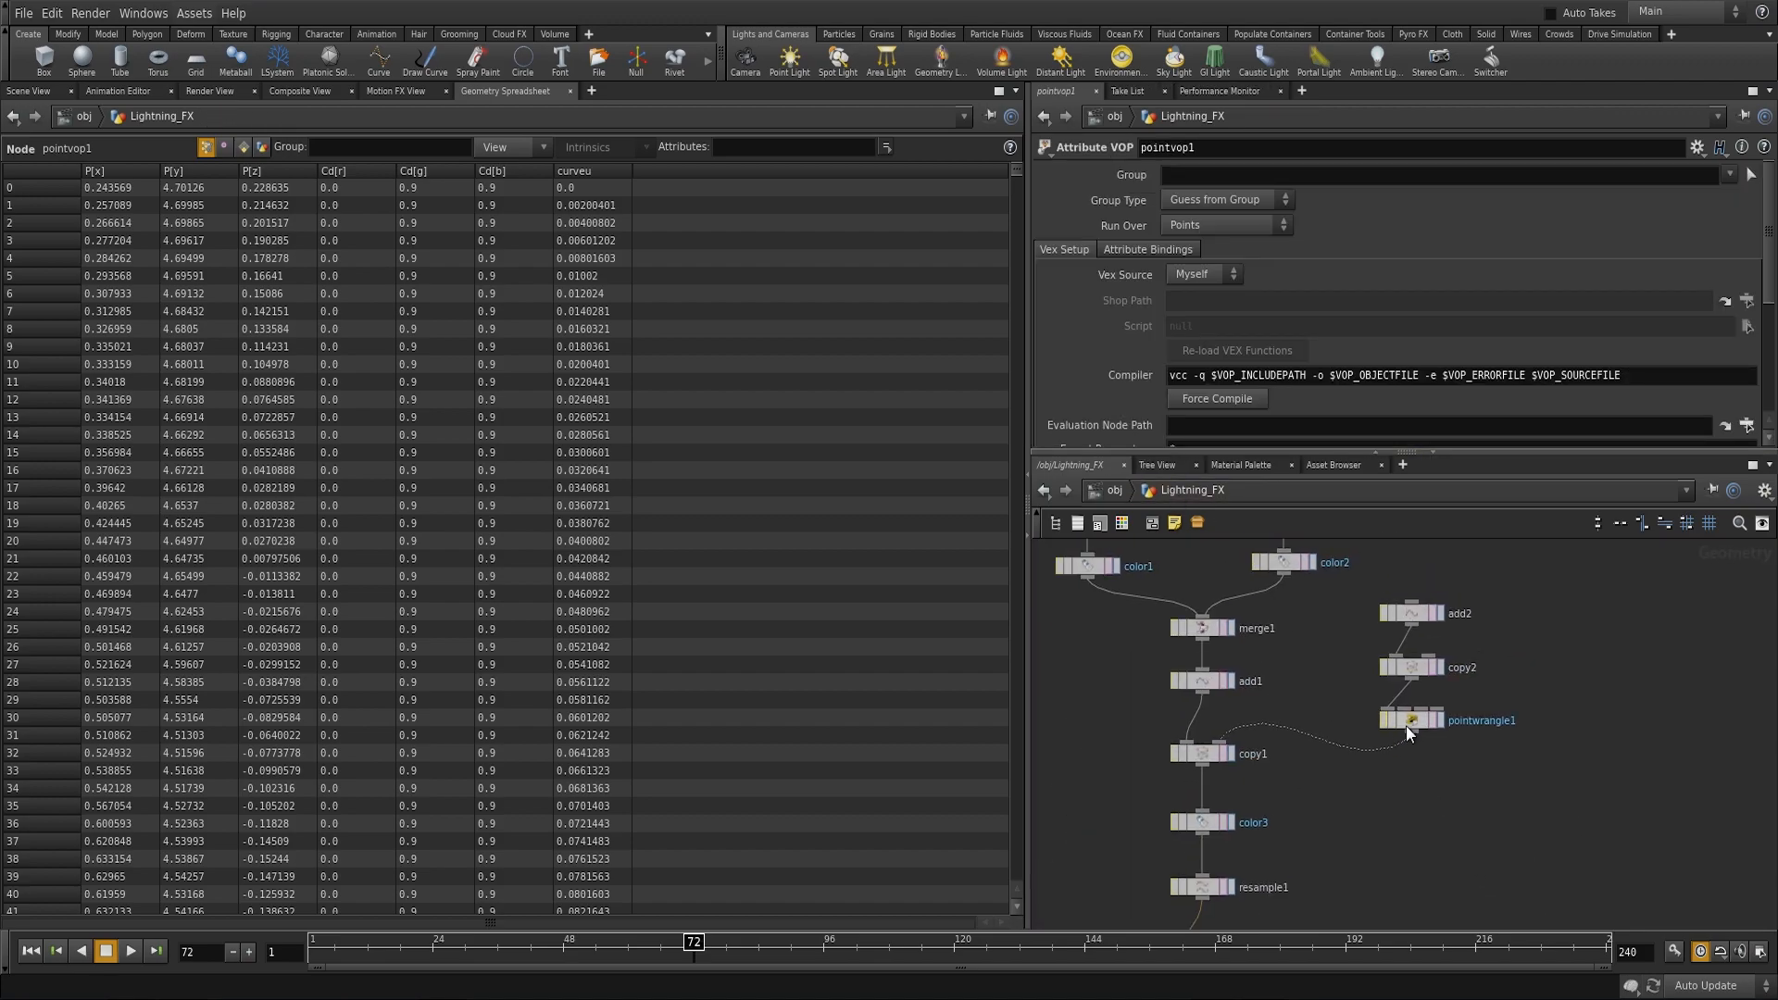
pyautogui.click(1435, 726)
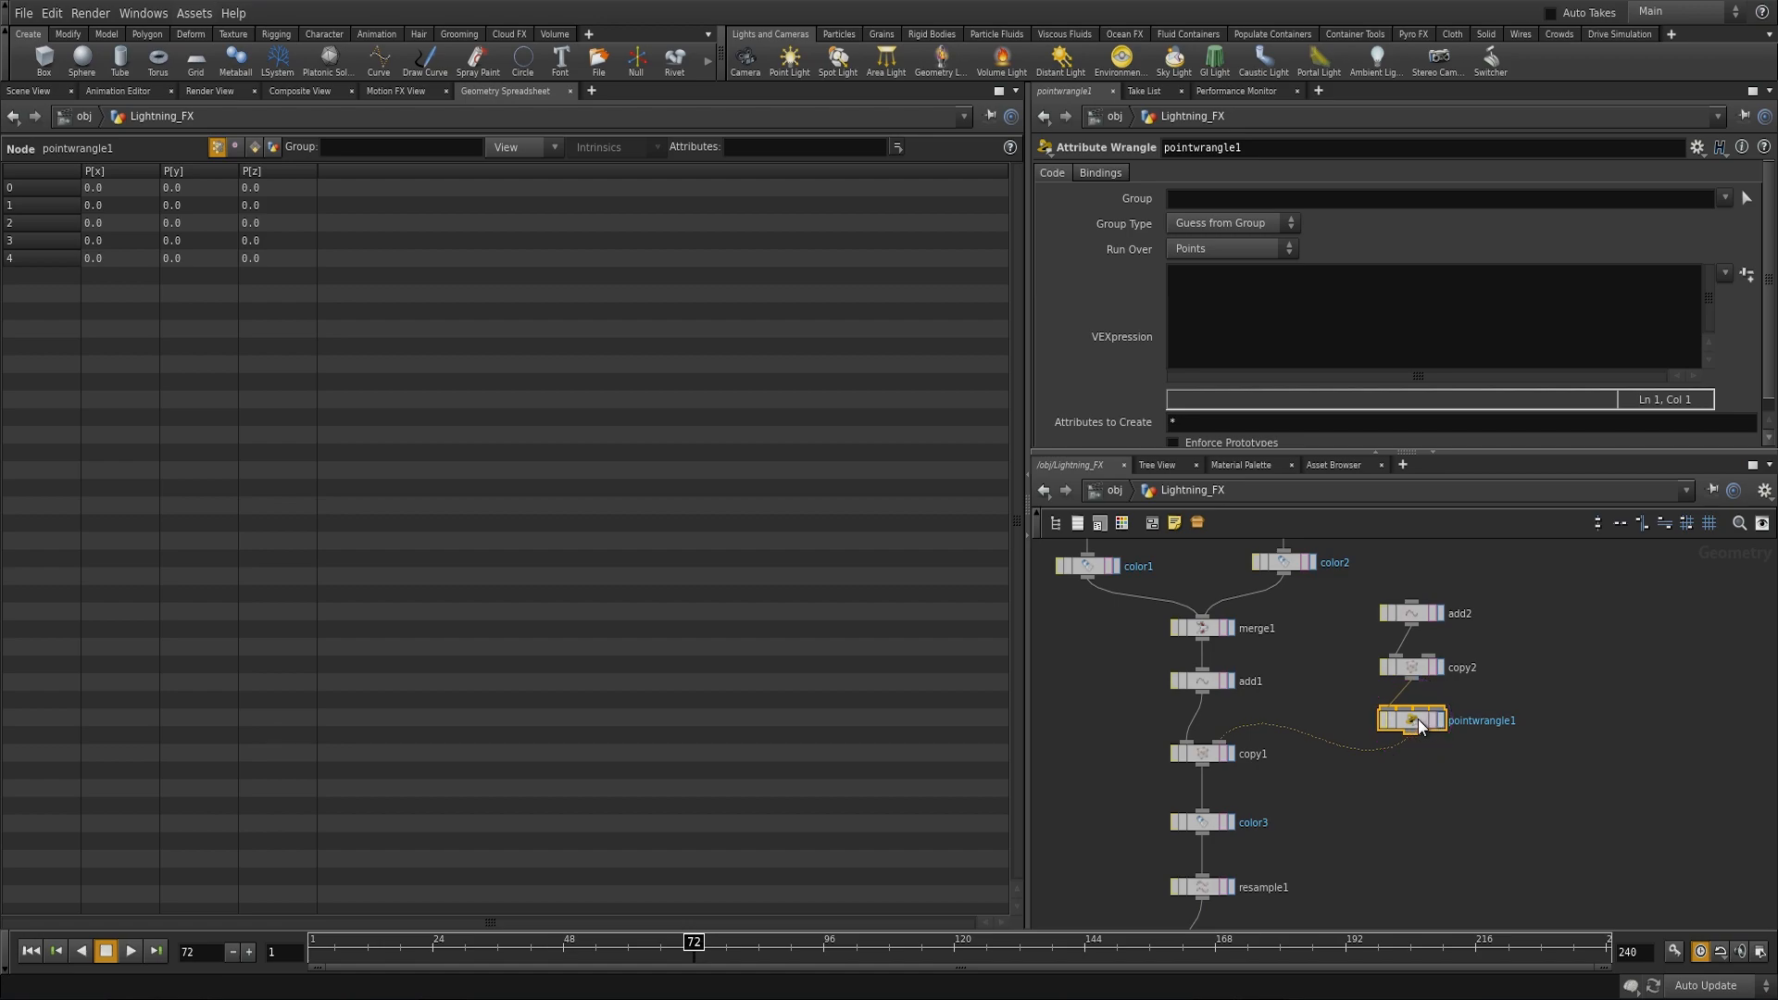
pyautogui.moveTo(1548, 692); pyautogui.dragTo(1567, 717, button='middle')
pyautogui.write('kdngkjndfgkj')
pyautogui.press('BackSpace')
pyautogui.press('BackSpace')
pyautogui.press('BackSpace')
pyautogui.press('BackSpace')
pyautogui.press('BackSpace')
pyautogui.press('BackSpace')
pyautogui.press('BackSpace')
pyautogui.press('BackSpace')
pyautogui.press('BackSpace')
pyautogui.press('BackSpace')
pyautogui.press('BackSpace')
pyautogui.press('BackSpace')
pyautogui.press('BackSpace')
pyautogui.press('BackSpace')
pyautogui.press('BackSpace')
pyautogui.press('BackSpace')
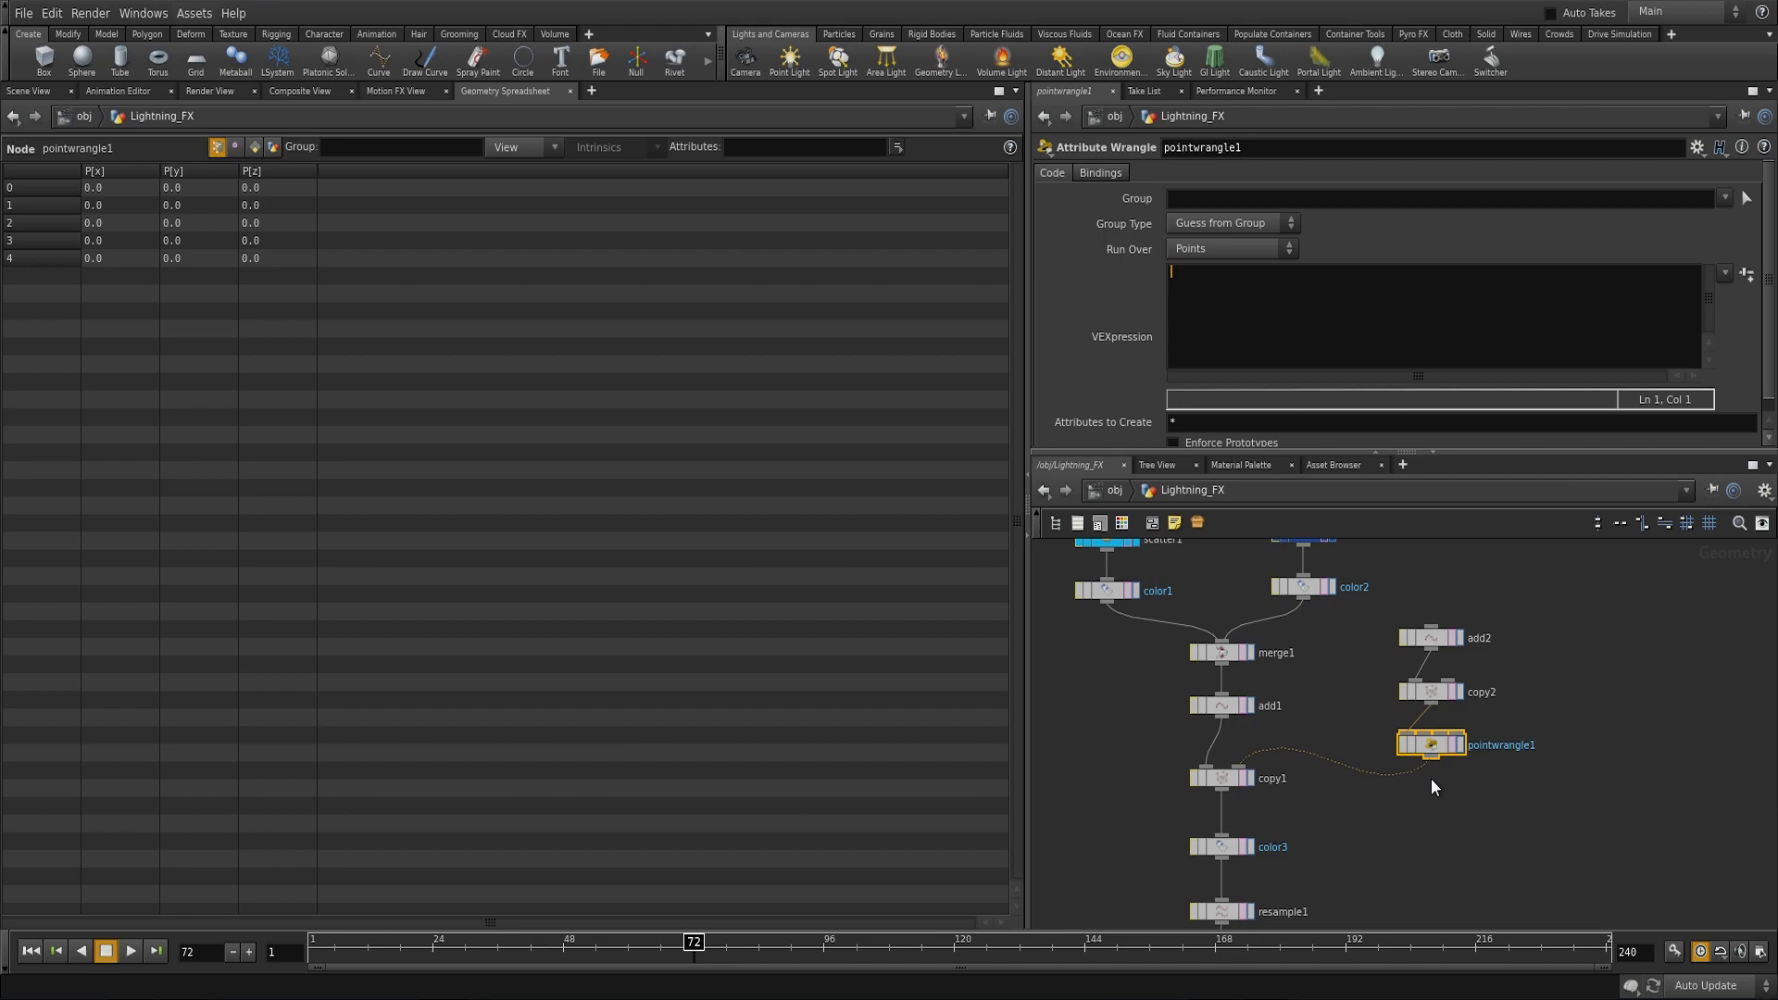
pyautogui.moveTo(1396, 854); pyautogui.dragTo(1392, 798, button='middle')
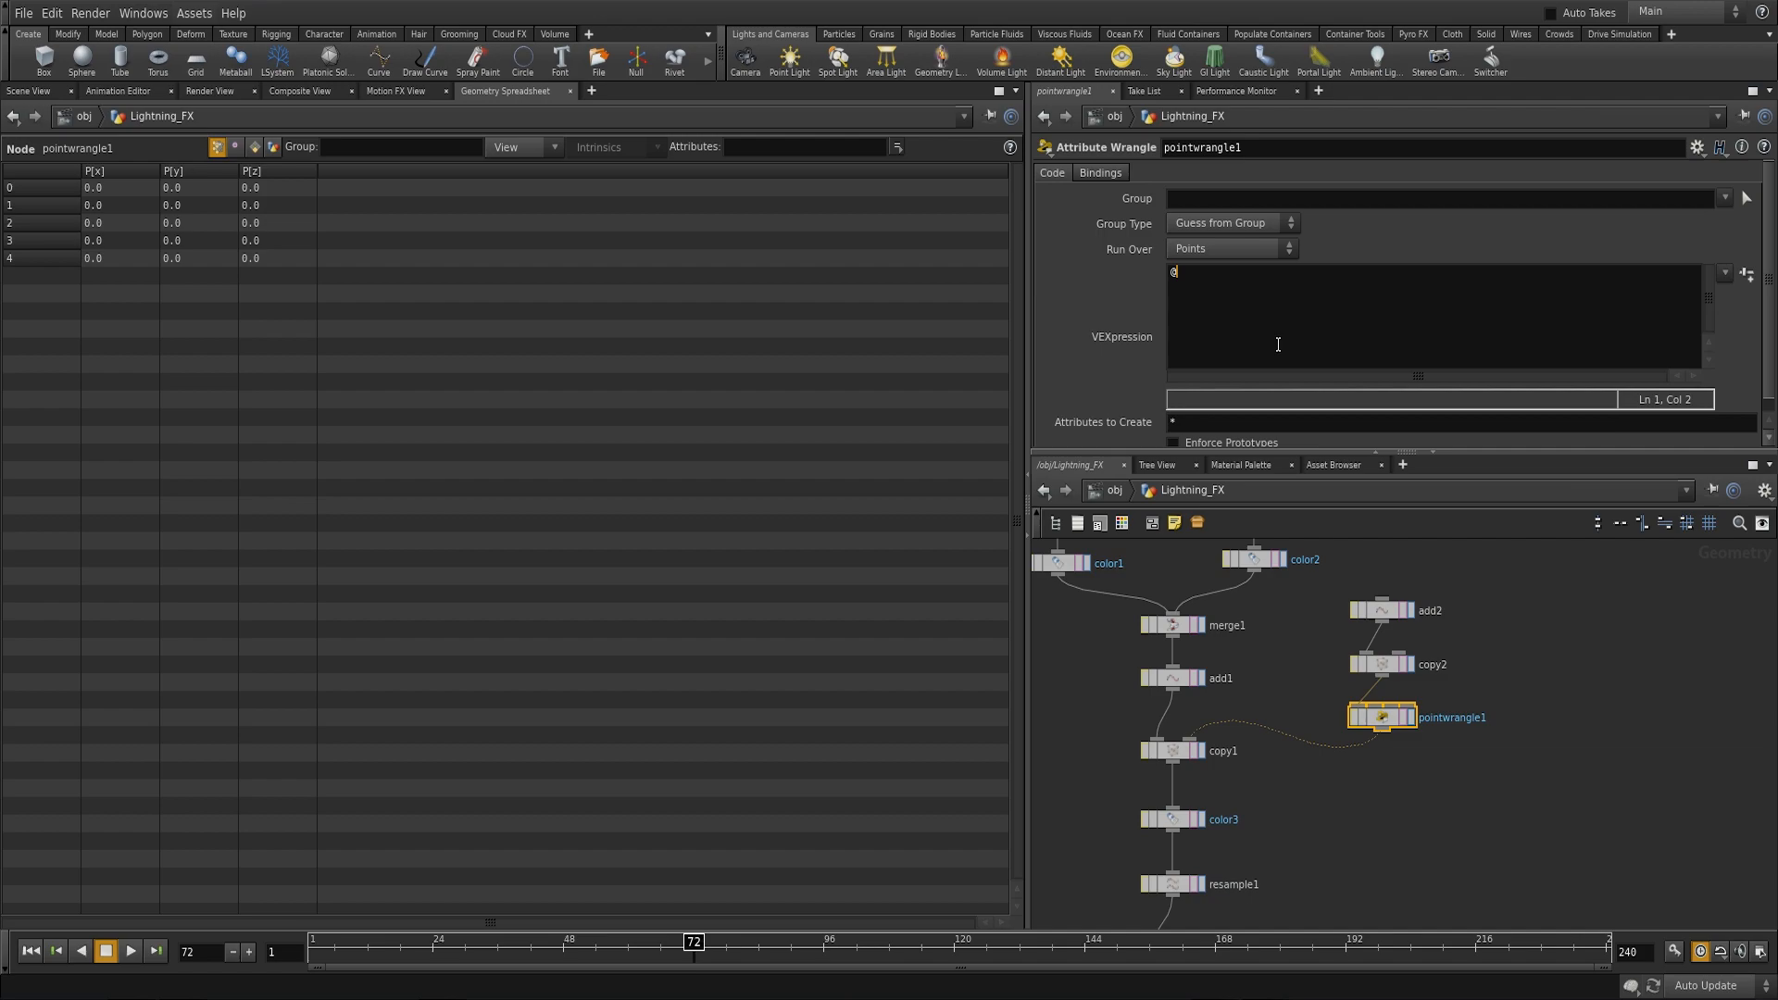
pyautogui.press('BackSpace')
pyautogui.write('boltlife = rand(@ptnum);')
pyautogui.click(1381, 226)
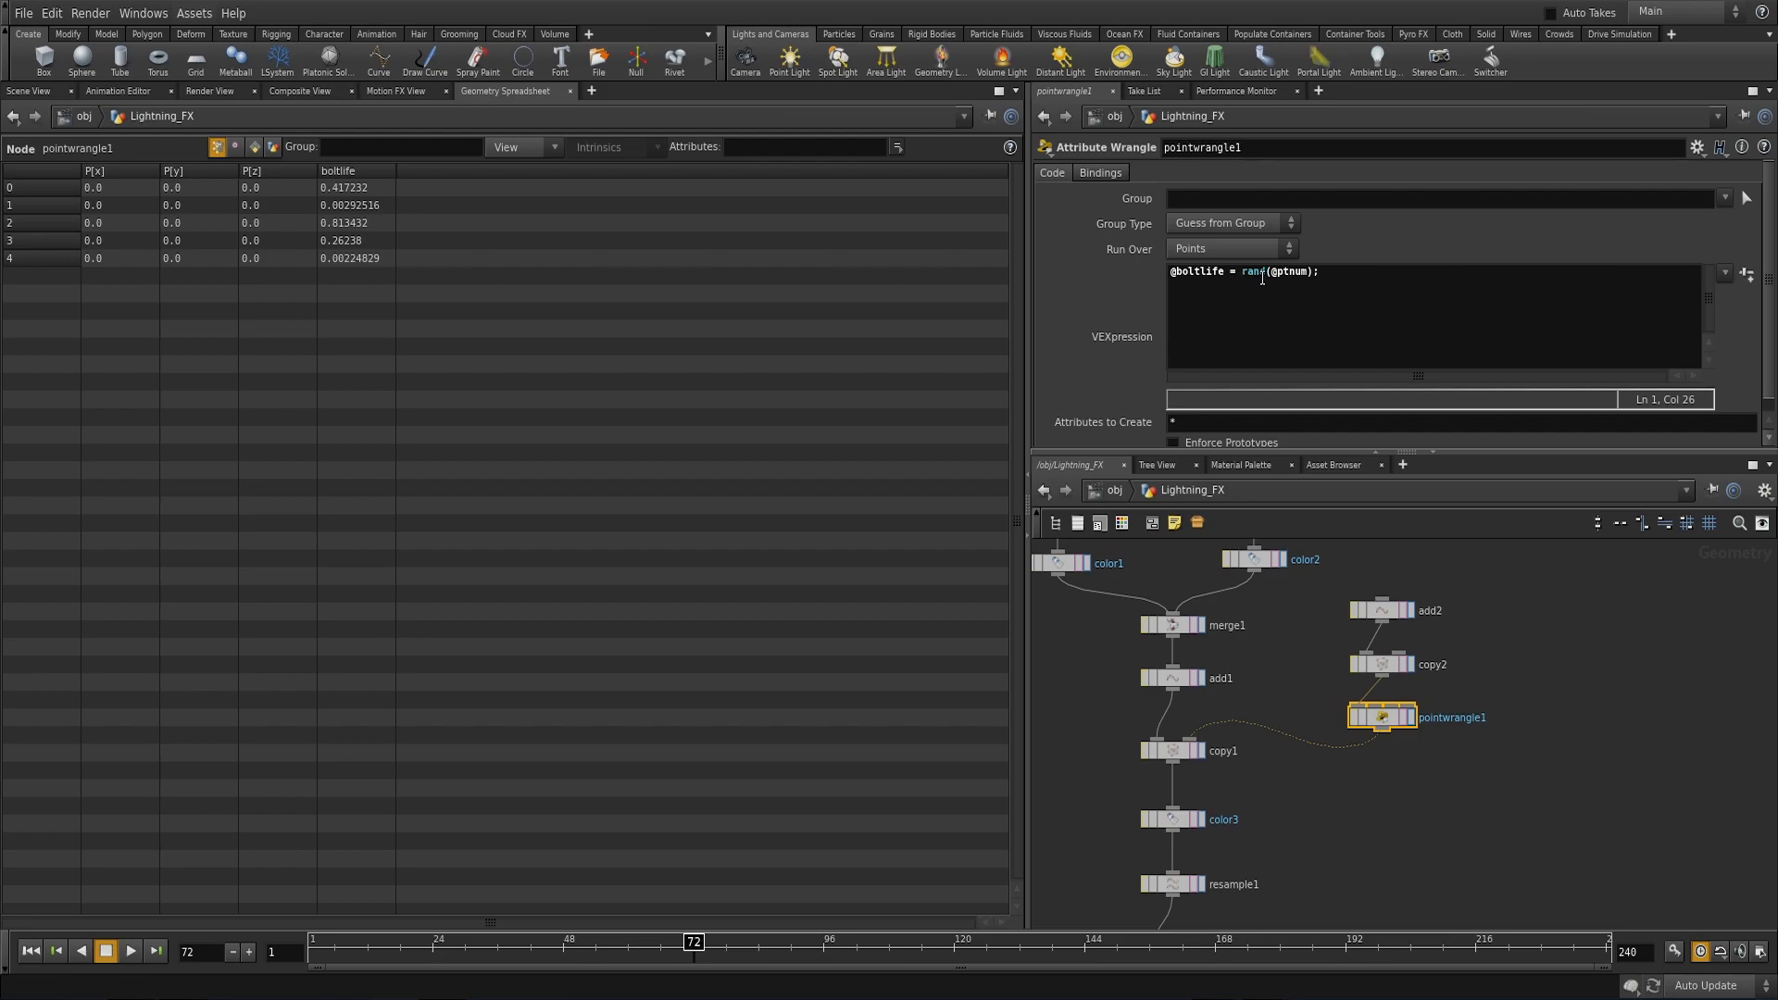
pyautogui.moveTo(1273, 275); pyautogui.dragTo(1303, 276)
pyautogui.click(1327, 272)
pyautogui.moveTo(1171, 275); pyautogui.dragTo(1223, 282)
pyautogui.click(1180, 755)
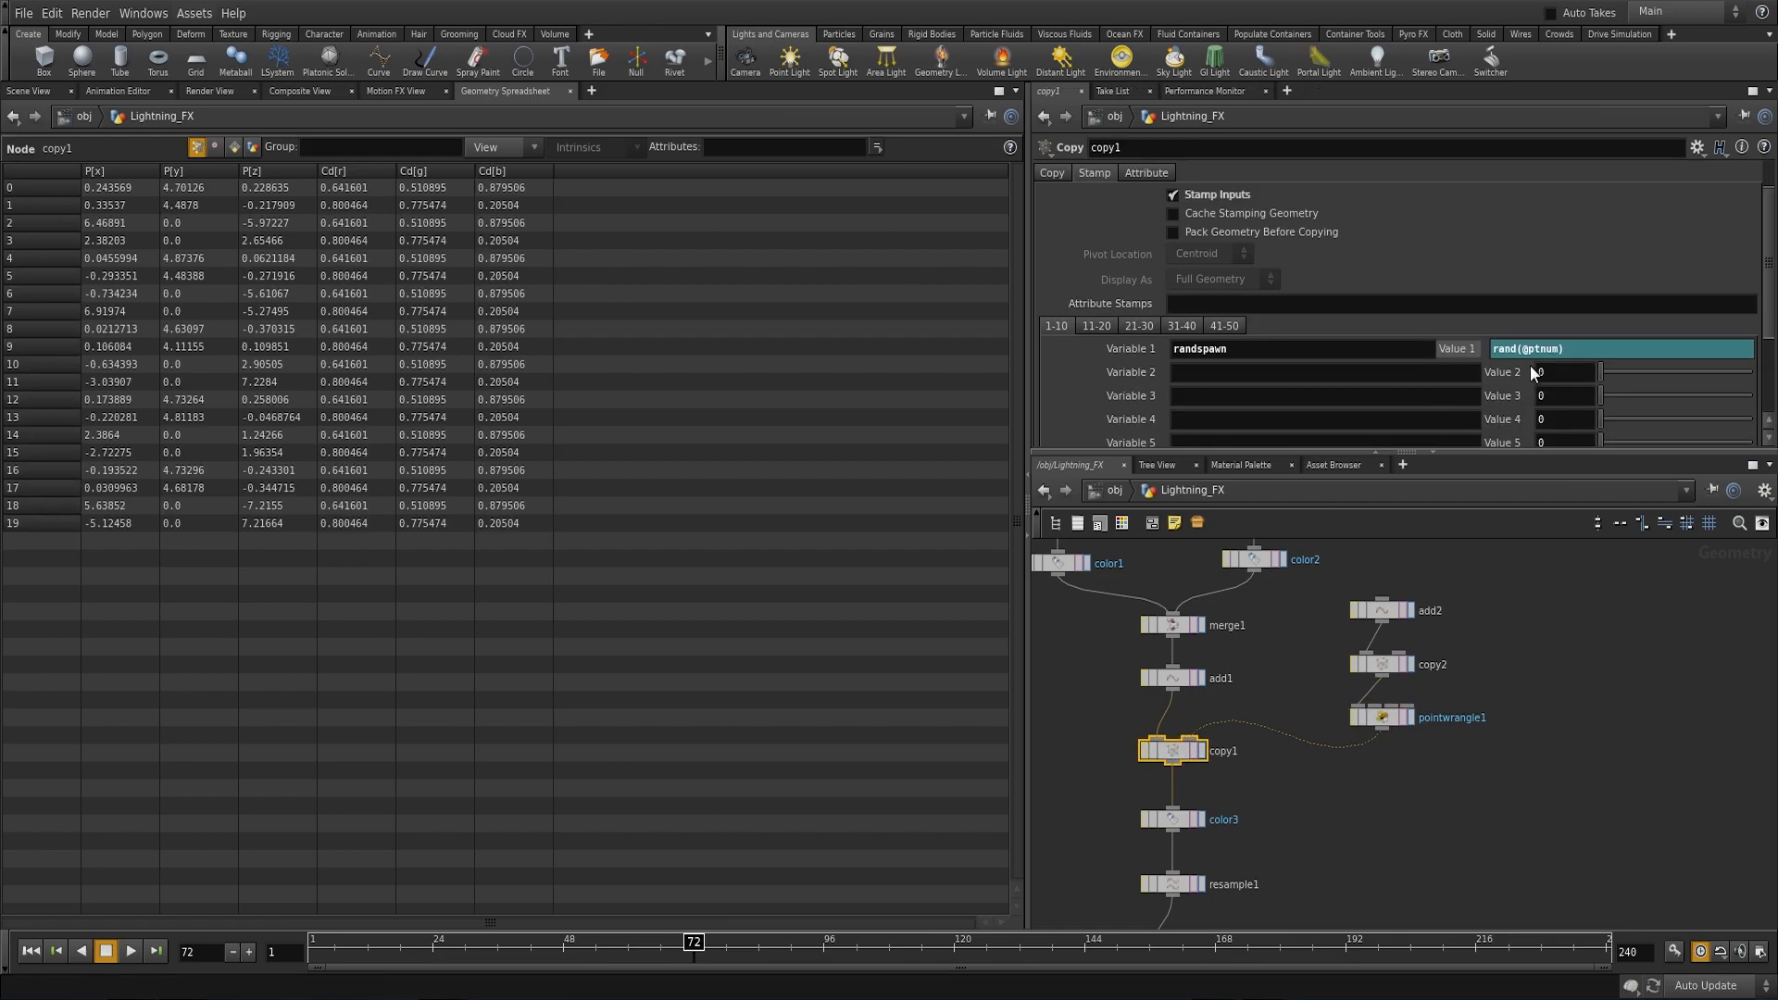
pyautogui.click(1384, 719)
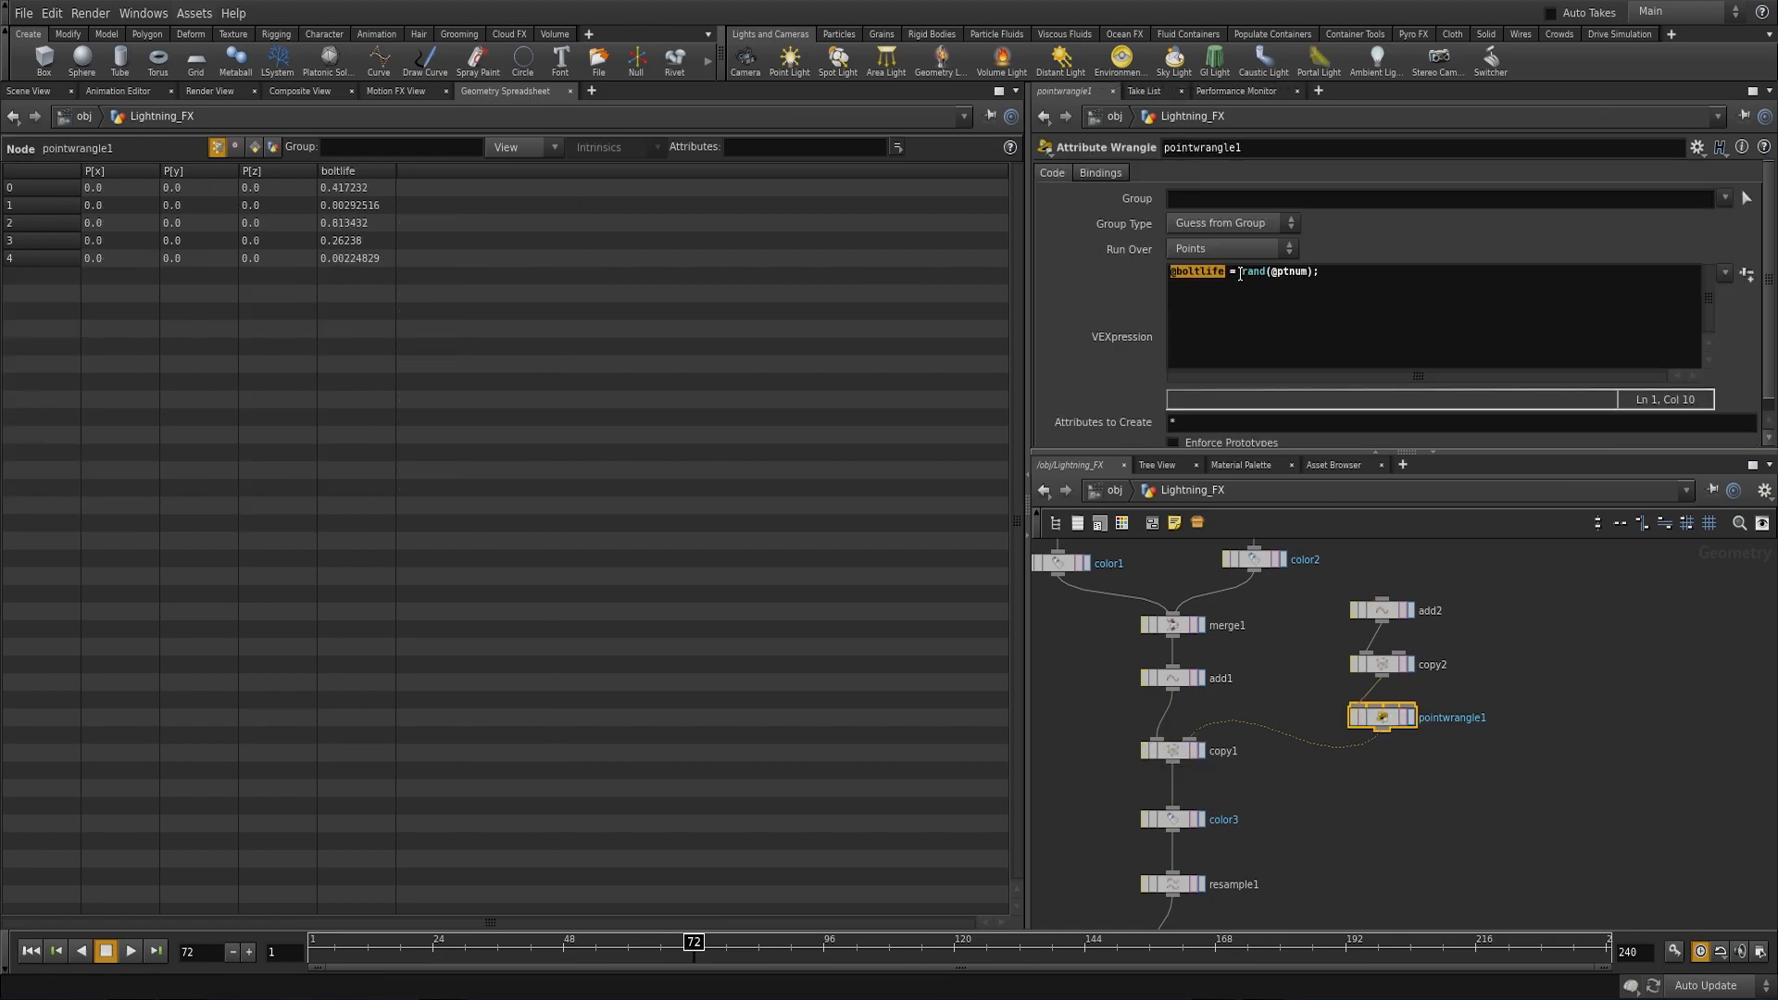
pyautogui.click(1222, 271)
pyautogui.moveTo(1224, 273); pyautogui.dragTo(1164, 275)
pyautogui.hotkey('ctrl', 'c')
pyautogui.click(1176, 748)
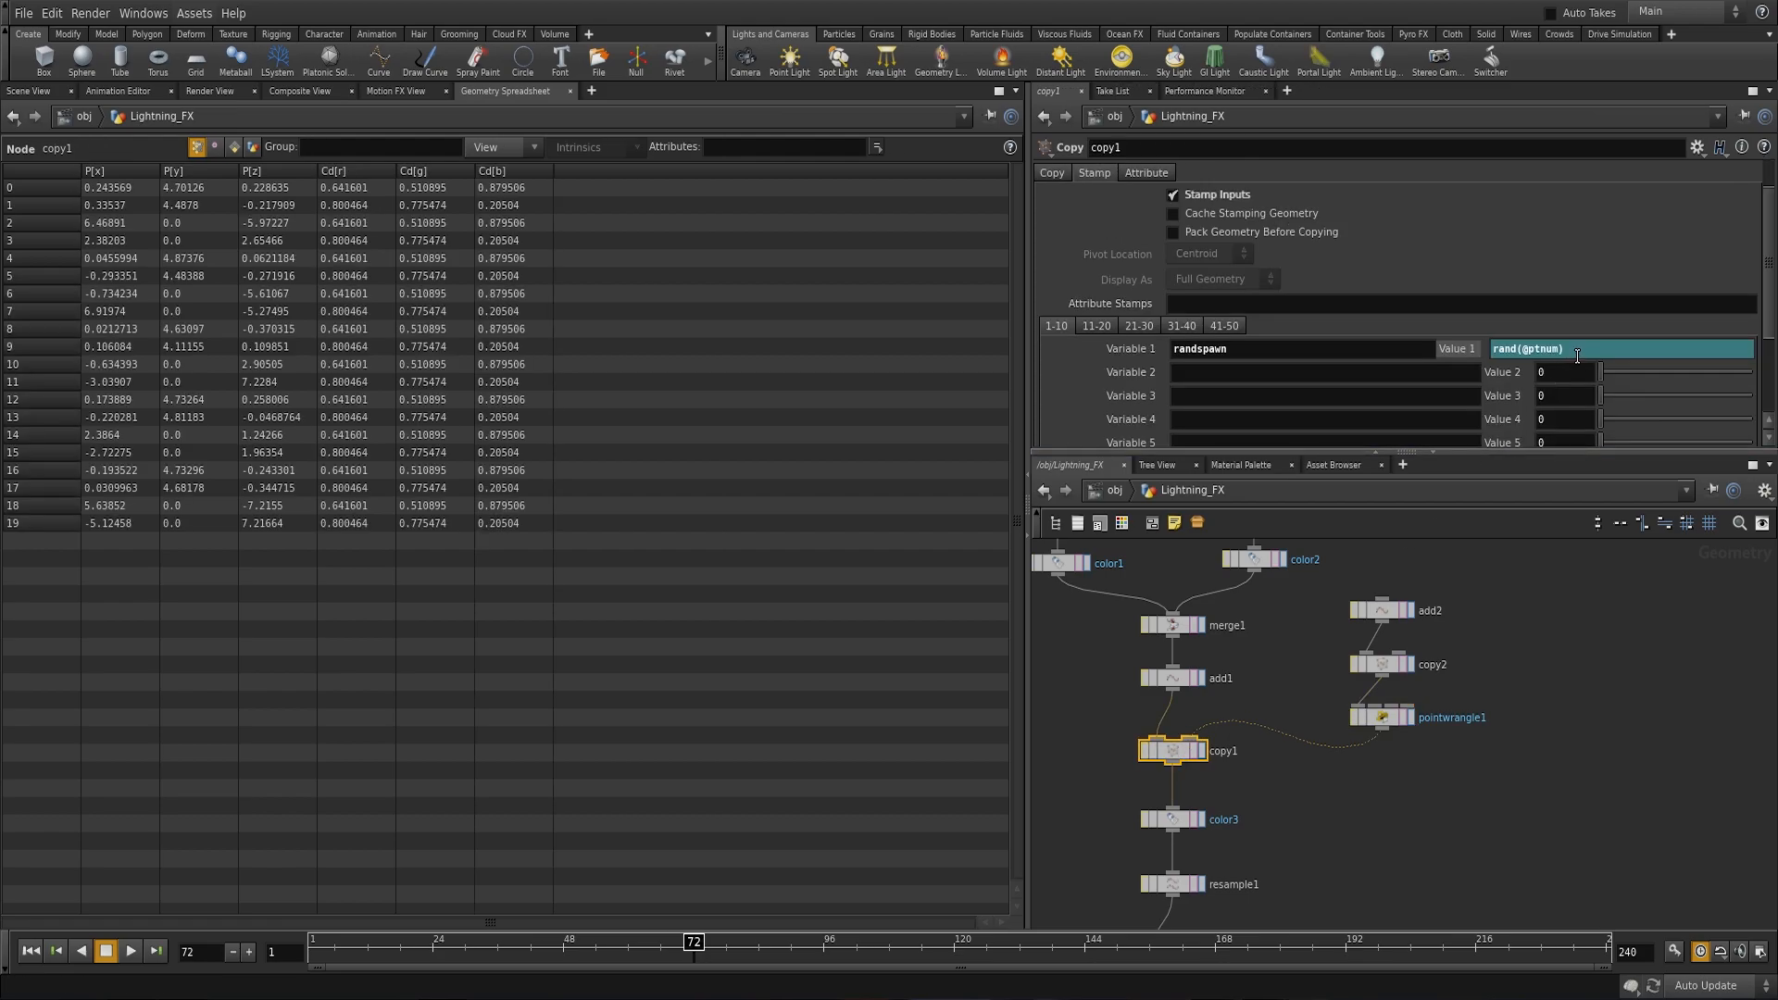
pyautogui.hotkey('ctrl', 'v')
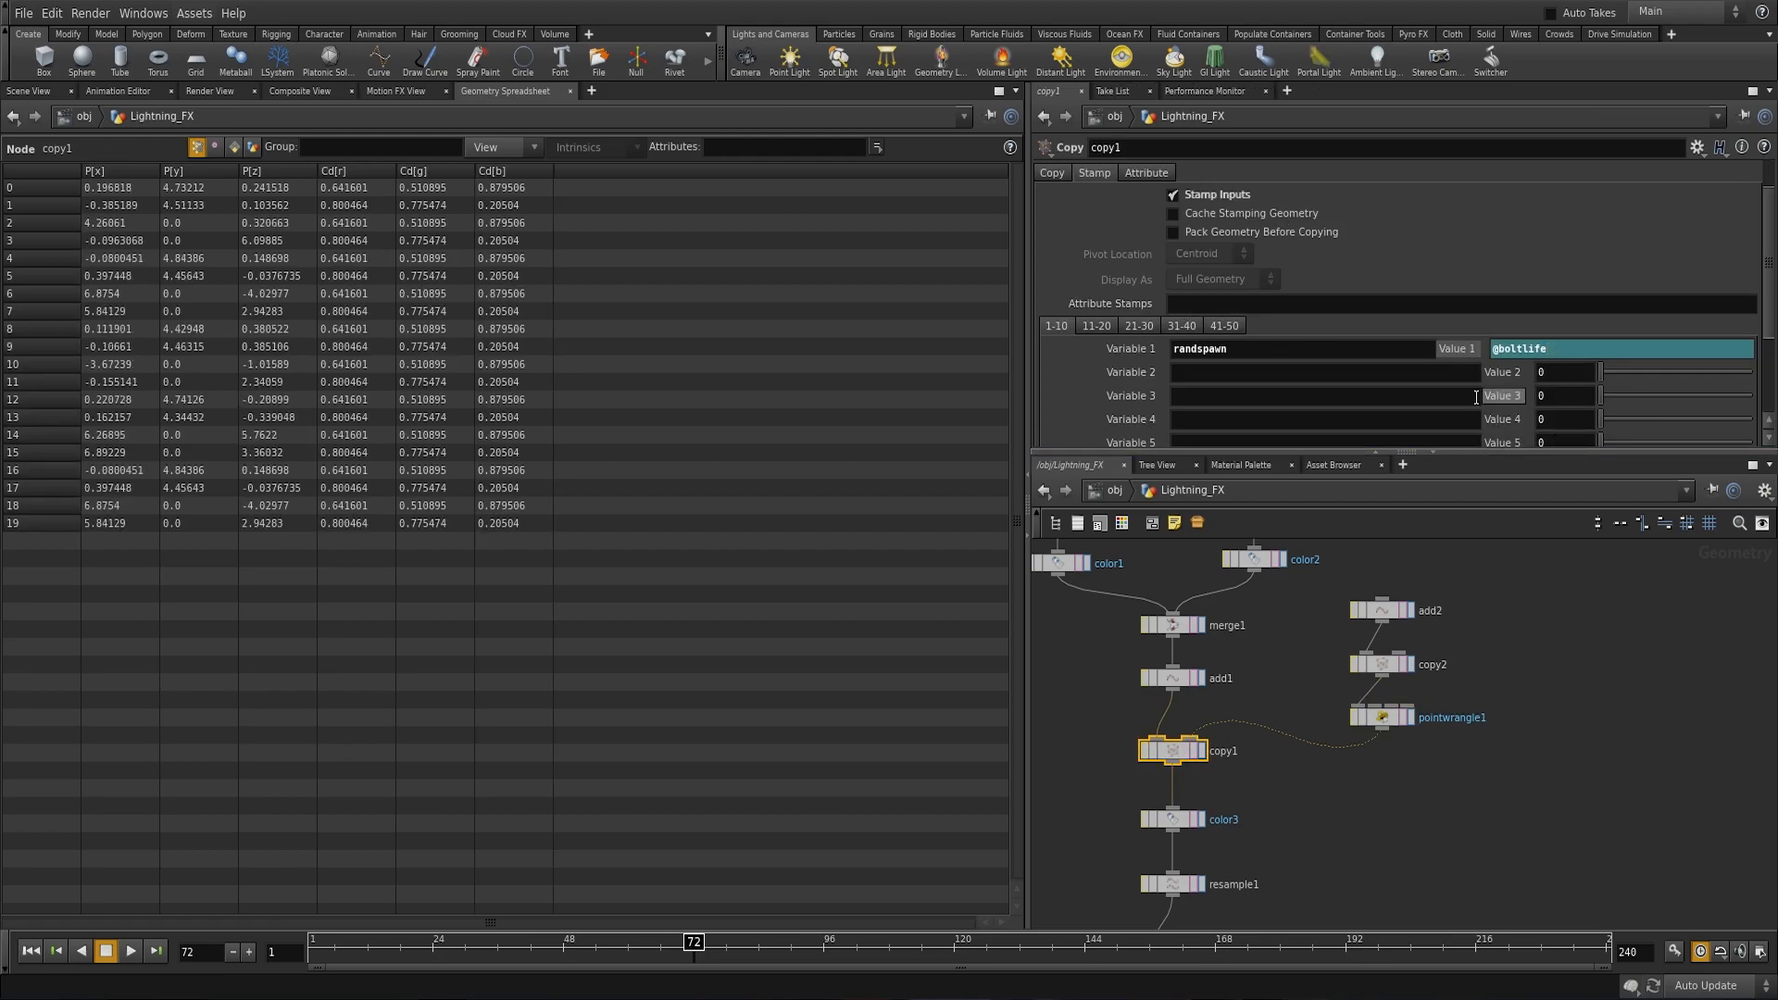
pyautogui.click(28, 90)
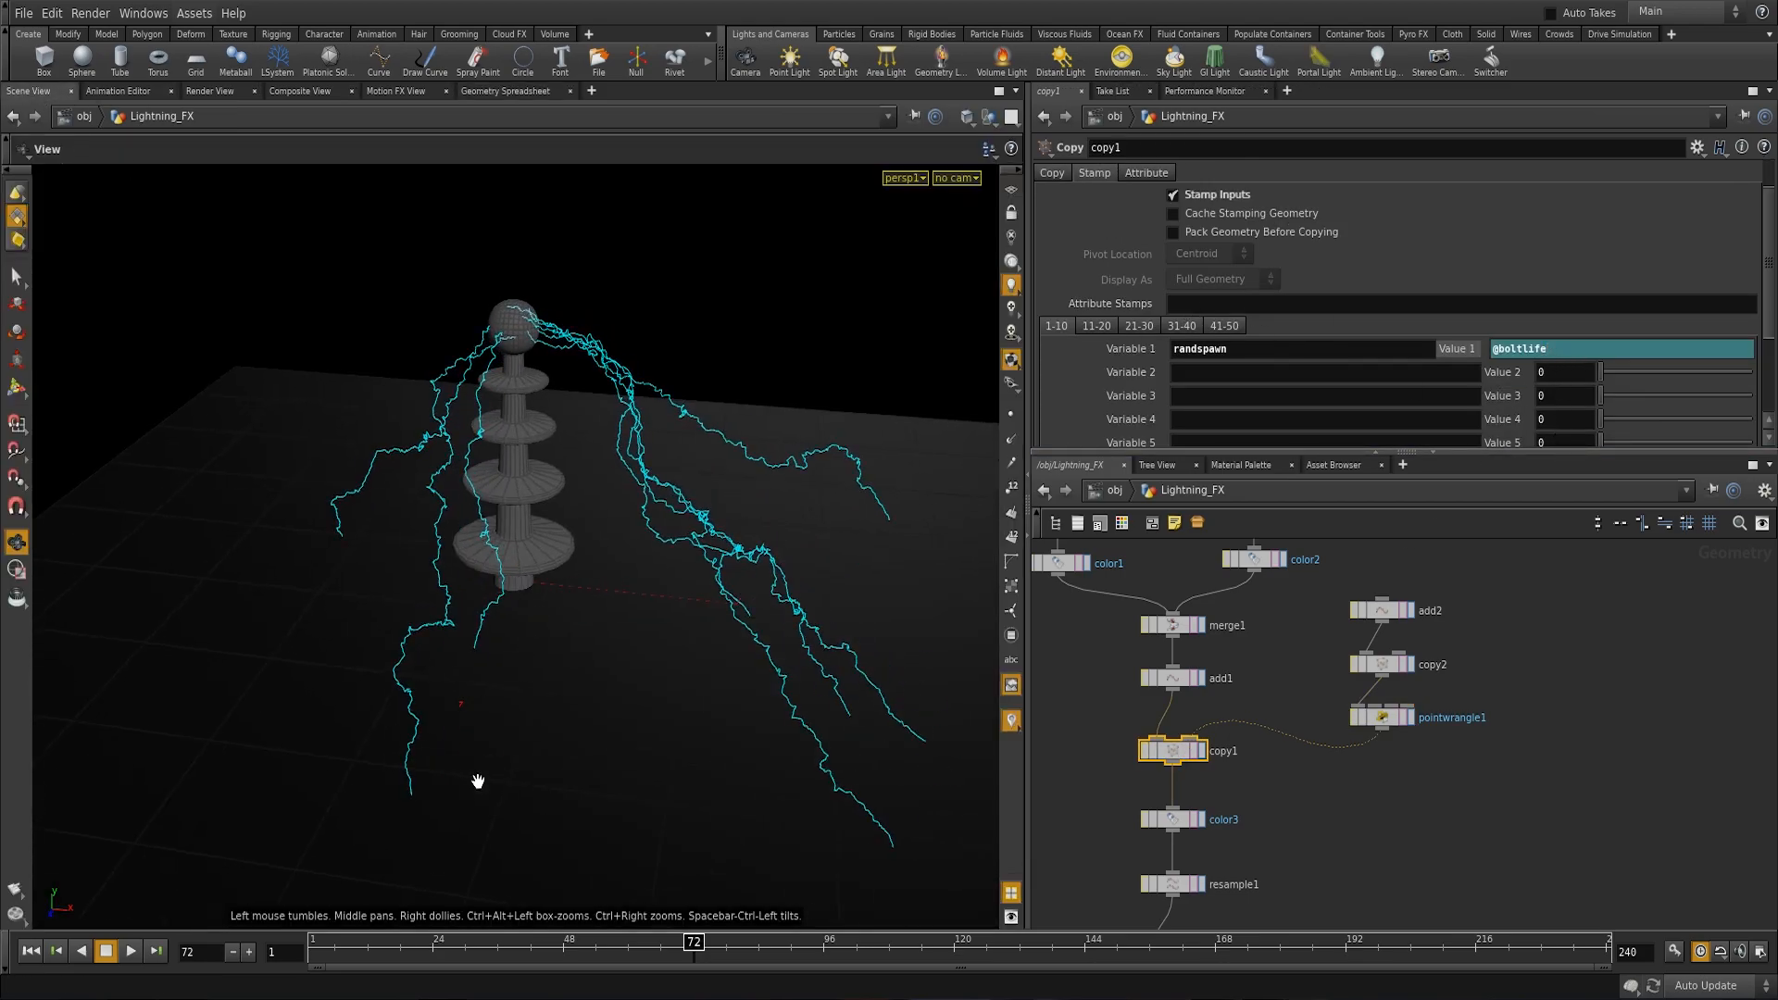
pyautogui.click(640, 940)
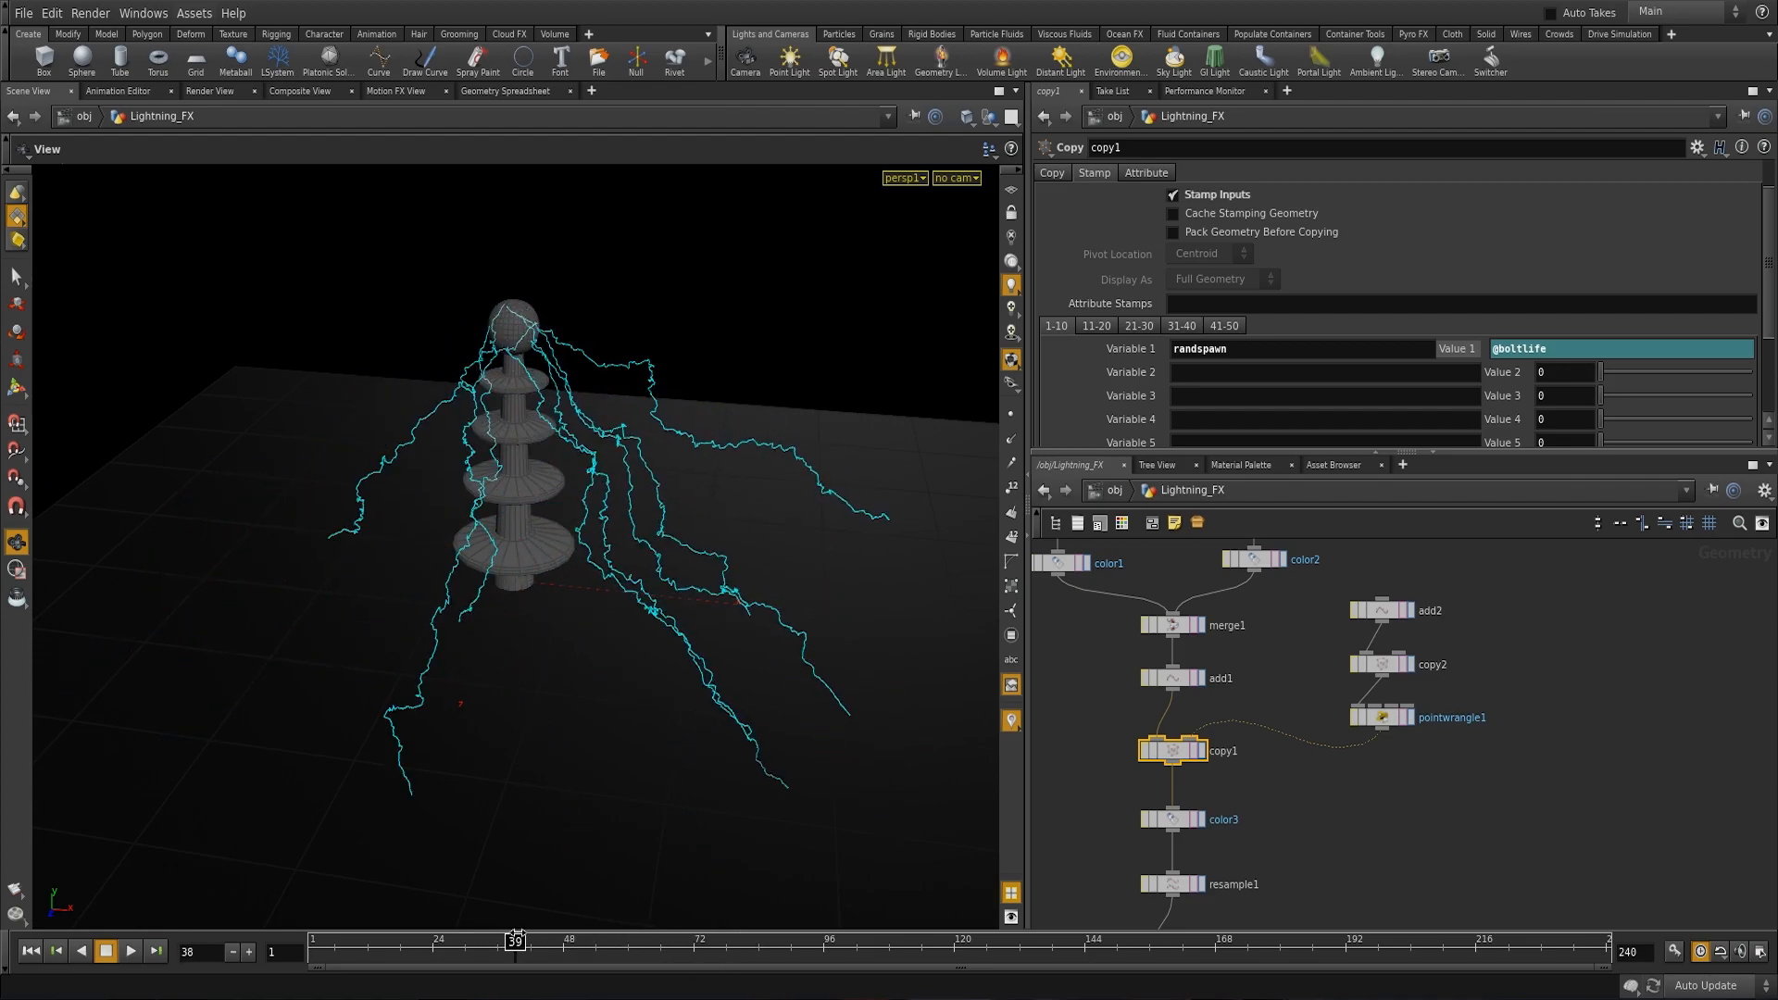
# Step: Scrub the timeline to frame 75 and play the animation to check the lightning's varied timing in the scene view
pyautogui.moveTo(640, 941)
pyautogui.mouseDown()
pyautogui.moveTo(960, 945)
pyautogui.moveTo(711, 944)
pyautogui.mouseUp()
pyautogui.scroll(-4, 496, 789)
pyautogui.keyDown('alt'); pyautogui.moveTo(496, 790); pyautogui.dragTo(398, 785); pyautogui.keyUp('alt')
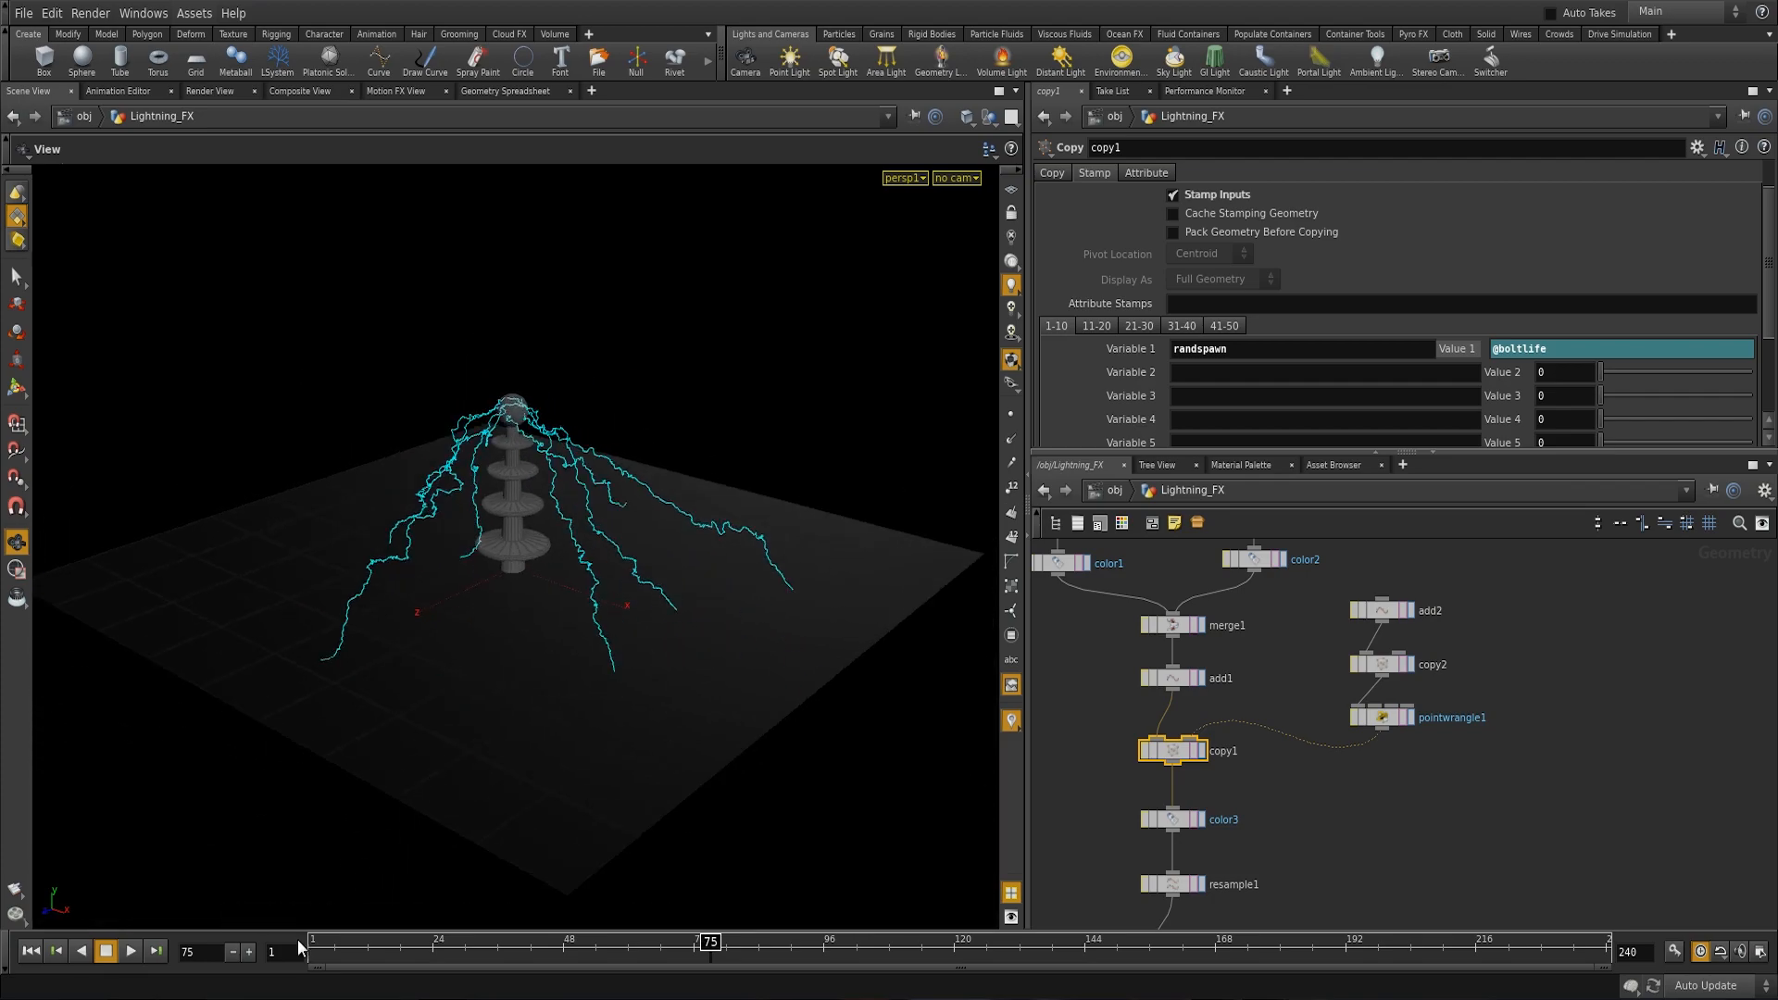
pyautogui.click(132, 951)
pyautogui.keyDown('alt'); pyautogui.moveTo(616, 655); pyautogui.dragTo(543, 692); pyautogui.keyUp('alt')
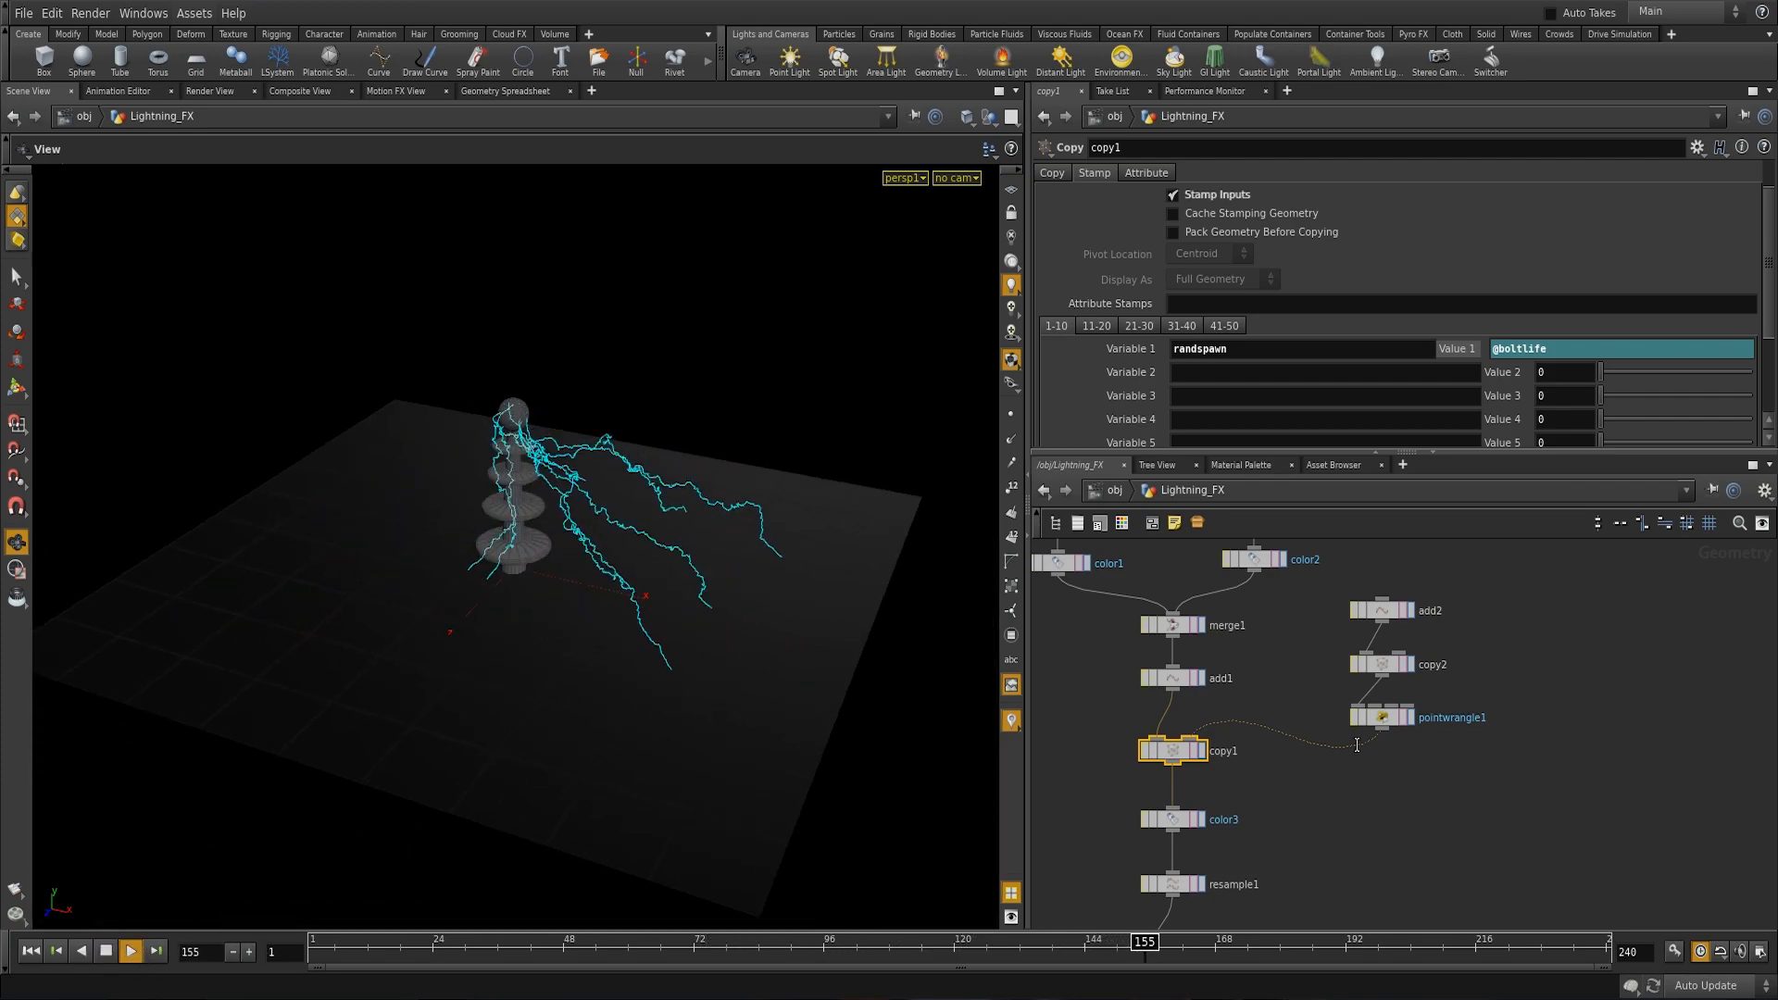
# Step: Adjust the Number of Copies on copy2 while the lightning animation plays
pyautogui.click(1386, 674)
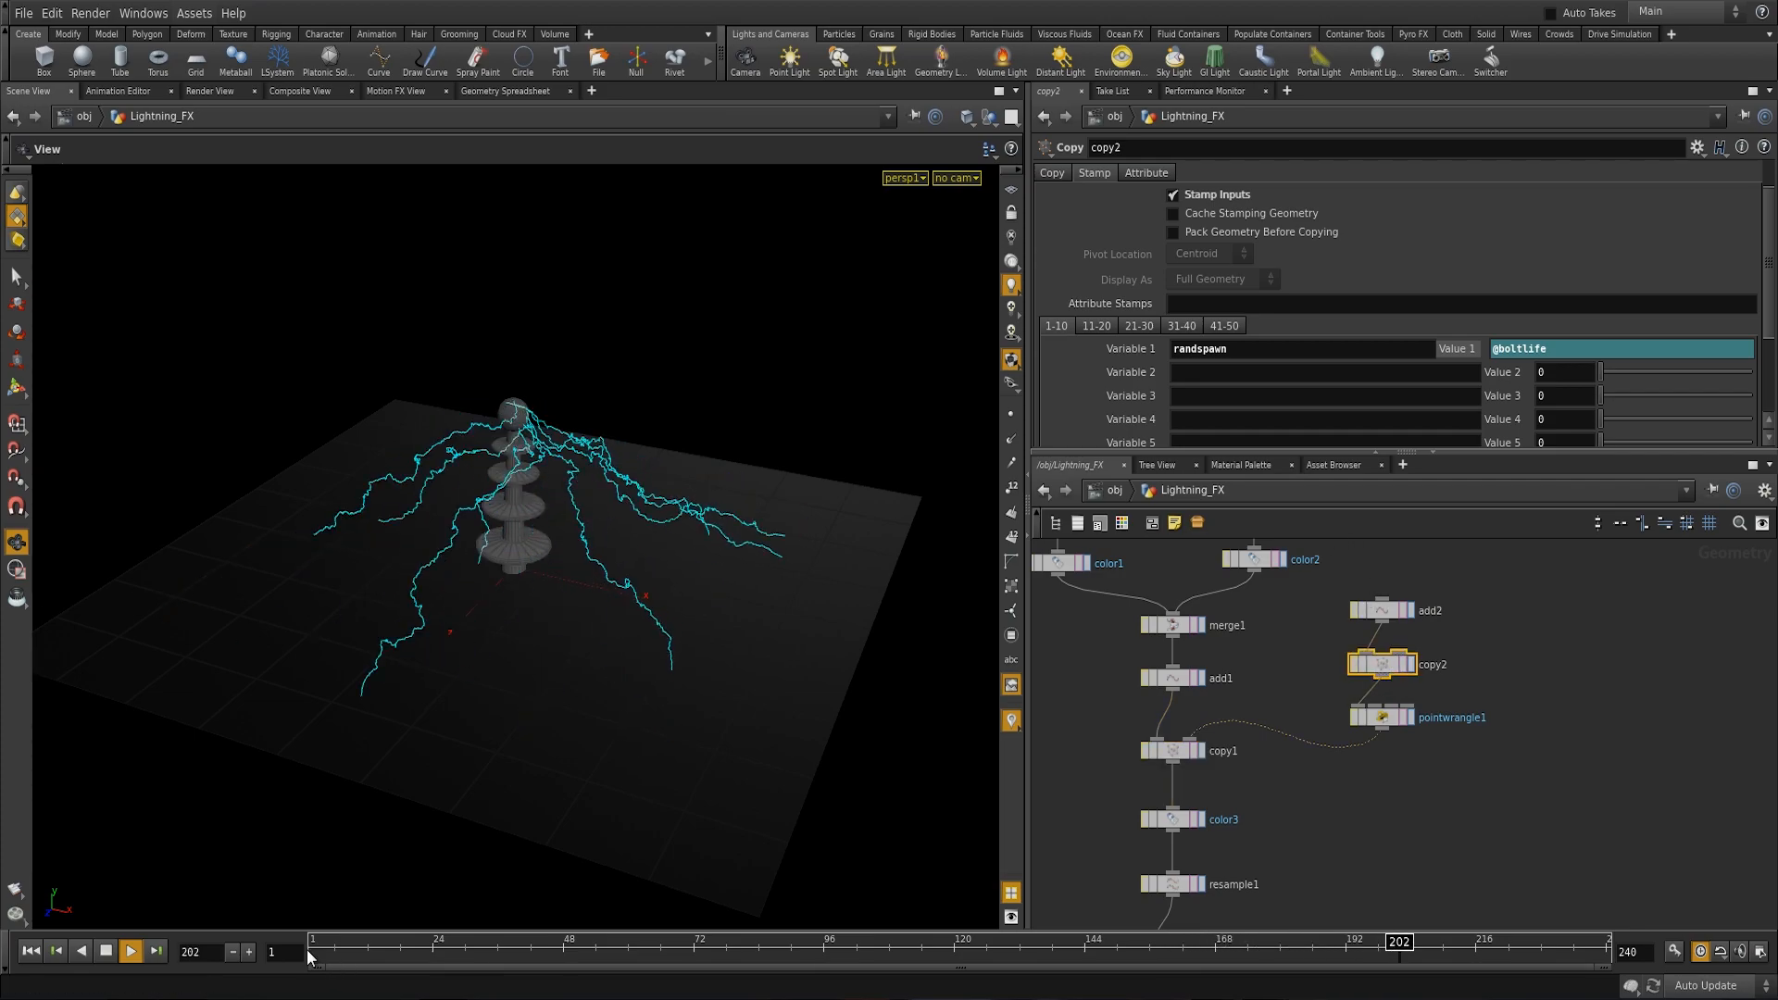
pyautogui.click(1051, 173)
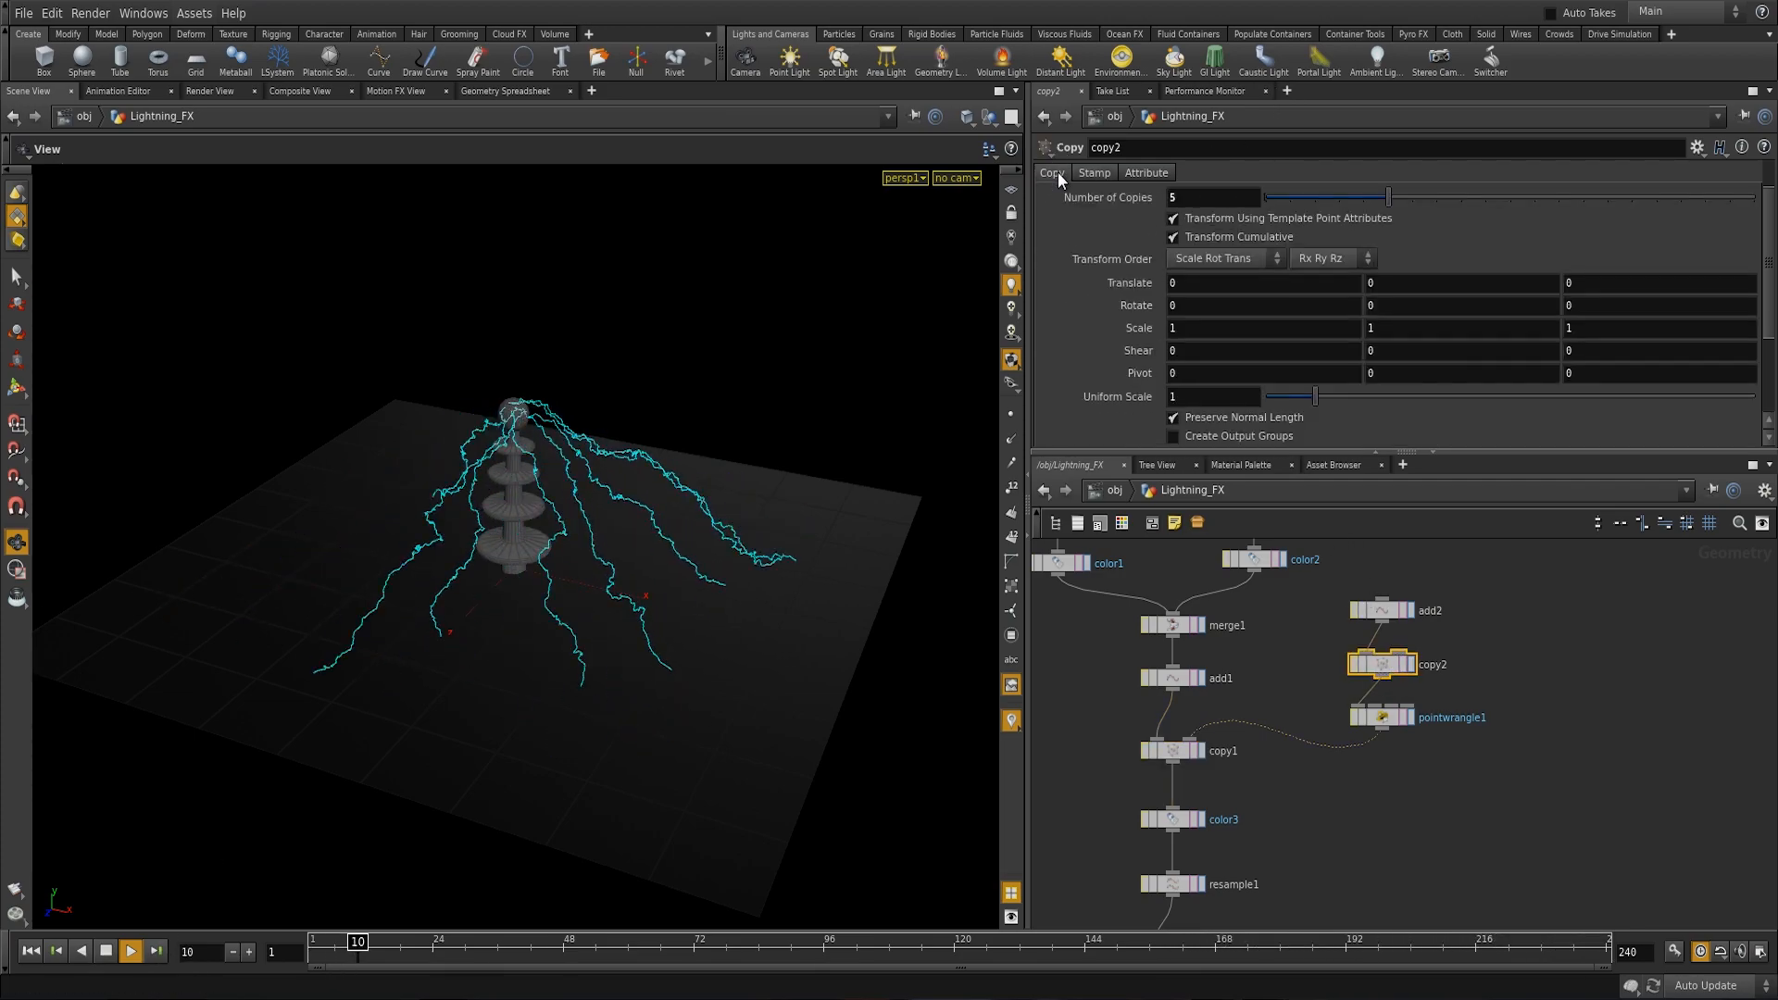
pyautogui.moveTo(1388, 197); pyautogui.dragTo(1336, 206)
pyautogui.click(1381, 717)
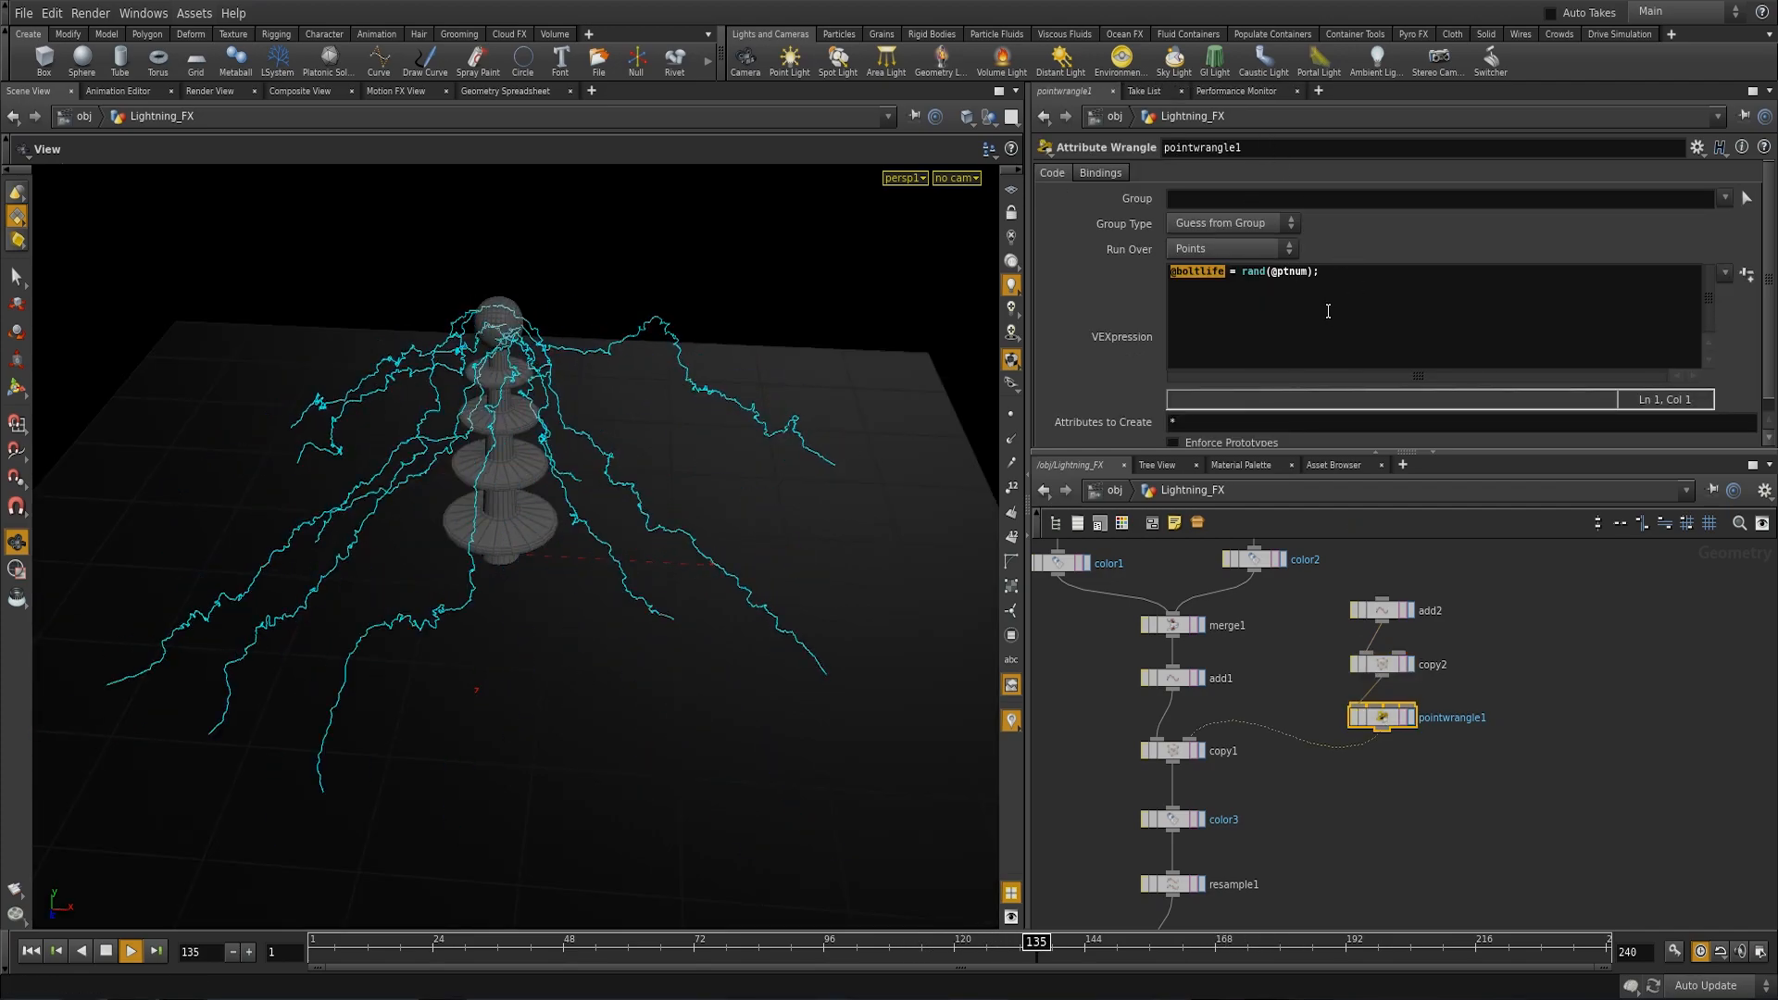
pyautogui.click(1308, 271)
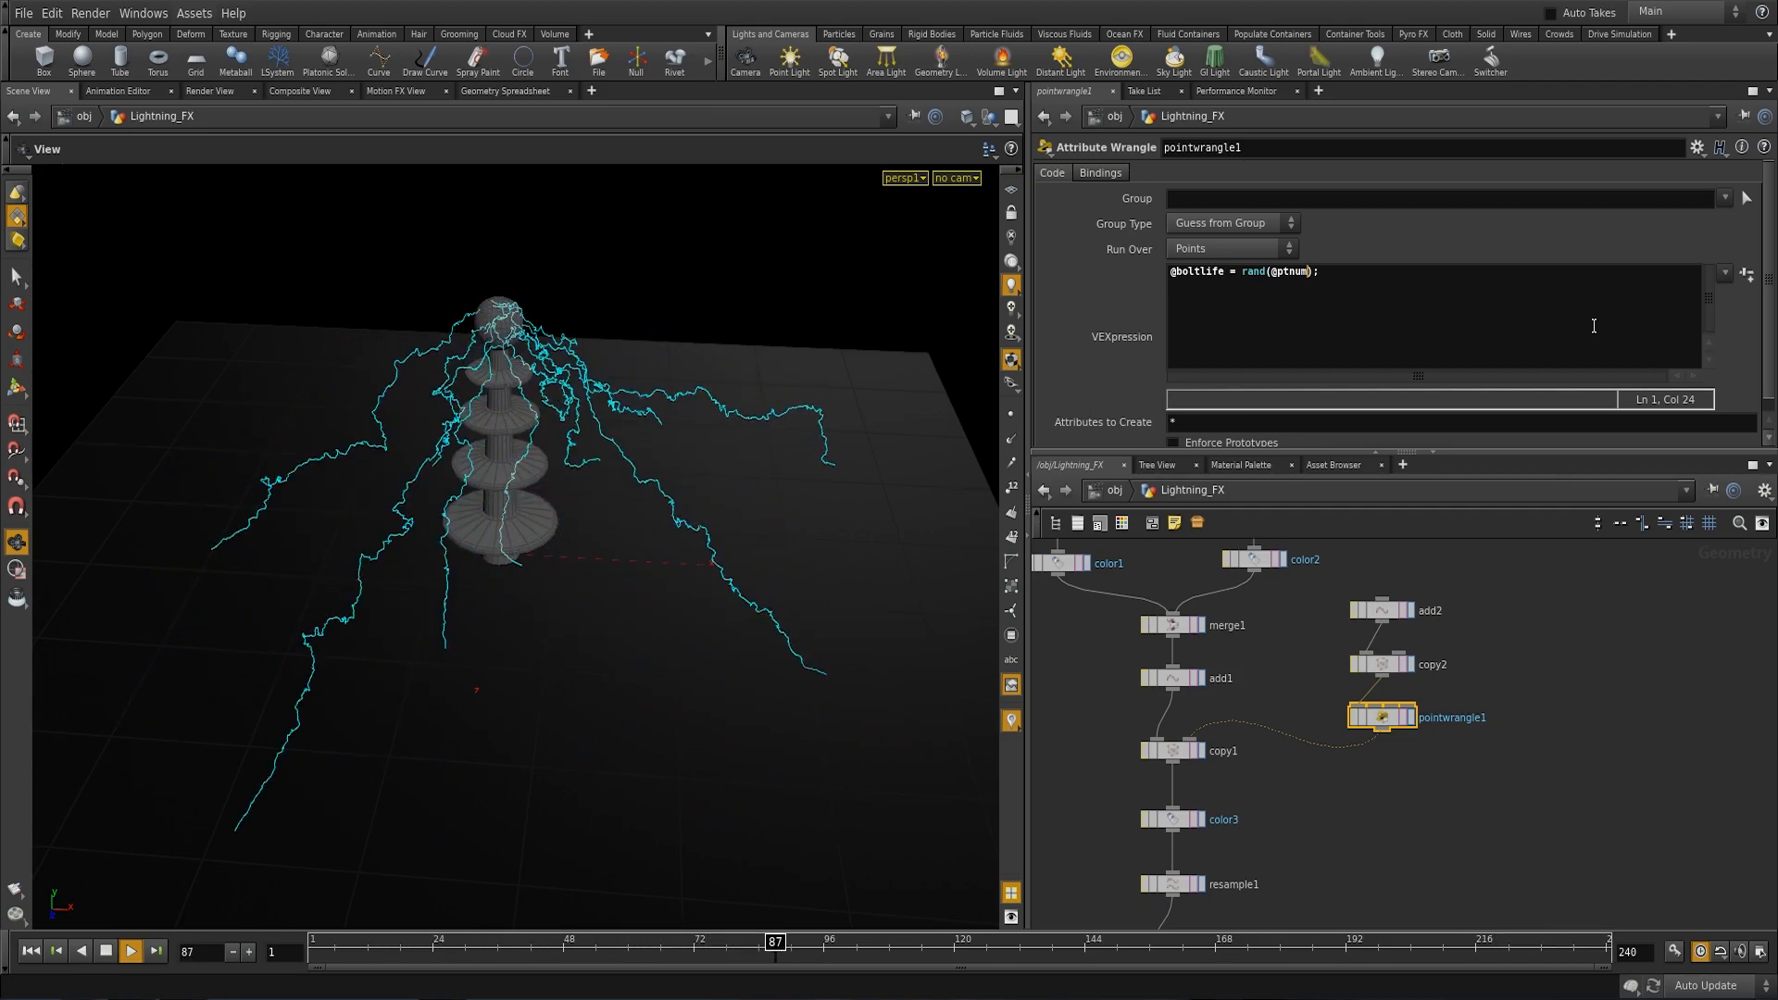
pyautogui.write('+ chf("liferandseed')
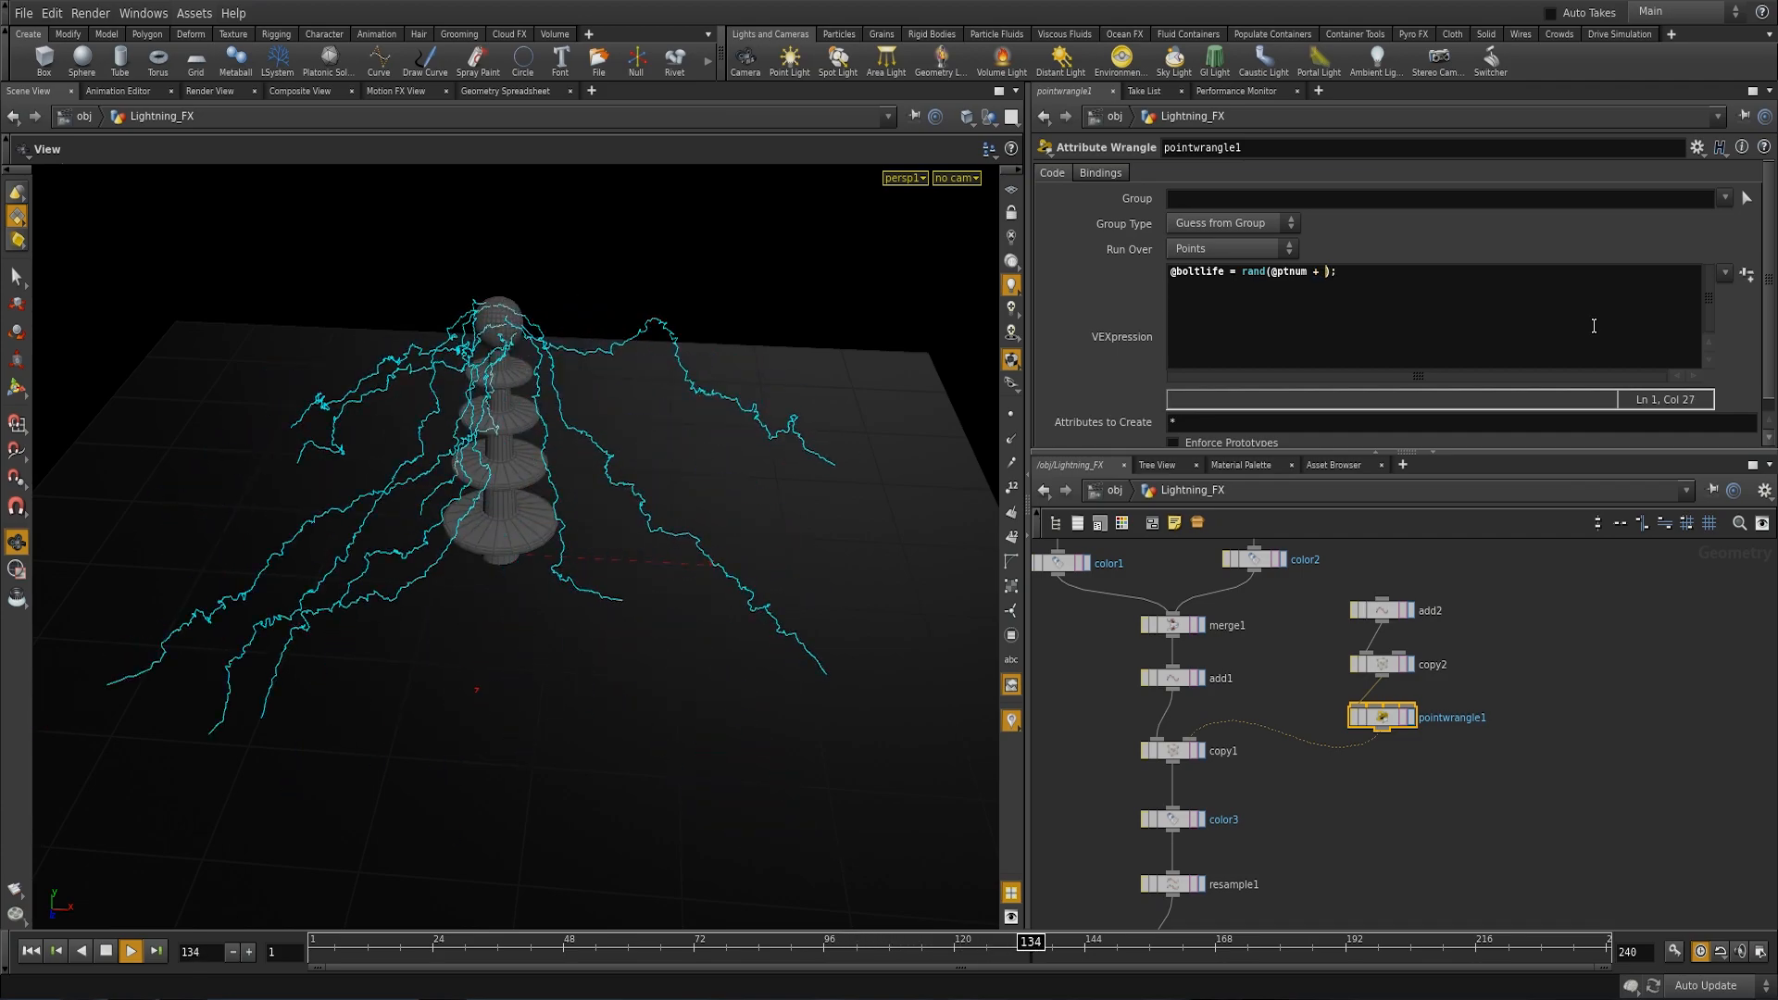
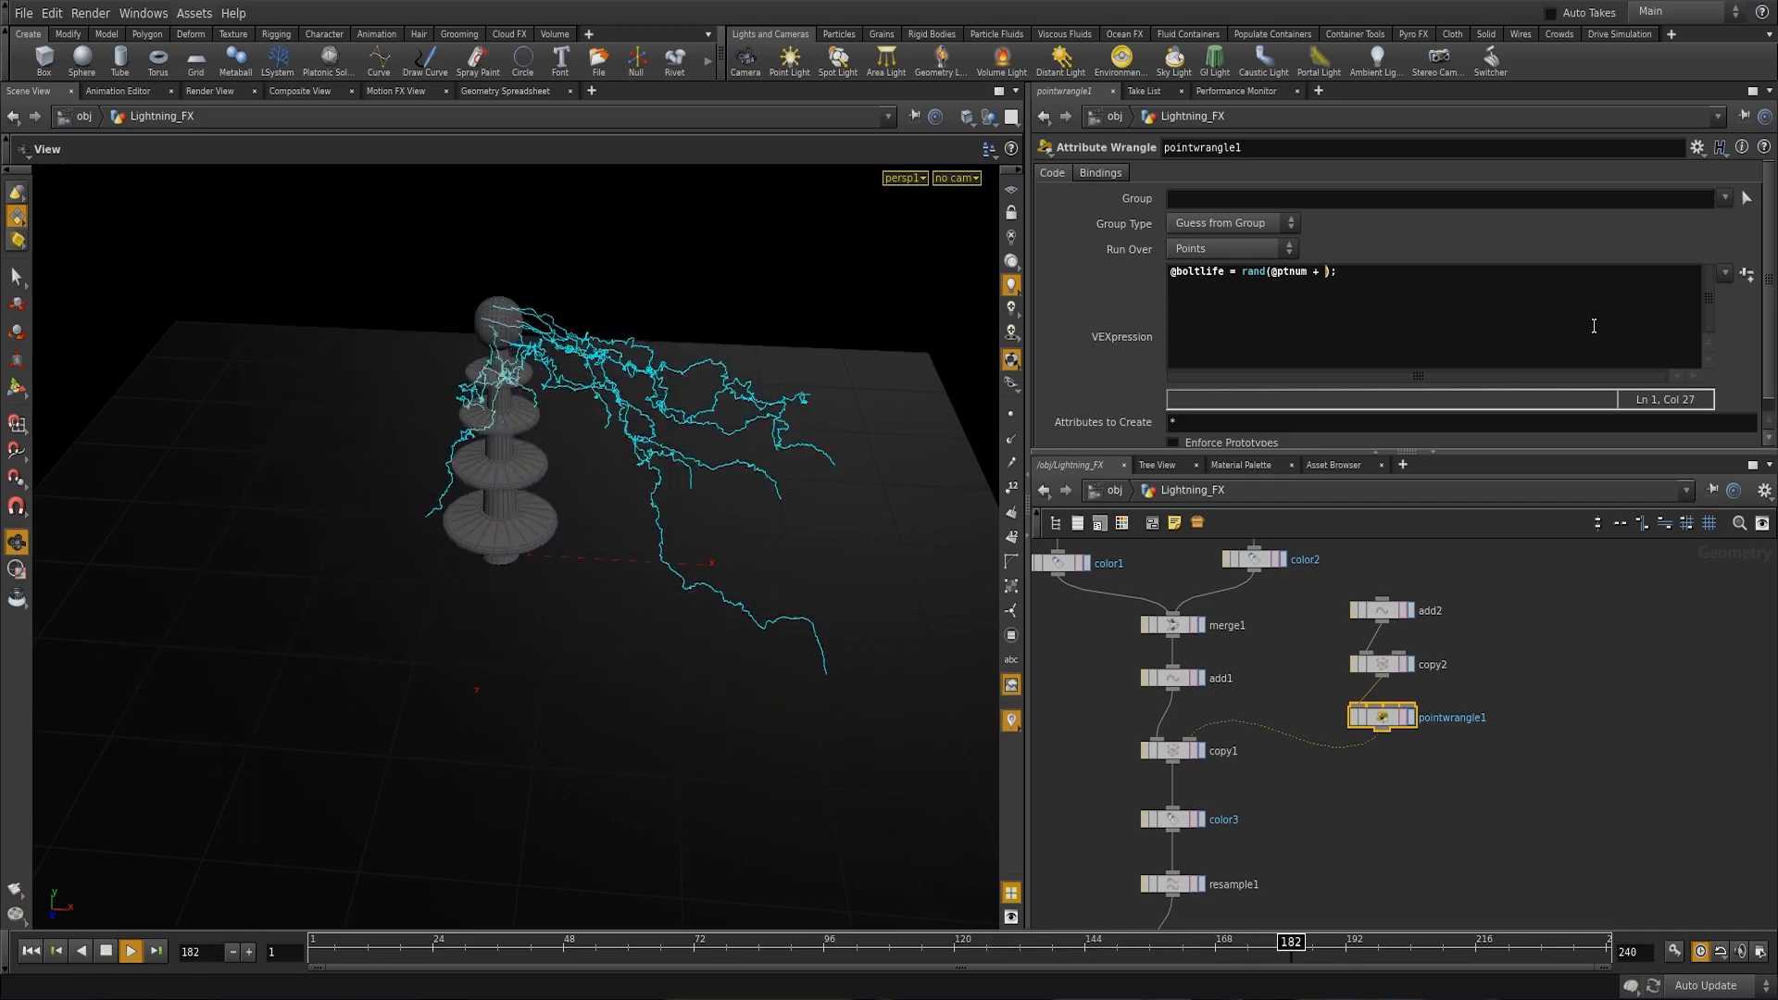
pyautogui.write('chf')
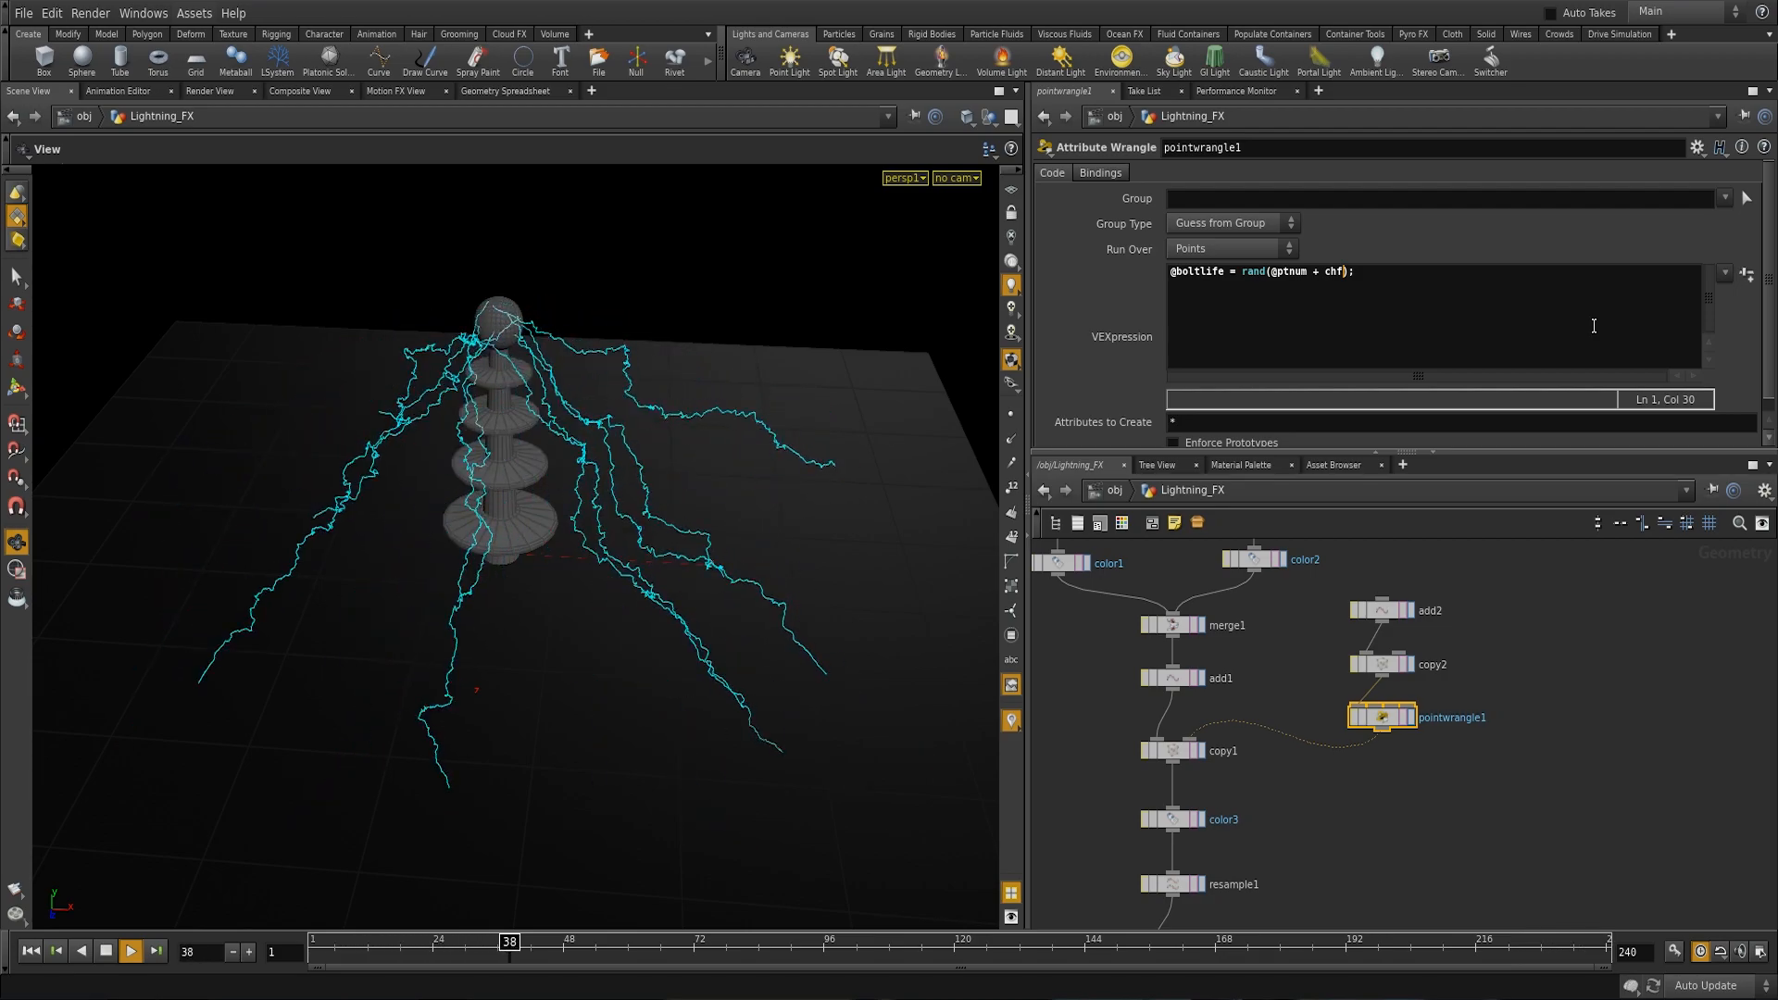
pyautogui.write('(')
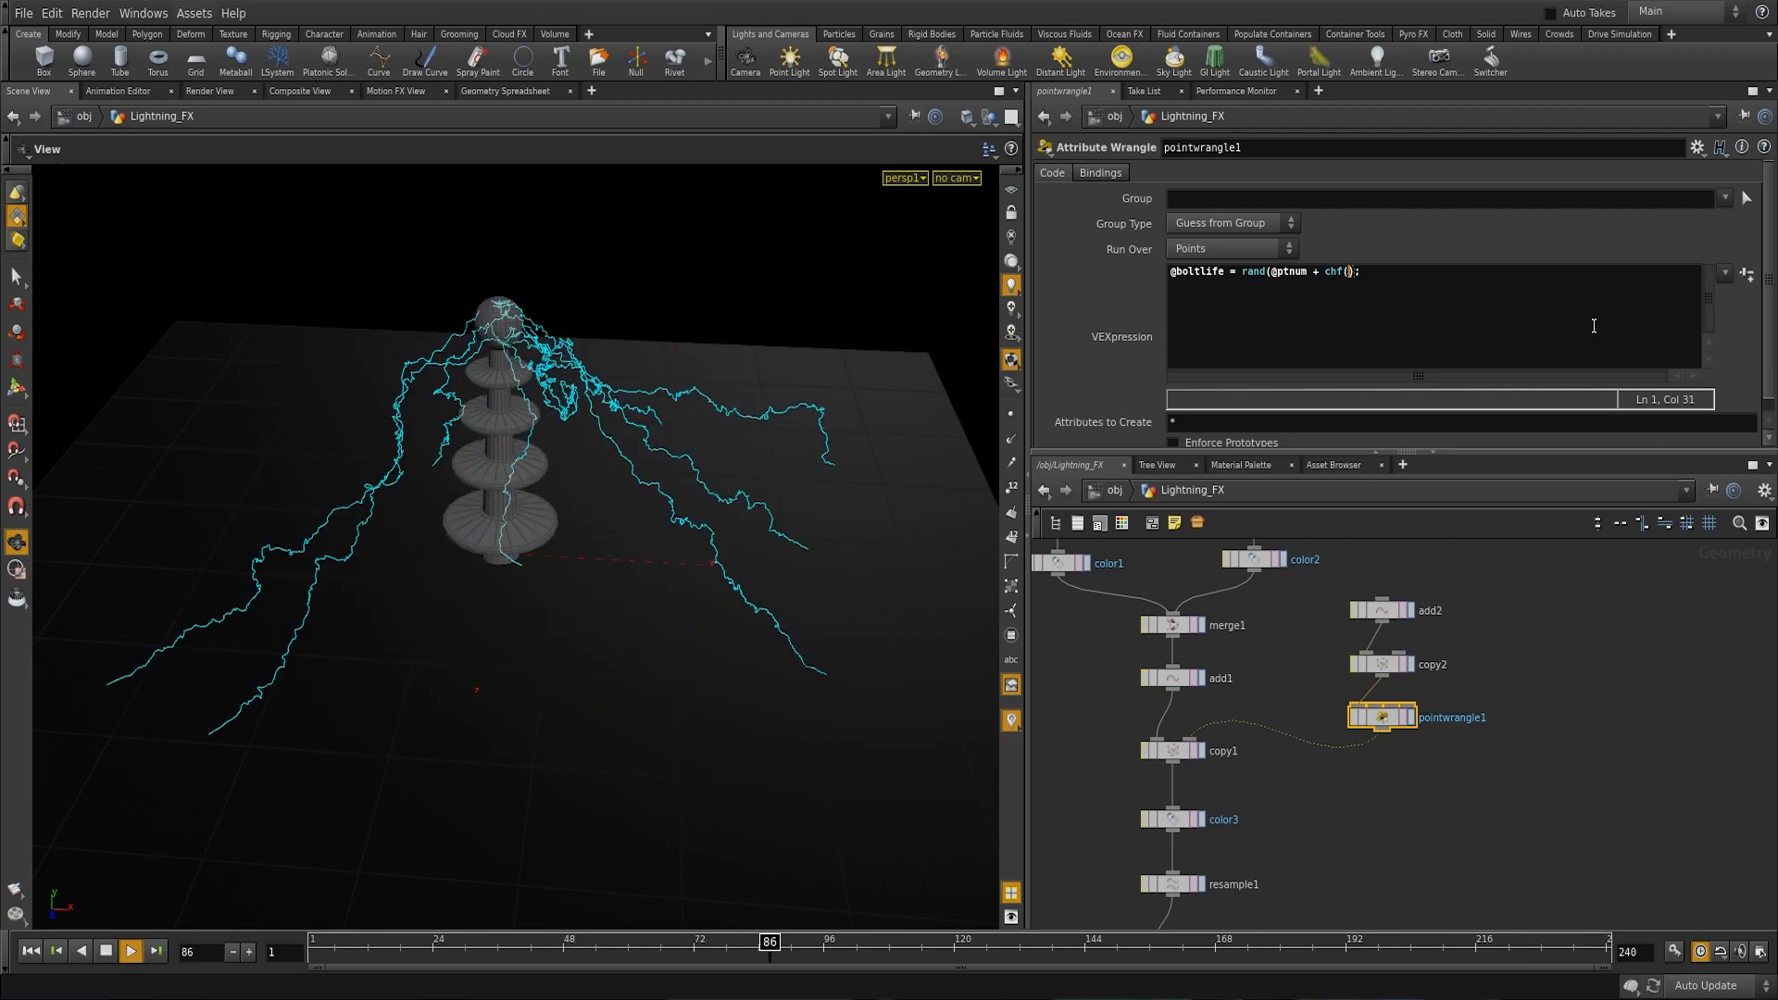
pyautogui.write('"')
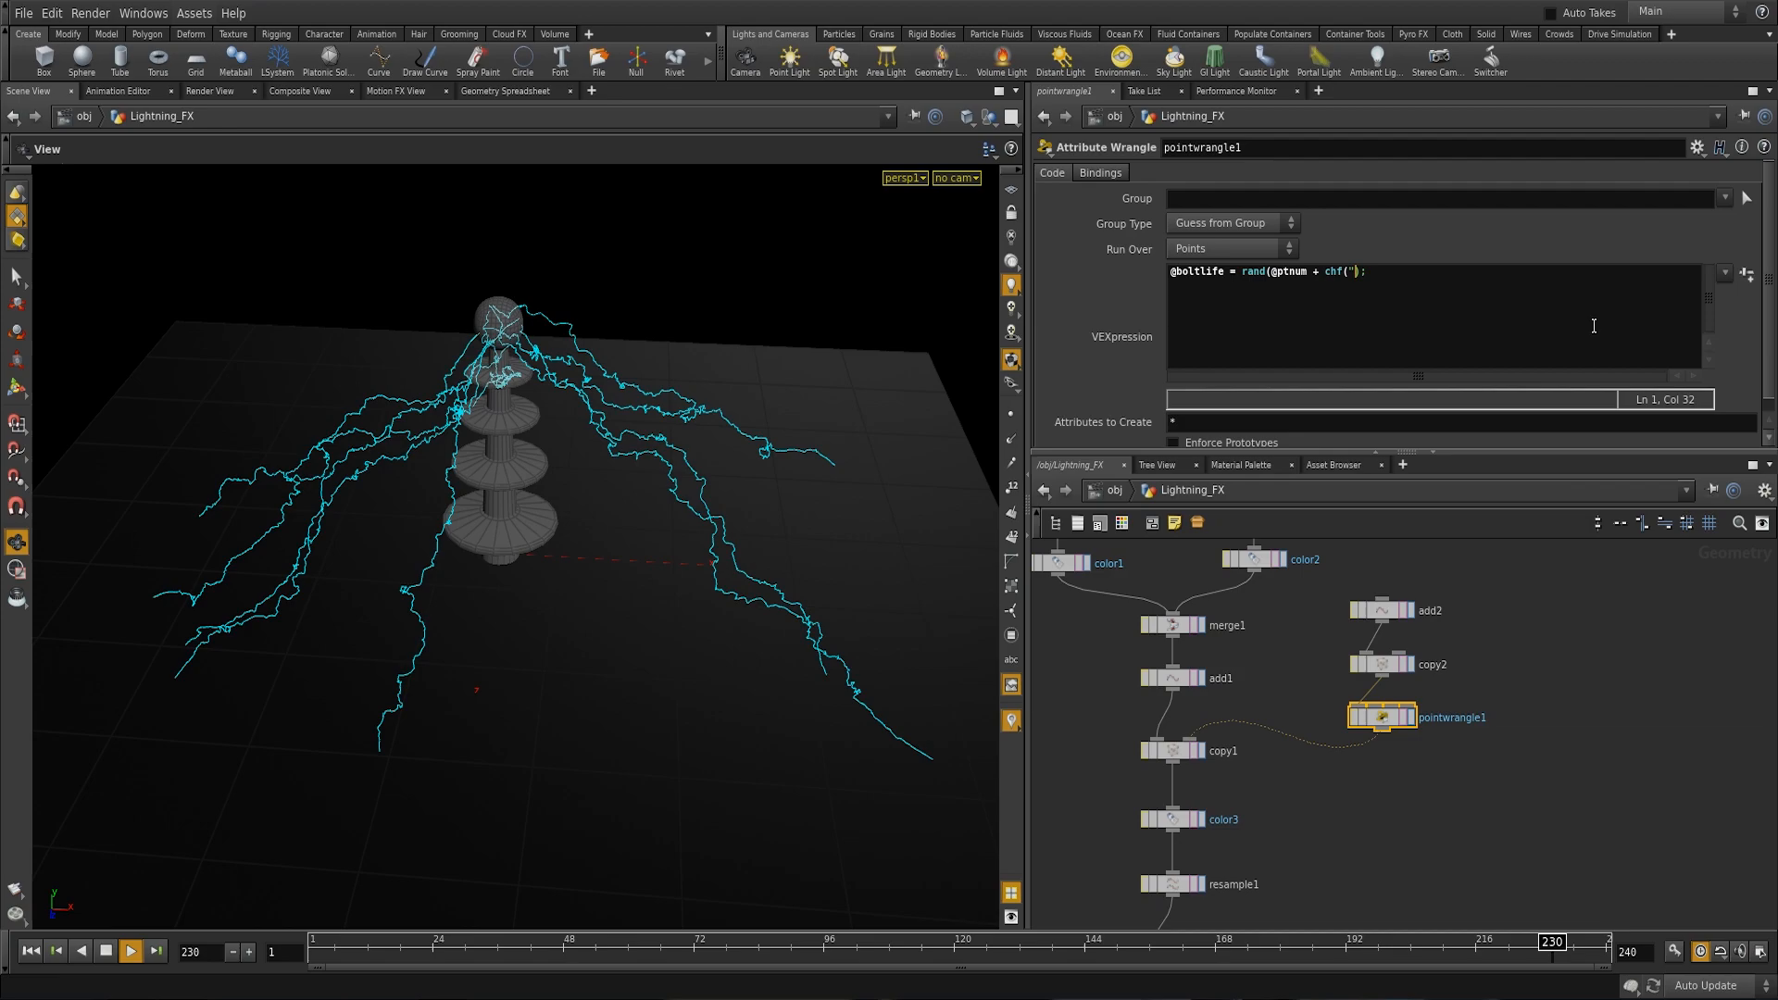
pyautogui.write('liferand')
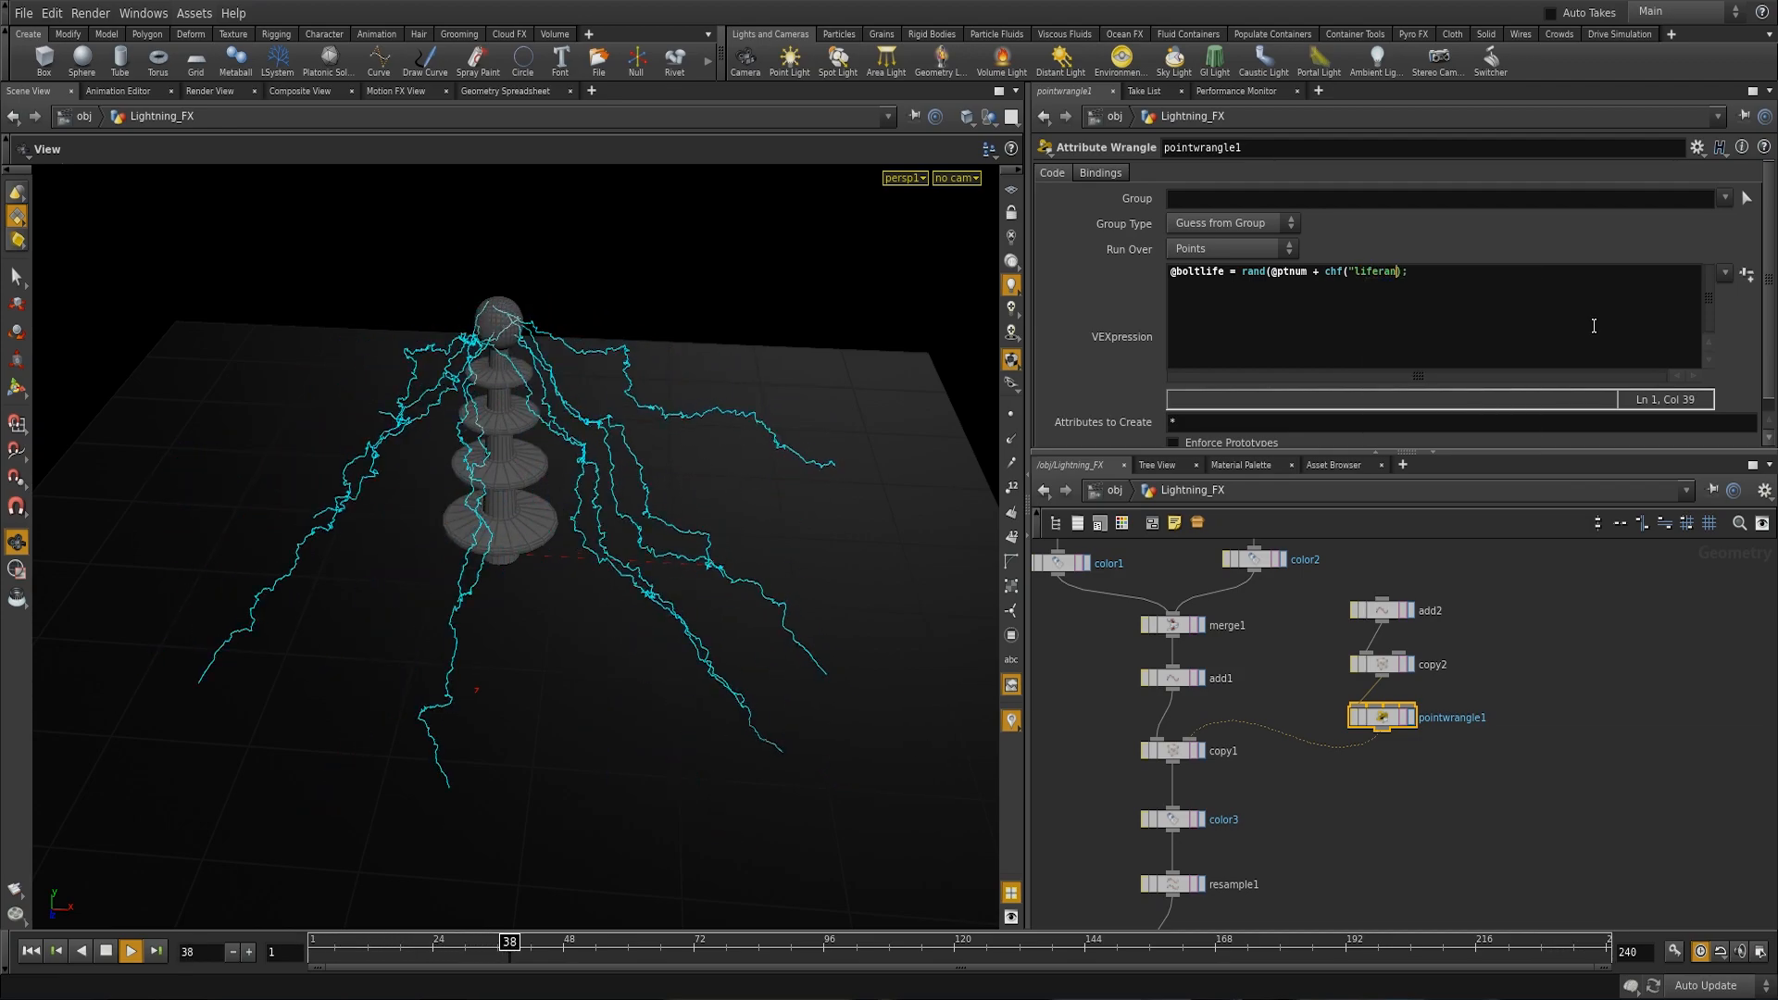
pyautogui.write('seed')
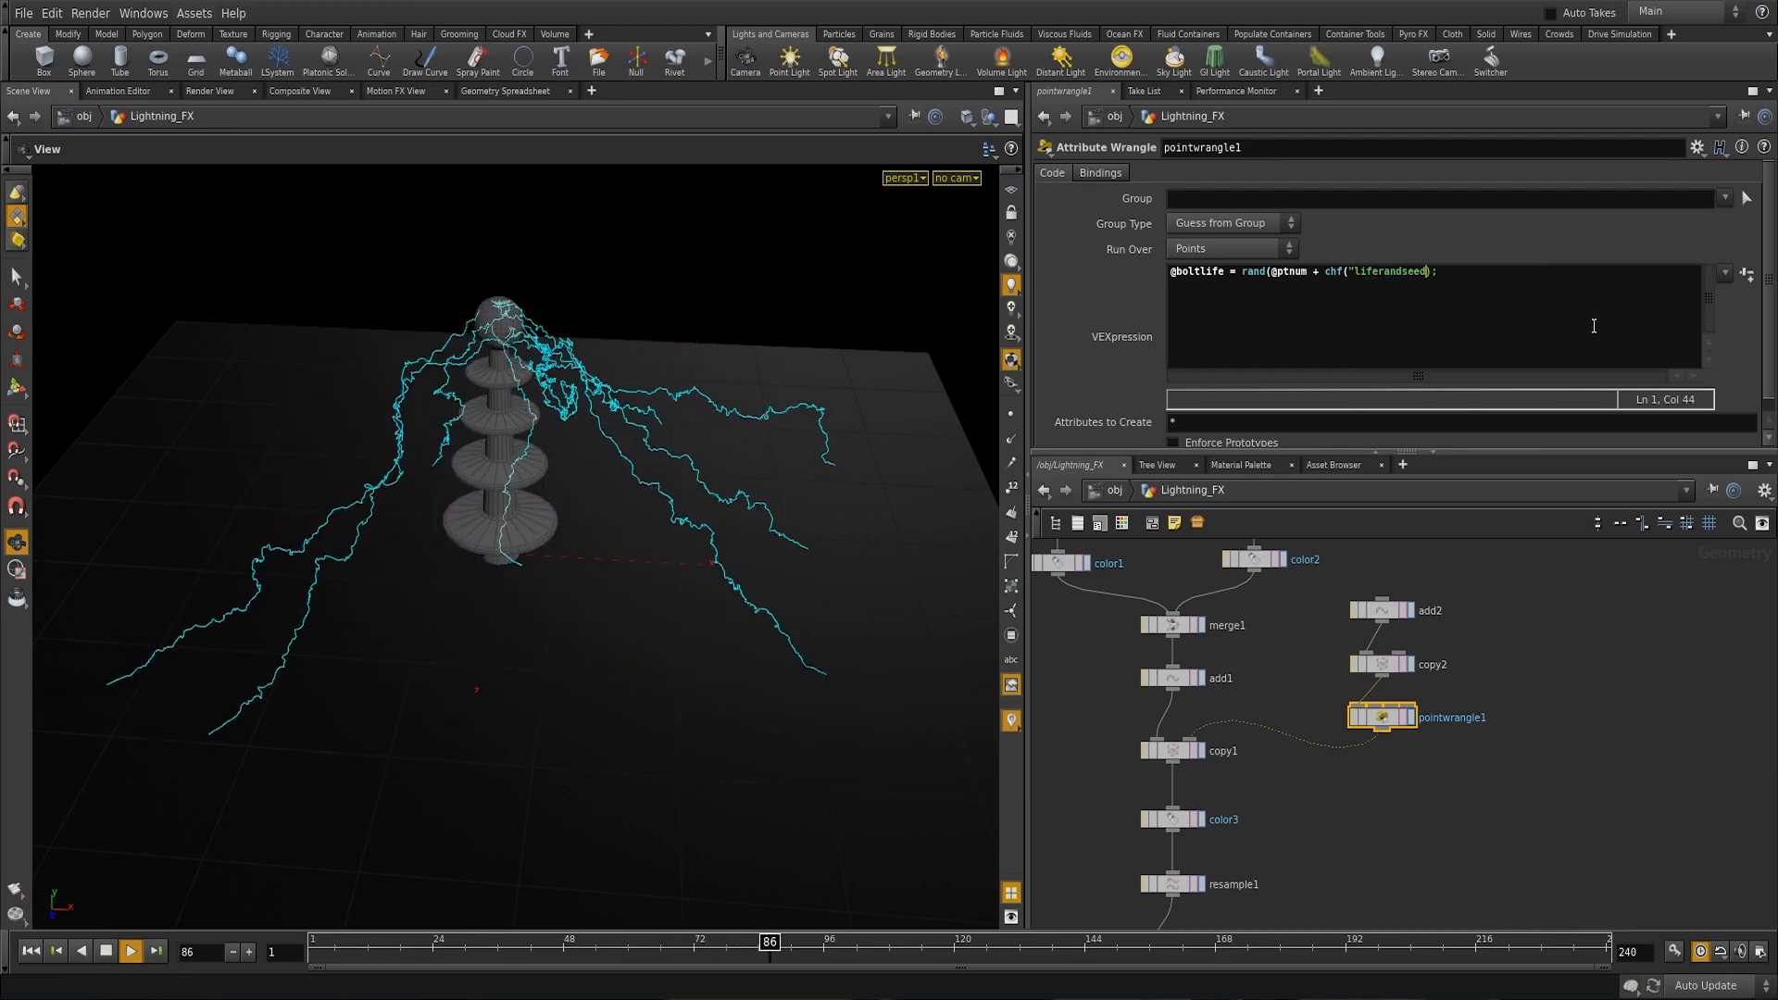
pyautogui.write('")')
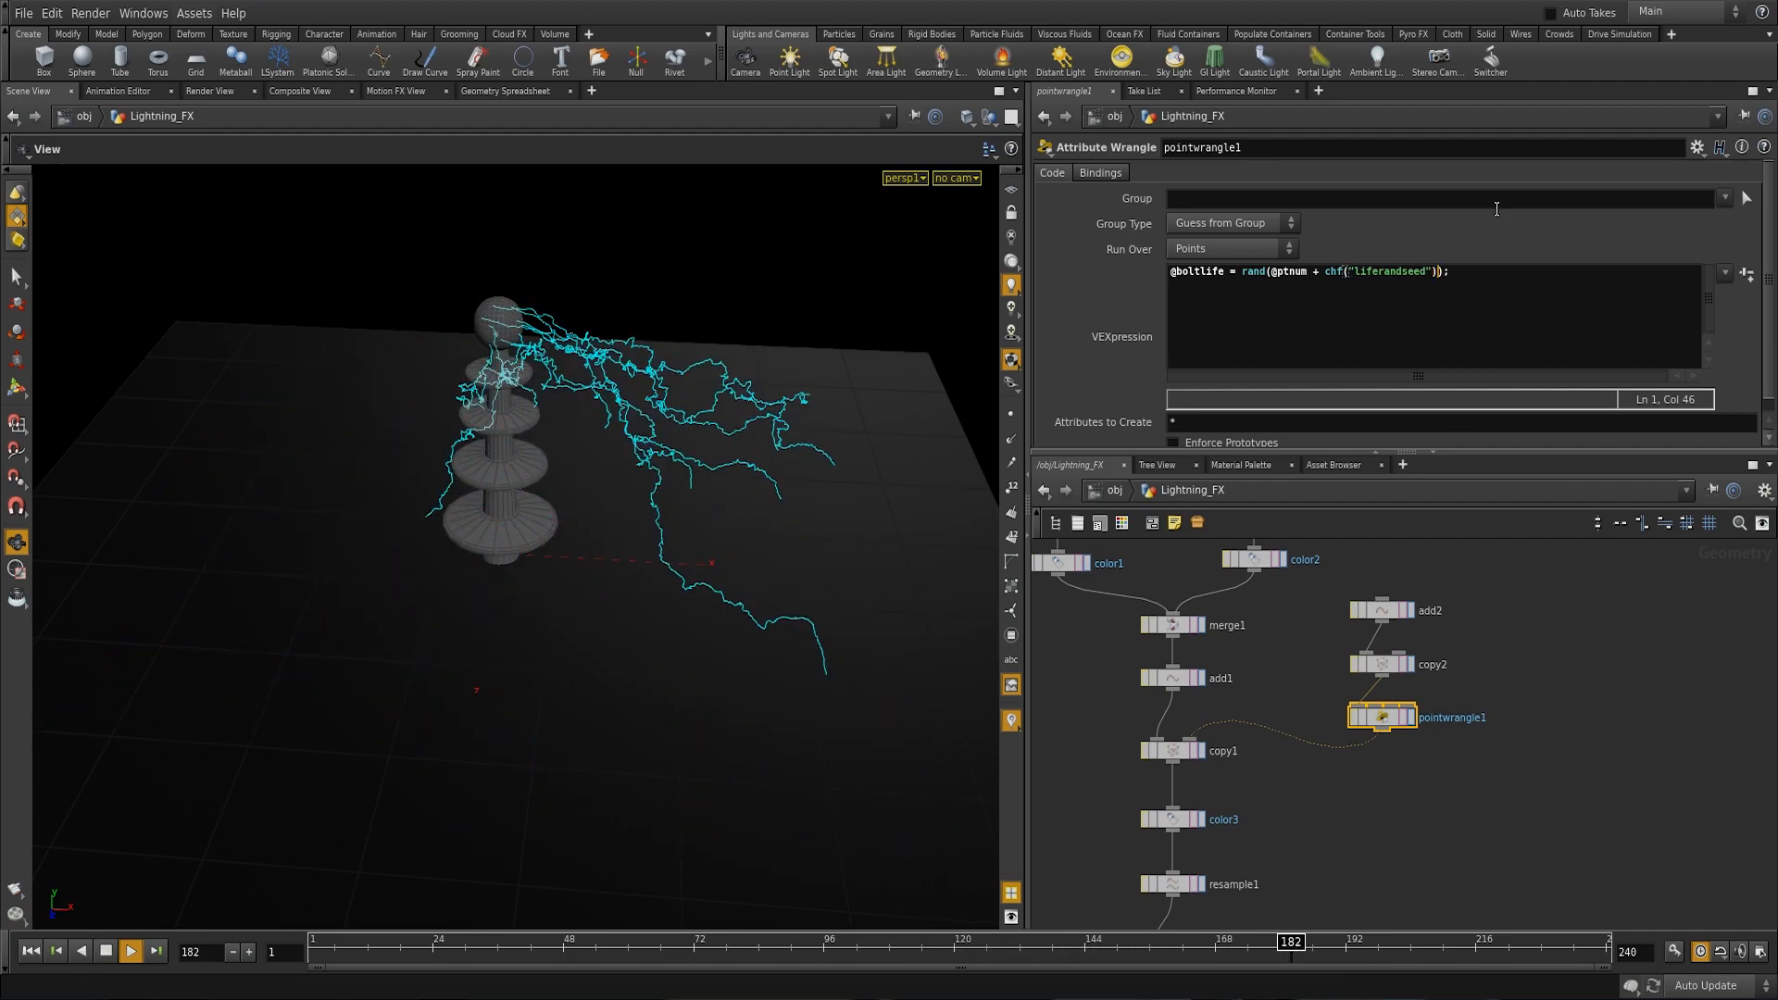
# Step: Stop playback, generate the Liferandseed parameter from pointwrangle1's expression and set it to 0.292
pyautogui.click(107, 955)
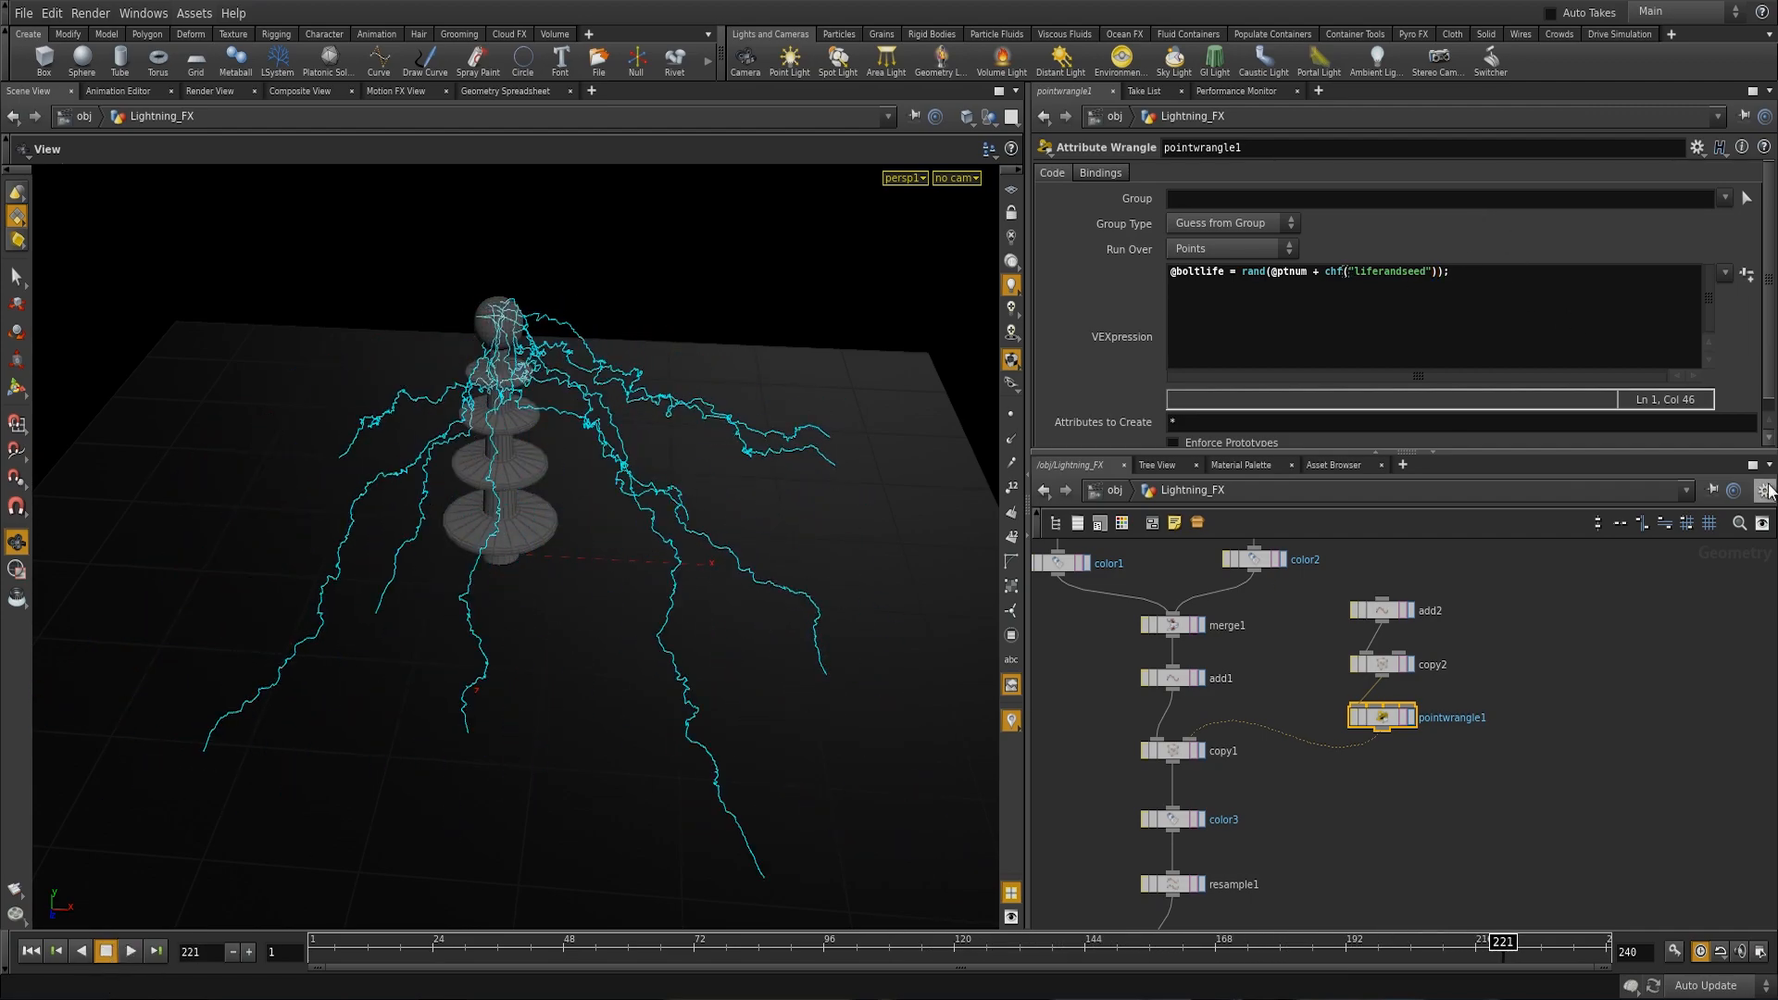
pyautogui.scroll(-1, 1358, 306)
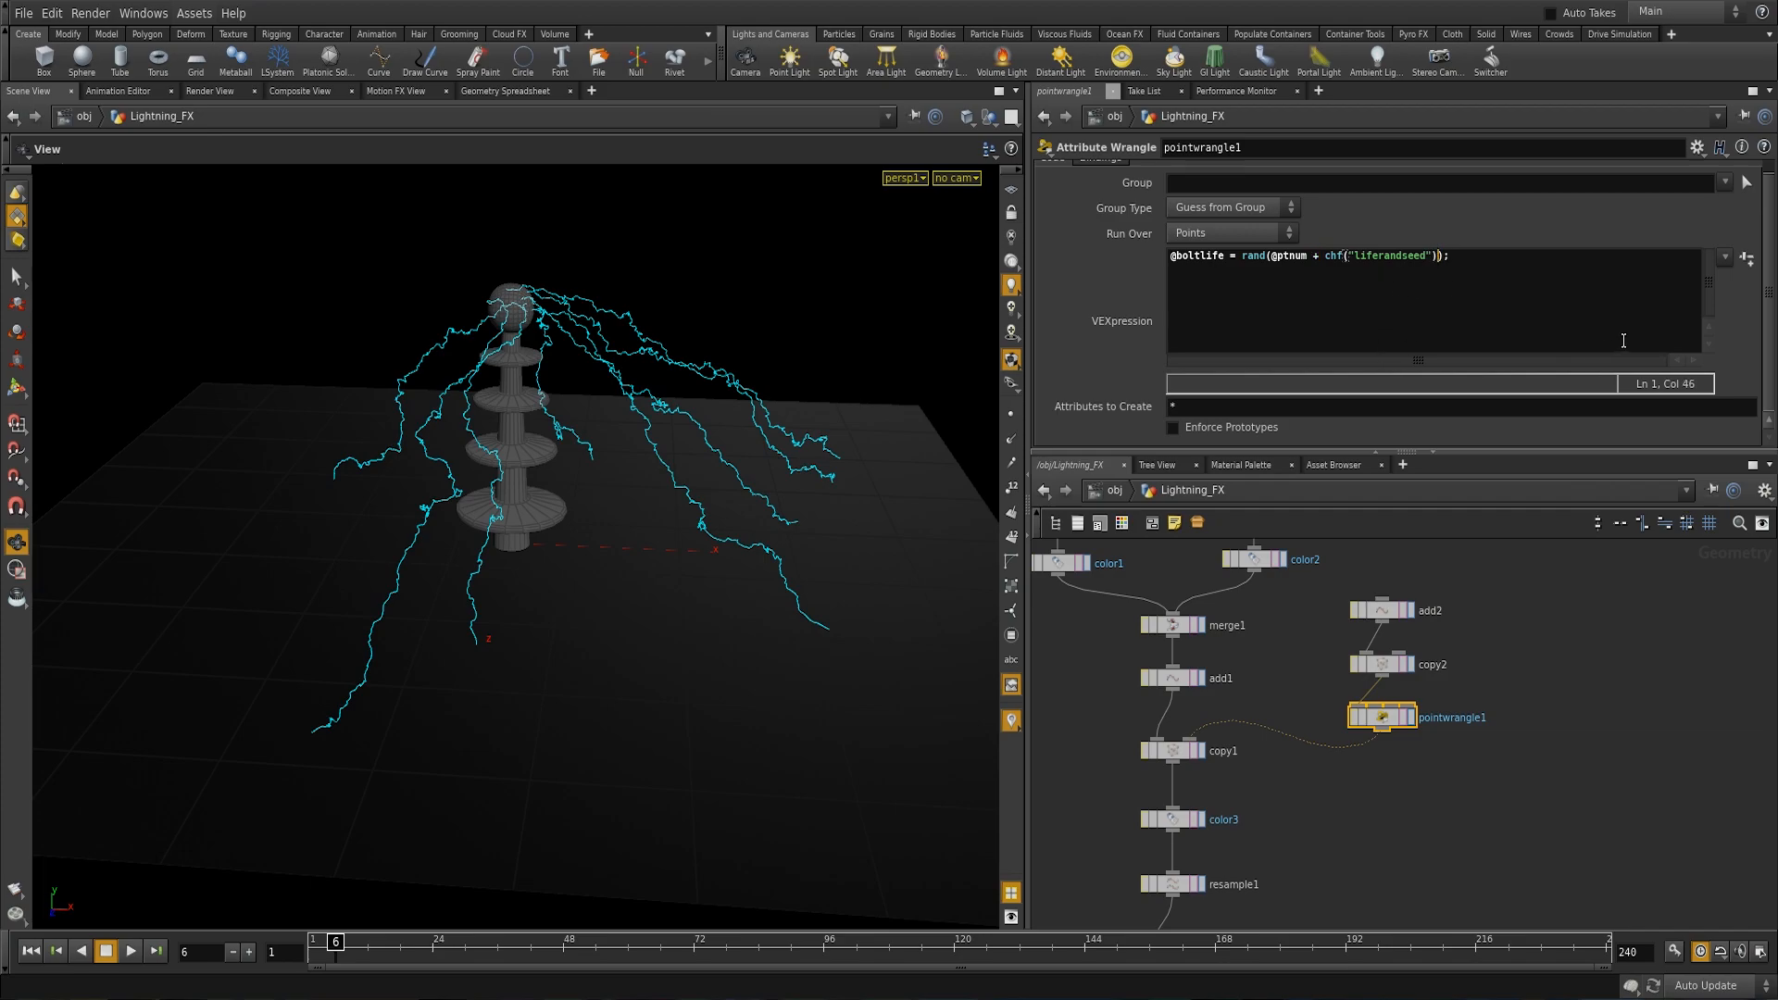
pyautogui.click(1746, 258)
pyautogui.click(1747, 261)
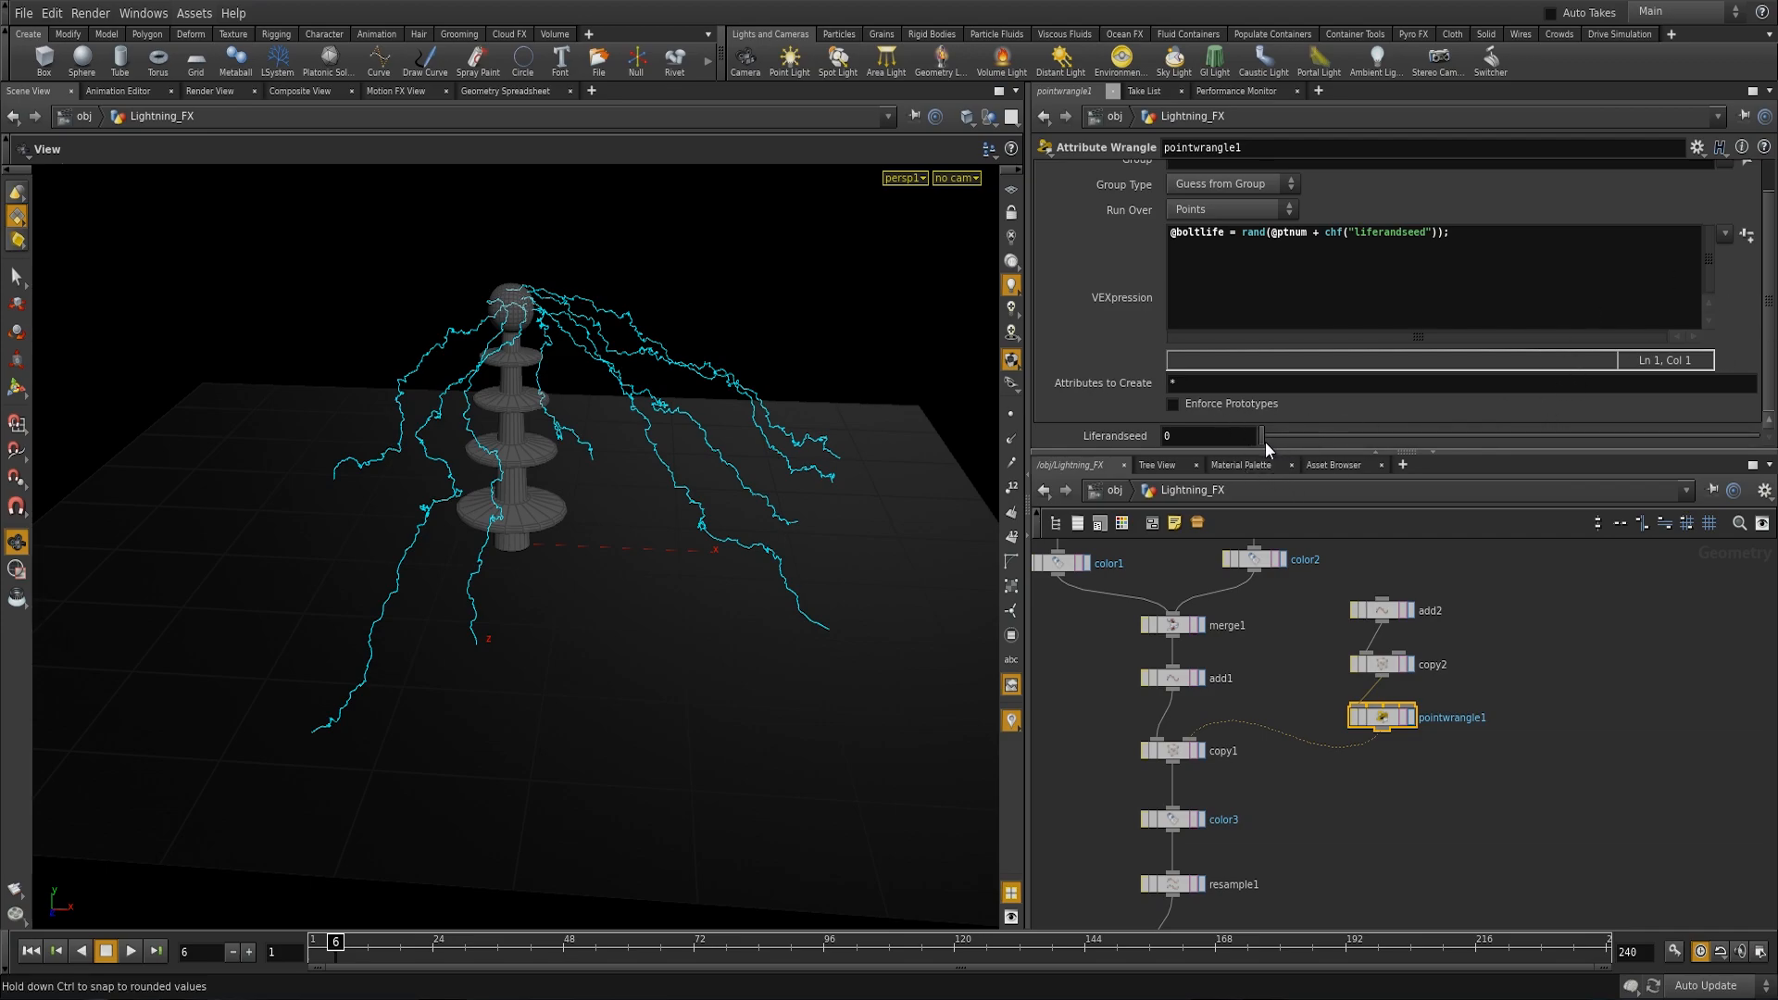
pyautogui.moveTo(1263, 435); pyautogui.dragTo(1407, 436)
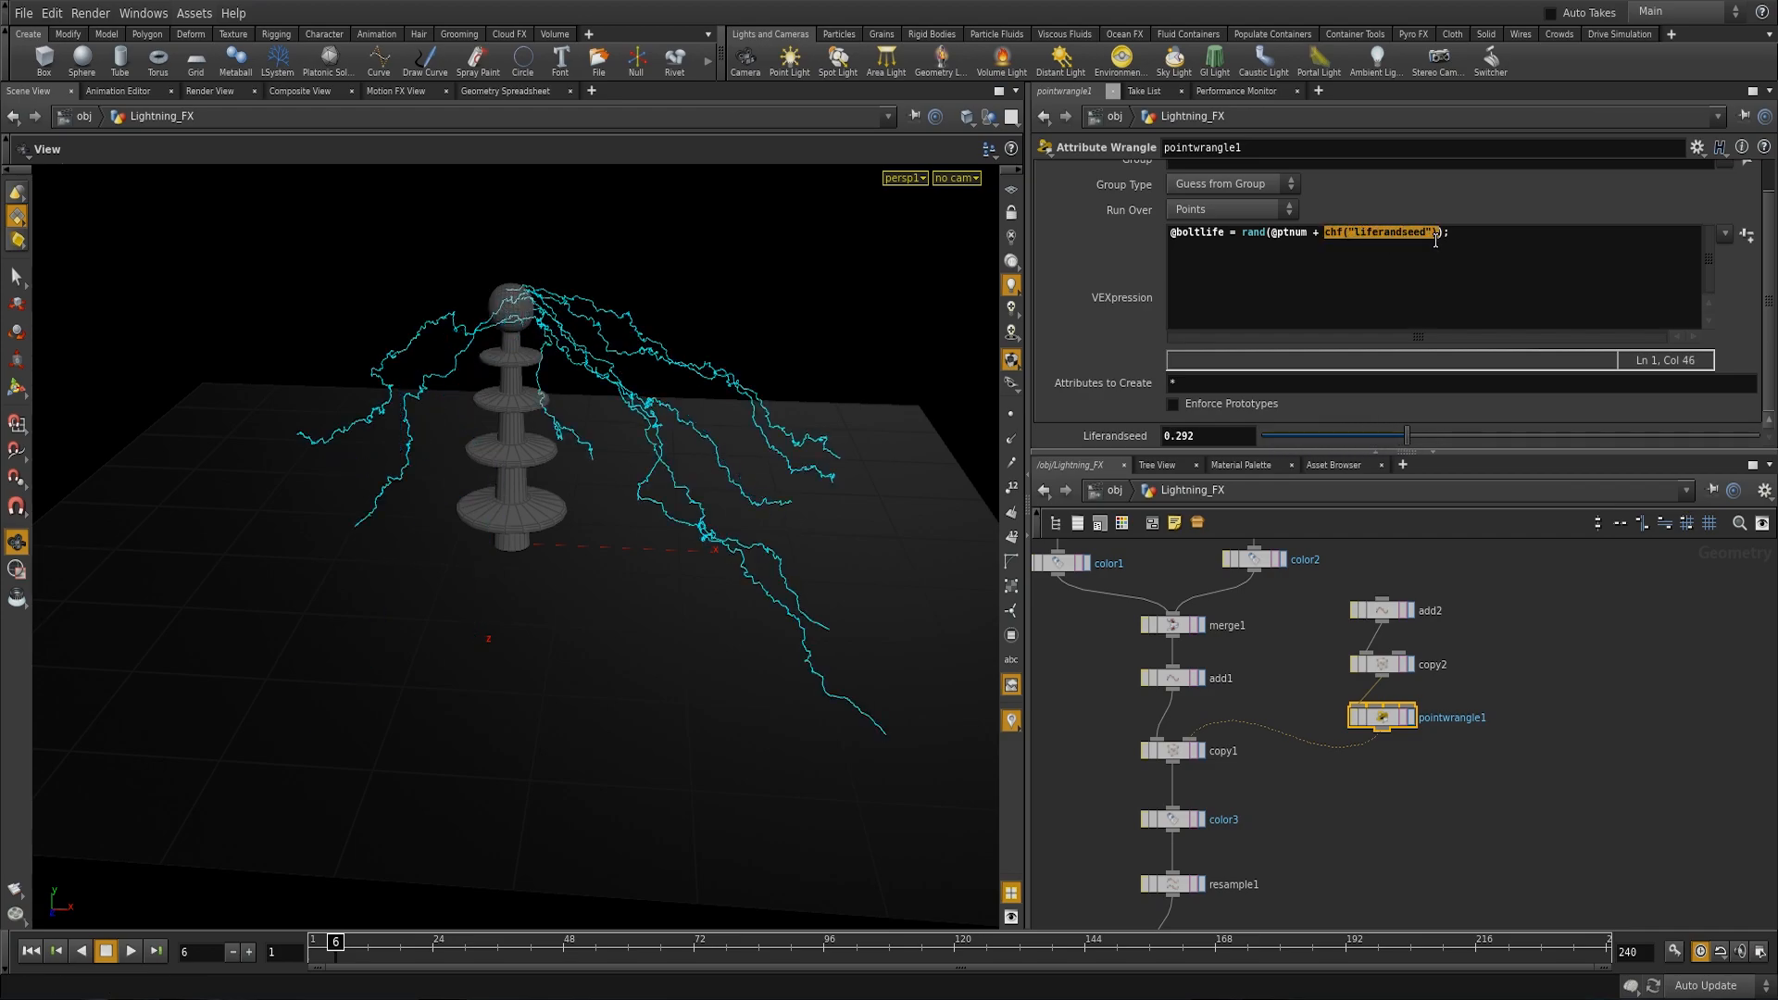
# Step: Examine the chf("liferandseed") call in the VEXpression and browse the suggested ch channel functions without keeping any
pyautogui.click(1325, 235)
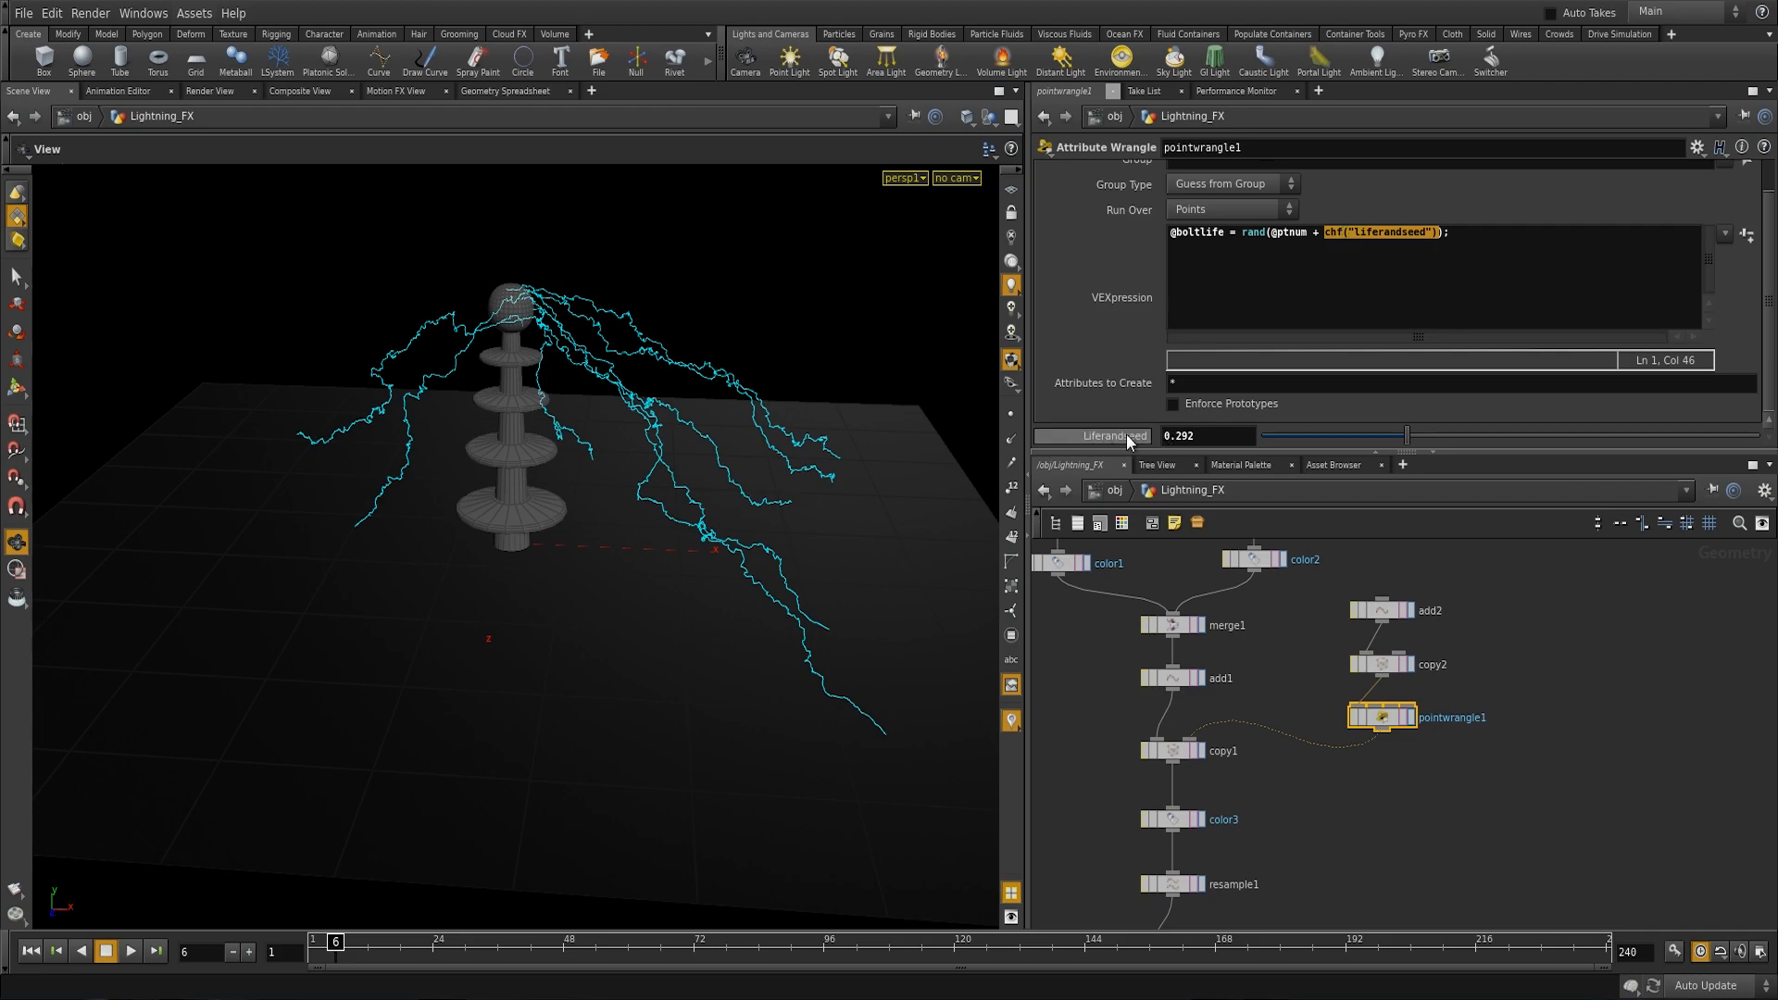
pyautogui.click(1322, 233)
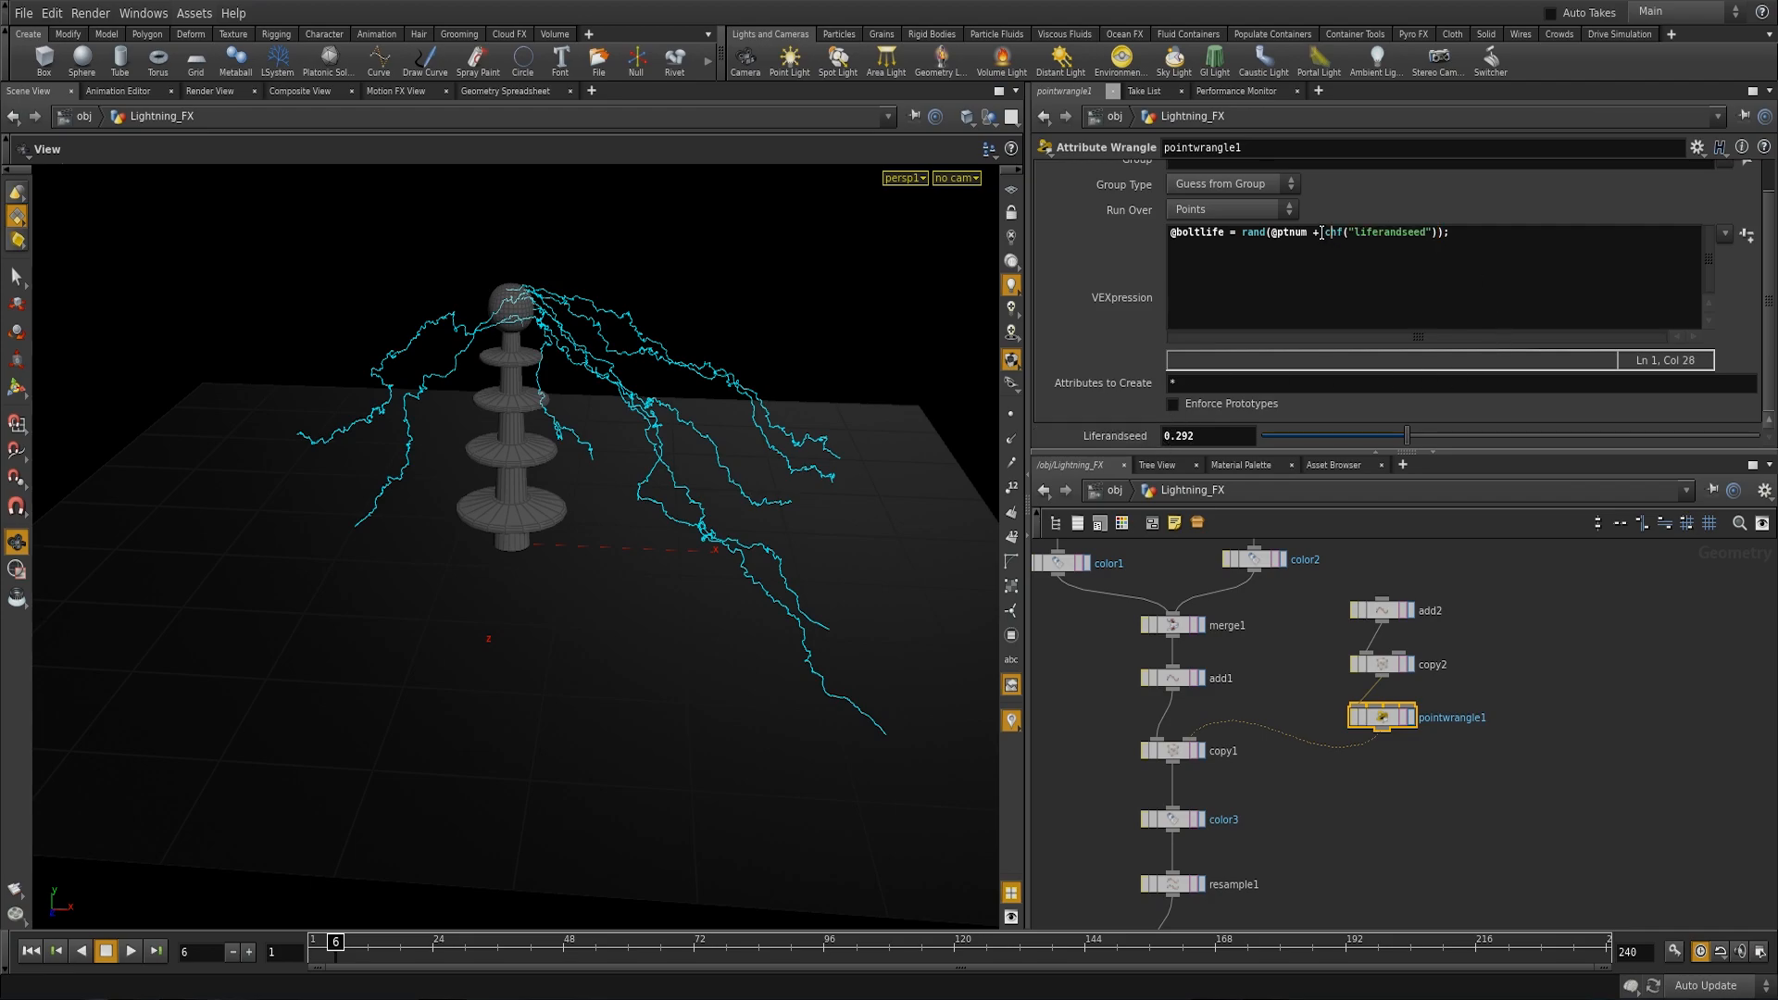
pyautogui.moveTo(1358, 237); pyautogui.dragTo(1427, 228)
pyautogui.click(1326, 235)
pyautogui.click(1466, 233)
pyautogui.press('Down')
pyautogui.press('Down')
pyautogui.press('Down')
pyautogui.press('Down')
pyautogui.press('Down')
pyautogui.press('Down')
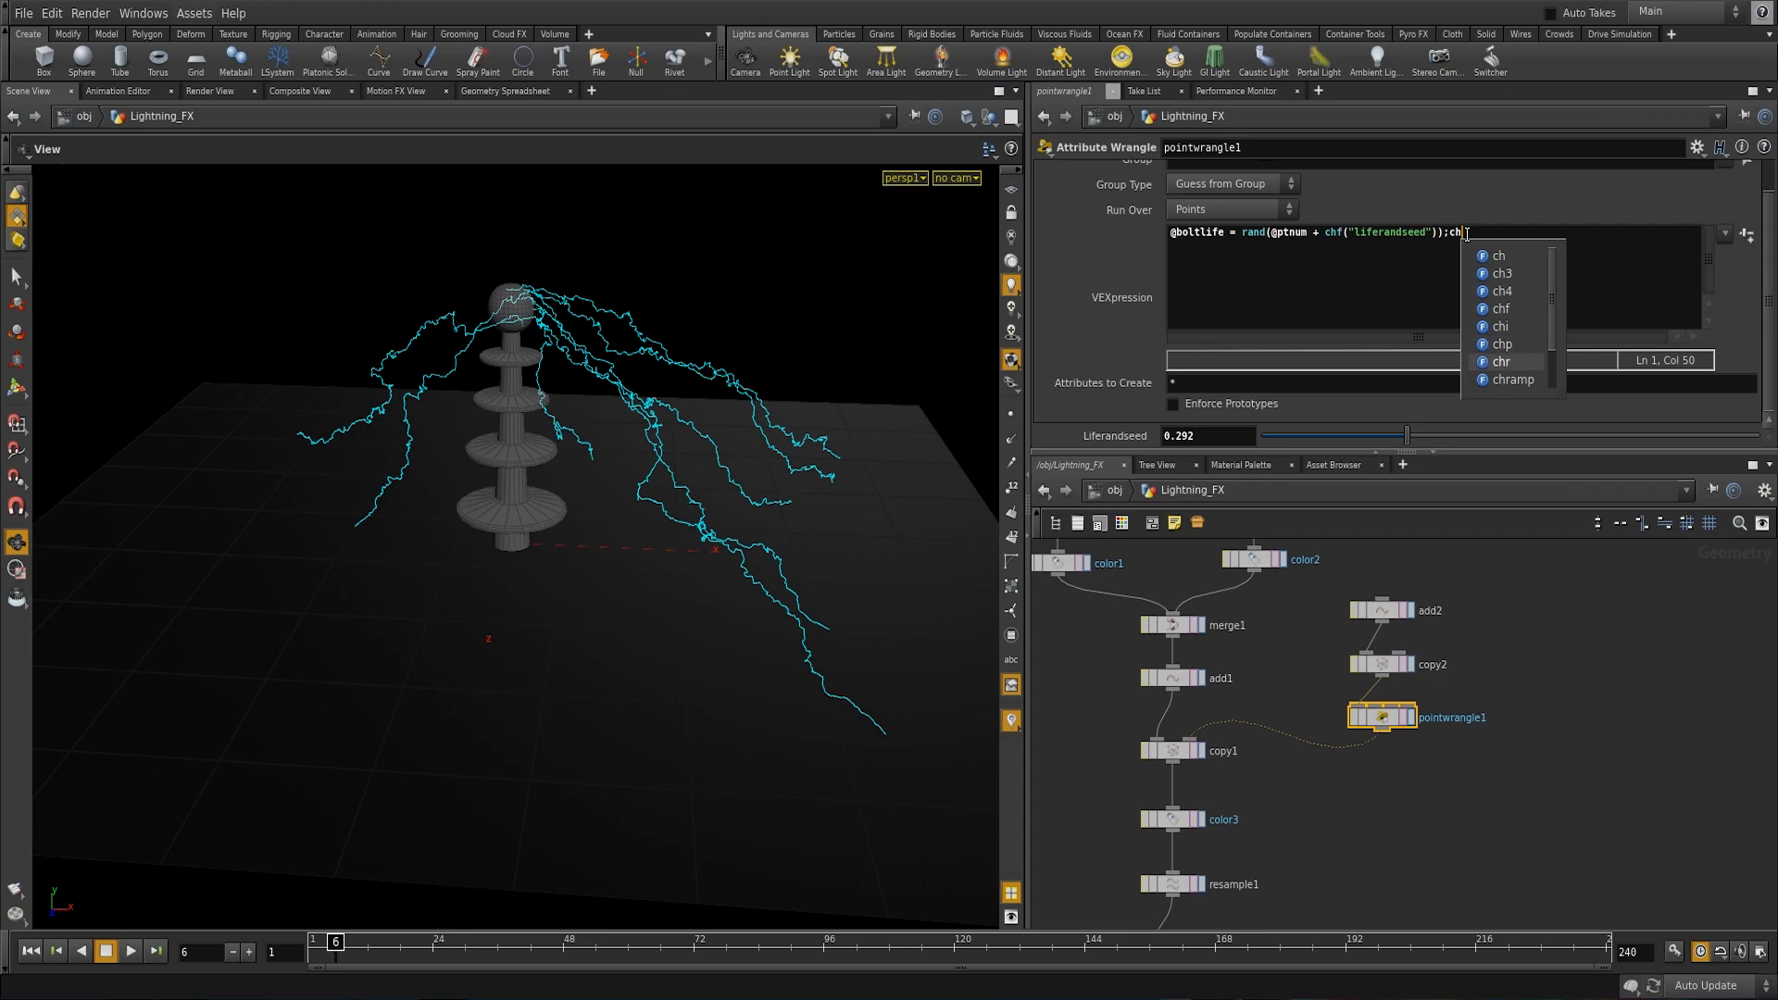
pyautogui.press('Down')
pyautogui.press('BackSpace')
pyautogui.press('BackSpace')
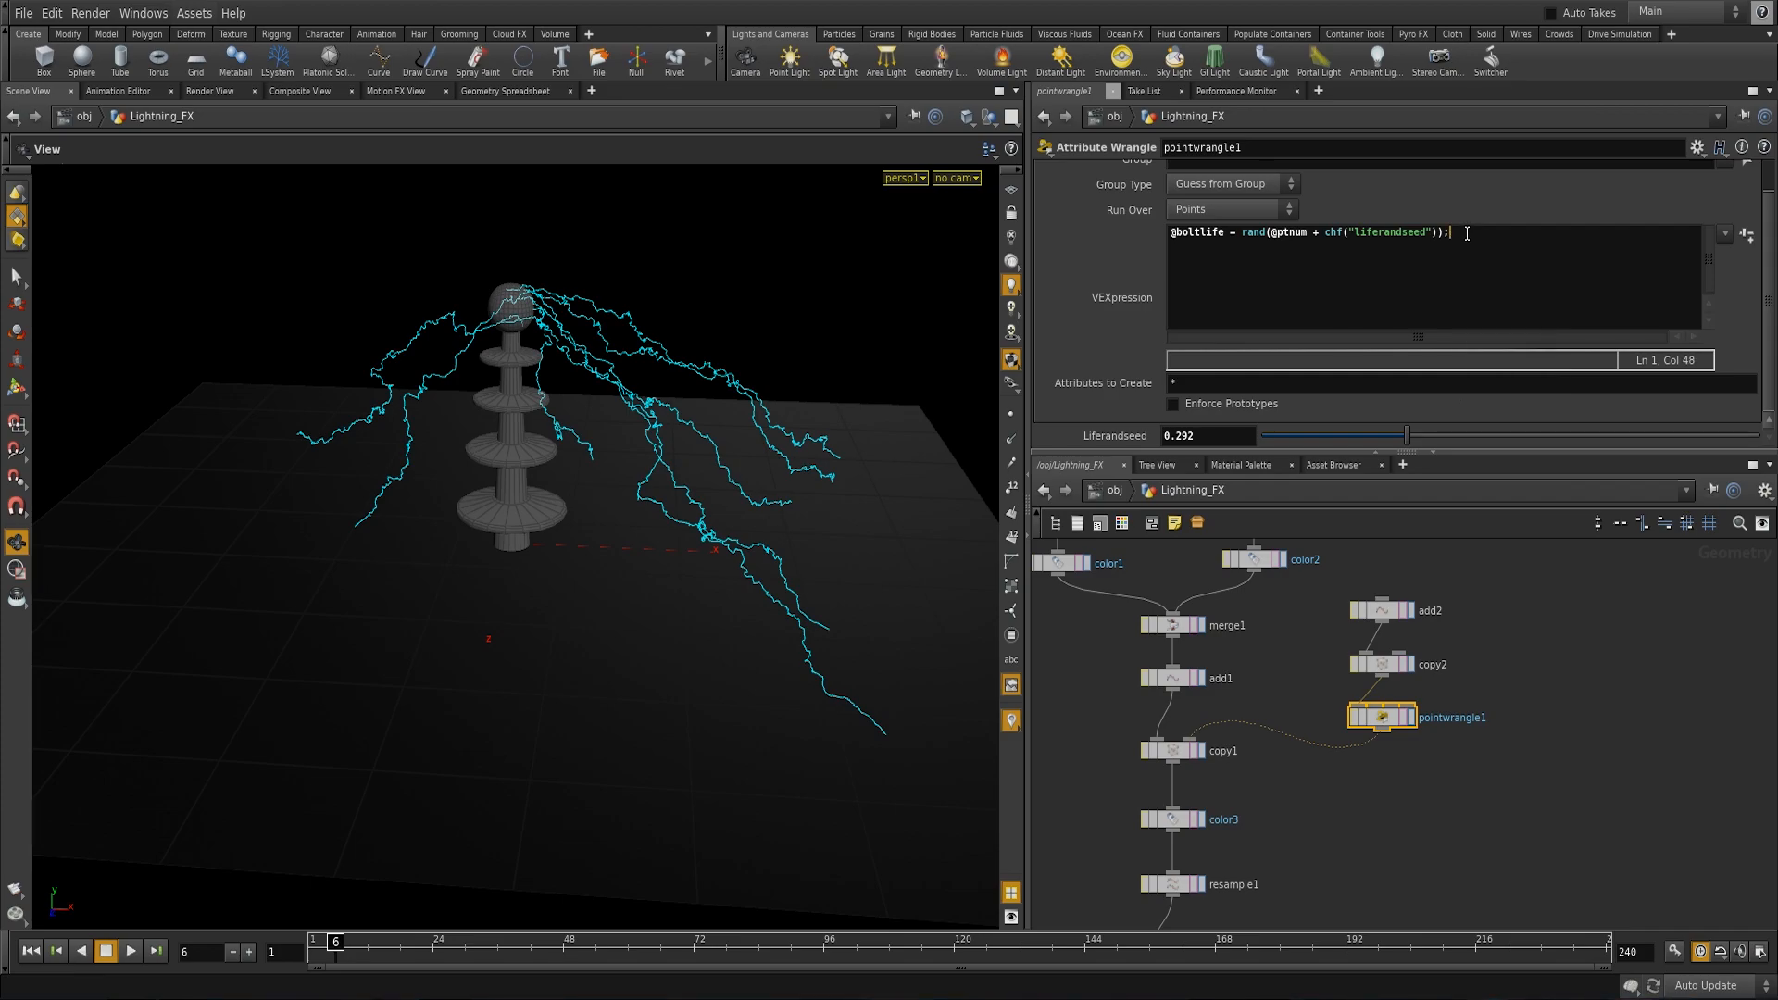
# Step: Review scatter2's Force Total Count channel reference and compare it with the parameter it references on scatter1
pyautogui.click(1283, 613)
pyautogui.moveTo(1284, 628); pyautogui.dragTo(1413, 789, button='middle')
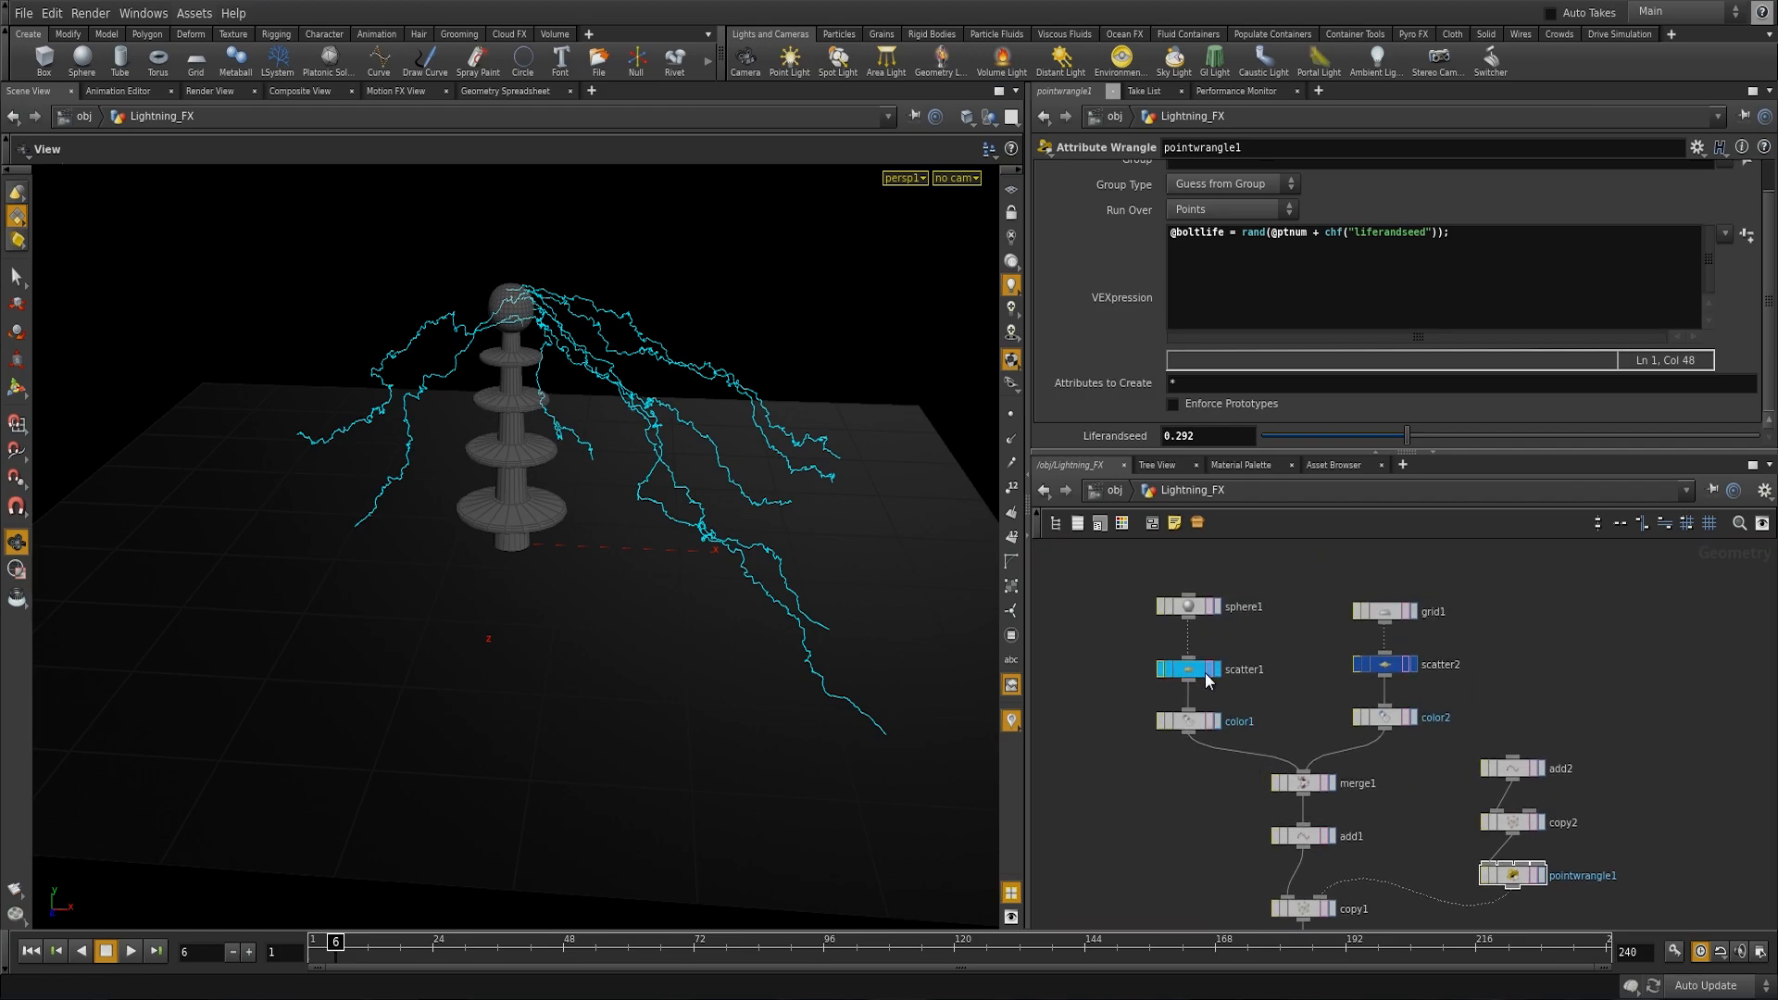
pyautogui.click(1384, 664)
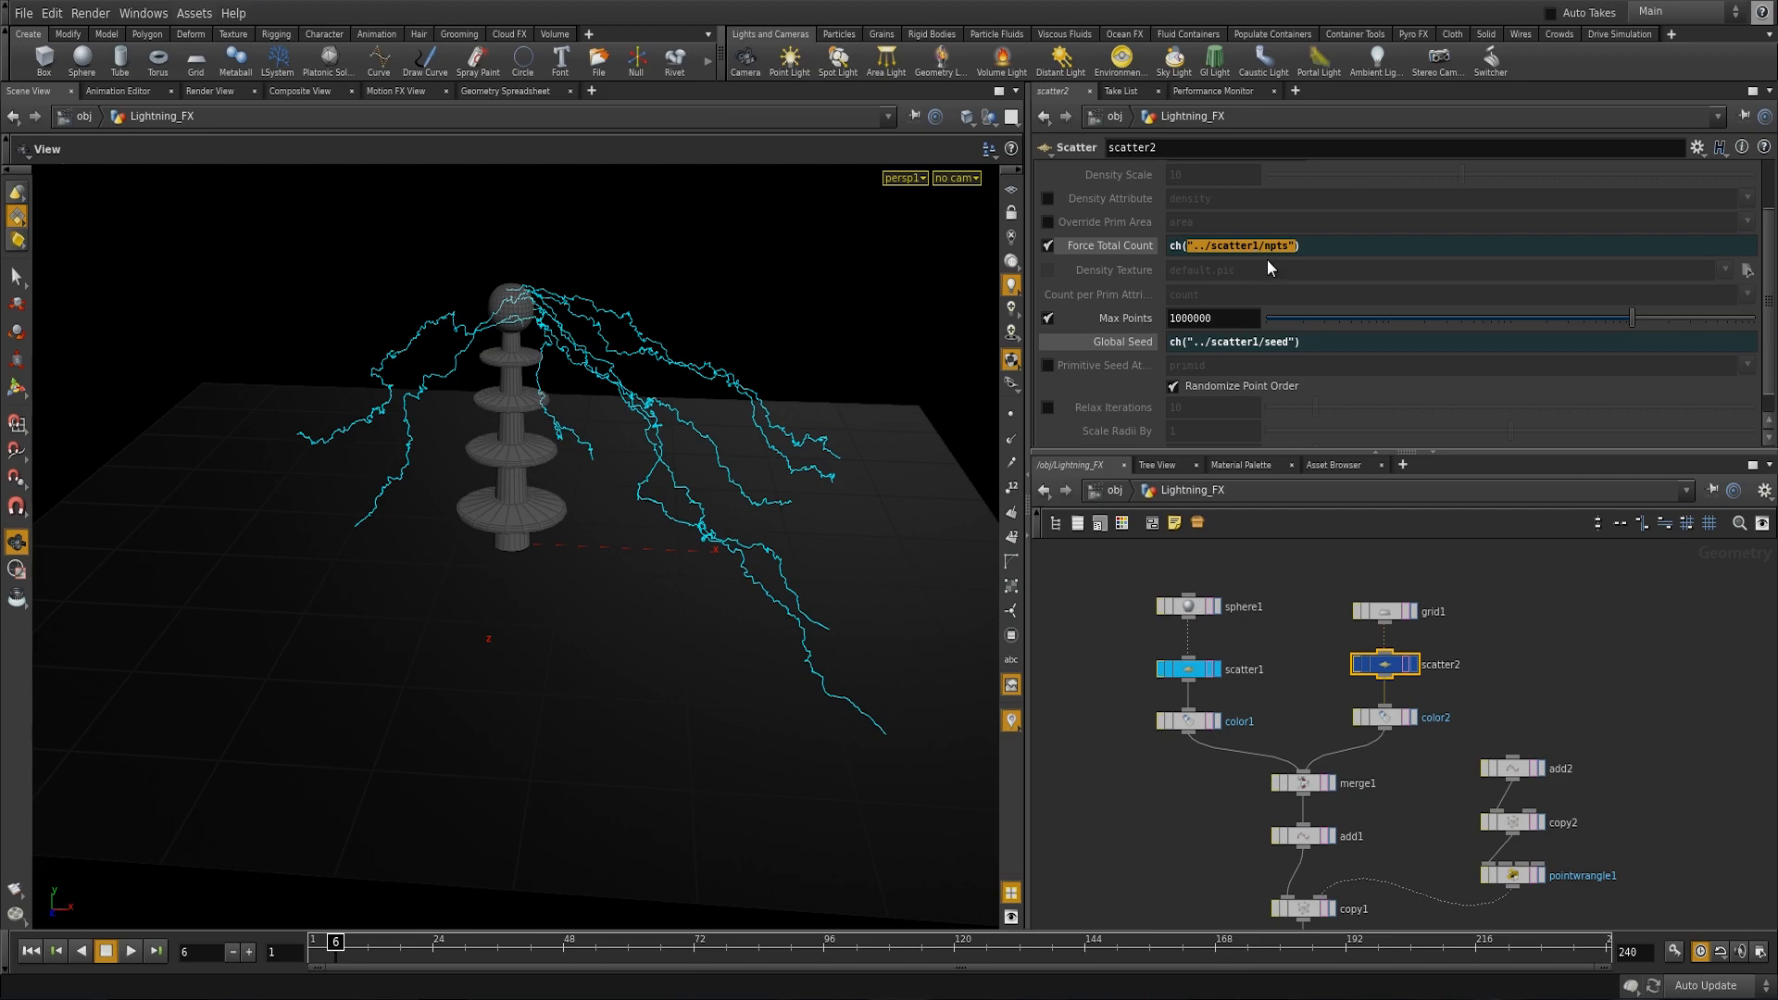
pyautogui.click(1312, 244)
pyautogui.click(1190, 669)
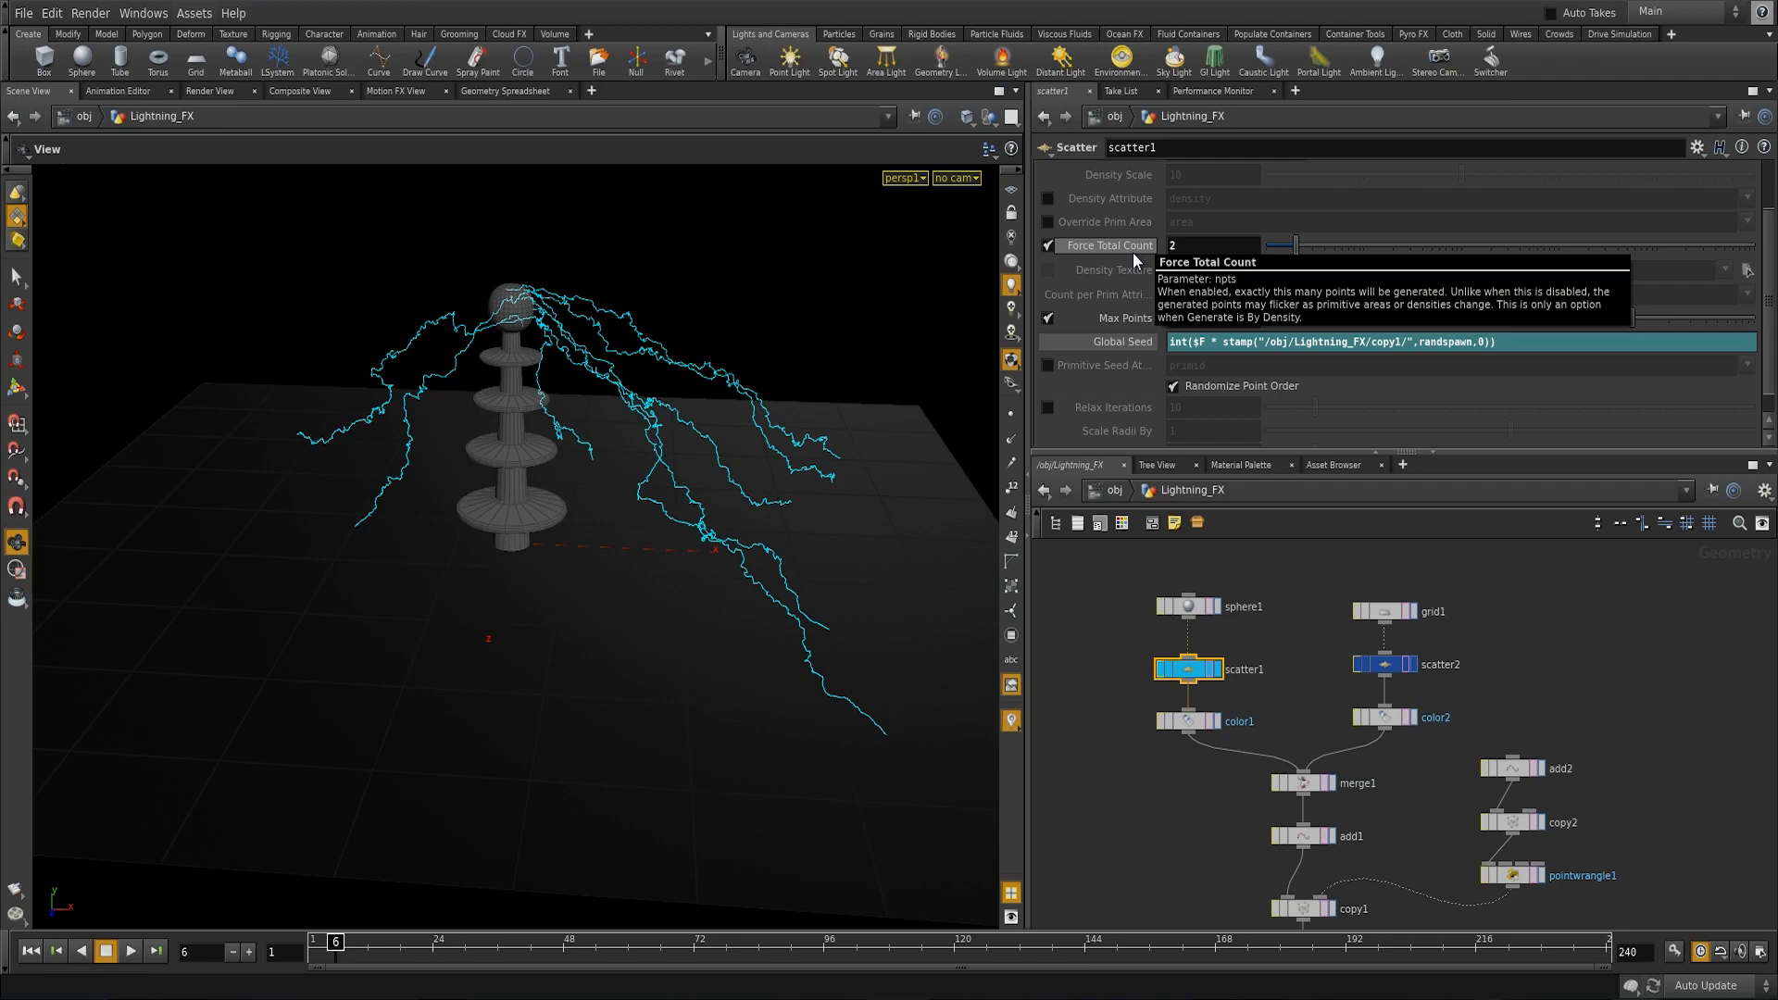
# Step: Try different Liferandseed values on pointwrangle1 while playing the animation, ending at 0.709
pyautogui.moveTo(1442, 834); pyautogui.dragTo(1432, 737, button='middle')
pyautogui.click(1507, 780)
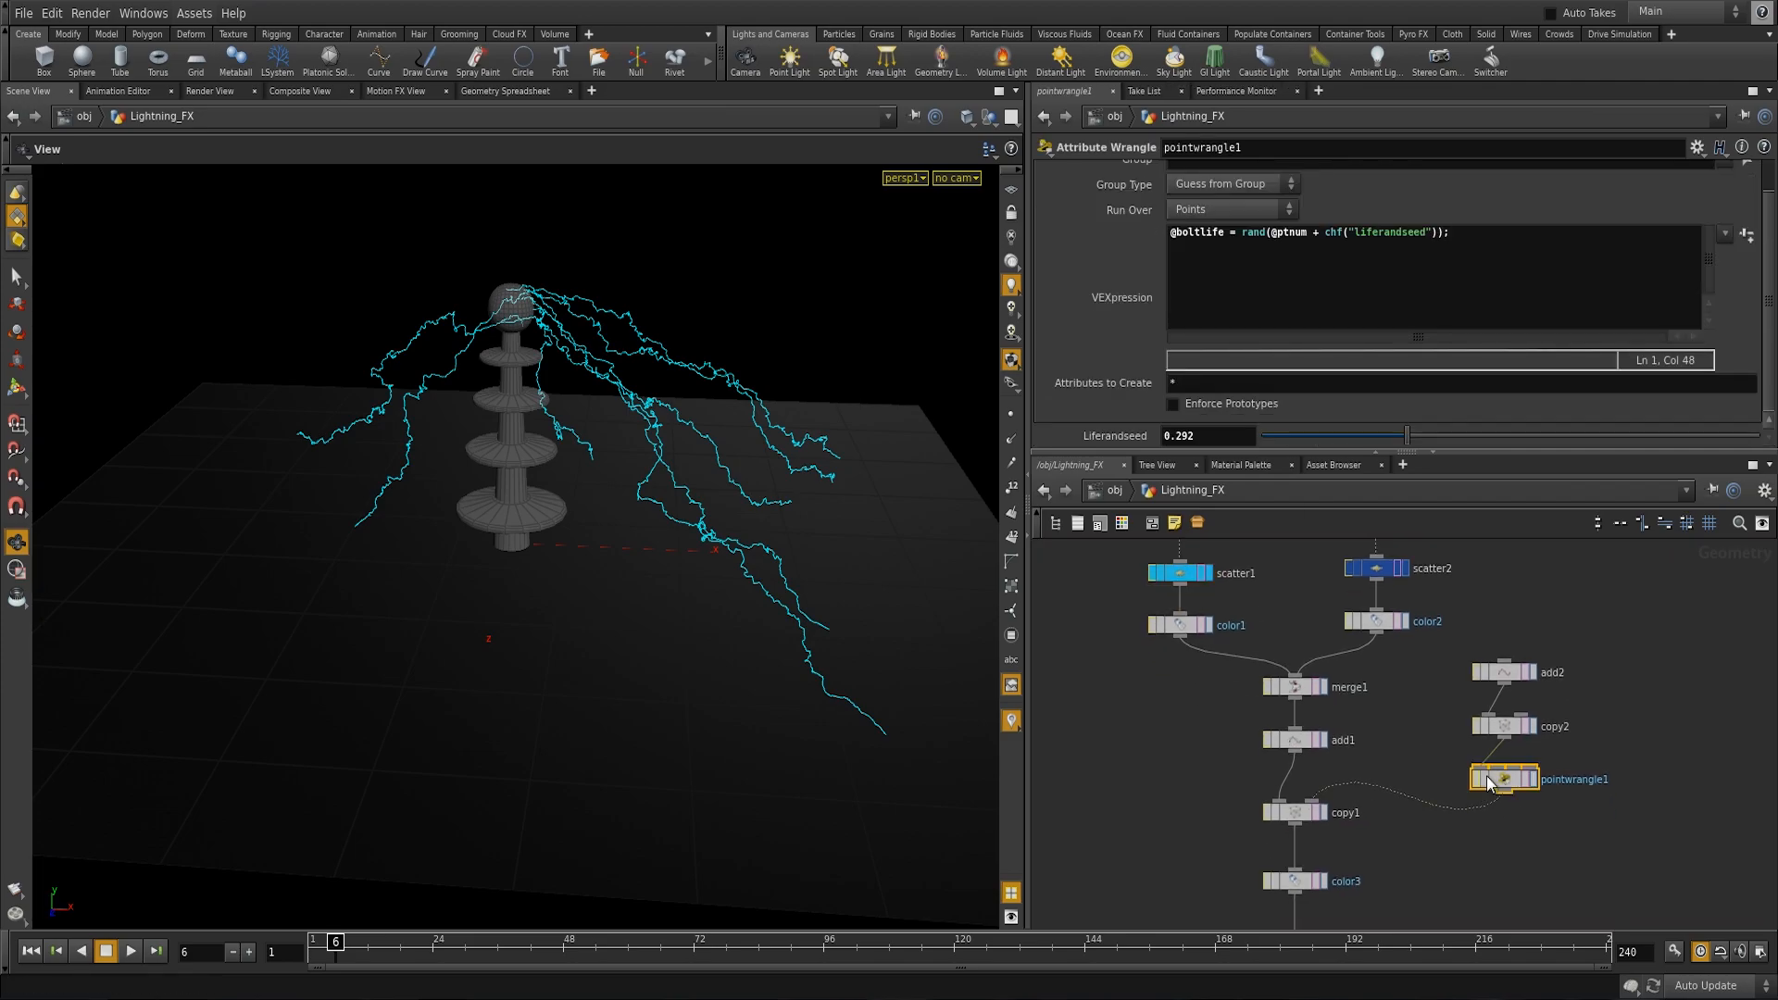
pyautogui.moveTo(1407, 435)
pyautogui.mouseDown()
pyautogui.moveTo(1454, 437)
pyautogui.moveTo(1431, 436)
pyautogui.mouseUp()
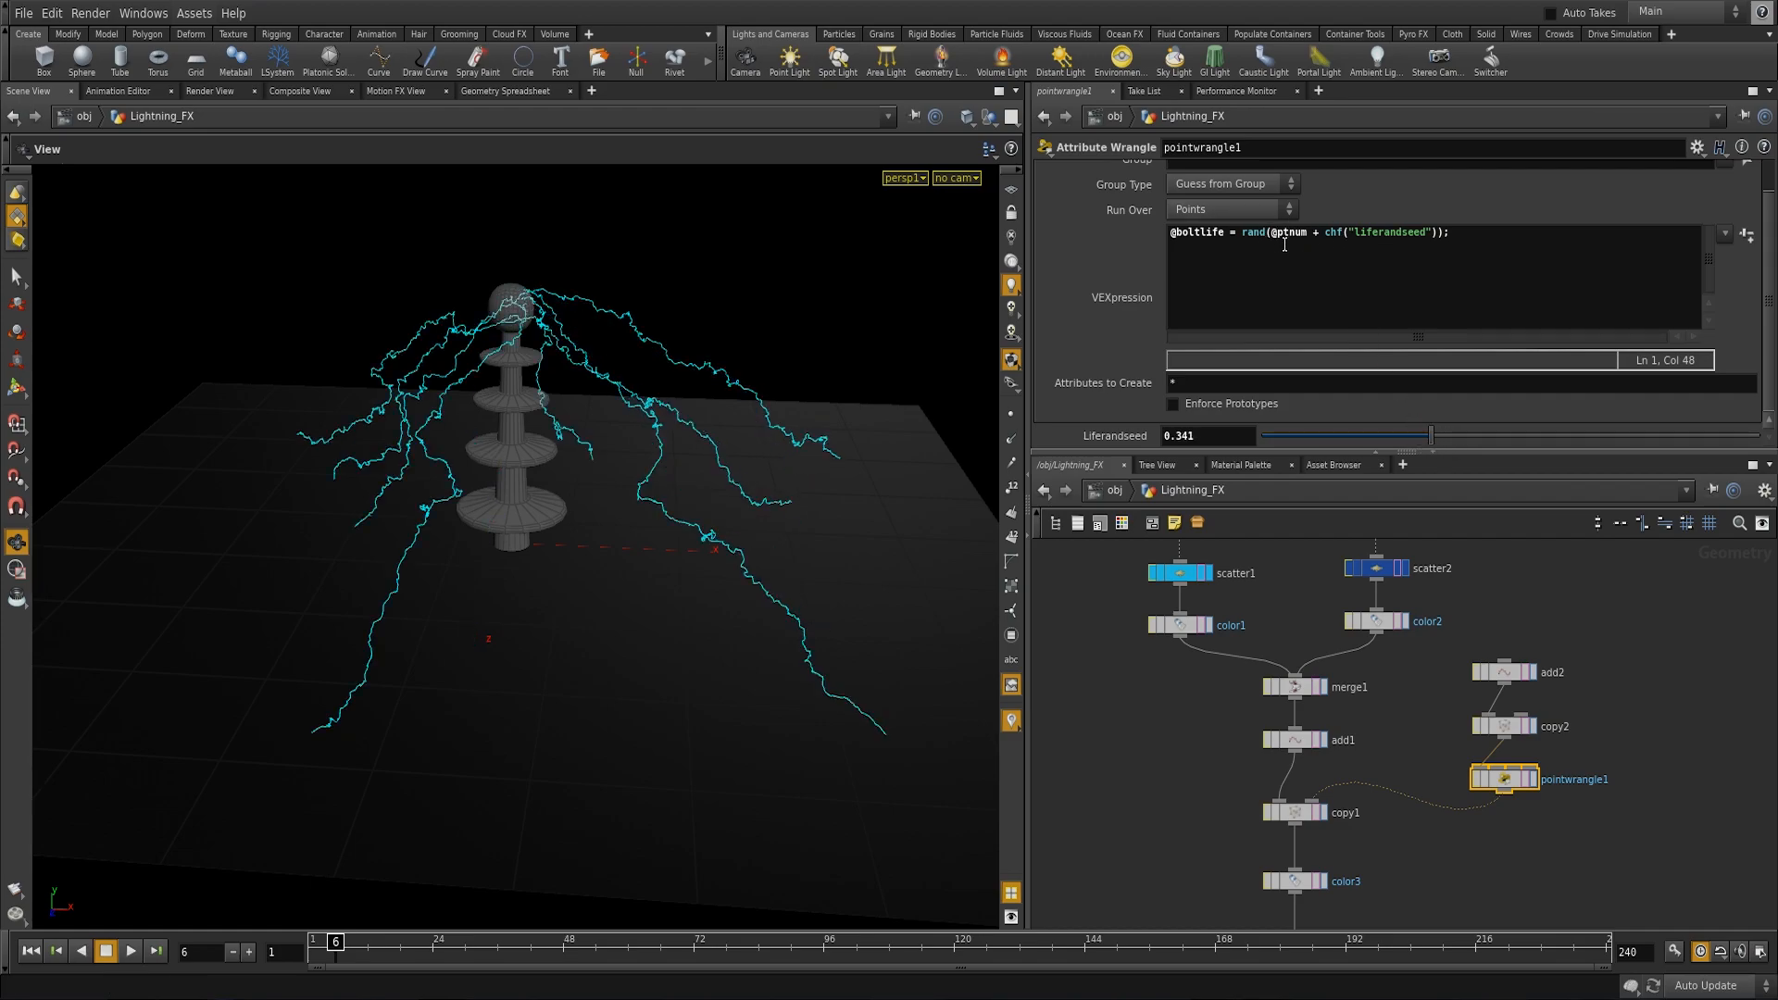
pyautogui.click(137, 949)
pyautogui.moveTo(1442, 436); pyautogui.dragTo(1298, 439)
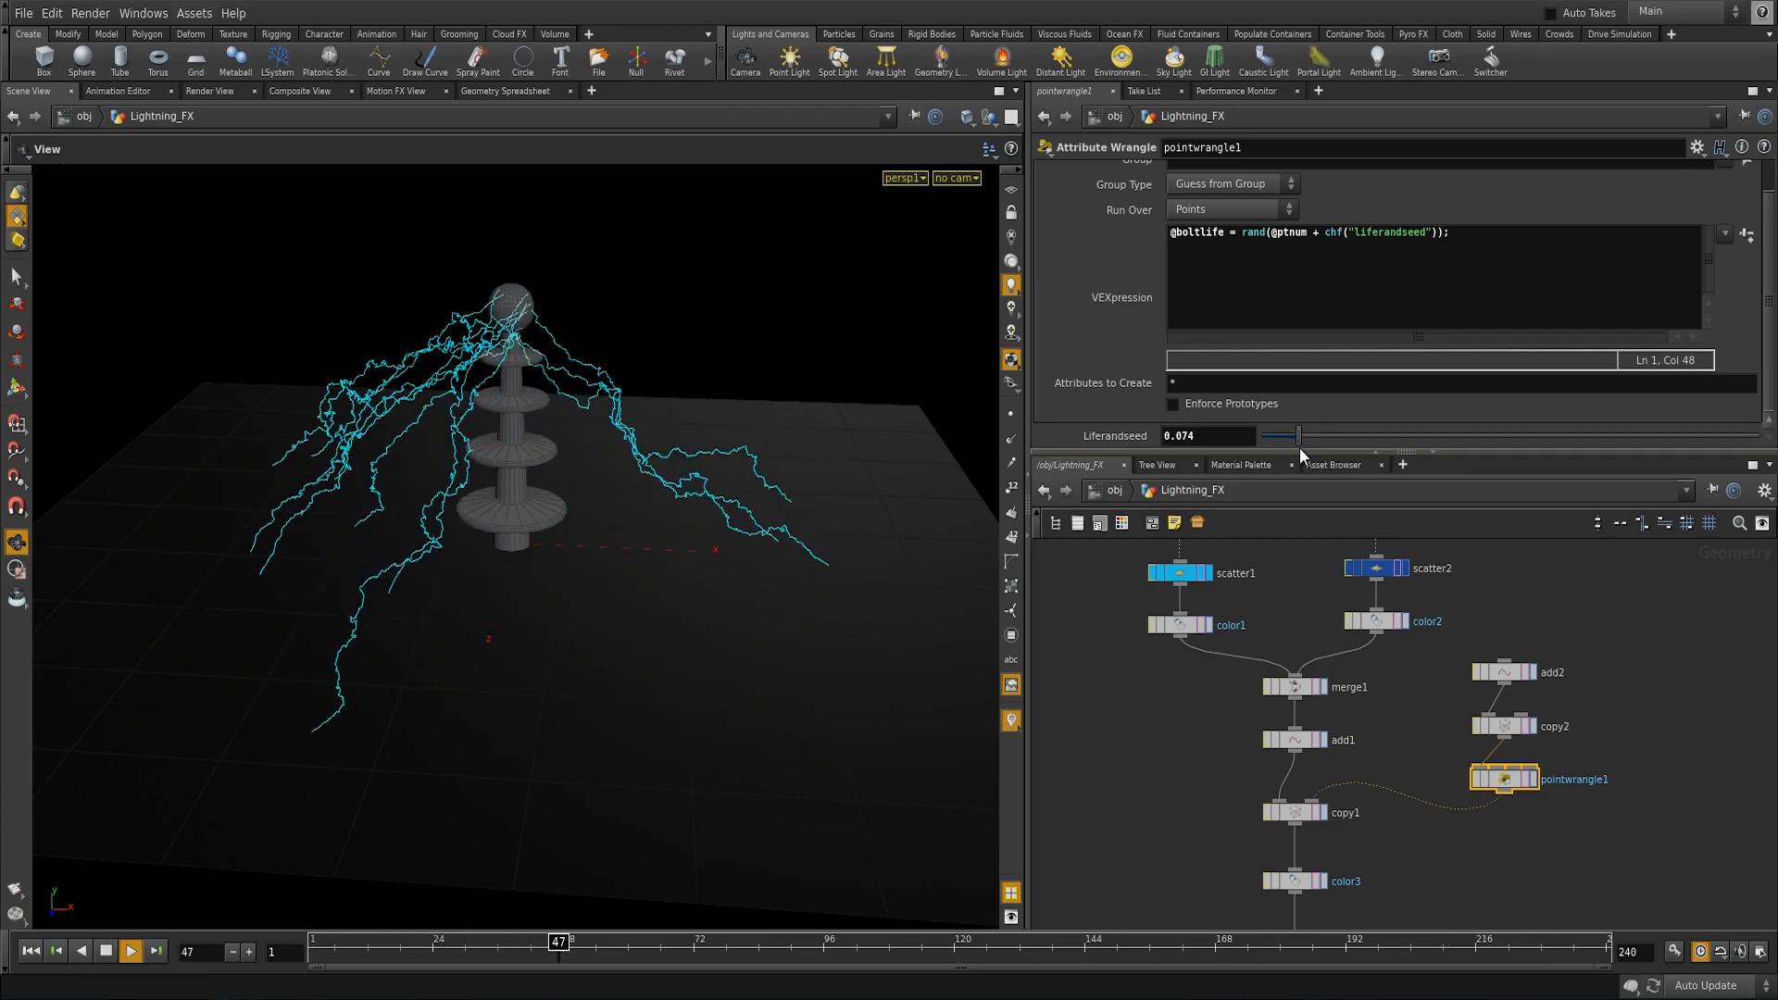
pyautogui.moveTo(1302, 439); pyautogui.dragTo(1468, 426)
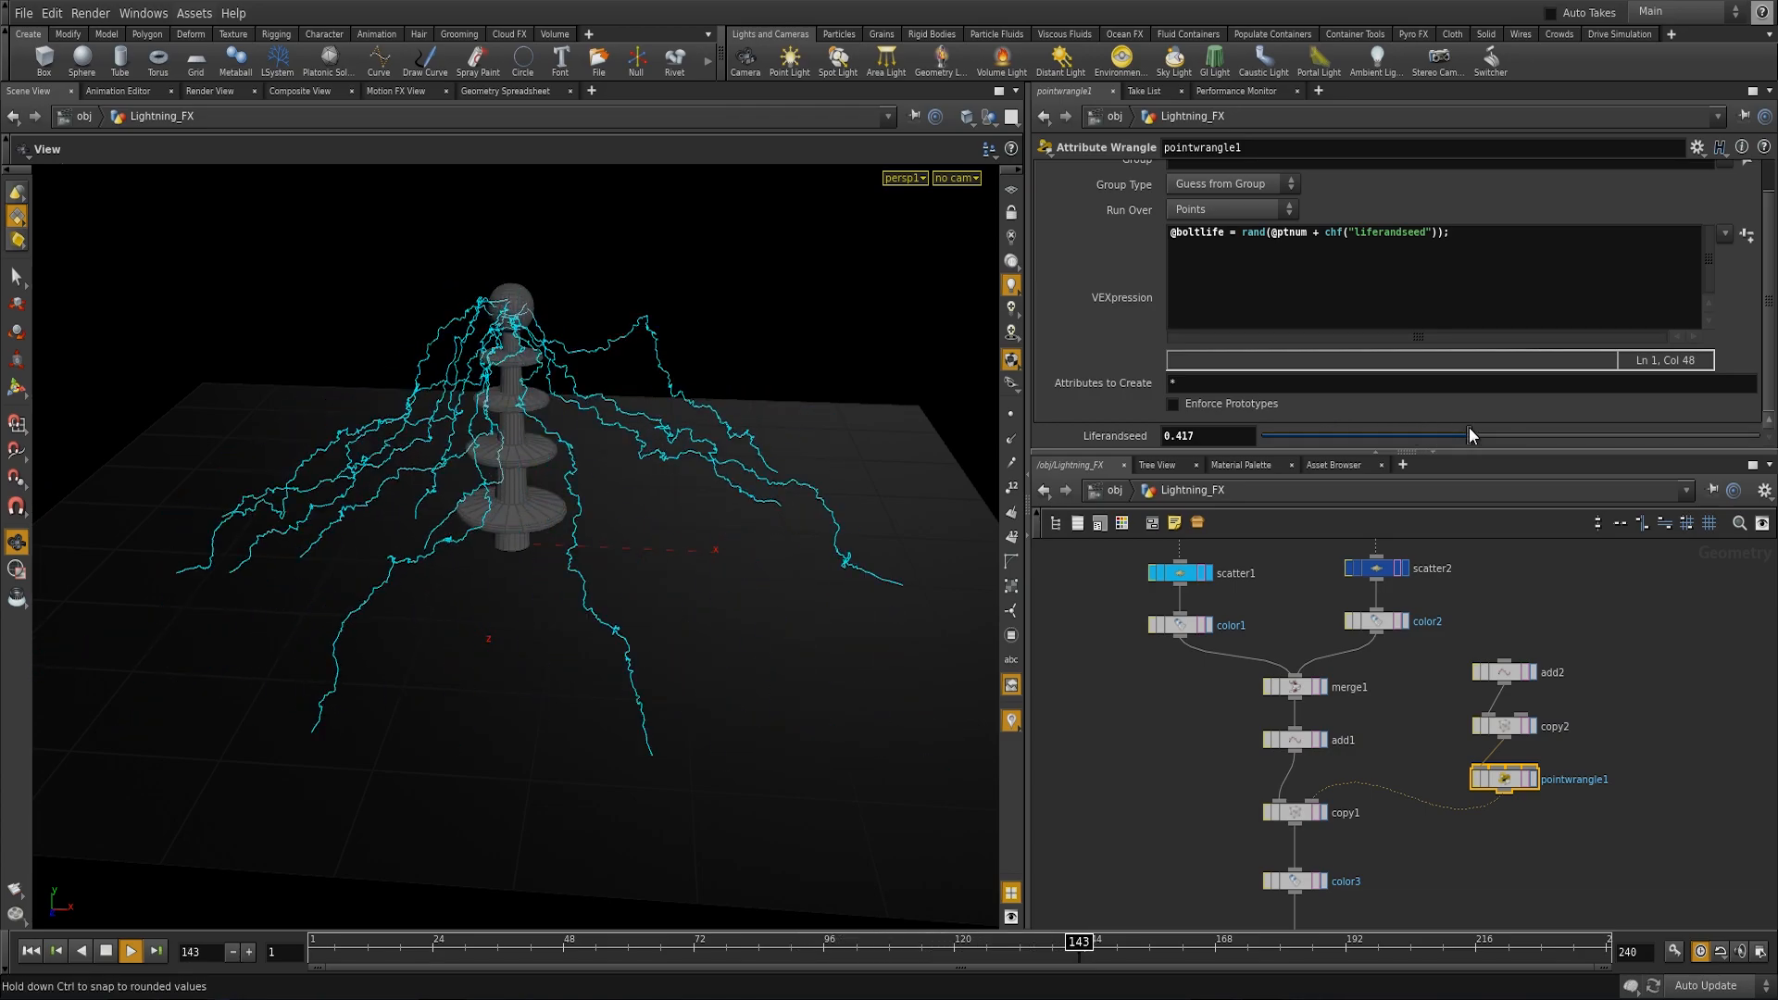
pyautogui.moveTo(702, 631); pyautogui.dragTo(505, 650)
pyautogui.moveTo(1609, 431); pyautogui.dragTo(1648, 433)
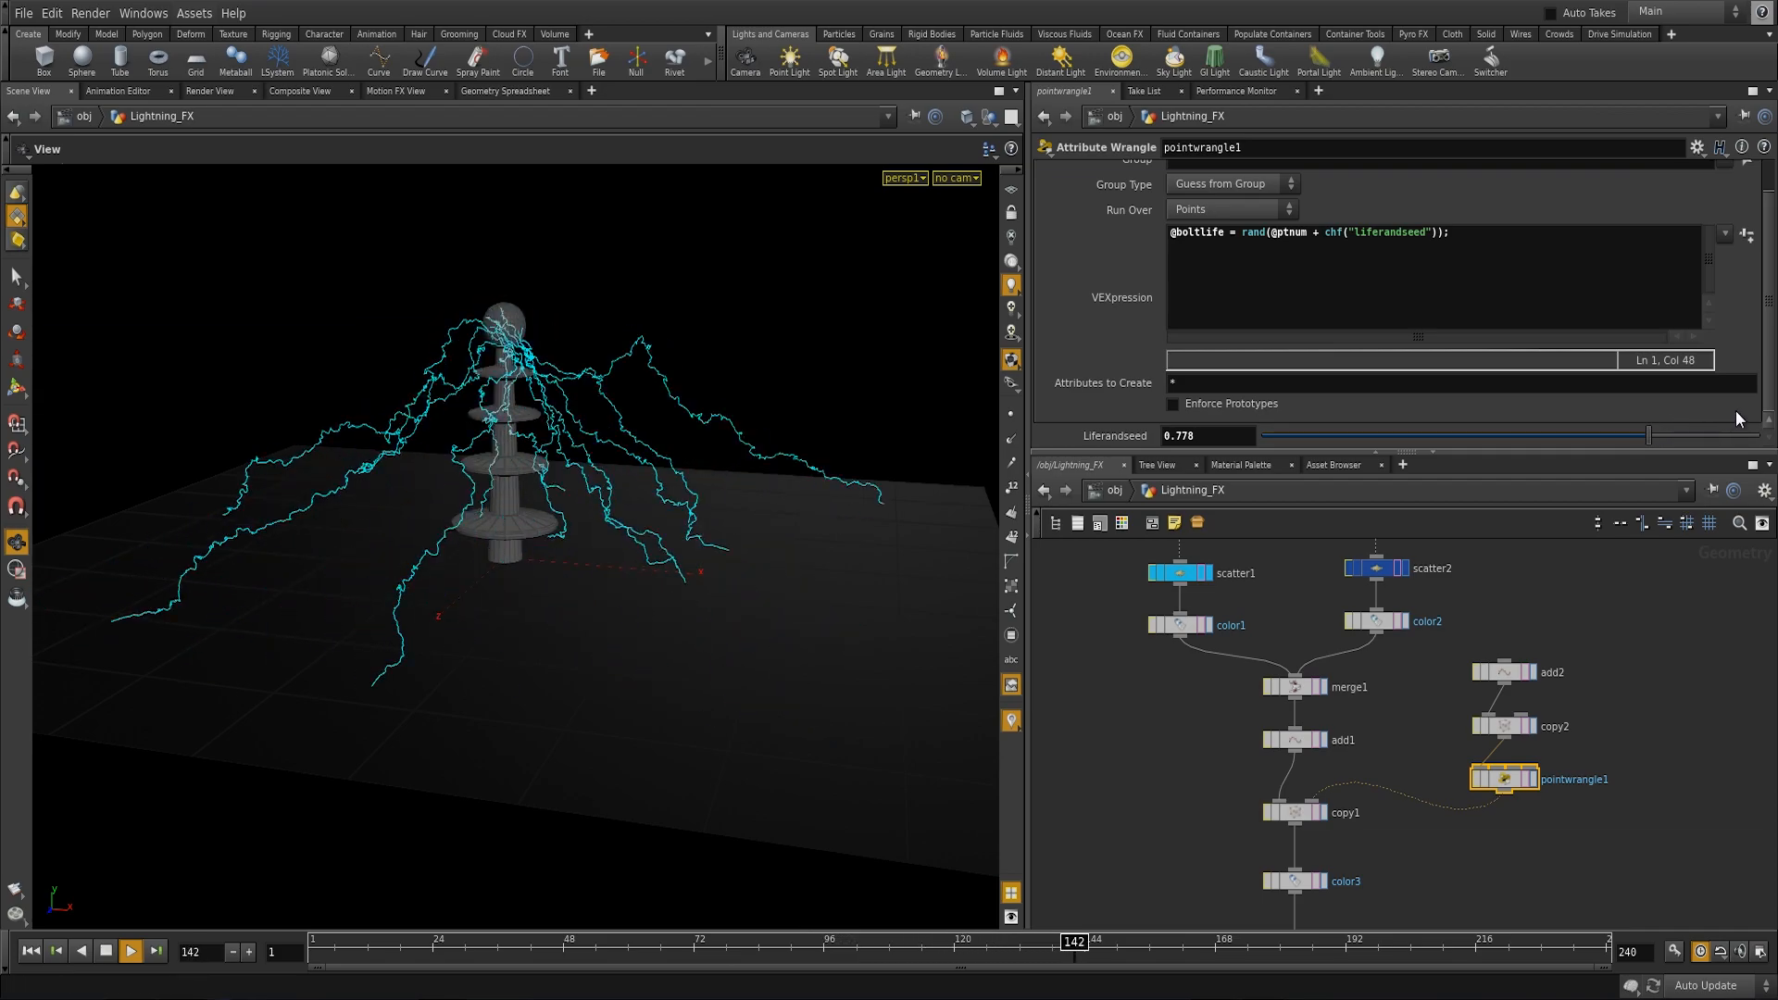
pyautogui.moveTo(1744, 435); pyautogui.dragTo(1614, 435)
pyautogui.moveTo(929, 543); pyautogui.dragTo(648, 602)
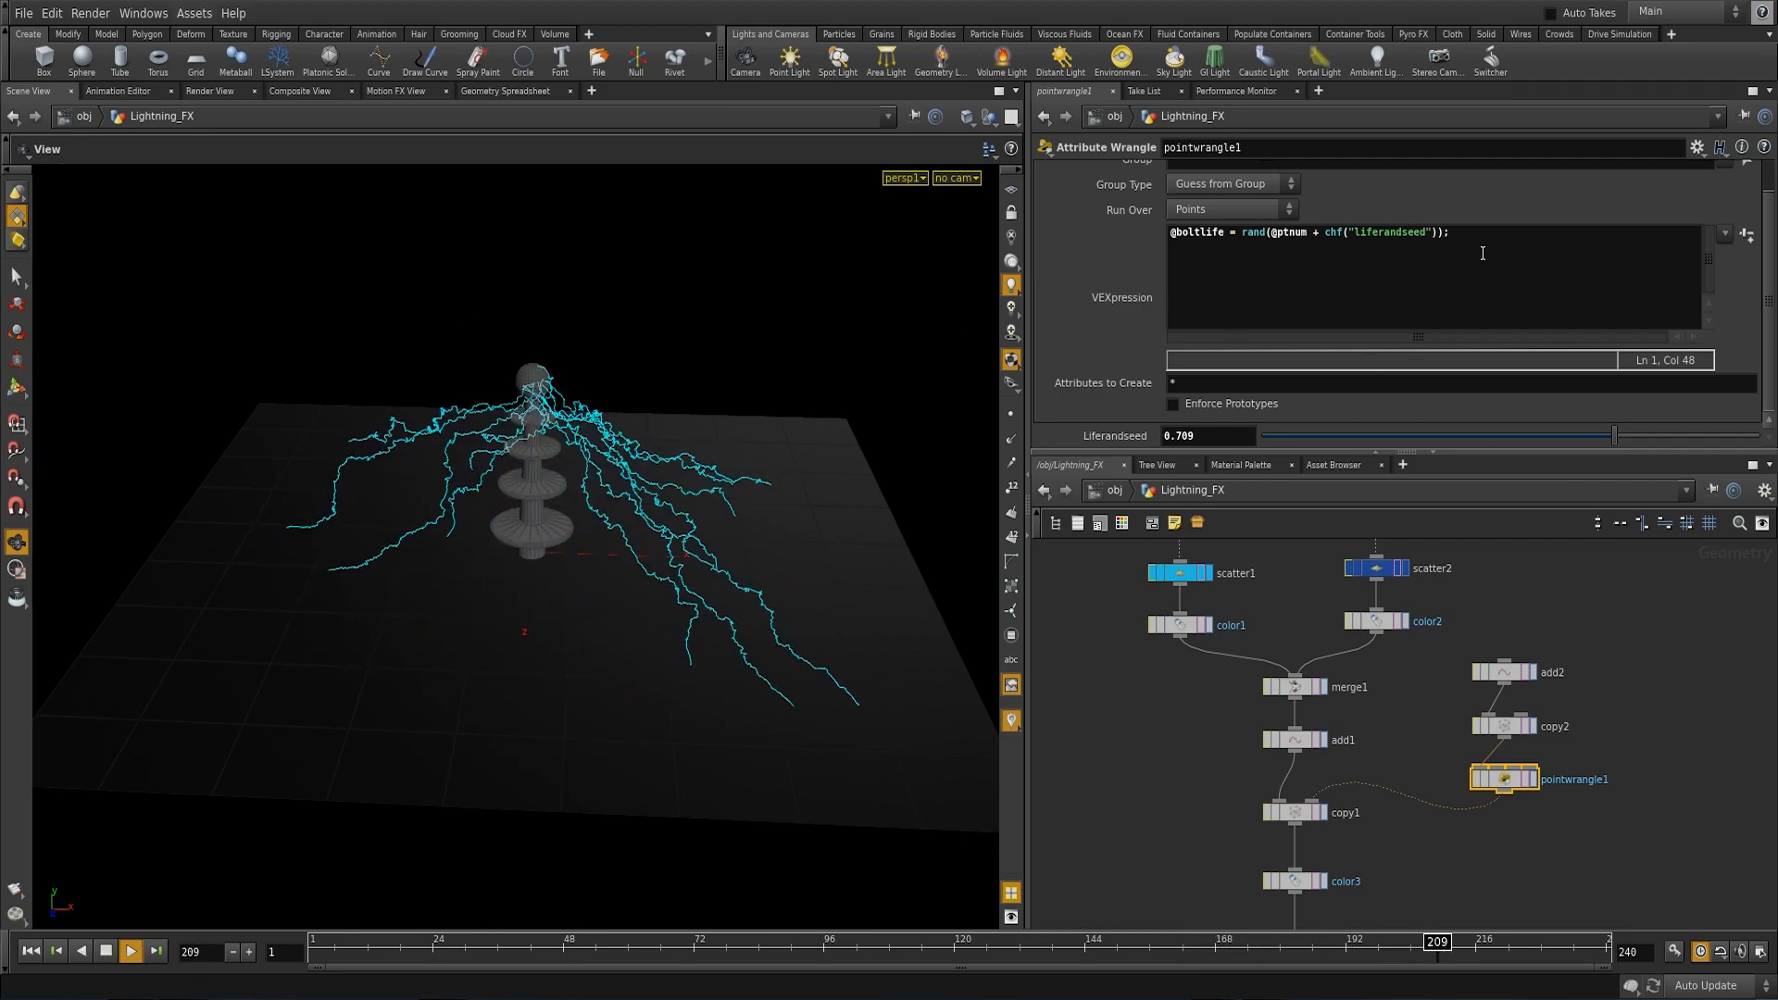
pyautogui.press('Left')
pyautogui.press('Left')
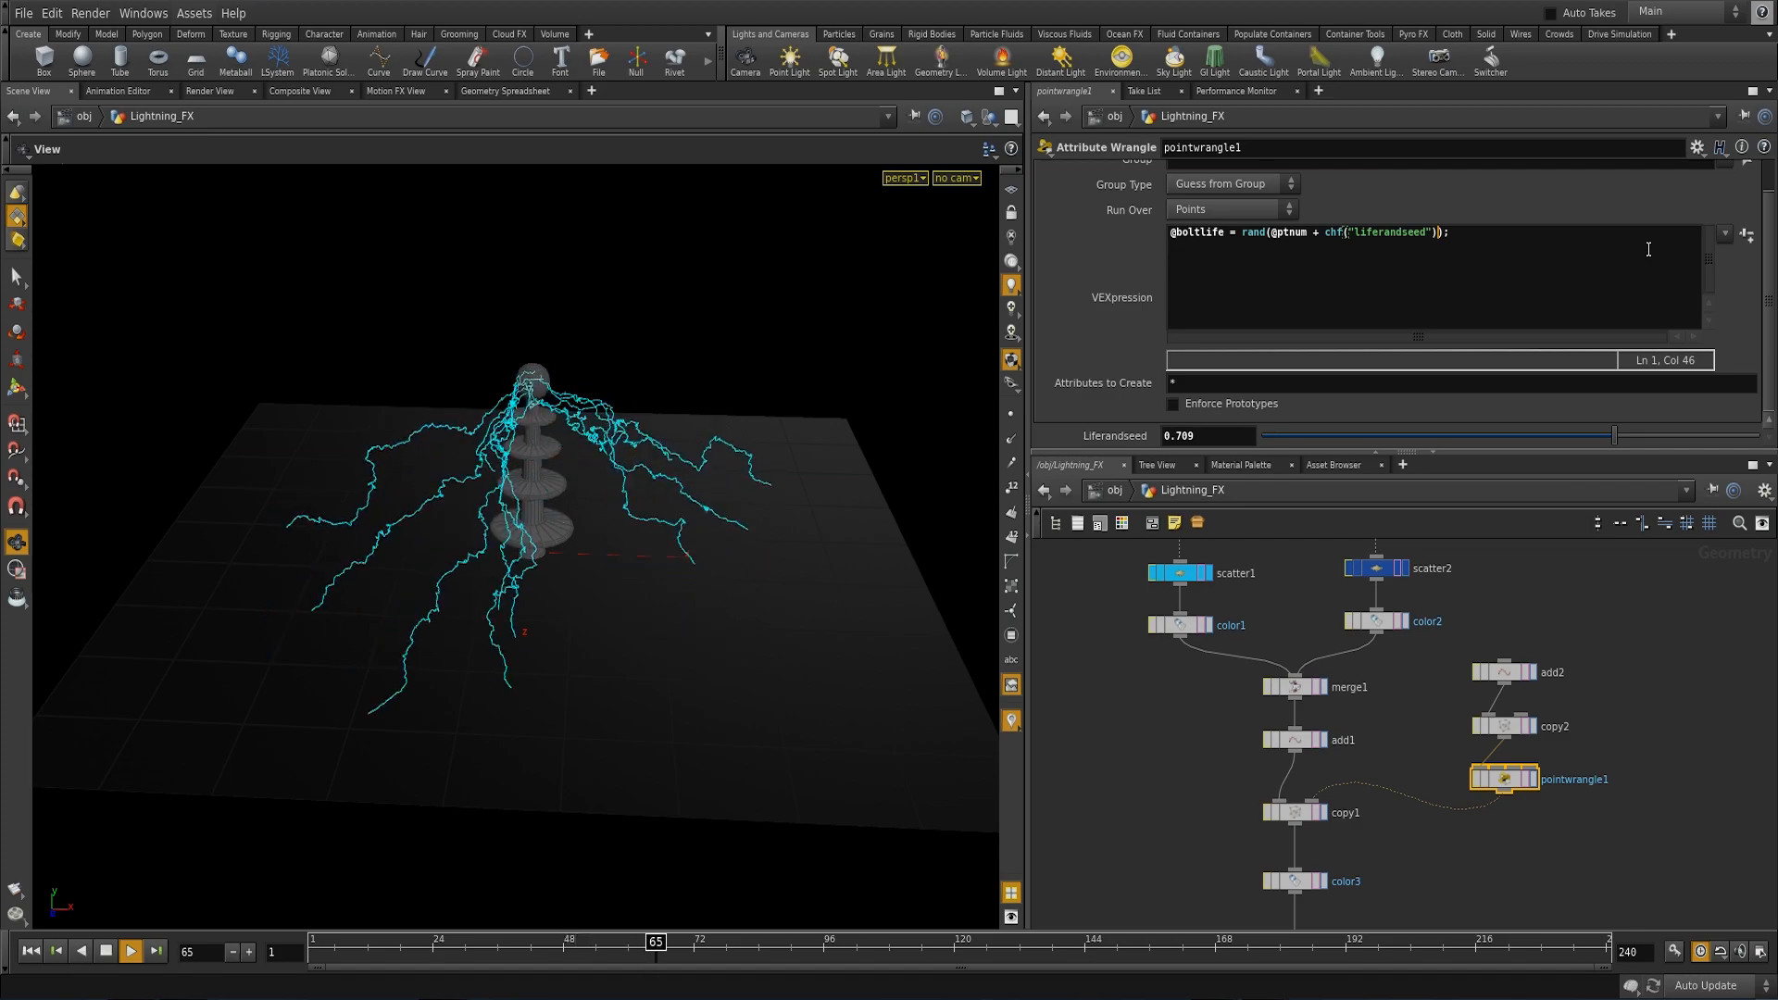
pyautogui.press('Right')
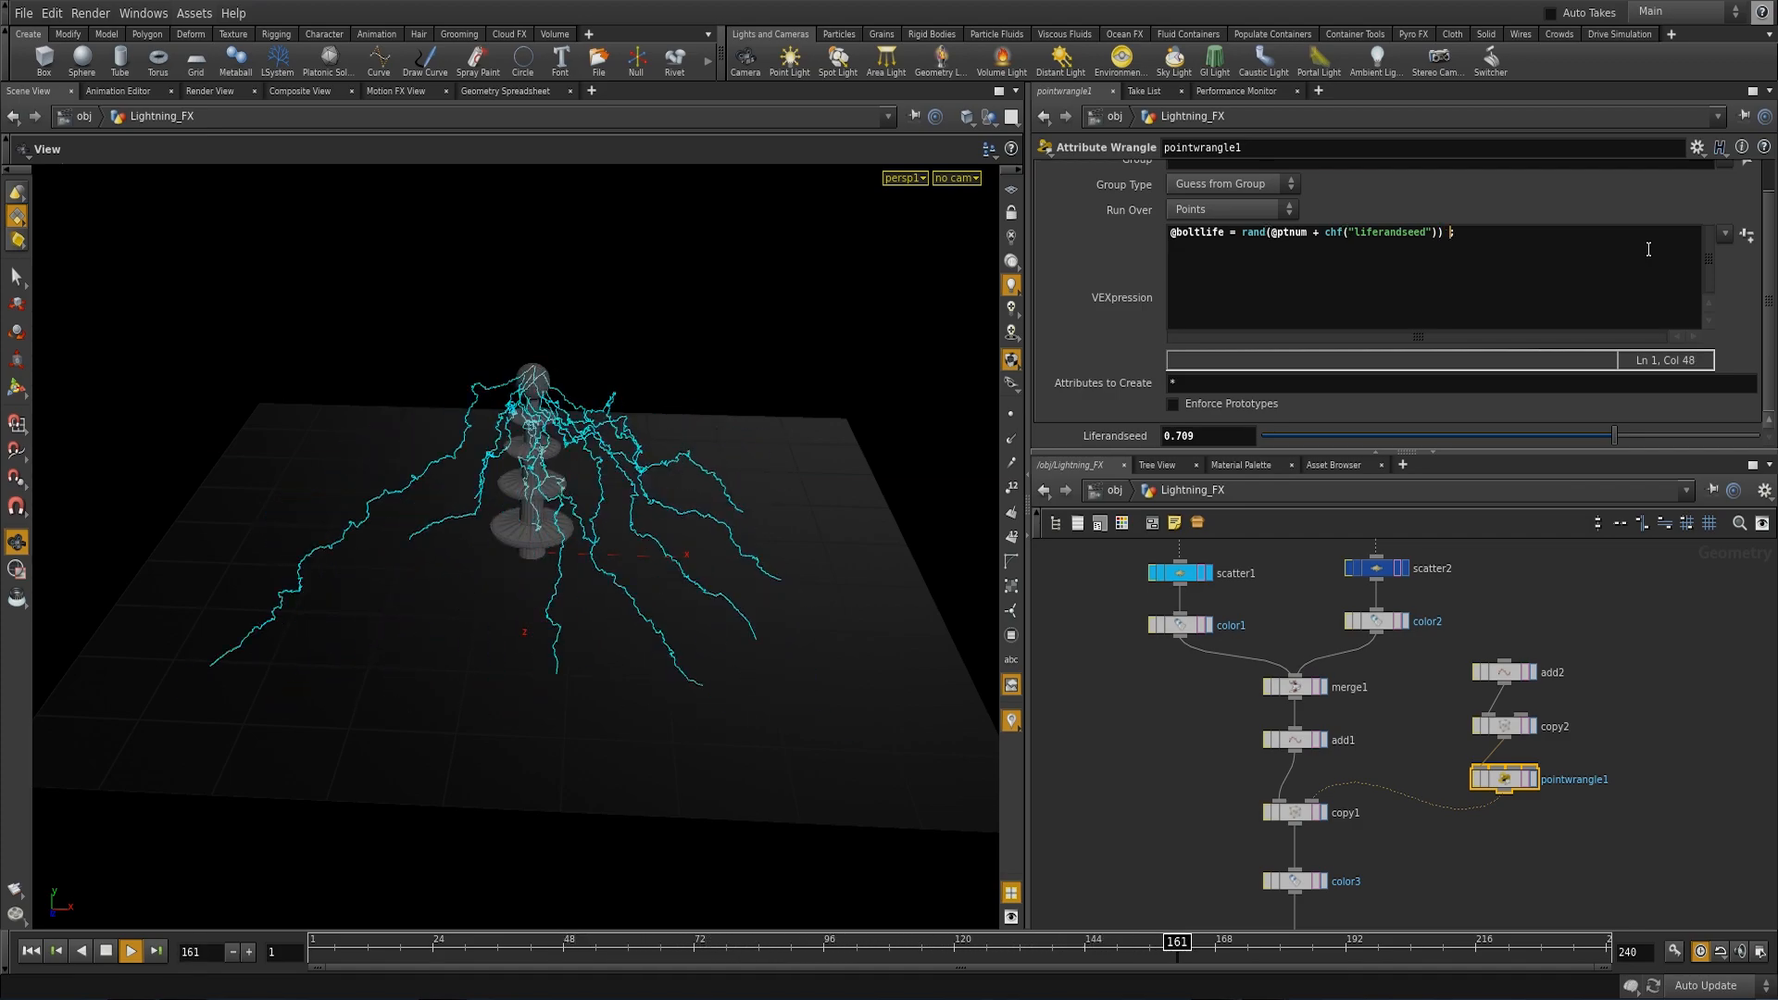
pyautogui.write('*')
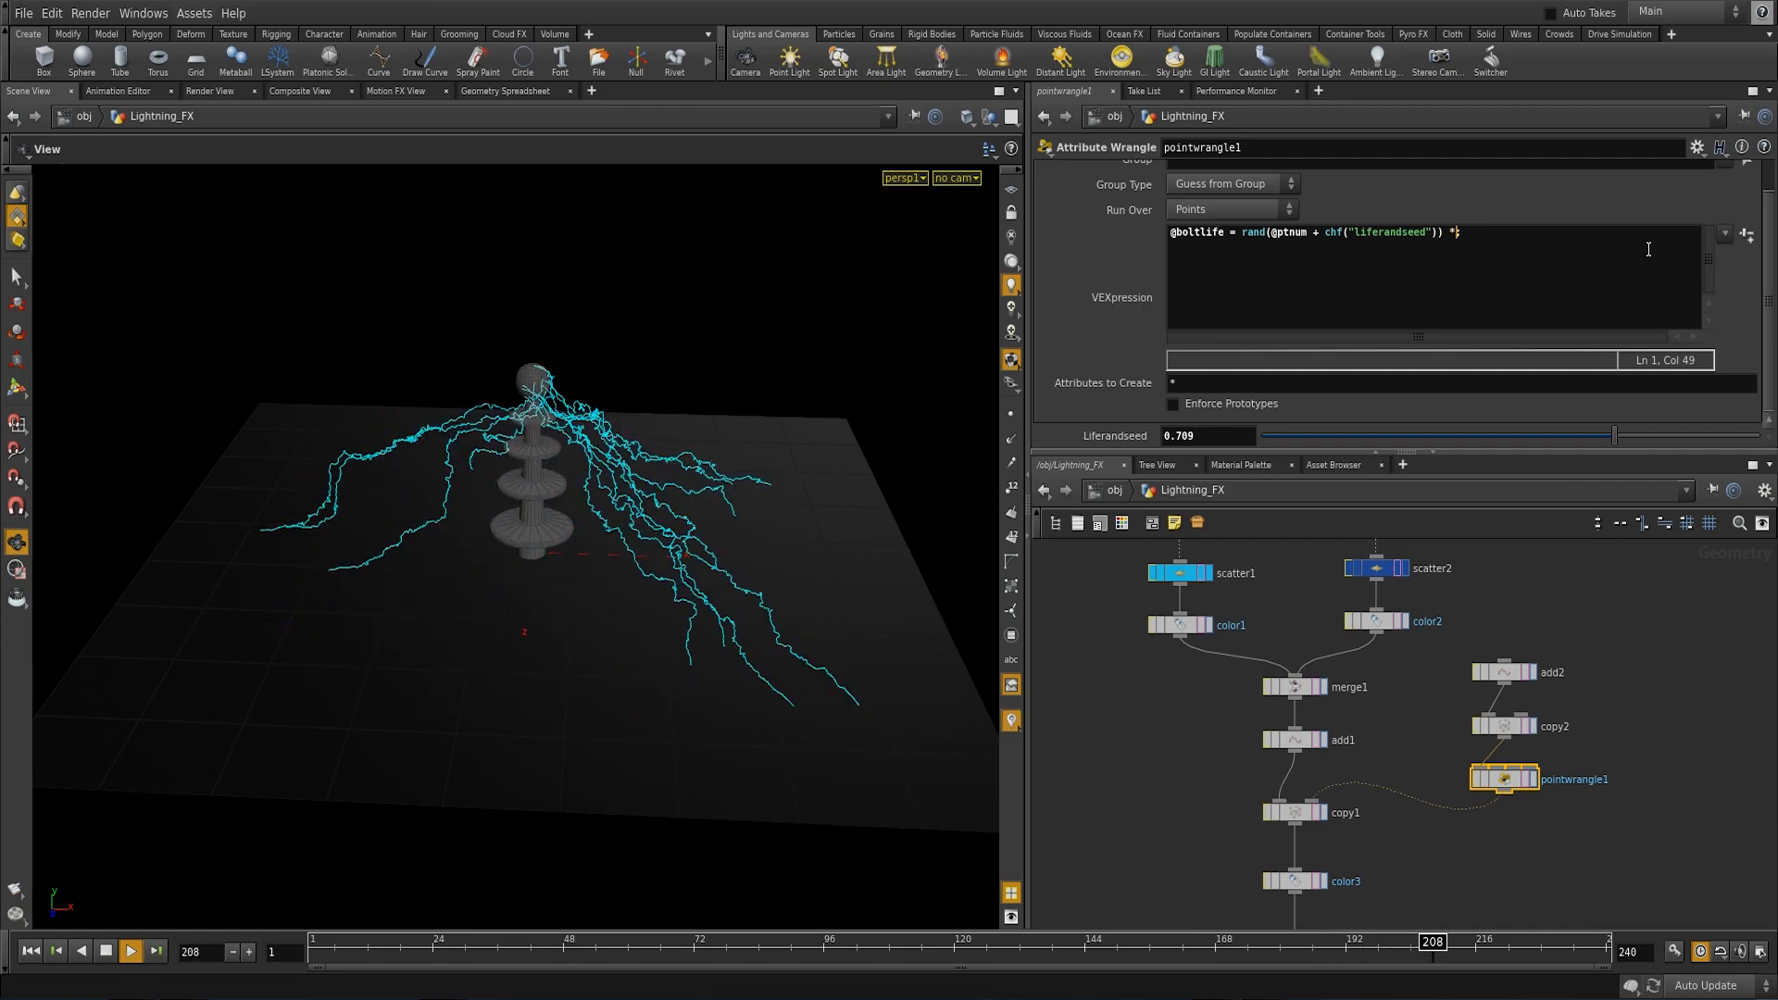
pyautogui.write(' chf(')
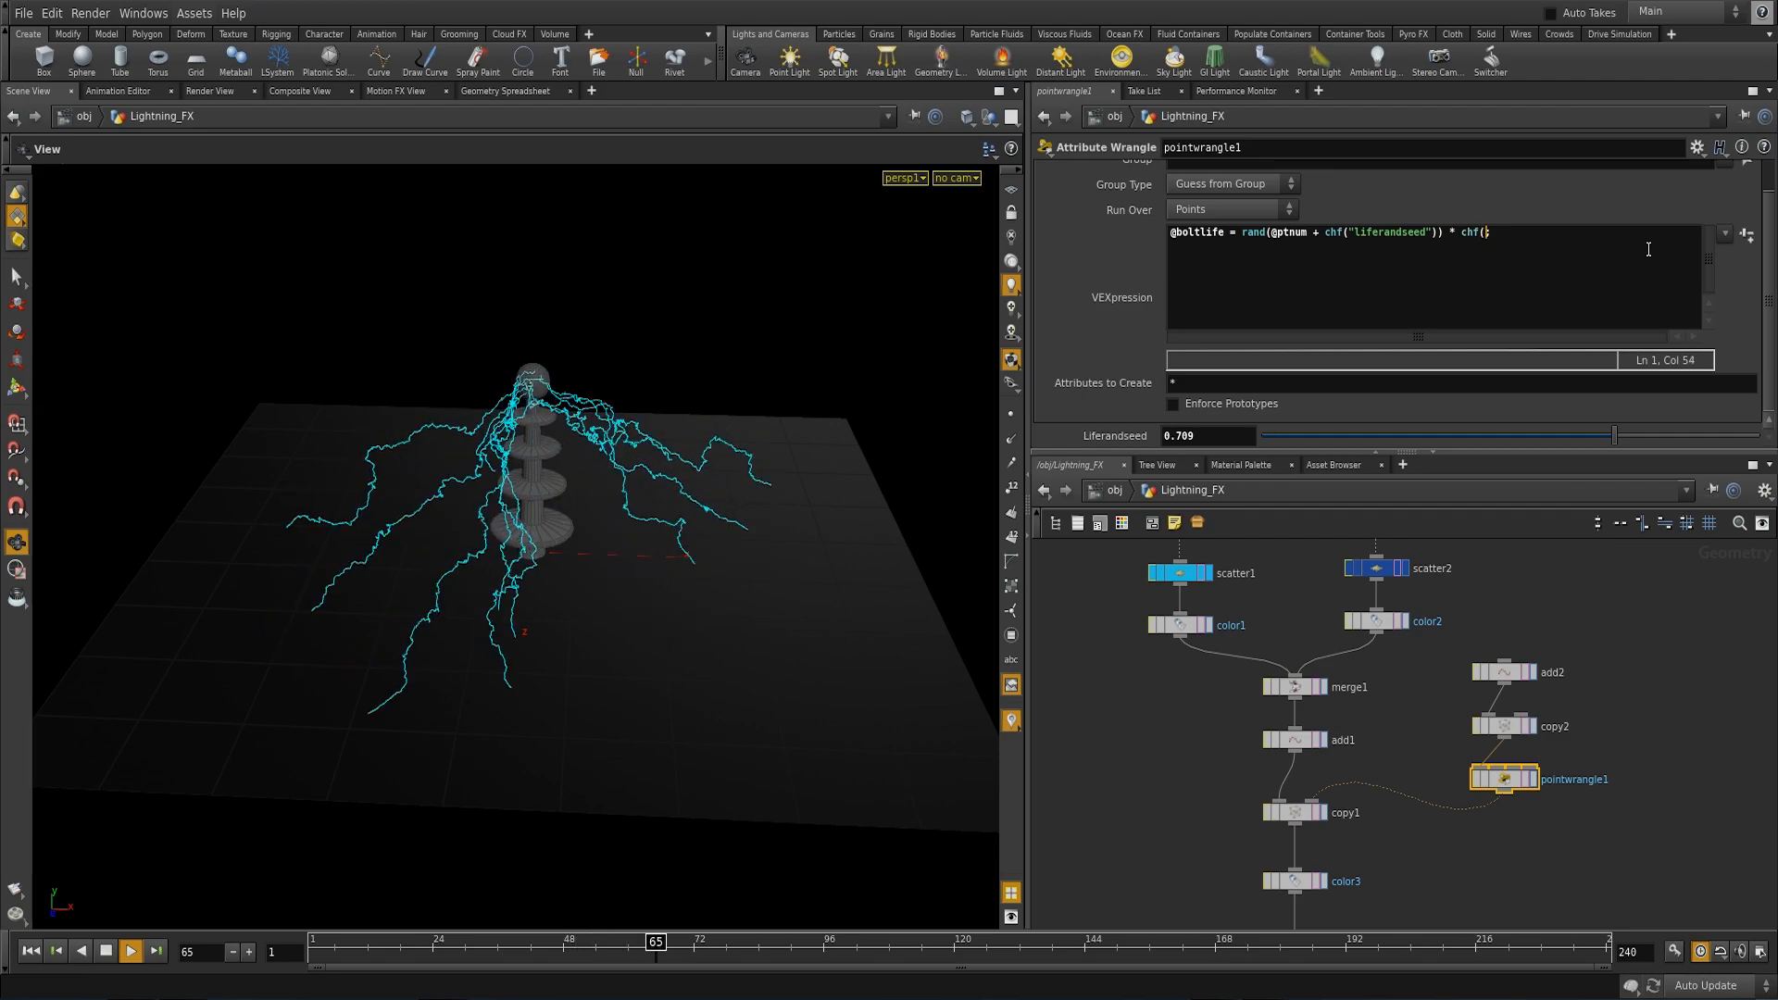
pyautogui.write('"lifemult')
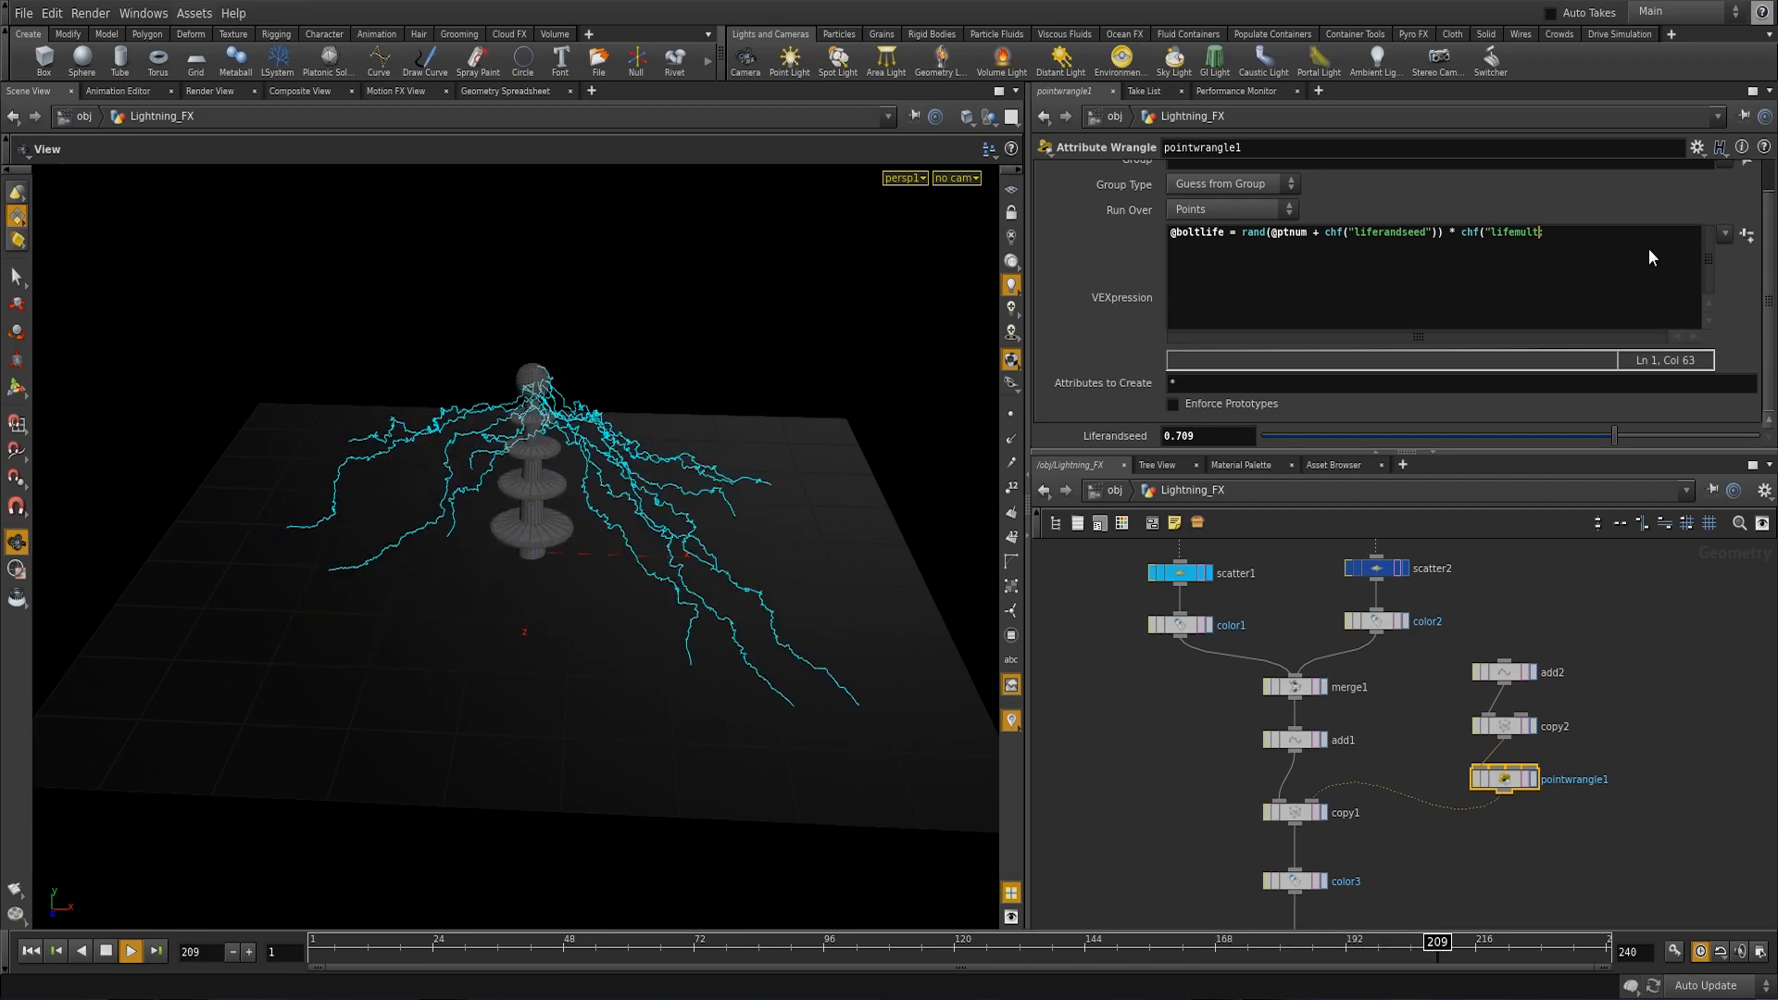
pyautogui.write('");')
pyautogui.moveTo(738, 575); pyautogui.dragTo(461, 355)
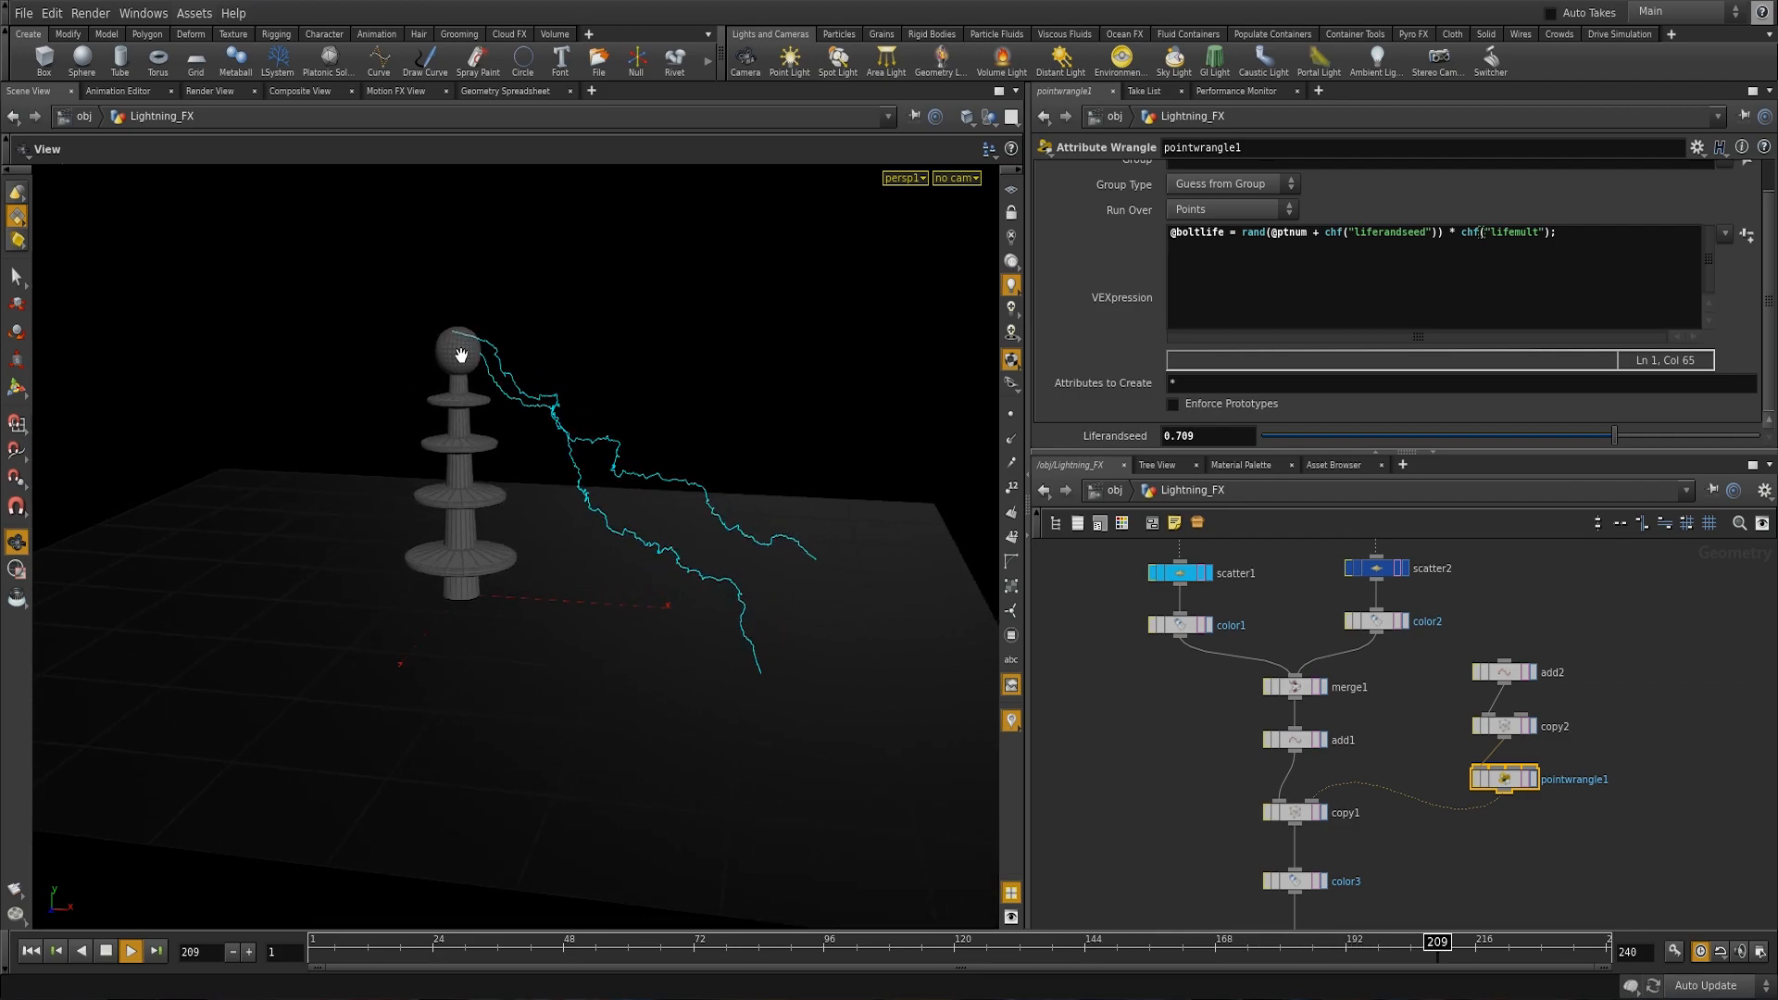
pyautogui.moveTo(707, 615); pyautogui.dragTo(787, 611)
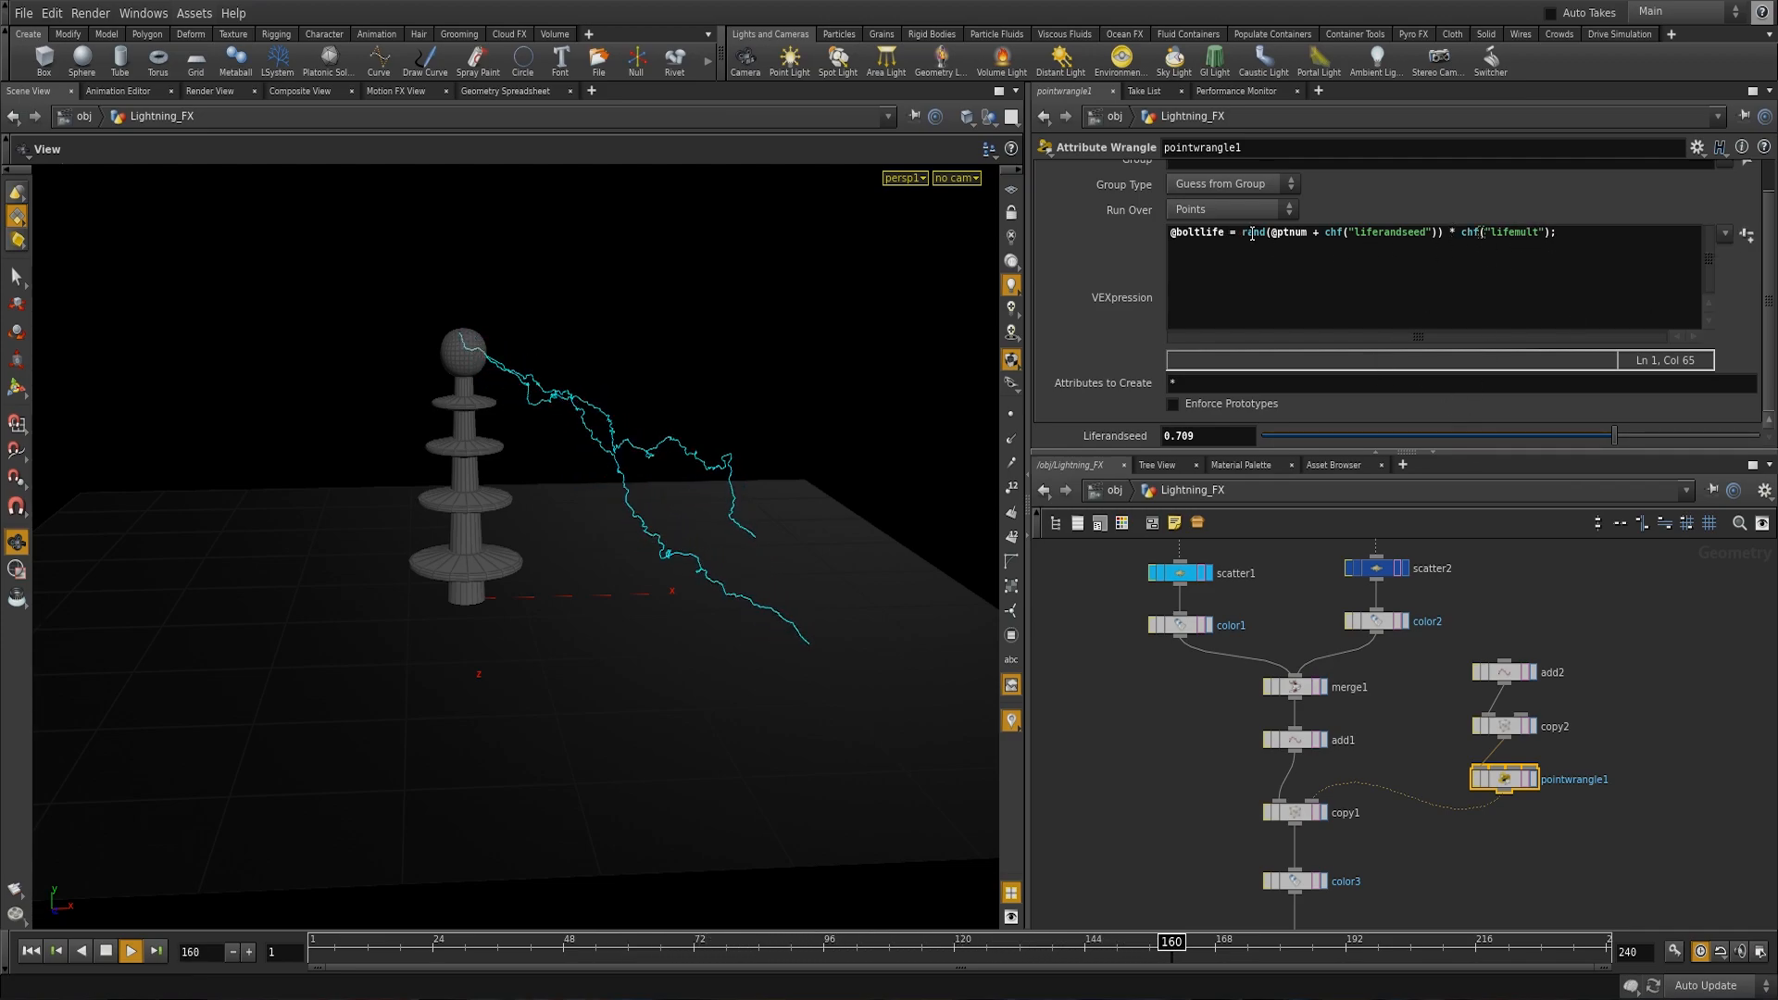
# Step: Generate the Lifemult parameter from pointwrangle1's expression and set it to 0.369
pyautogui.moveTo(1242, 231); pyautogui.dragTo(1548, 233)
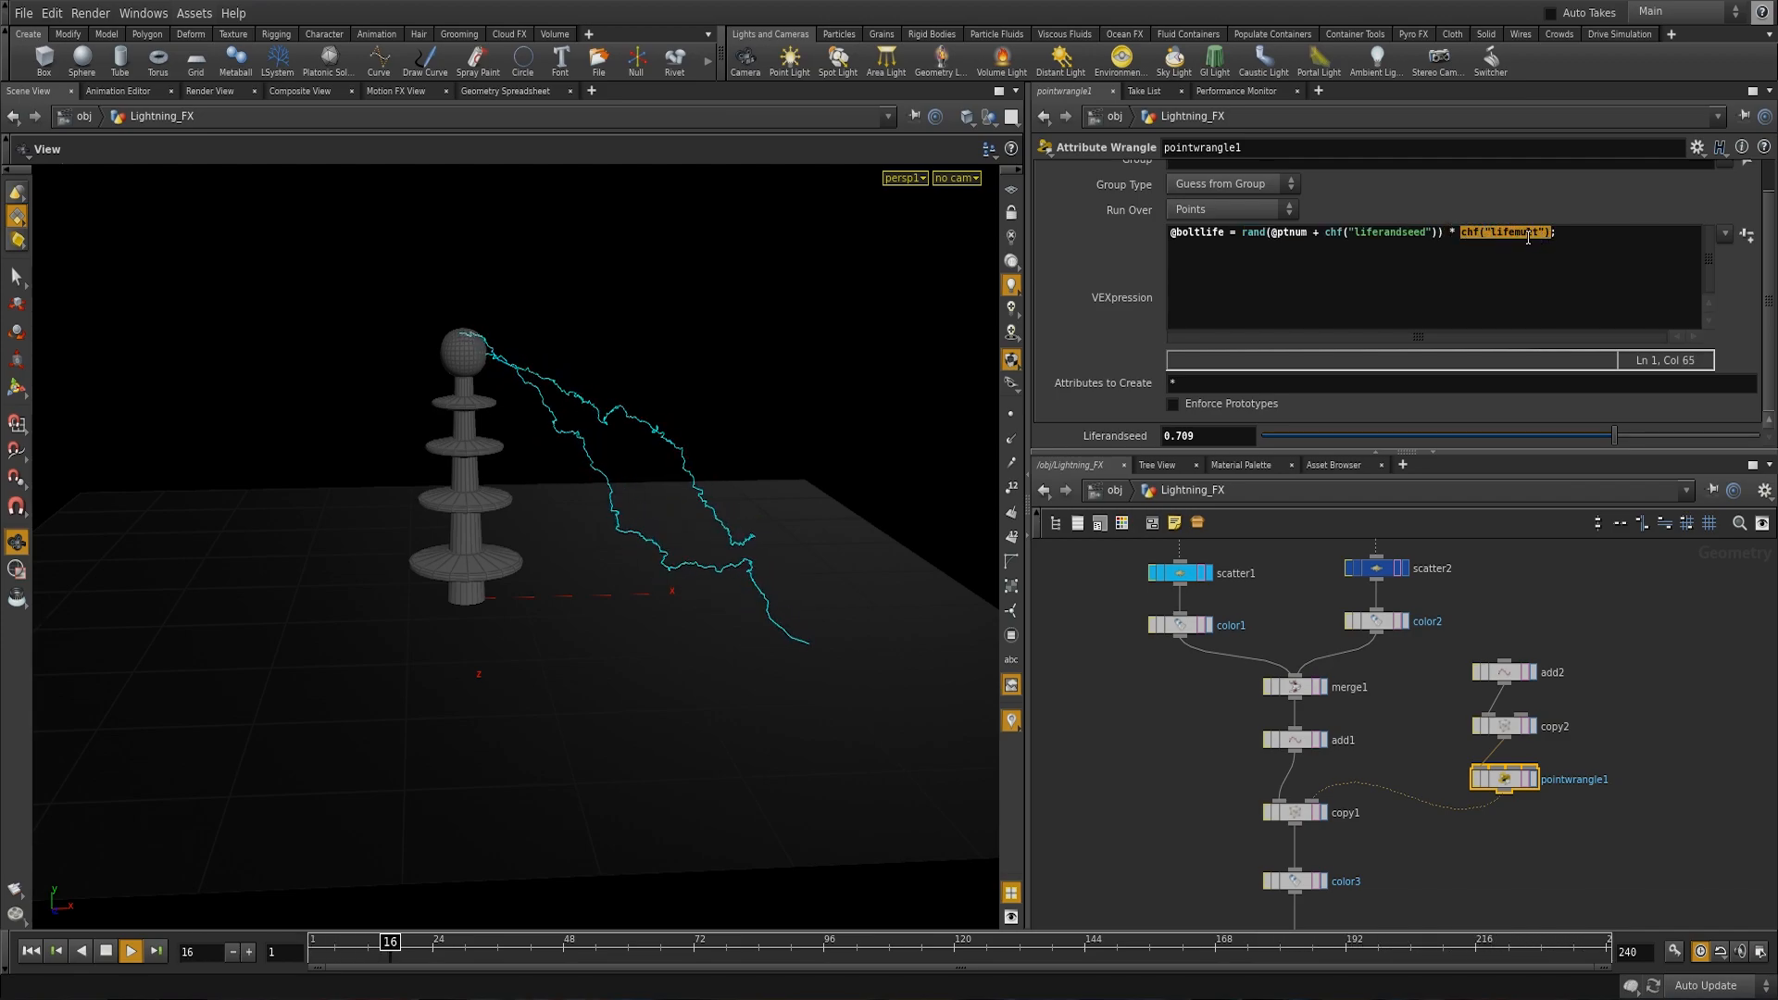
pyautogui.click(1585, 231)
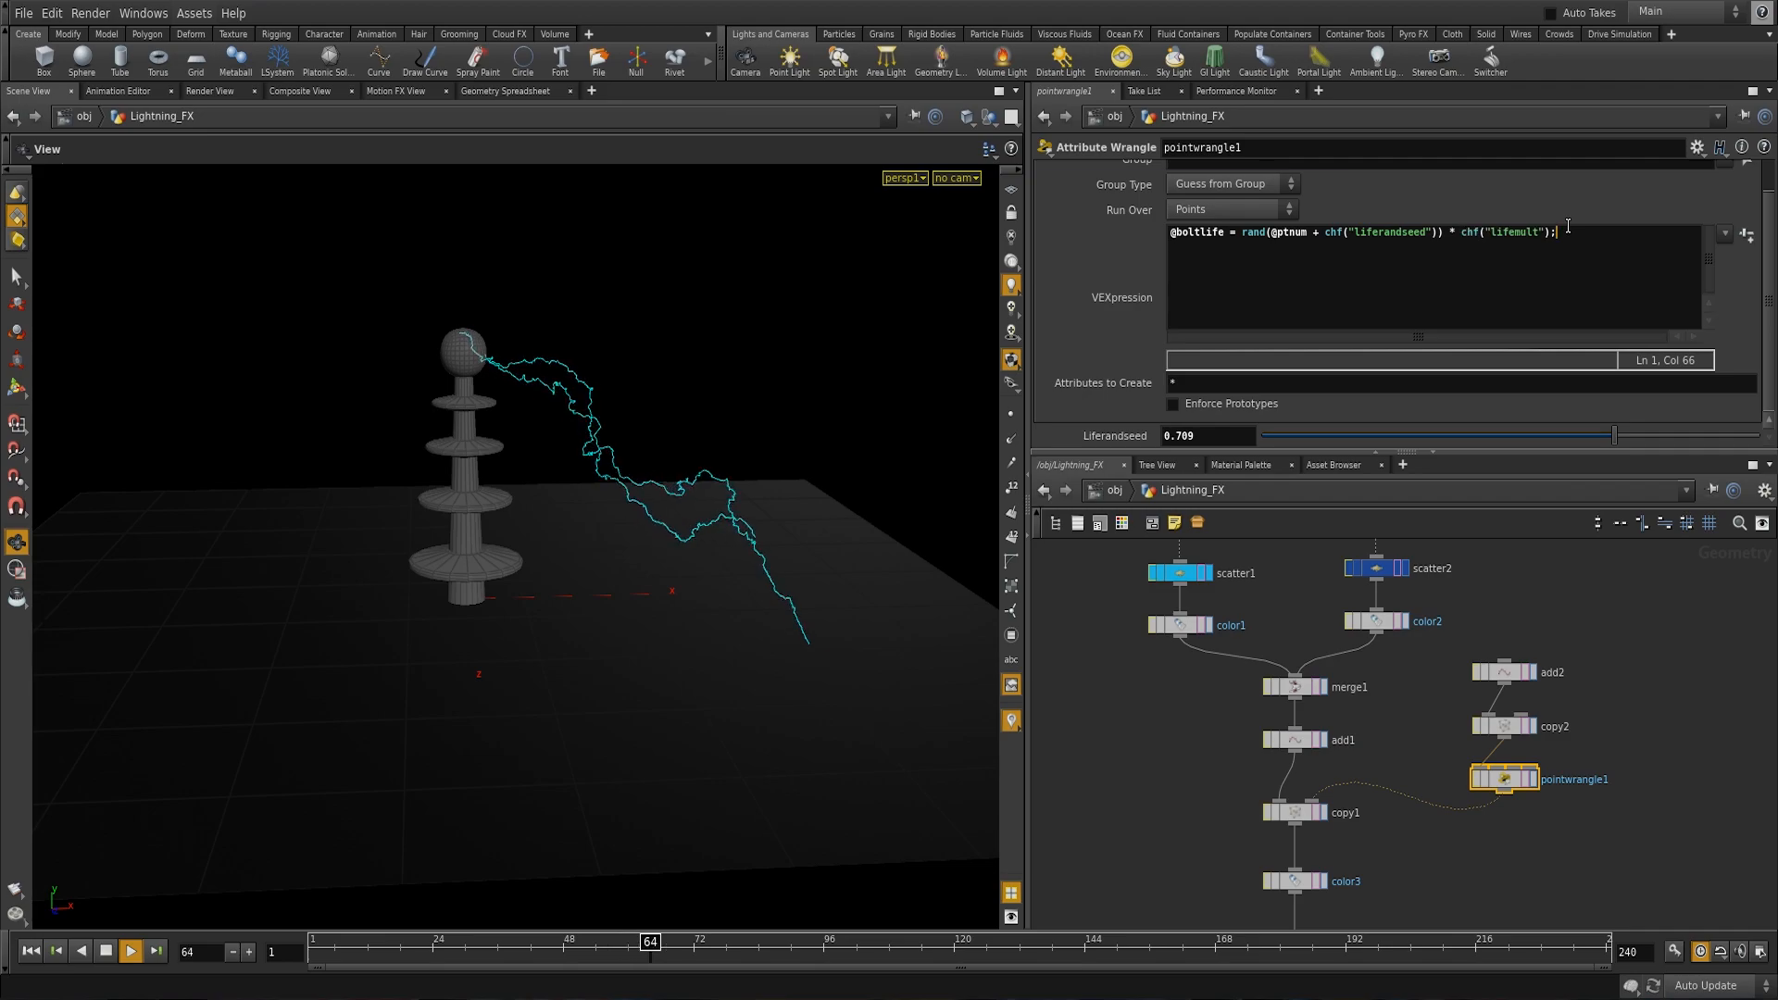
pyautogui.click(1747, 236)
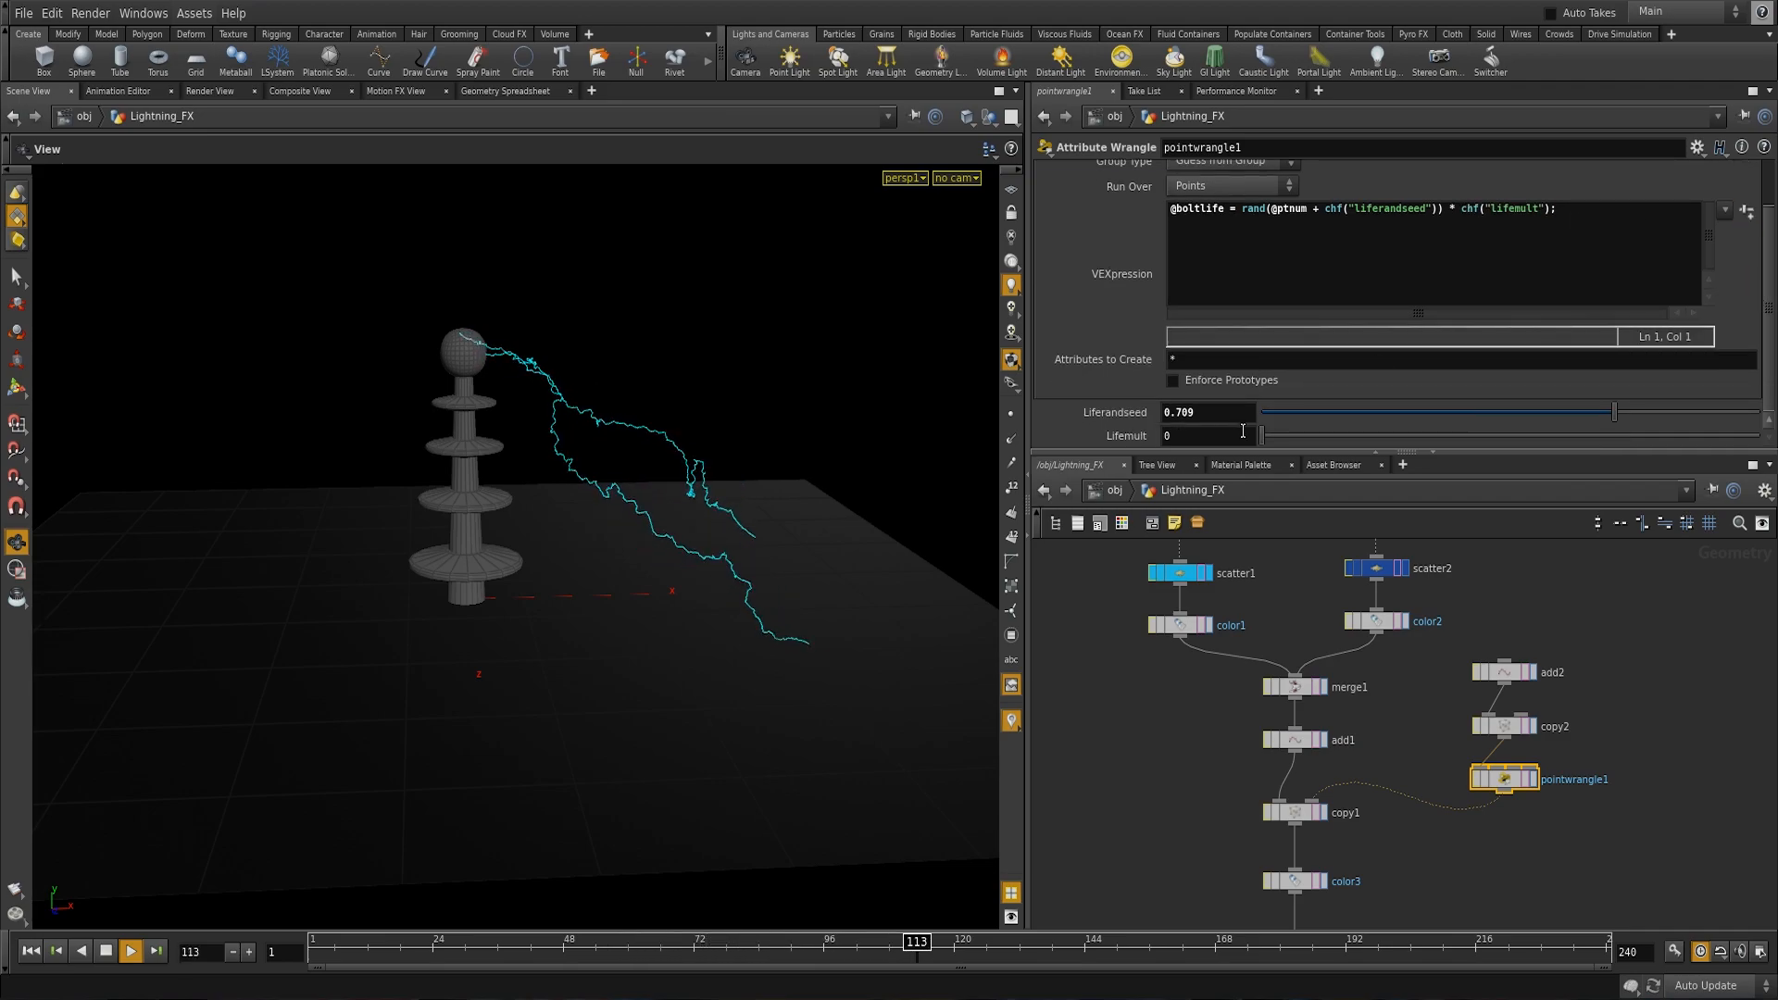
pyautogui.moveTo(1280, 444); pyautogui.dragTo(1440, 441)
pyautogui.moveTo(722, 516); pyautogui.dragTo(790, 464)
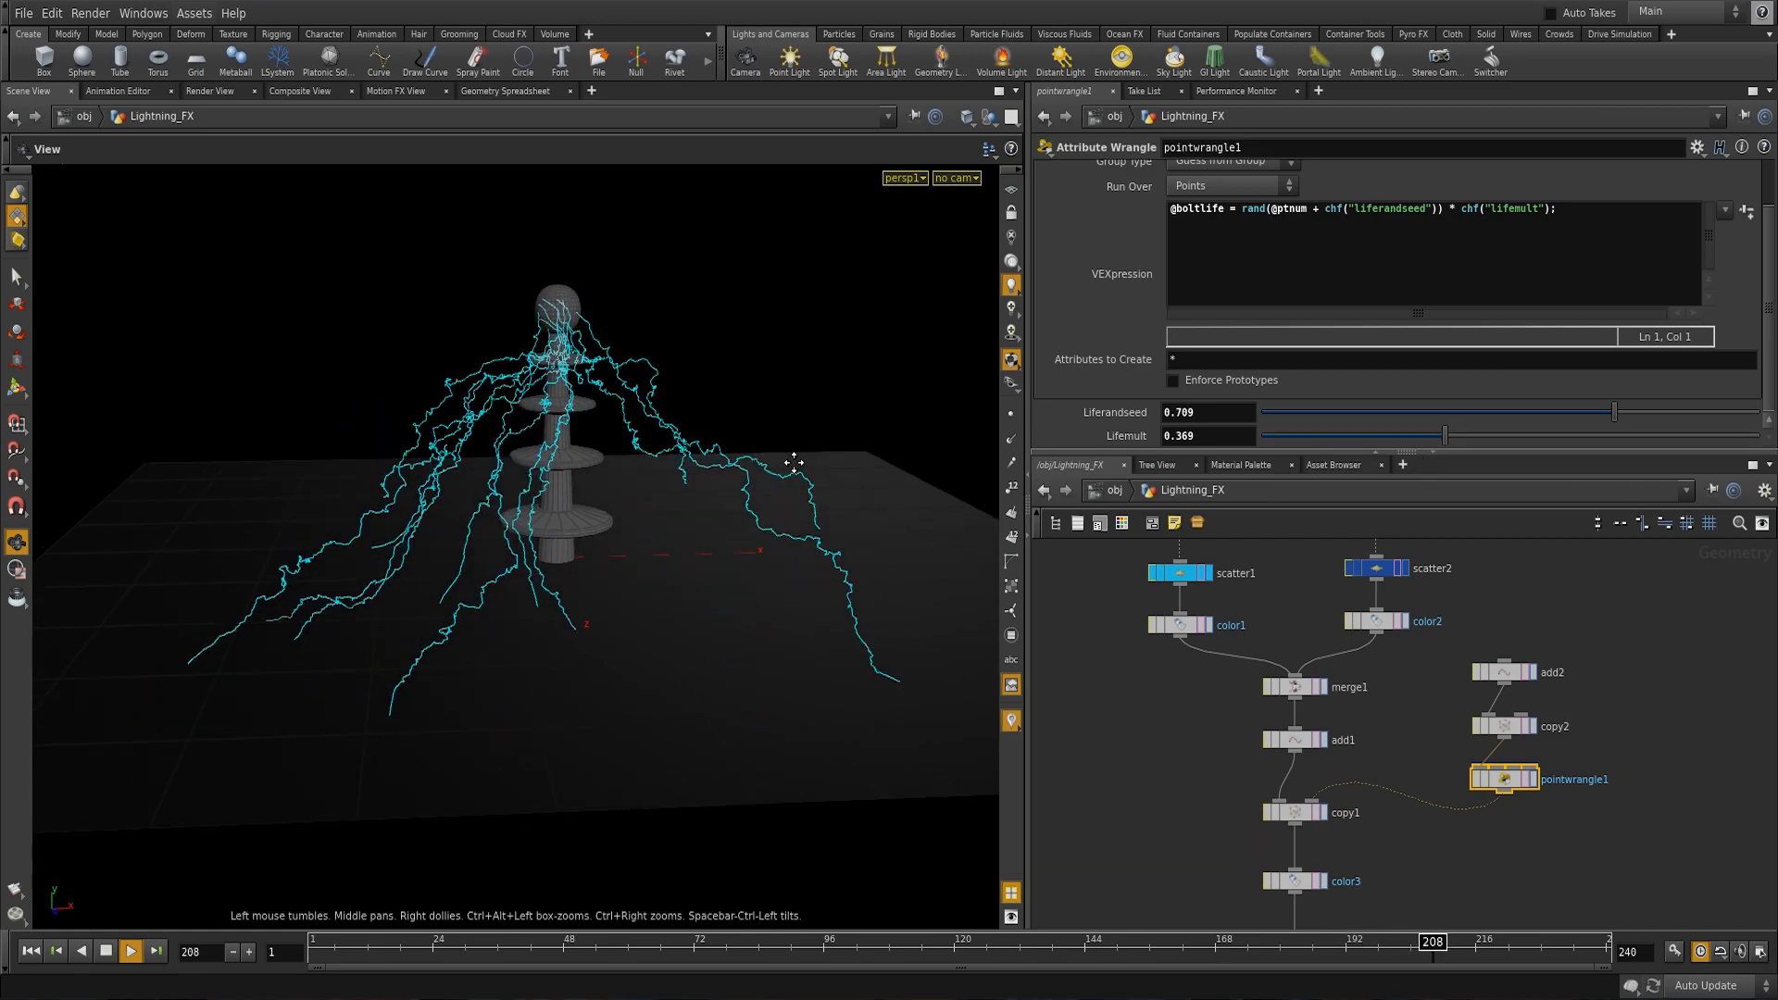
# Step: Stop playback, review the rand and chf("lifemult") terms of the expression, and raise Lifemult to 0.572
pyautogui.click(109, 950)
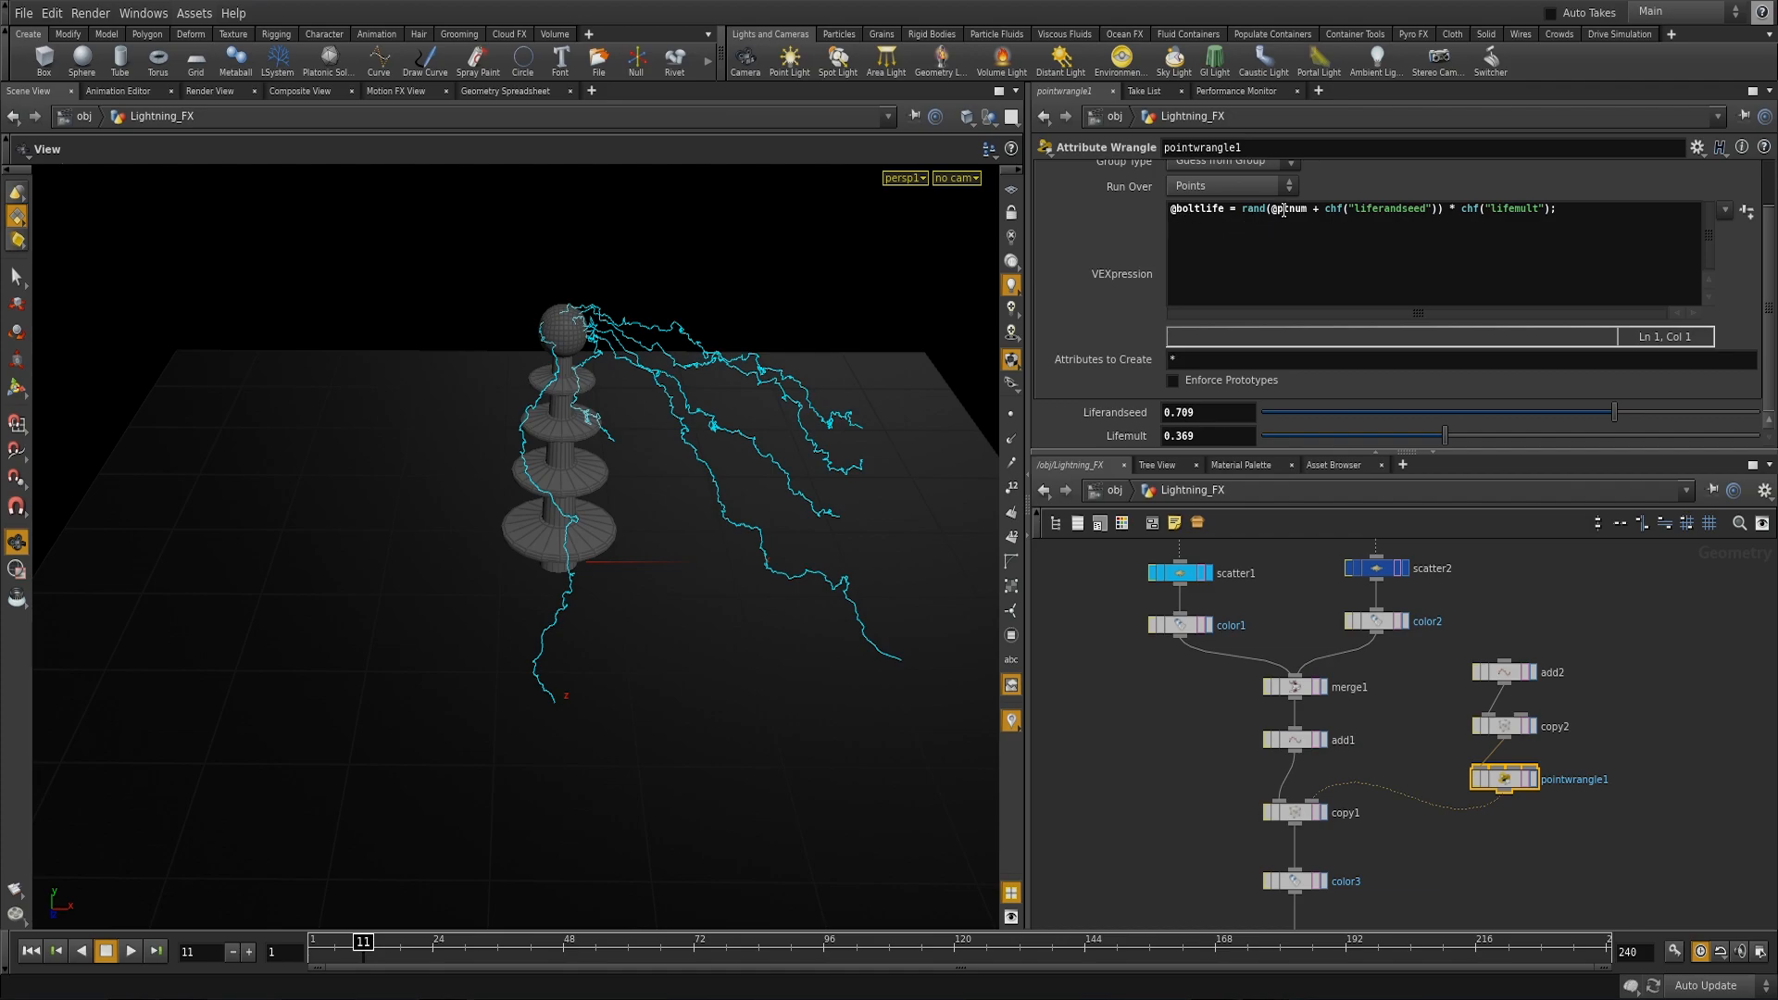
pyautogui.moveTo(1240, 211); pyautogui.dragTo(1433, 222)
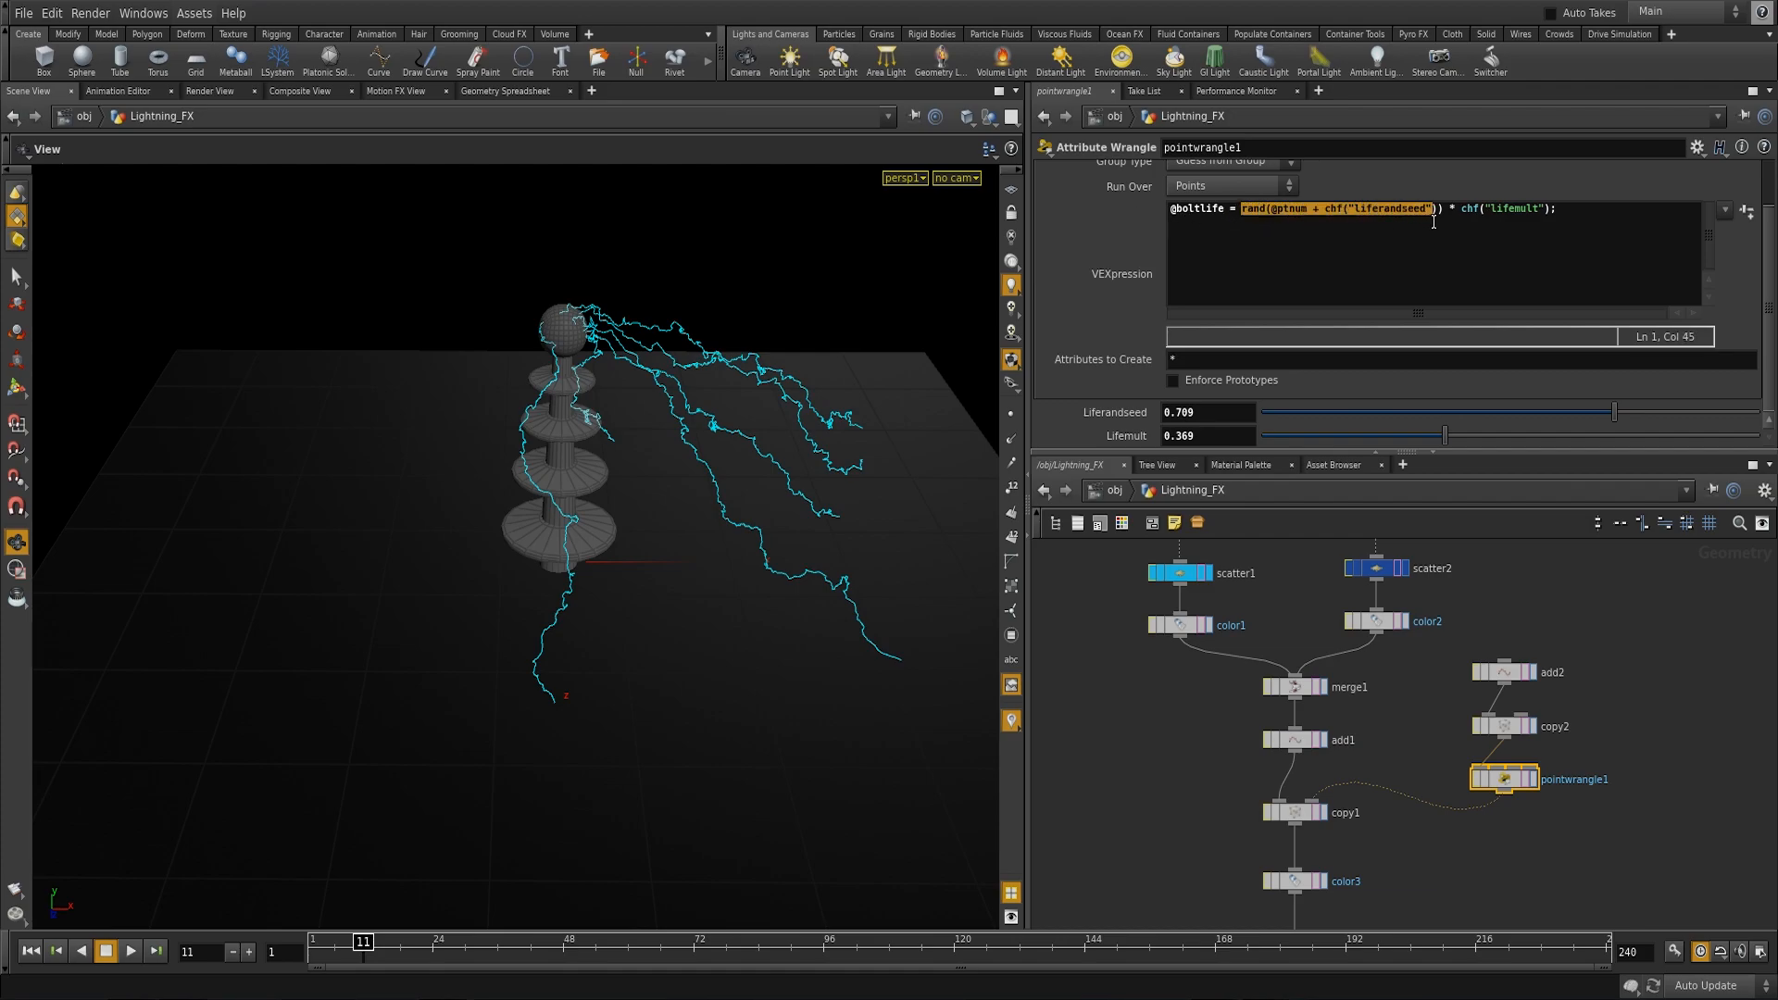
pyautogui.moveTo(1461, 207); pyautogui.dragTo(1554, 209)
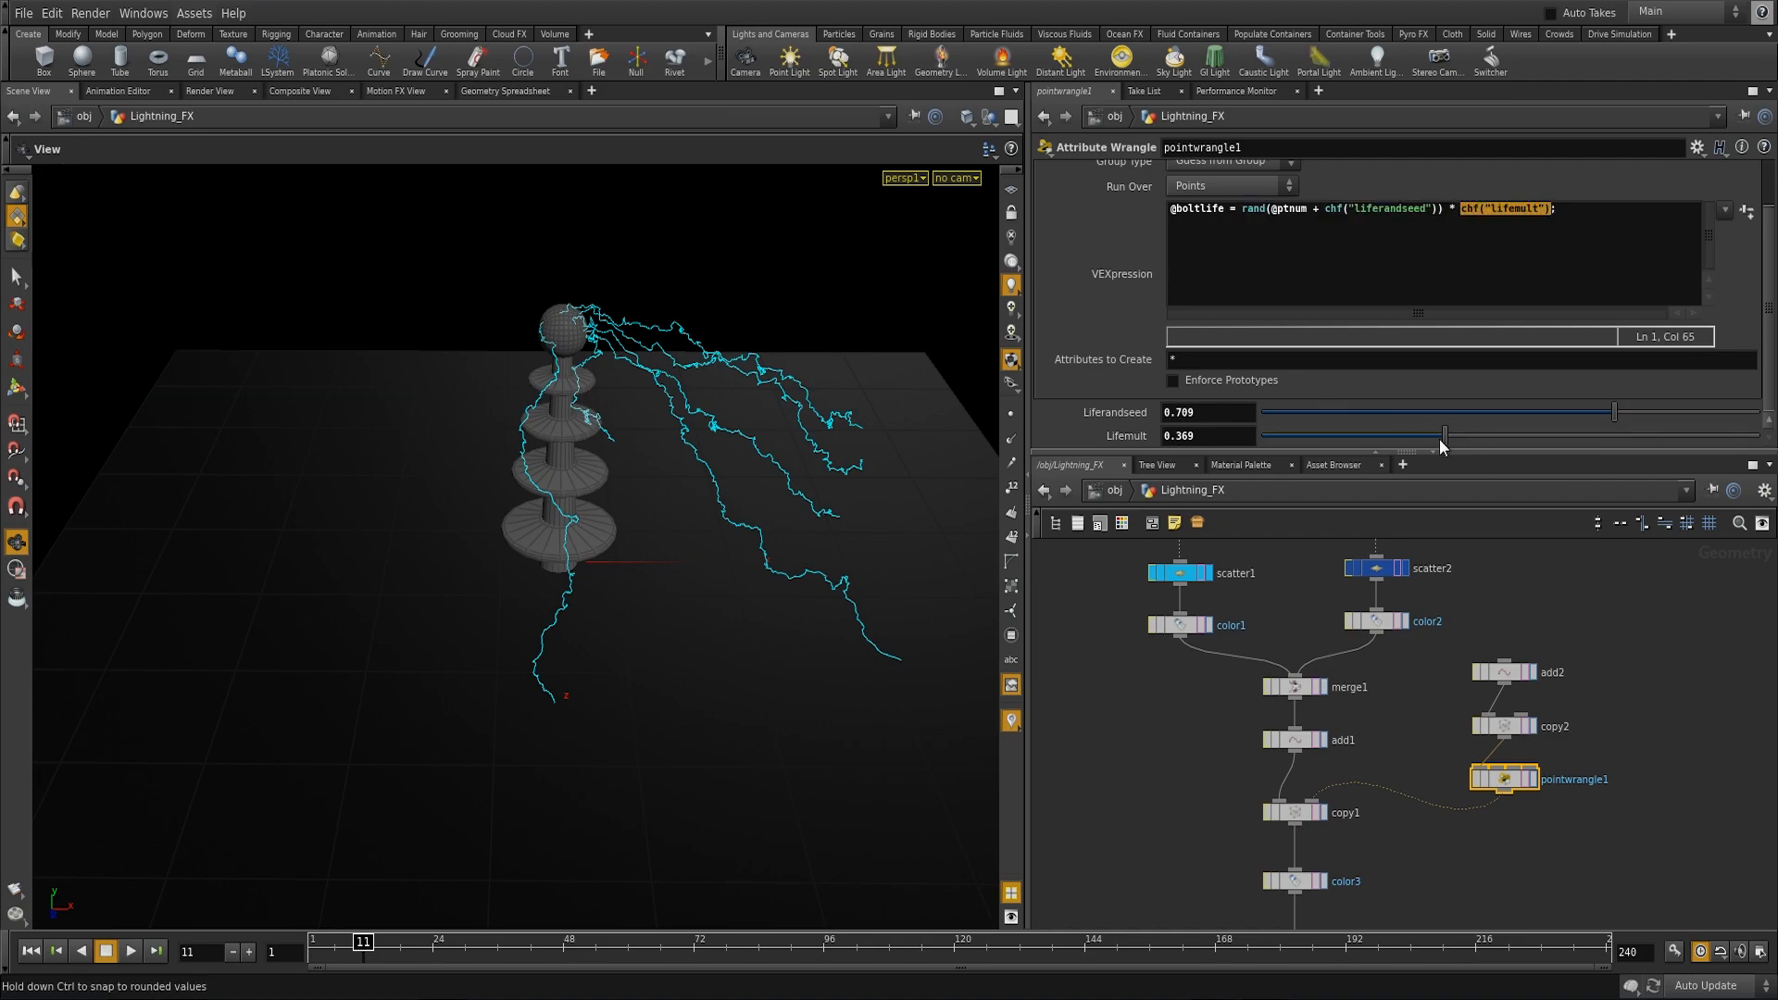
pyautogui.moveTo(1412, 442); pyautogui.dragTo(1546, 408)
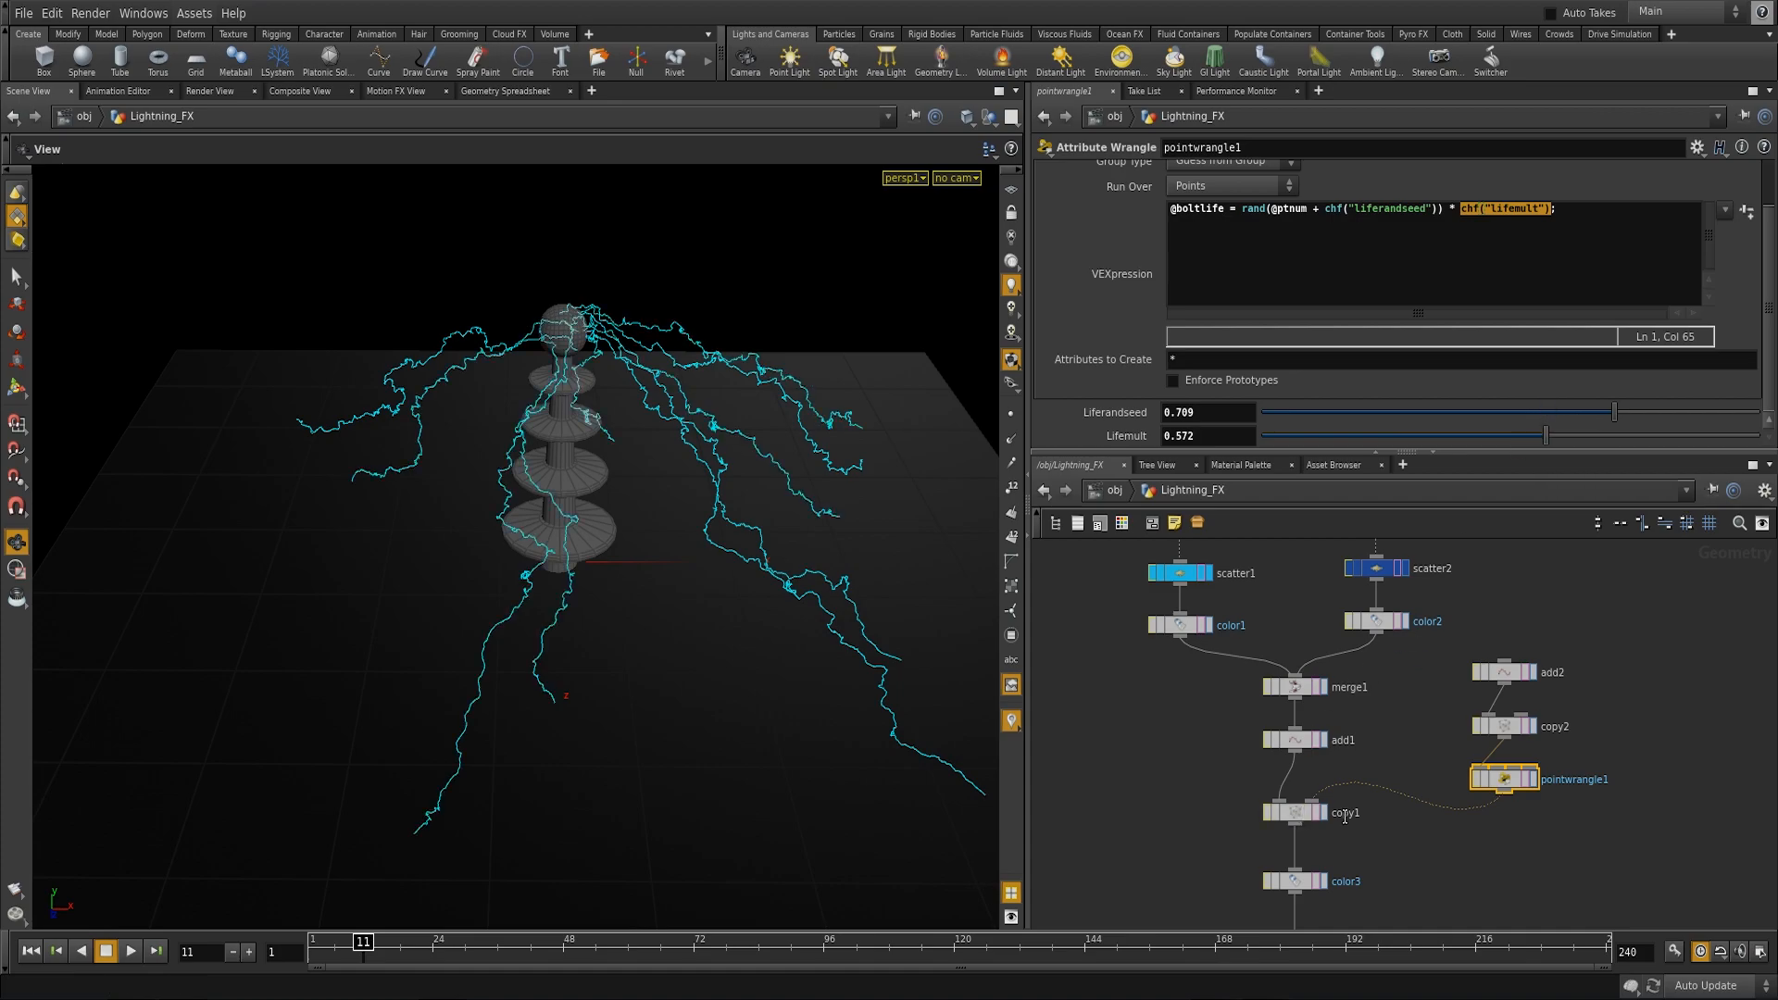
# Step: Examine the copy1 randspawn stamp expression in scatter1's Global Seed and return to pointwrangle1
pyautogui.scroll(2, 1335, 797)
pyautogui.click(1187, 622)
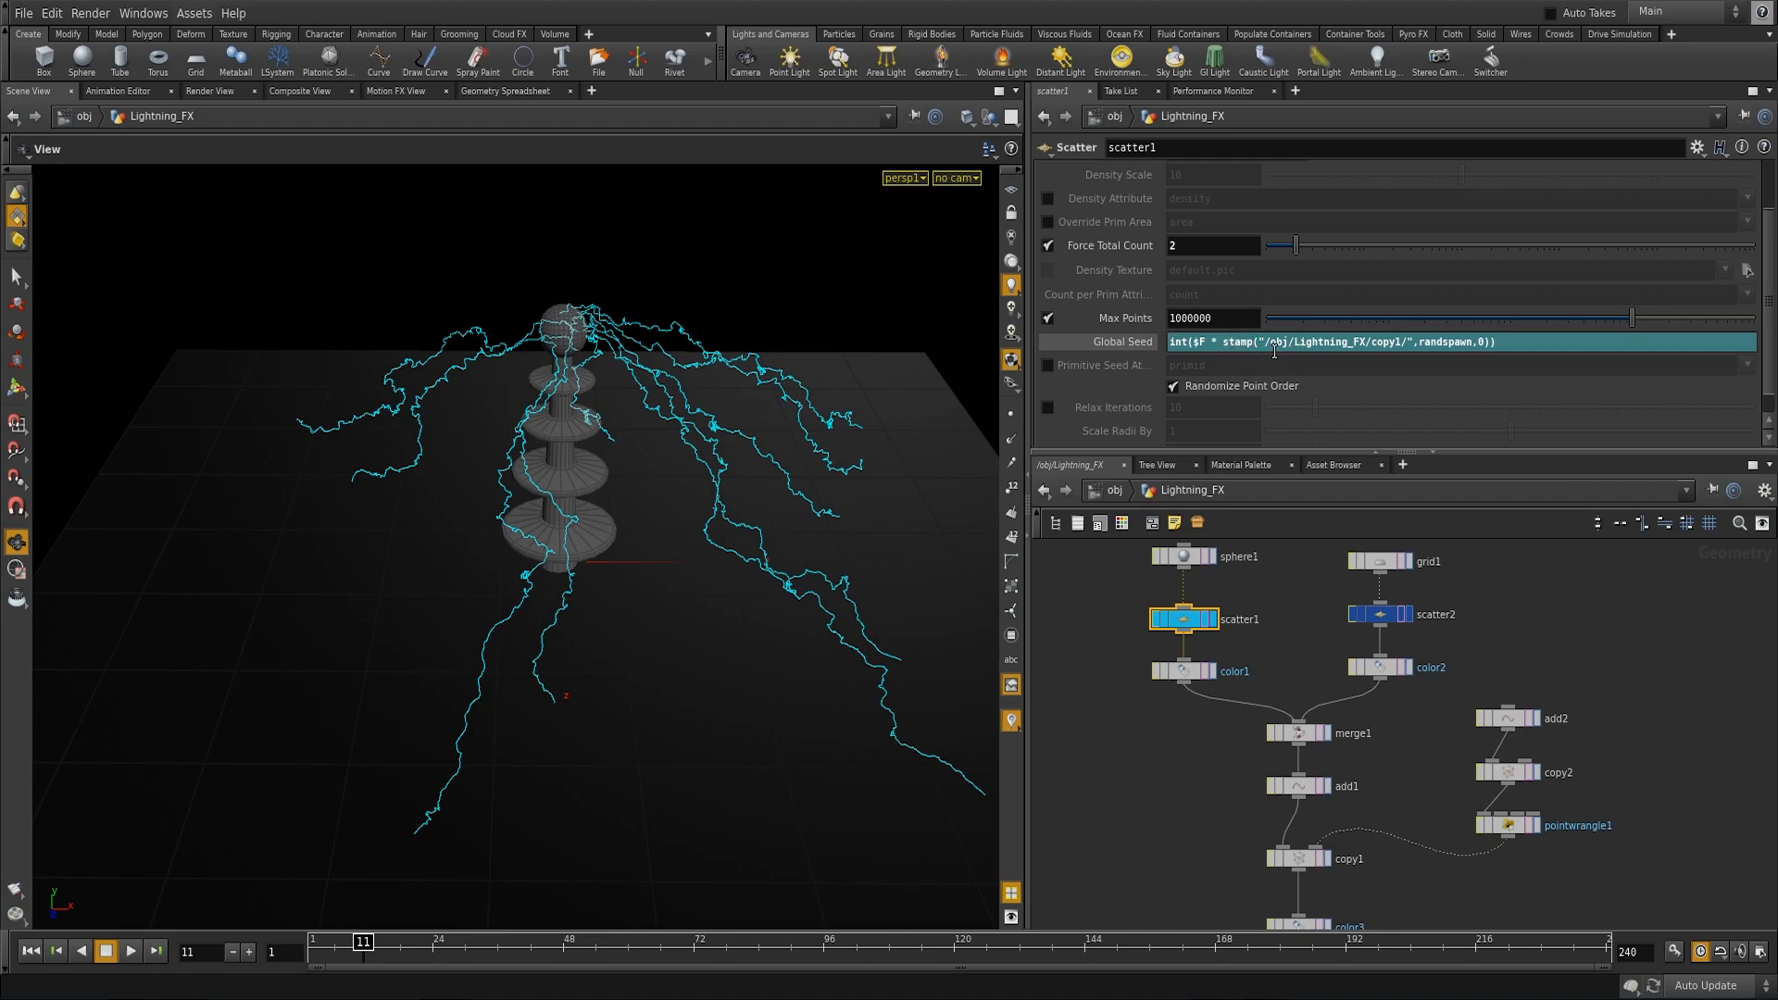
pyautogui.moveTo(1232, 341); pyautogui.dragTo(1492, 343)
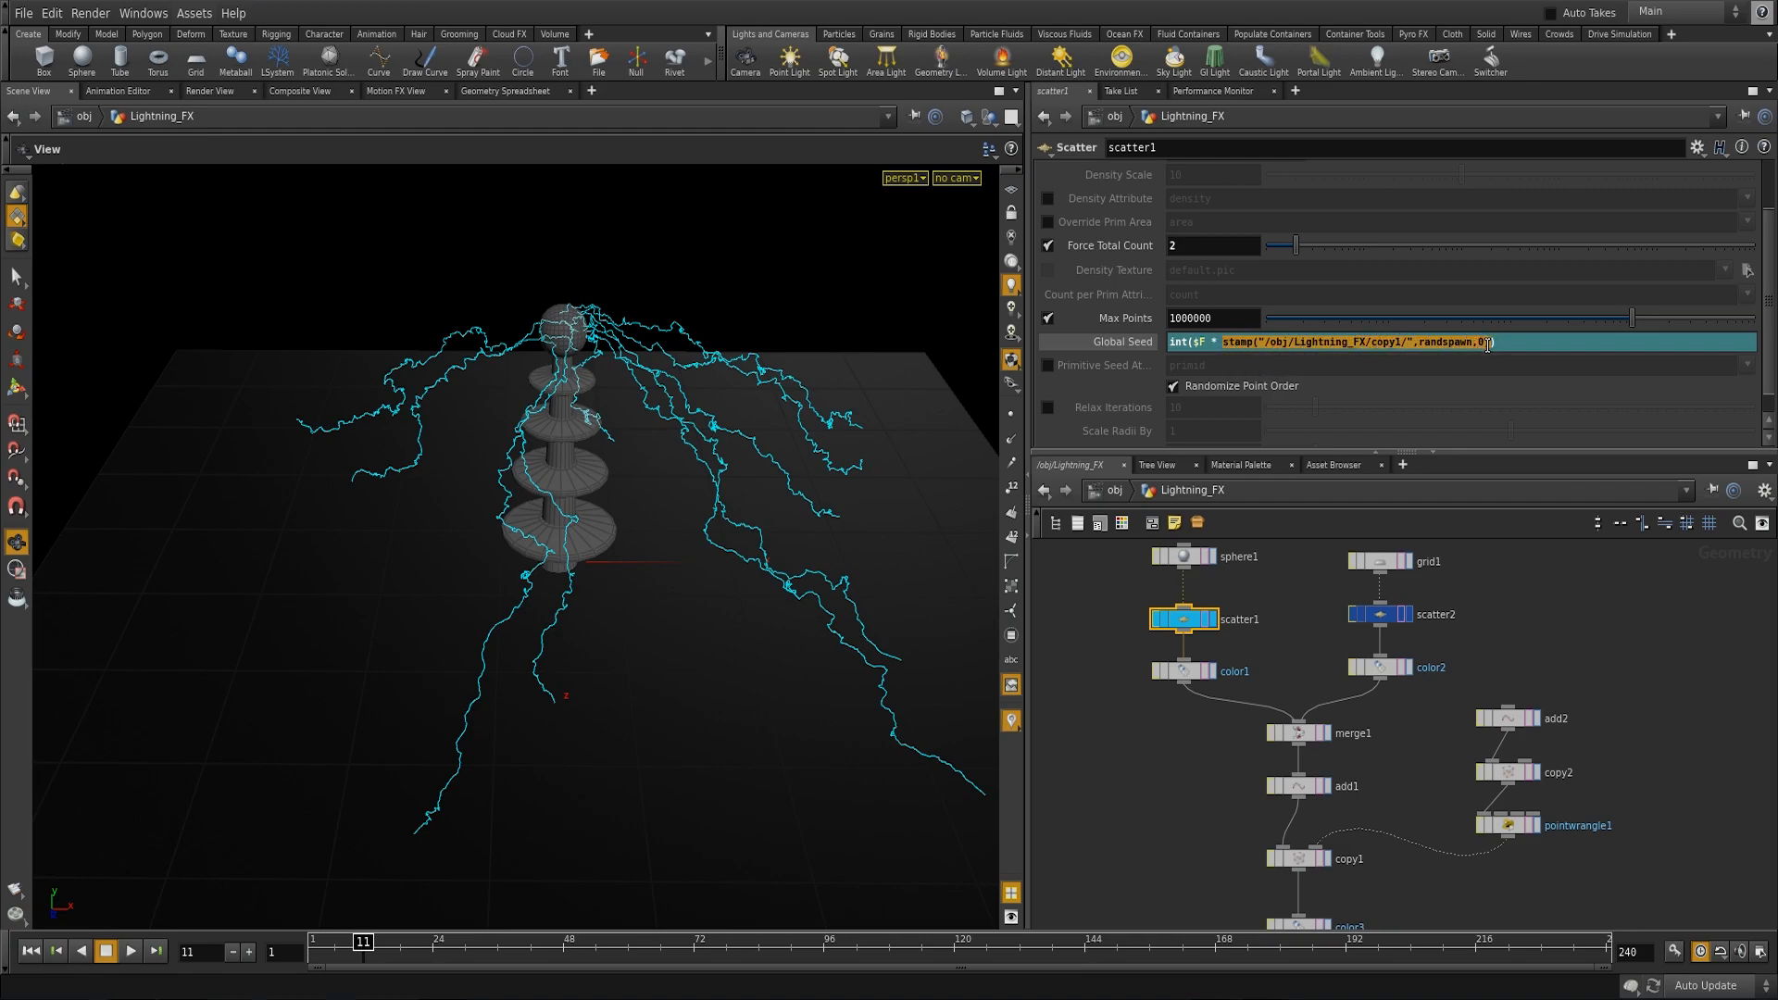
pyautogui.click(1511, 825)
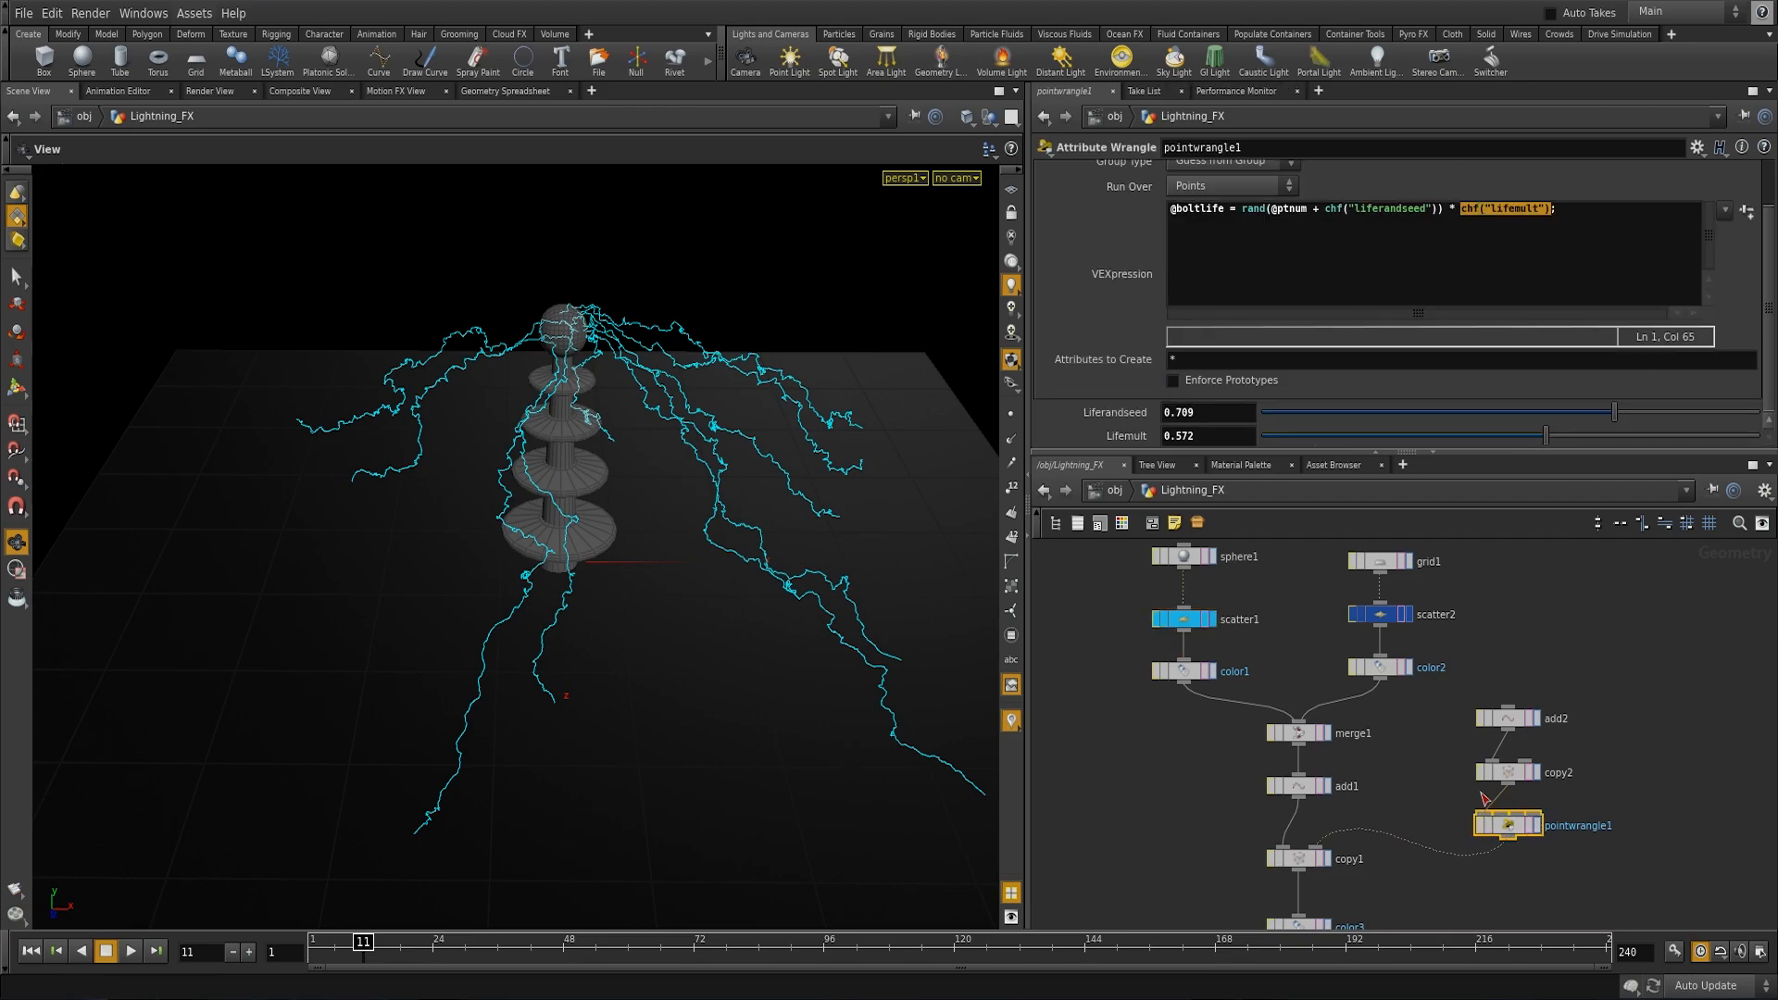
# Step: Play the animation from the first frame while tuning pointwrangle1's Lifemult to 0.158 and Liferandseed to 0.594
pyautogui.click(40, 956)
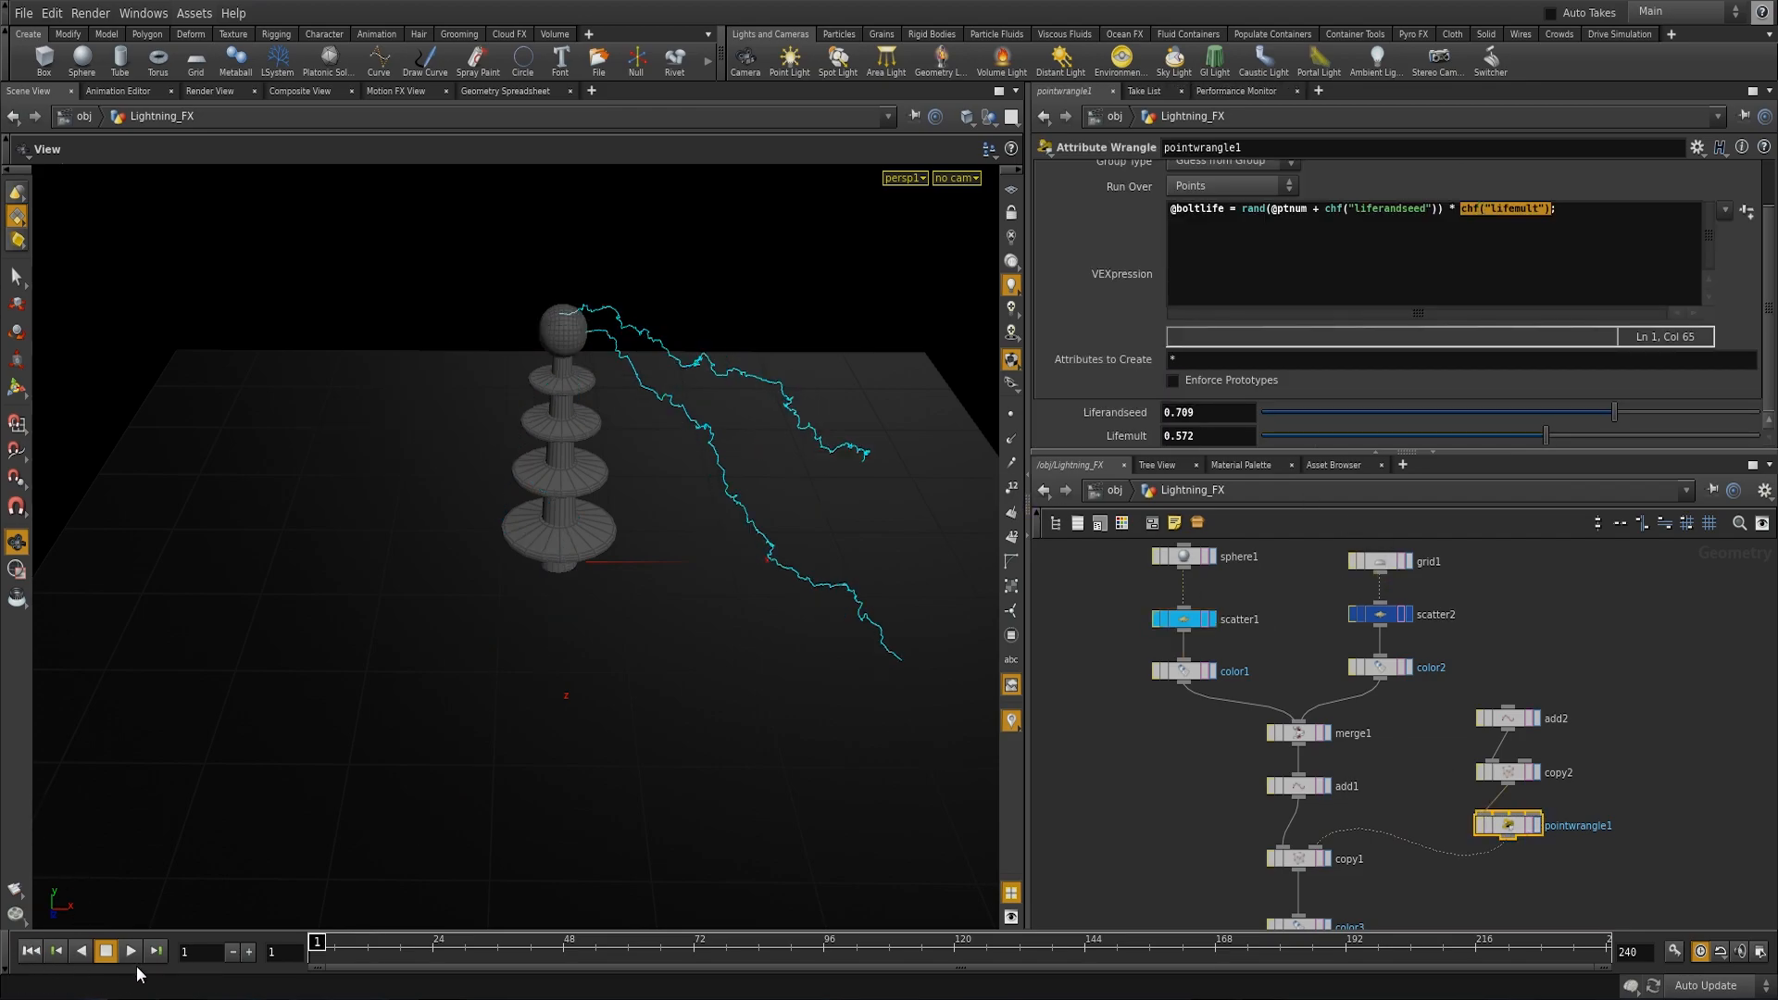
pyautogui.click(130, 952)
pyautogui.moveTo(1537, 431); pyautogui.dragTo(1270, 431)
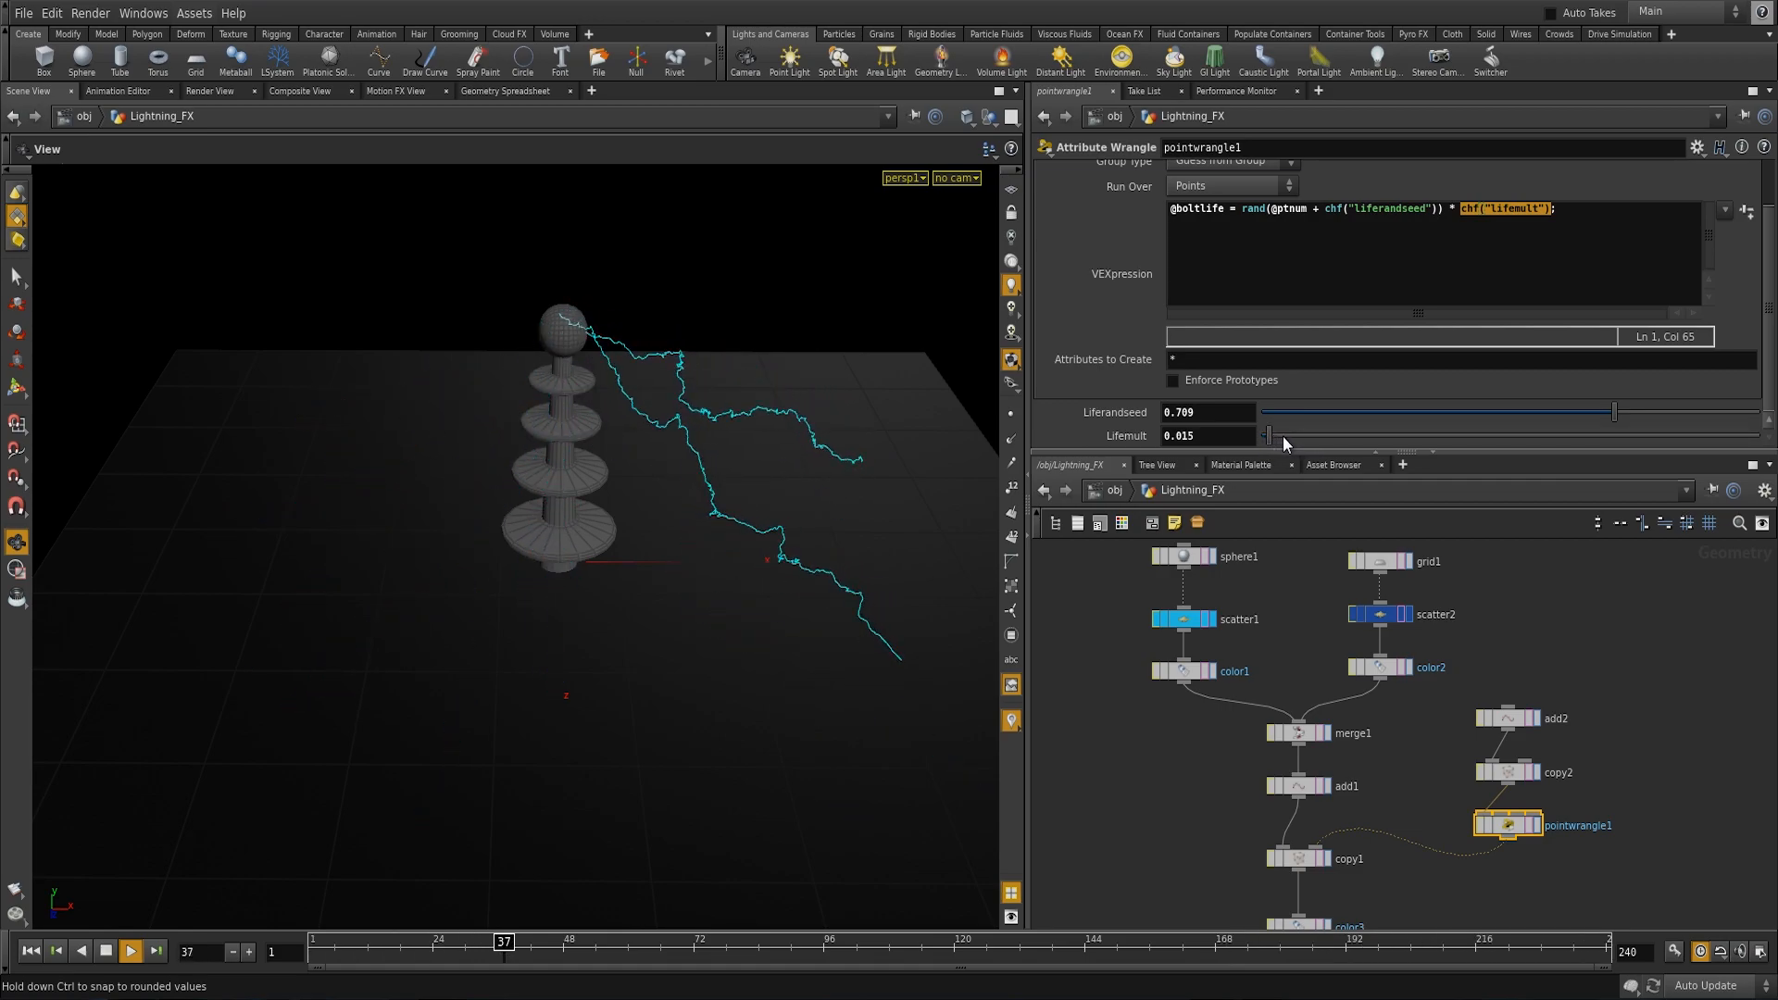
pyautogui.moveTo(1282, 437); pyautogui.dragTo(1287, 437)
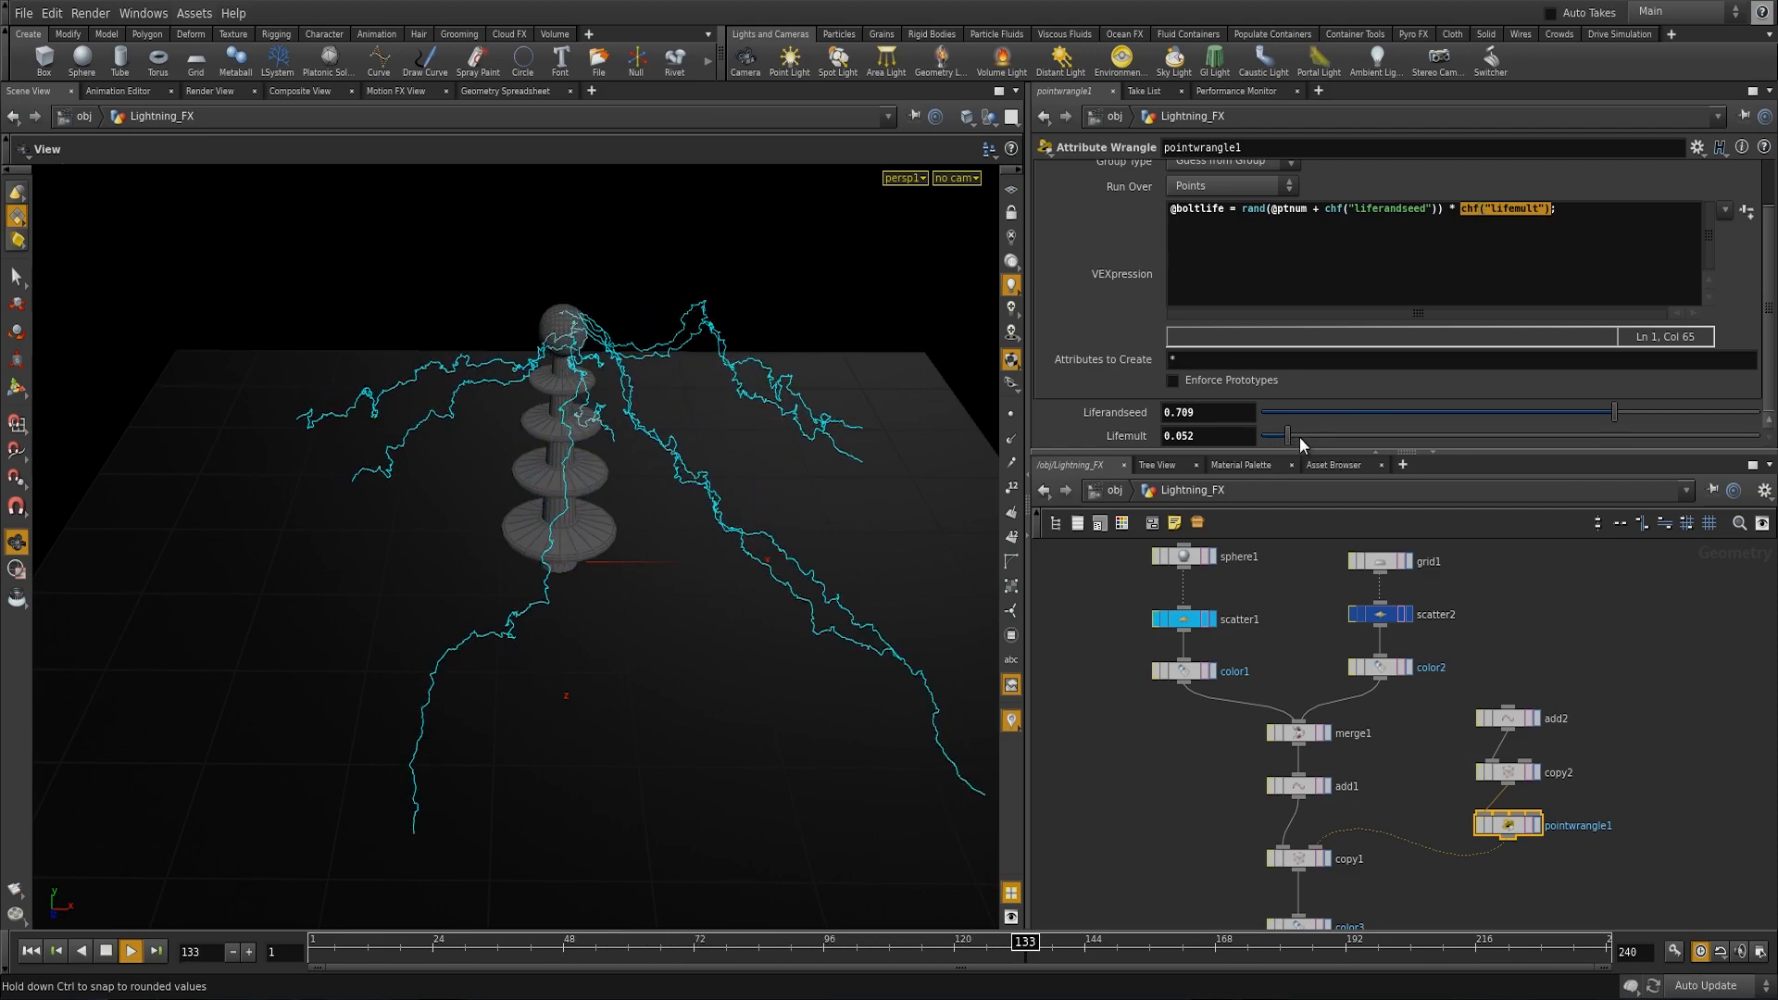
pyautogui.click(1323, 439)
pyautogui.moveTo(703, 706); pyautogui.dragTo(525, 667)
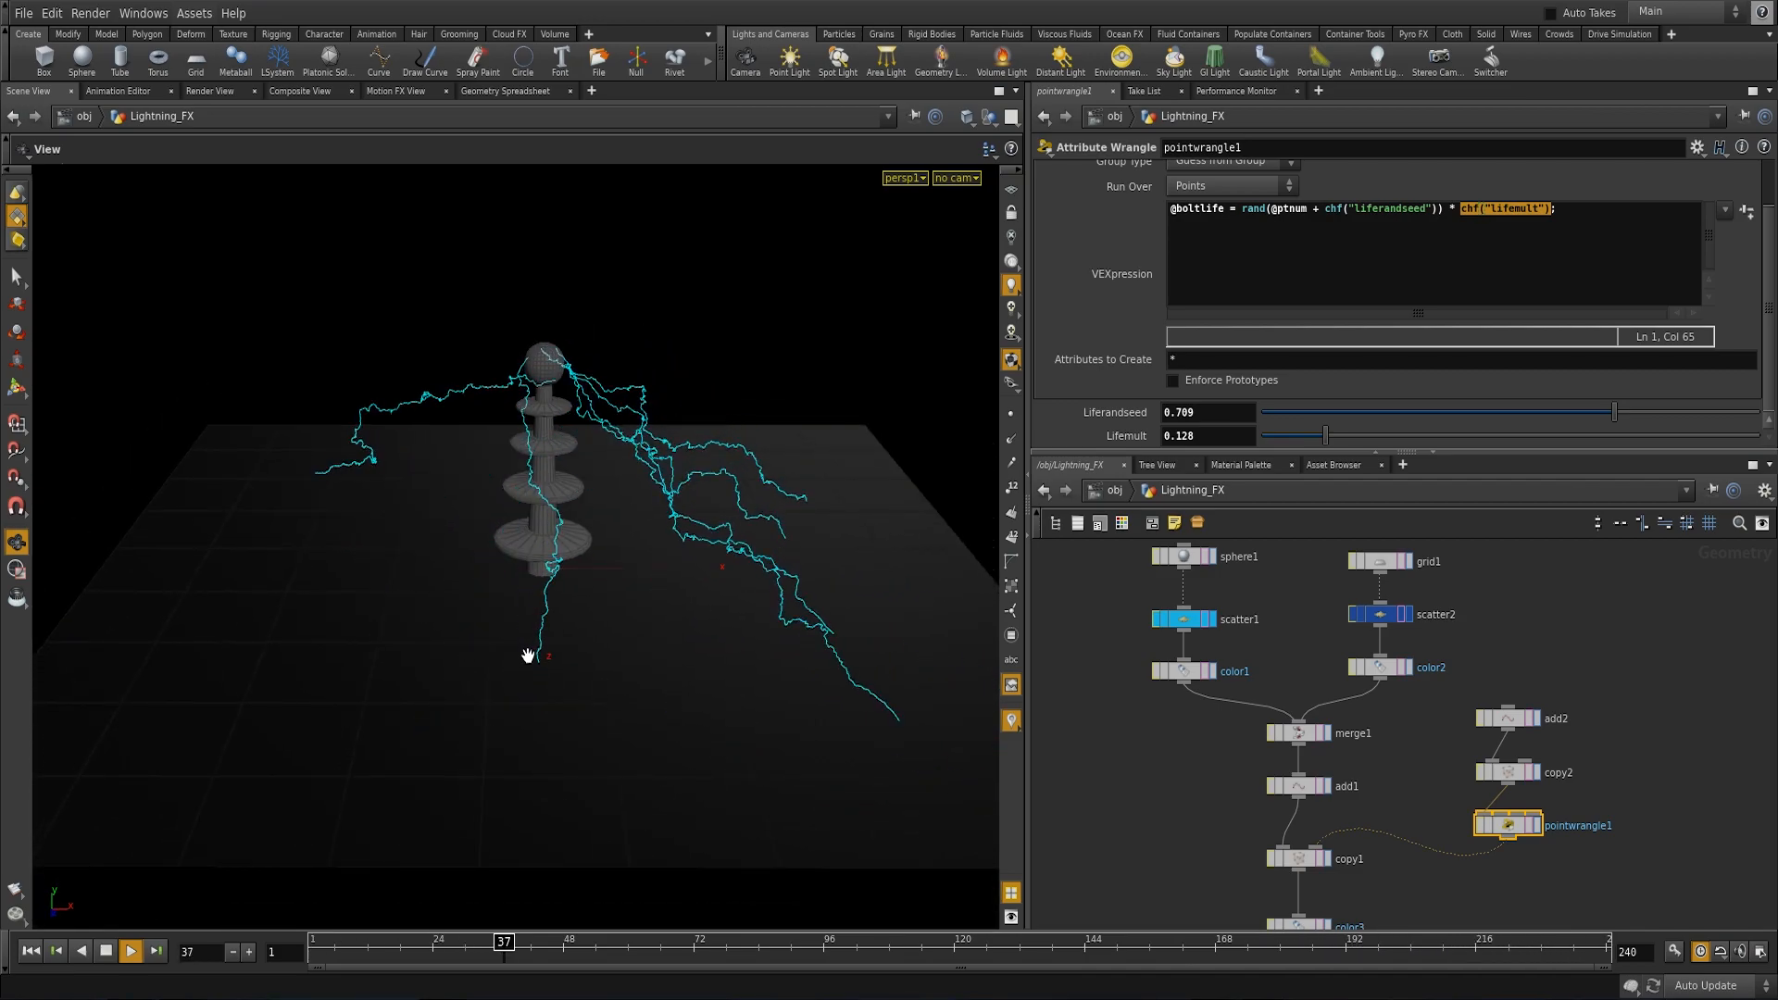
pyautogui.moveTo(528, 658); pyautogui.dragTo(476, 647)
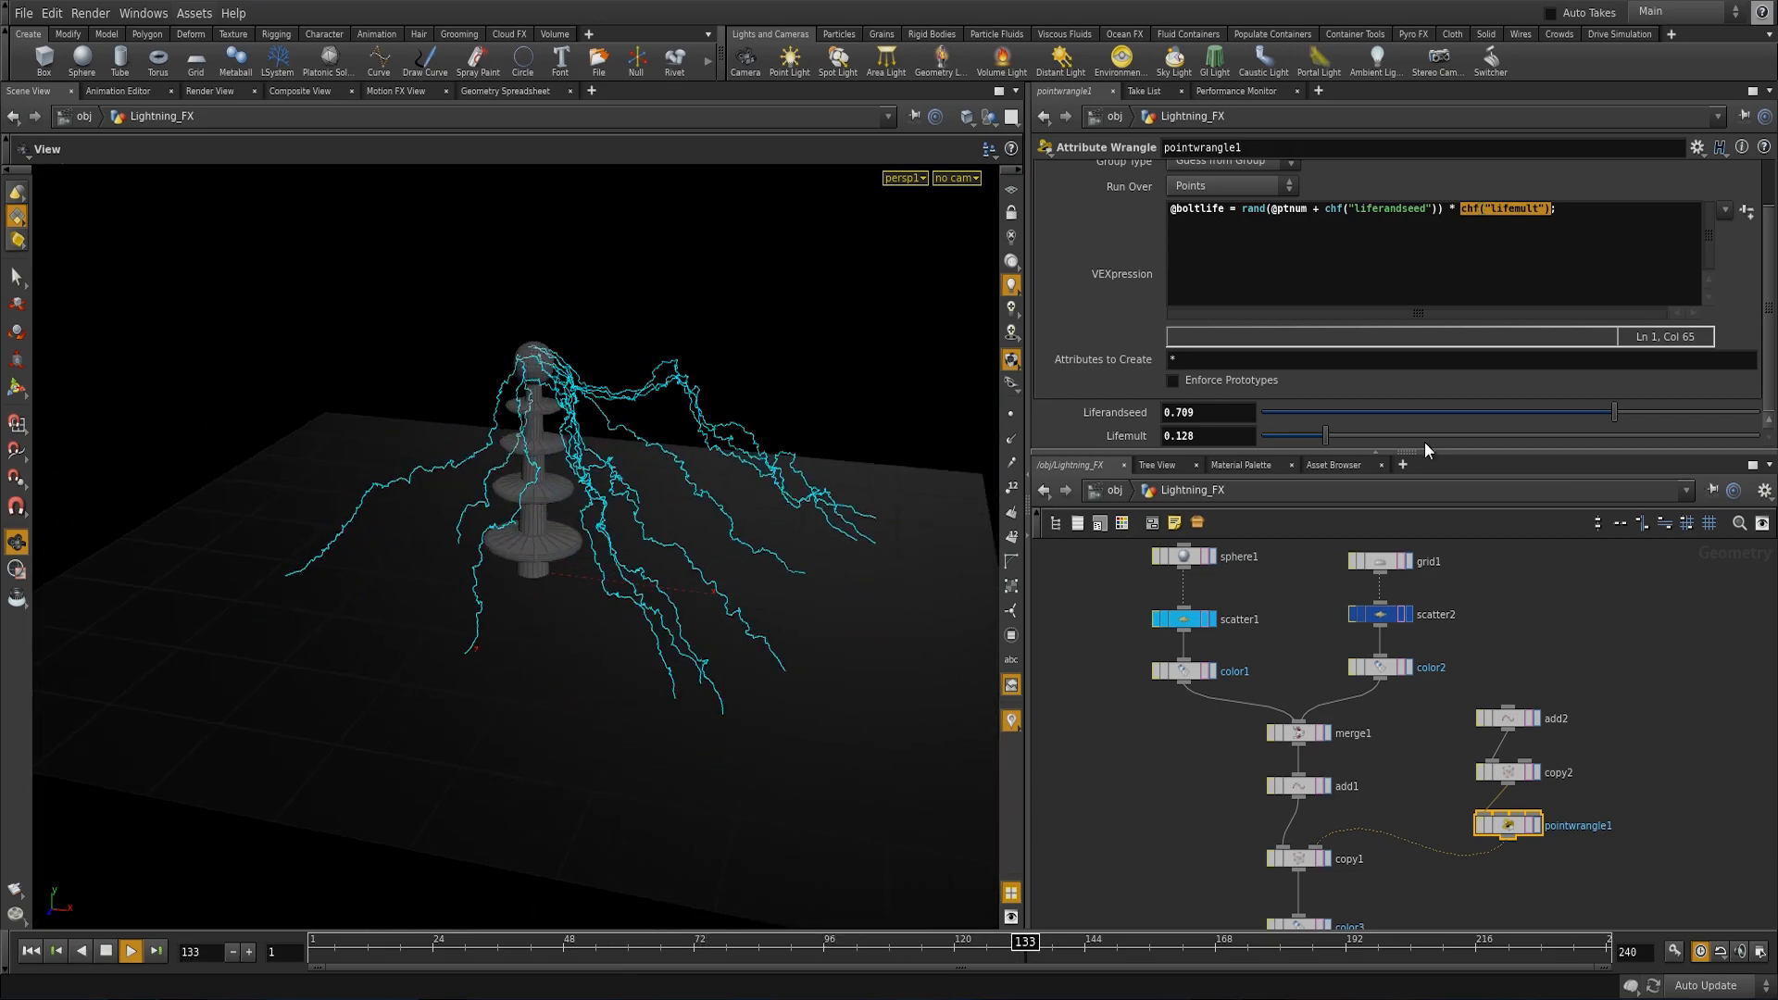
pyautogui.click(1342, 437)
pyautogui.moveTo(1625, 414); pyautogui.dragTo(1556, 408)
pyautogui.moveTo(679, 627); pyautogui.dragTo(608, 572)
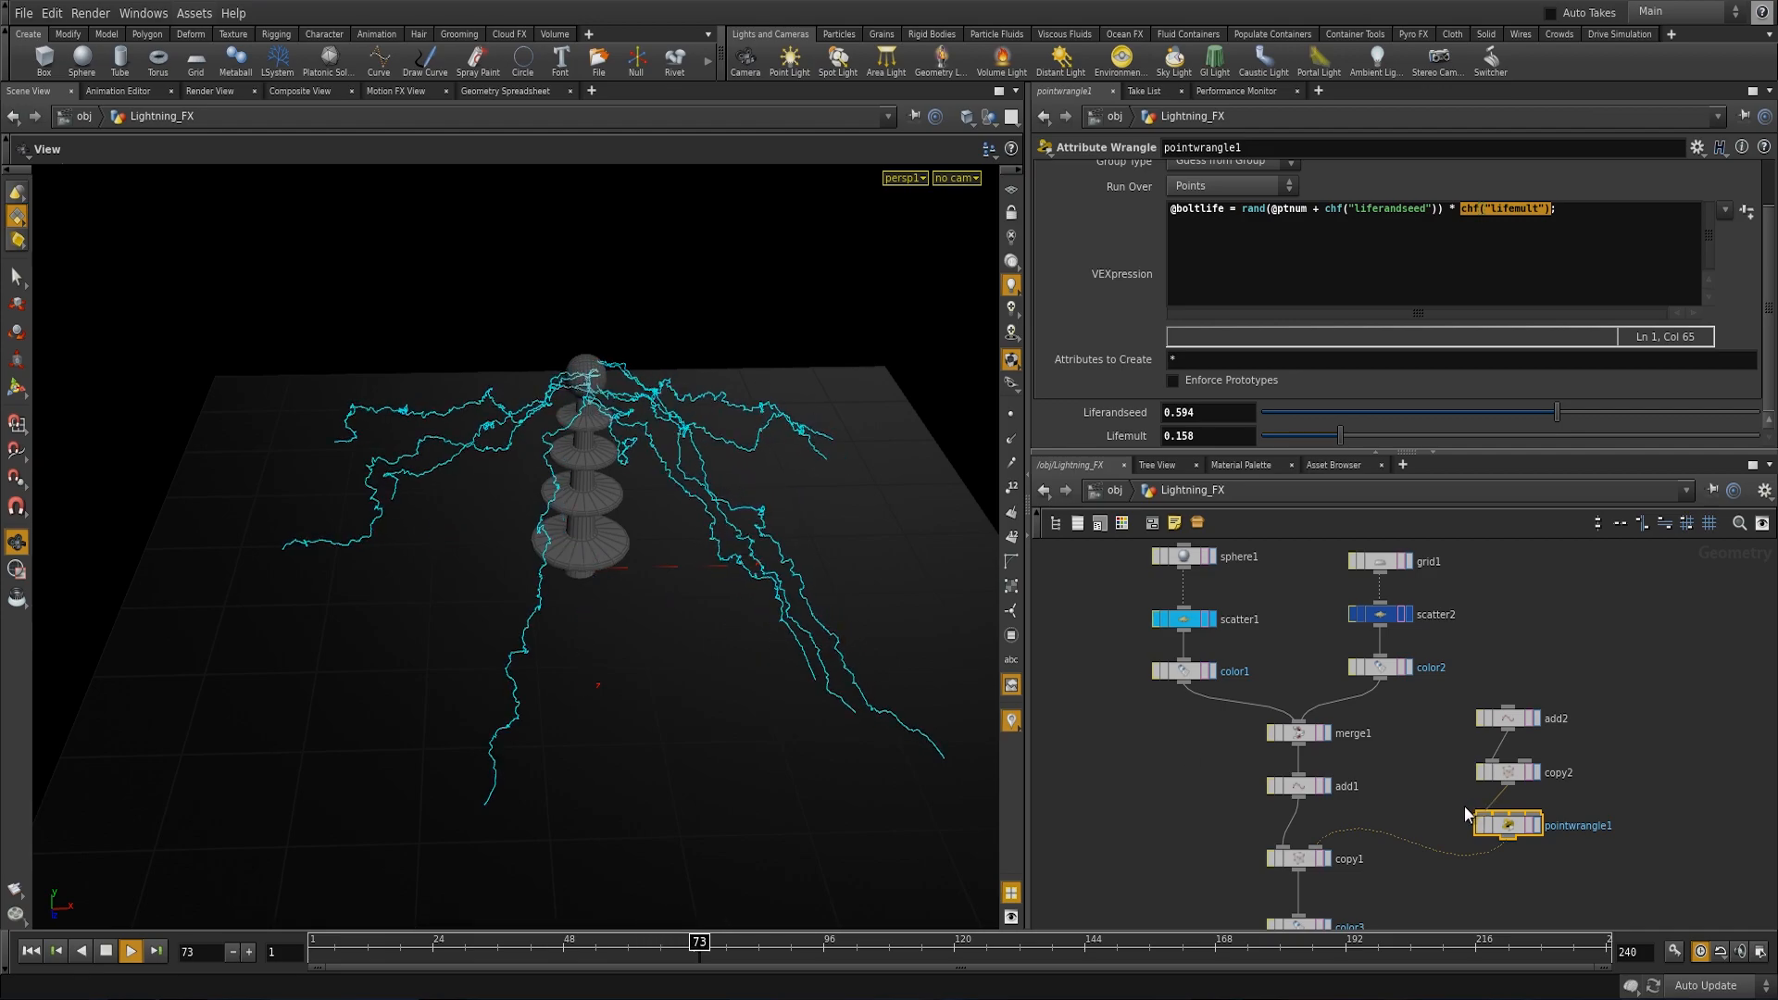
# Step: Check copy2's settings and reduce scatter1's Force Total Count to 1
pyautogui.click(1507, 774)
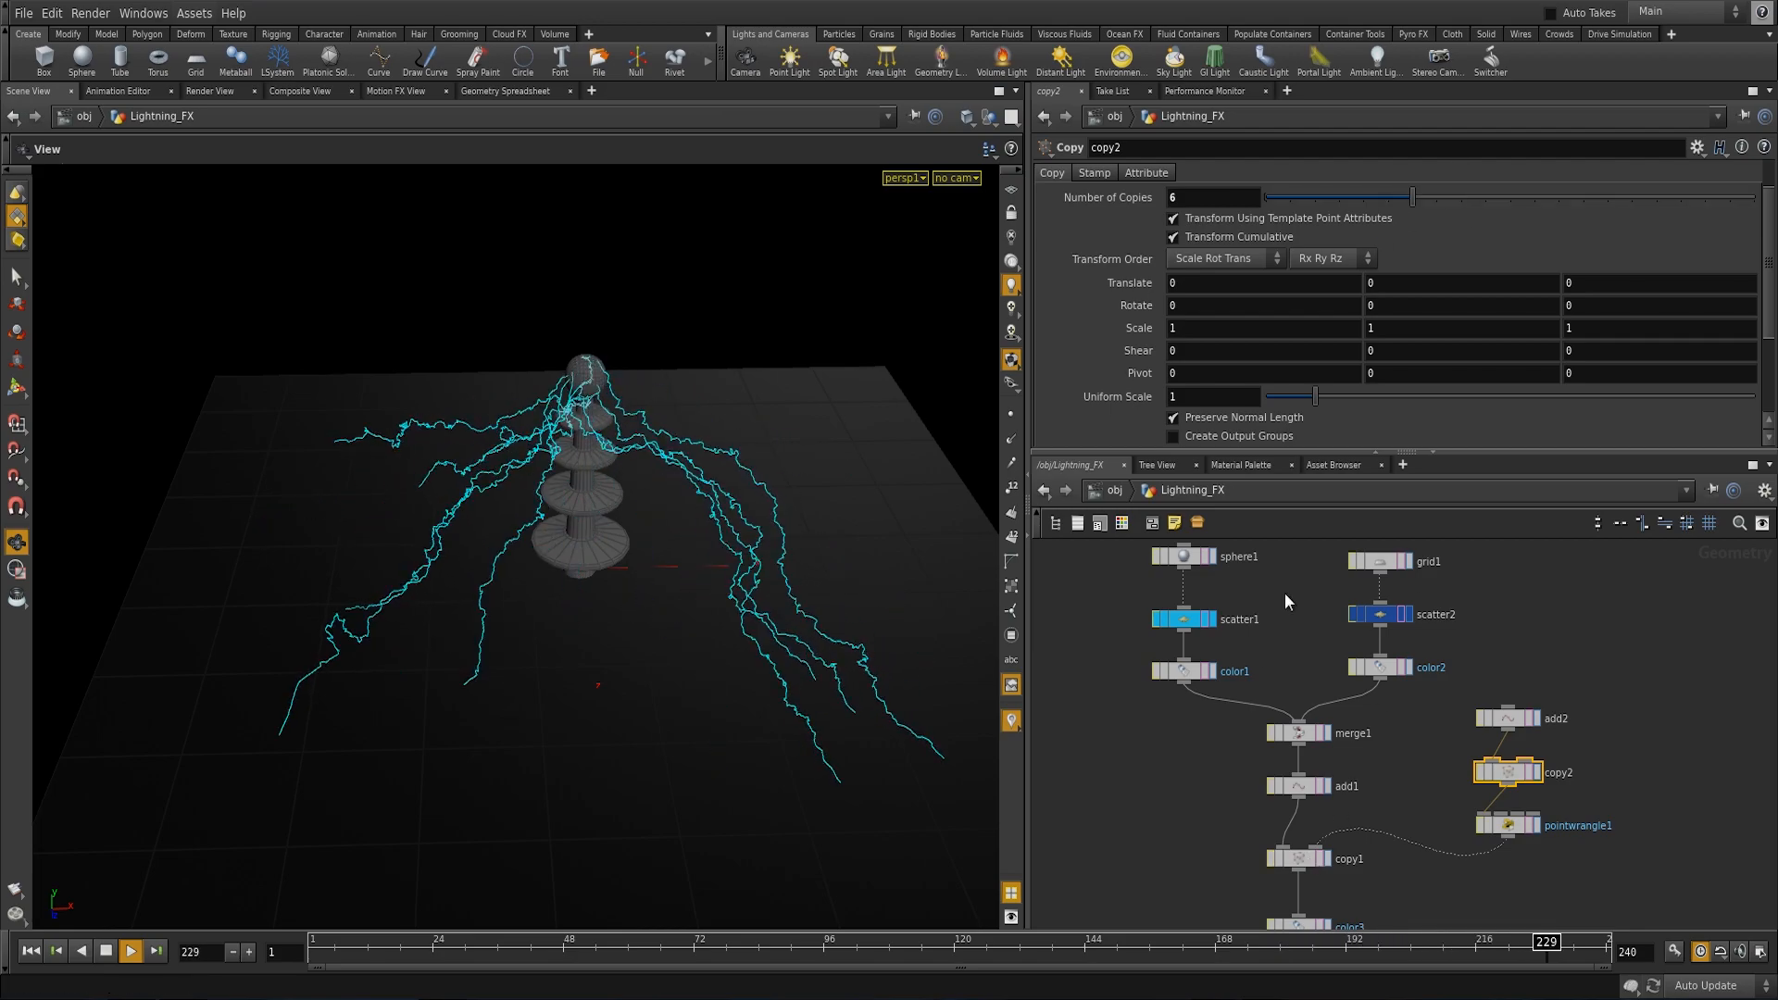
pyautogui.click(1182, 619)
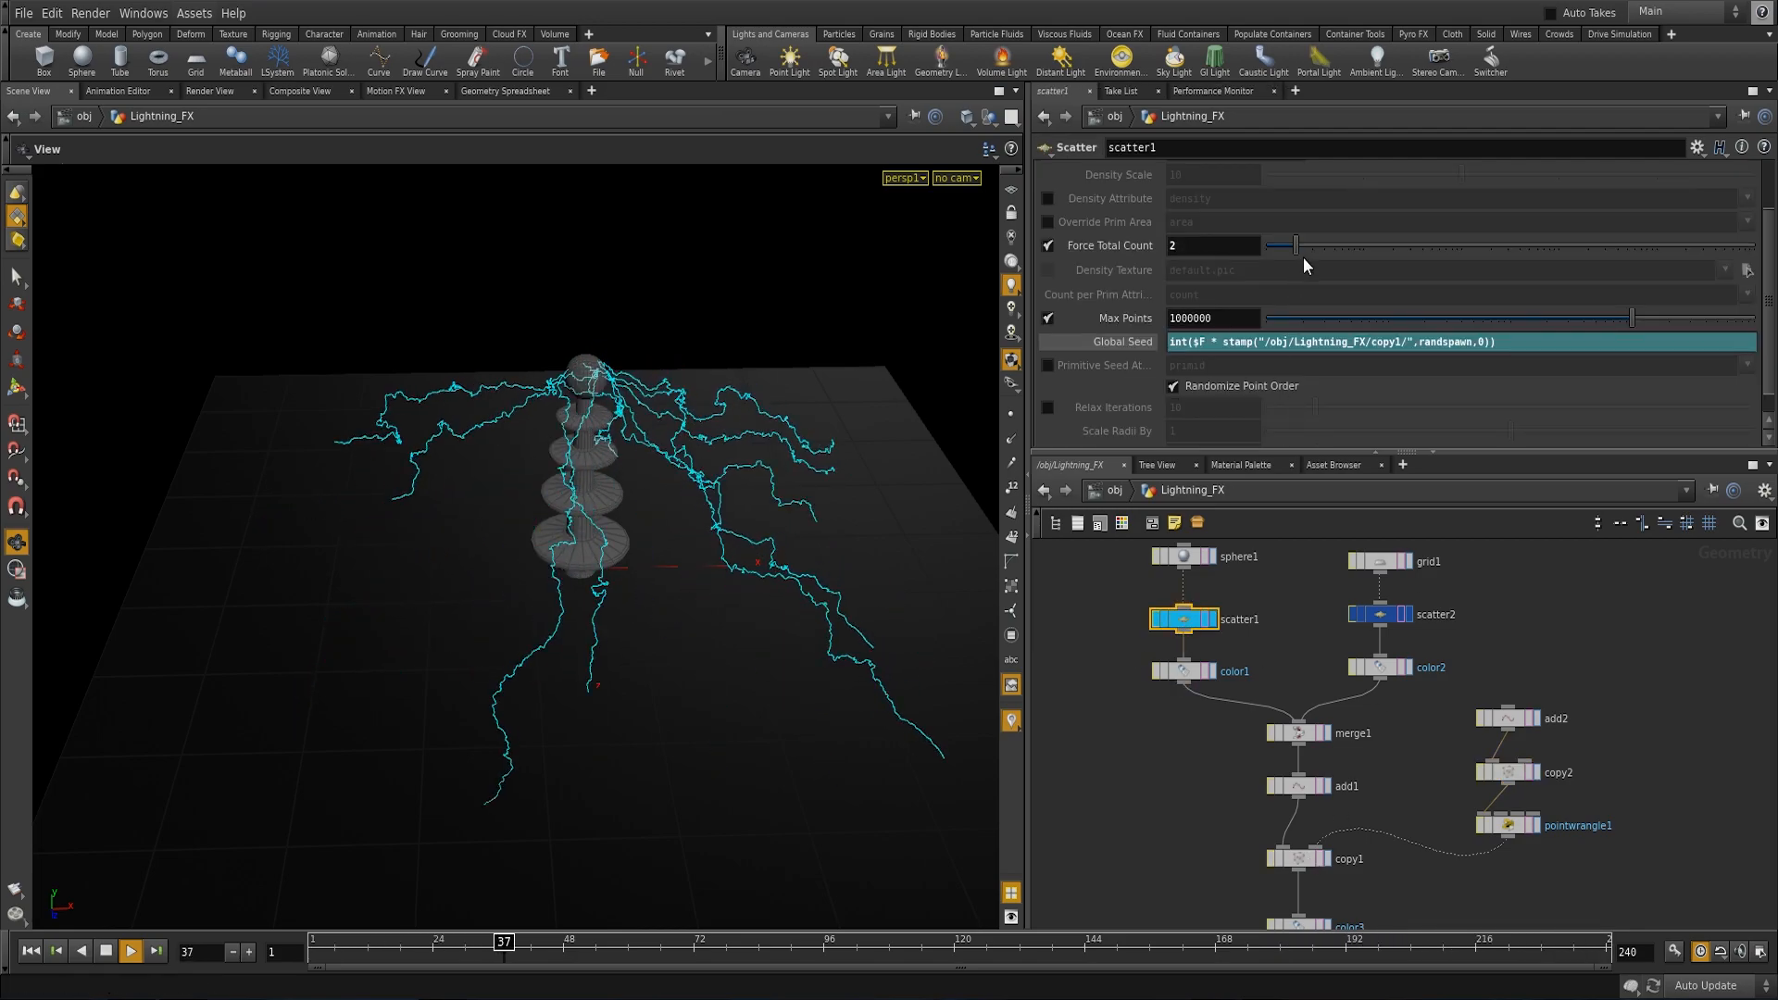
pyautogui.moveTo(1297, 247); pyautogui.dragTo(1276, 246)
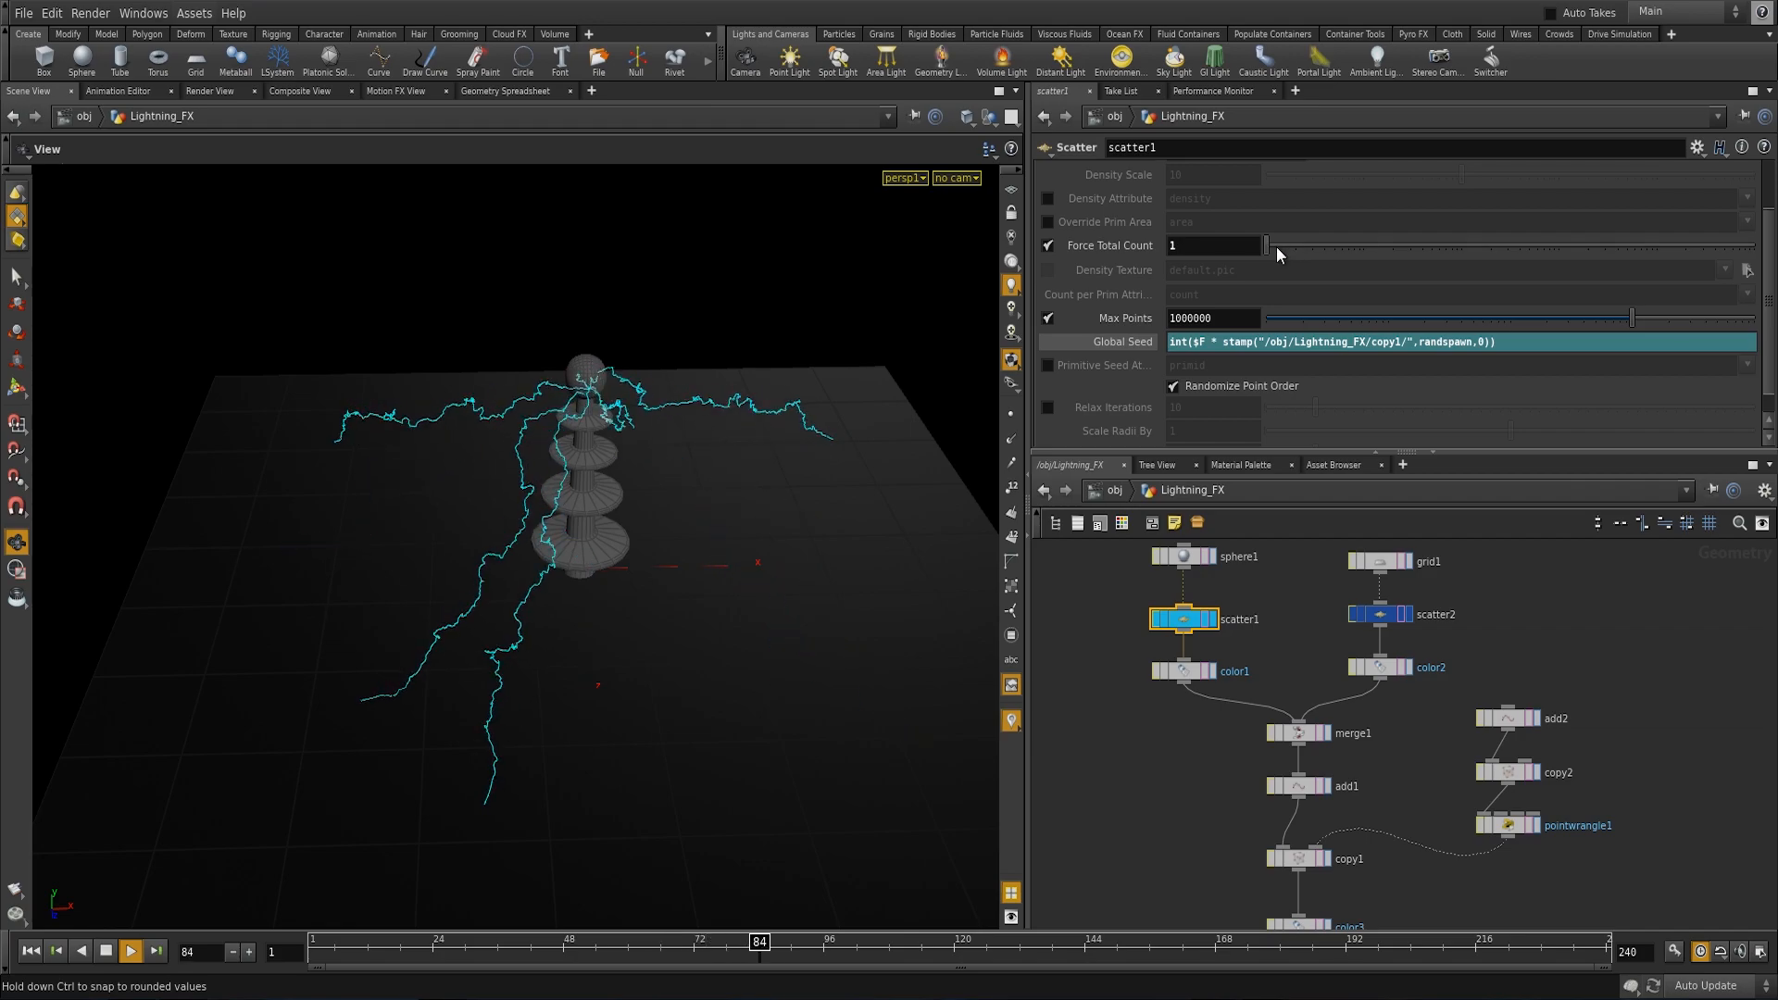
pyautogui.moveTo(787, 349); pyautogui.dragTo(752, 507)
# Step: Try lower Number of Copies values on copy2, including 2, during playback and return it to 6
pyautogui.click(1509, 772)
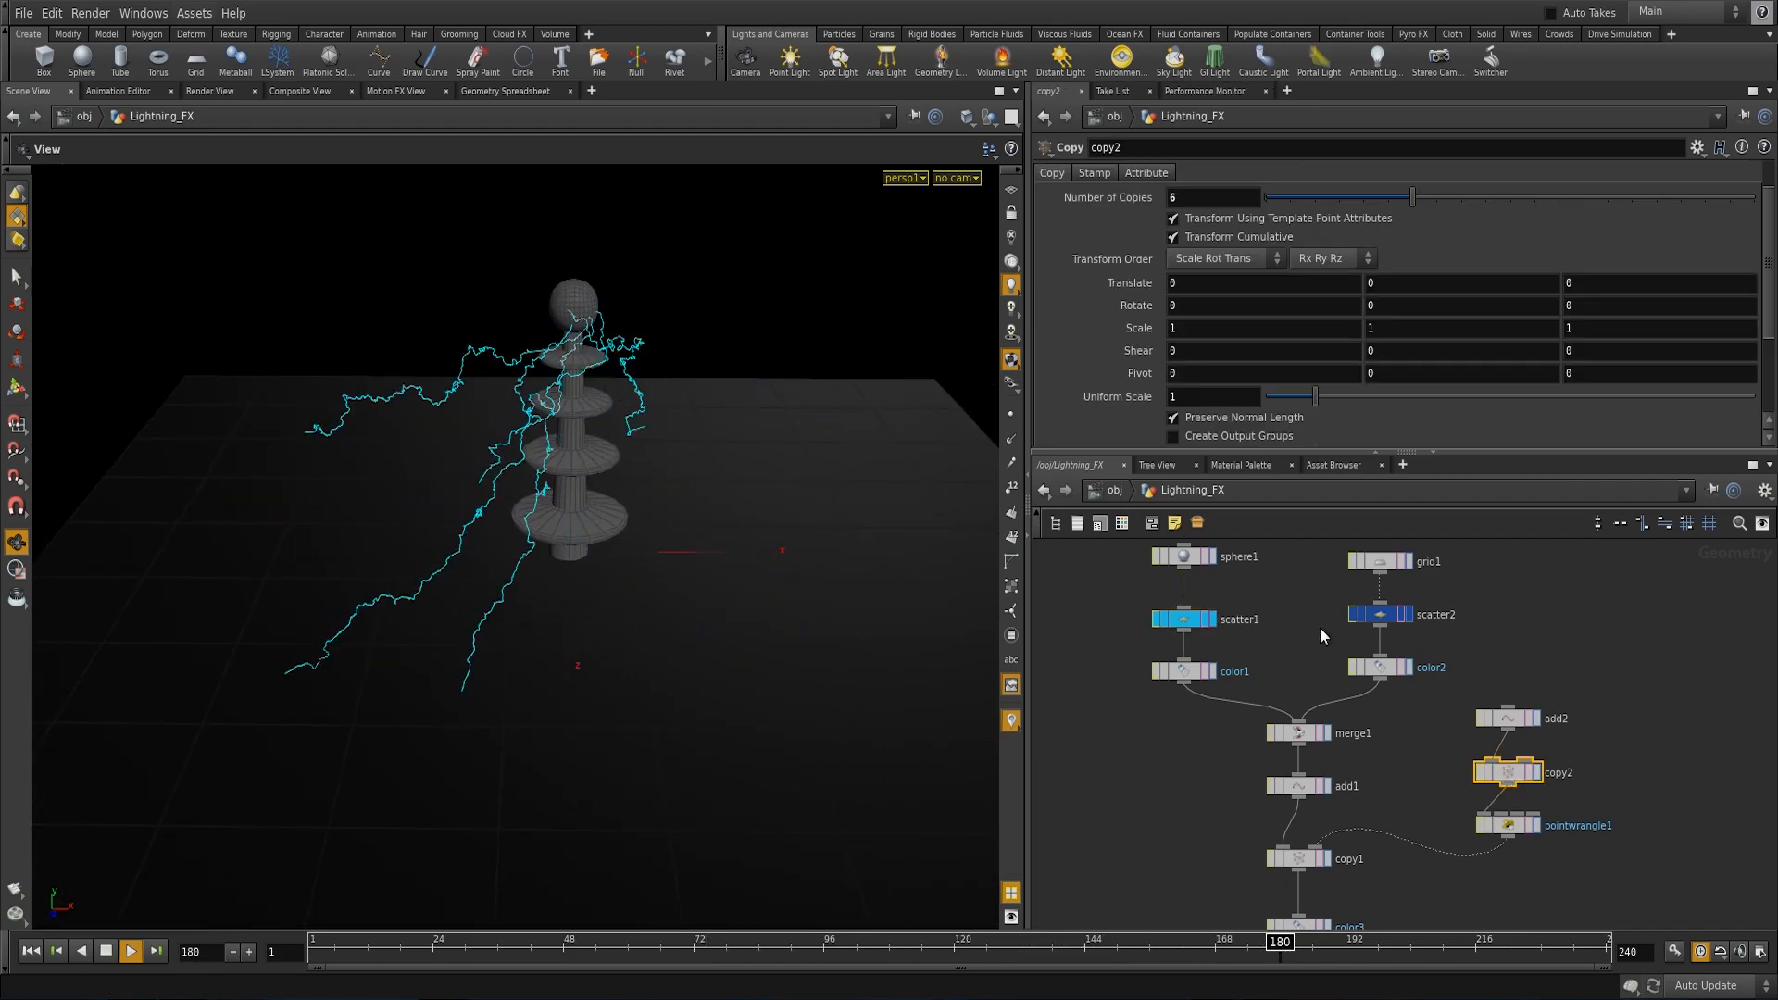
pyautogui.moveTo(683, 596)
pyautogui.mouseDown()
pyautogui.moveTo(710, 627)
pyautogui.moveTo(671, 620)
pyautogui.mouseUp()
pyautogui.moveTo(1412, 198); pyautogui.dragTo(1294, 213)
pyautogui.moveTo(722, 447); pyautogui.dragTo(691, 407)
pyautogui.moveTo(1296, 204); pyautogui.dragTo(1312, 203)
pyautogui.moveTo(810, 441); pyautogui.dragTo(807, 468)
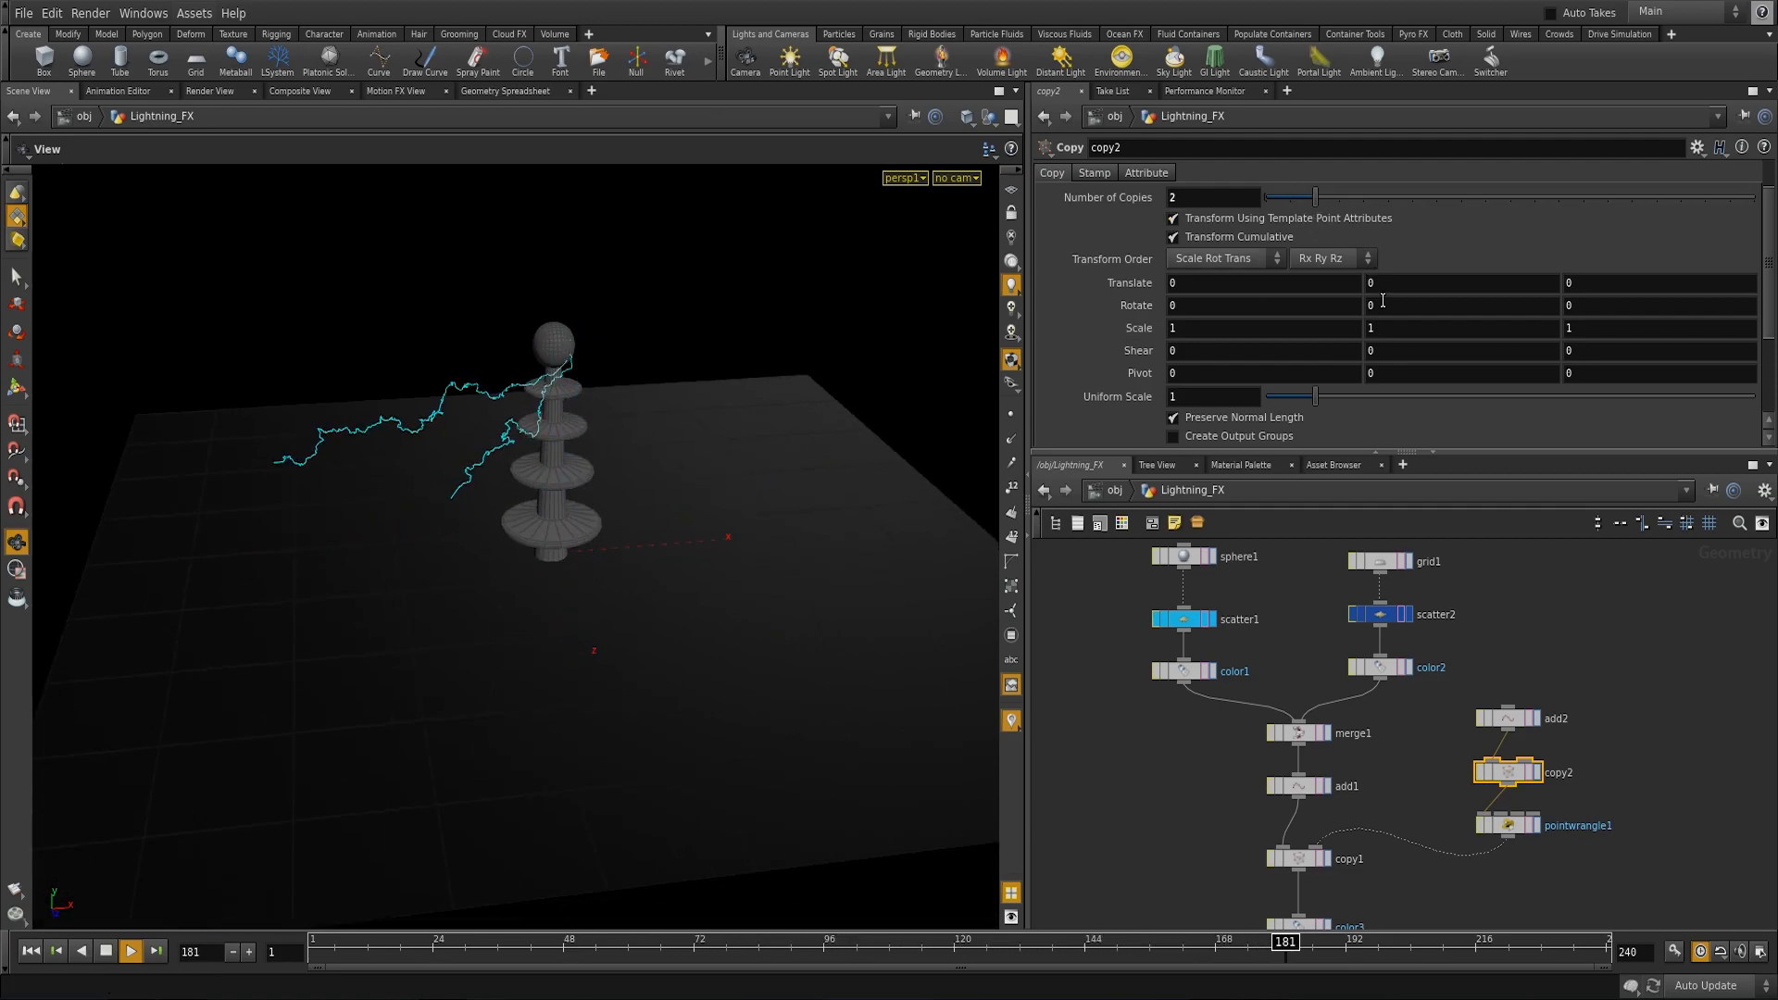
pyautogui.moveTo(1342, 201); pyautogui.dragTo(1409, 193)
pyautogui.moveTo(635, 401); pyautogui.dragTo(655, 499)
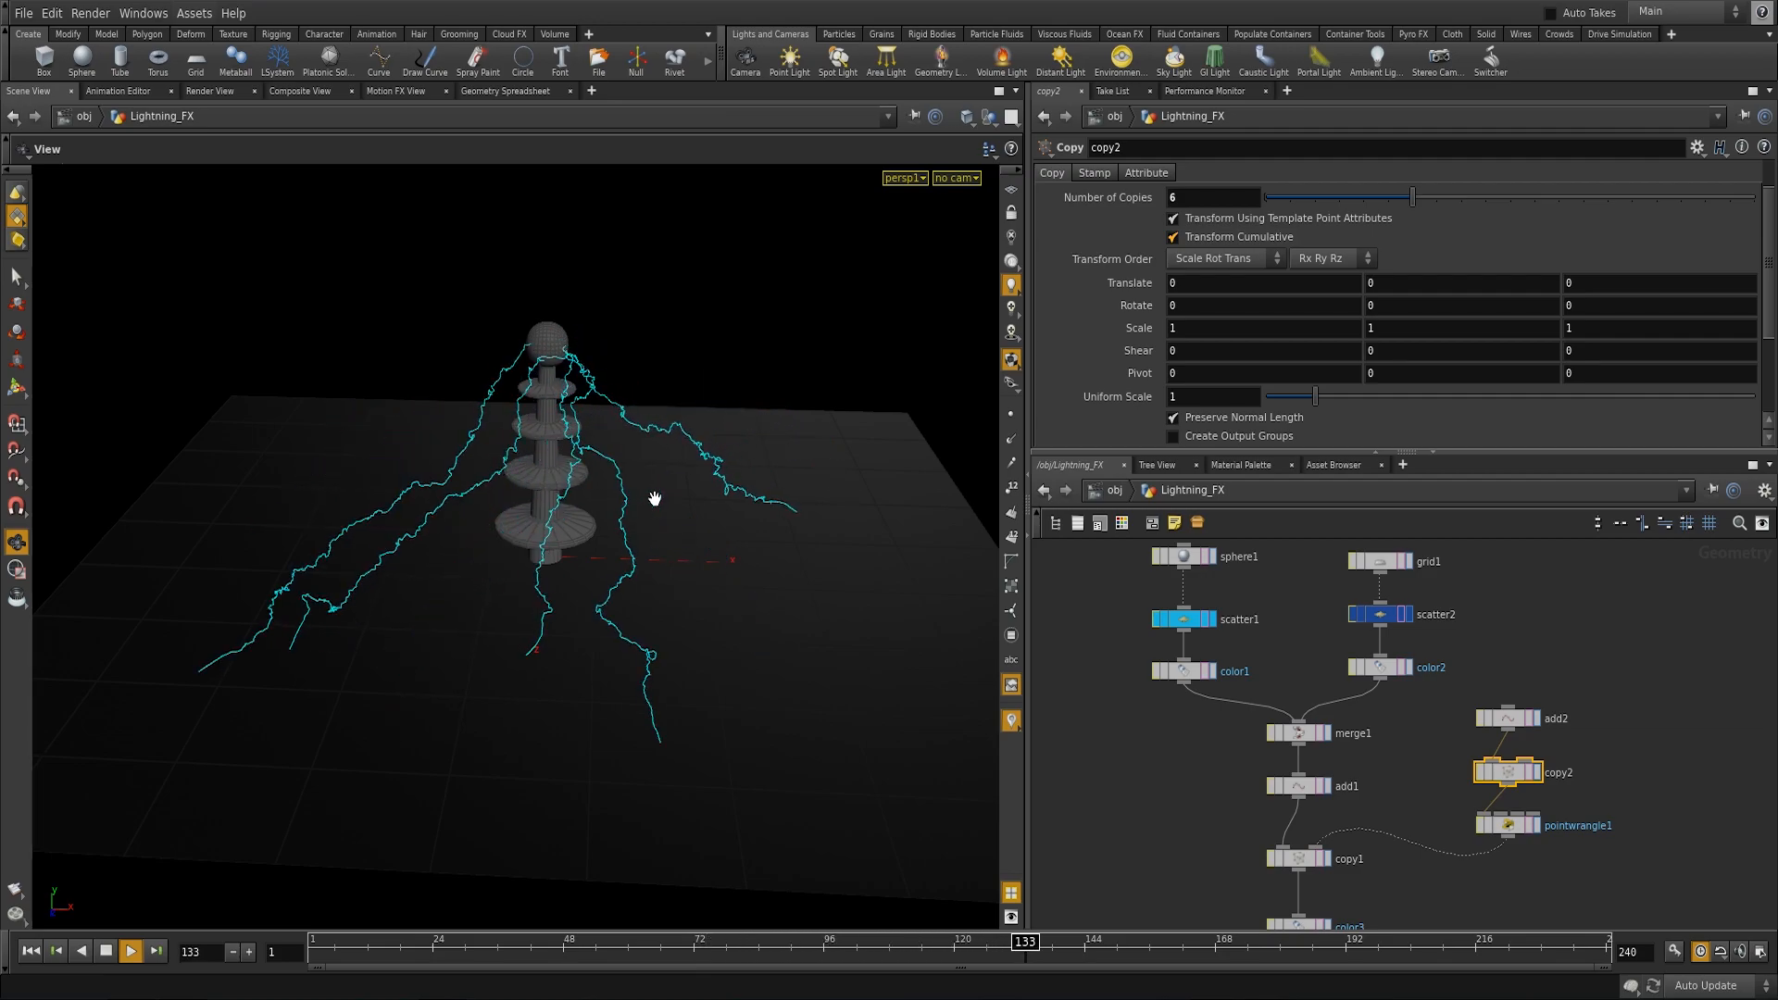
pyautogui.moveTo(618, 535)
pyautogui.mouseDown()
pyautogui.moveTo(583, 555)
pyautogui.moveTo(590, 536)
pyautogui.mouseUp()
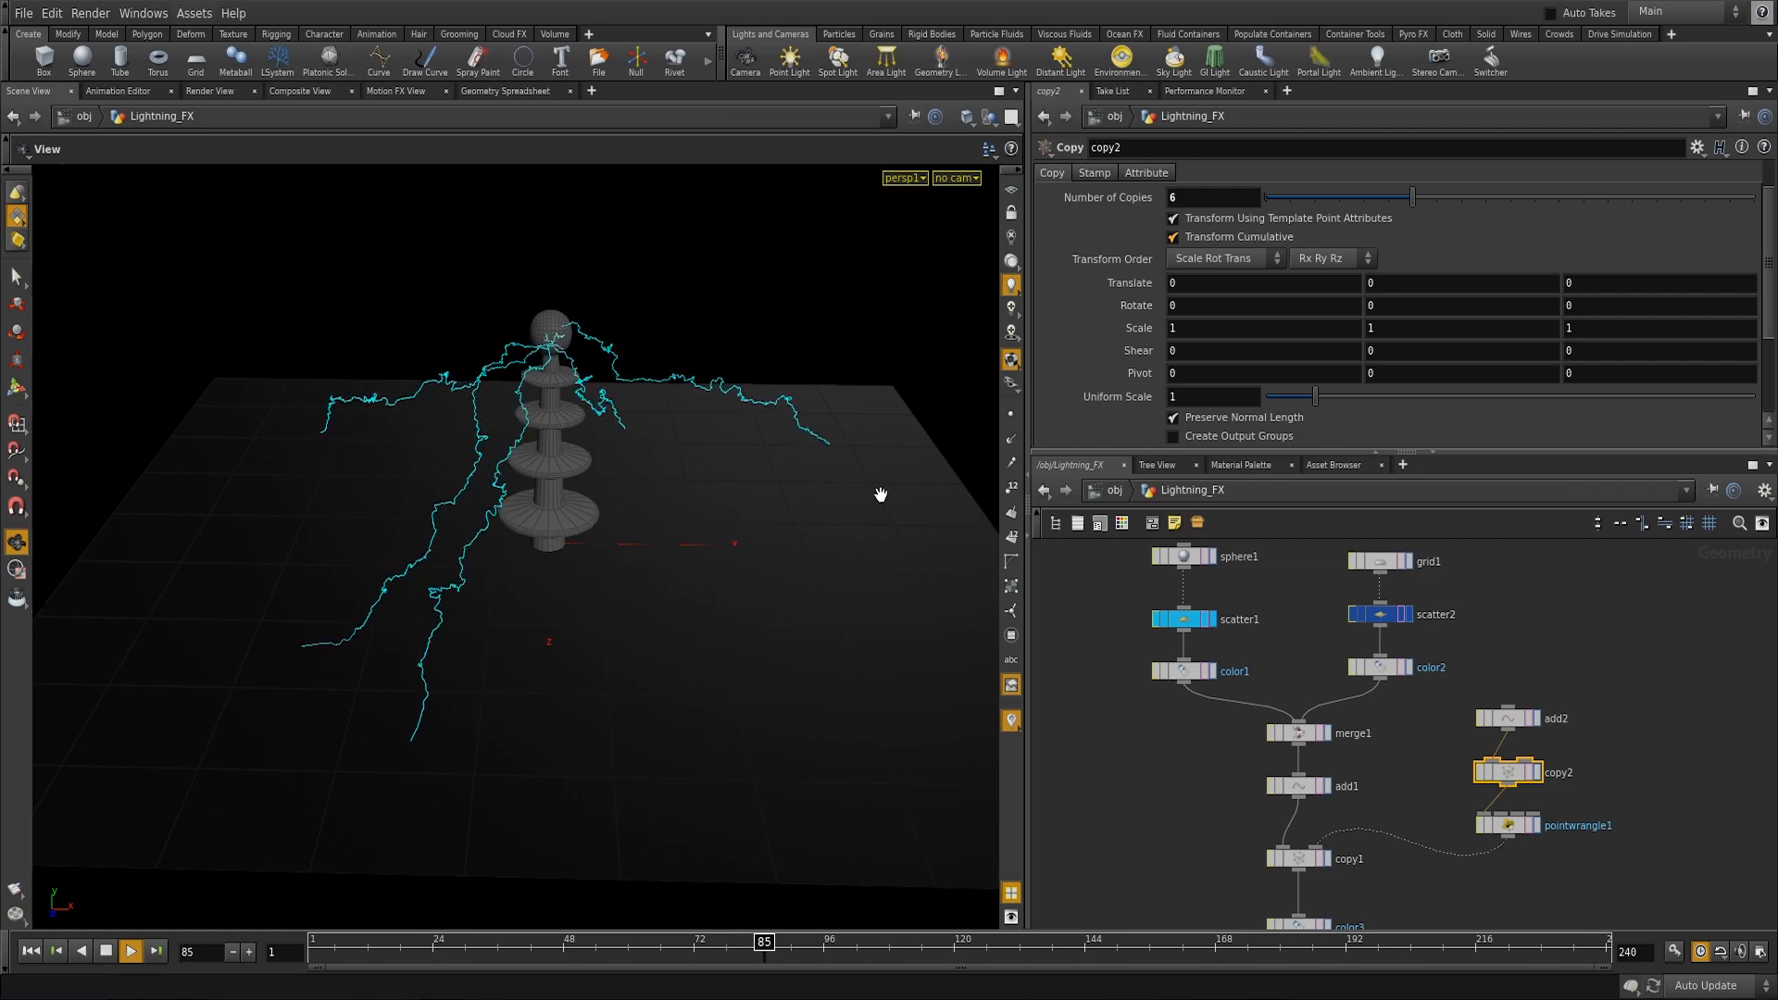
pyautogui.moveTo(556, 350); pyautogui.dragTo(818, 559)
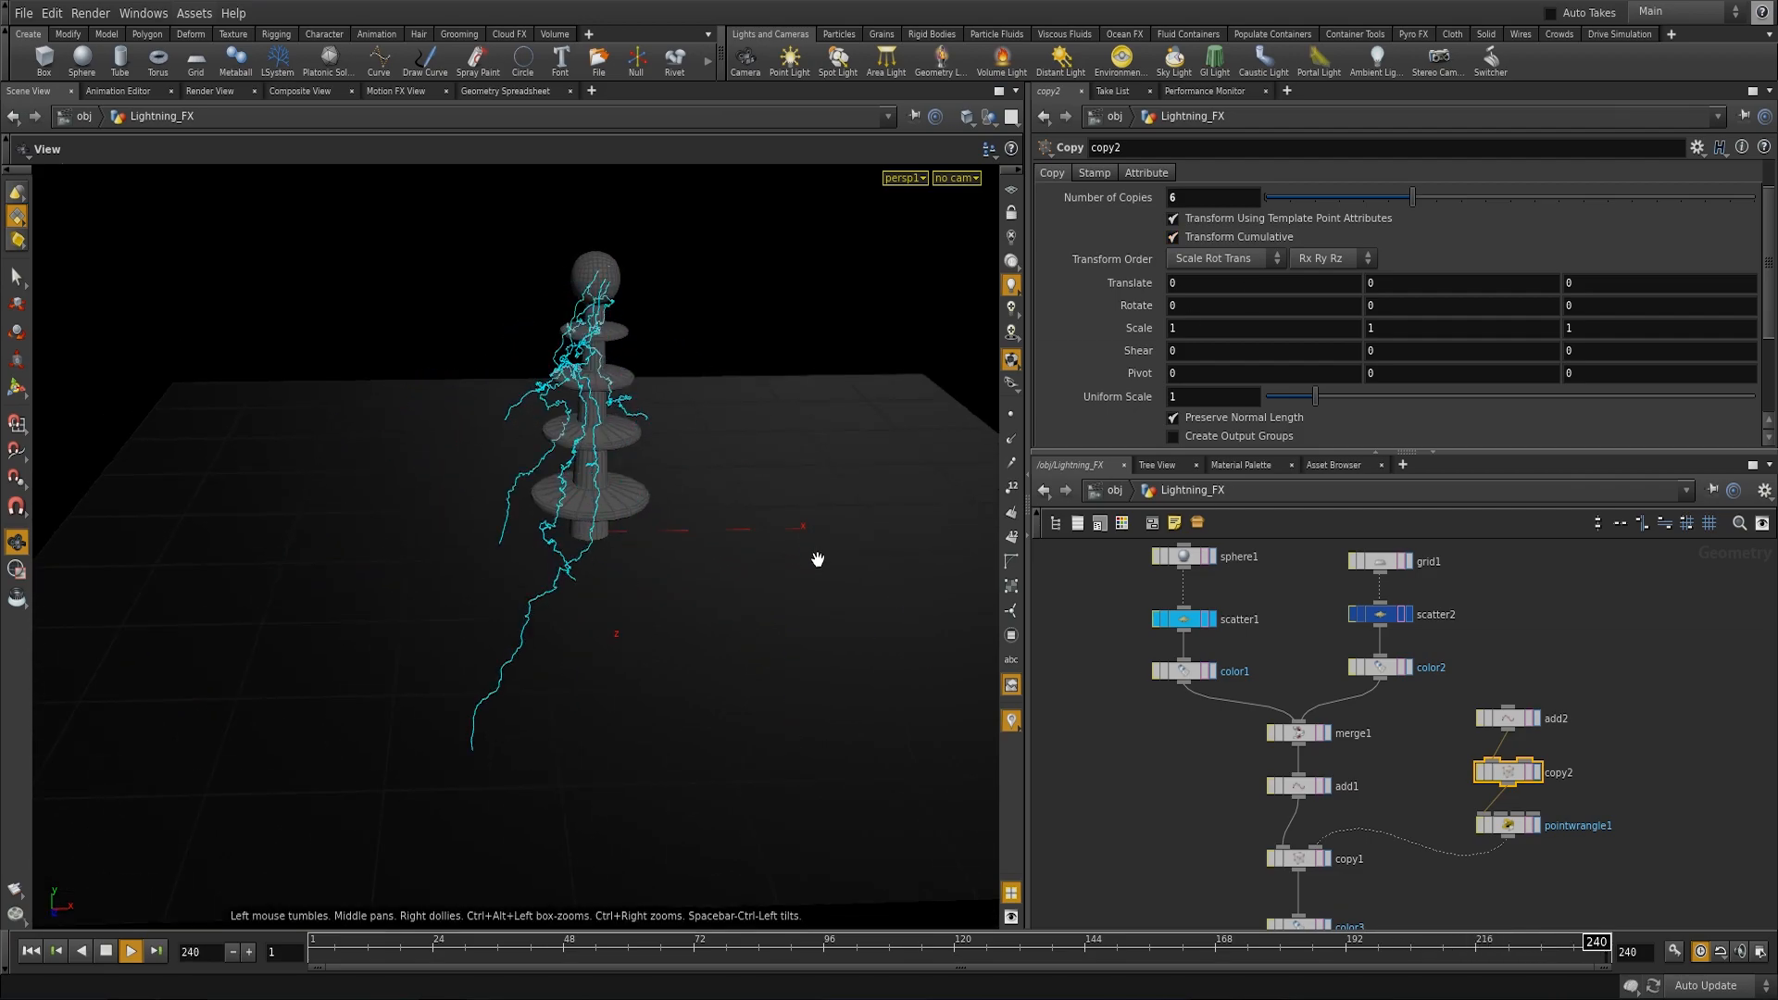
# Step: Return to the first frame, add v@boltcount = {0,0,0}; as pointwrangle1's second VEXpression line, and view its attributes in the Geometry Spreadsheet
pyautogui.click(30, 951)
pyautogui.moveTo(1441, 904); pyautogui.dragTo(1417, 884, button='middle')
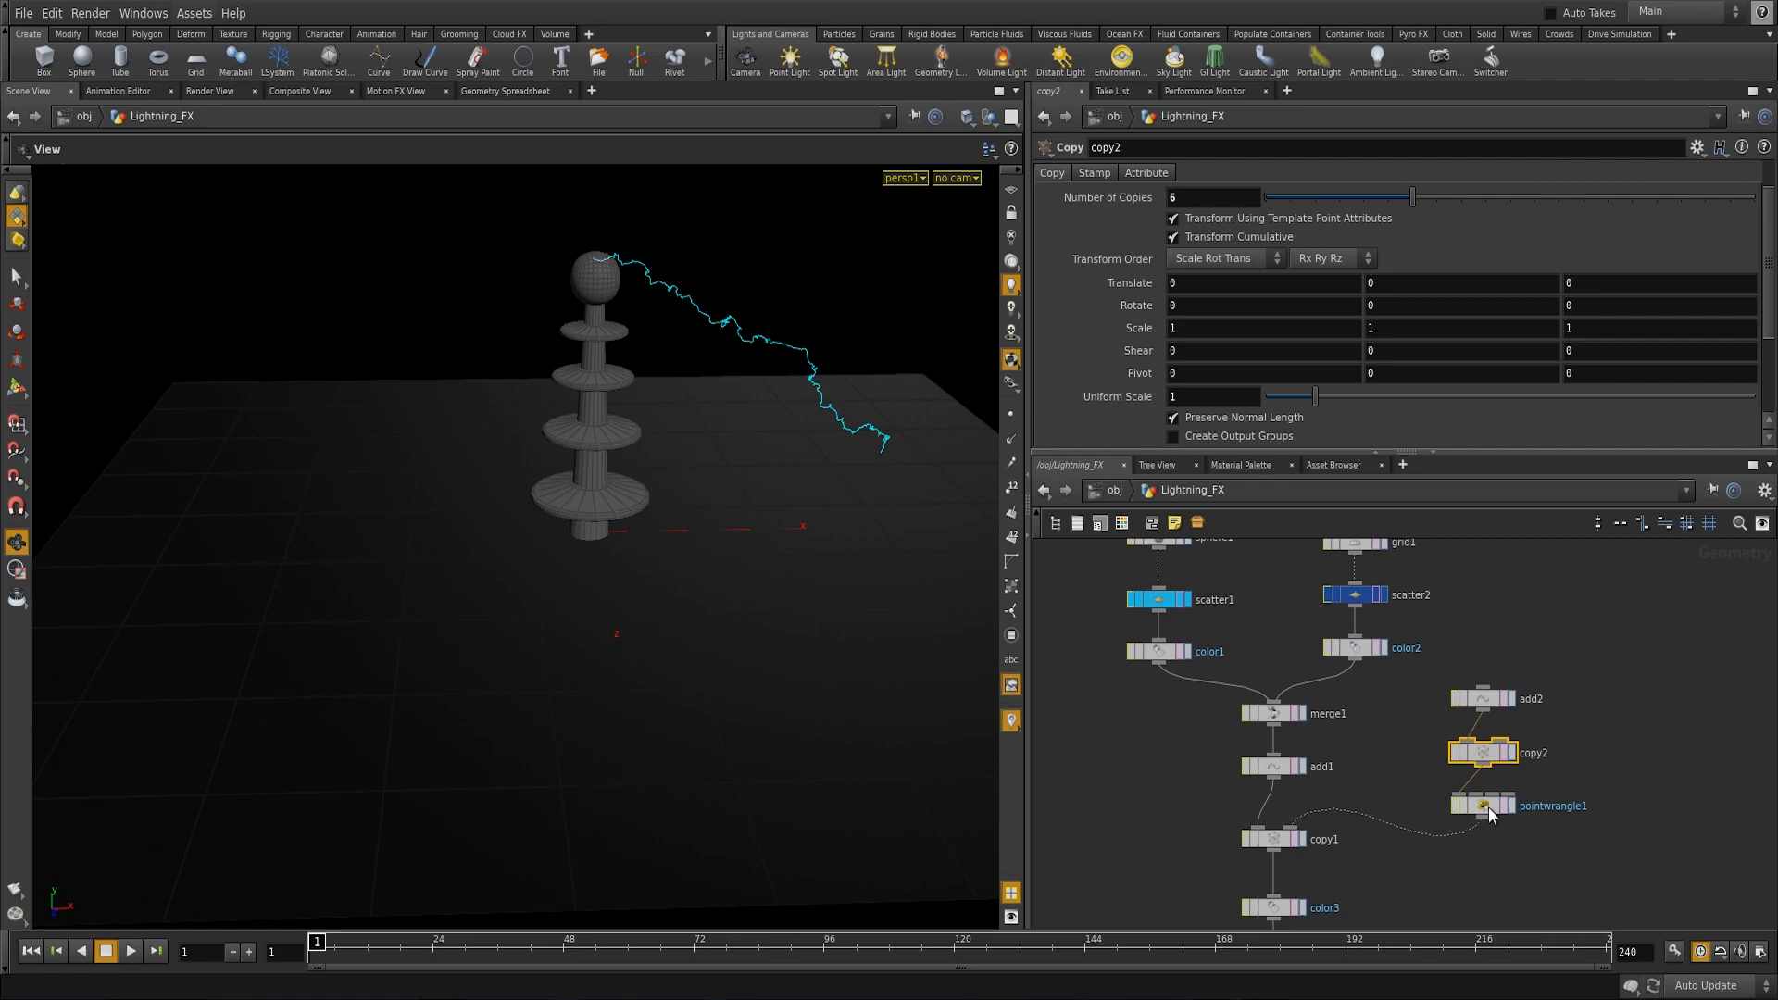
pyautogui.click(1482, 805)
pyautogui.click(1615, 224)
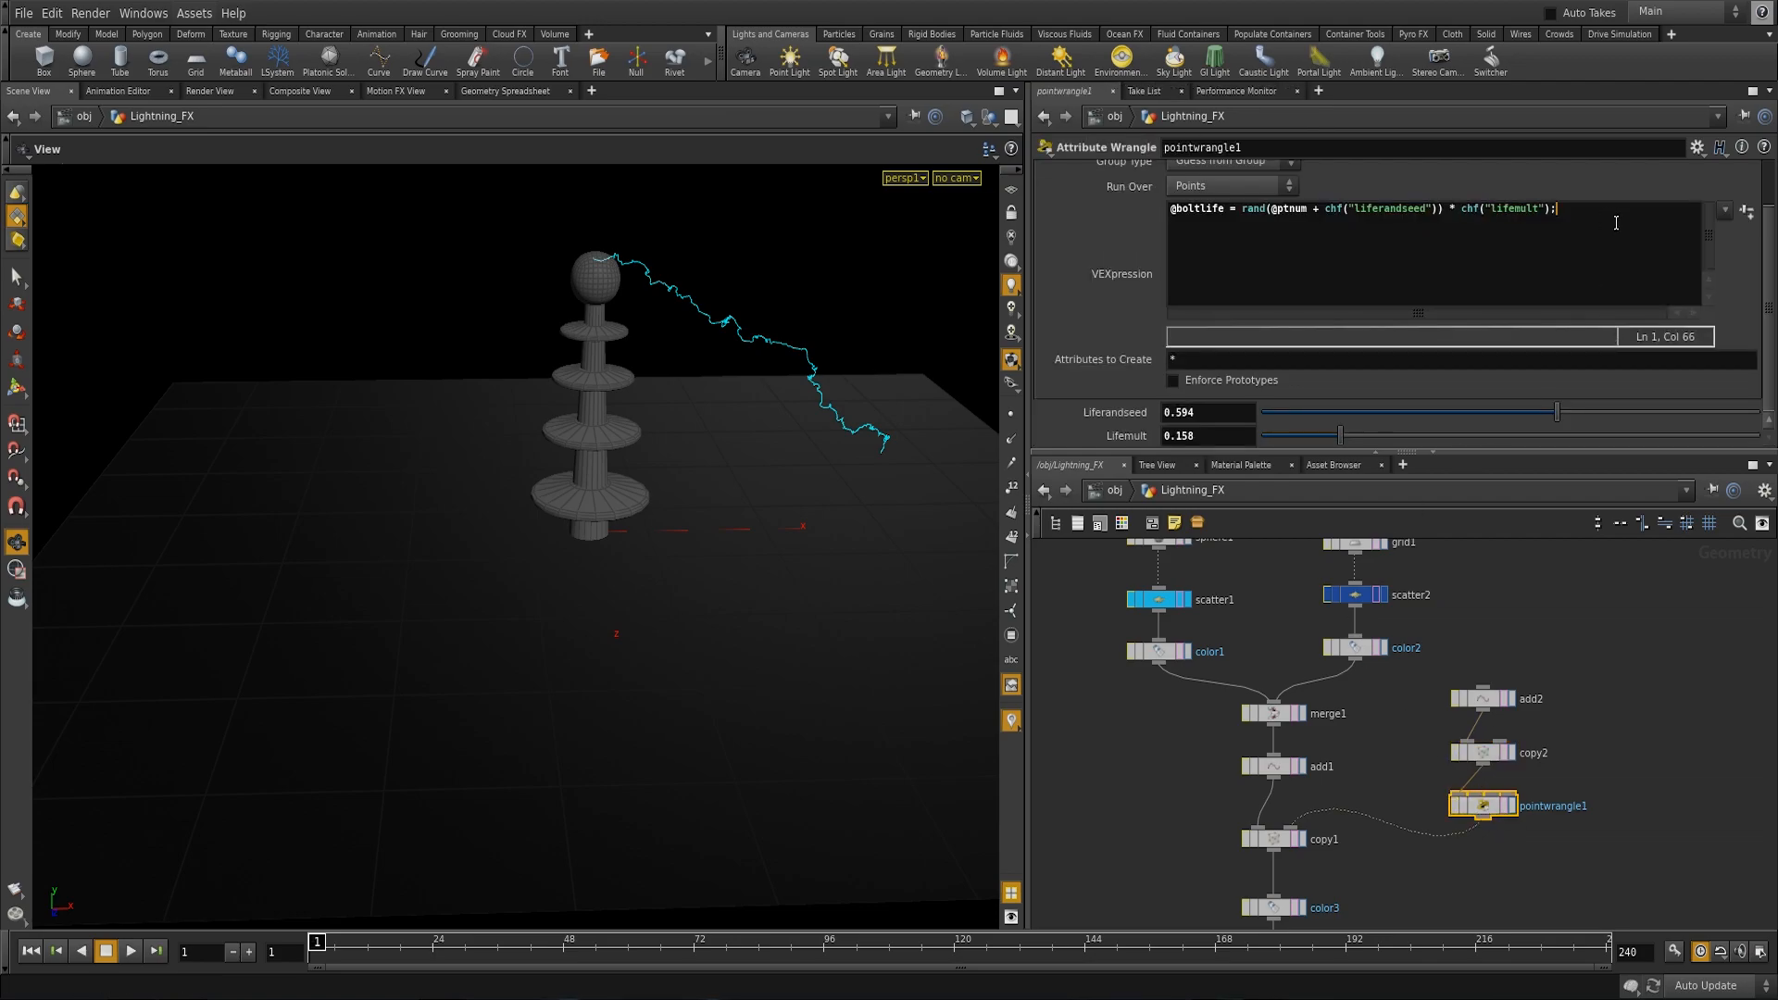
pyautogui.press('Return')
pyautogui.write('[@')
pyautogui.press('BackSpace')
pyautogui.write('boltcou')
pyautogui.hotkey('shift', 'Right')
pyautogui.hotkey('shift', 'Right')
pyautogui.hotkey('shift', 'Right')
pyautogui.press('Left')
pyautogui.press('Left')
pyautogui.press('Left')
pyautogui.press('Right')
pyautogui.press('Escape')
pyautogui.click(511, 91)
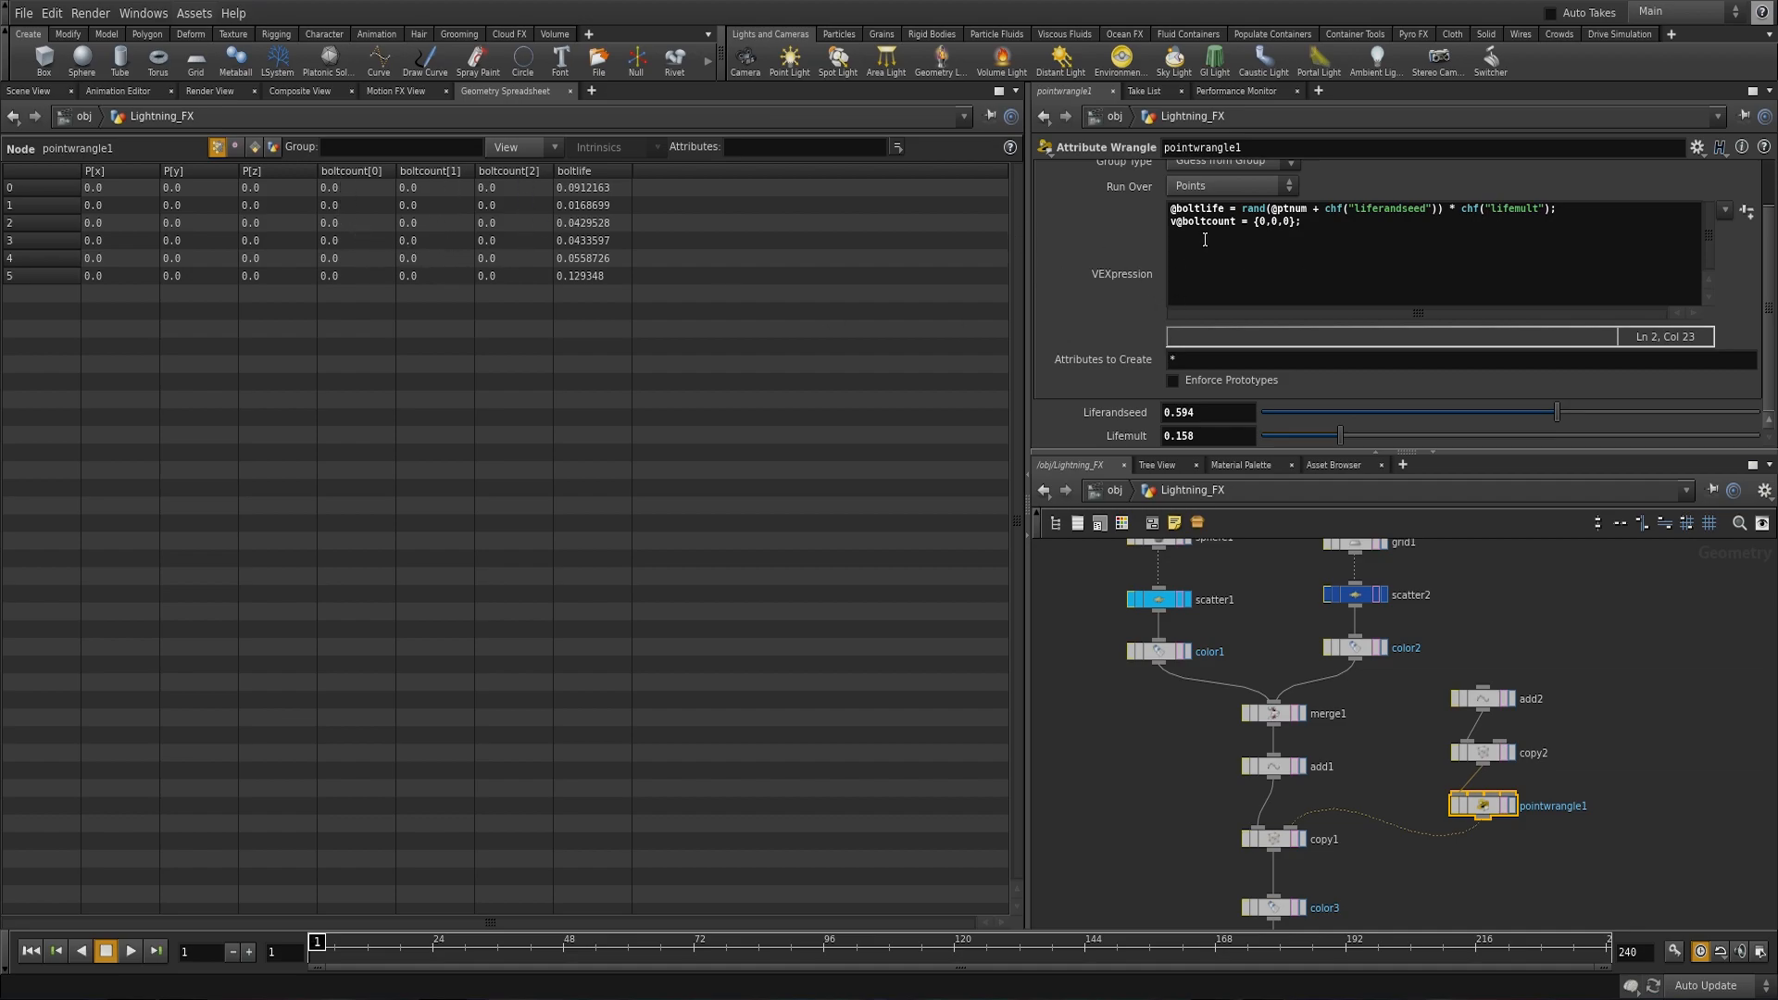
pyautogui.click(1171, 223)
pyautogui.press('BackSpace')
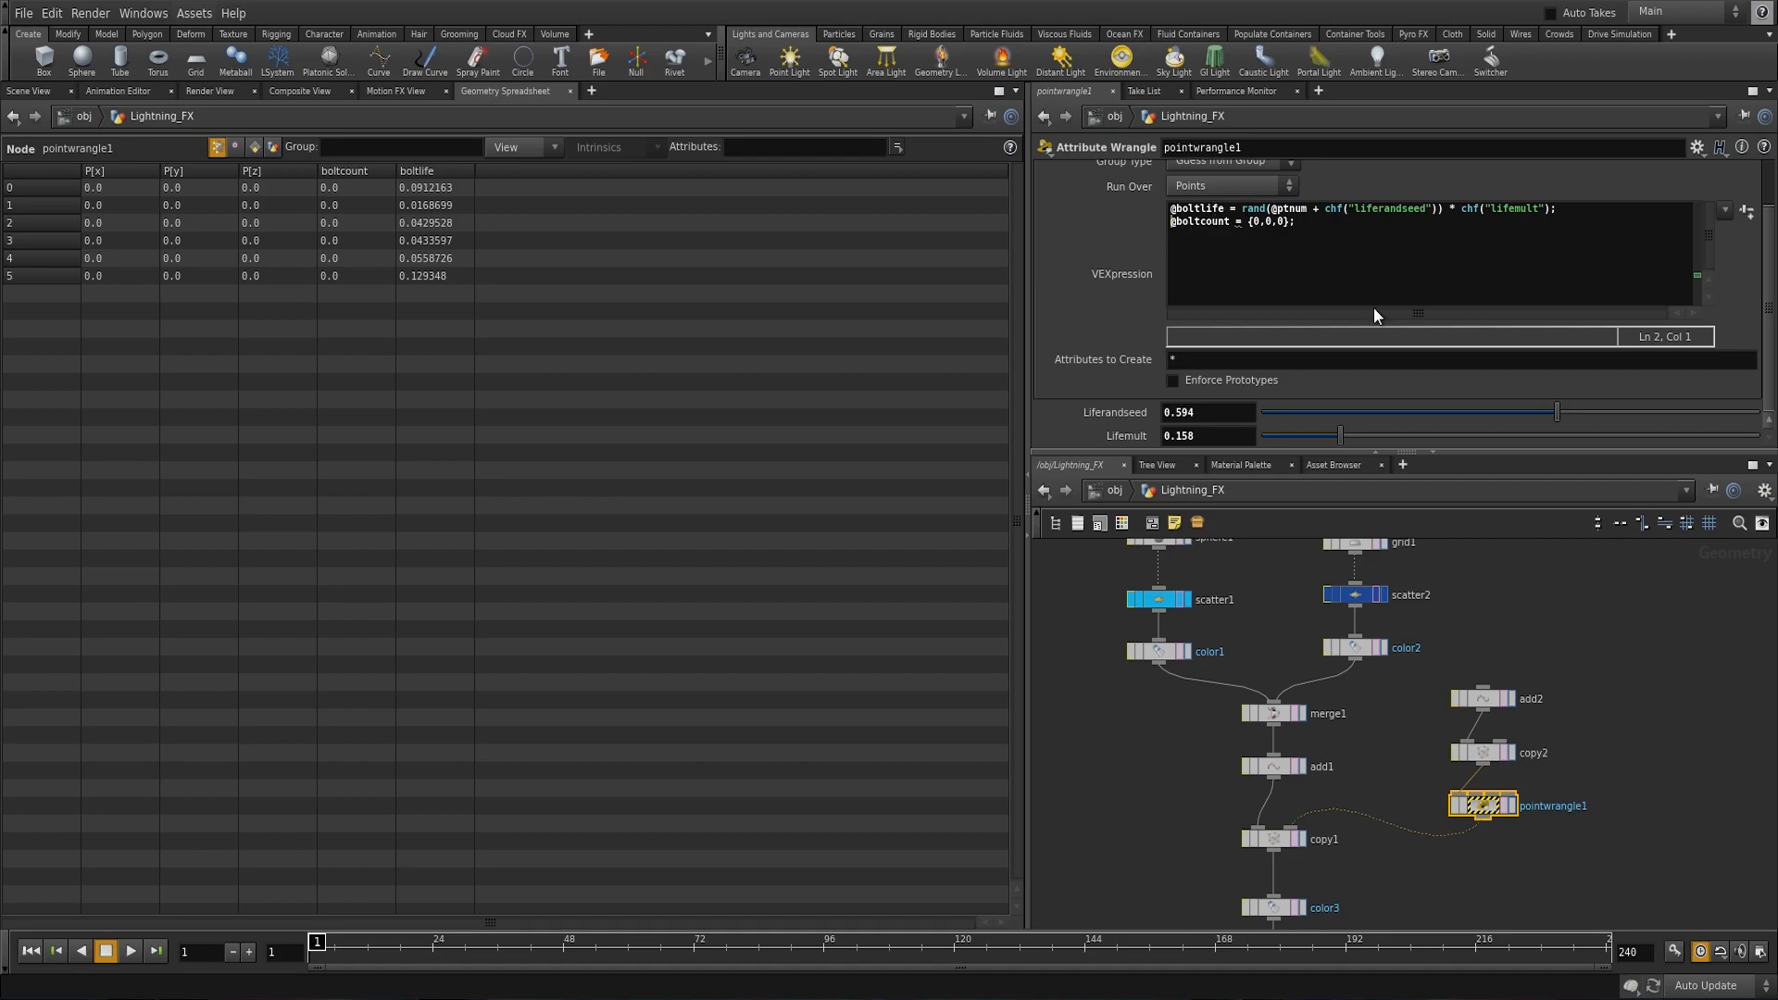
pyautogui.write('i')
pyautogui.press('Escape')
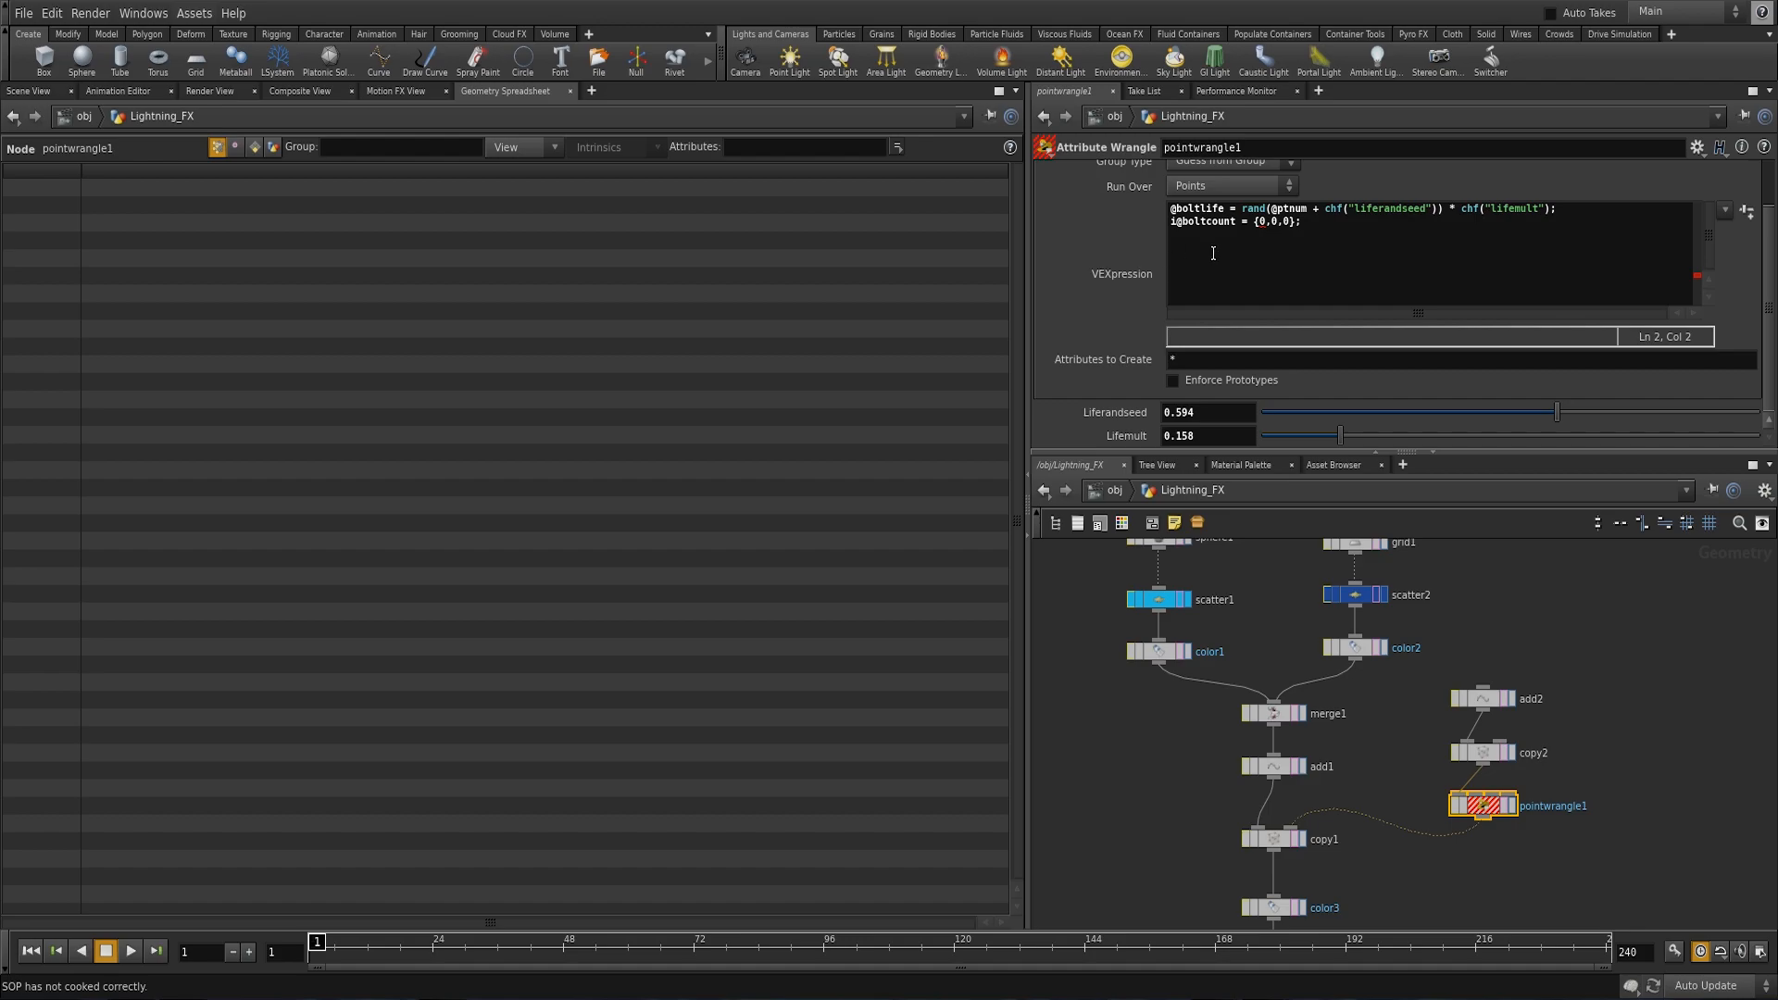
# Step: Replace the vector value of i@boltcount with int(1.5)
pyautogui.moveTo(1254, 223); pyautogui.dragTo(1285, 226)
pyautogui.press('BackSpace')
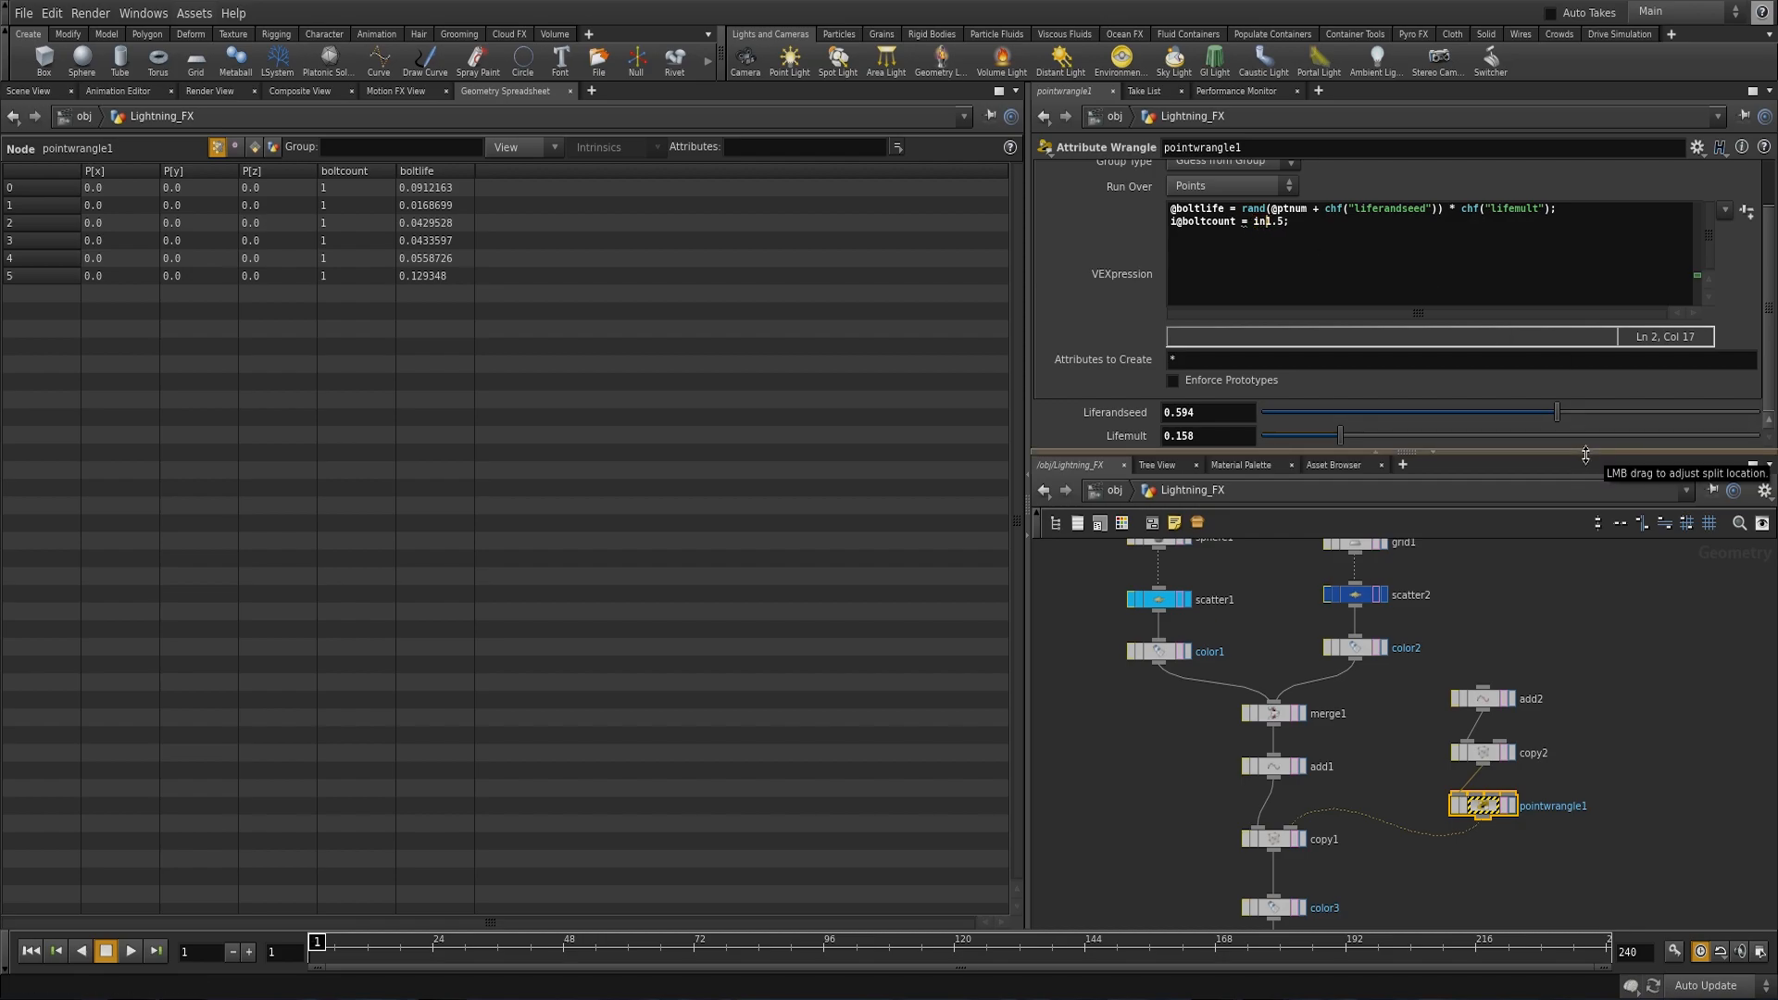
pyautogui.write('t')
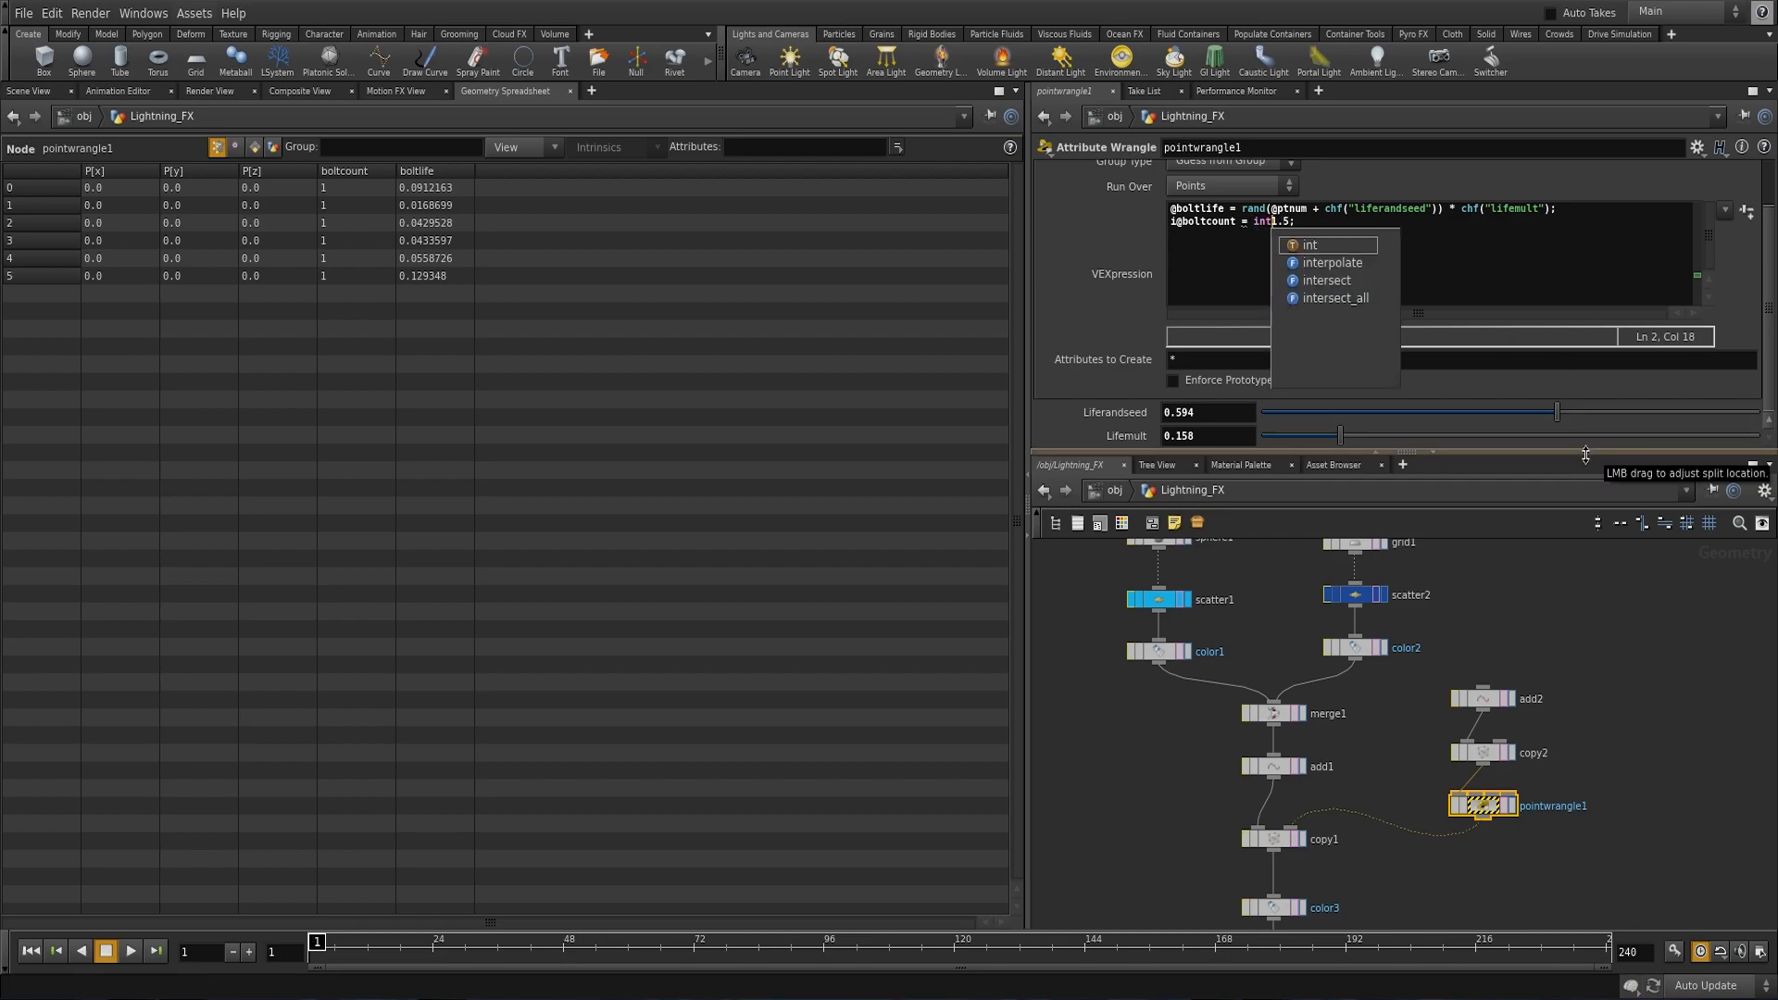
pyautogui.write('(')
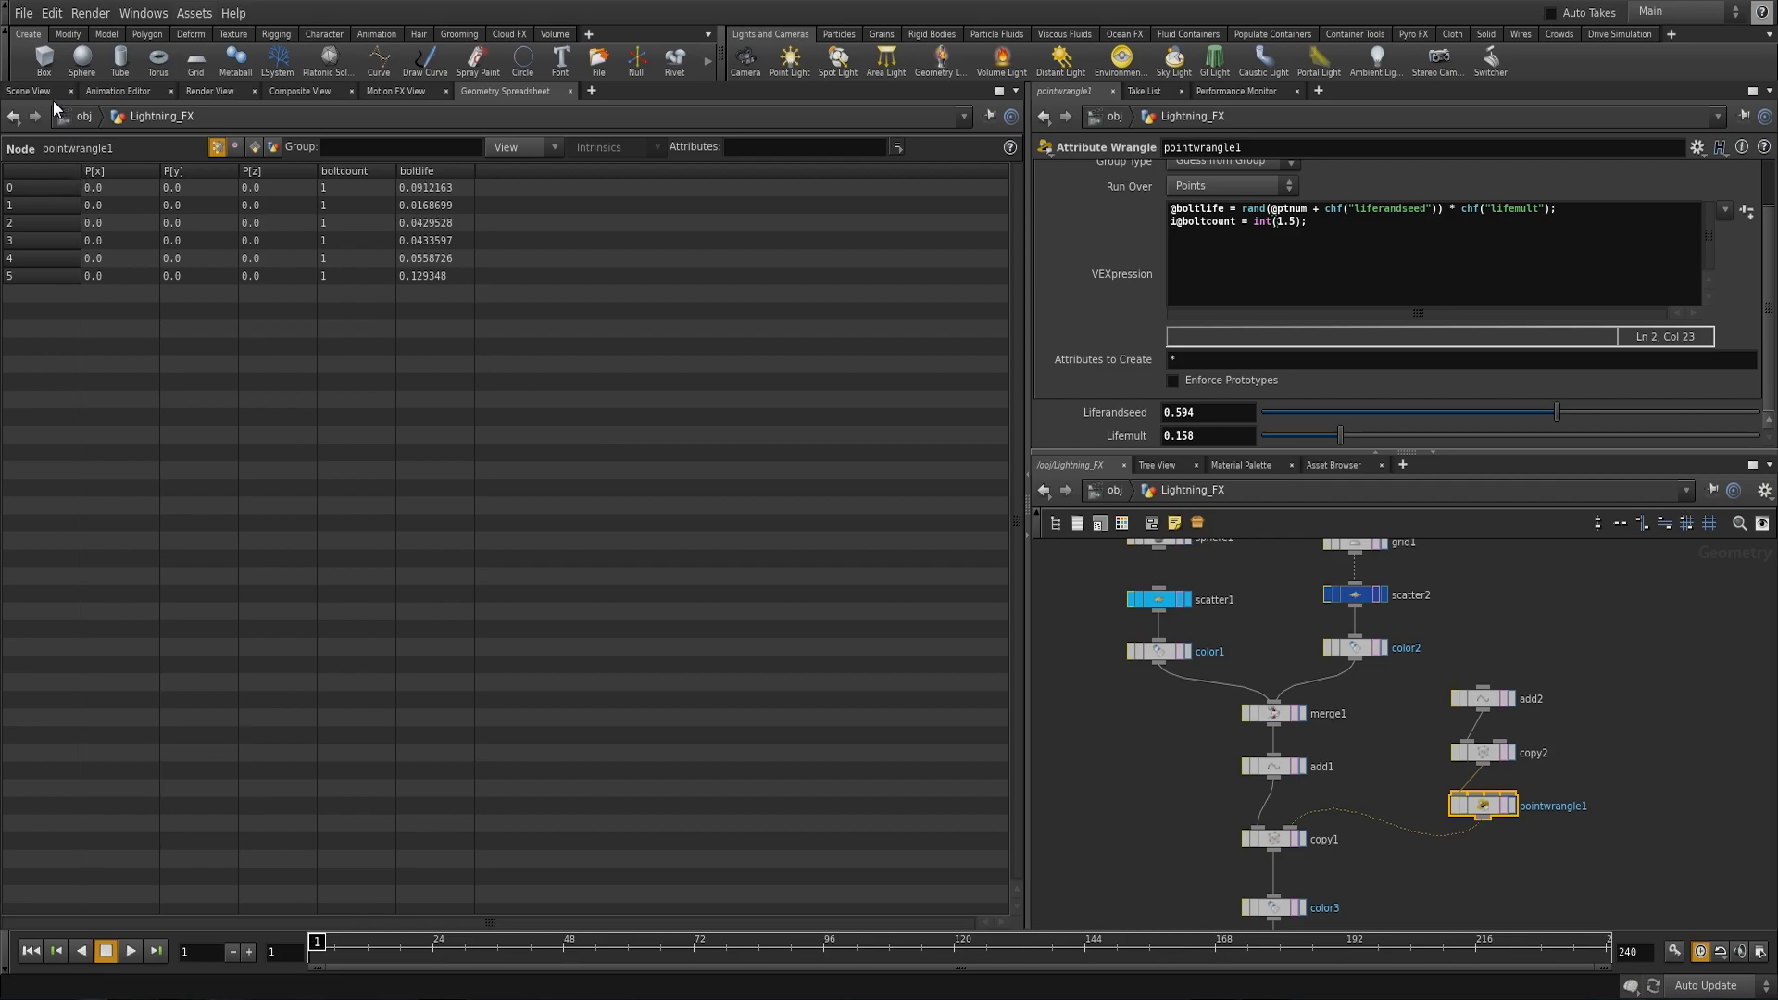
# Step: Try rint(1.5) in place of int(1.5) for i@boltcount and undo the change
pyautogui.click(1274, 222)
pyautogui.hotkey('shift', 'Left')
pyautogui.hotkey('shift', 'Left')
pyautogui.hotkey('shift', 'Left')
pyautogui.write('rint')
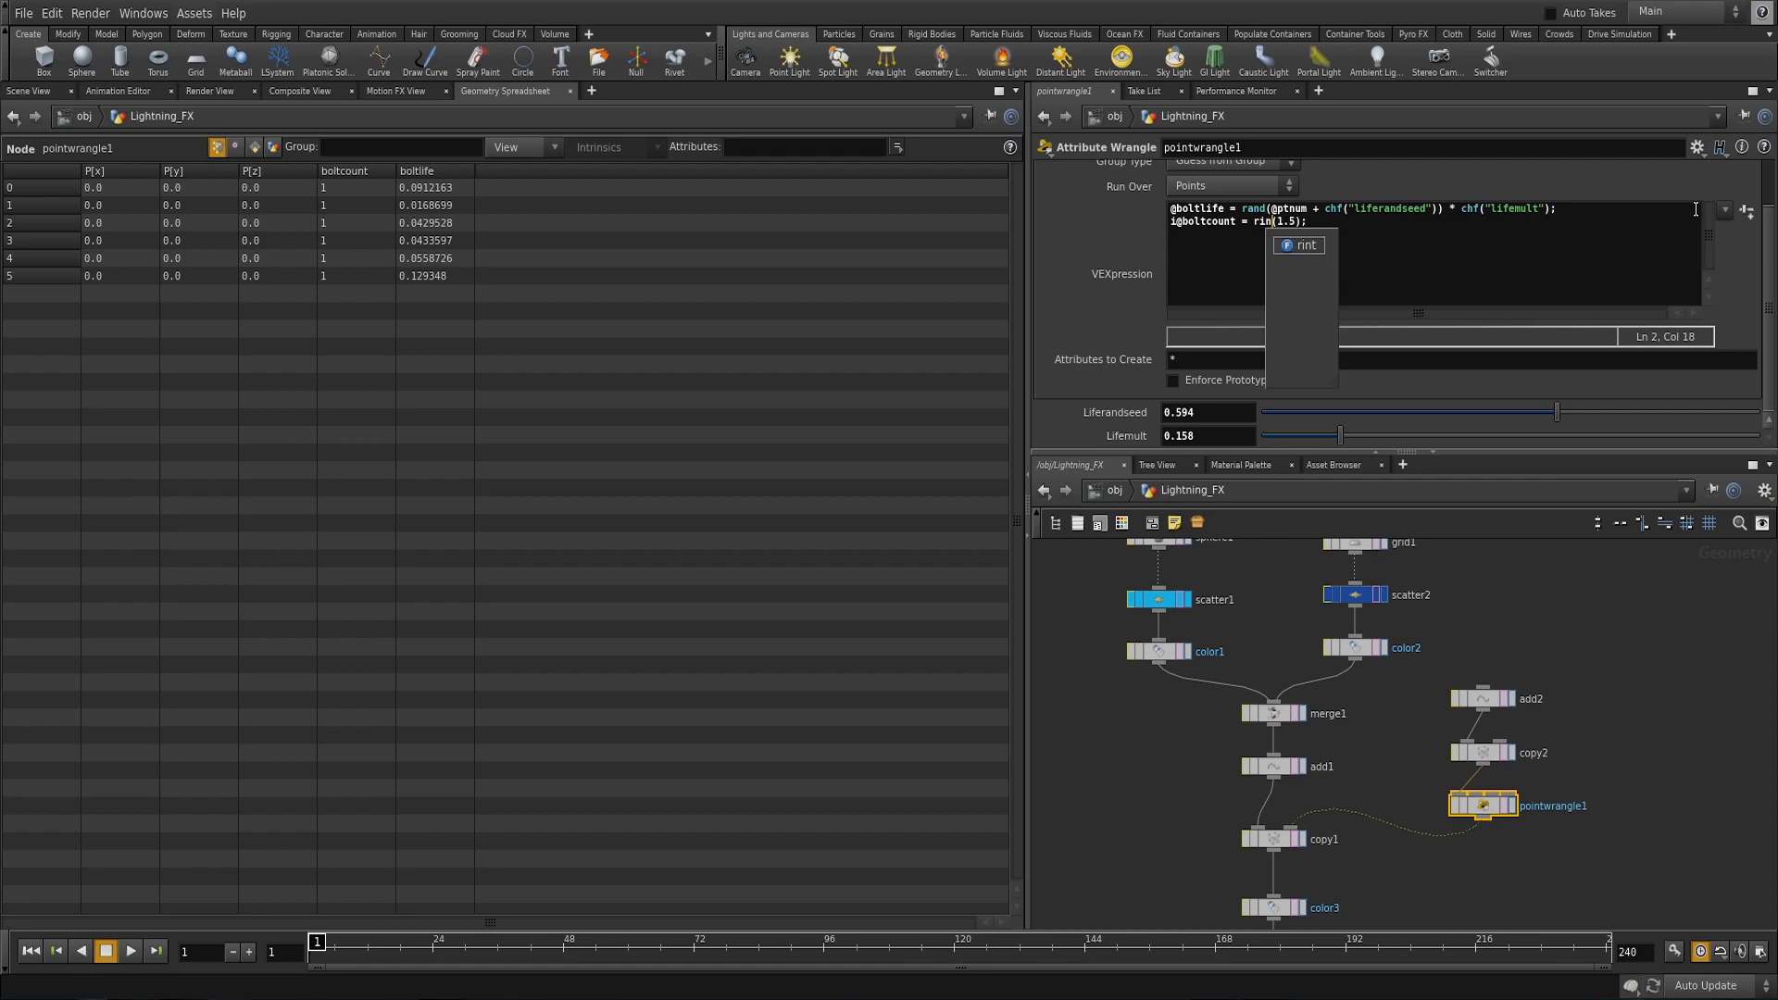
pyautogui.hotkey('ctrl', 'Return')
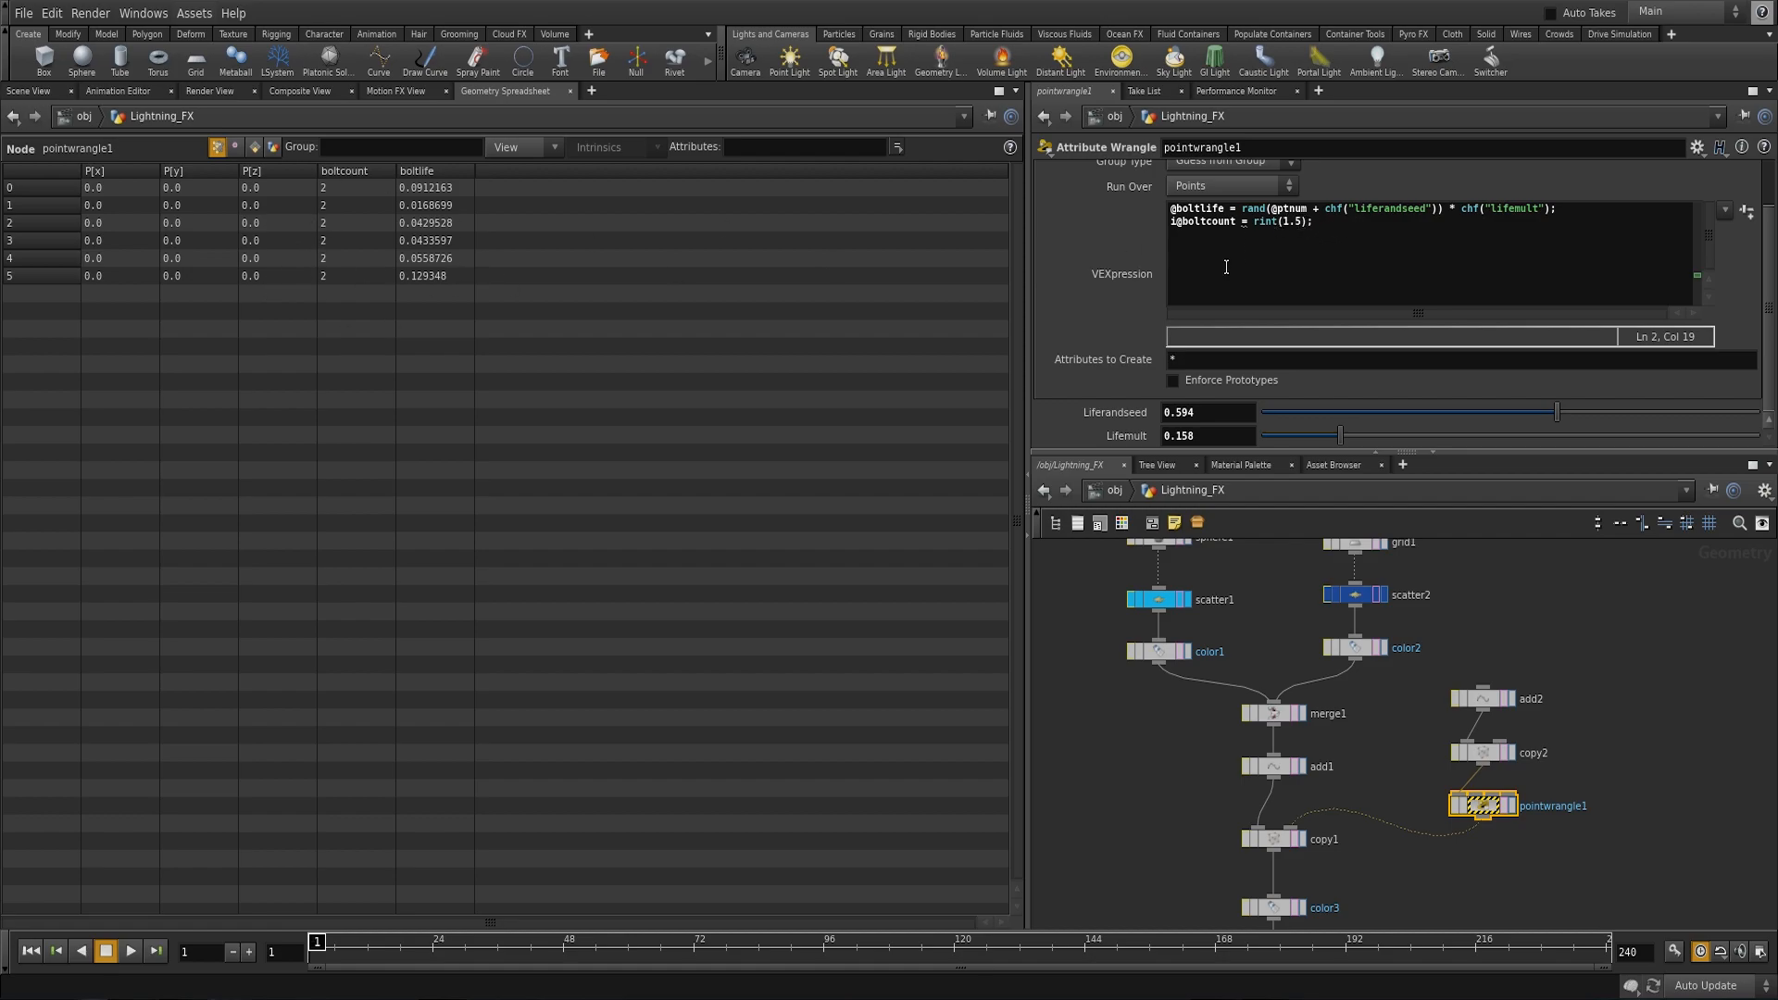
pyautogui.hotkey('ctrl', 'z')
pyautogui.hotkey('ctrl', 'Return')
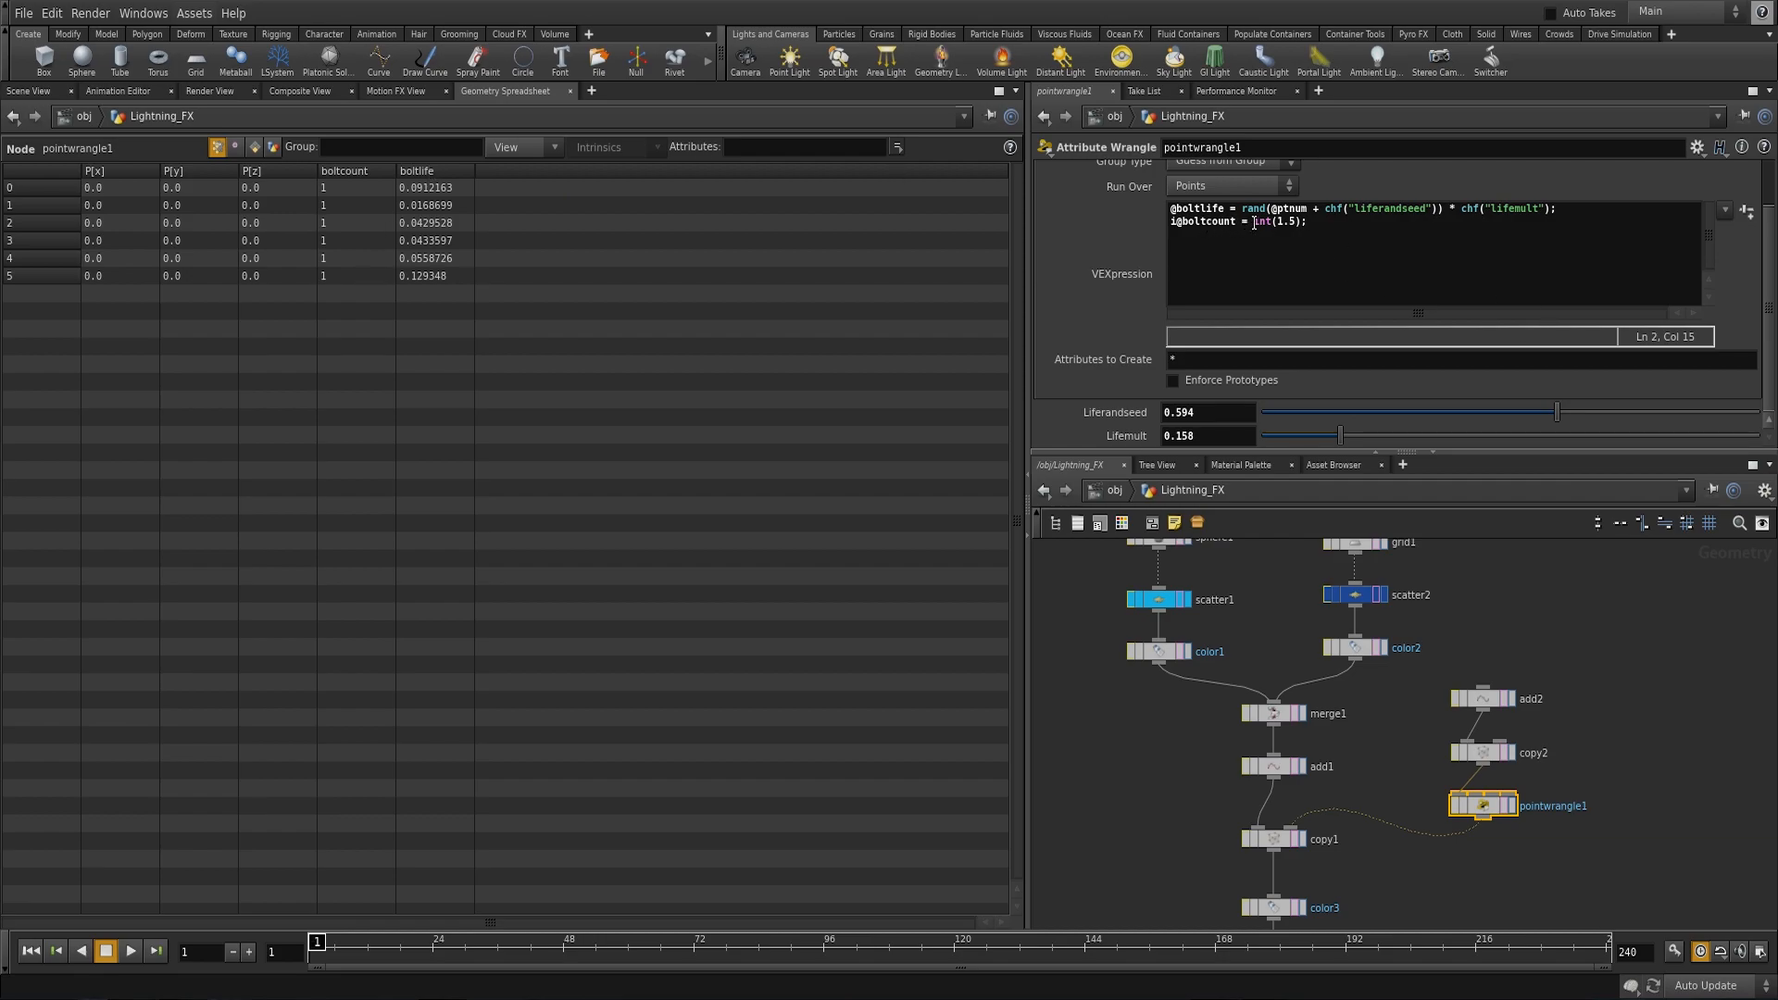
# Step: Try rint(1.5) for i@boltcount once more, check pointwrangle1's node information, and restore int(1.5)
pyautogui.write('r')
pyautogui.hotkey('ctrl', 'Return')
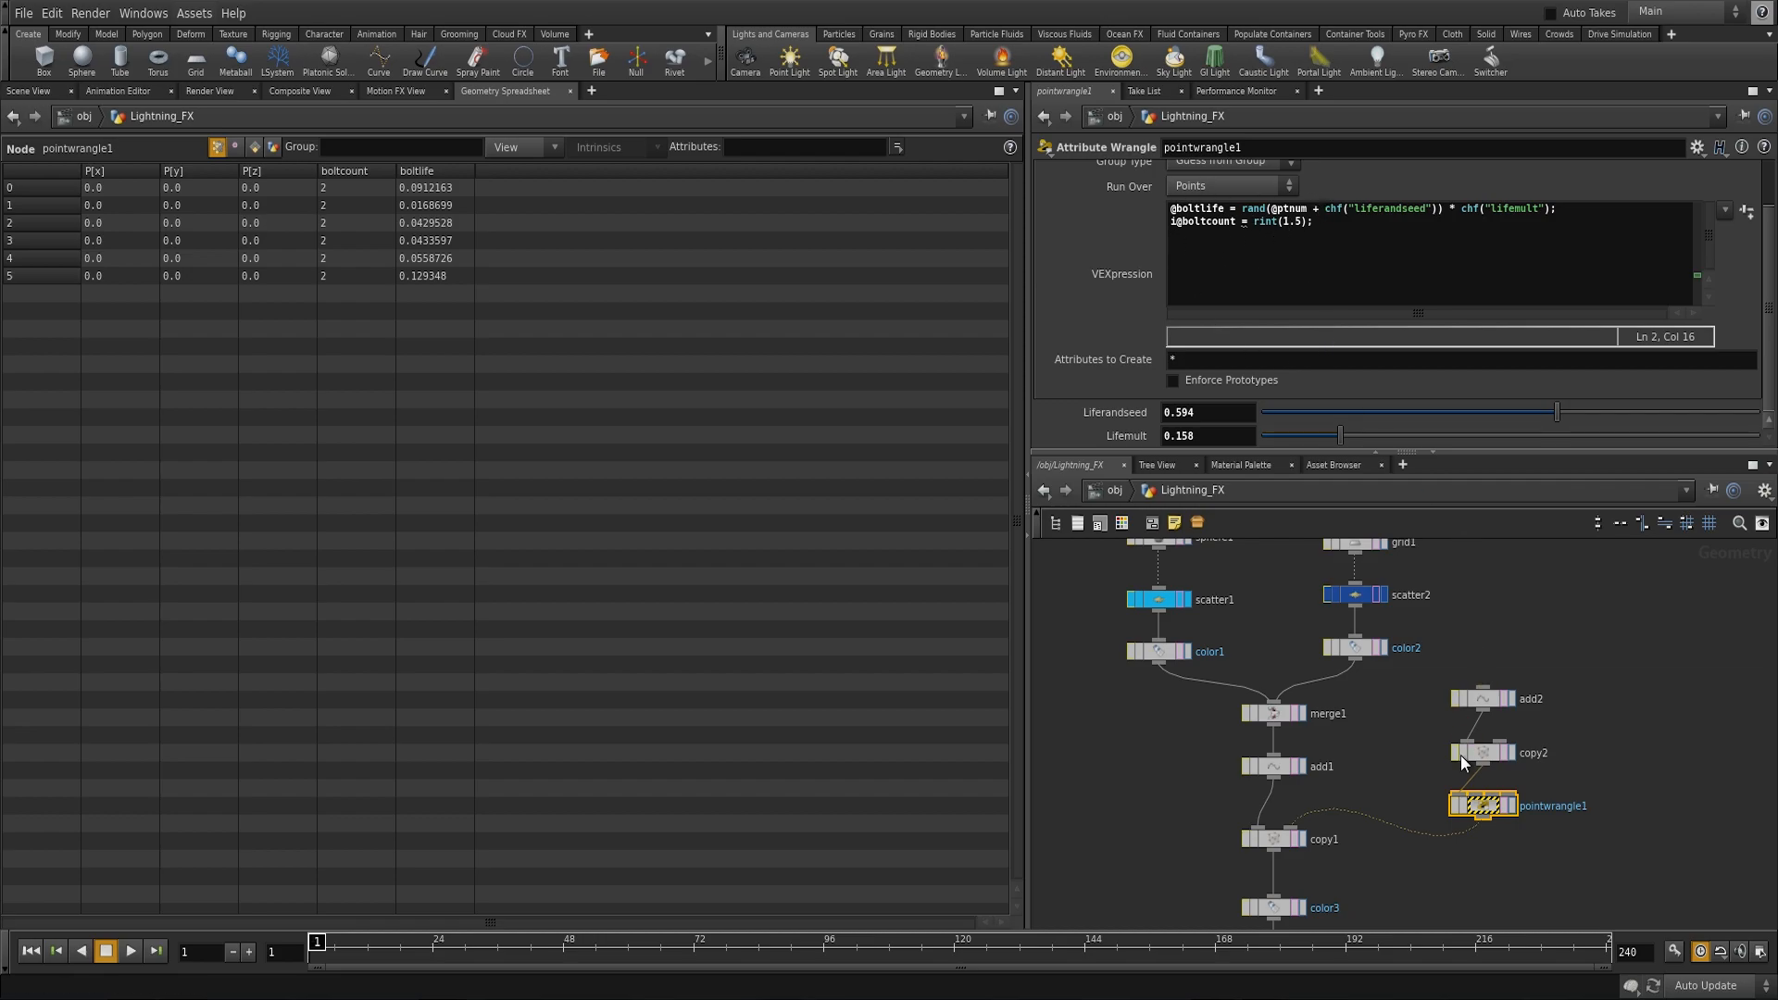
pyautogui.middleClick(1492, 806)
pyautogui.moveTo(345, 950)
pyautogui.mouseDown()
pyautogui.moveTo(375, 957)
pyautogui.moveTo(313, 957)
pyautogui.mouseUp()
pyautogui.press('BackSpace')
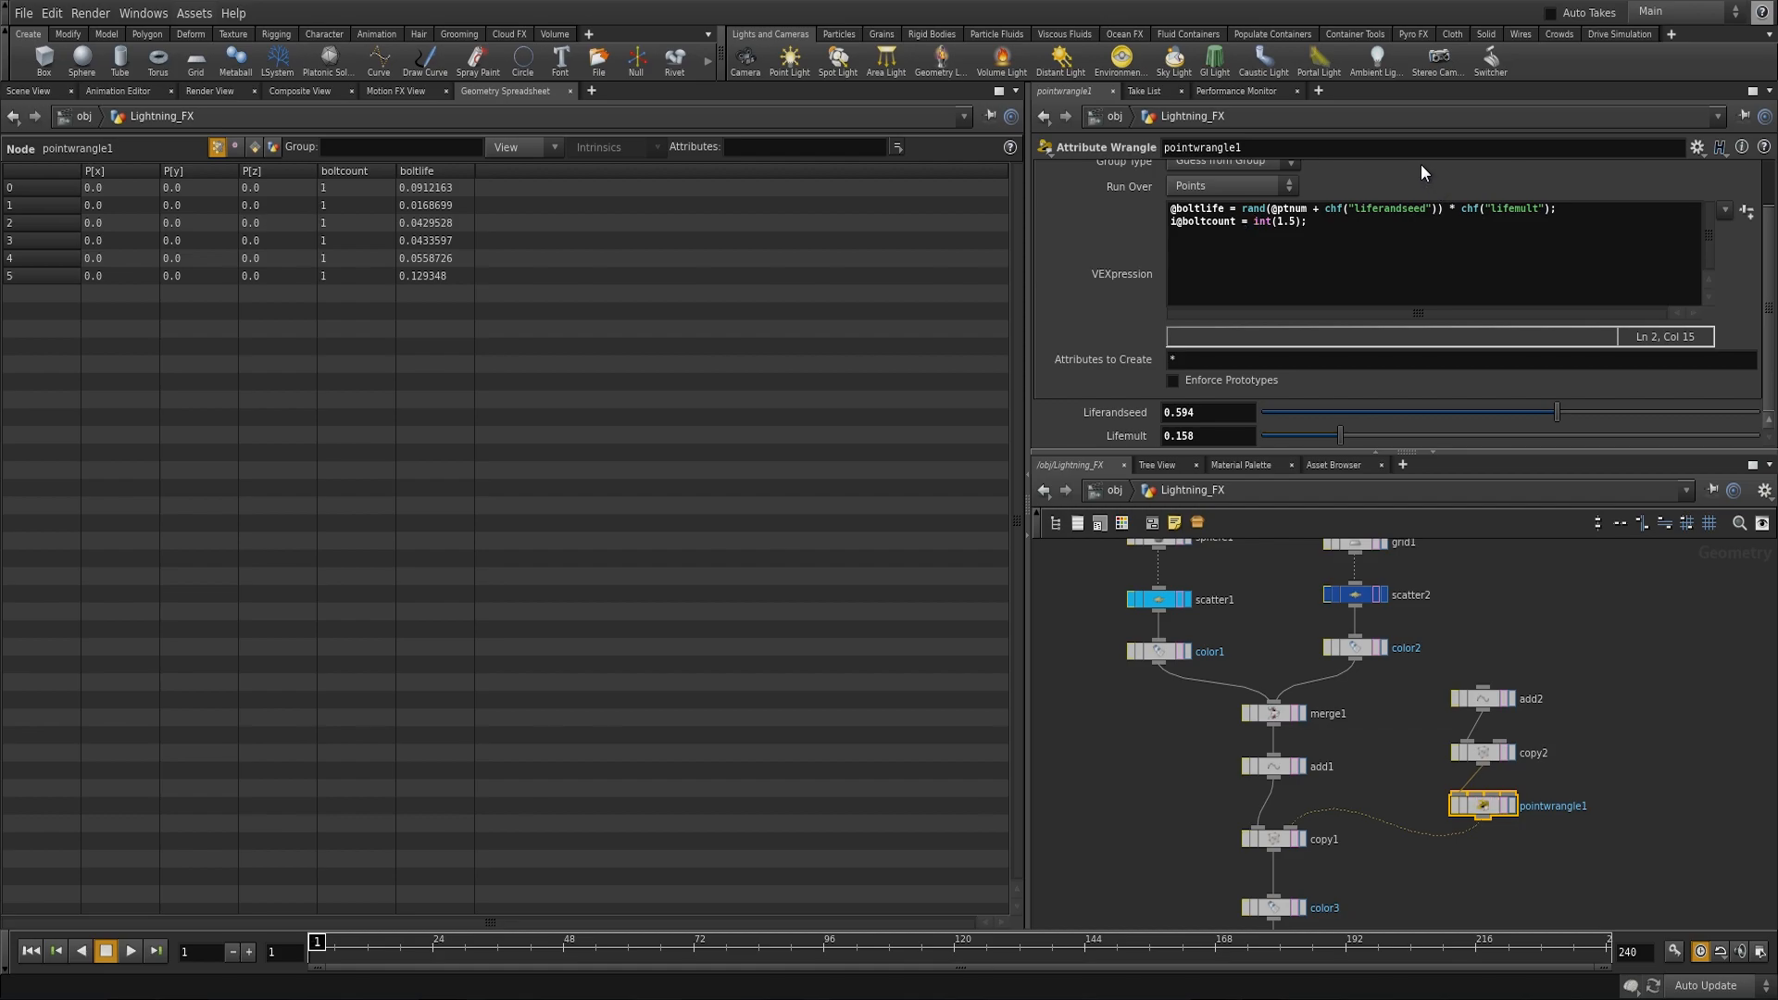
pyautogui.click(51, 90)
pyautogui.moveTo(517, 398); pyautogui.dragTo(468, 408, button='middle')
pyautogui.moveTo(468, 409); pyautogui.dragTo(648, 559)
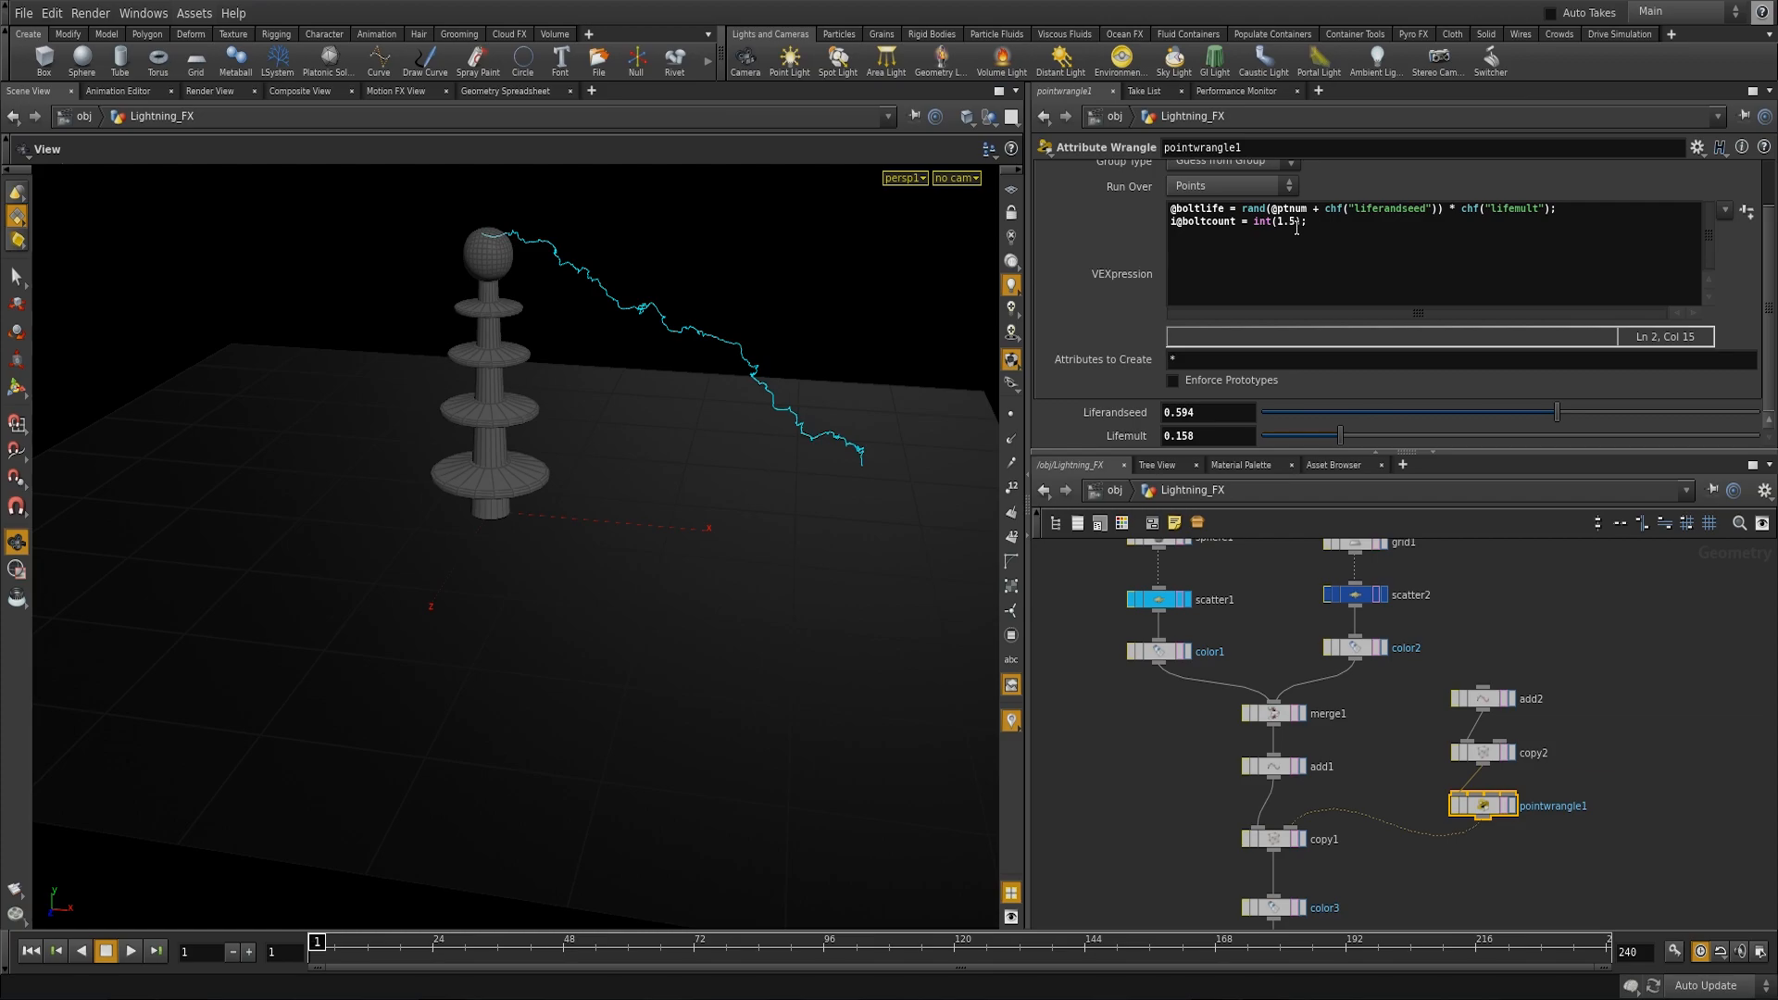
pyautogui.moveTo(1299, 222); pyautogui.dragTo(1279, 226)
pyautogui.press('BackSpace')
pyautogui.write('int(  rand  ')
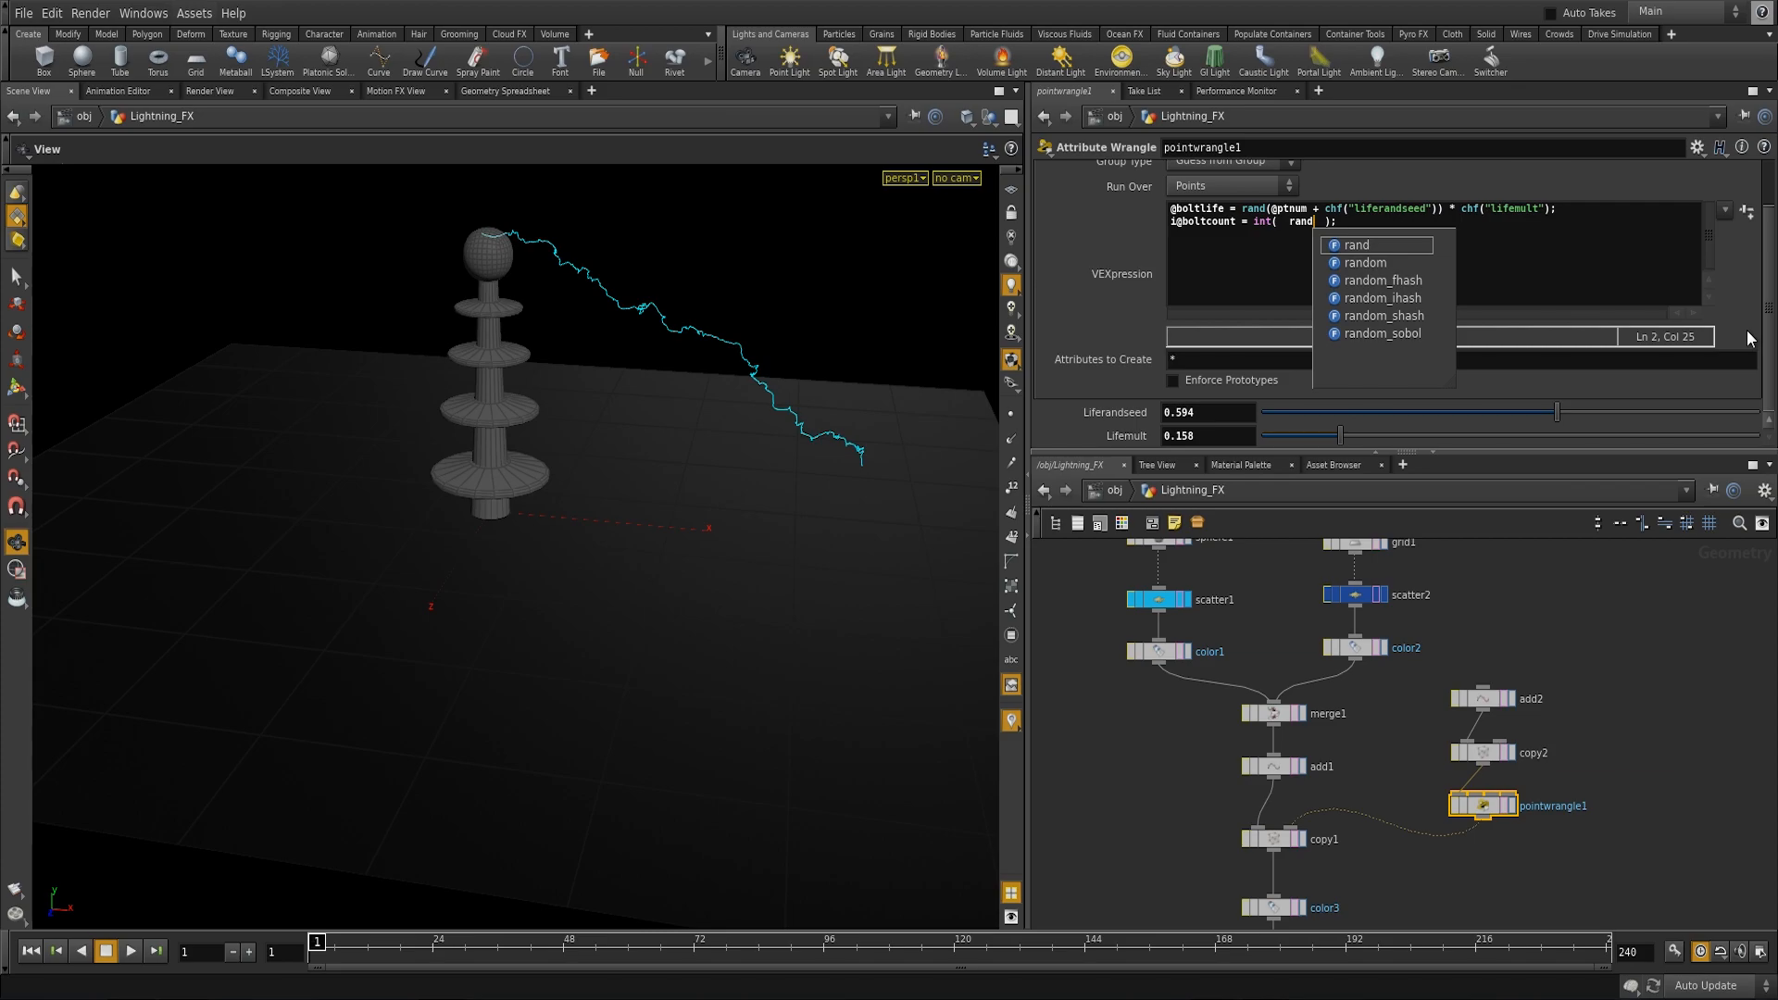
pyautogui.write('(@ptnum)')
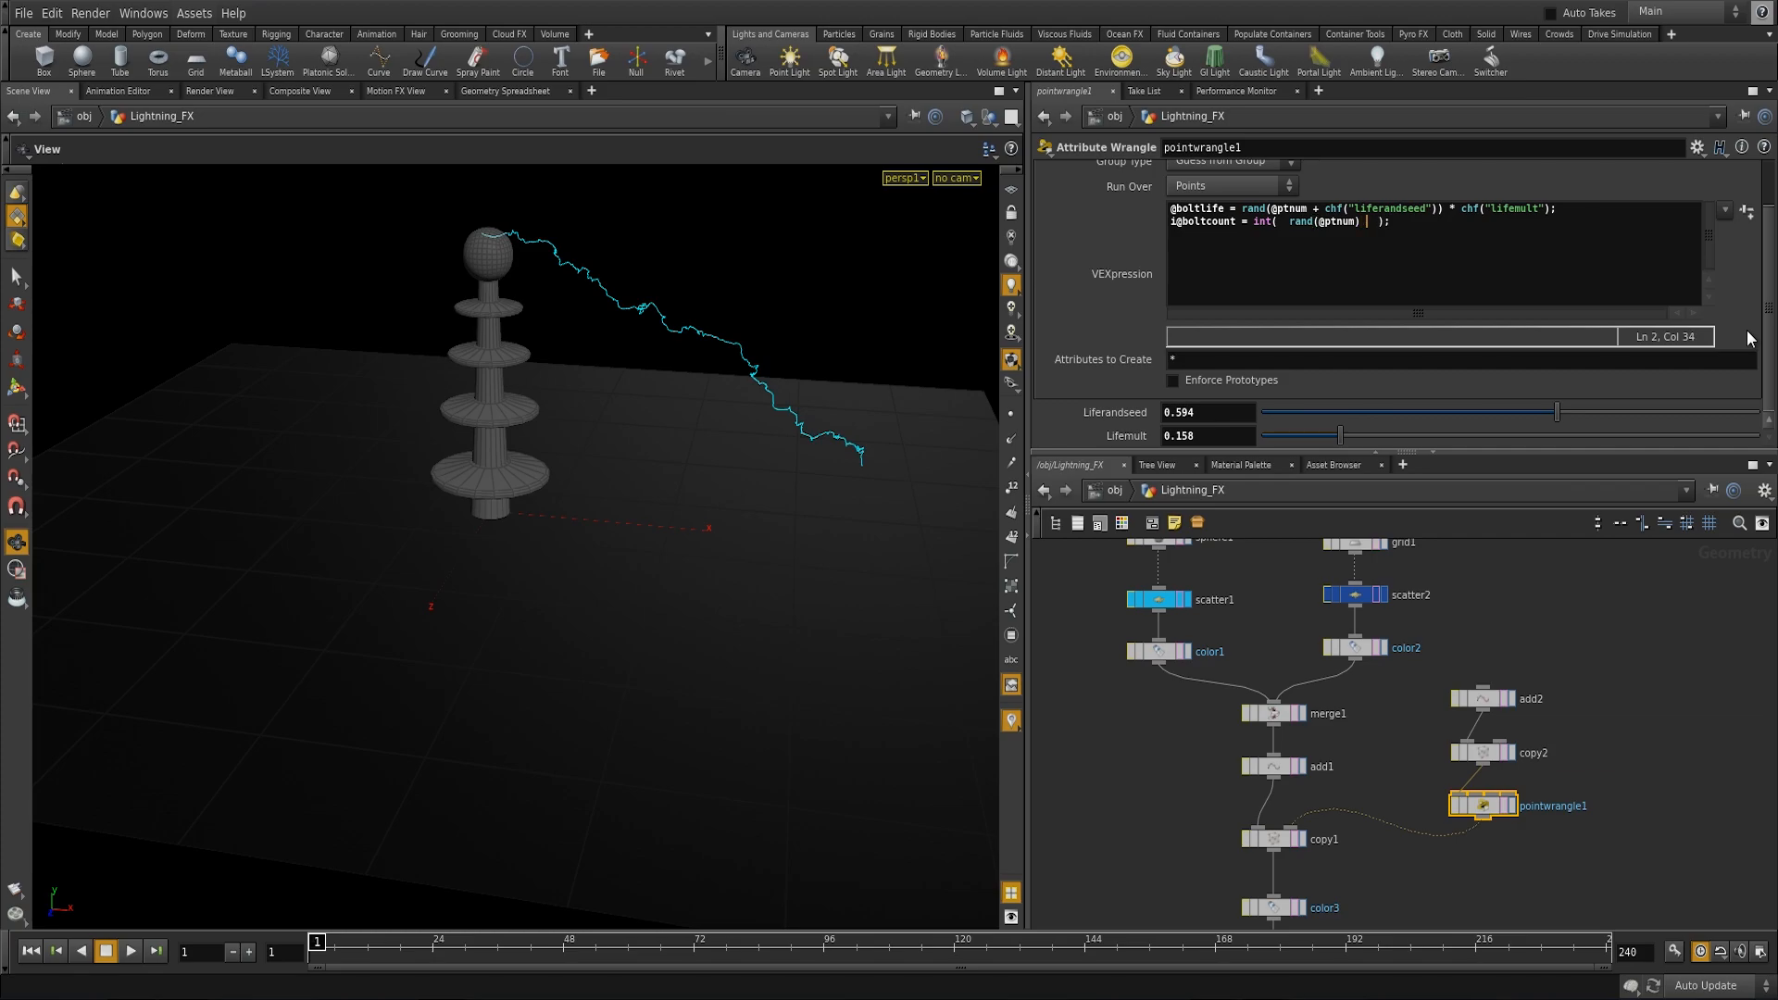
# Step: Add a copy of the liferandseed channel call to the i@boltcount expression and rename it to chf("countrandseed")
pyautogui.write(' +')
pyautogui.moveTo(1326, 210); pyautogui.dragTo(1436, 206)
pyautogui.hotkey('ctrl', 'c')
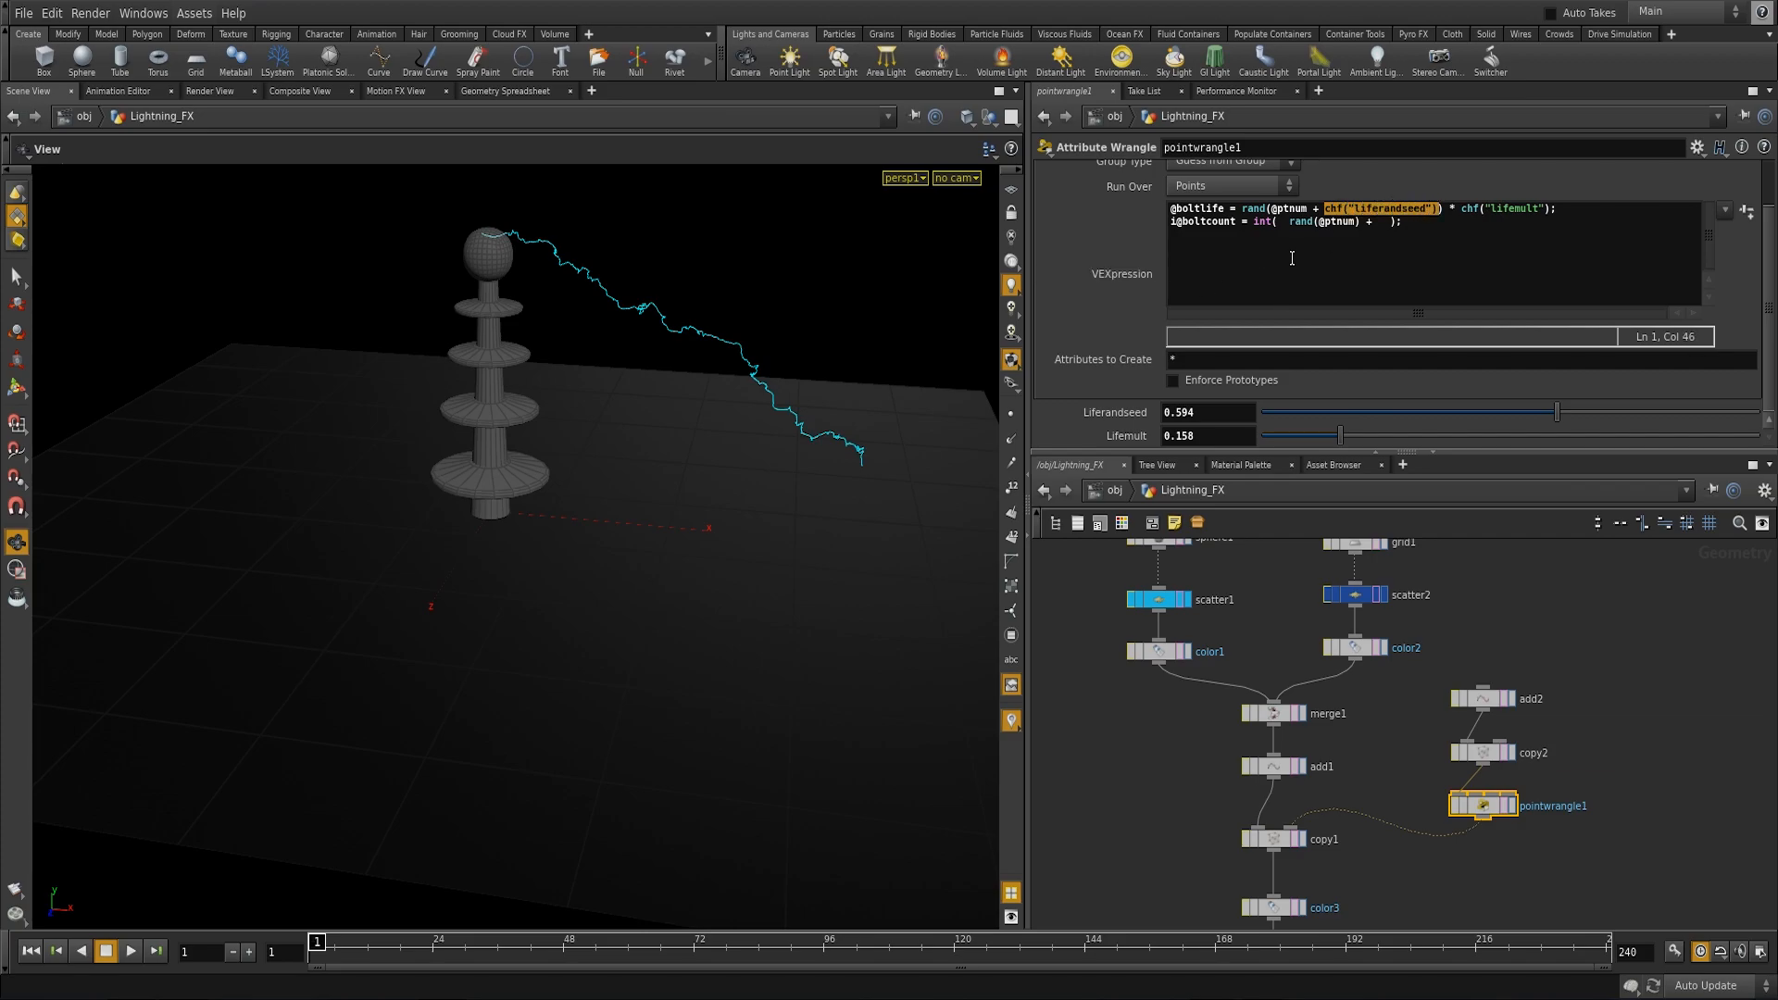
pyautogui.click(1378, 223)
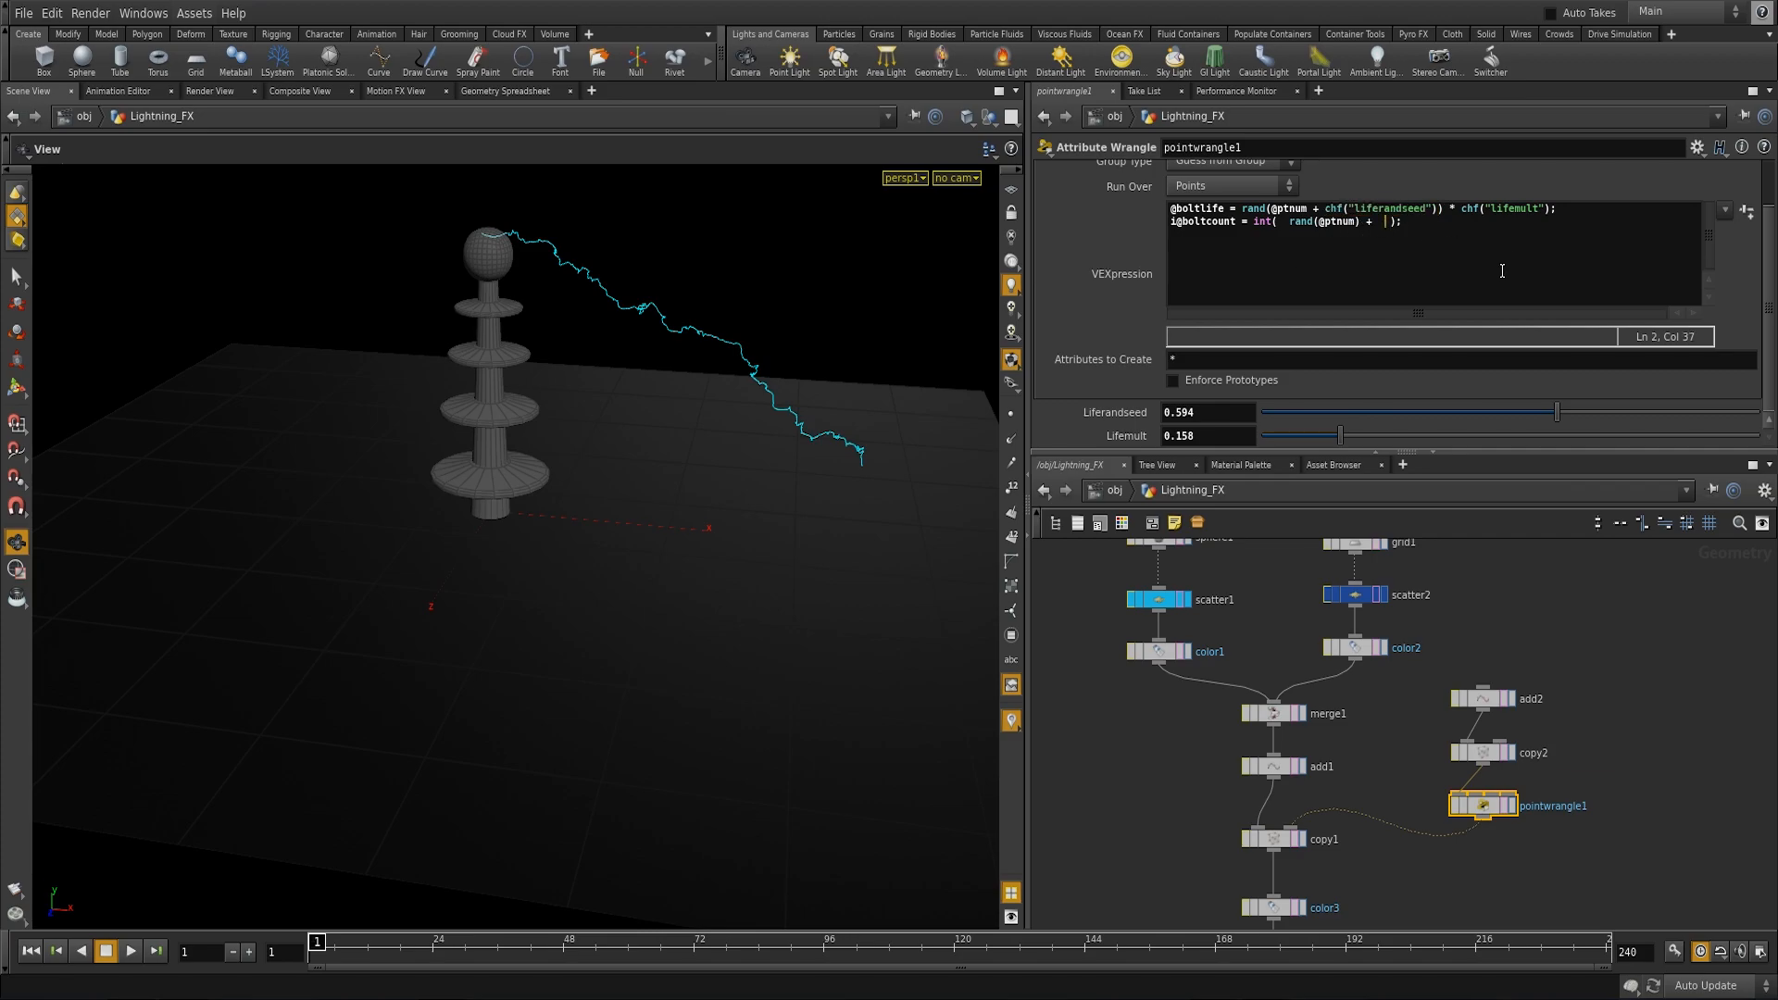
pyautogui.hotkey('ctrl', 'v')
pyautogui.press('Left')
pyautogui.press('Left')
pyautogui.press('Left')
pyautogui.press('Left')
pyautogui.hotkey('shift', 'Left')
pyautogui.hotkey('shift', 'Left')
pyautogui.hotkey('shift', 'Left')
pyautogui.hotkey('shift', 'Left')
pyautogui.write('count')
# Step: Remove the extra spaces in the i@boltcount line and multiply the random value by 5
pyautogui.click(1503, 222)
pyautogui.press('BackSpace')
pyautogui.press('BackSpace')
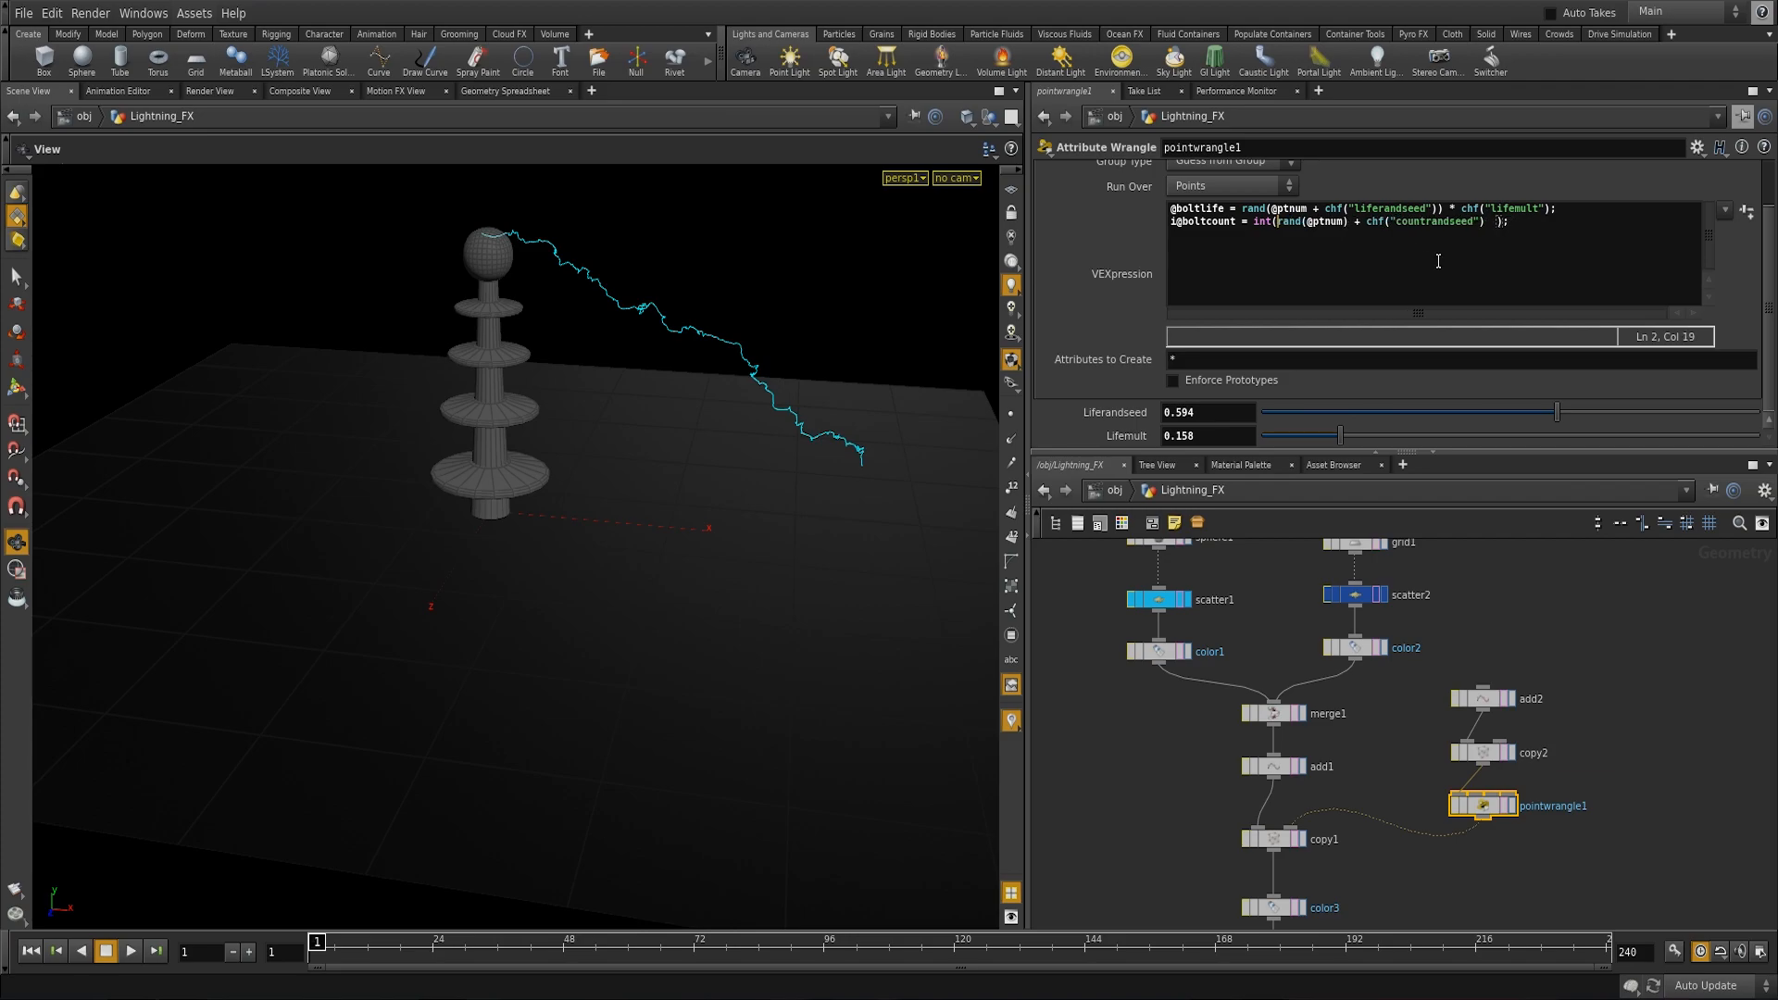
pyautogui.click(1485, 221)
pyautogui.press('Right')
pyautogui.write('* 5')
pyautogui.moveTo(1277, 227); pyautogui.dragTo(1346, 240)
pyautogui.click(1351, 225)
pyautogui.press('Left')
pyautogui.press('Delete')
pyautogui.press('Right')
pyautogui.press('Right')
pyautogui.write(')')
# Step: Move the * 5 multiplier inside int() in the i@boltcount expression
pyautogui.click(1276, 223)
pyautogui.moveTo(1275, 223); pyautogui.dragTo(1482, 239)
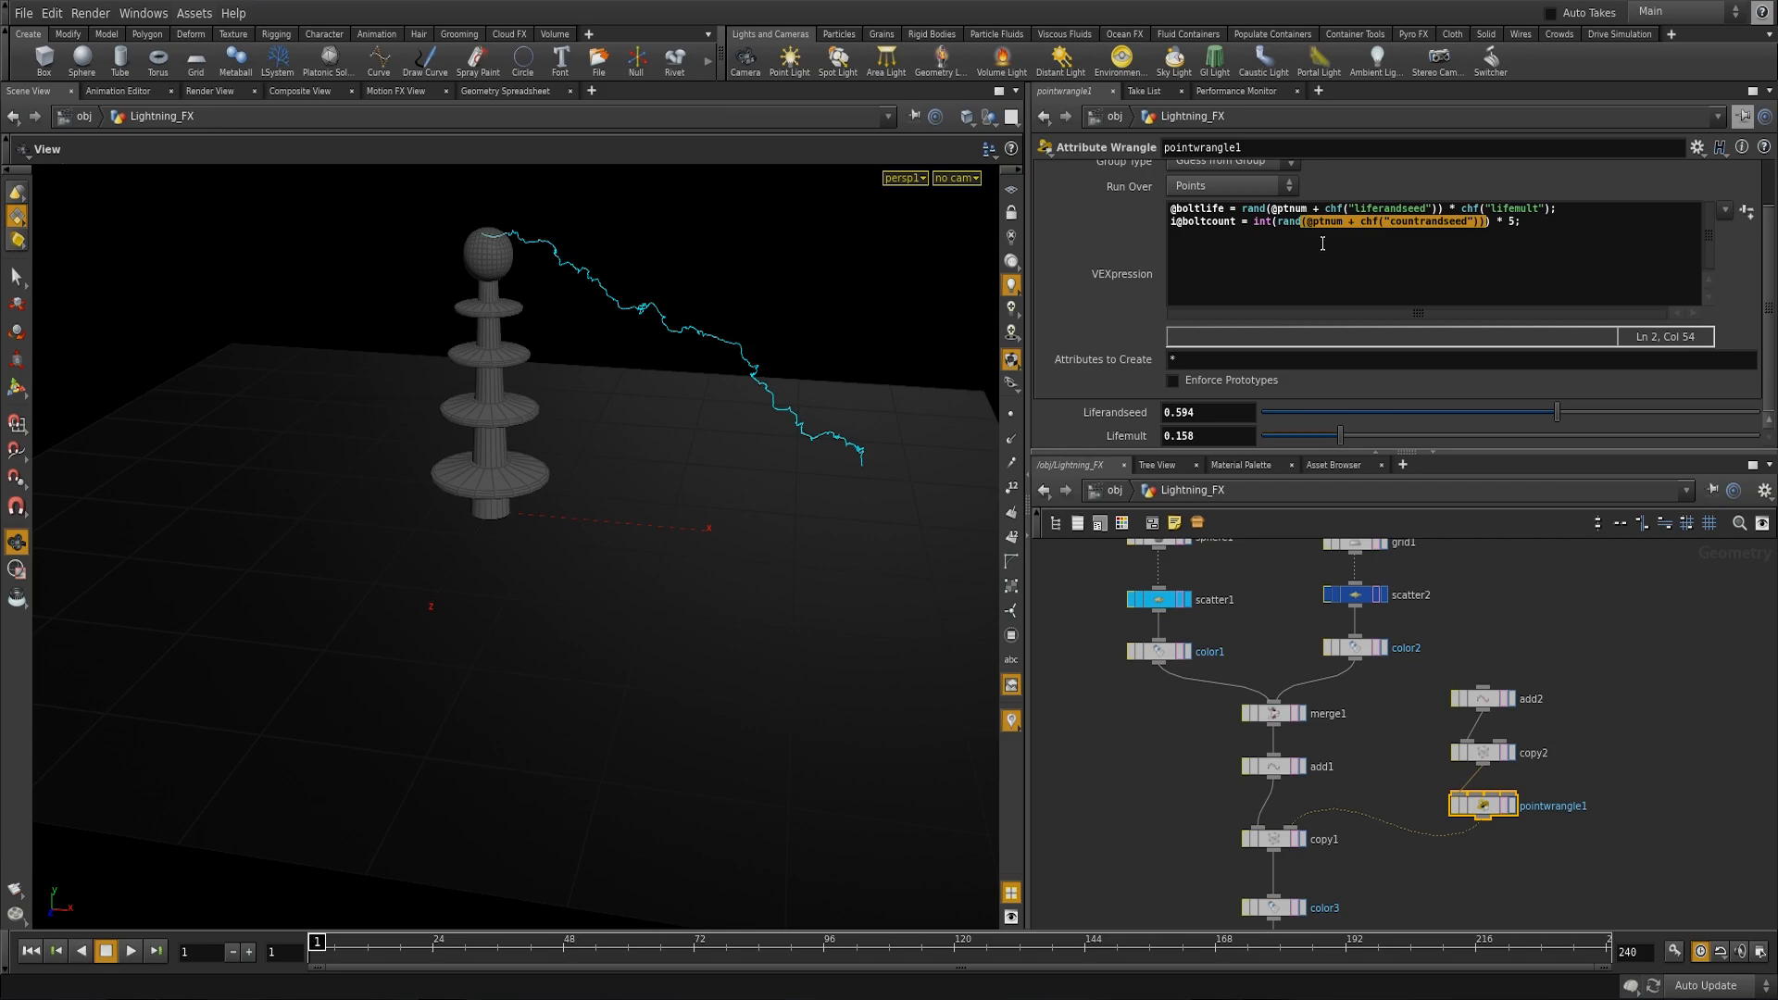
pyautogui.moveTo(1255, 222); pyautogui.dragTo(1488, 233)
pyautogui.moveTo(1497, 222); pyautogui.dragTo(1514, 225)
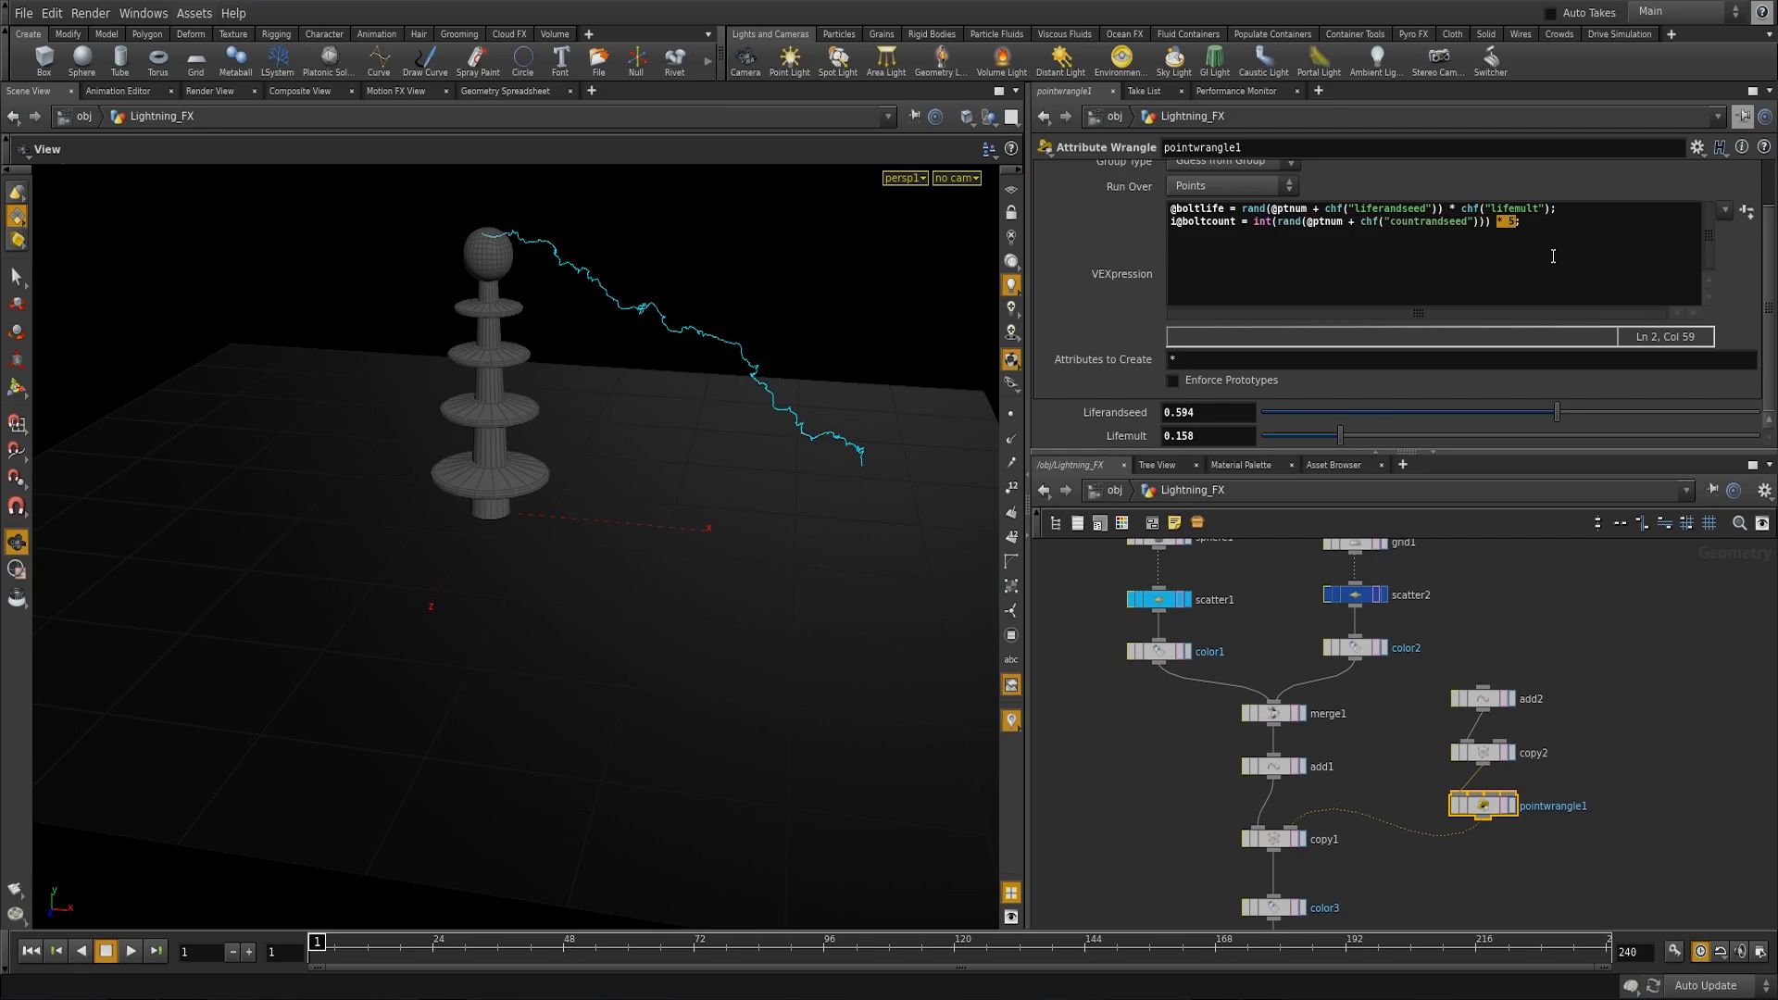
pyautogui.press('BackSpace')
pyautogui.press('Left')
pyautogui.write('* 5')
pyautogui.moveTo(1360, 224); pyautogui.dragTo(1476, 238)
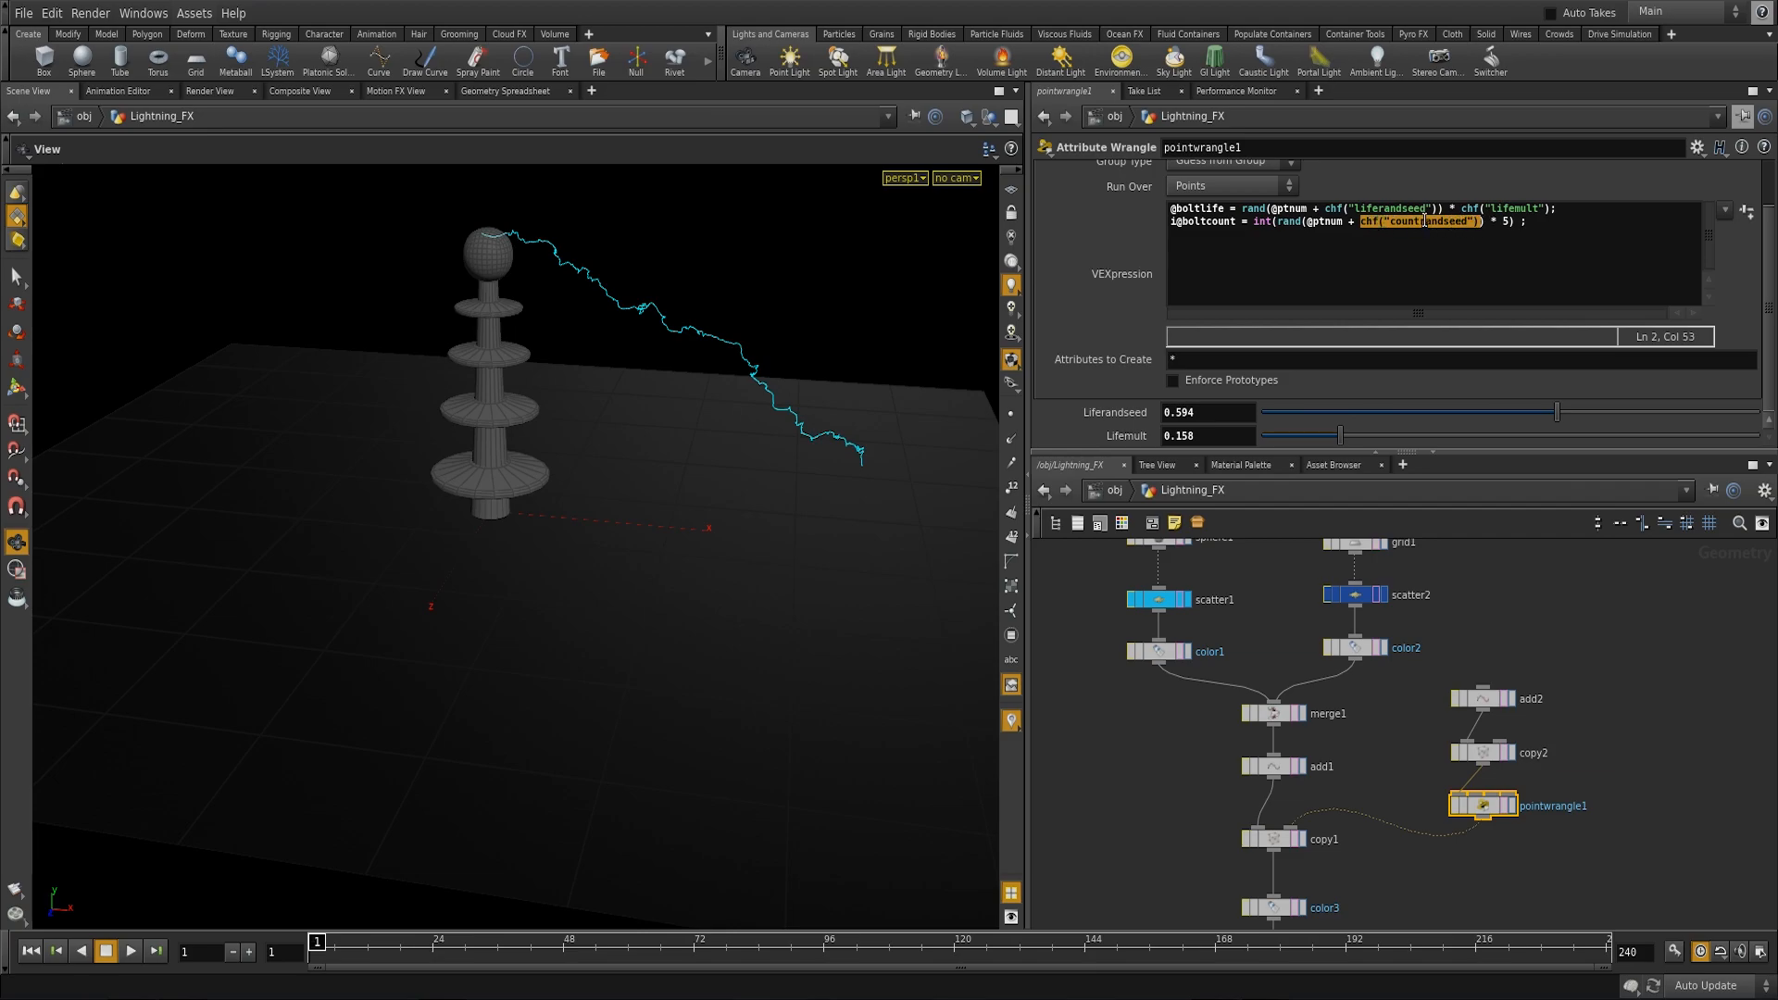
pyautogui.moveTo(1301, 226); pyautogui.dragTo(1482, 228)
pyautogui.moveTo(1277, 224); pyautogui.dragTo(1508, 230)
pyautogui.click(1519, 222)
pyautogui.write(')')
pyautogui.click(1746, 211)
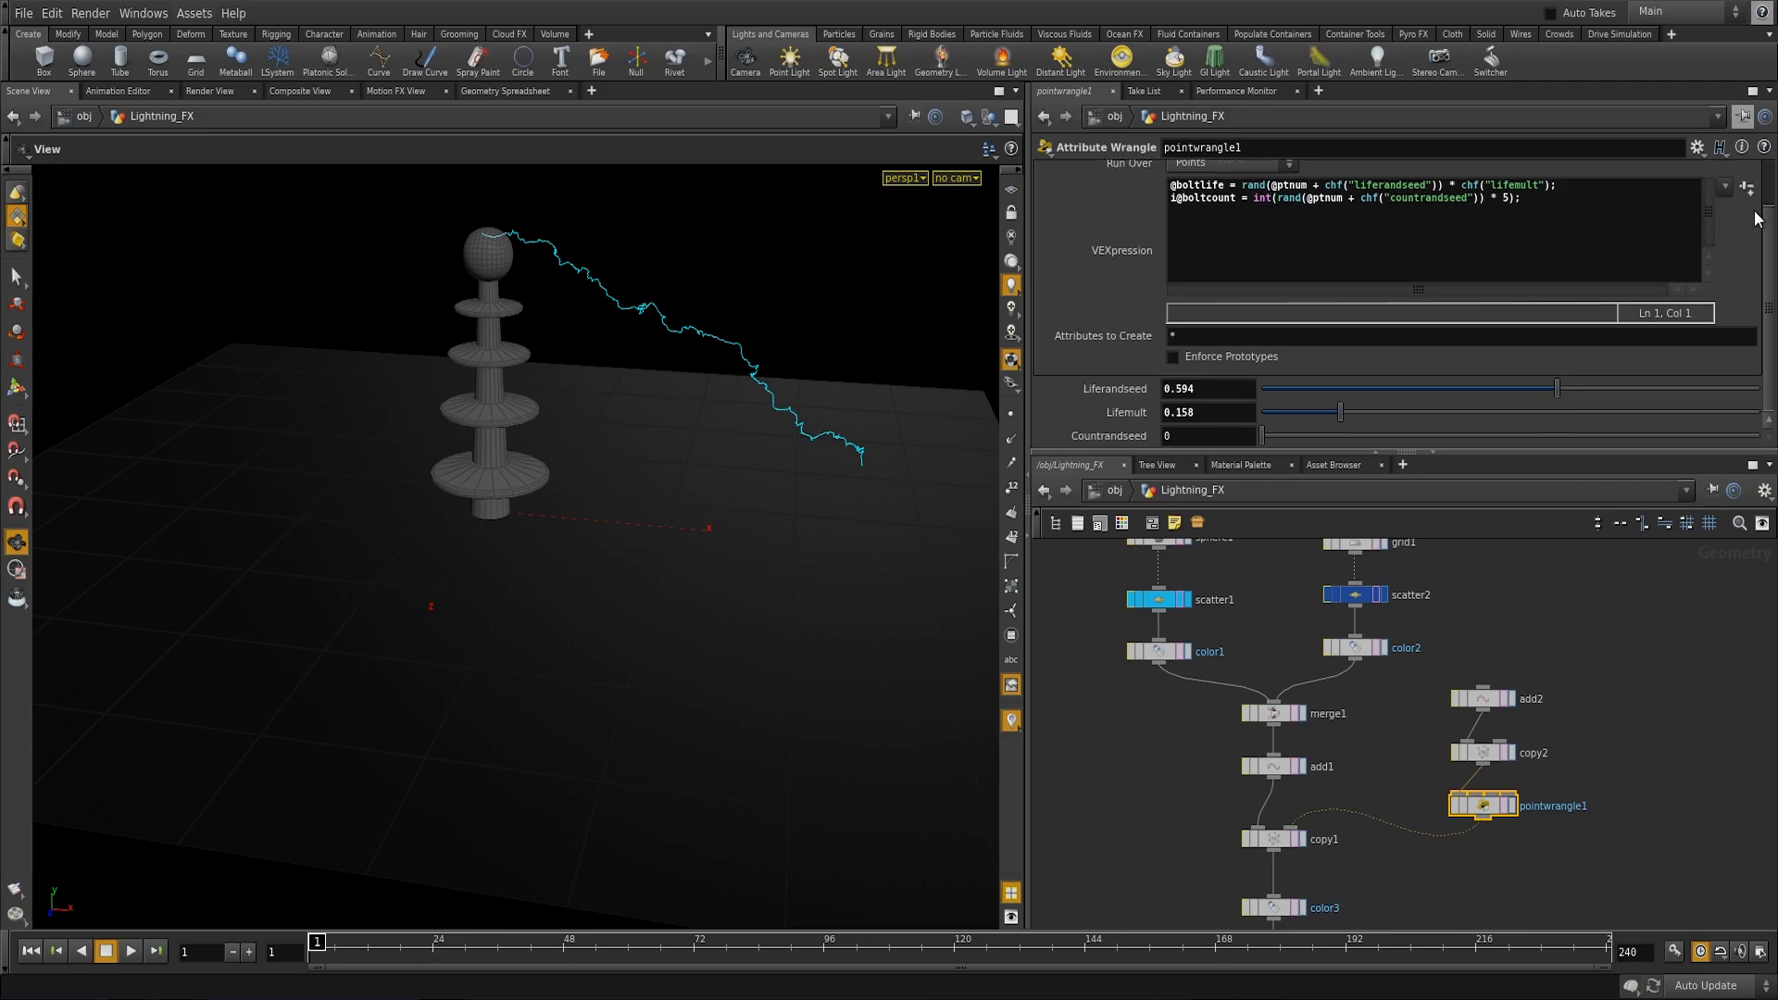
# Step: Set pointwrangle1's Countrandseed to 0.415 while checking the boltcount values in the Geometry Spreadsheet
pyautogui.moveTo(1291, 437); pyautogui.dragTo(1411, 437)
pyautogui.click(519, 92)
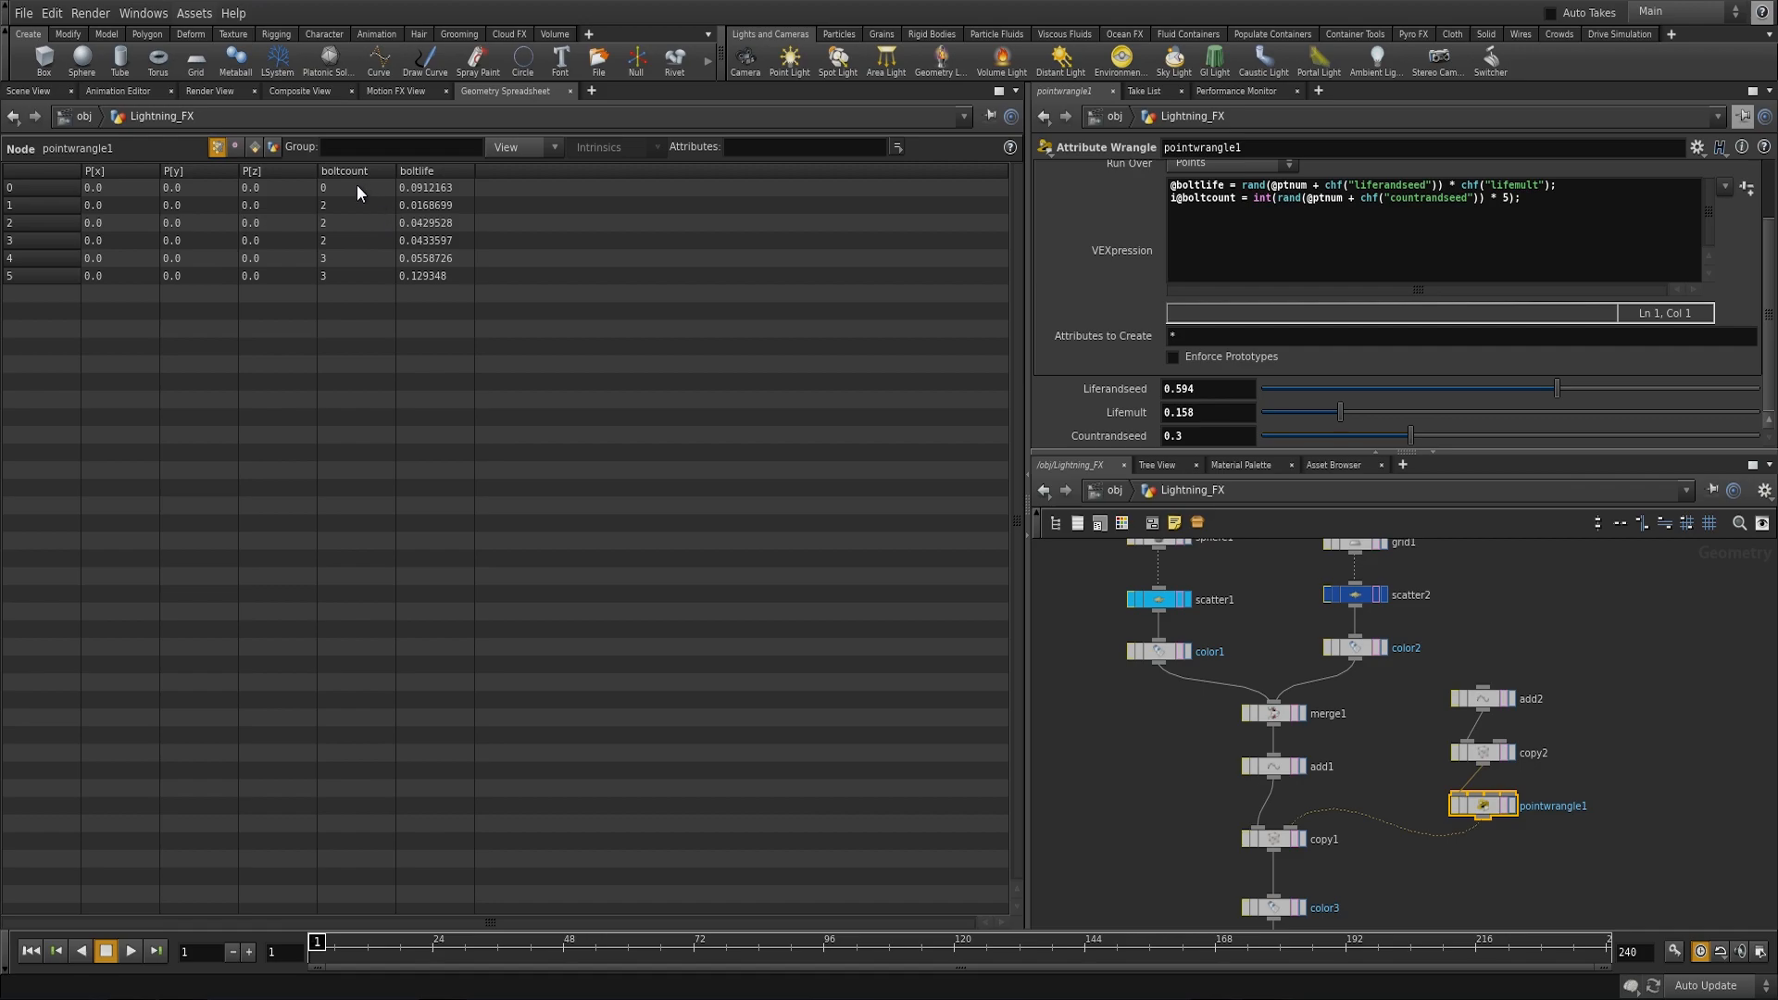
pyautogui.moveTo(1410, 436); pyautogui.dragTo(1475, 423)
# Step: Replace the fixed multiplier with chi("boltcount") in the i@boltcount line and create the Boltcount parameter
pyautogui.click(1505, 204)
pyautogui.moveTo(1509, 201); pyautogui.dragTo(1501, 201)
pyautogui.write('chf')
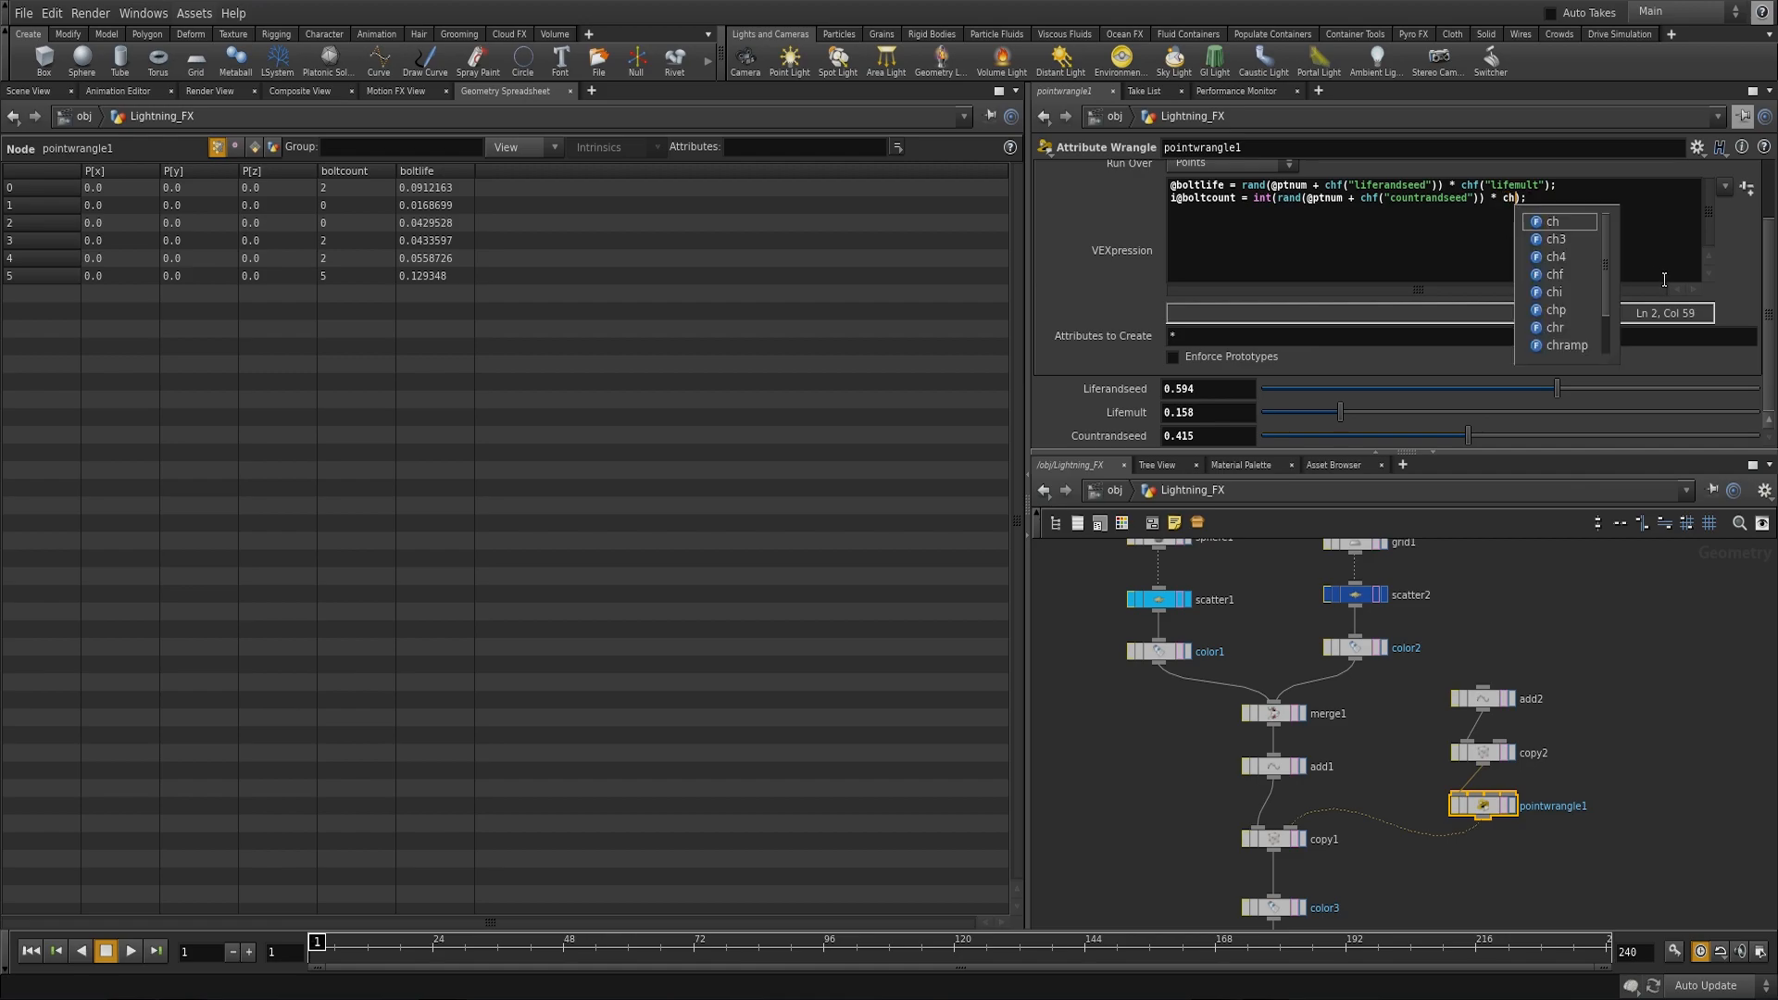
pyautogui.press('BackSpace')
pyautogui.press('Escape')
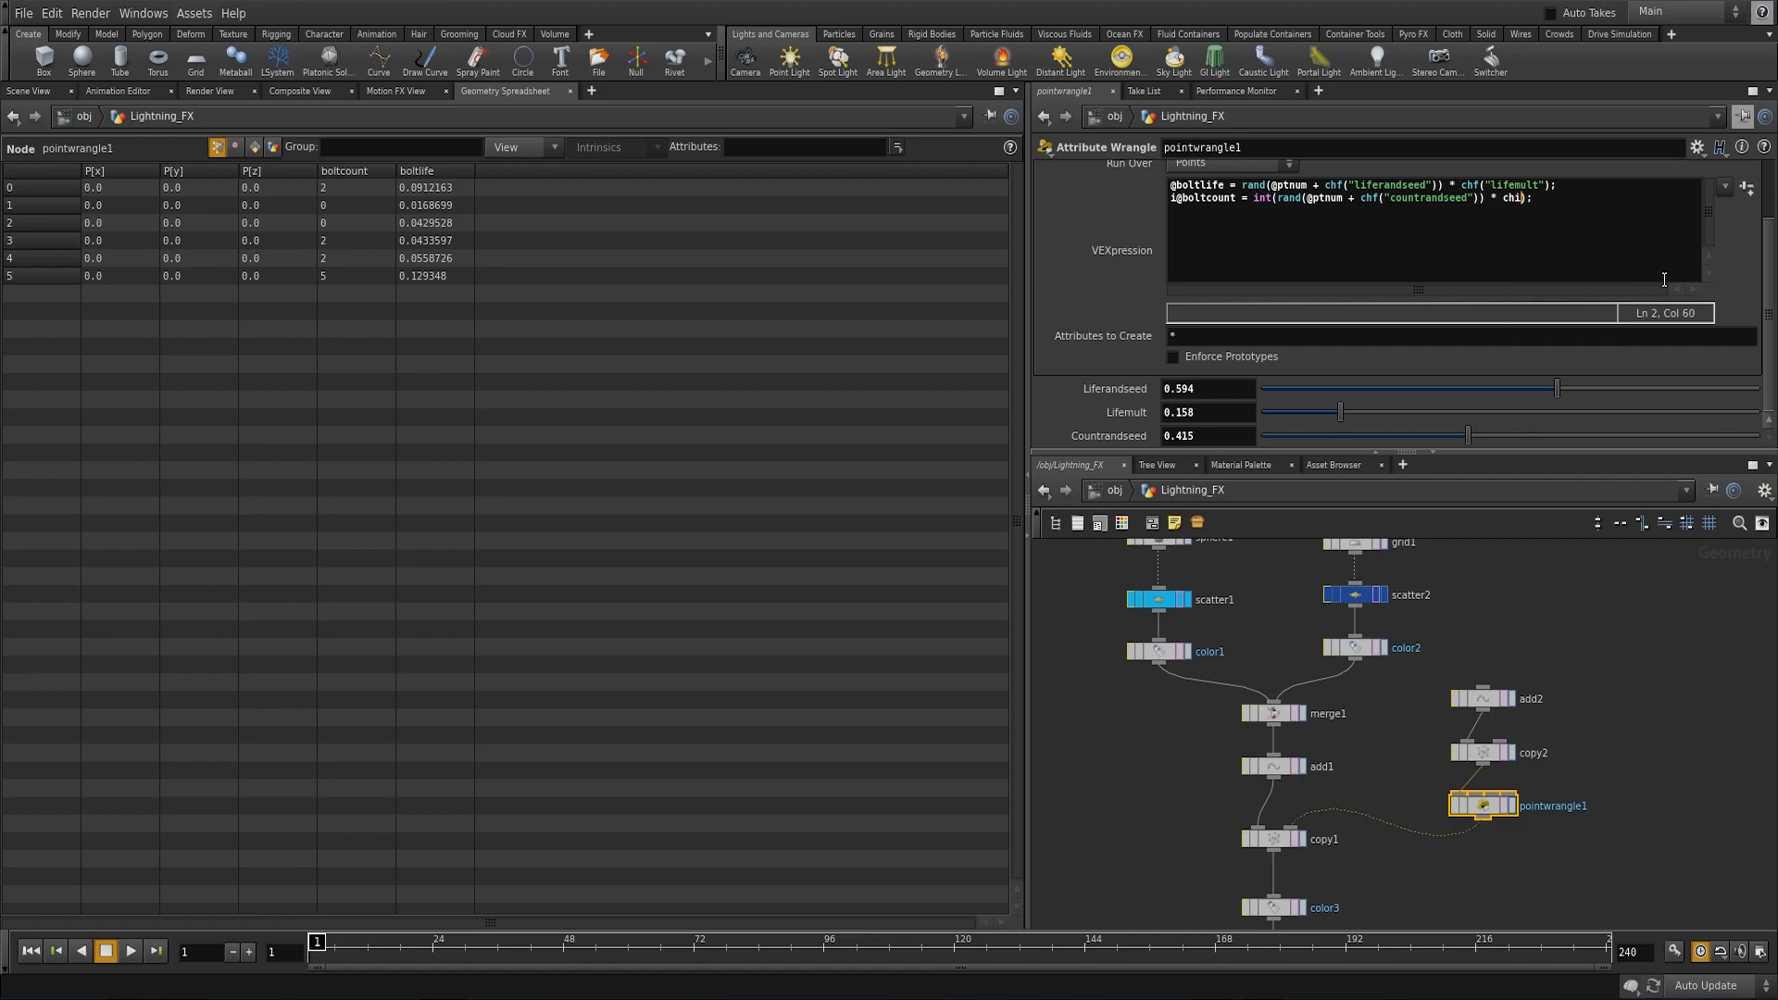
pyautogui.write('(@')
pyautogui.press('BackSpace')
pyautogui.write('"boltcount"')
pyautogui.click(1747, 187)
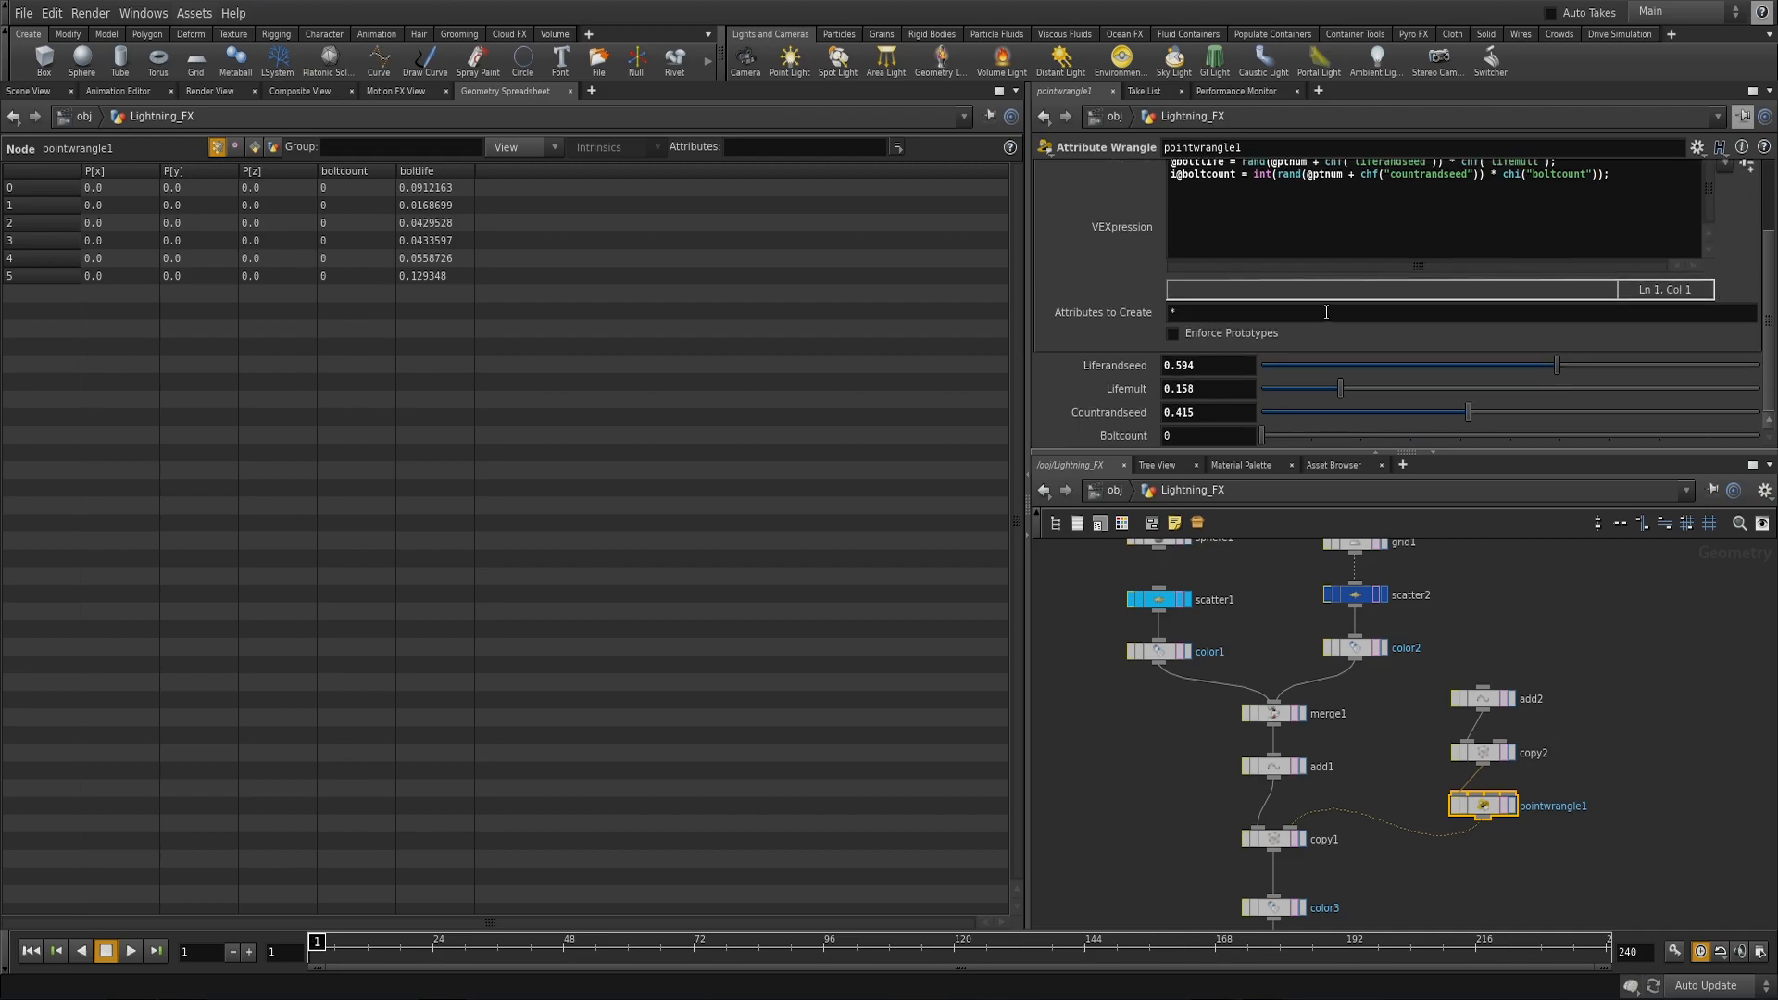
# Step: Raise pointwrangle1's Boltcount from zero through several values while checking the boltcount column
pyautogui.moveTo(1264, 439); pyautogui.dragTo(1499, 453)
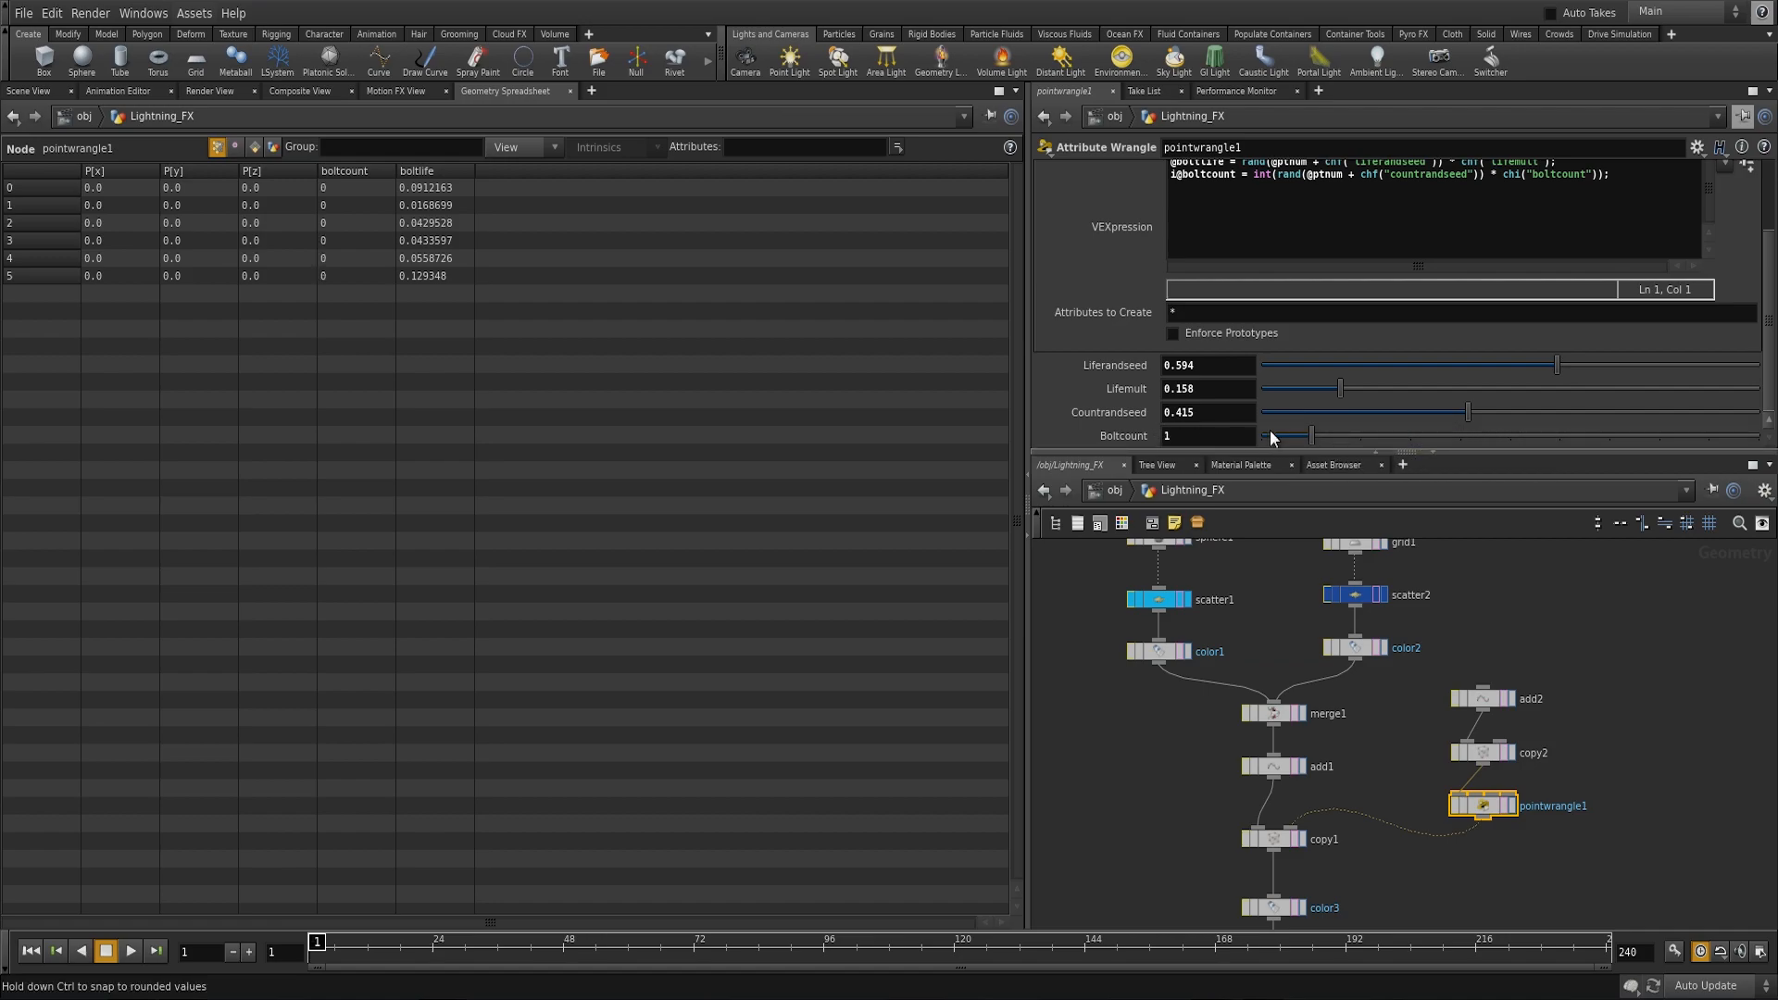
pyautogui.moveTo(1309, 439); pyautogui.dragTo(1457, 446)
pyautogui.moveTo(1672, 454); pyautogui.dragTo(1569, 466)
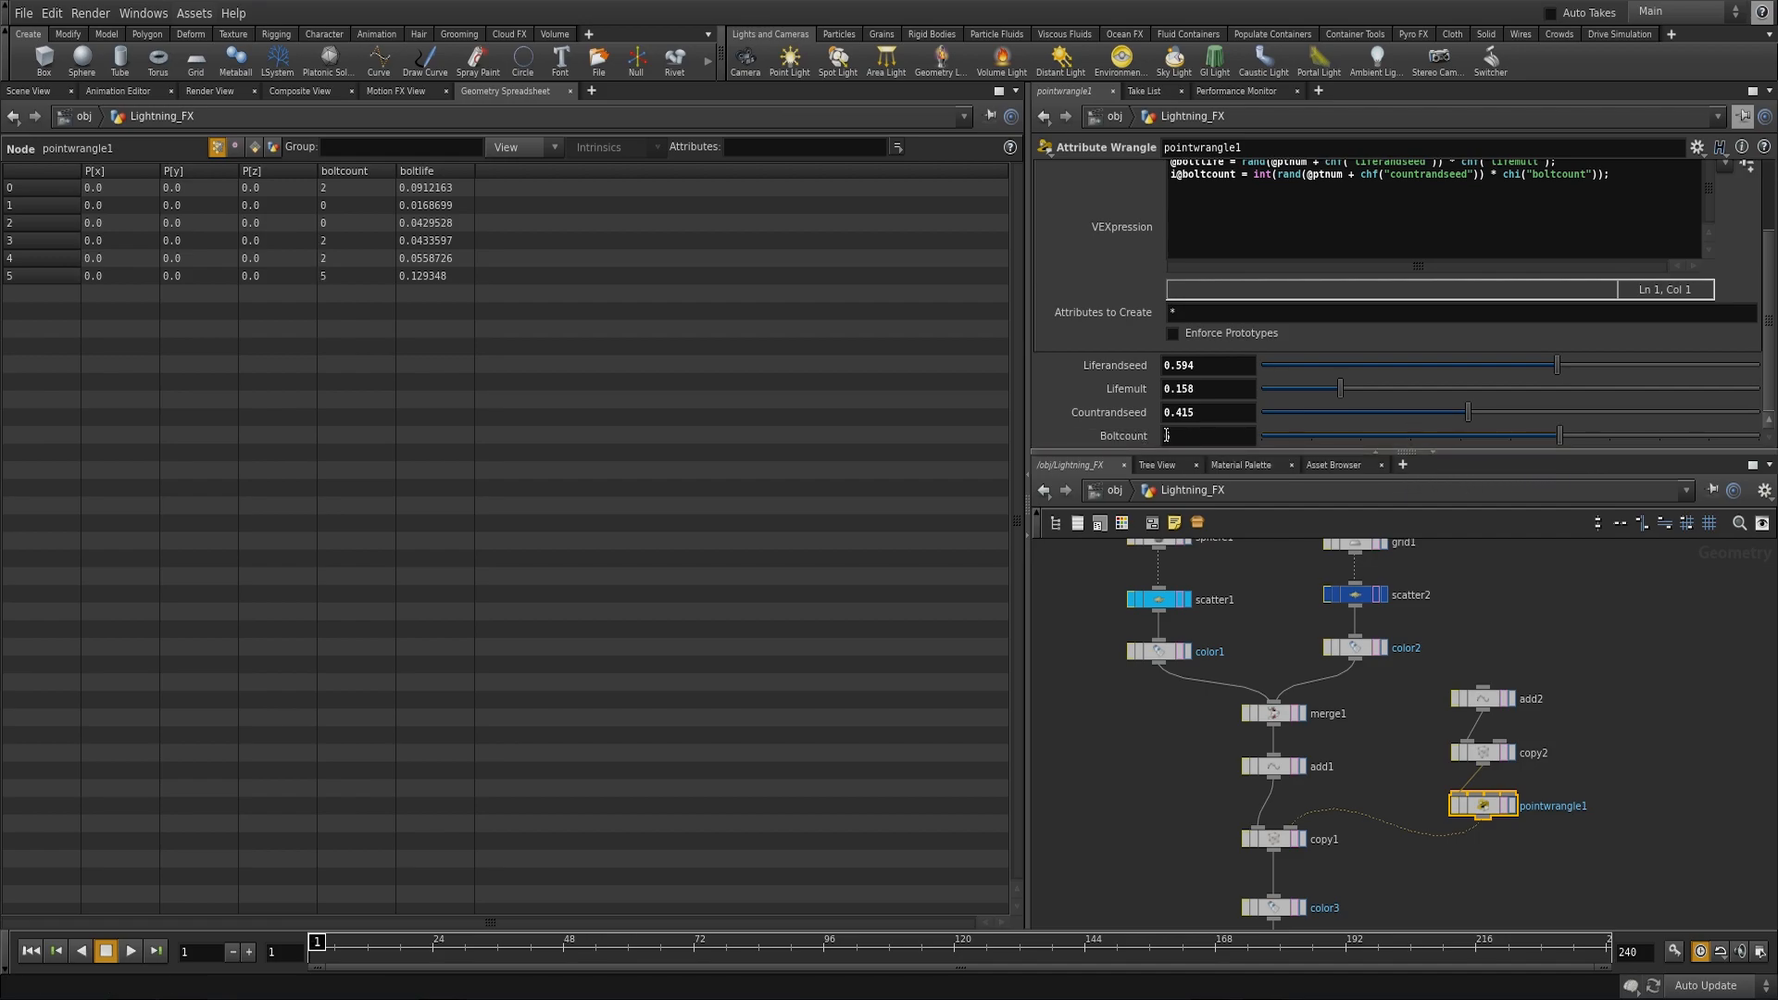
pyautogui.scroll(3, 1086, 302)
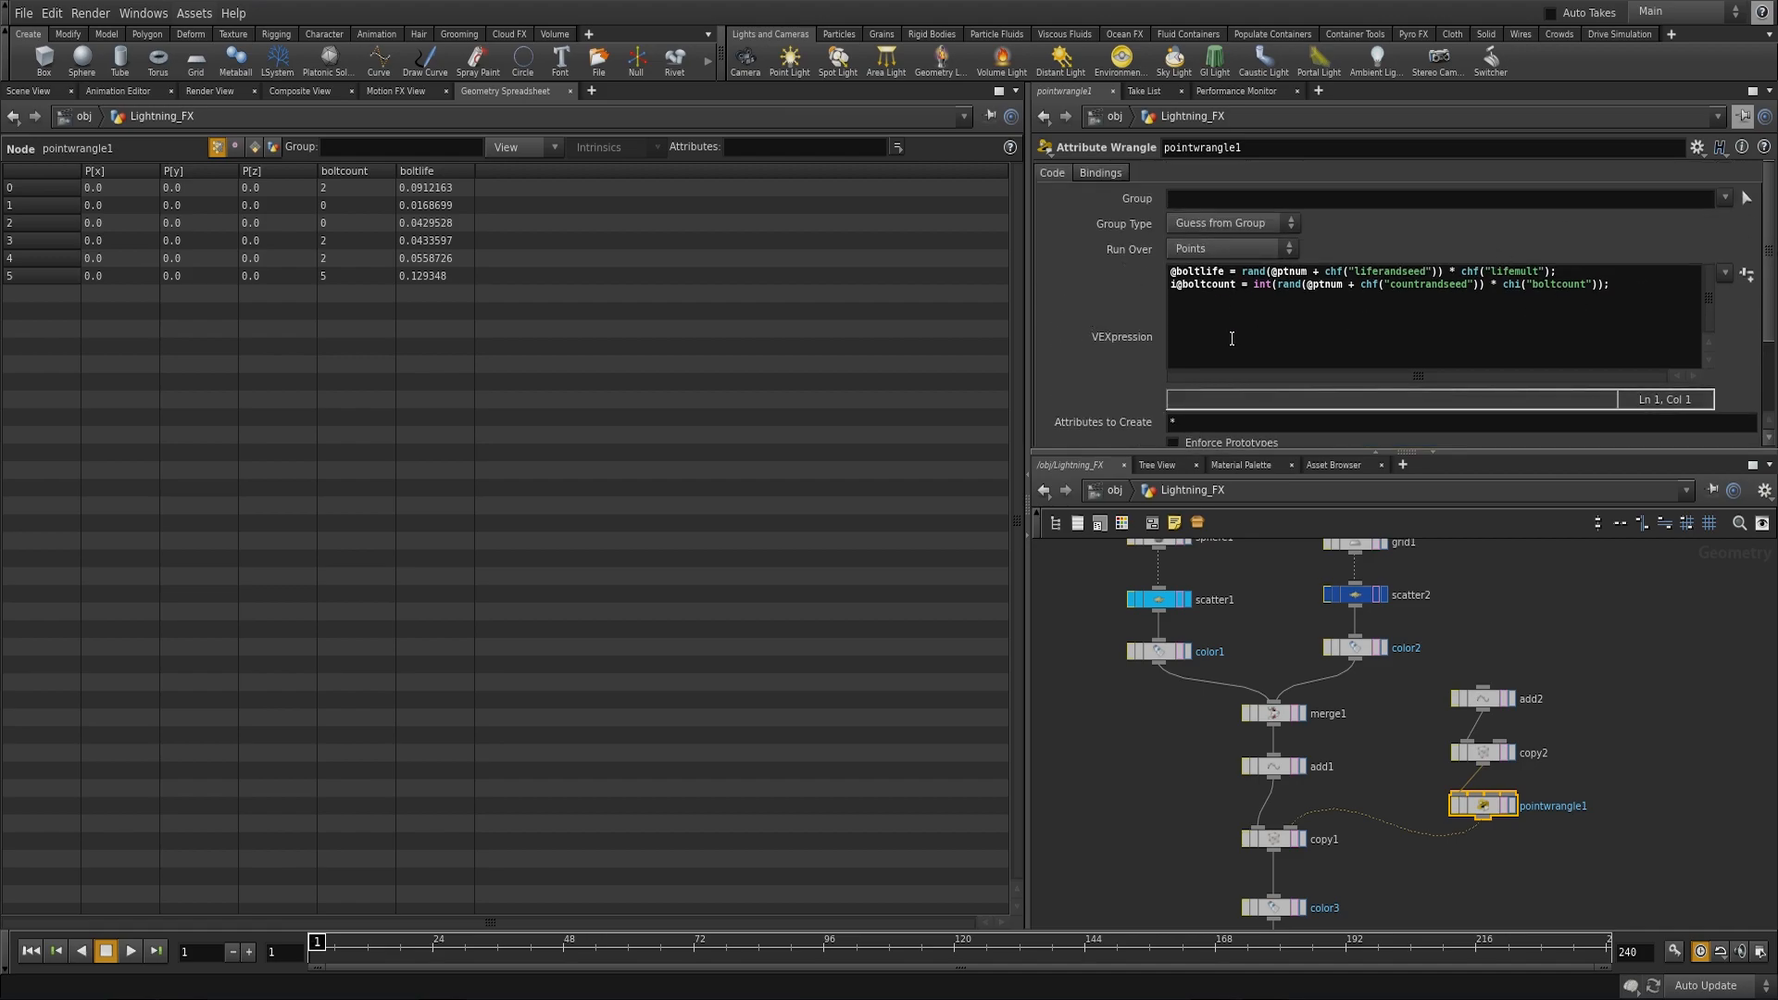
pyautogui.moveTo(1176, 288); pyautogui.dragTo(1235, 298)
pyautogui.click(1274, 841)
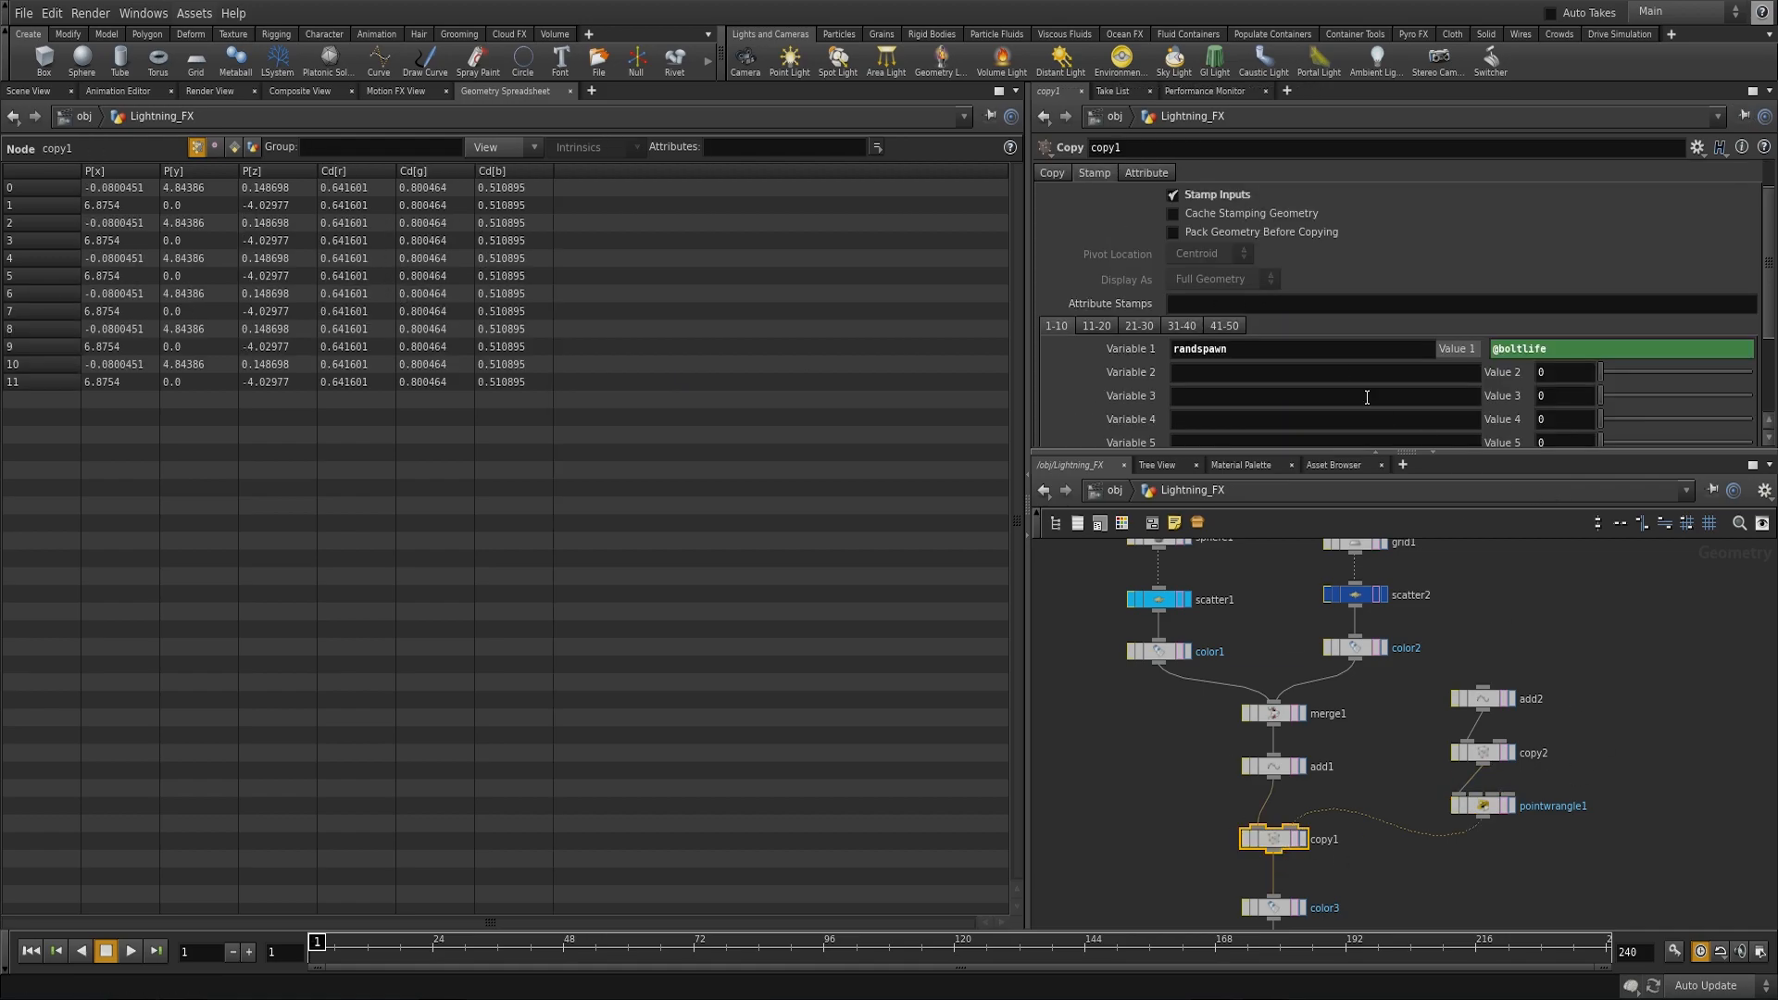
pyautogui.click(1537, 372)
pyautogui.write('@boltcount')
pyautogui.press('Return')
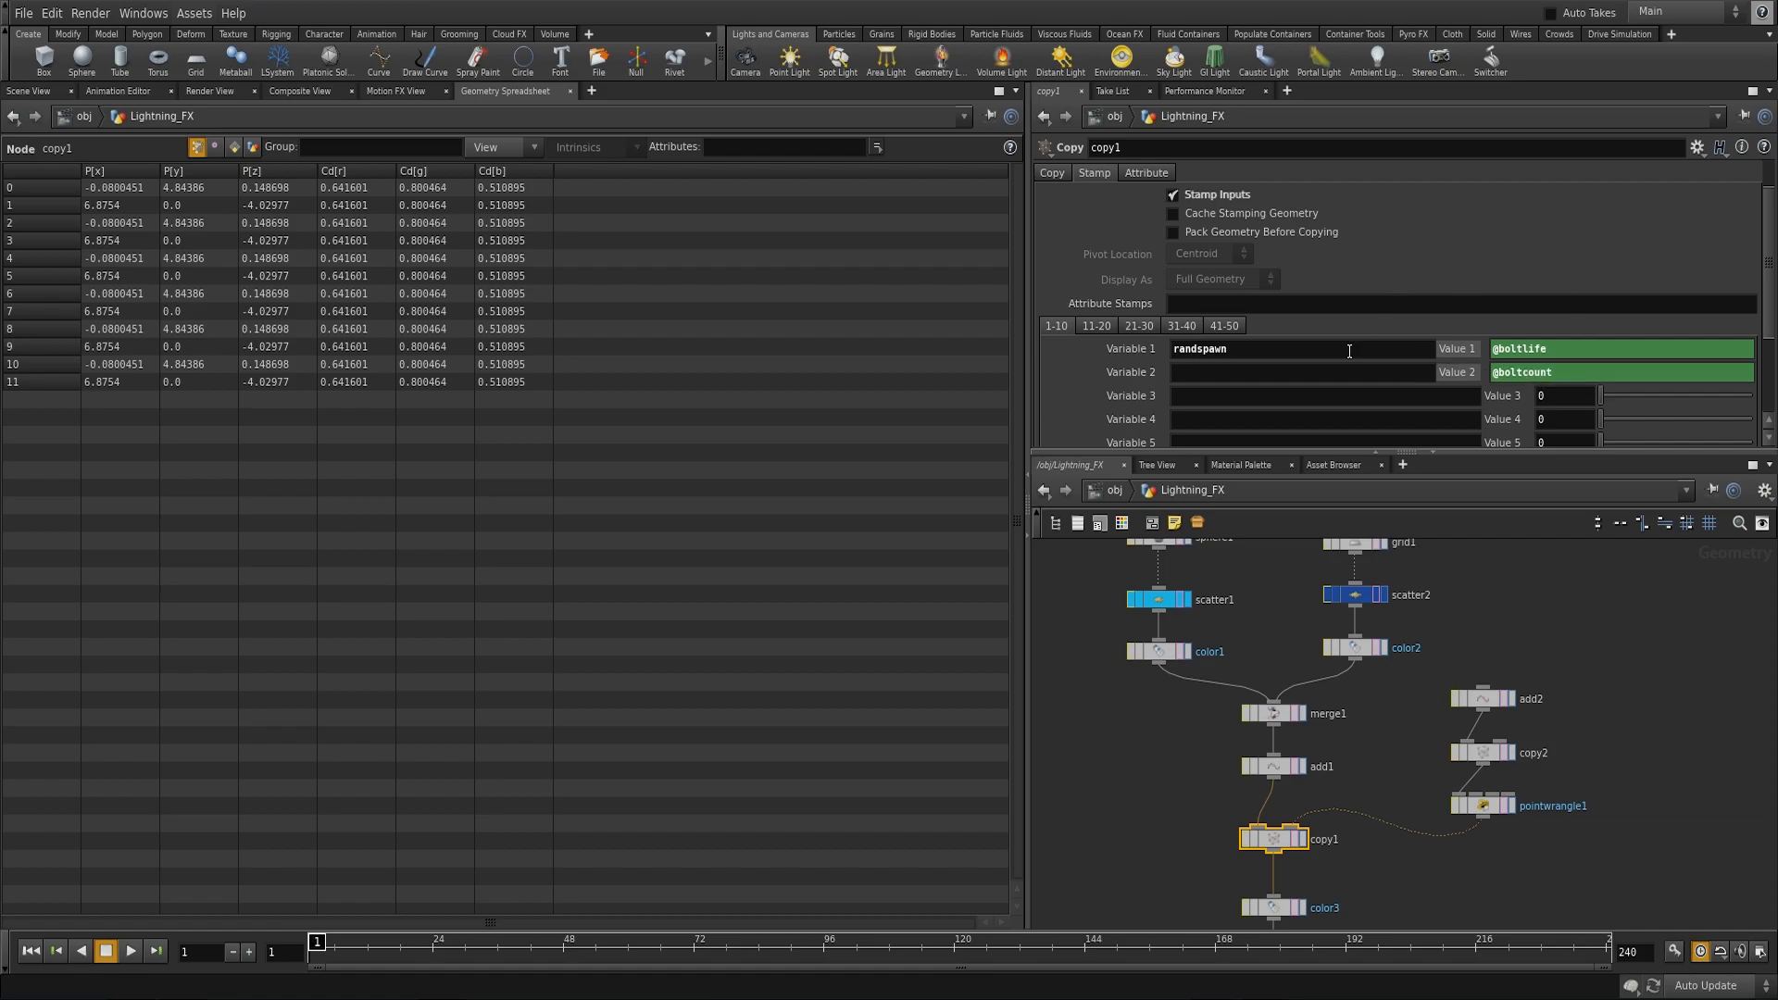
pyautogui.write('randcount')
pyautogui.press('Return')
# Step: Set scatter1's Force Total Count to stamp("/obj/Lightning_FX/copy1/",randcount,0), reusing the stamp call from its Global Seed
pyautogui.moveTo(1252, 622); pyautogui.dragTo(1267, 657, button='middle')
pyautogui.click(1158, 639)
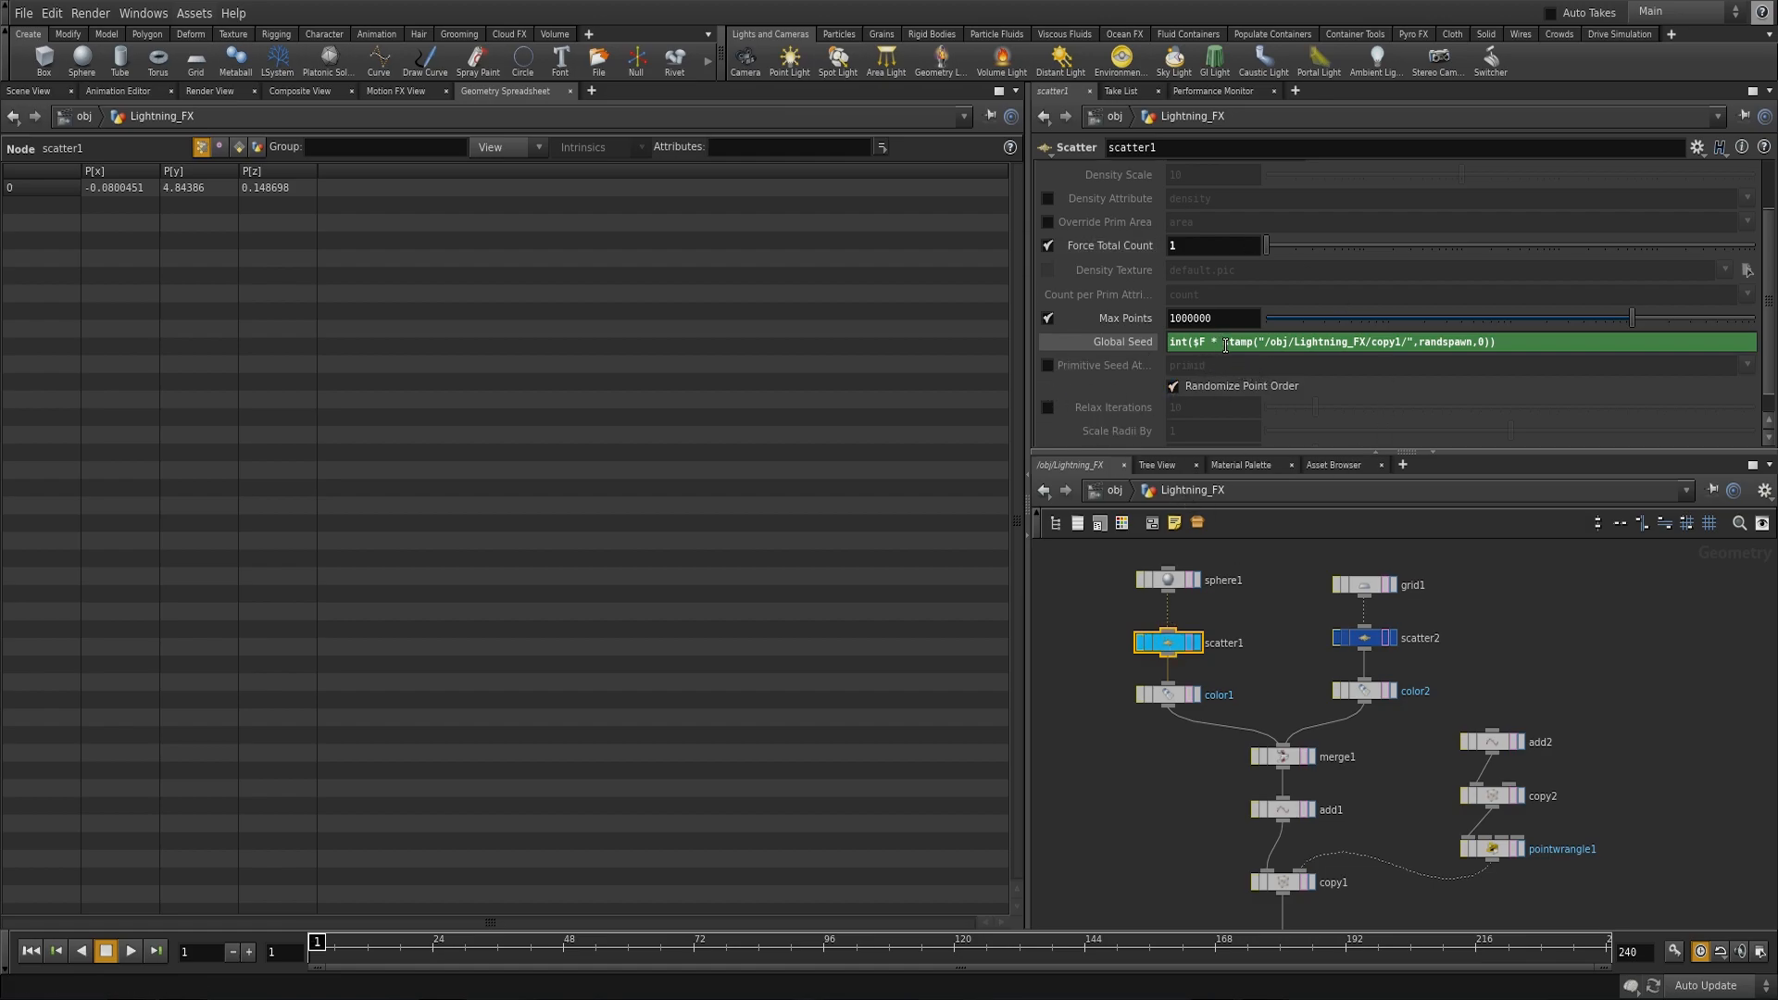
pyautogui.moveTo(1223, 344); pyautogui.dragTo(1488, 374)
pyautogui.hotkey('ctrl', 'c')
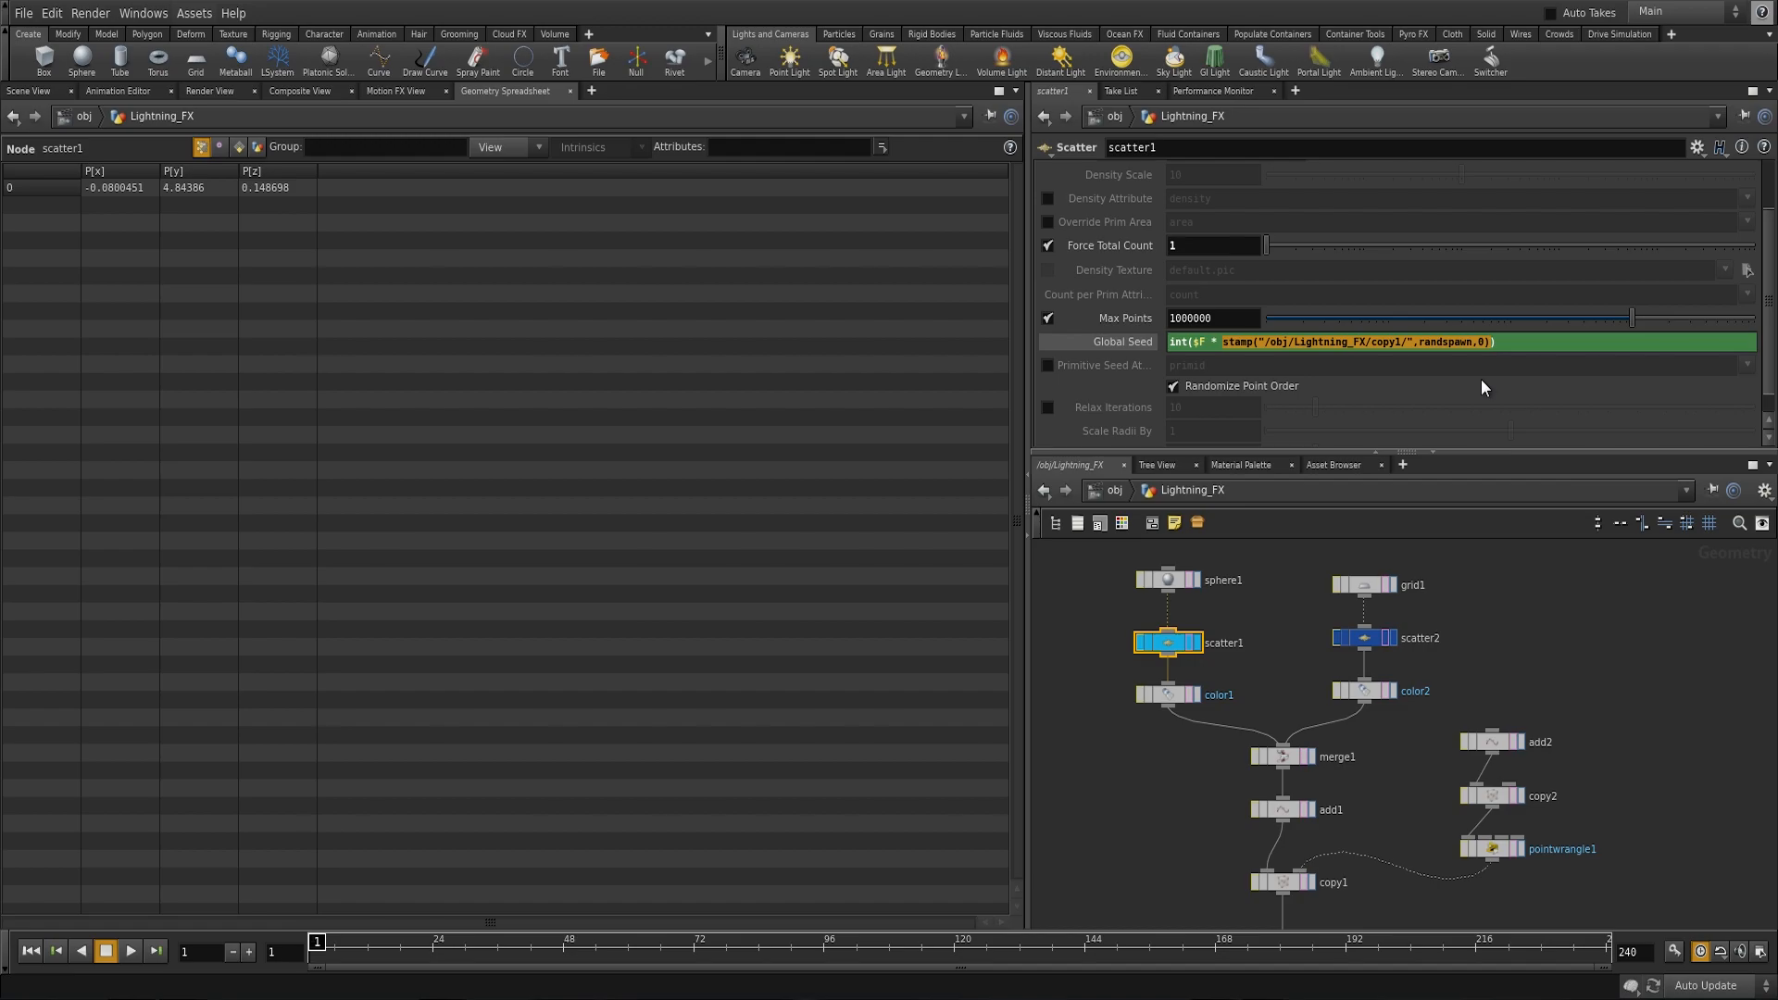
pyautogui.moveTo(1199, 246); pyautogui.dragTo(1046, 232)
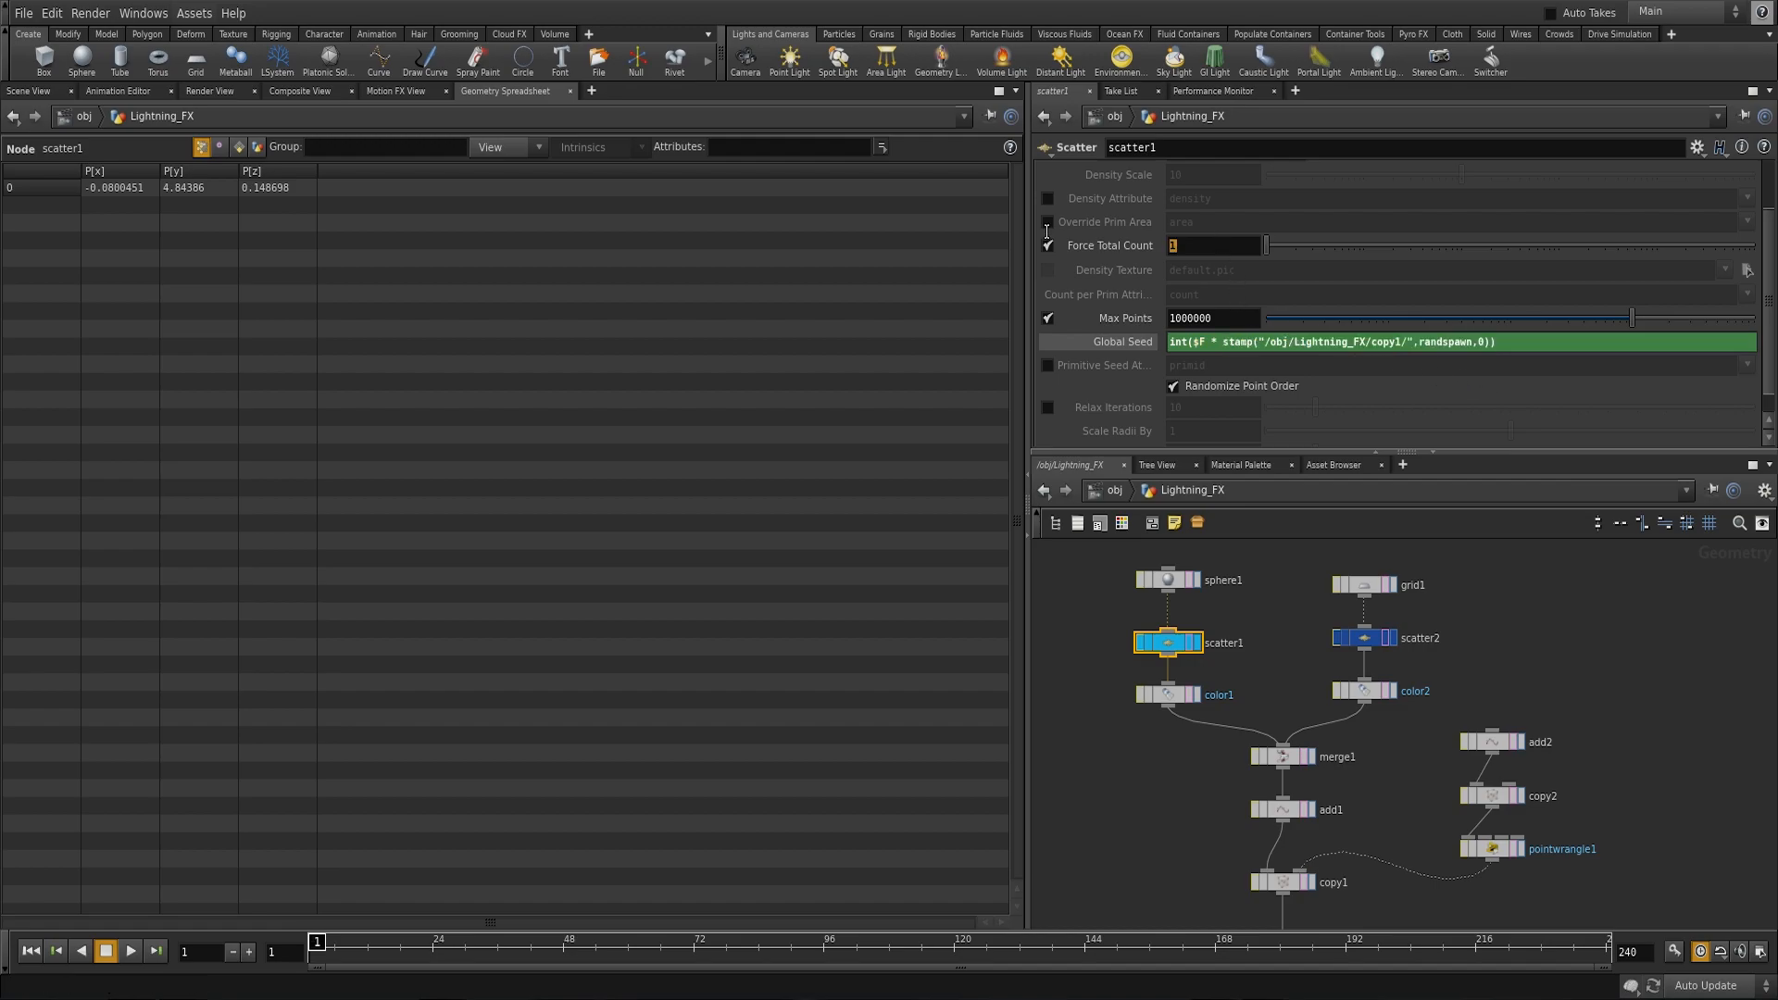
pyautogui.hotkey('ctrl', 'v')
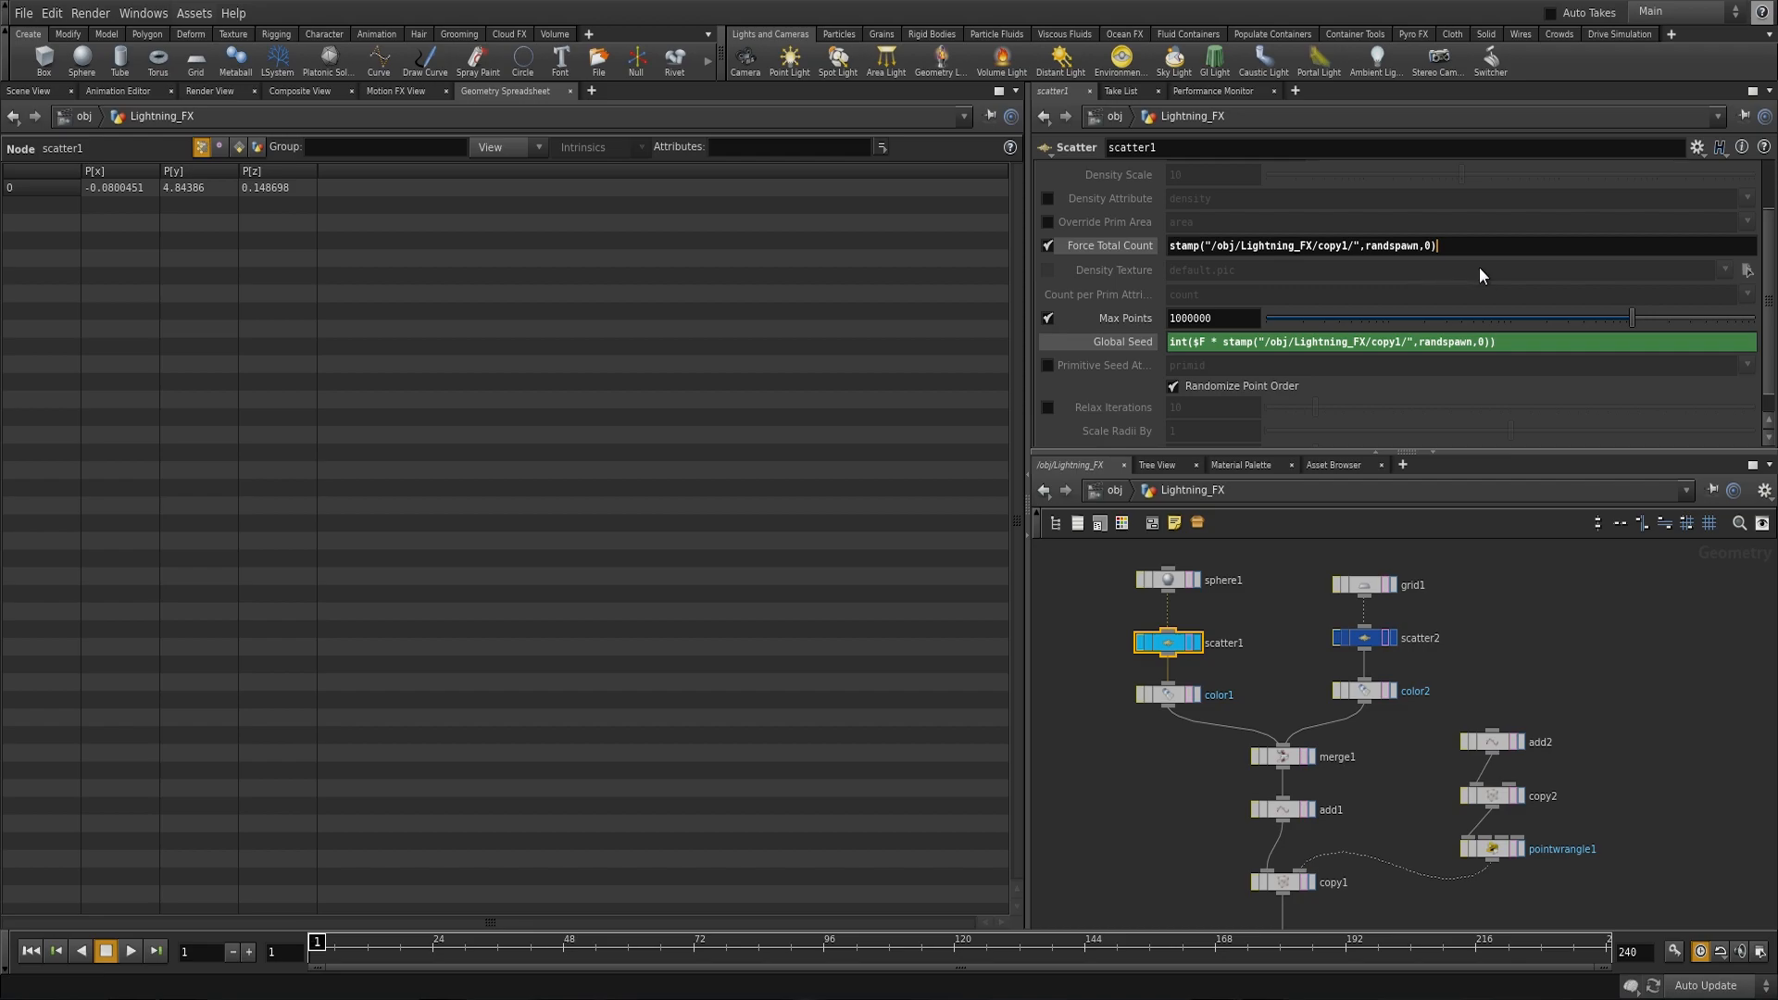
pyautogui.press('Left')
pyautogui.press('Left')
pyautogui.hotkey('shift', 'Left')
pyautogui.hotkey('shift', 'Left')
pyautogui.hotkey('shift', 'Left')
pyautogui.hotkey('shift', 'Left')
pyautogui.write('count')
# Step: Play the animation in the scene view to examine the varying number of lightning bolts
pyautogui.click(52, 89)
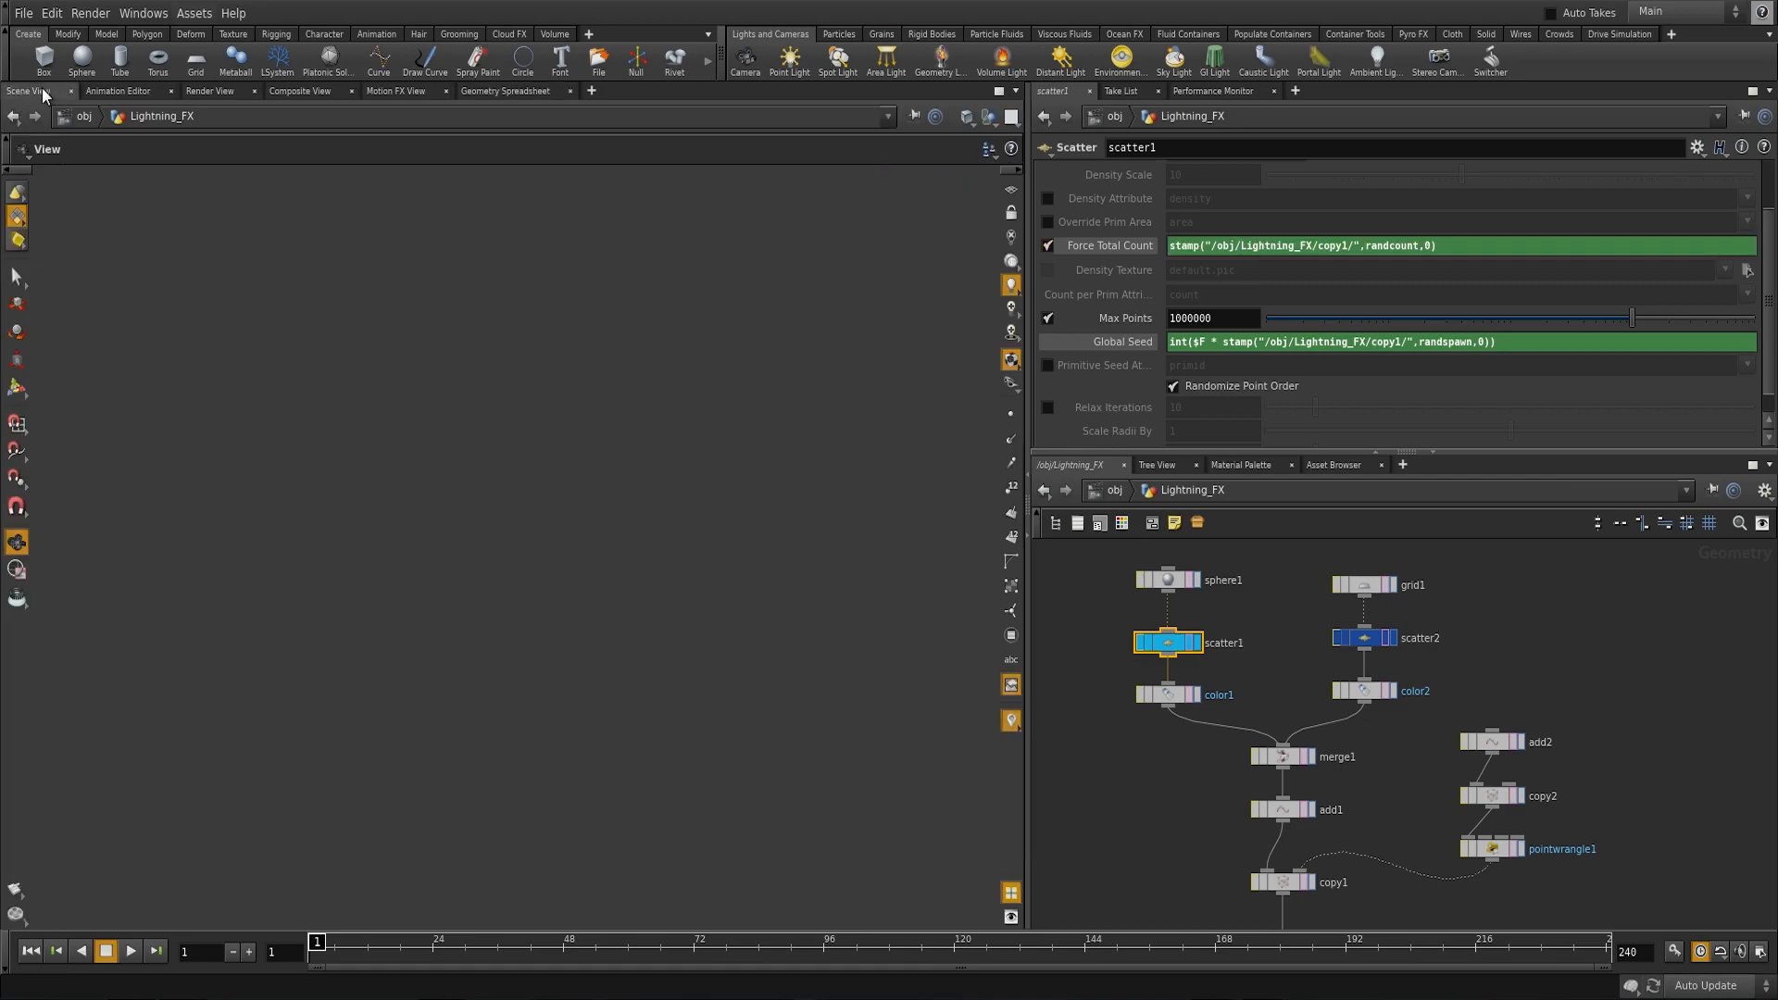
pyautogui.moveTo(524, 614); pyautogui.dragTo(241, 722)
pyautogui.click(129, 951)
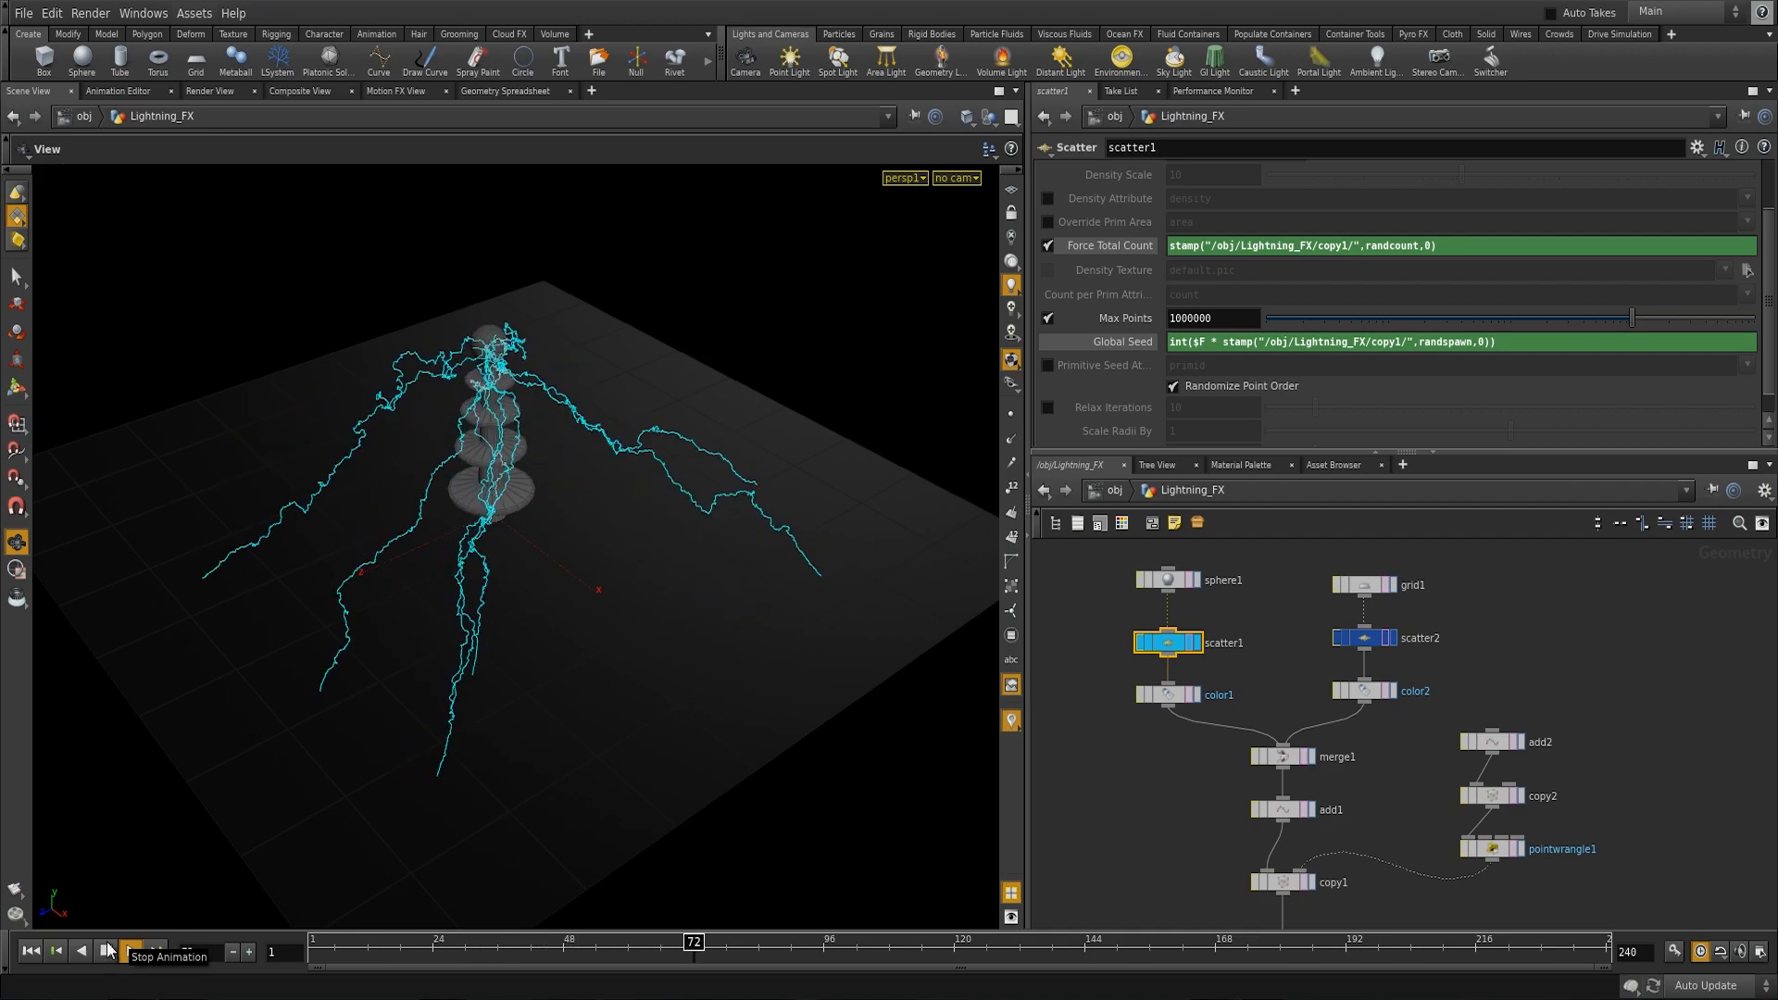
# Step: Stop the playback and lower pointwrangle1's Boltcount to 3
pyautogui.click(111, 949)
pyautogui.moveTo(708, 783); pyautogui.dragTo(905, 746)
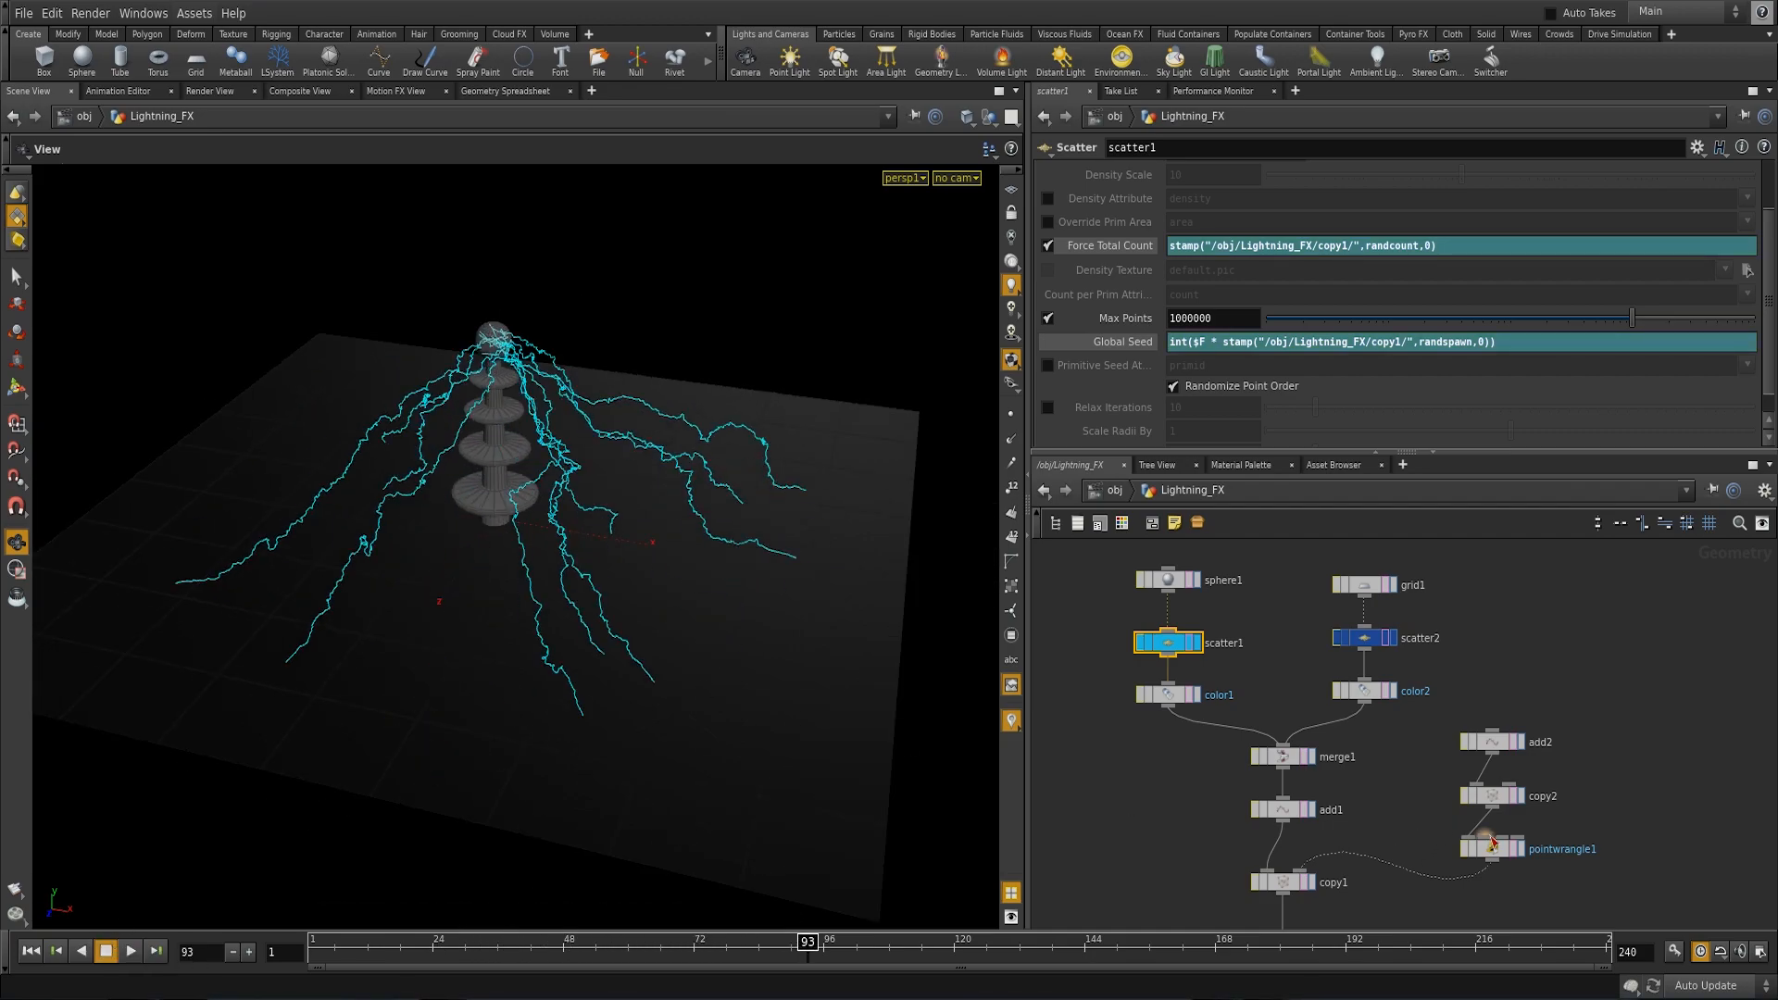
pyautogui.click(1492, 849)
pyautogui.scroll(-3, 1399, 420)
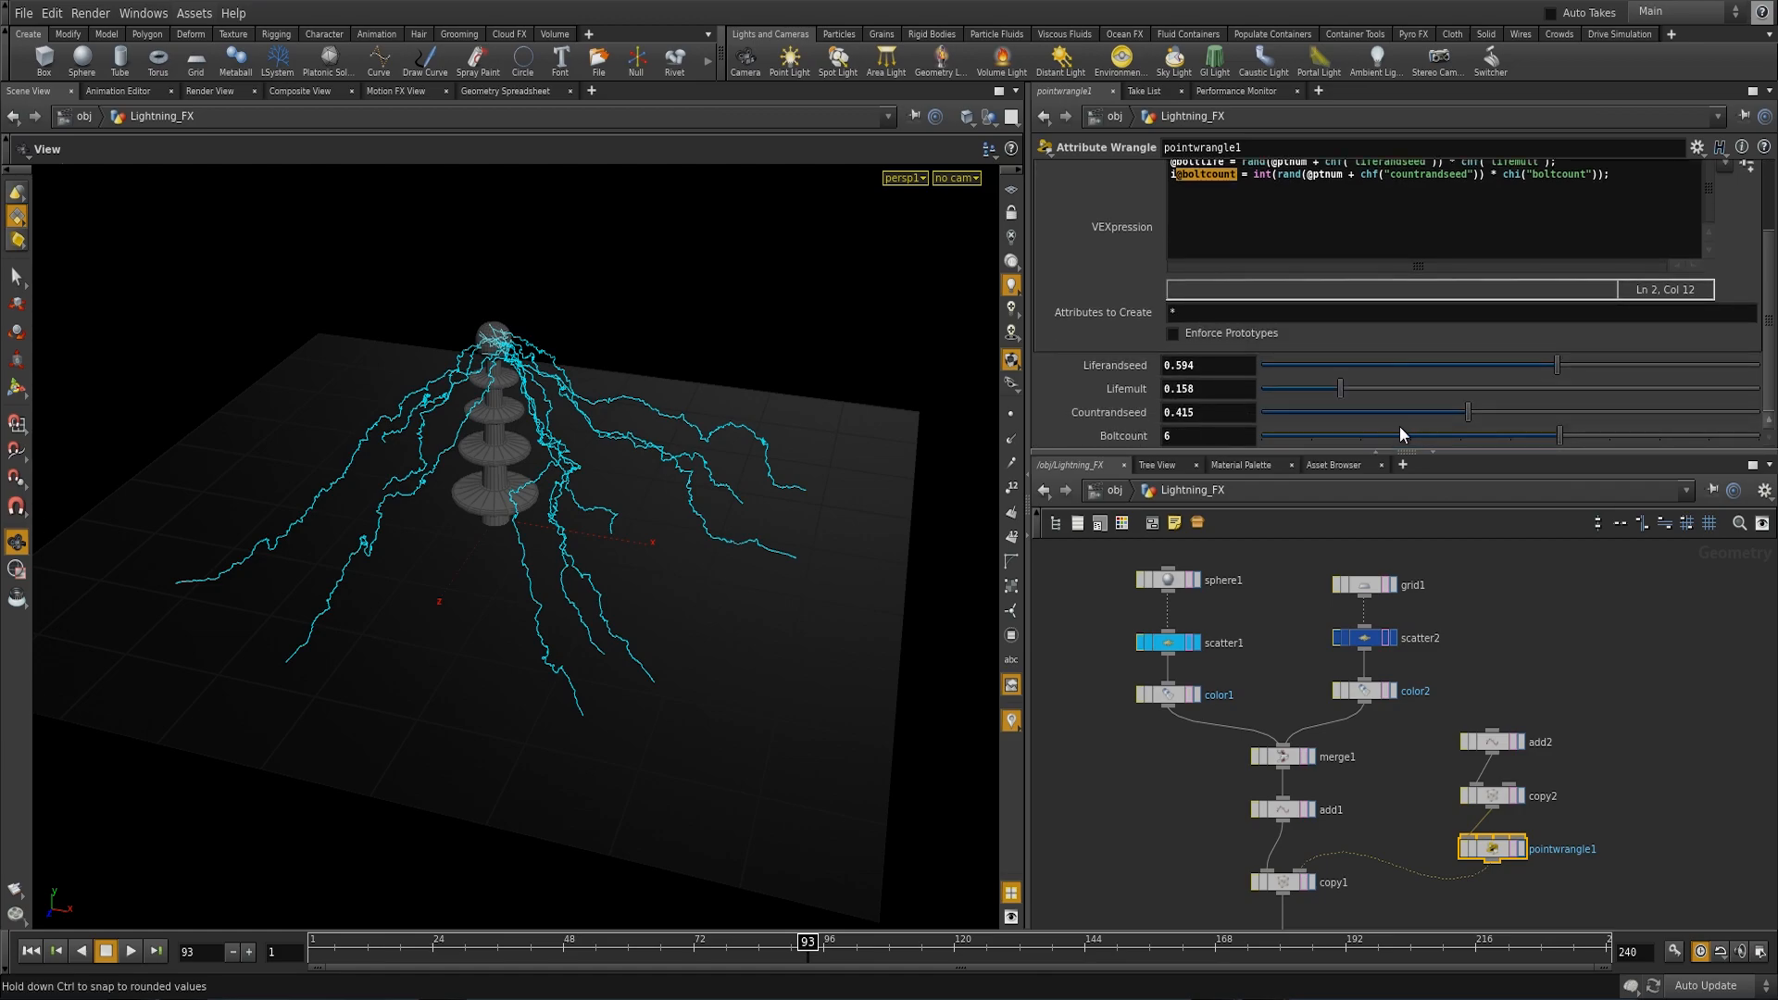
pyautogui.moveTo(1542, 436); pyautogui.dragTo(1389, 456)
# Step: Play the animation and examine the lightning bolts from several angles
pyautogui.moveTo(111, 801); pyautogui.dragTo(214, 765)
pyautogui.moveTo(214, 766); pyautogui.dragTo(145, 912, button='right')
pyautogui.click(132, 950)
pyautogui.moveTo(445, 755); pyautogui.dragTo(479, 819)
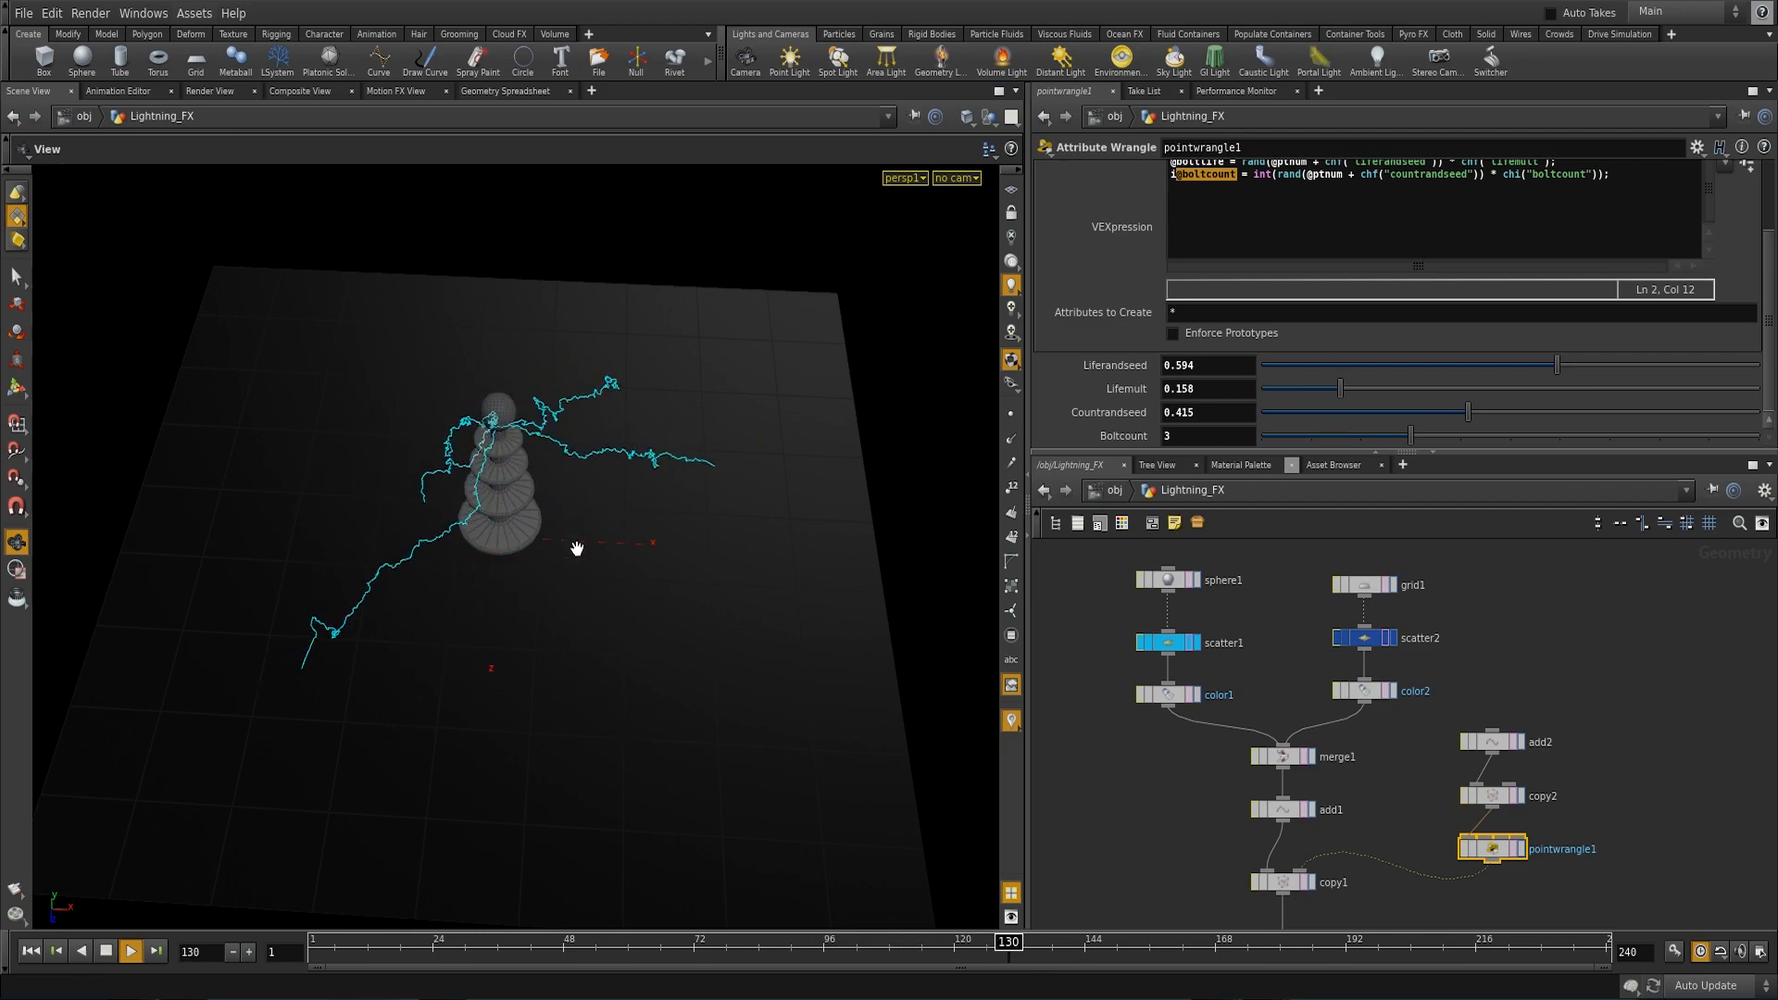
pyautogui.moveTo(591, 528); pyautogui.dragTo(502, 633)
# Step: Set pointwrangle1's Countrandseed to 0.685 and check the bolts during playback
pyautogui.moveTo(1468, 412); pyautogui.dragTo(1602, 414)
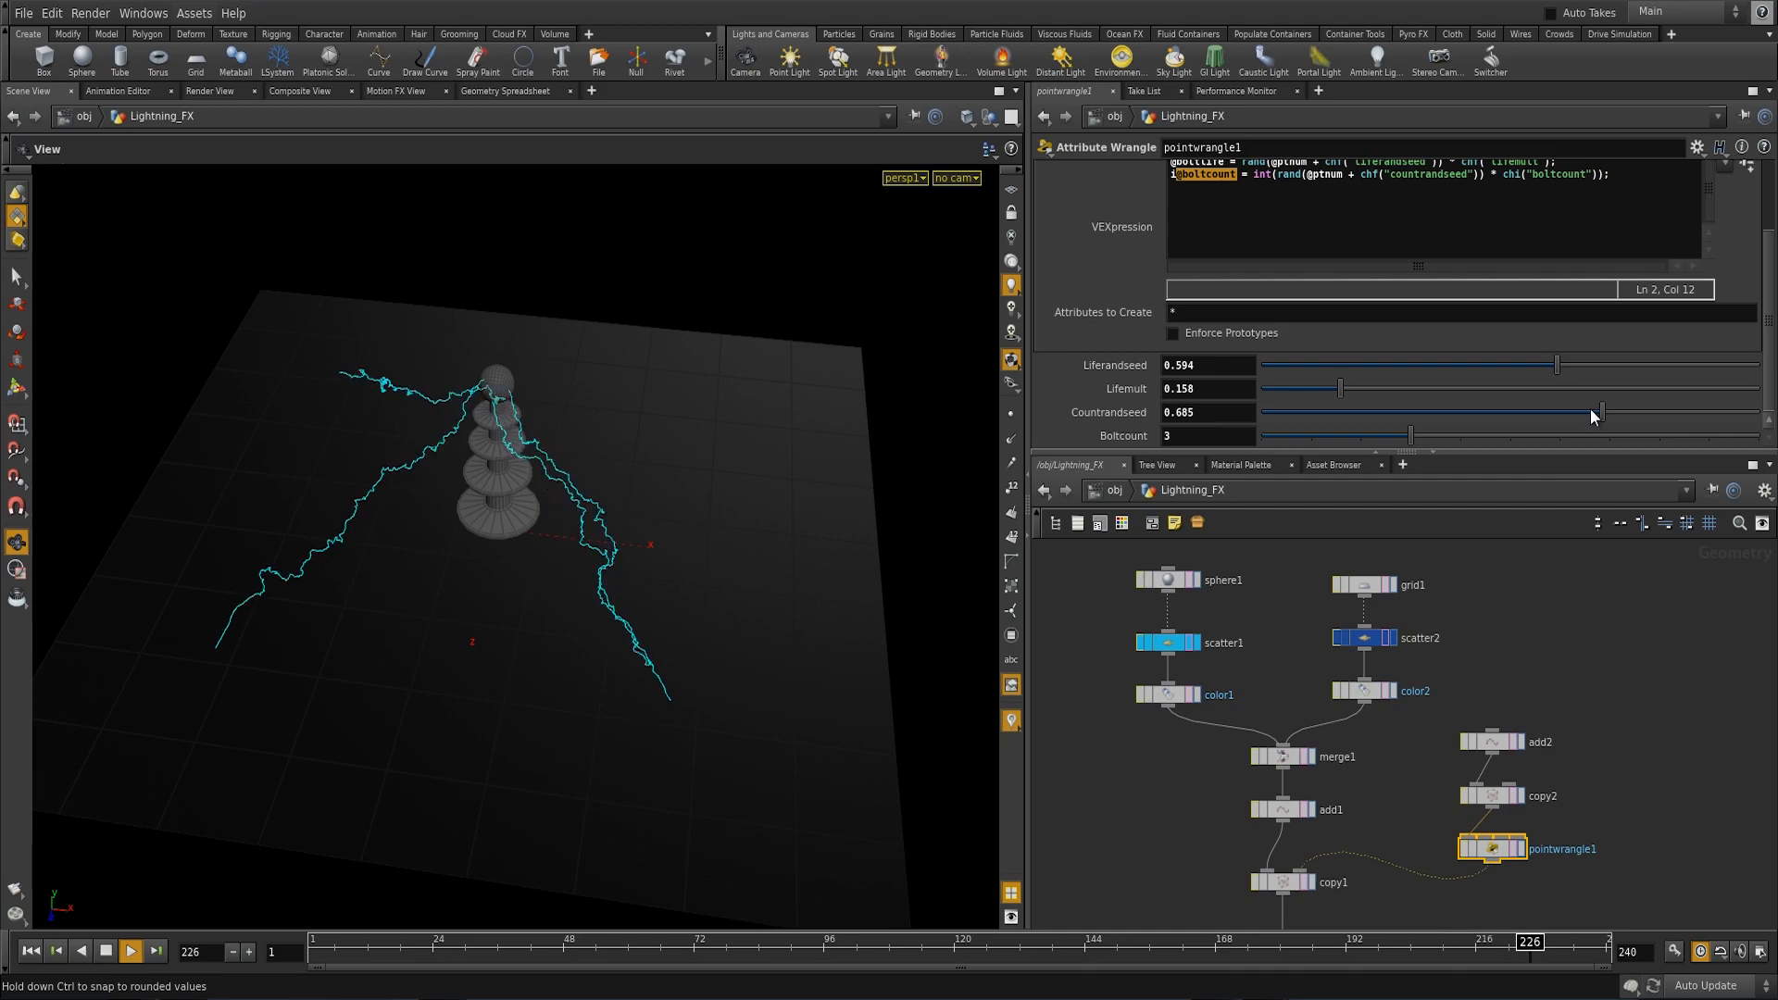
pyautogui.moveTo(821, 555); pyautogui.dragTo(663, 635)
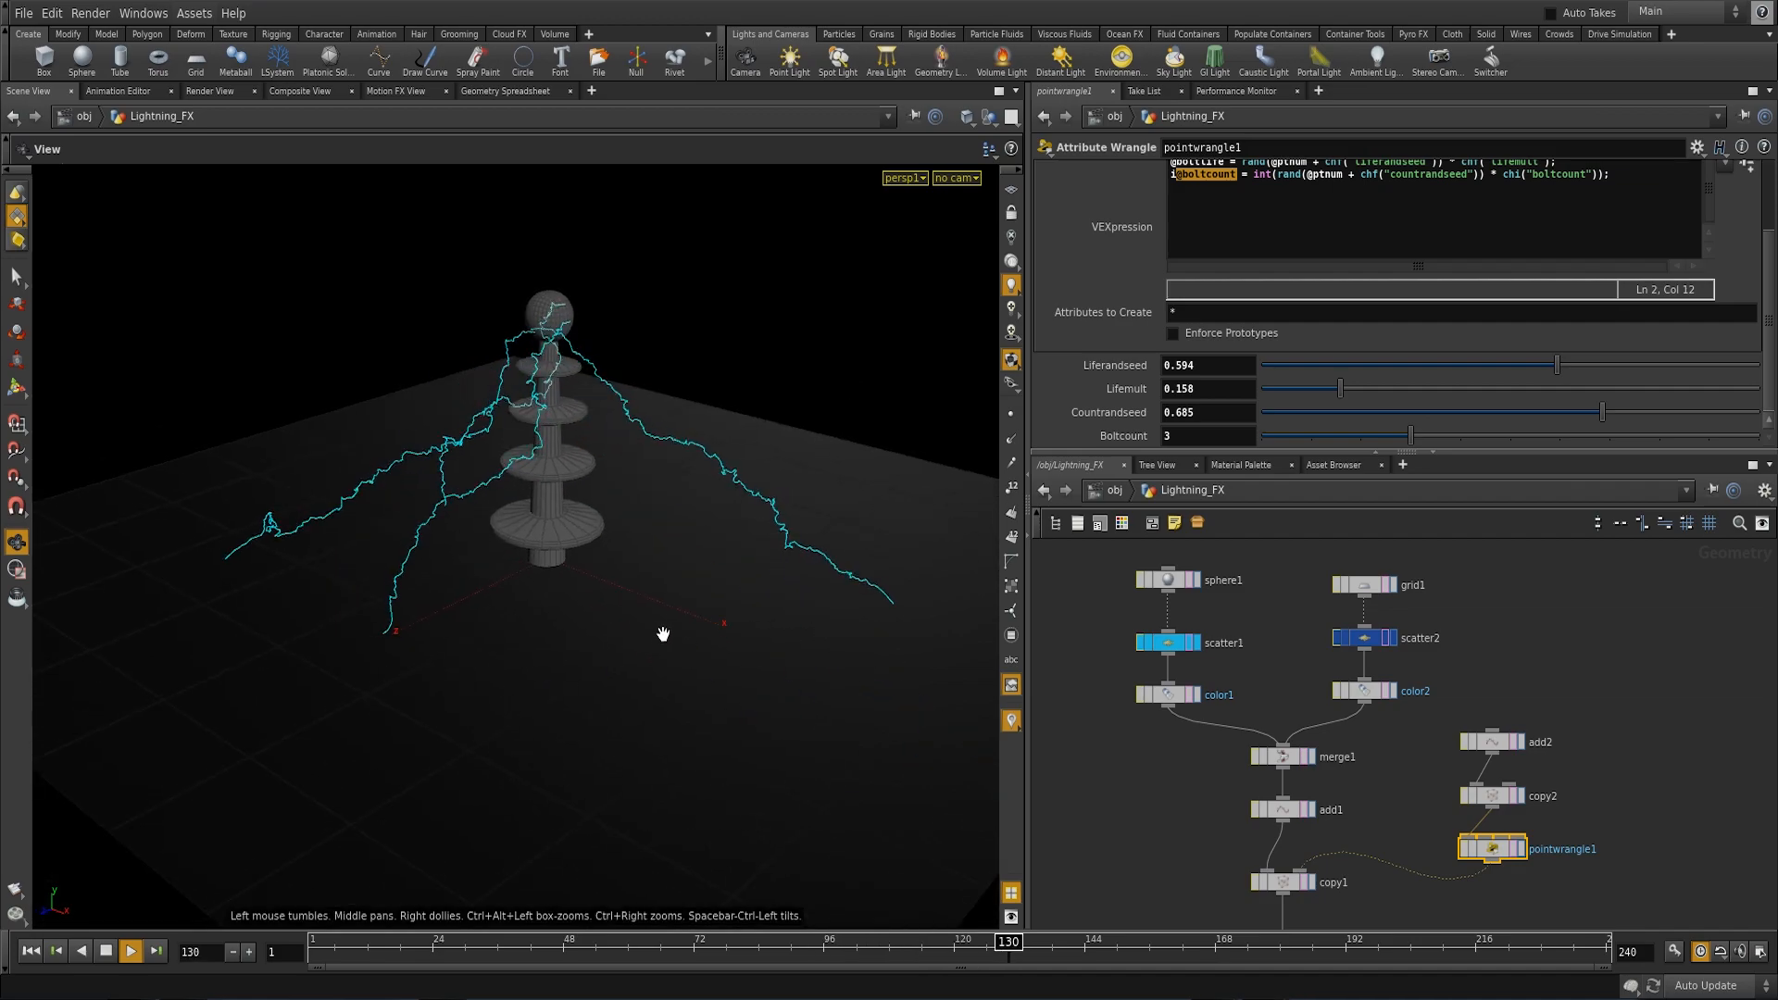
pyautogui.moveTo(654, 555); pyautogui.dragTo(618, 635)
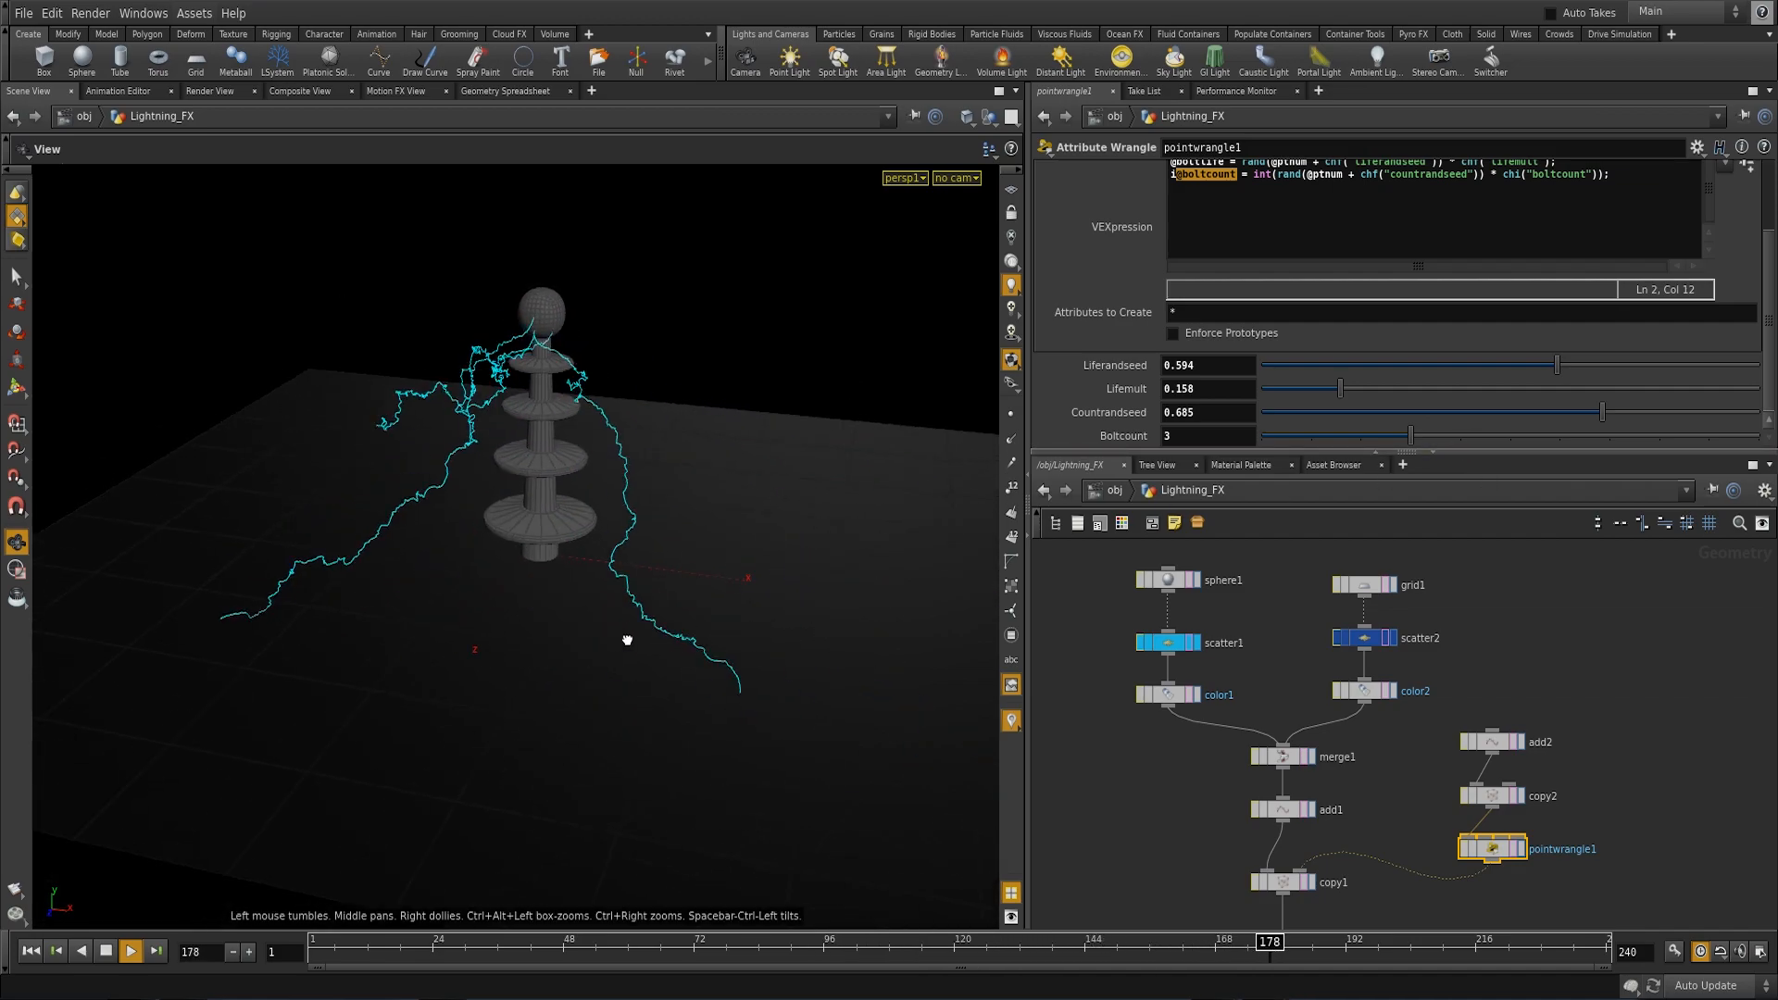
# Step: Reduce copy2's Number of Copies to 3
pyautogui.click(1492, 795)
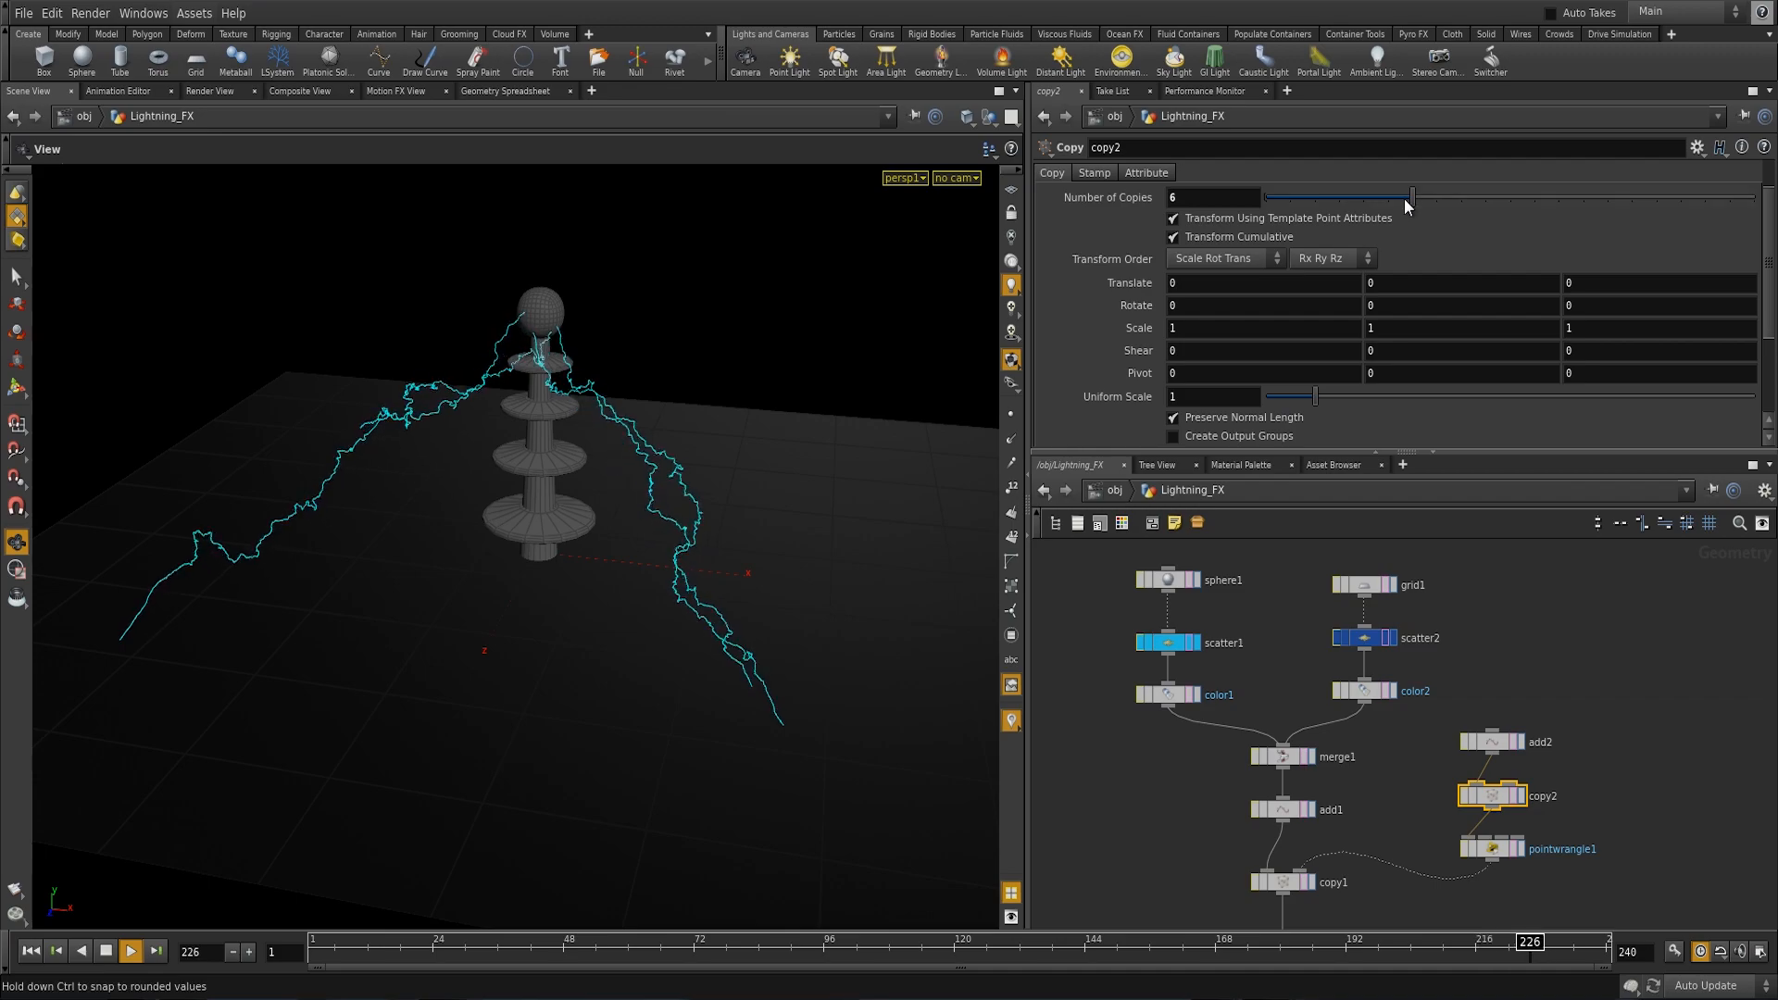
pyautogui.moveTo(1397, 198); pyautogui.dragTo(1341, 217)
pyautogui.moveTo(606, 556); pyautogui.dragTo(596, 693)
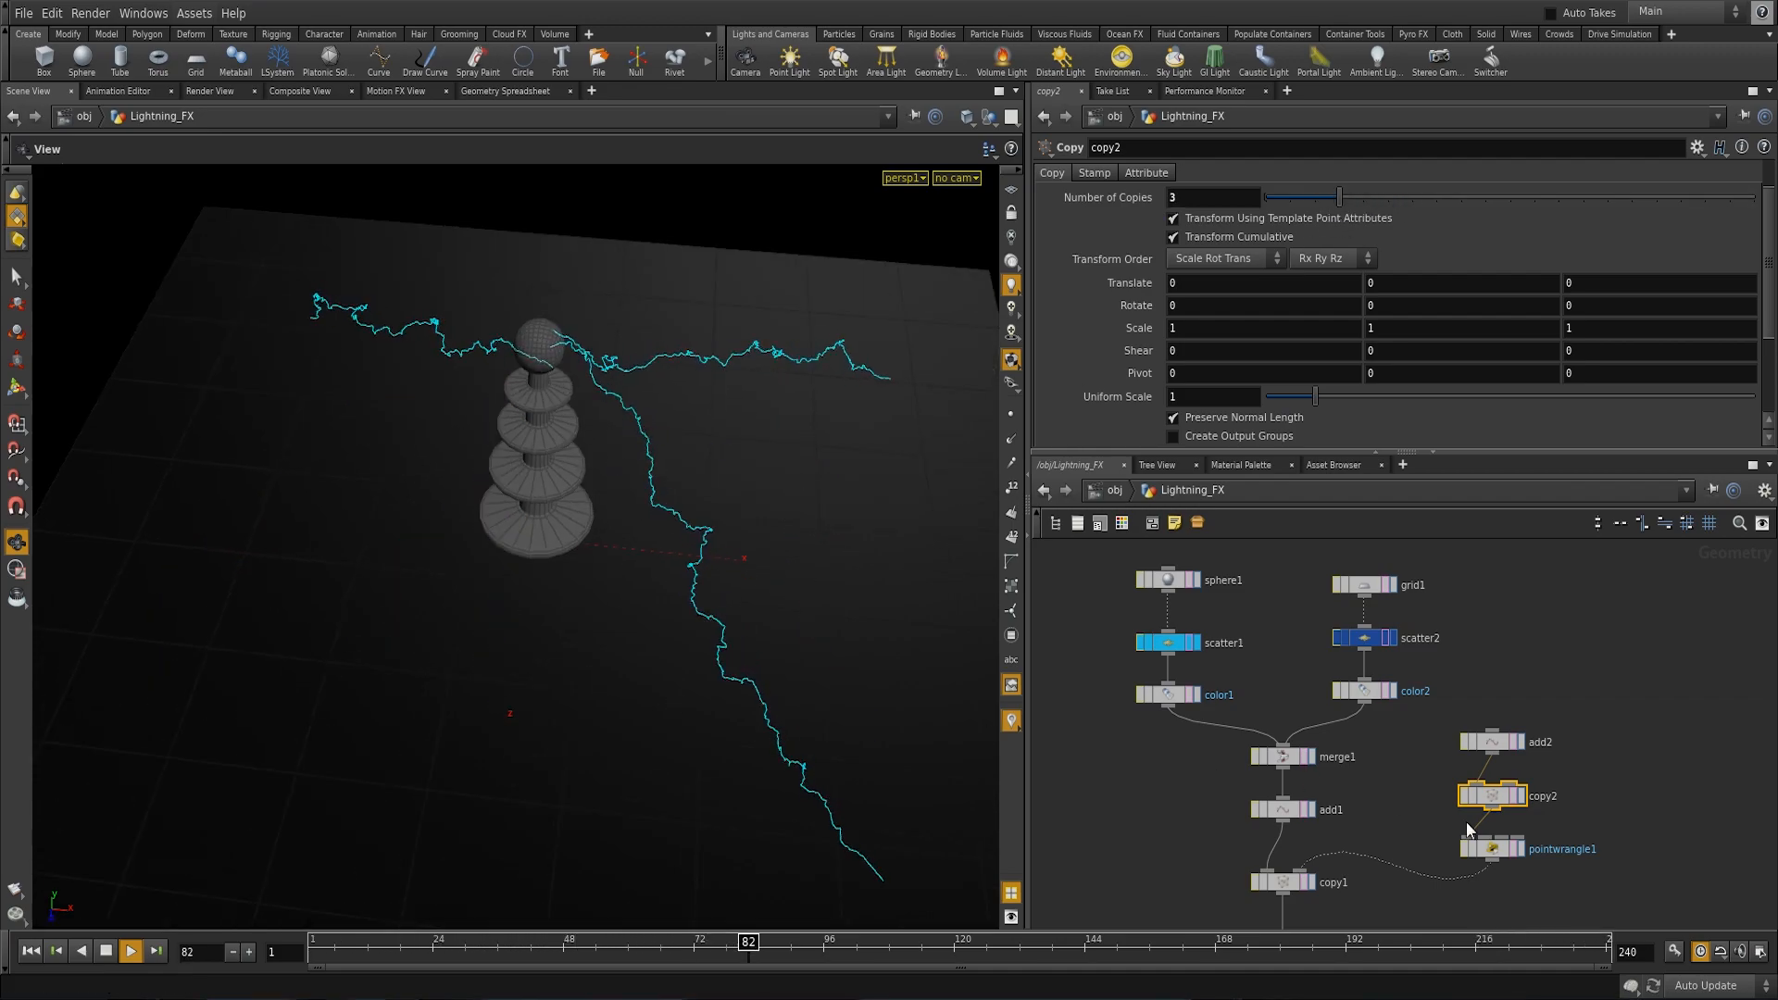
# Step: Set pointwrangle1's Boltcount to 6 and its Lifemult to 0.25, checking the bolts in the viewport
pyautogui.click(1492, 850)
pyautogui.moveTo(1420, 433); pyautogui.dragTo(1541, 435)
pyautogui.moveTo(703, 627)
pyautogui.mouseDown()
pyautogui.moveTo(559, 615)
pyautogui.moveTo(778, 567)
pyautogui.moveTo(666, 587)
pyautogui.moveTo(762, 623)
pyautogui.moveTo(681, 653)
pyautogui.mouseUp()
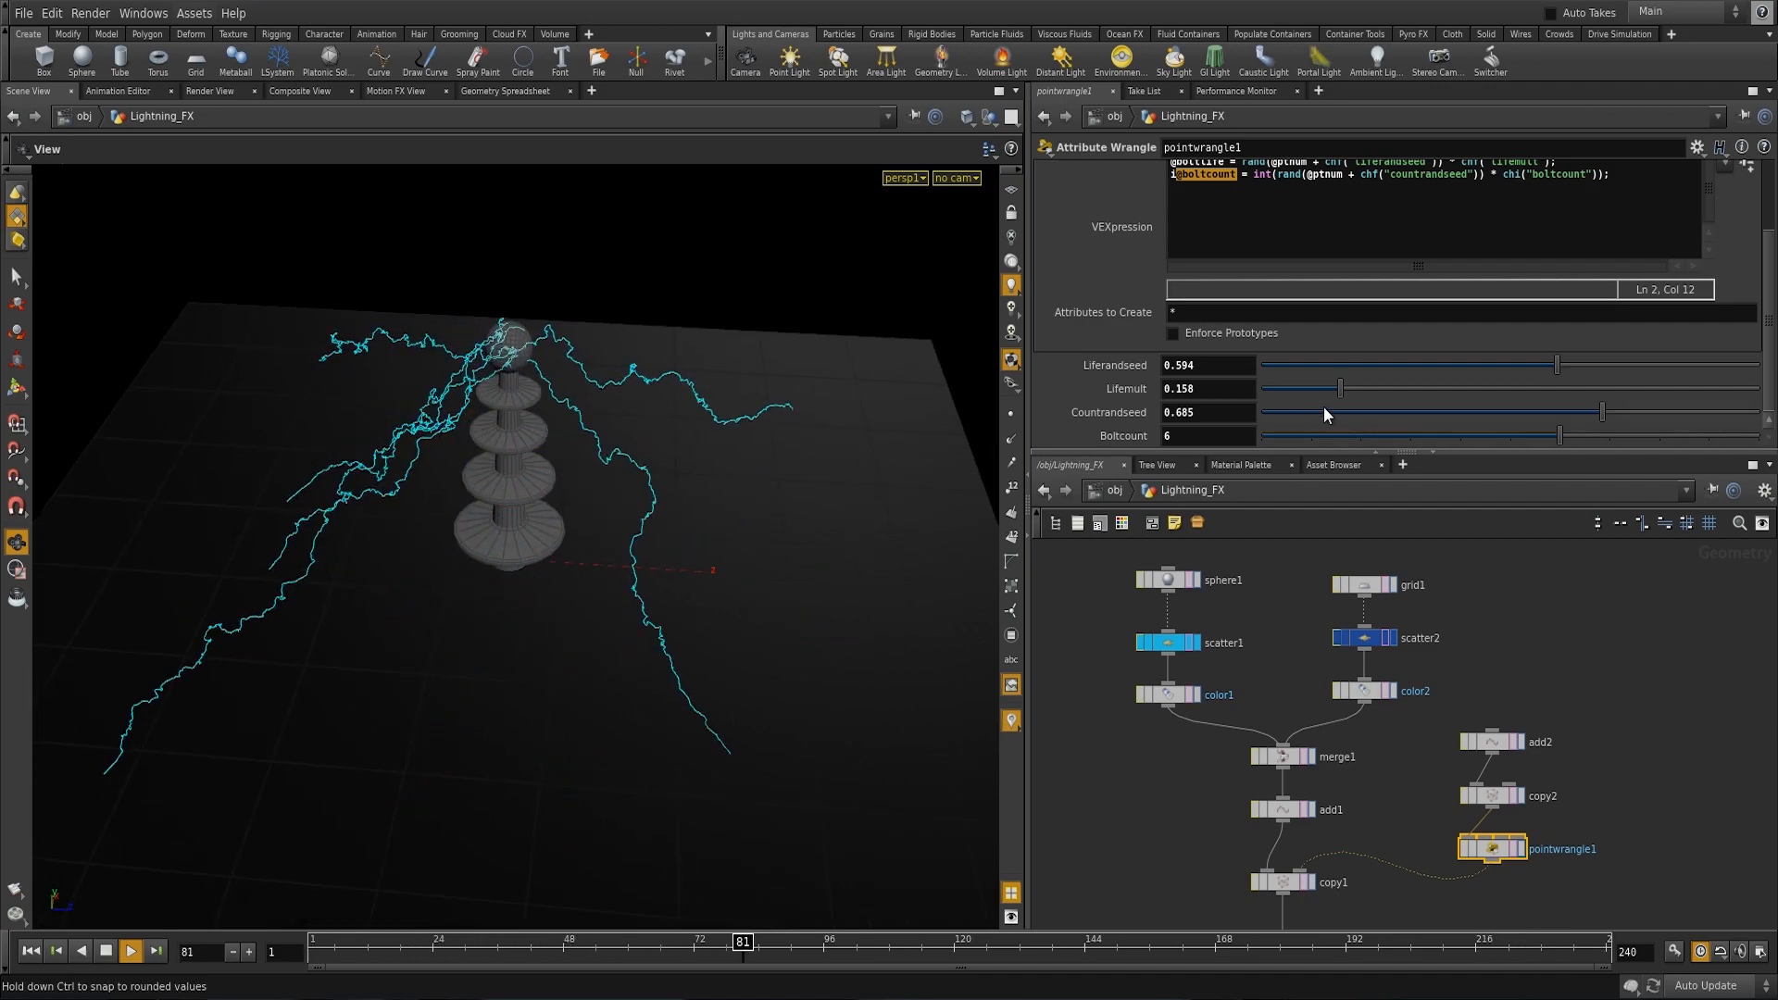
pyautogui.moveTo(1336, 389); pyautogui.dragTo(1385, 386)
pyautogui.moveTo(677, 542); pyautogui.dragTo(553, 539, button='right')
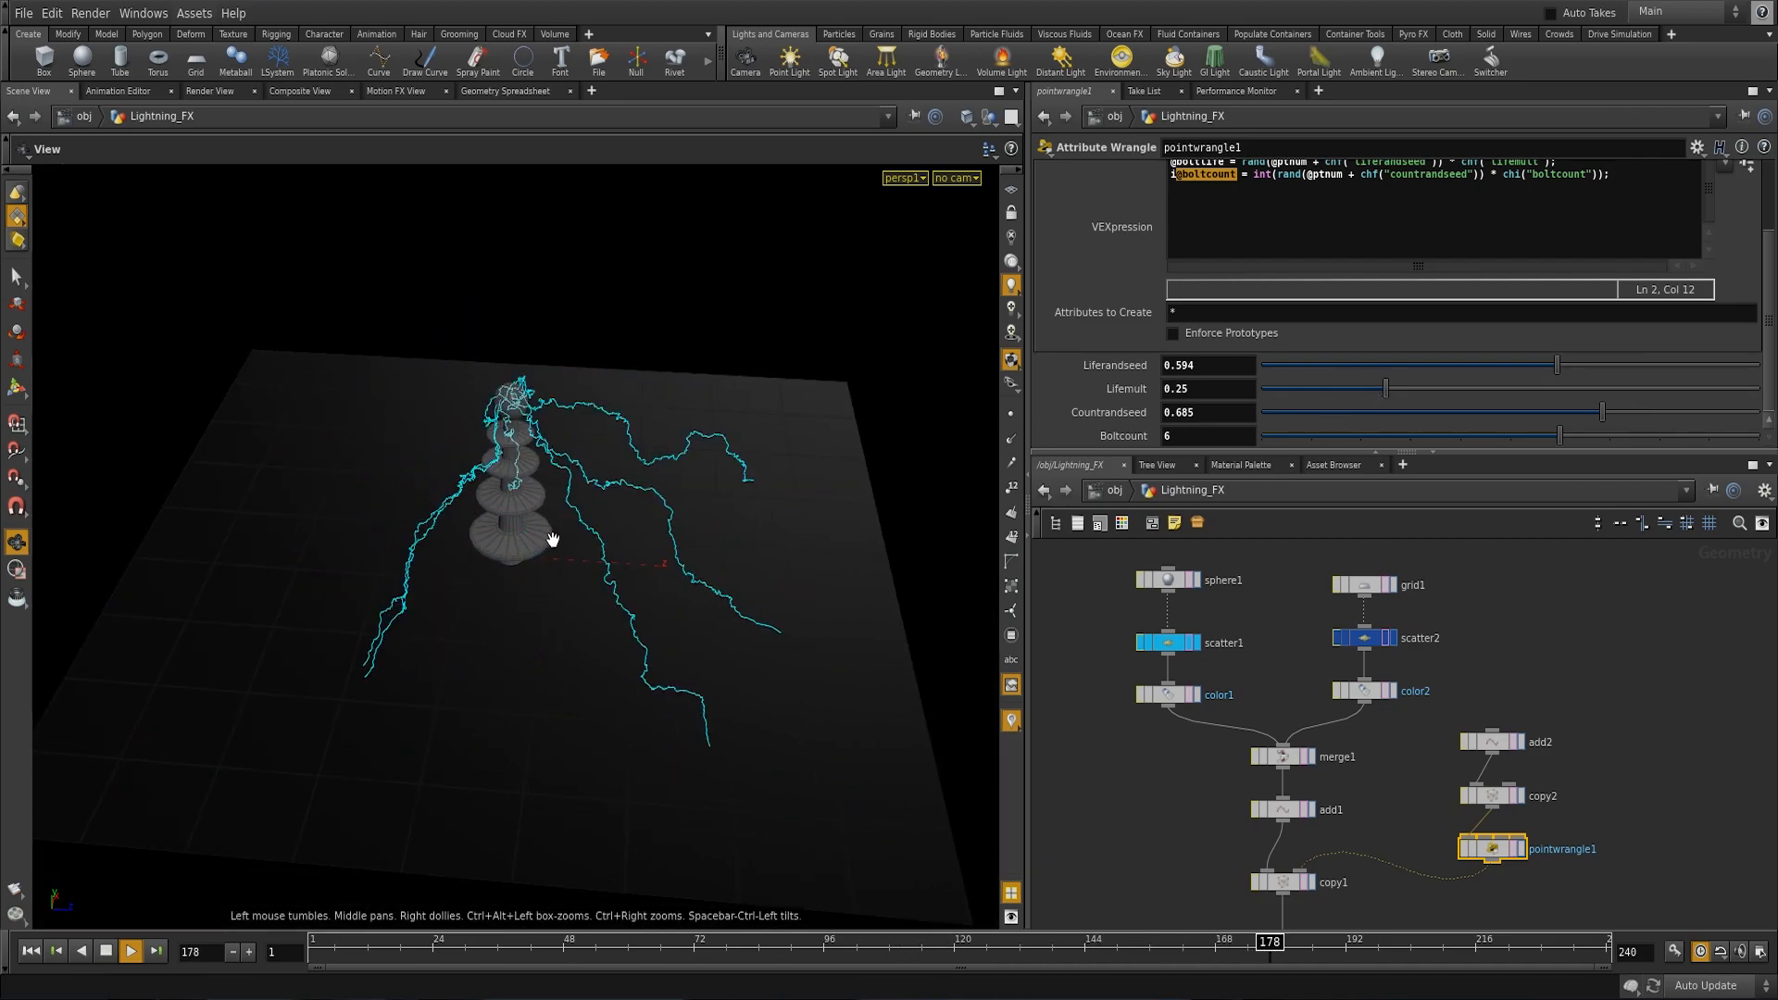
pyautogui.moveTo(568, 519); pyautogui.dragTo(647, 579)
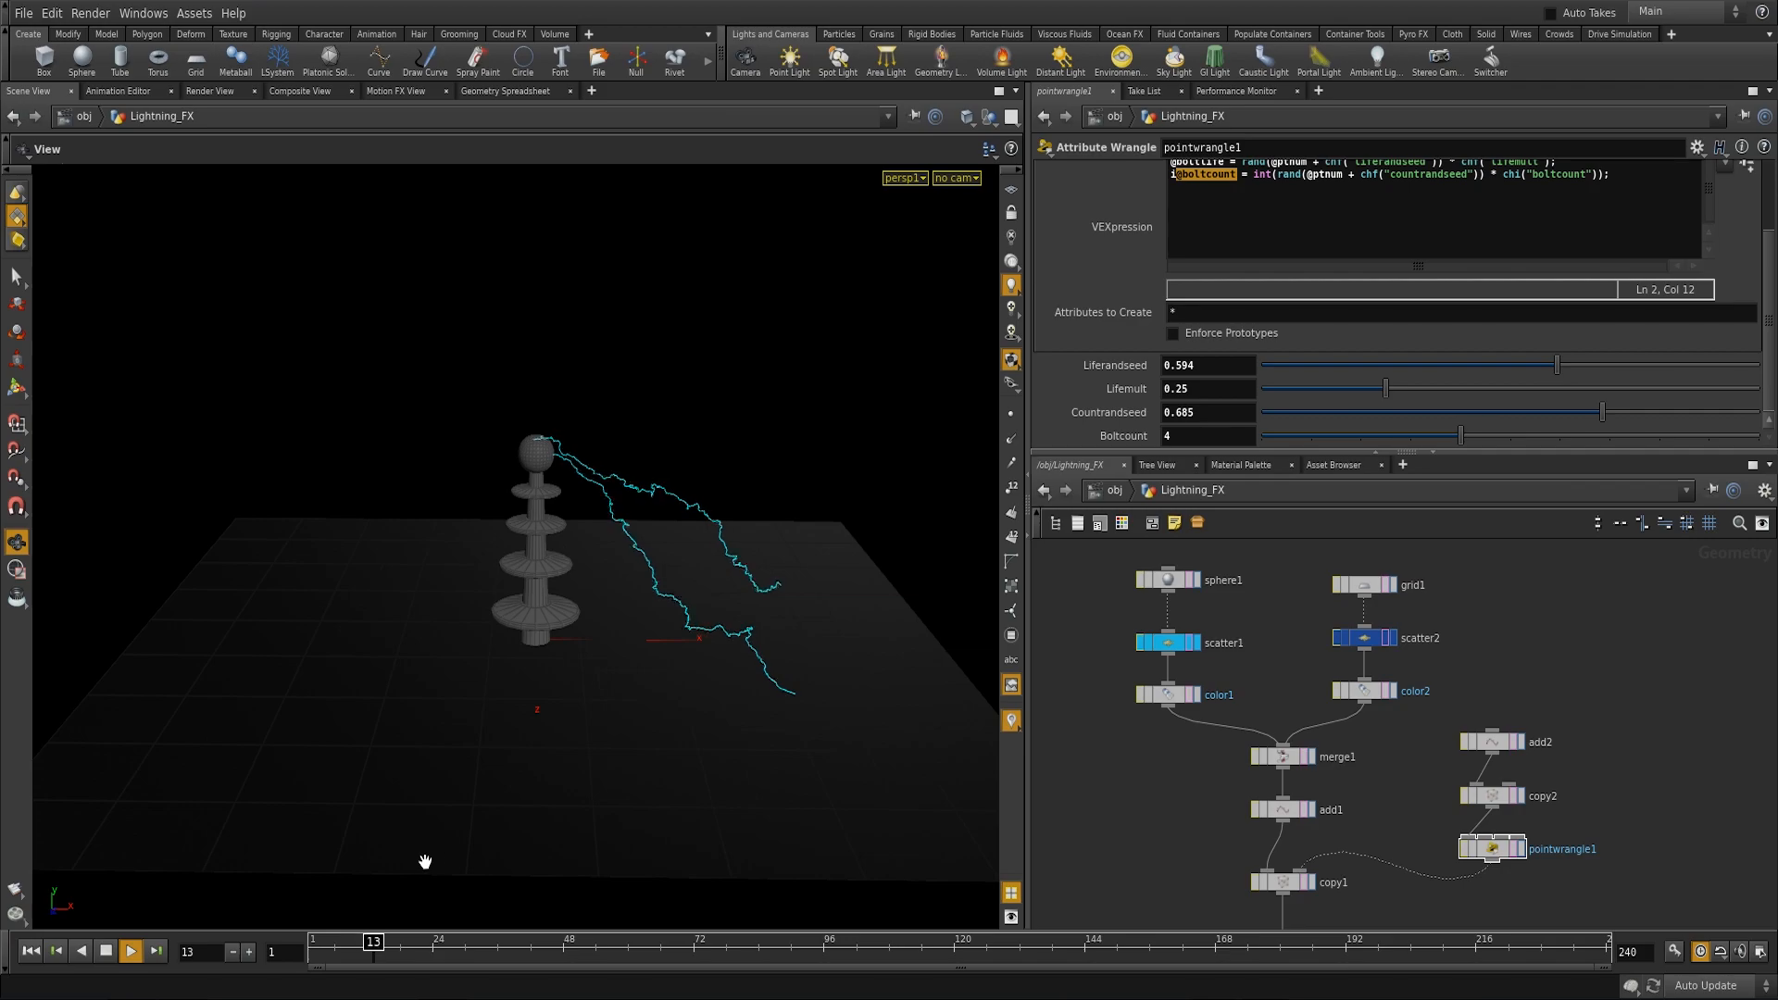
pyautogui.moveTo(425, 862); pyautogui.dragTo(436, 837, button='middle')
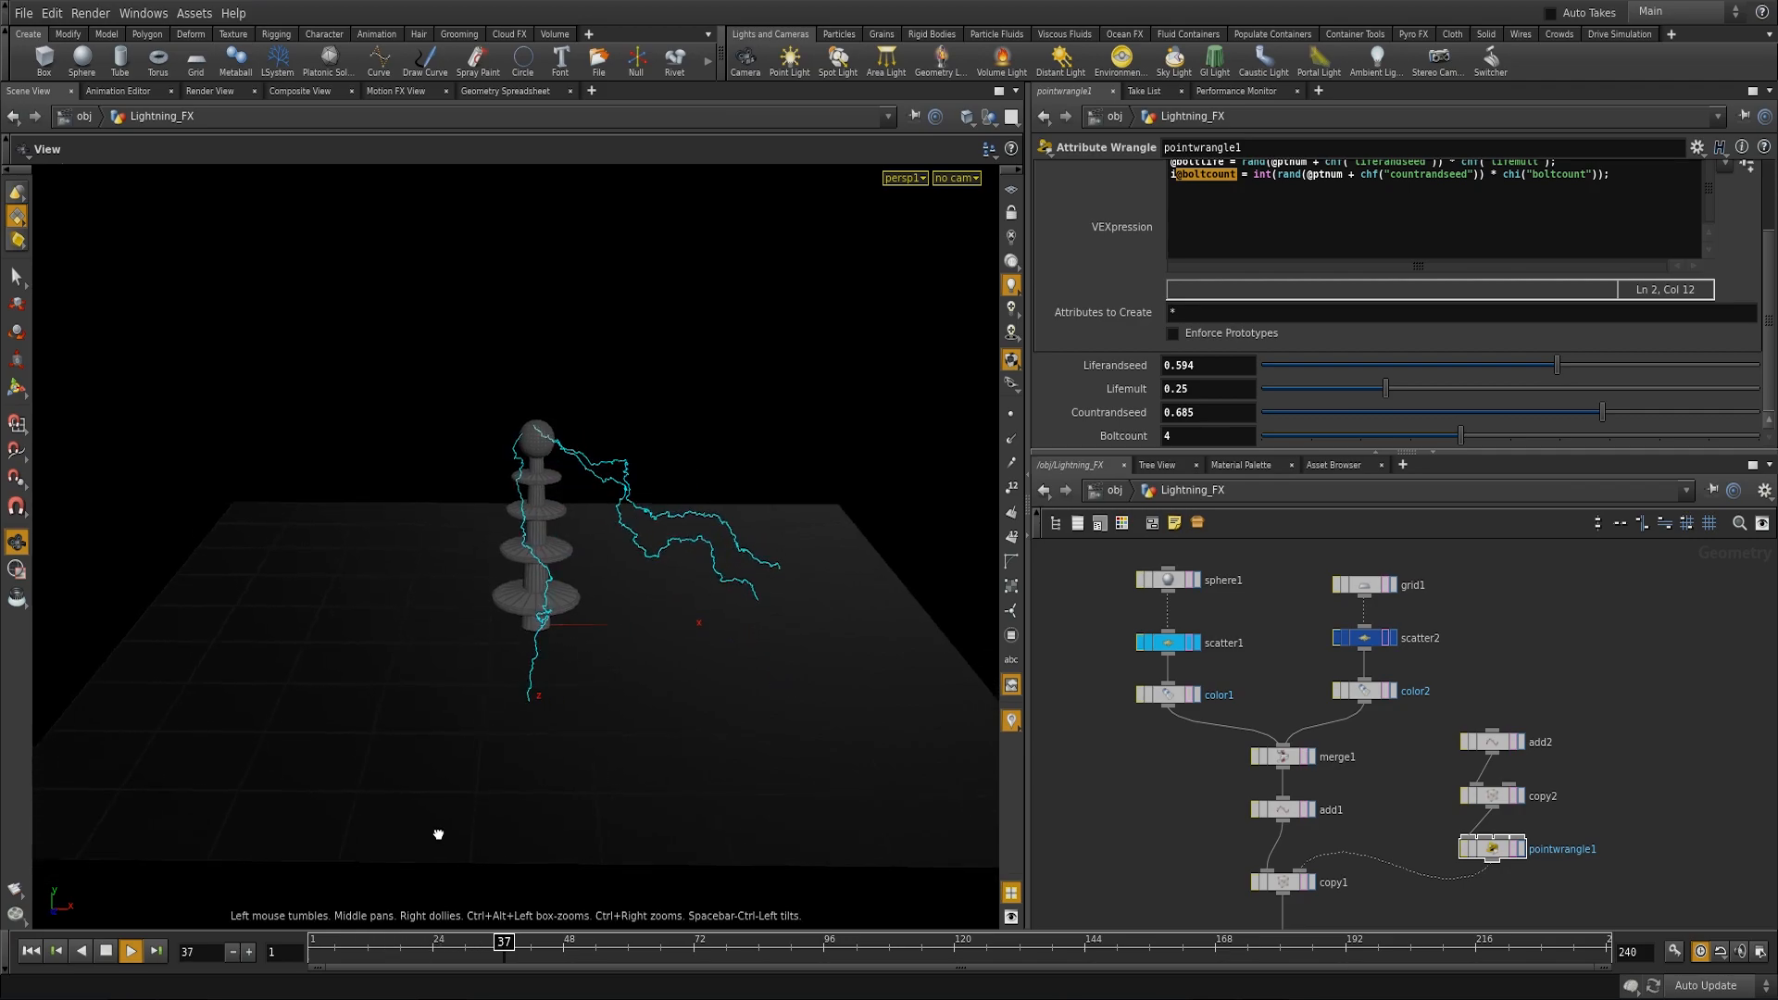
# Step: Try a different Number of Copies on copy2
pyautogui.click(1495, 796)
pyautogui.click(1491, 848)
pyautogui.click(1498, 798)
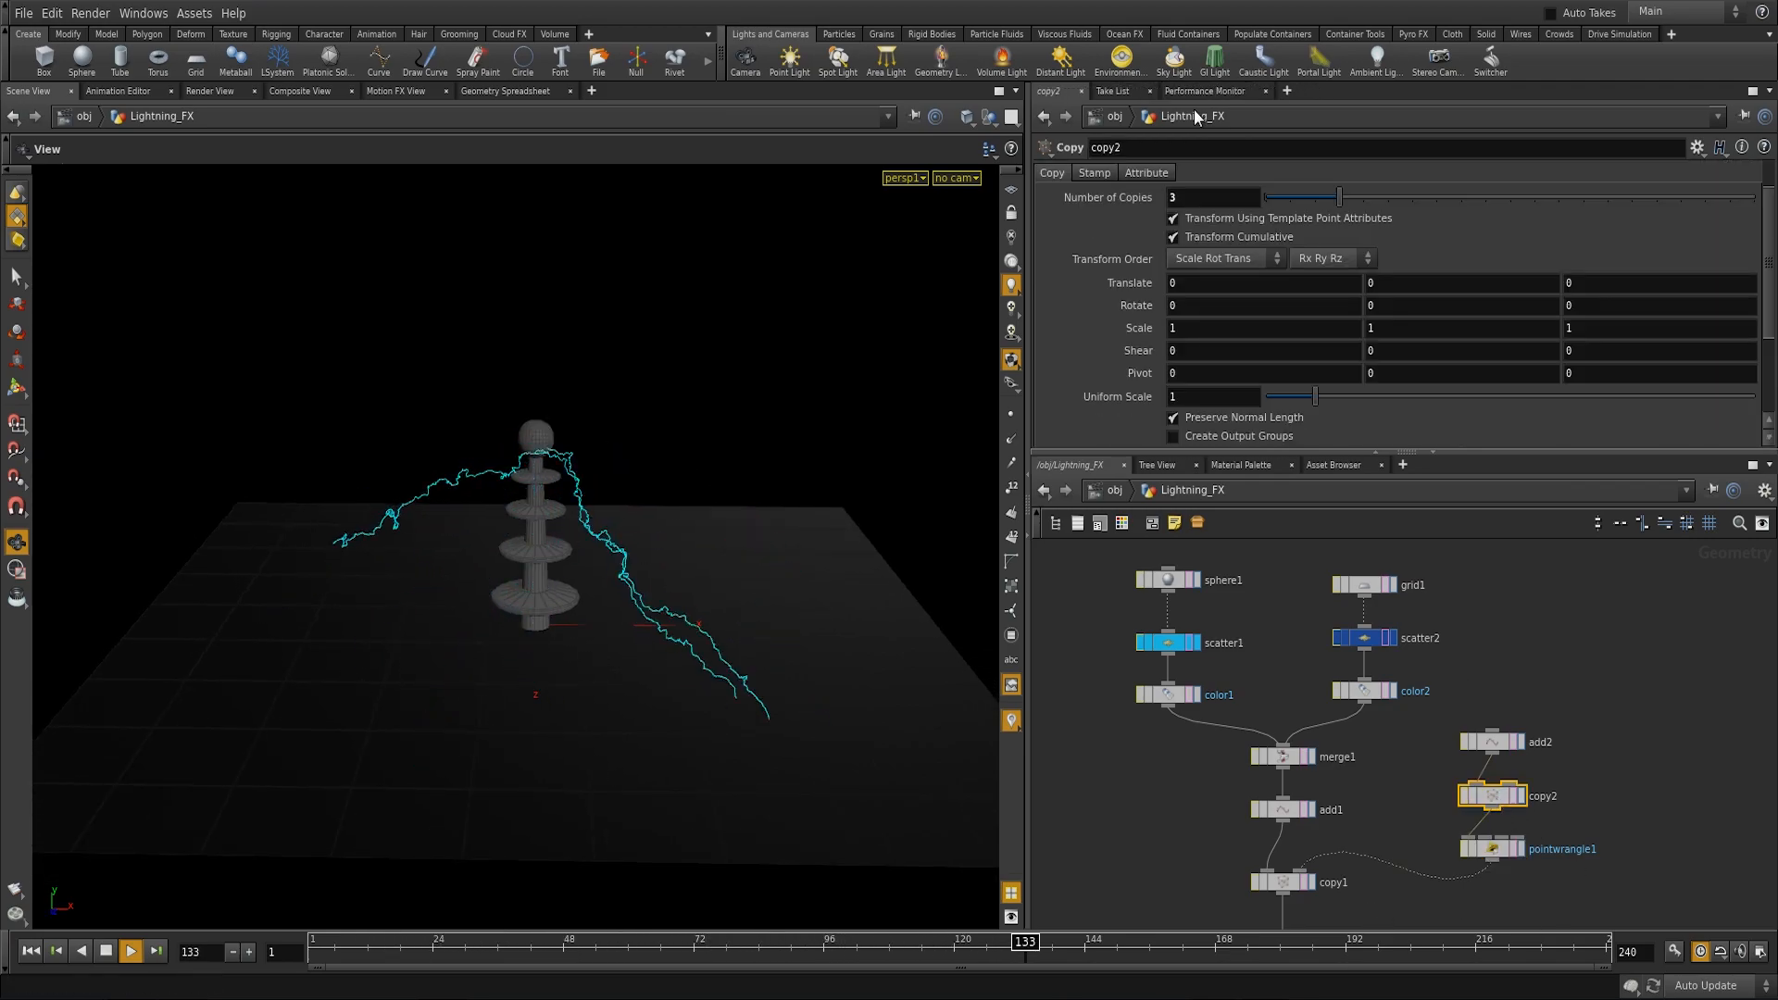
pyautogui.moveTo(1339, 210); pyautogui.dragTo(1357, 214)
# Step: Set pointwrangle1's Liferandseed to 0.415 and its Boltcount to 5
pyautogui.click(1495, 849)
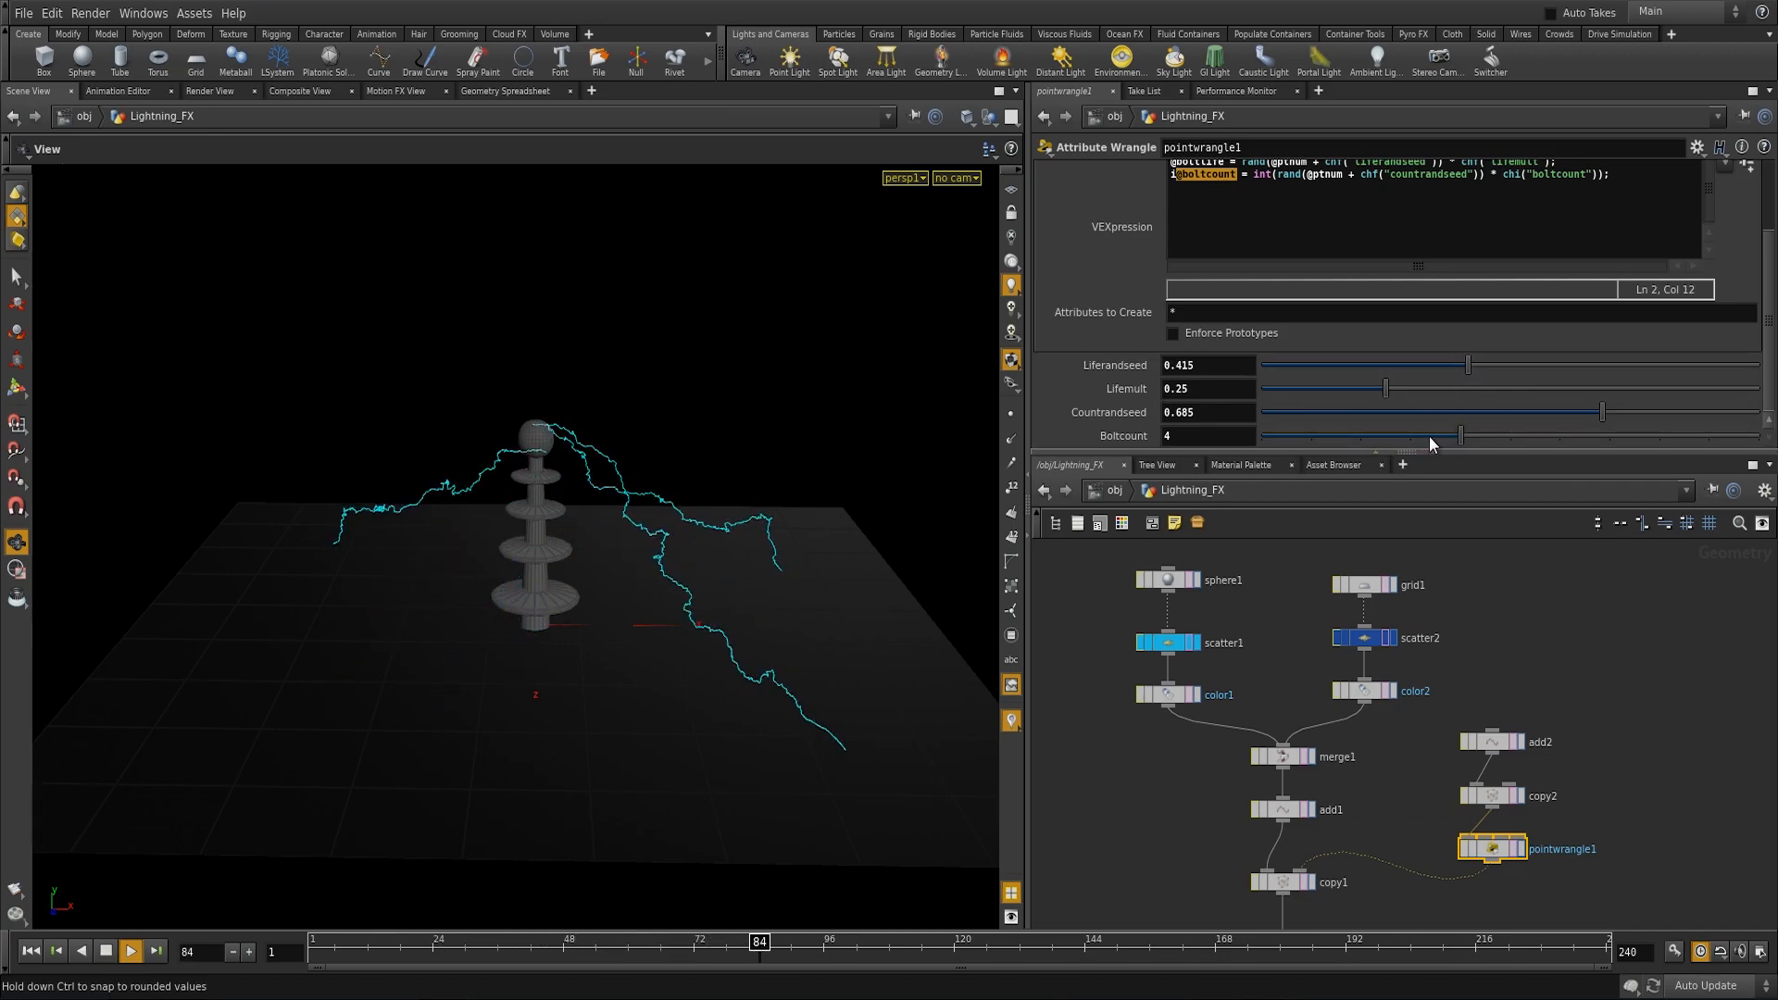
pyautogui.moveTo(1479, 437); pyautogui.dragTo(1524, 430)
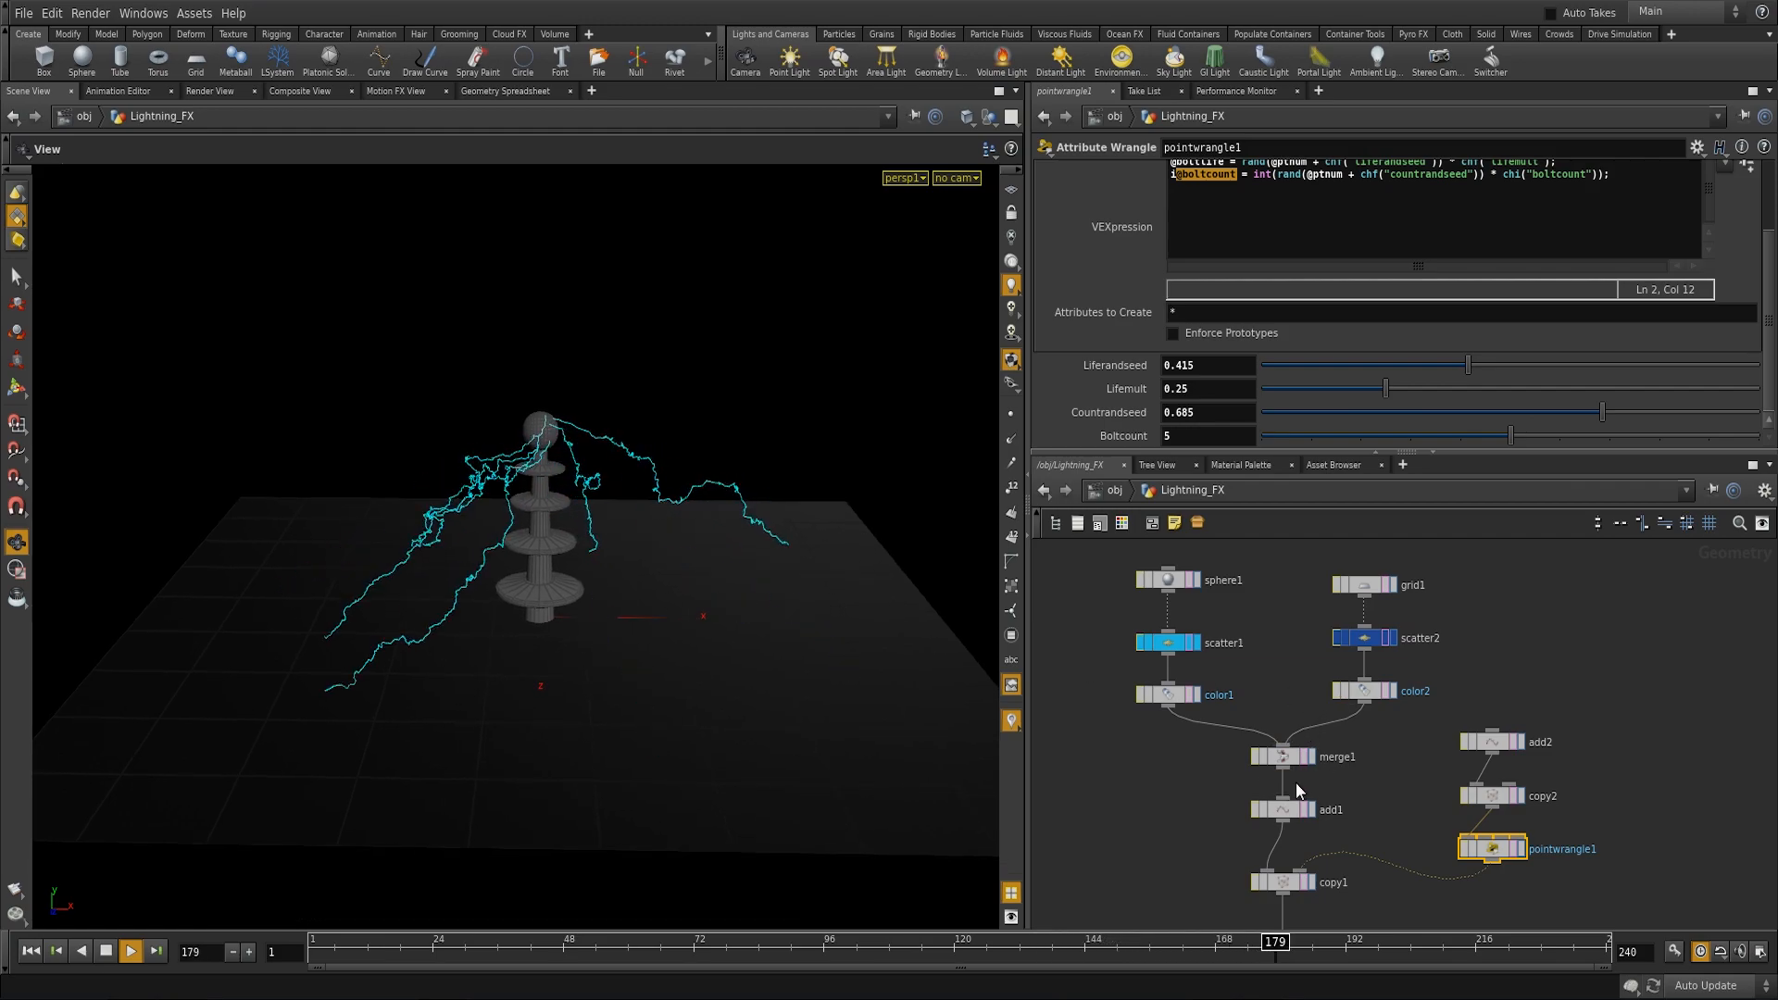
# Step: Open the network colour palette and colour the copy2 and pointwrangle1 nodes light blue
pyautogui.press('c')
pyautogui.moveTo(1443, 851); pyautogui.dragTo(1465, 822, button='middle')
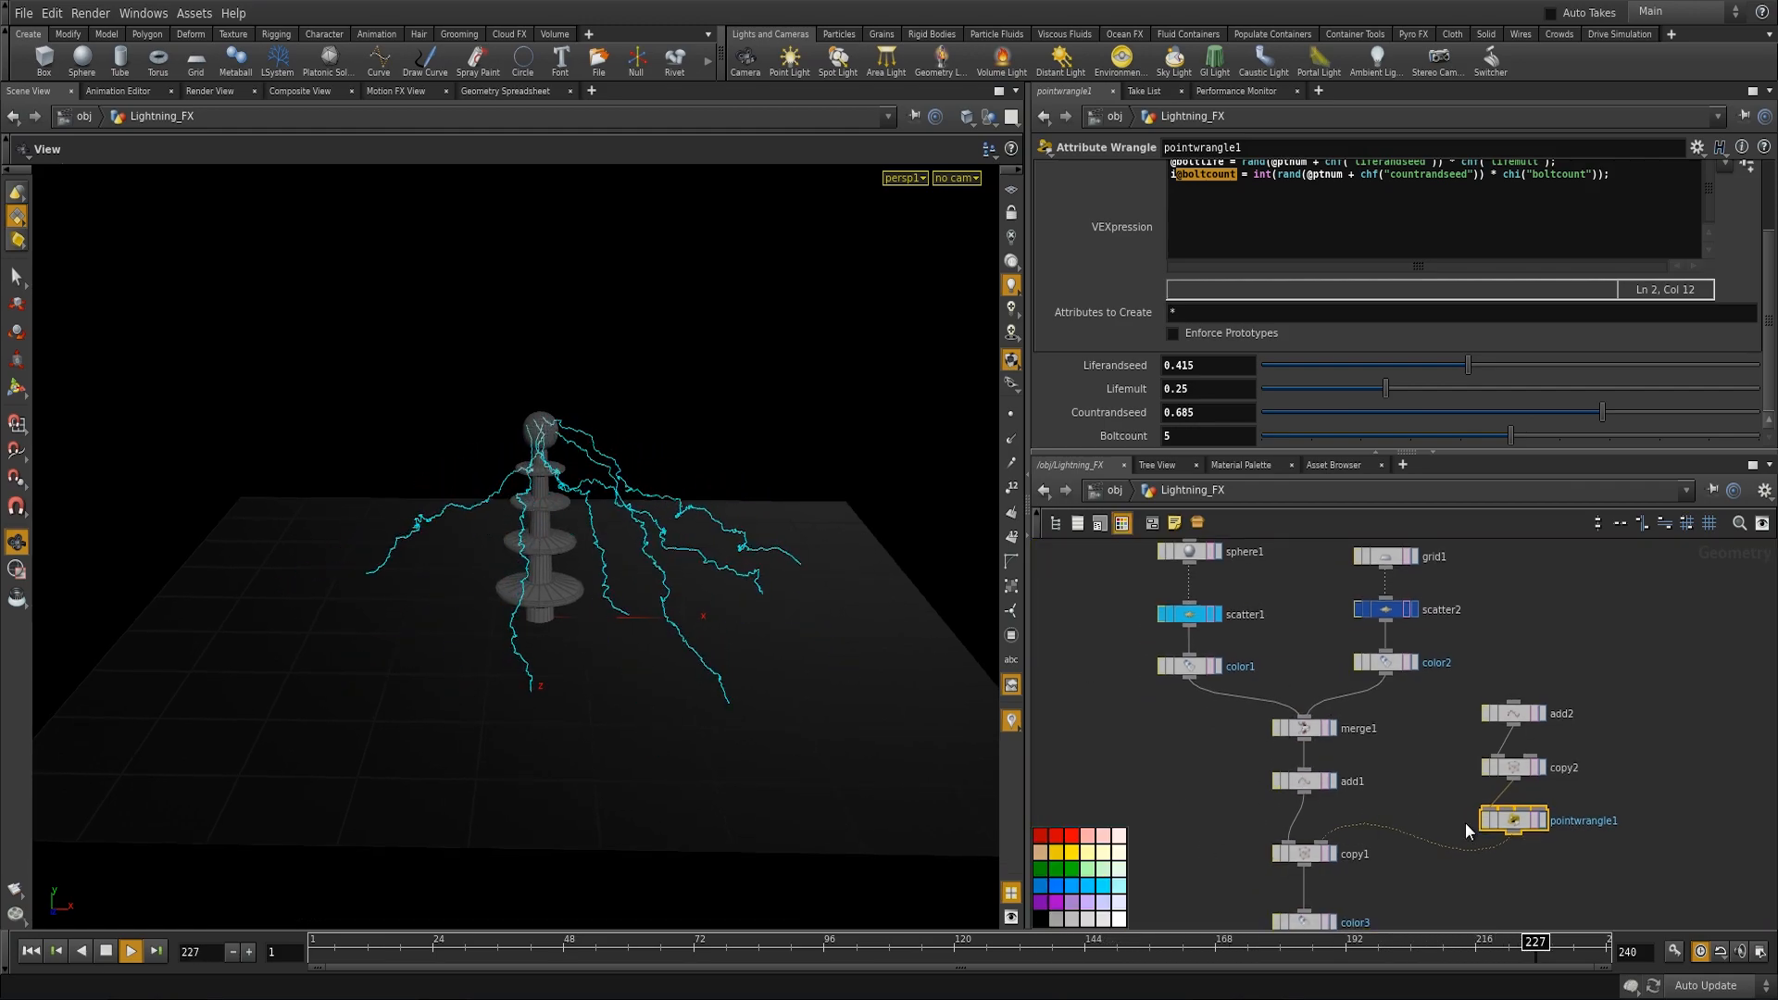
pyautogui.click(1513, 765)
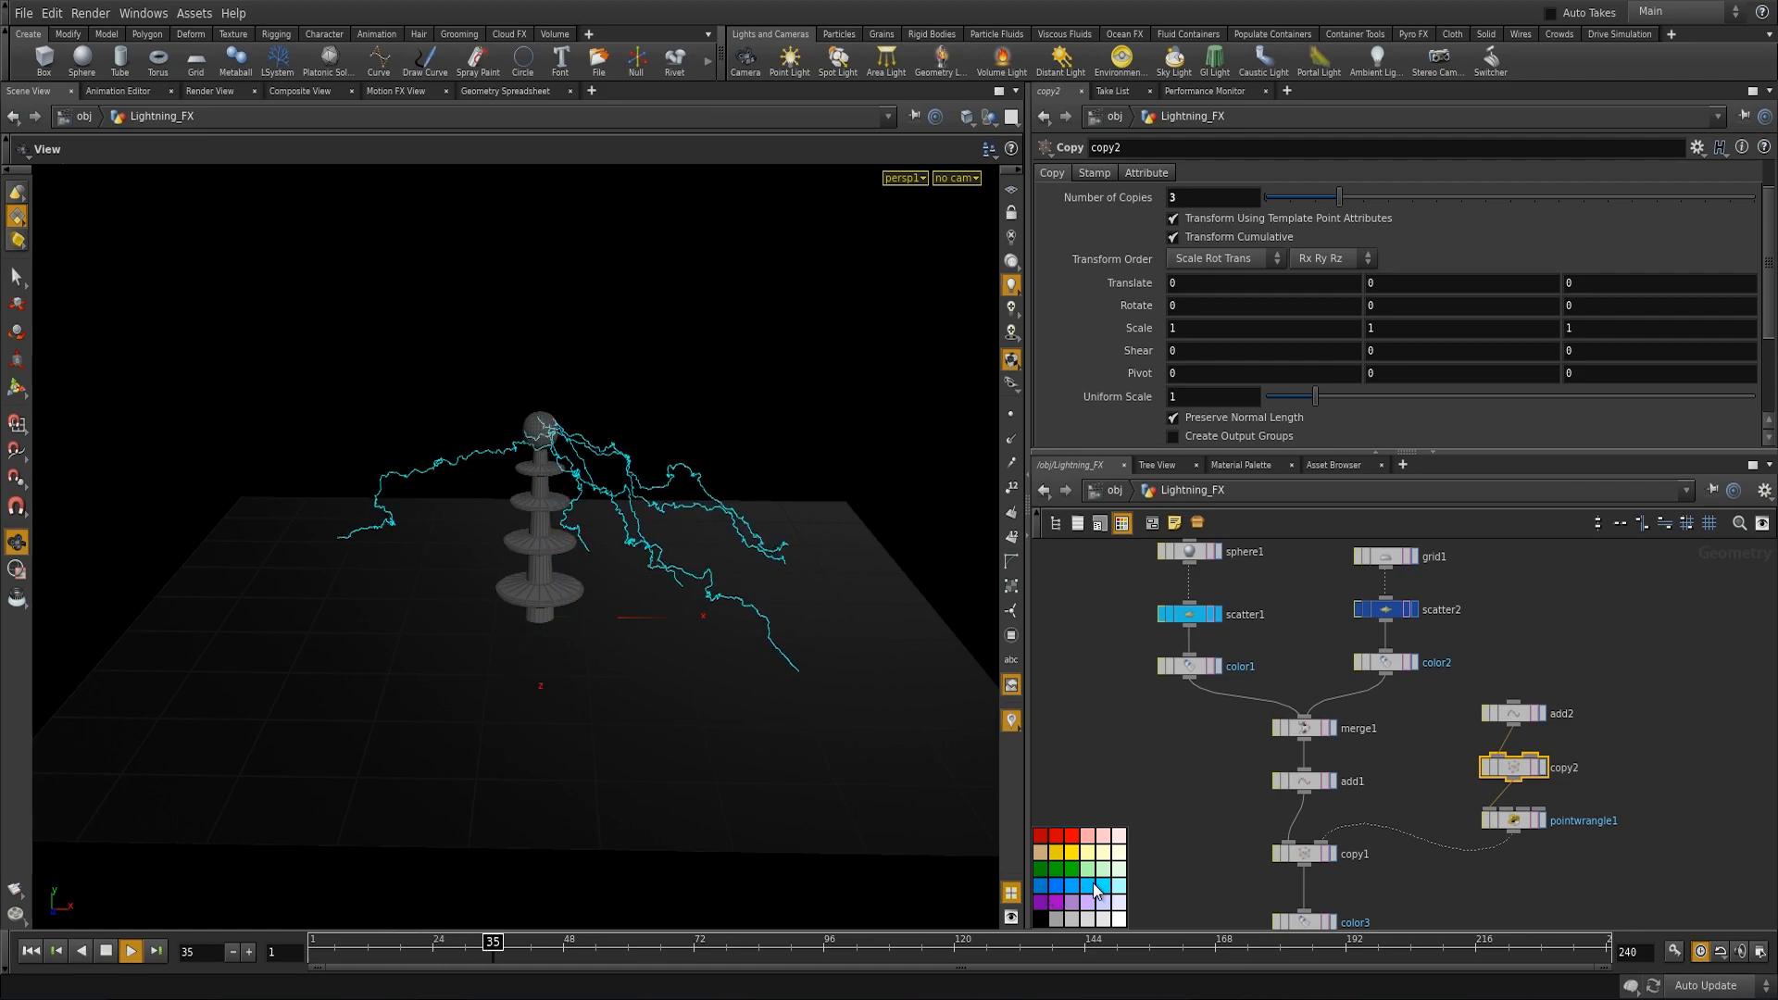
pyautogui.click(1513, 822)
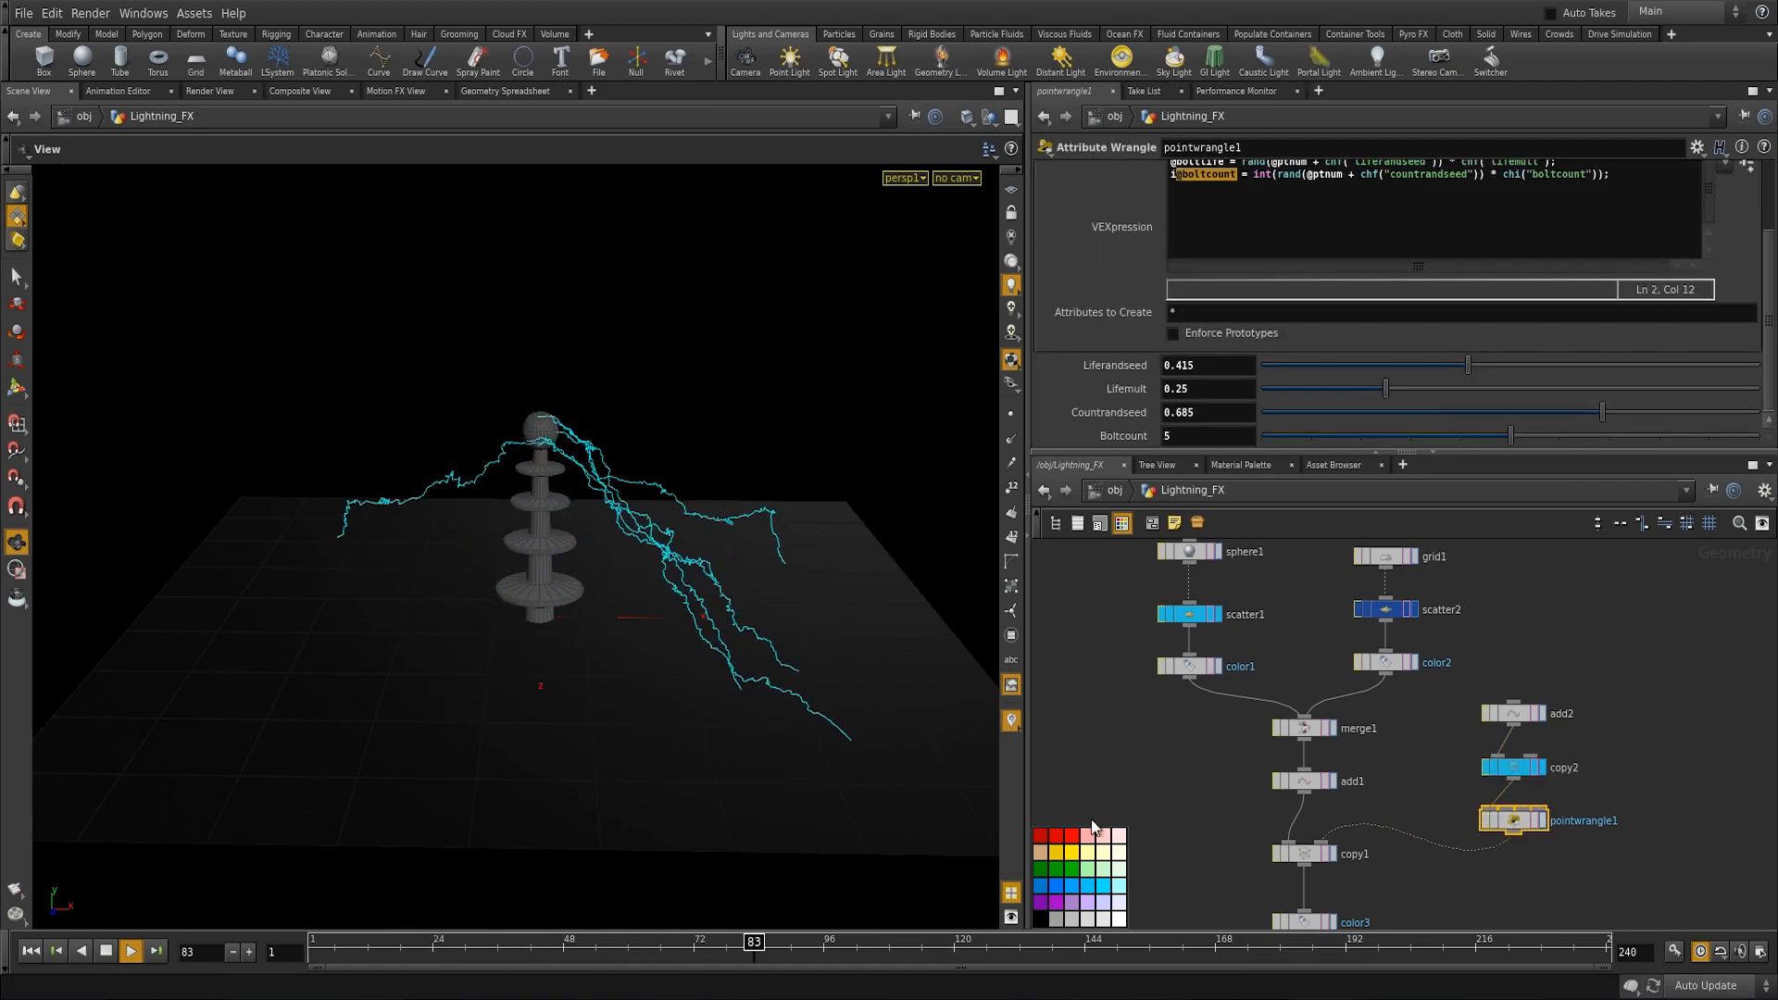
pyautogui.click(1099, 884)
# Step: Colour the scatter1 node dark blue to match scatter2
pyautogui.moveTo(1241, 673); pyautogui.dragTo(1242, 696, button='middle')
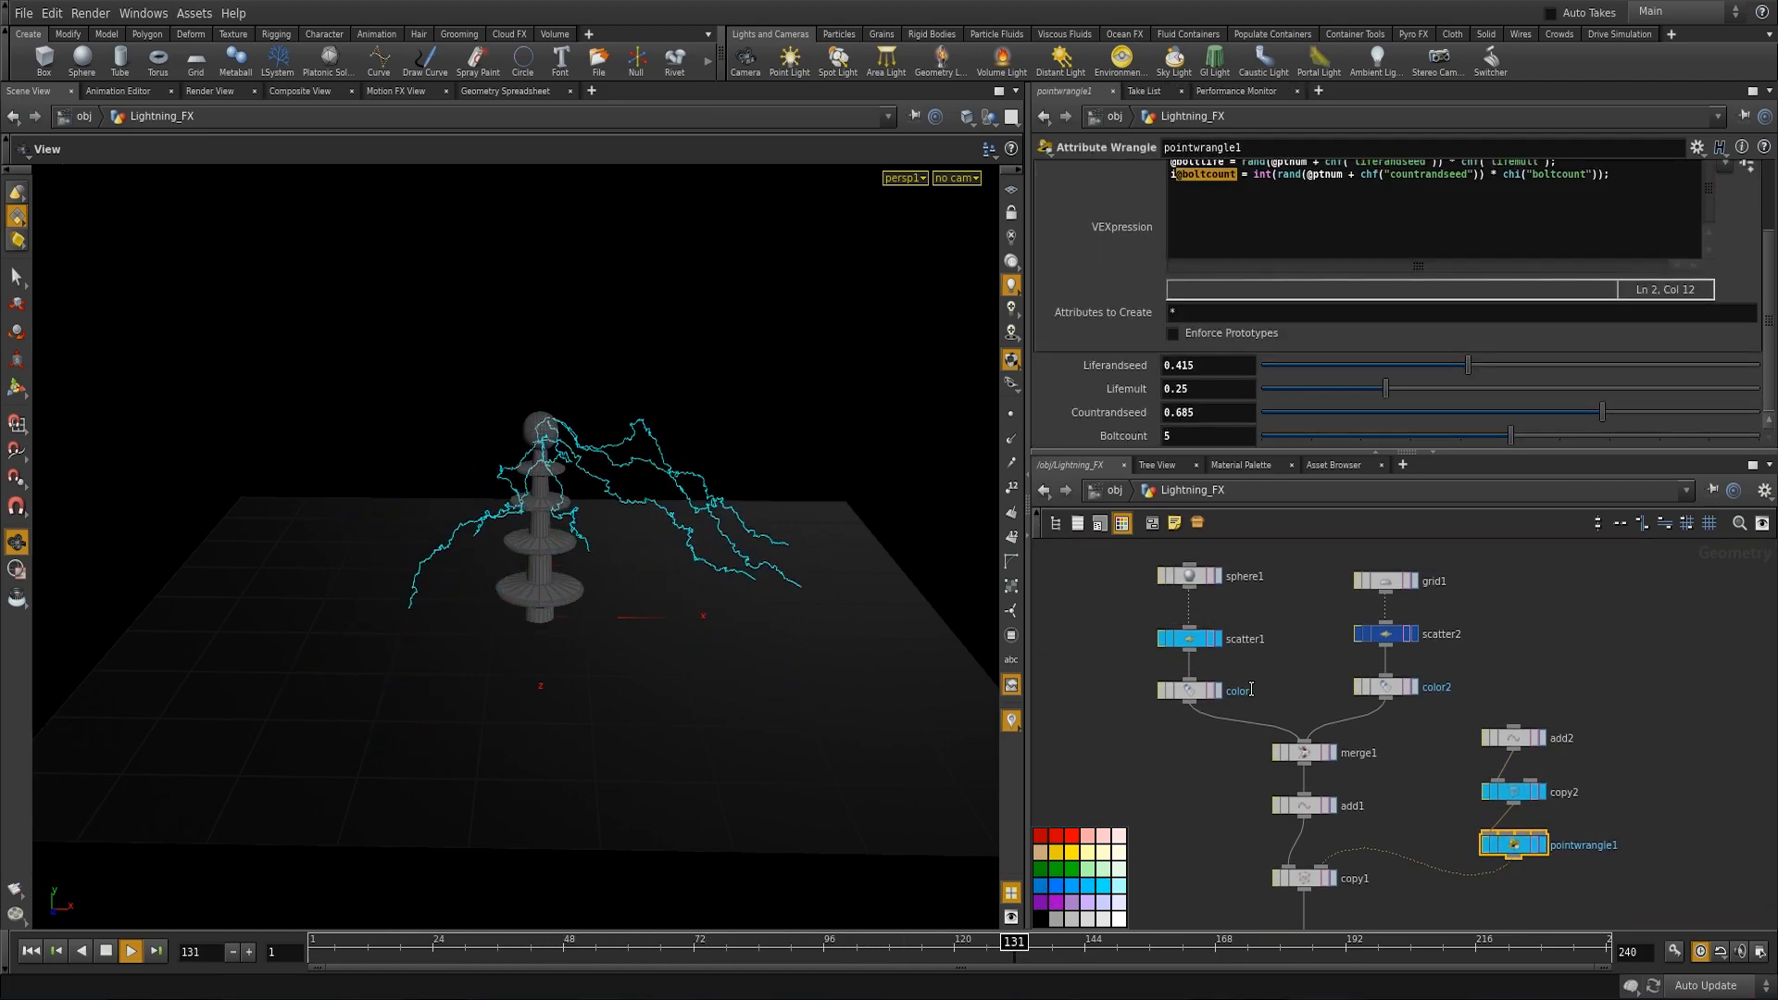
pyautogui.moveTo(1141, 663); pyautogui.dragTo(1141, 664)
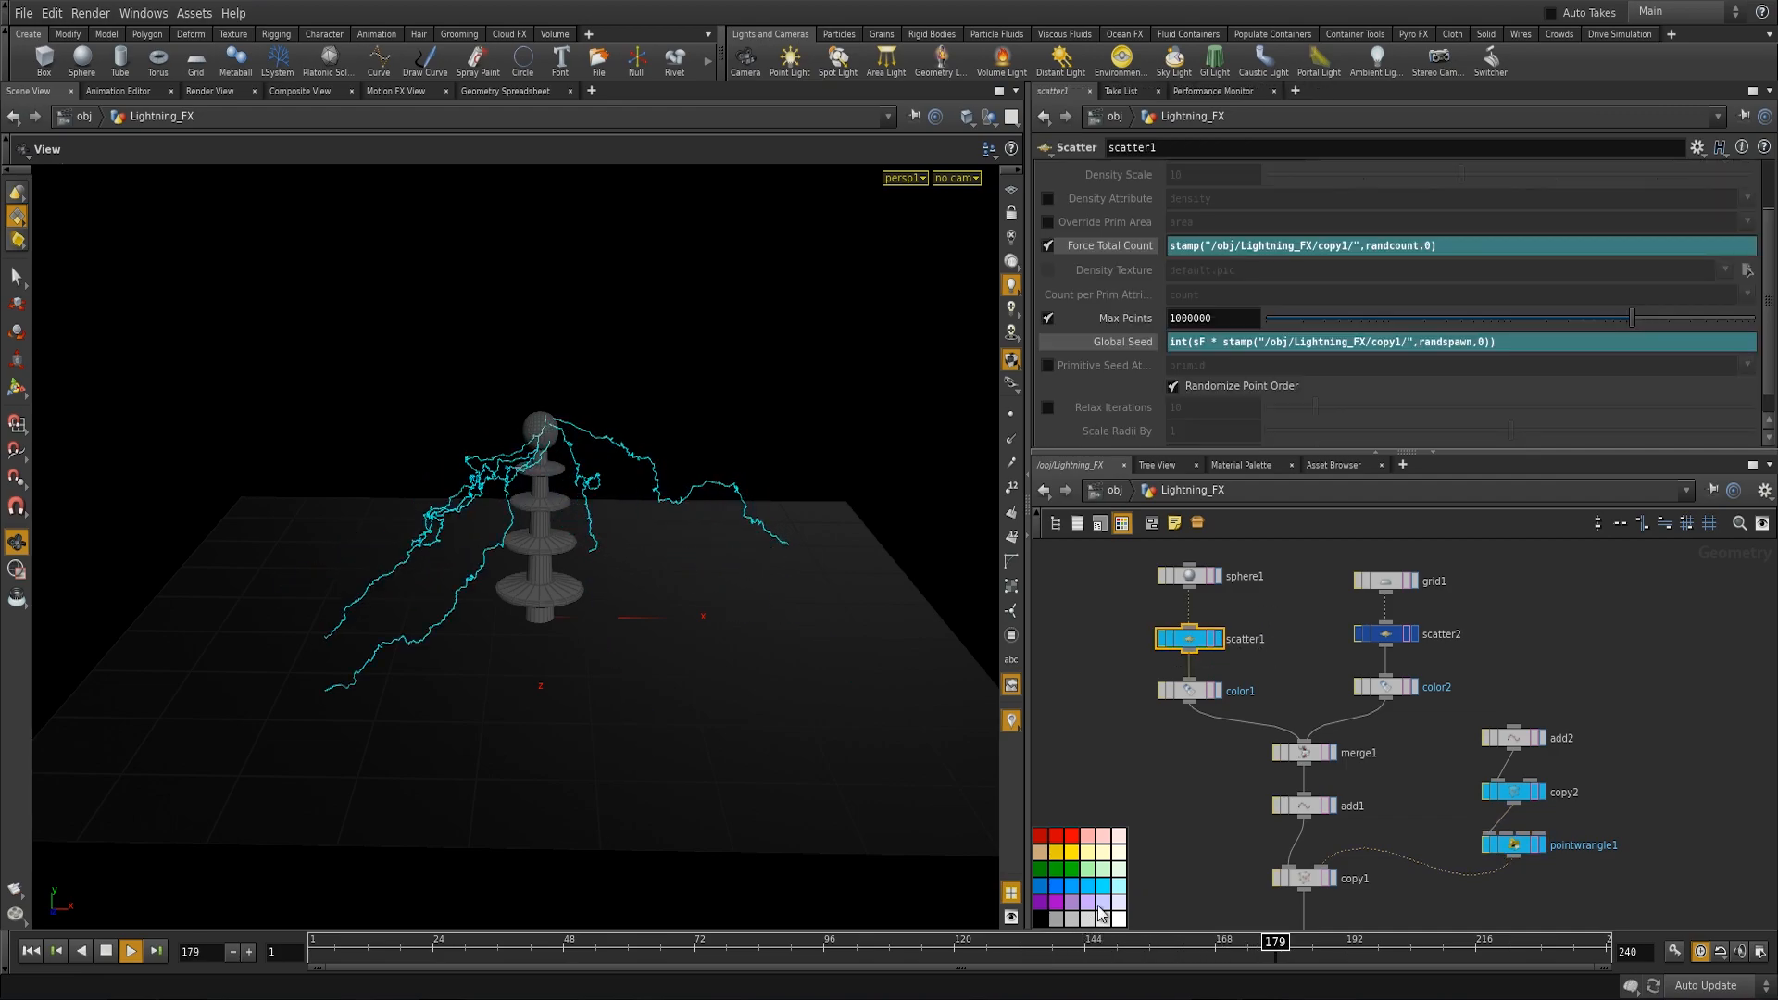
pyautogui.click(1041, 884)
pyautogui.click(1191, 786)
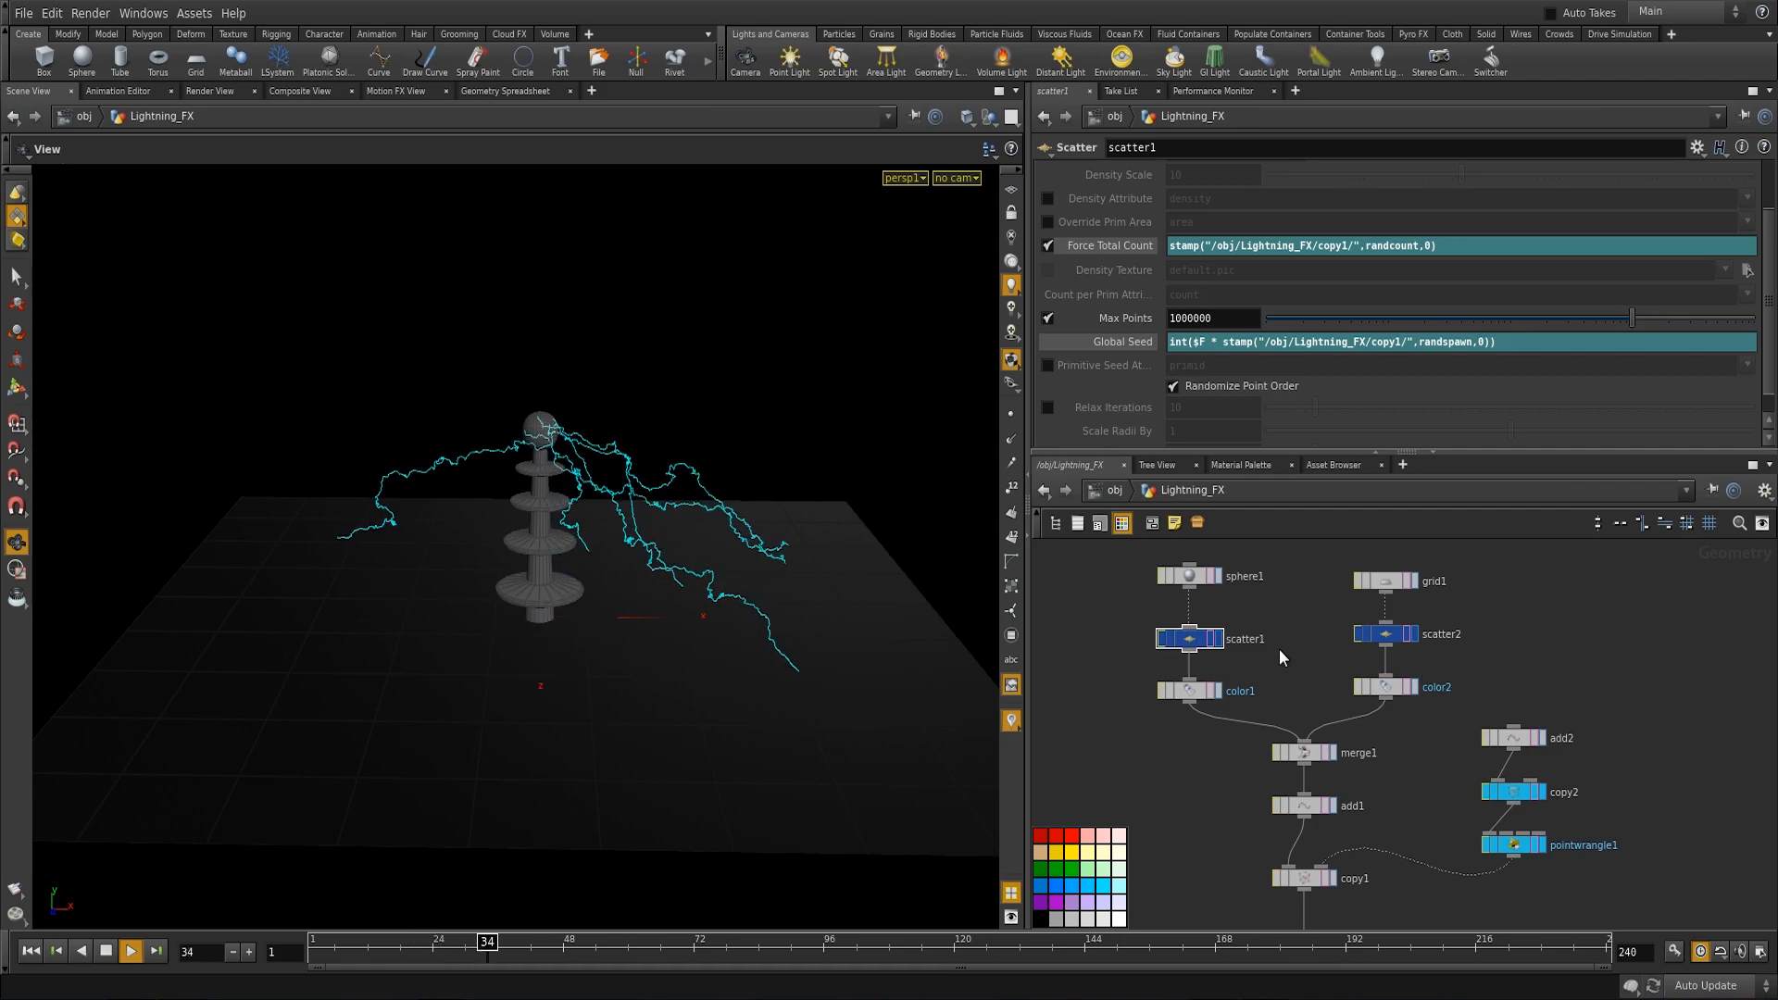
# Step: Select copy2 and pointwrangle1 together and examine the playing lightning in the viewport
pyautogui.click(1513, 791)
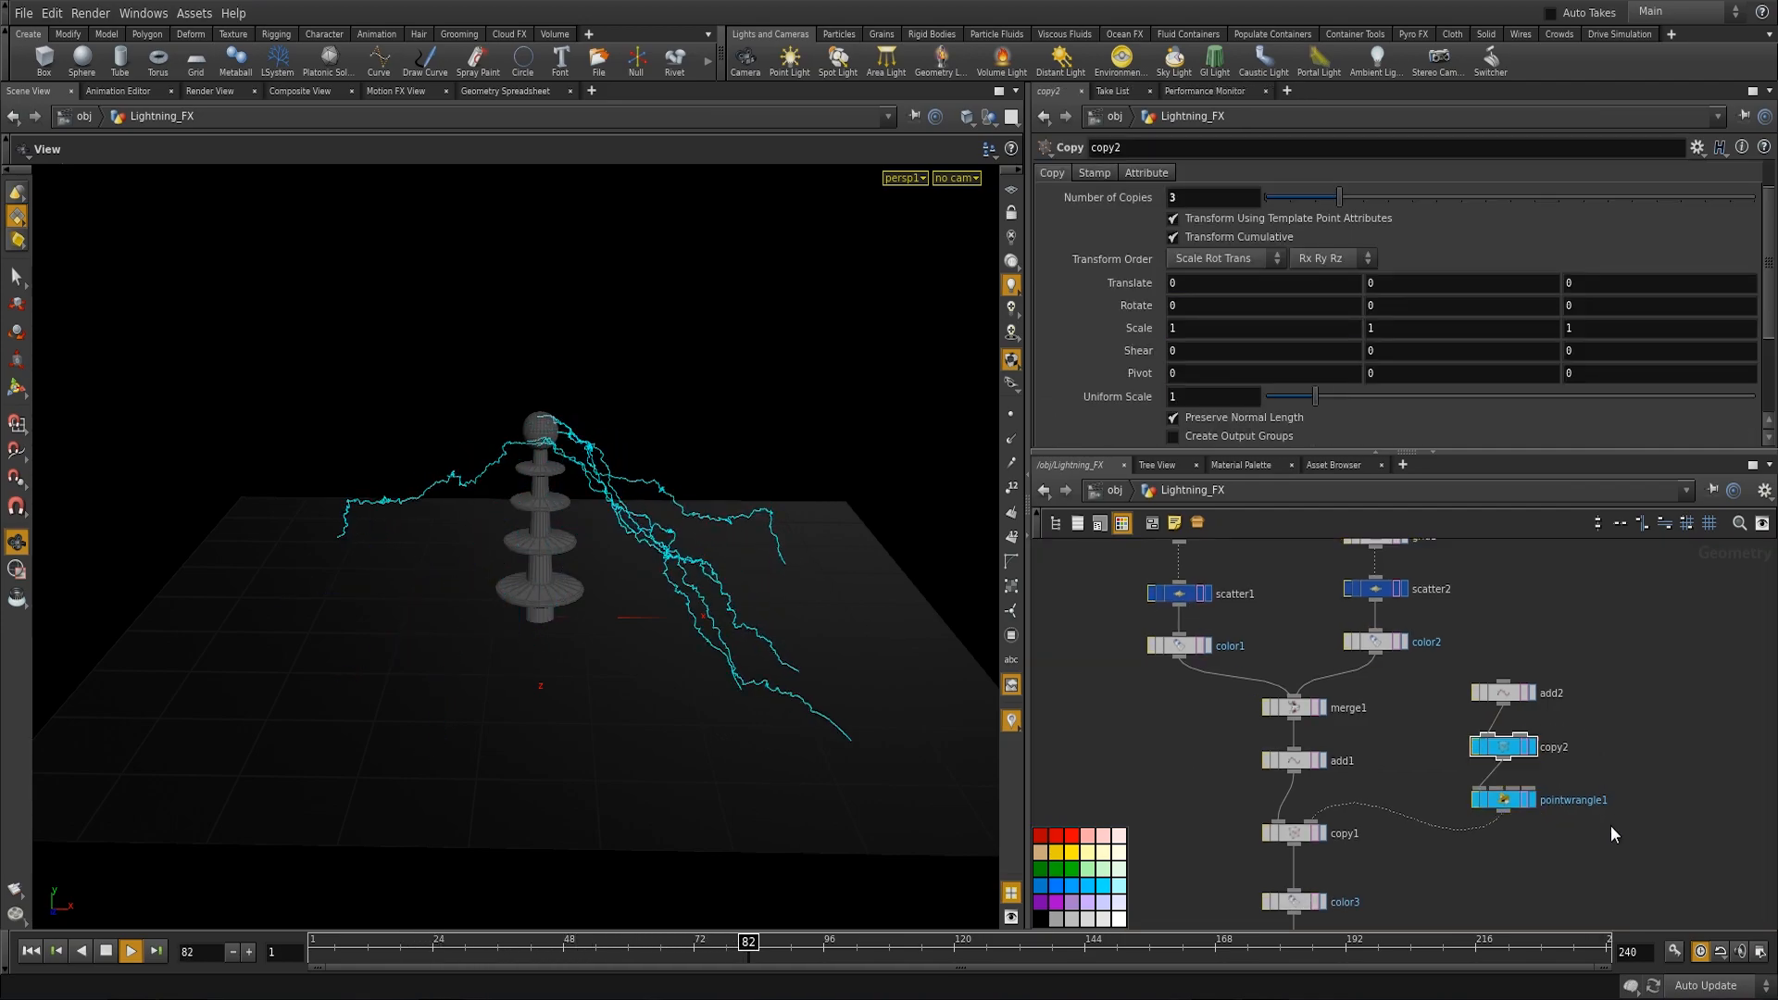
pyautogui.moveTo(1537, 892); pyautogui.dragTo(1553, 791)
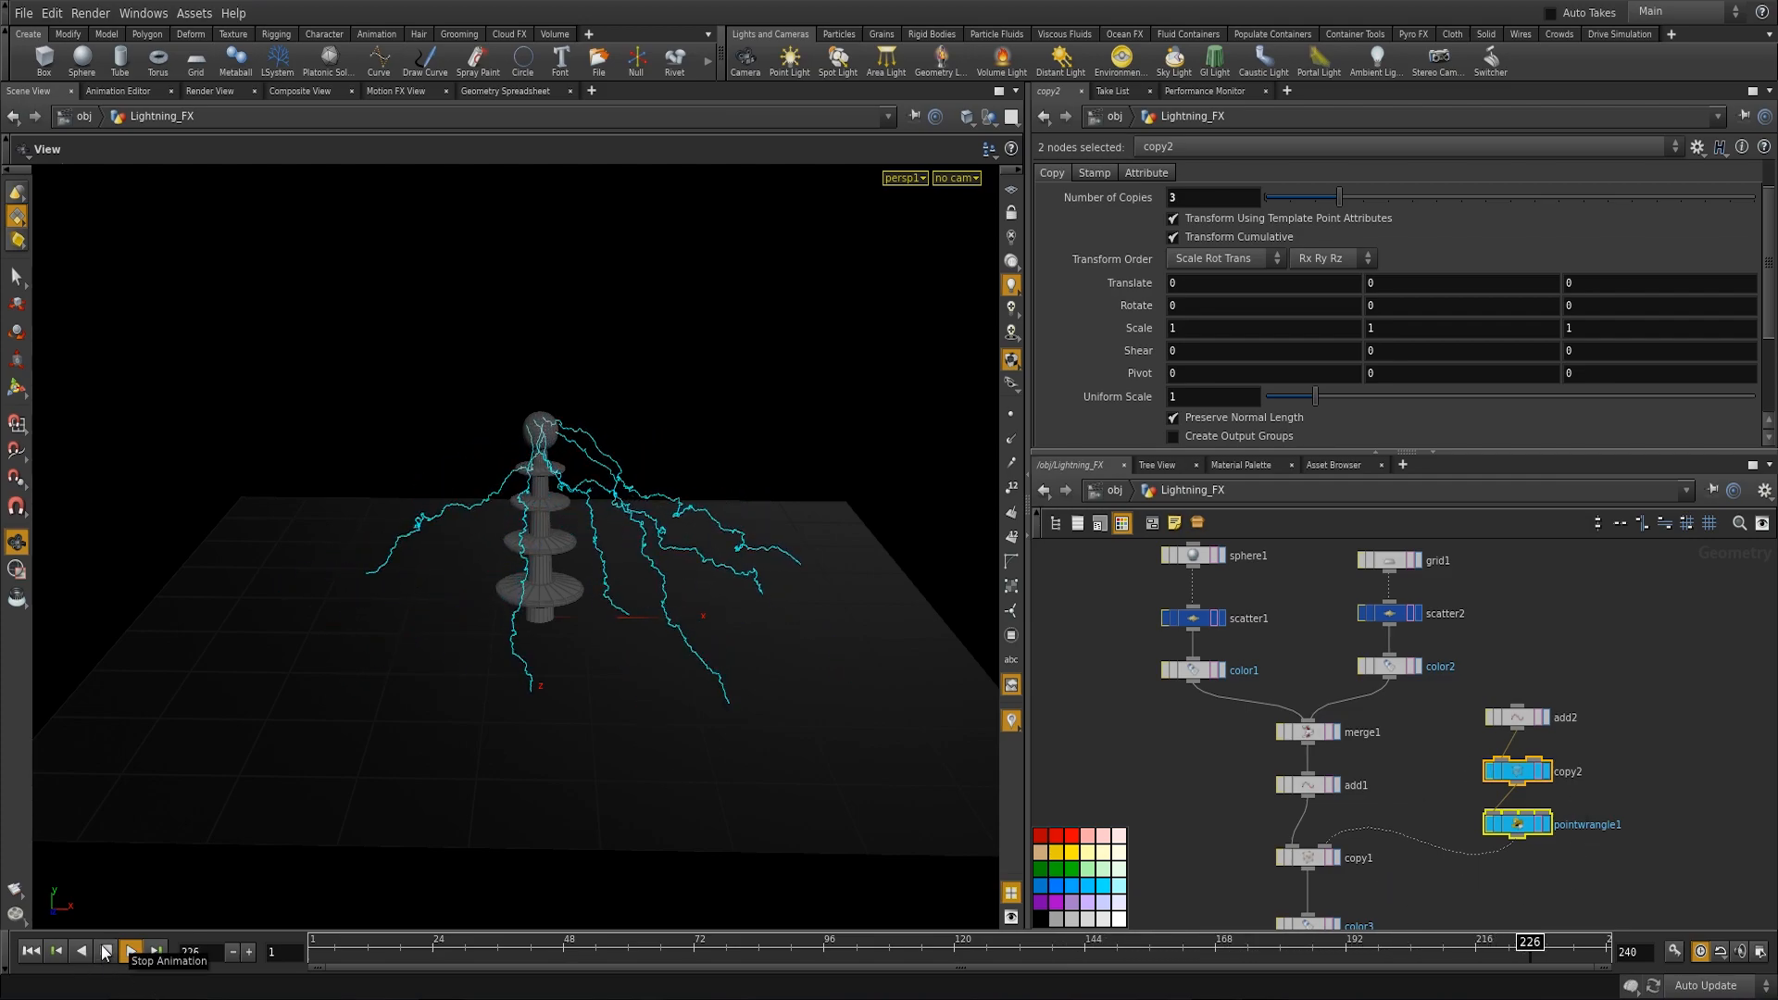
pyautogui.moveTo(338, 707); pyautogui.dragTo(437, 706)
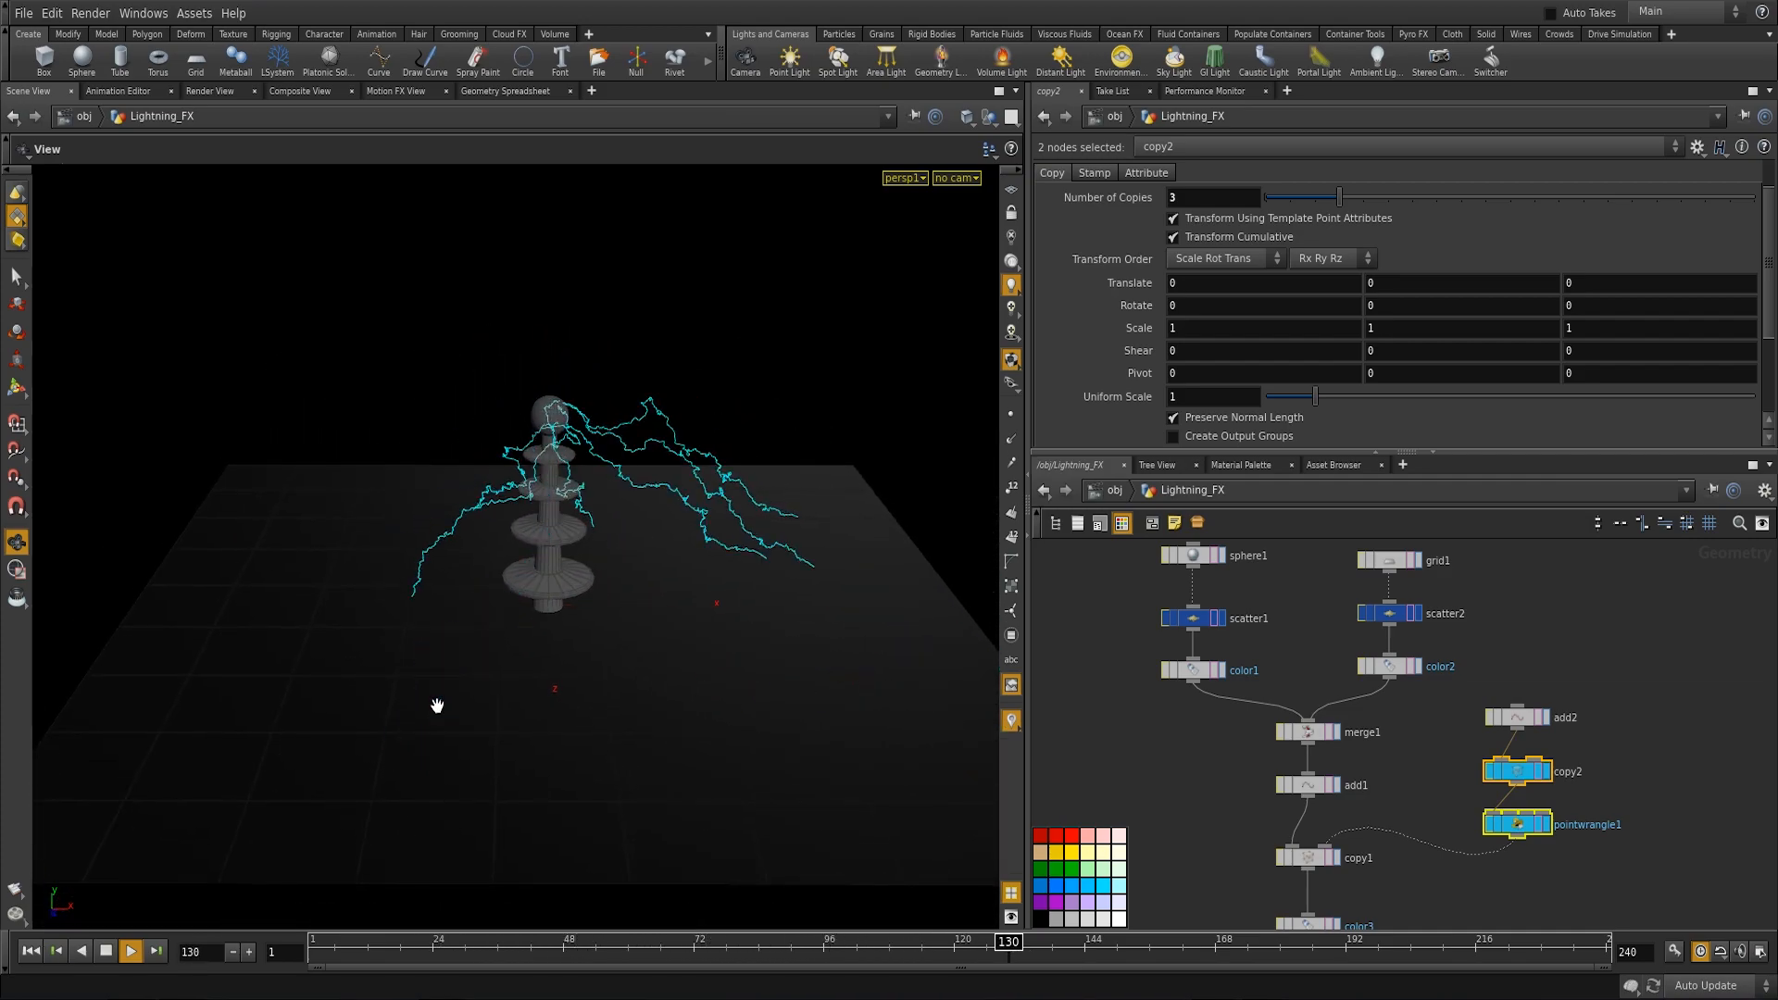